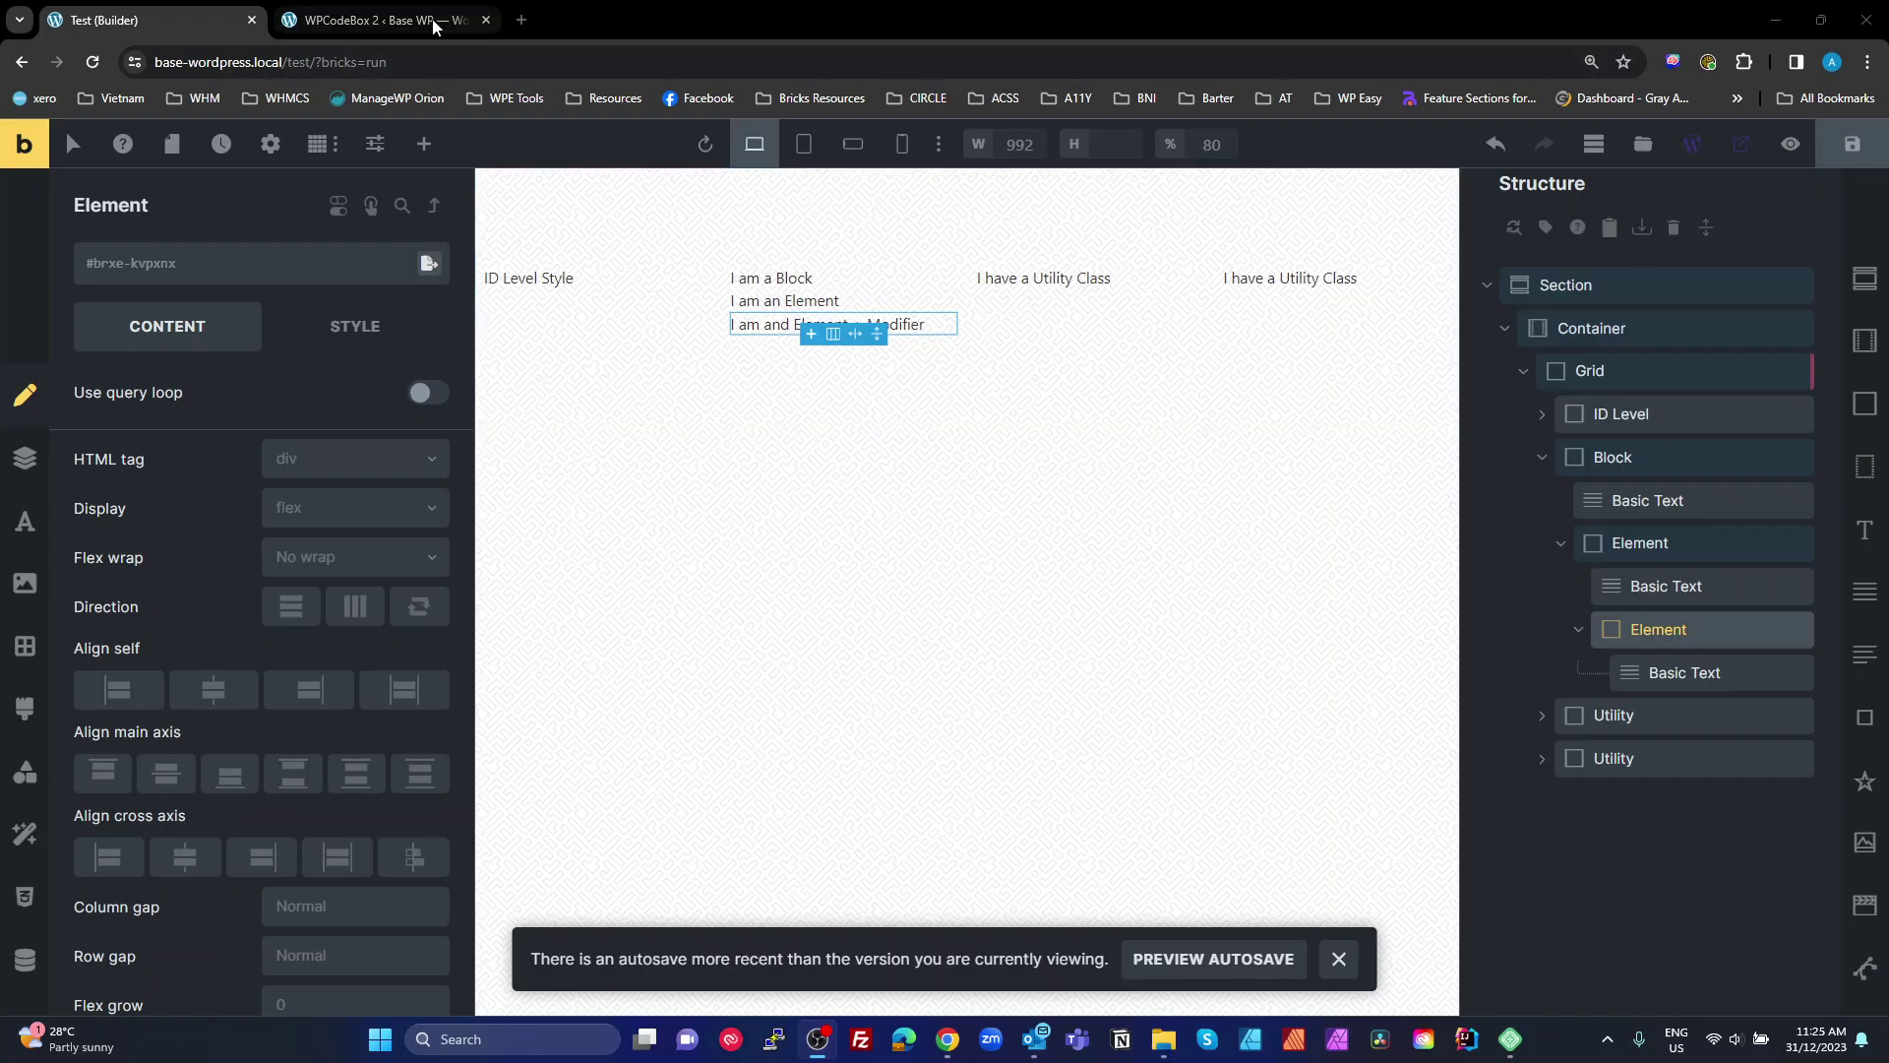
# Switch to the WPCodeBox 2 page and examine the #brxe-pmtmik ID-level selector in the Tut Demo snippet.
pyautogui.click(405, 25)
pyautogui.click(763, 339)
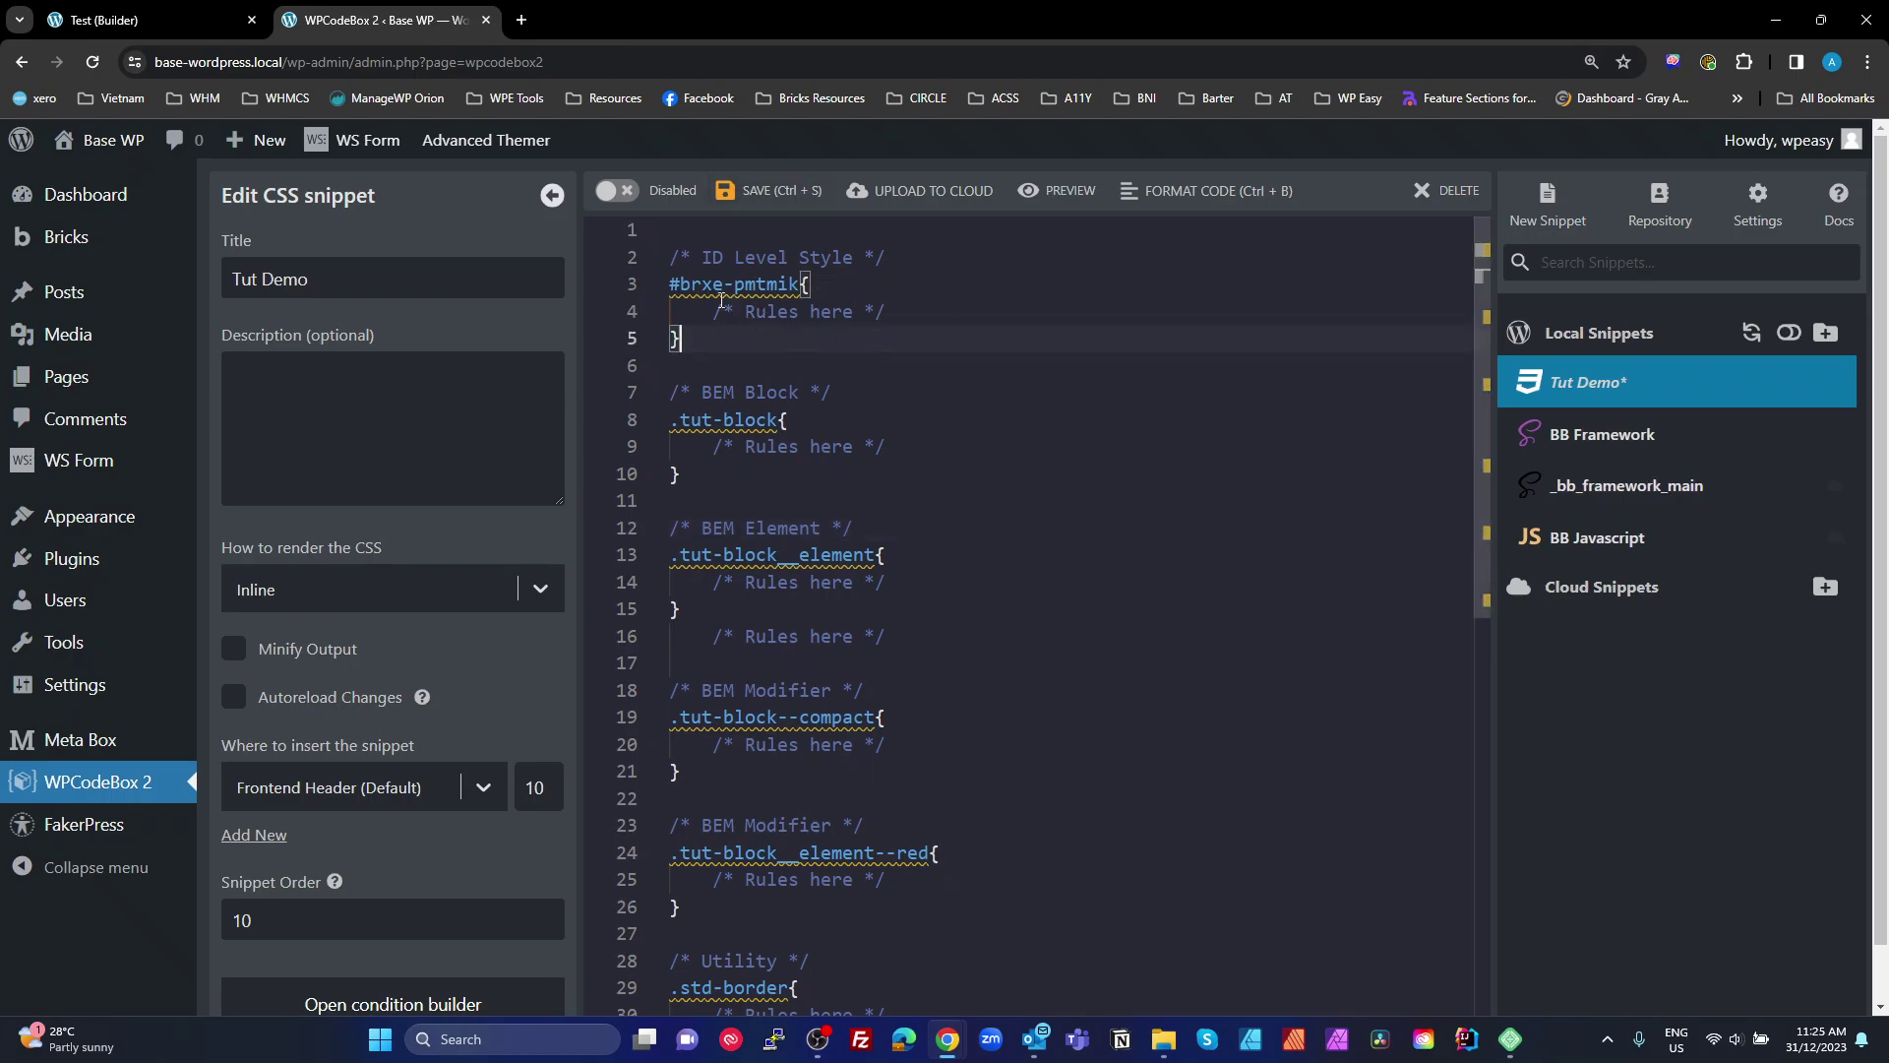
pyautogui.moveTo(673, 285); pyautogui.dragTo(799, 286)
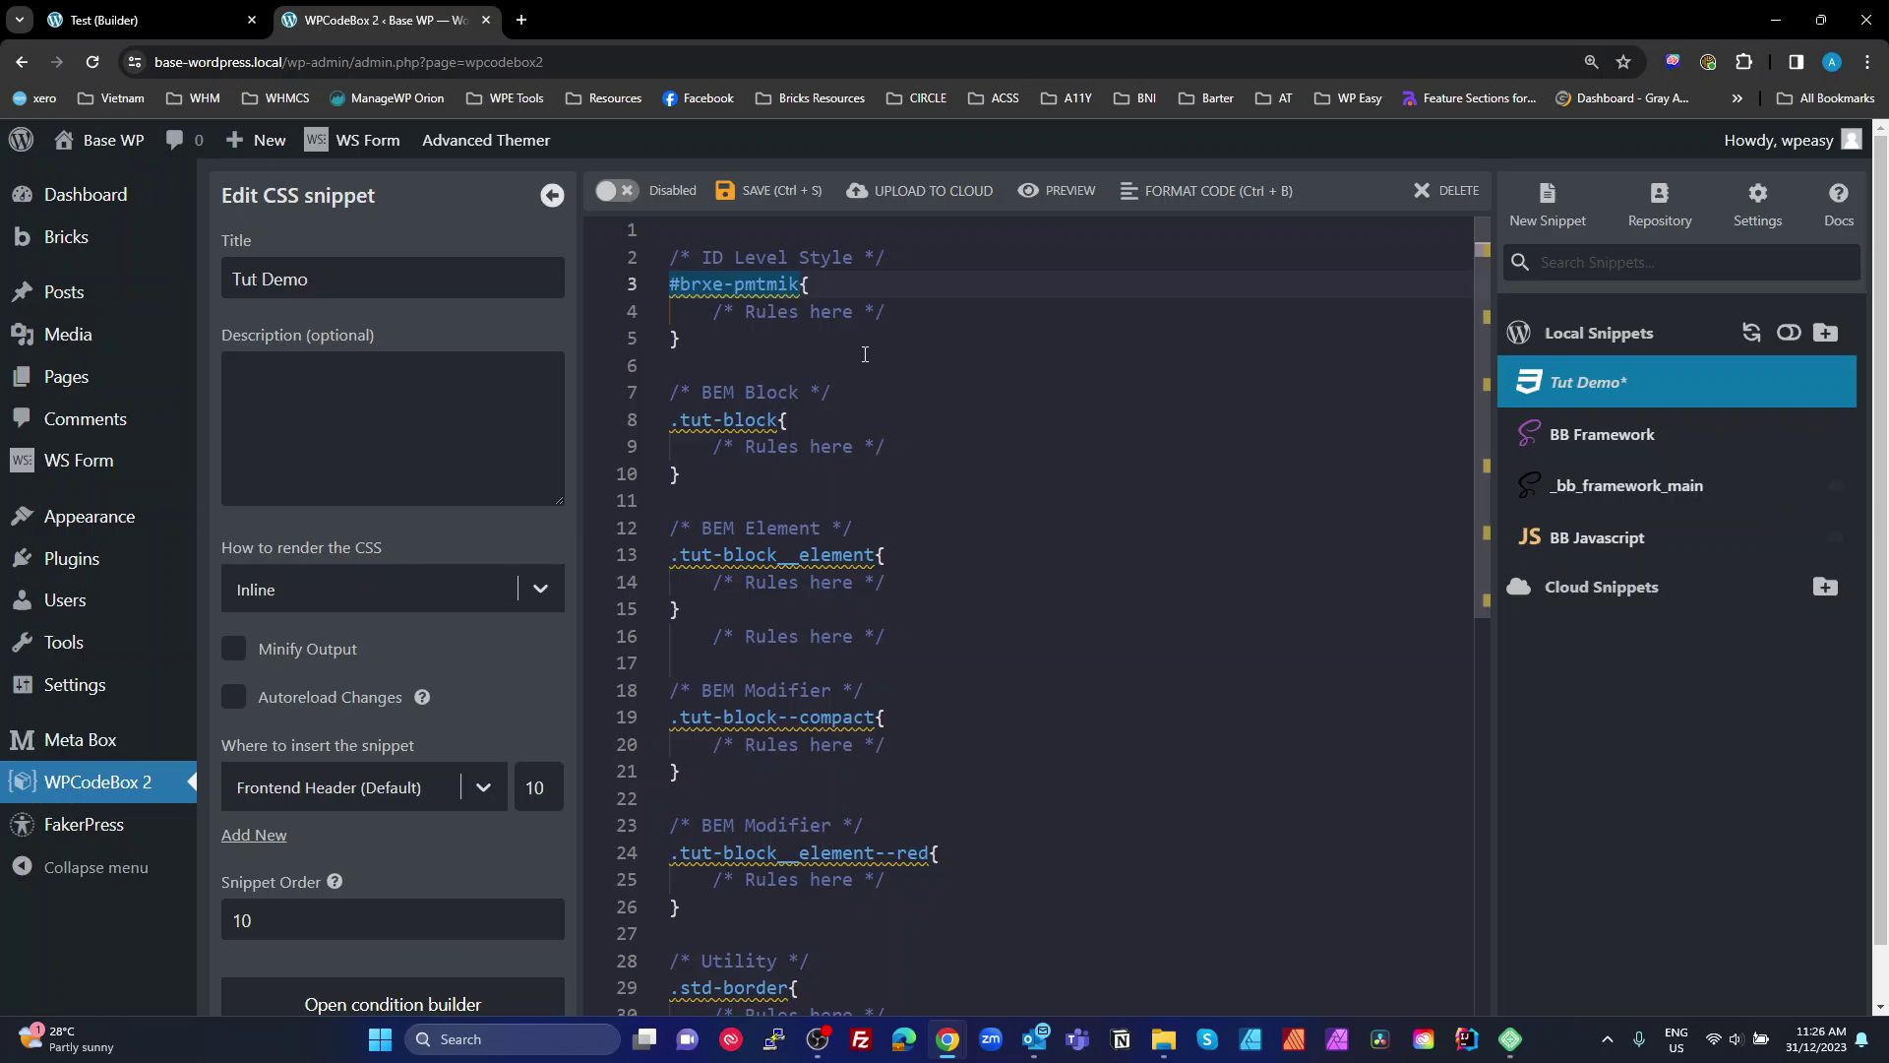
# Examine the parts of the .tut-block selector in the BEM Block rule.
pyautogui.doubleClick(680, 419)
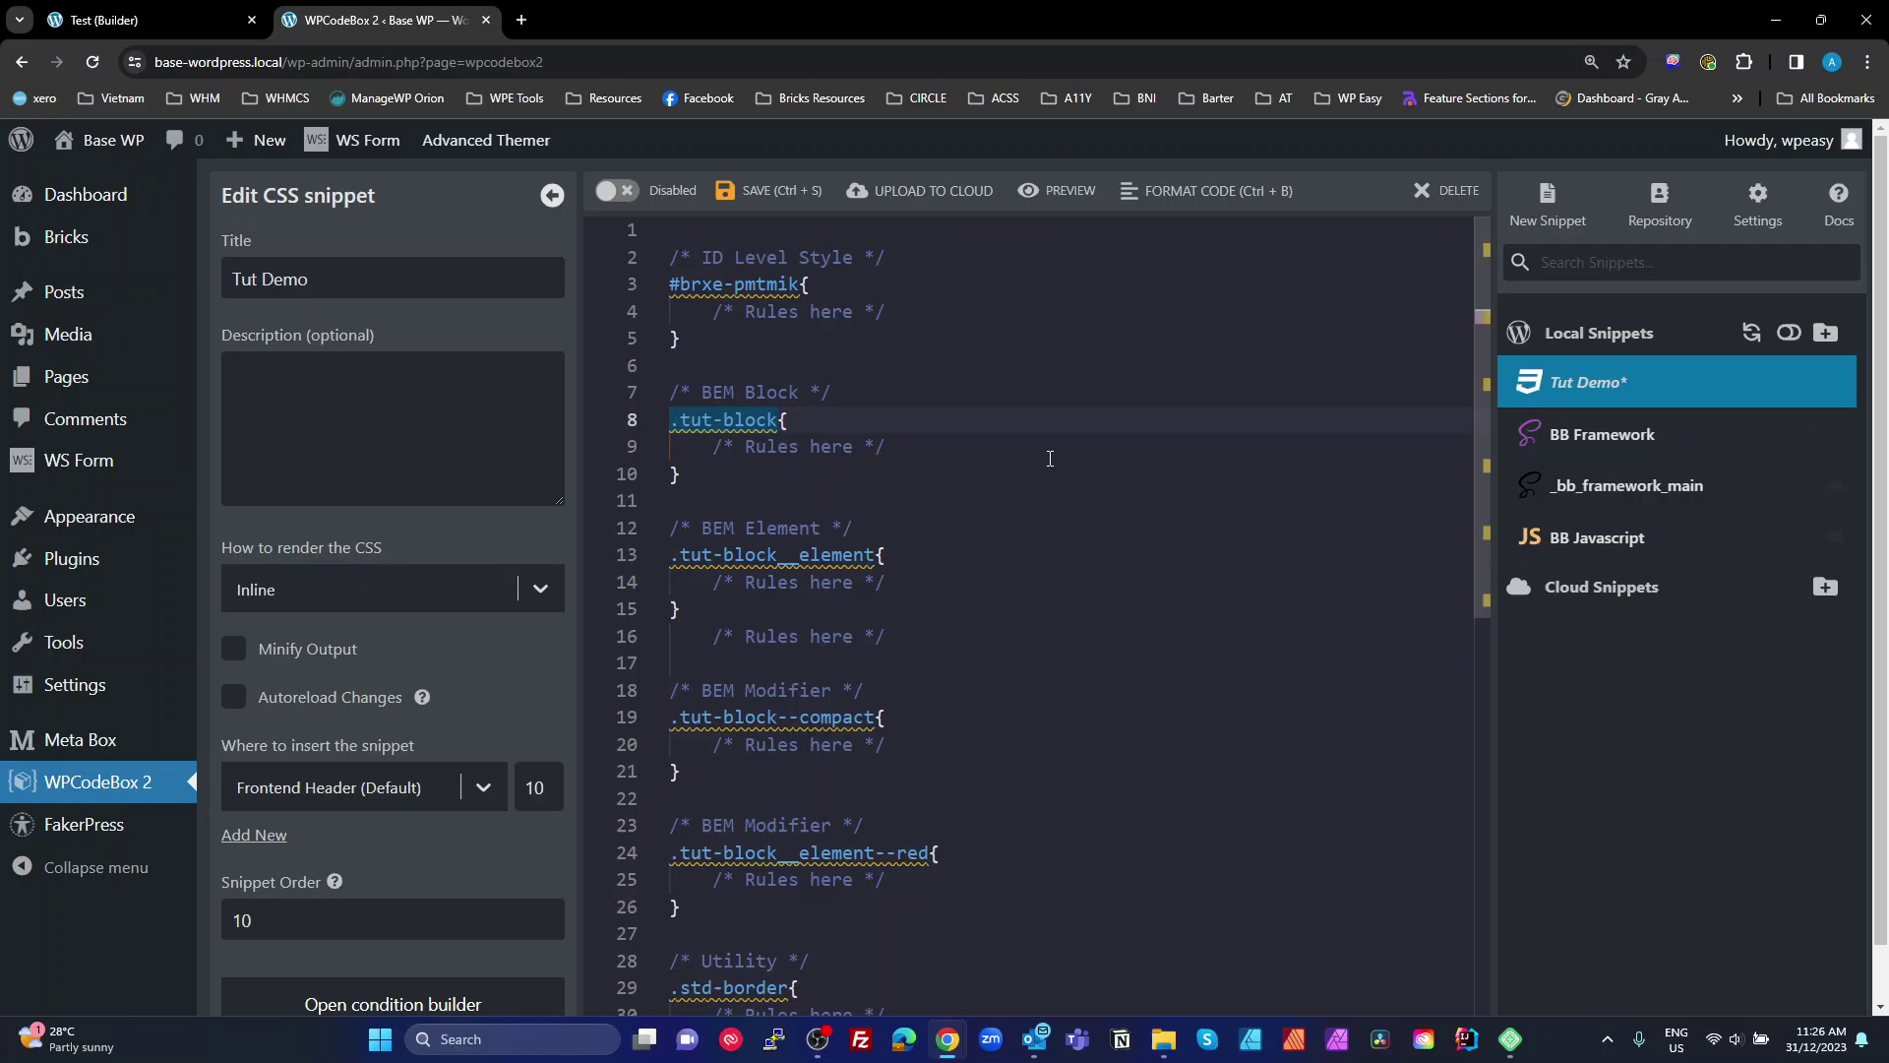
pyautogui.click(971, 466)
pyautogui.click(788, 420)
pyautogui.click(790, 392)
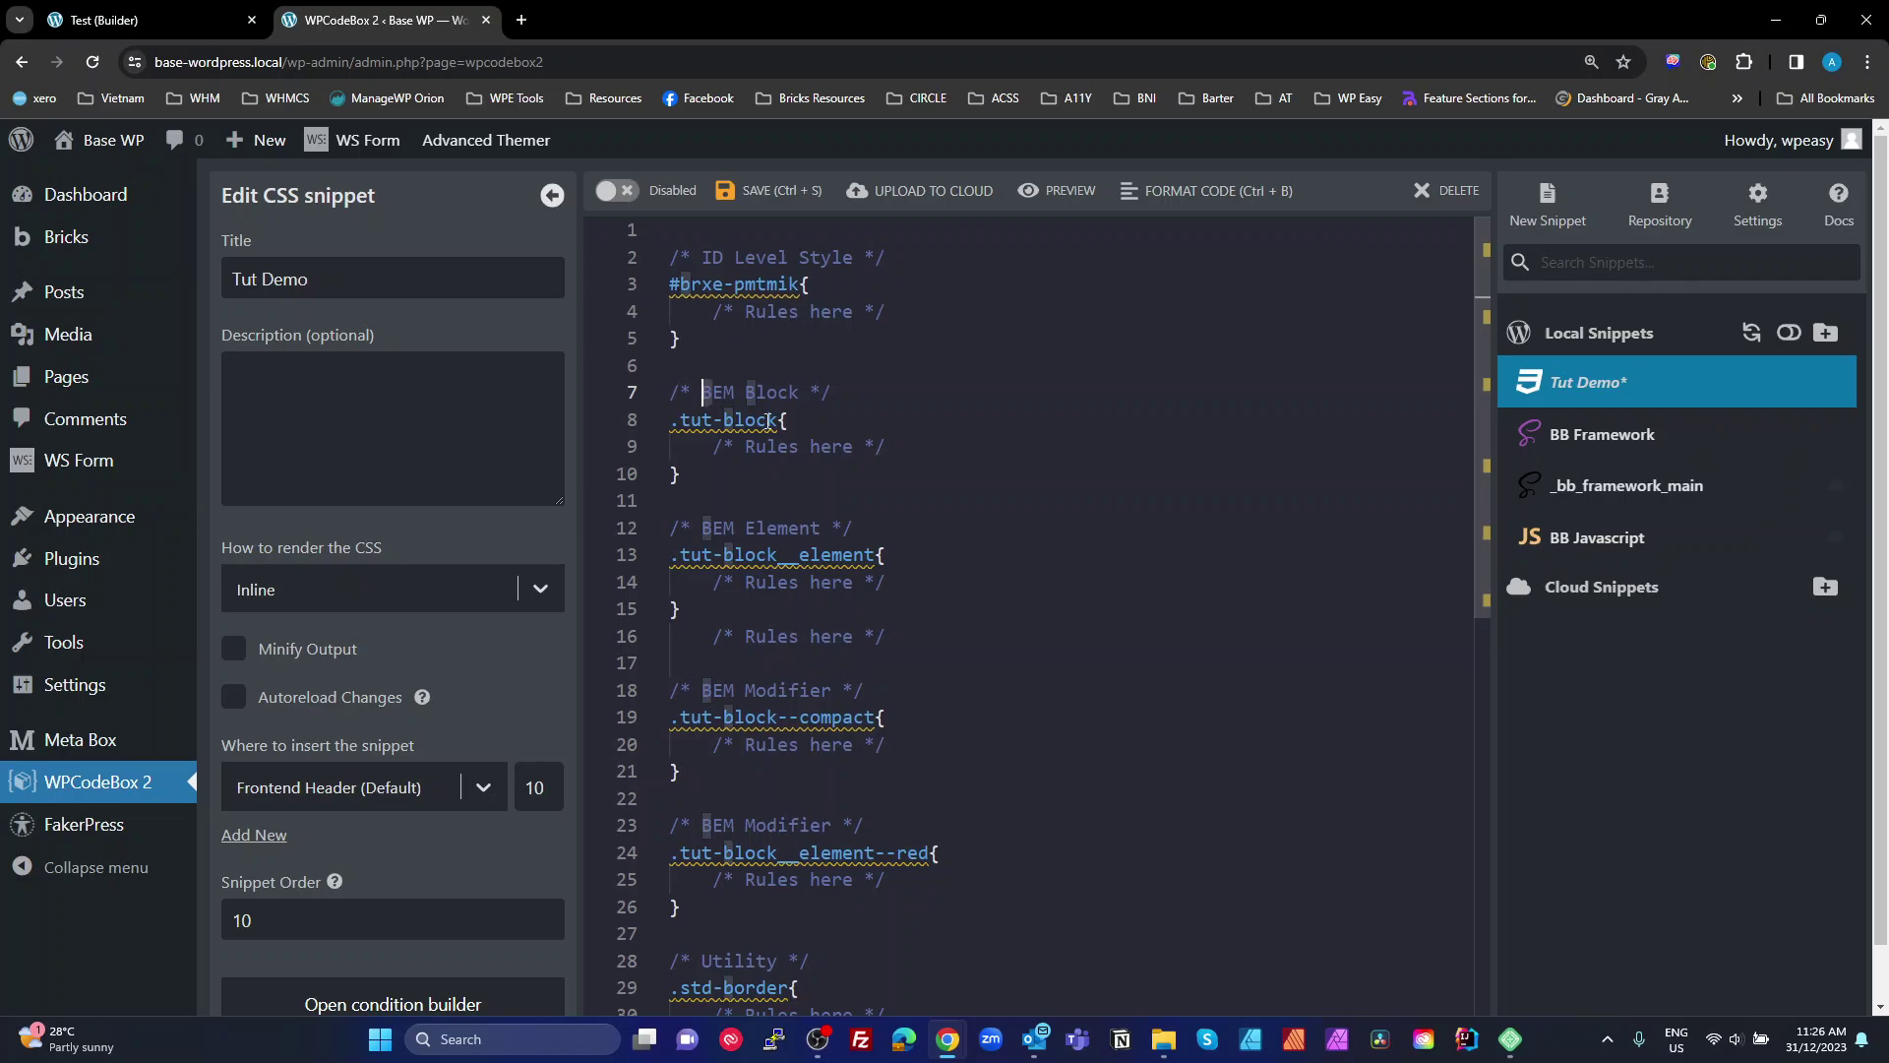
pyautogui.click(898, 481)
pyautogui.moveTo(672, 420); pyautogui.dragTo(757, 420)
pyautogui.doubleClick(684, 424)
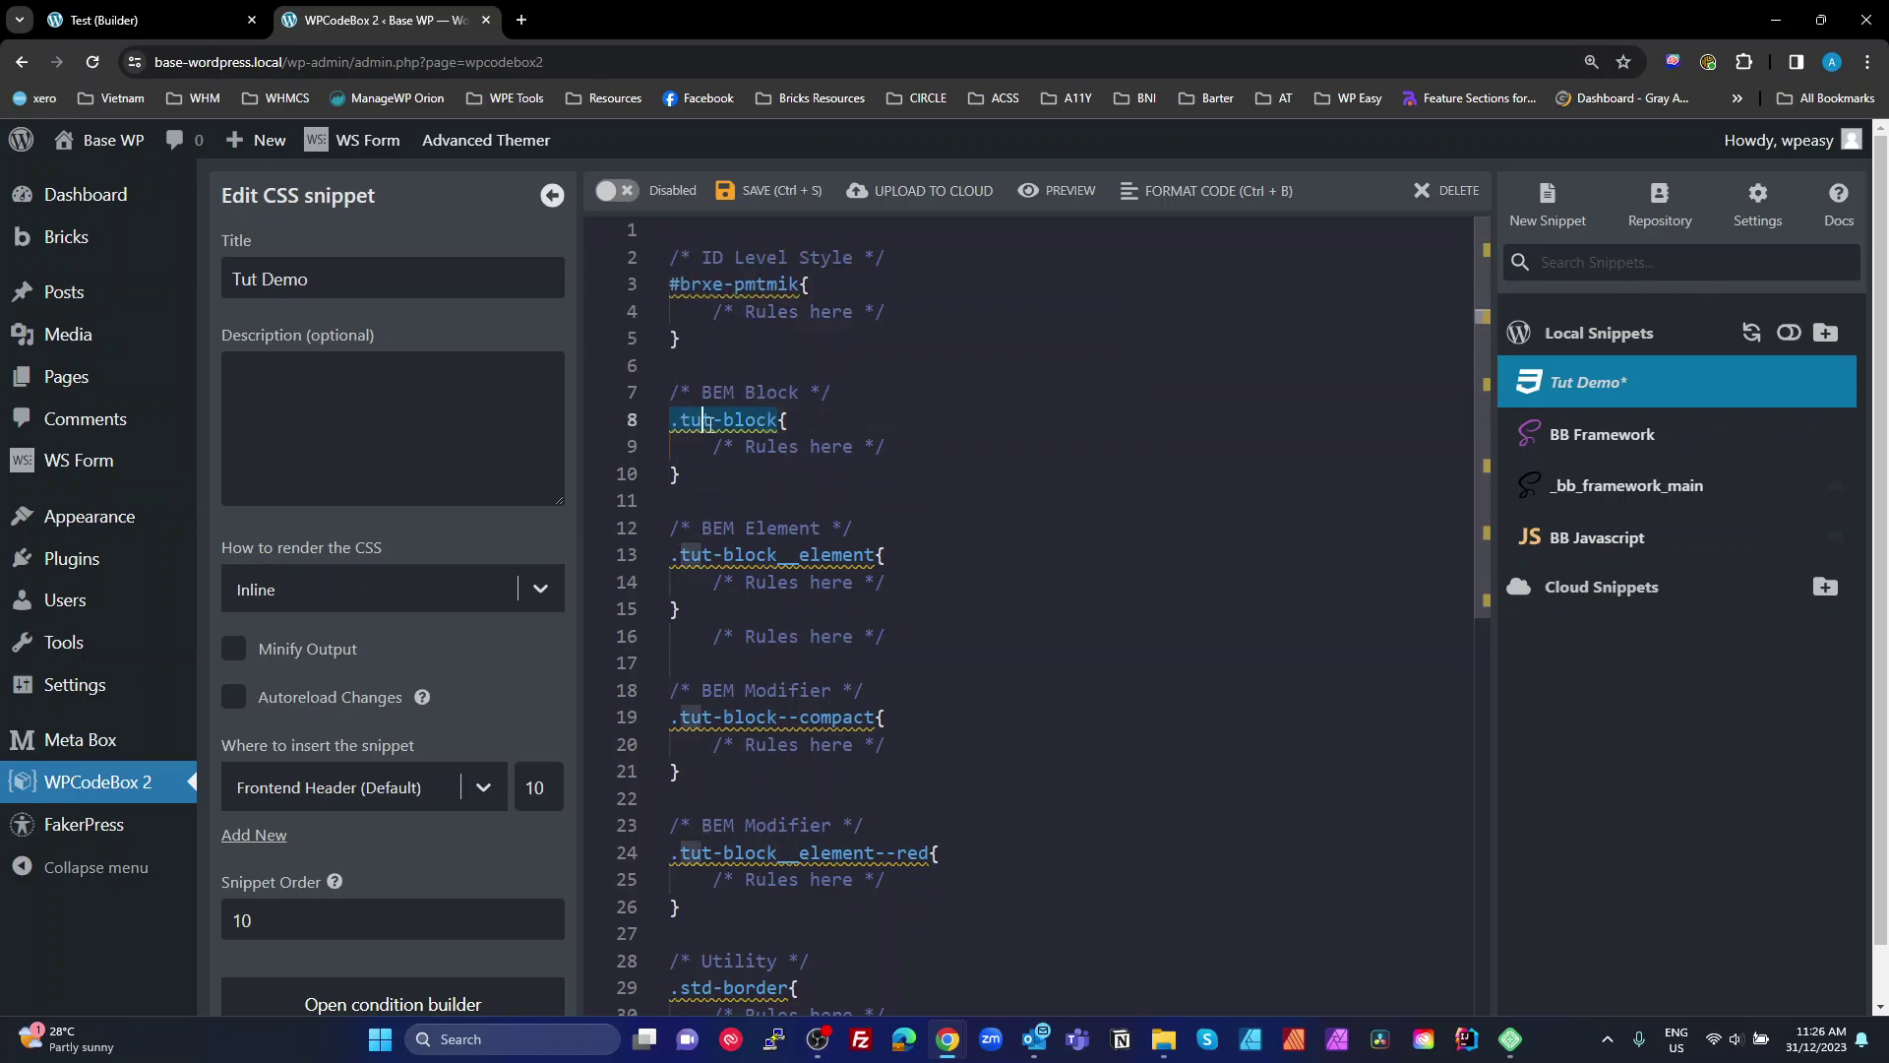
pyautogui.click(725, 421)
pyautogui.click(926, 485)
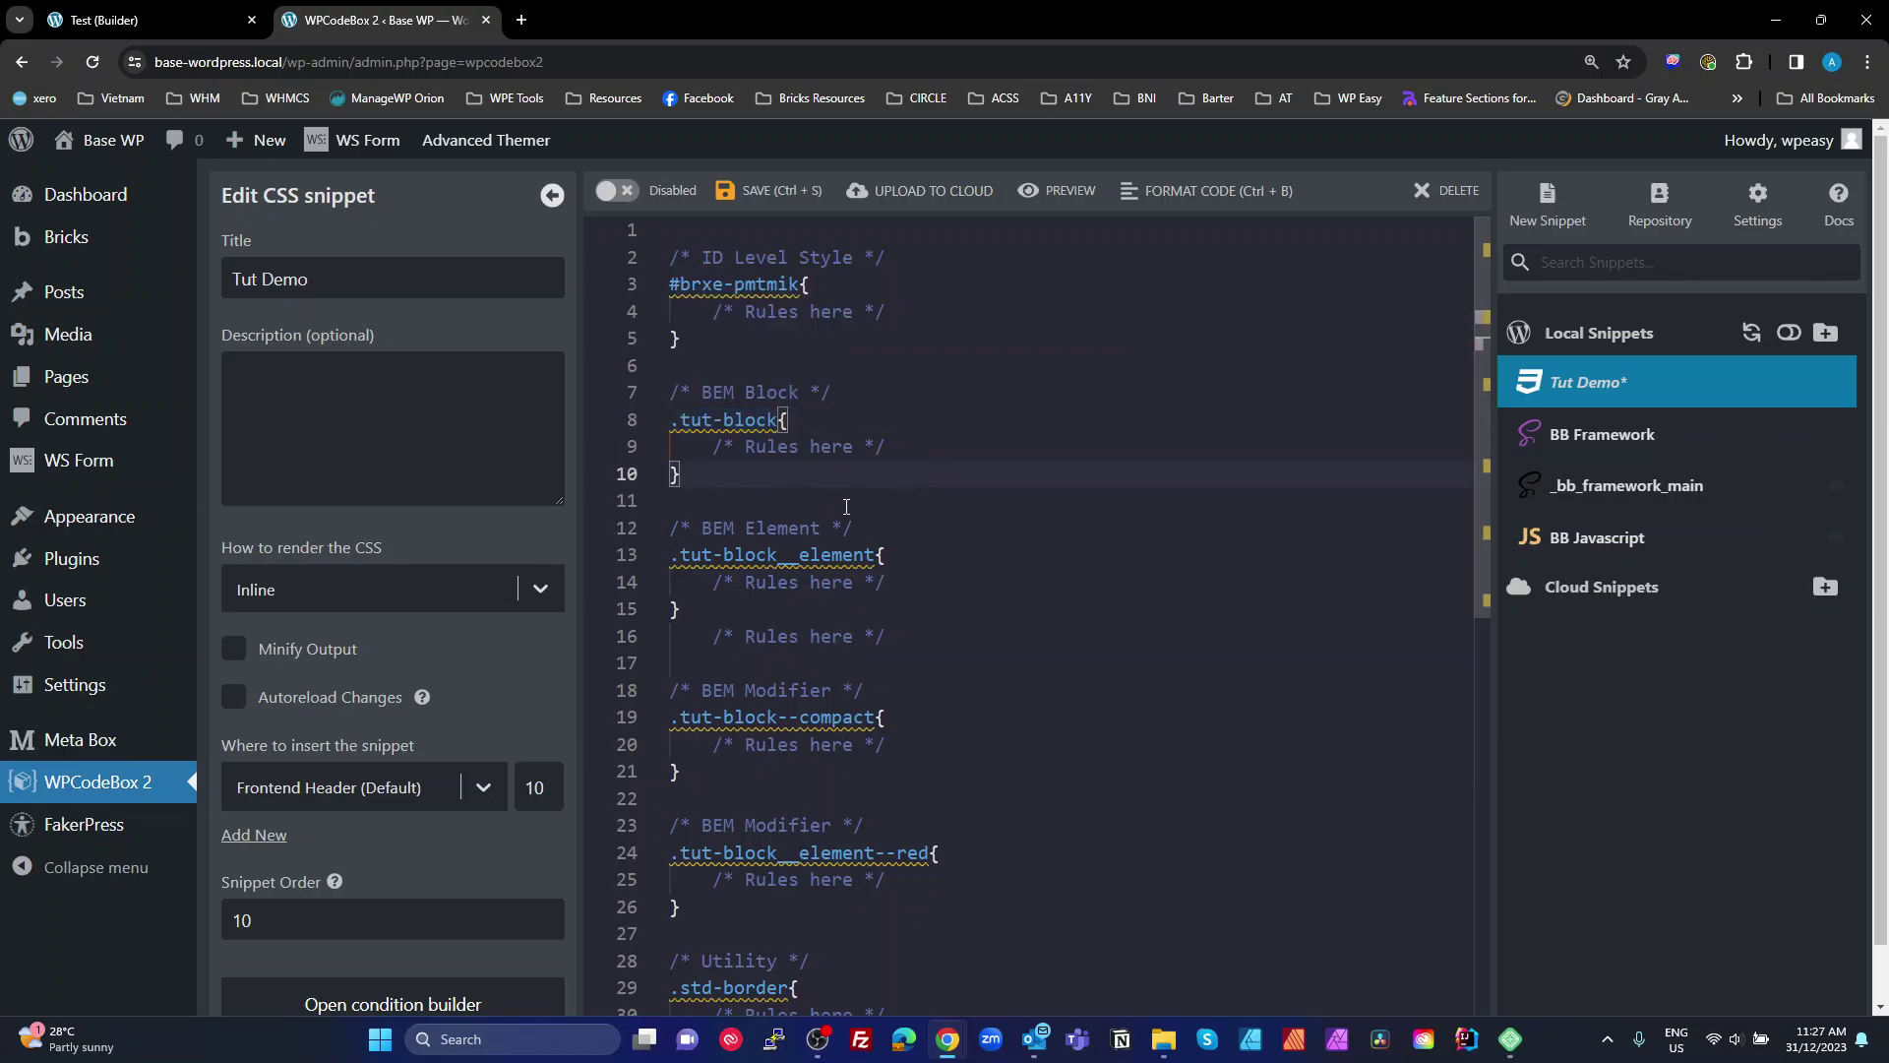
# Examine the block, double-underscore and element parts of the .tut-block__element selector in the BEM Element rule.
pyautogui.doubleClick(692, 554)
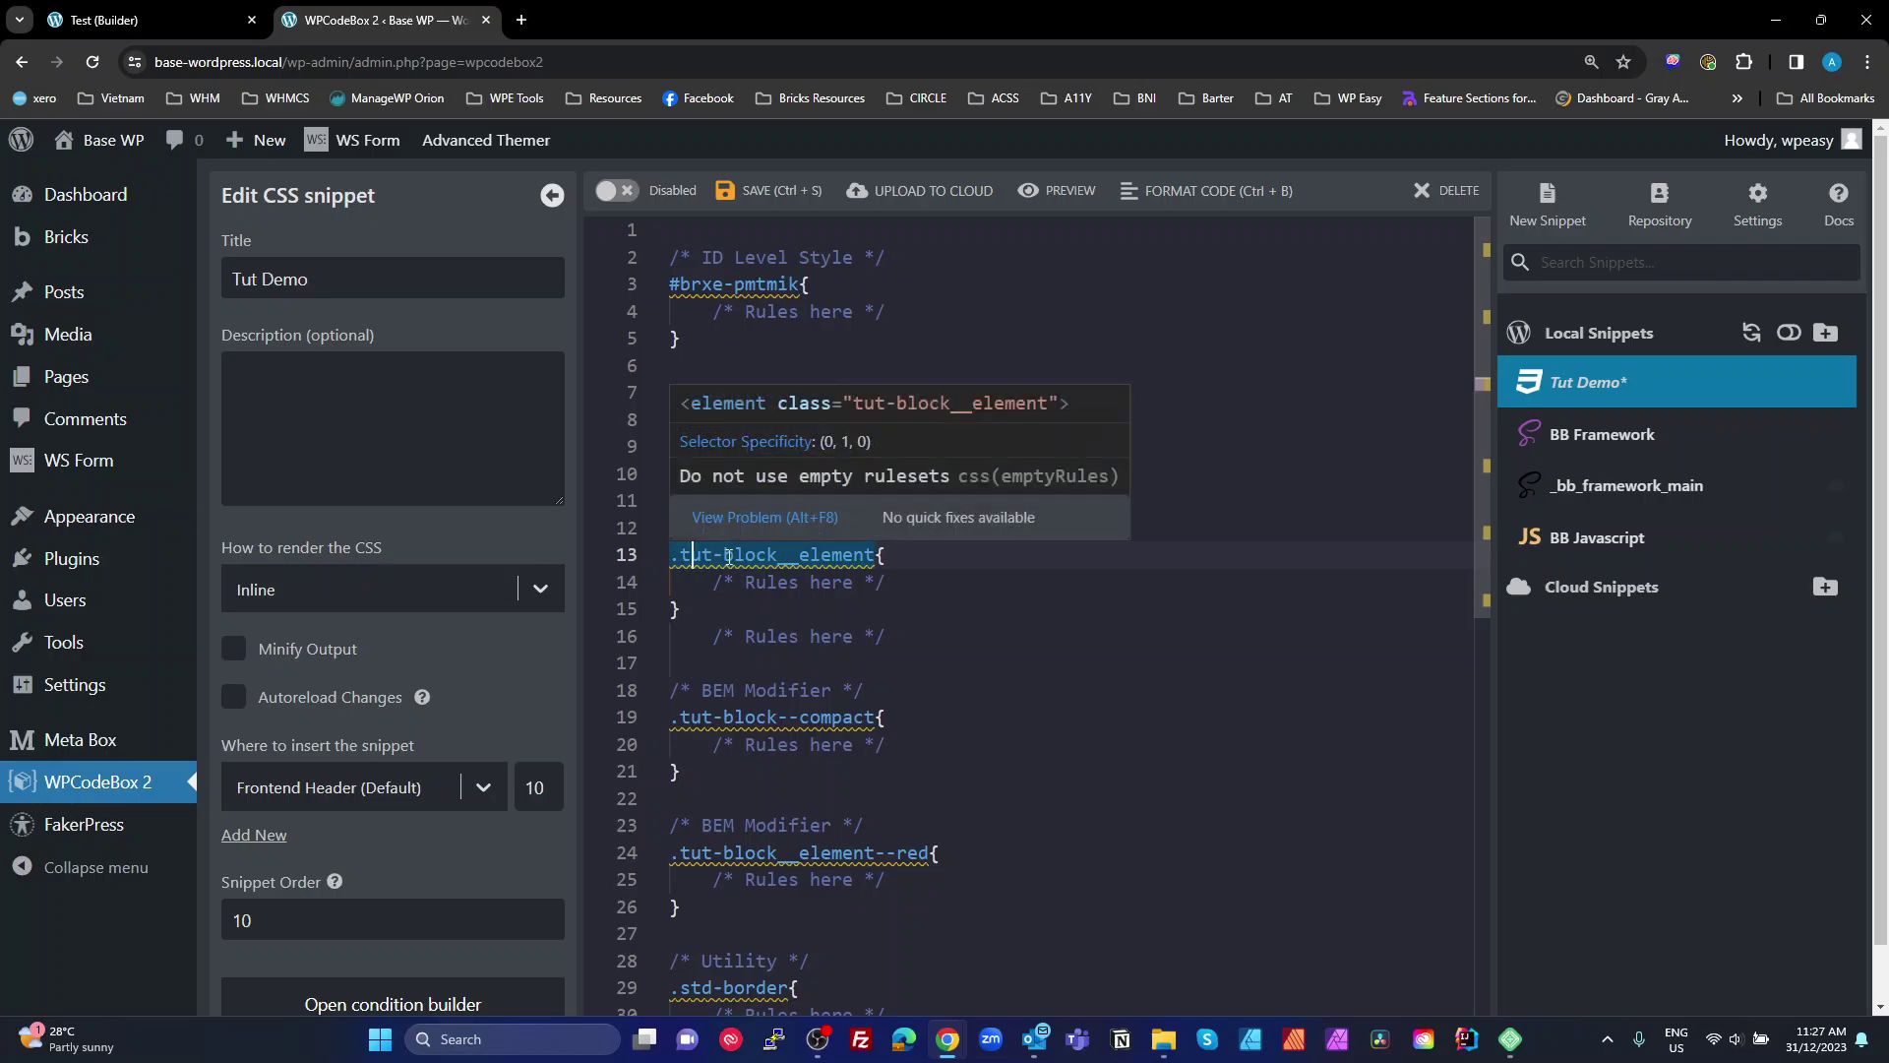
pyautogui.click(834, 636)
pyautogui.doubleClick(780, 554)
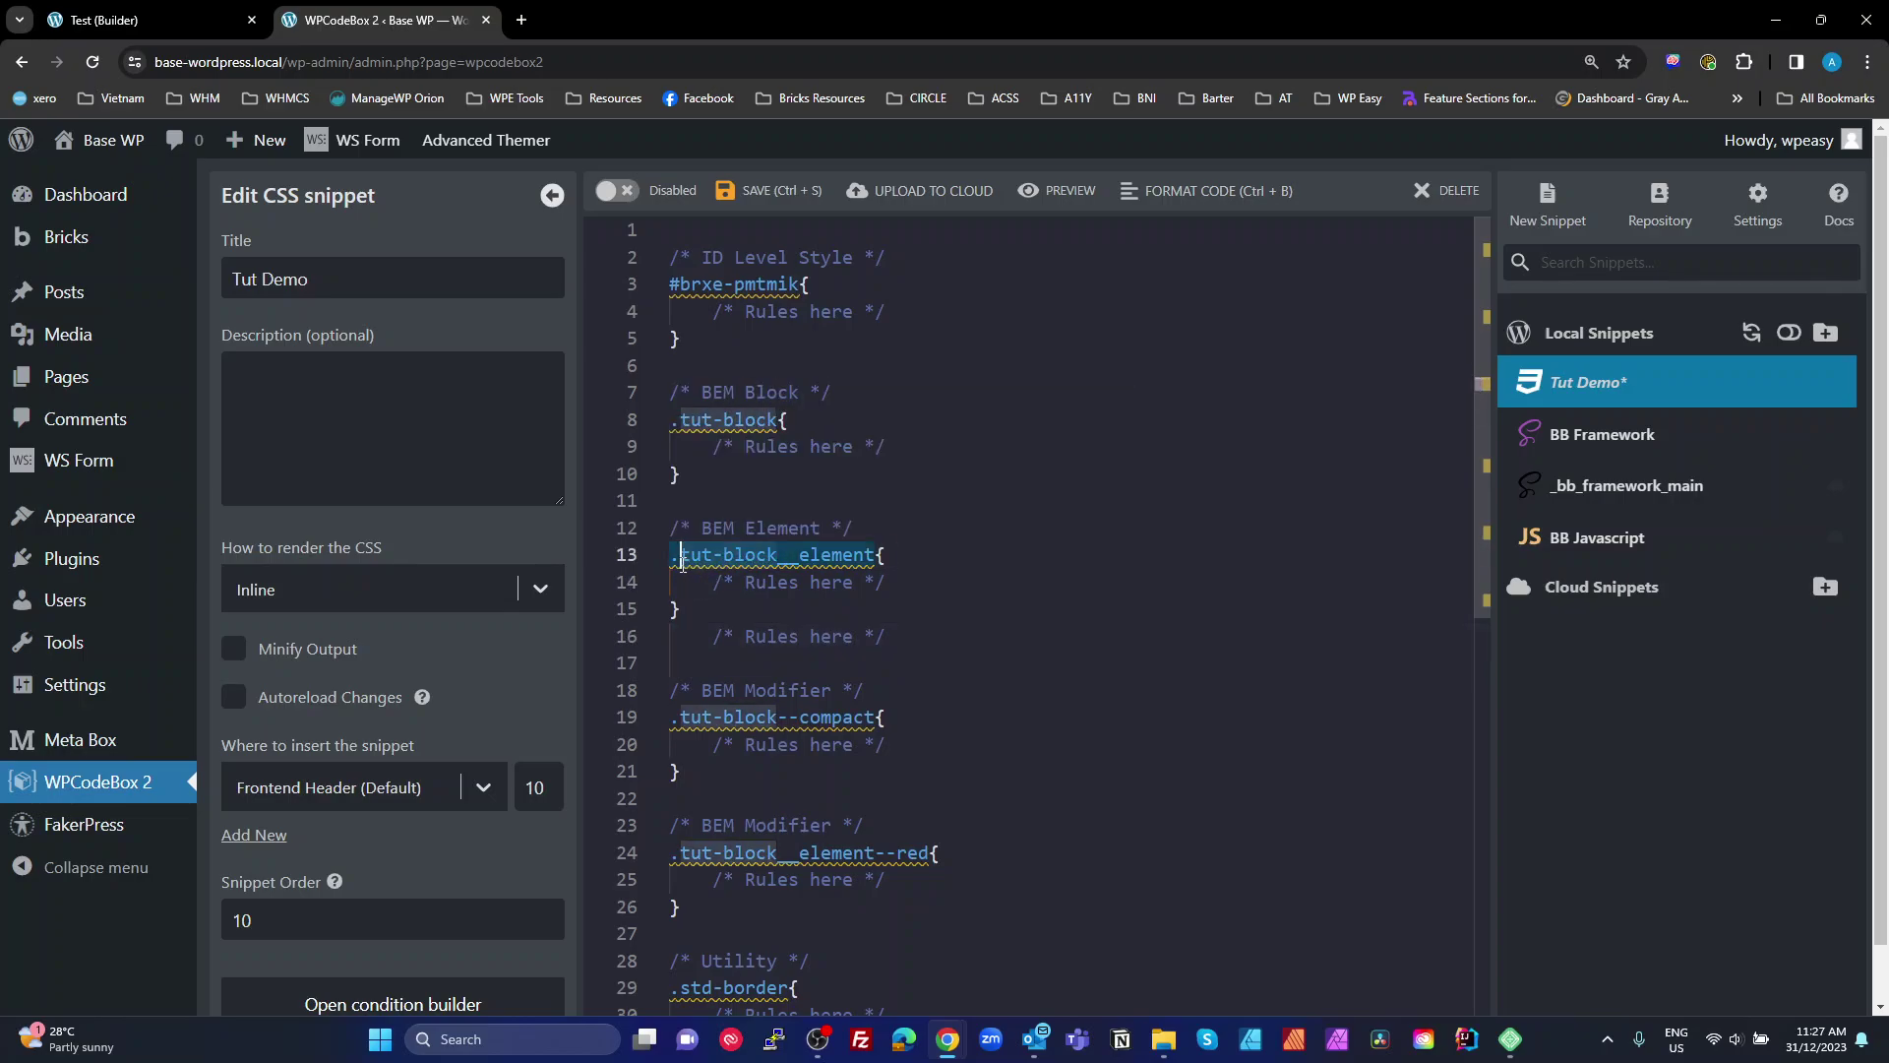
pyautogui.doubleClick(793, 555)
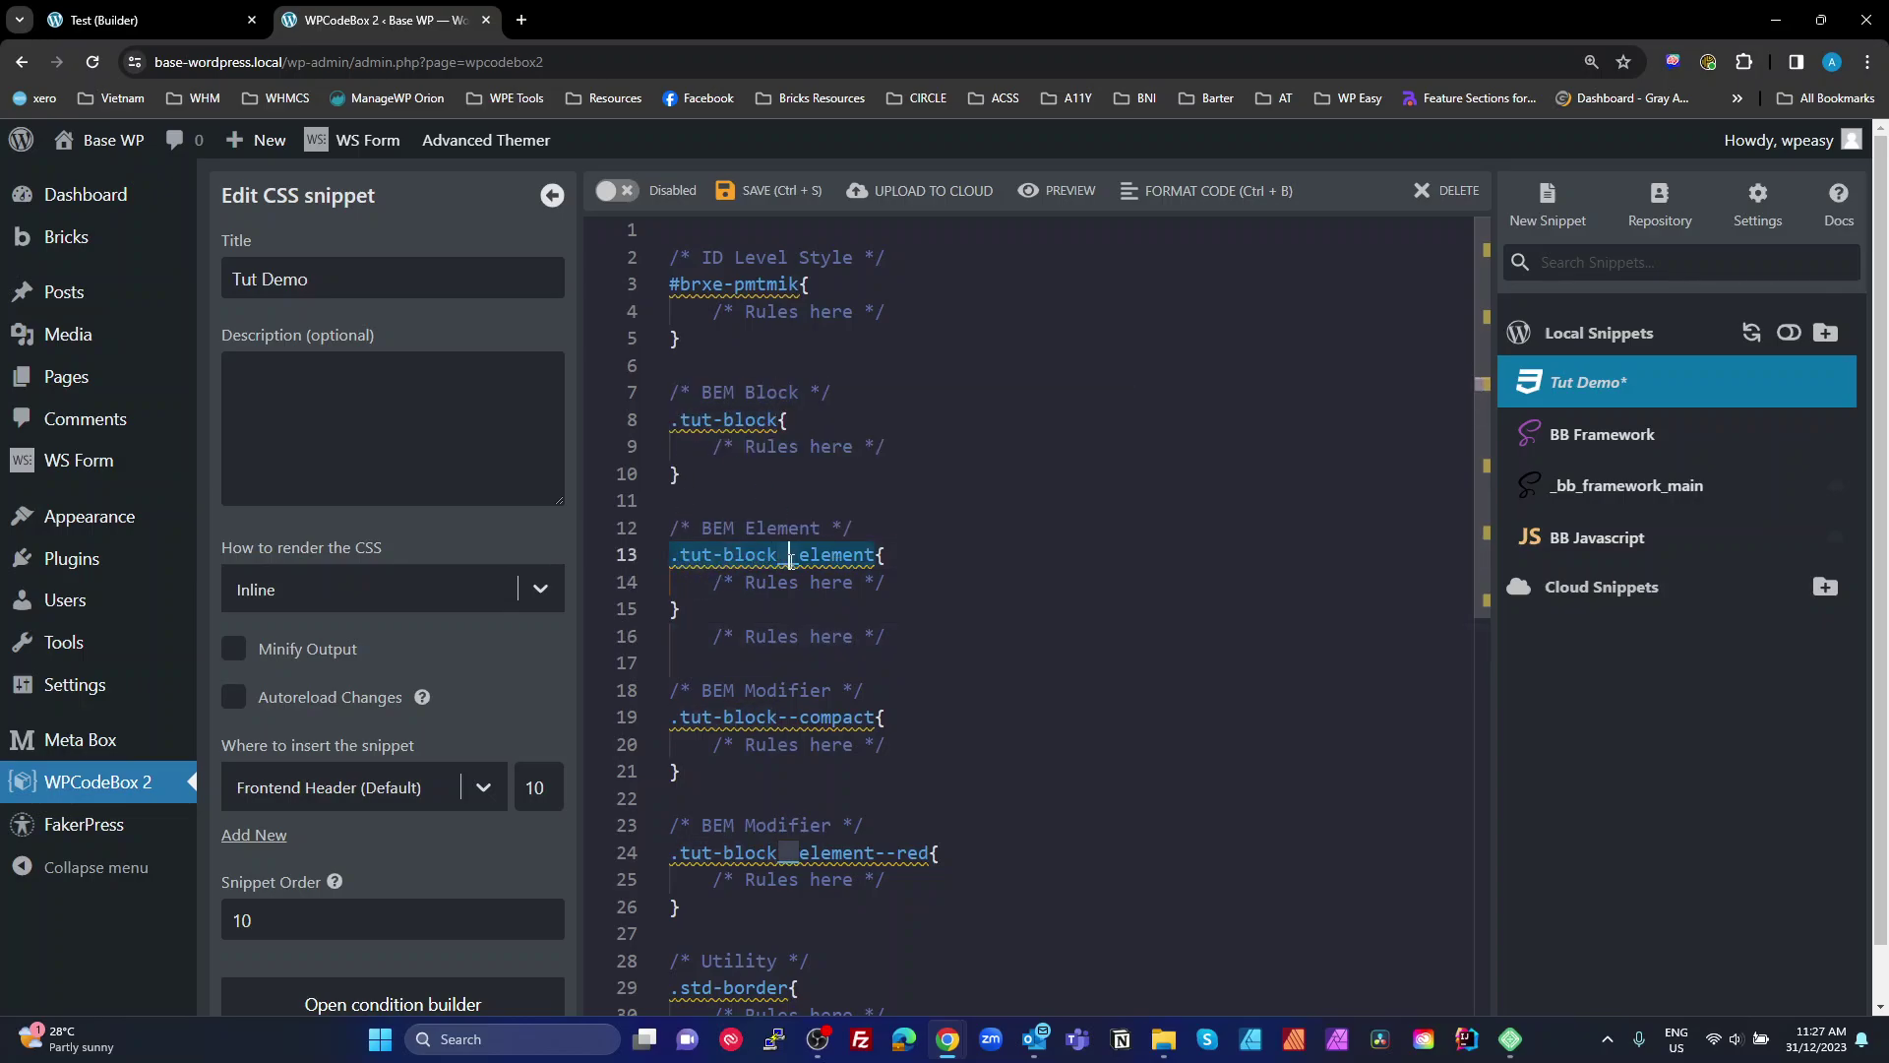
pyautogui.click(812, 555)
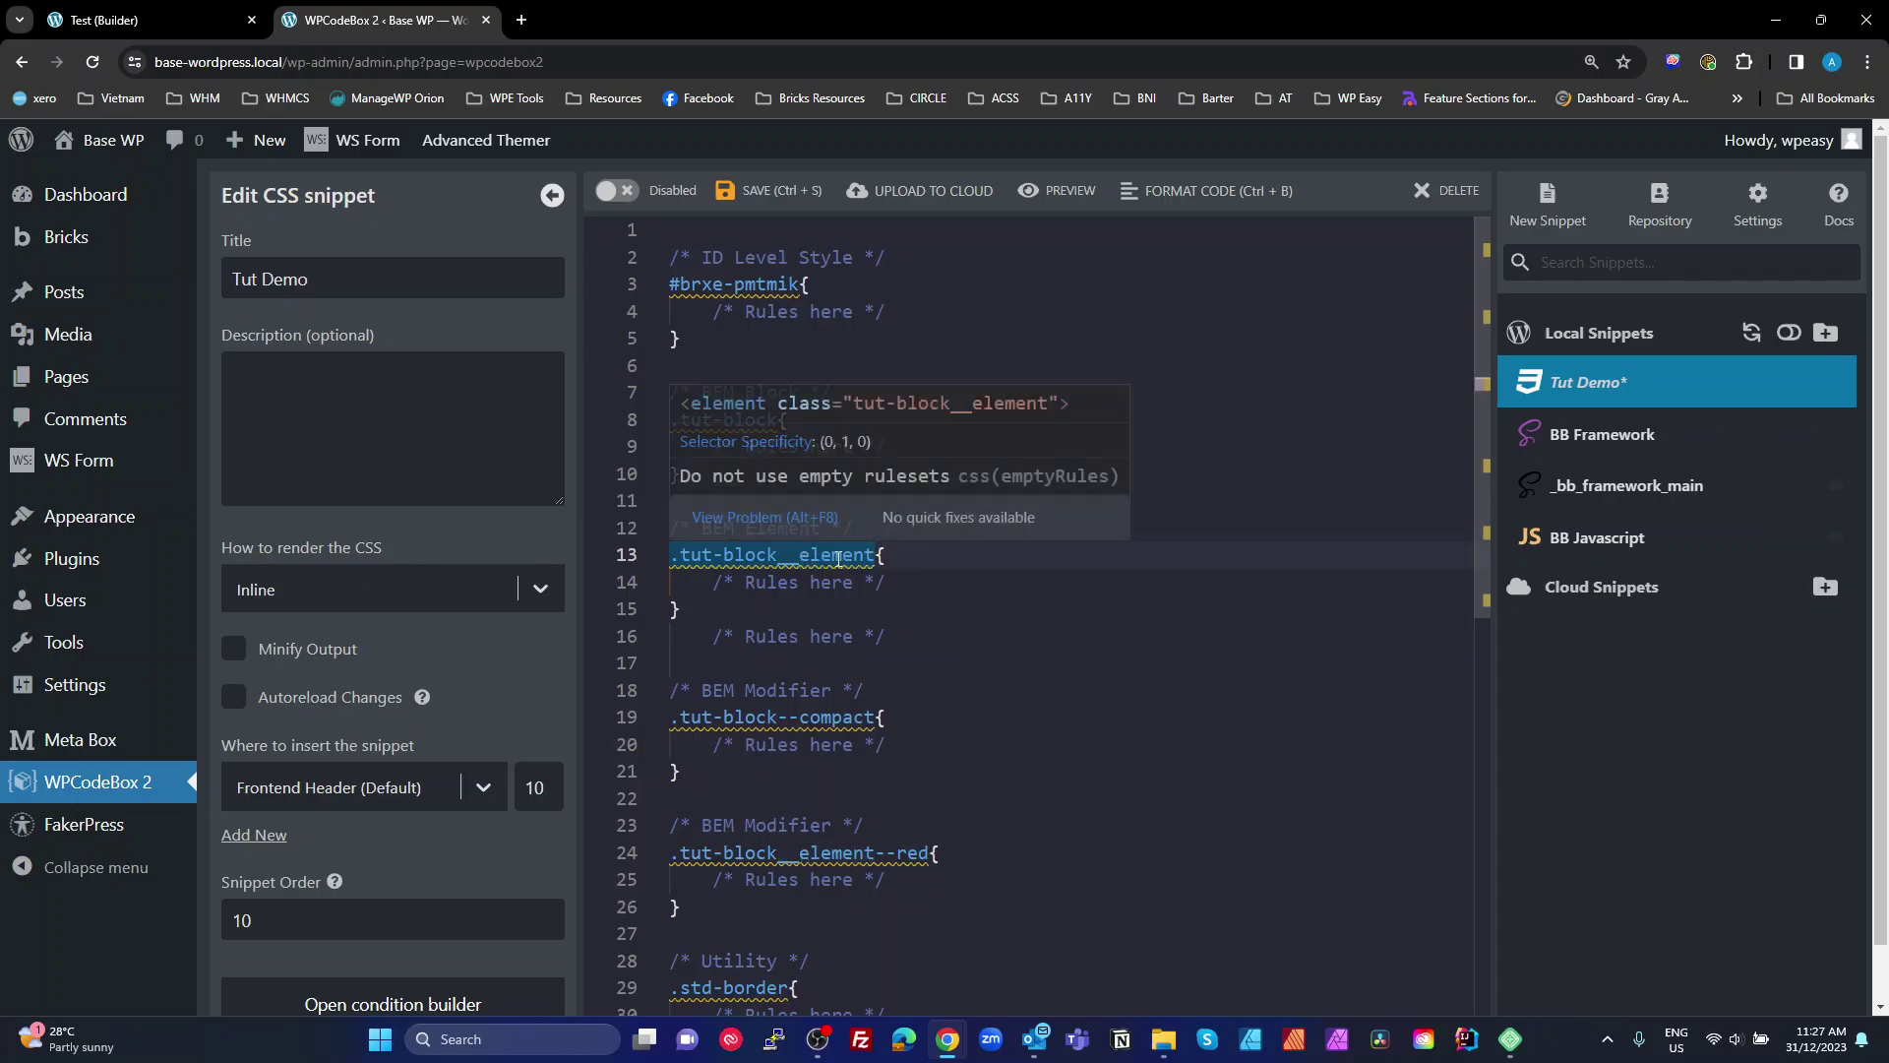
pyautogui.doubleClick(838, 557)
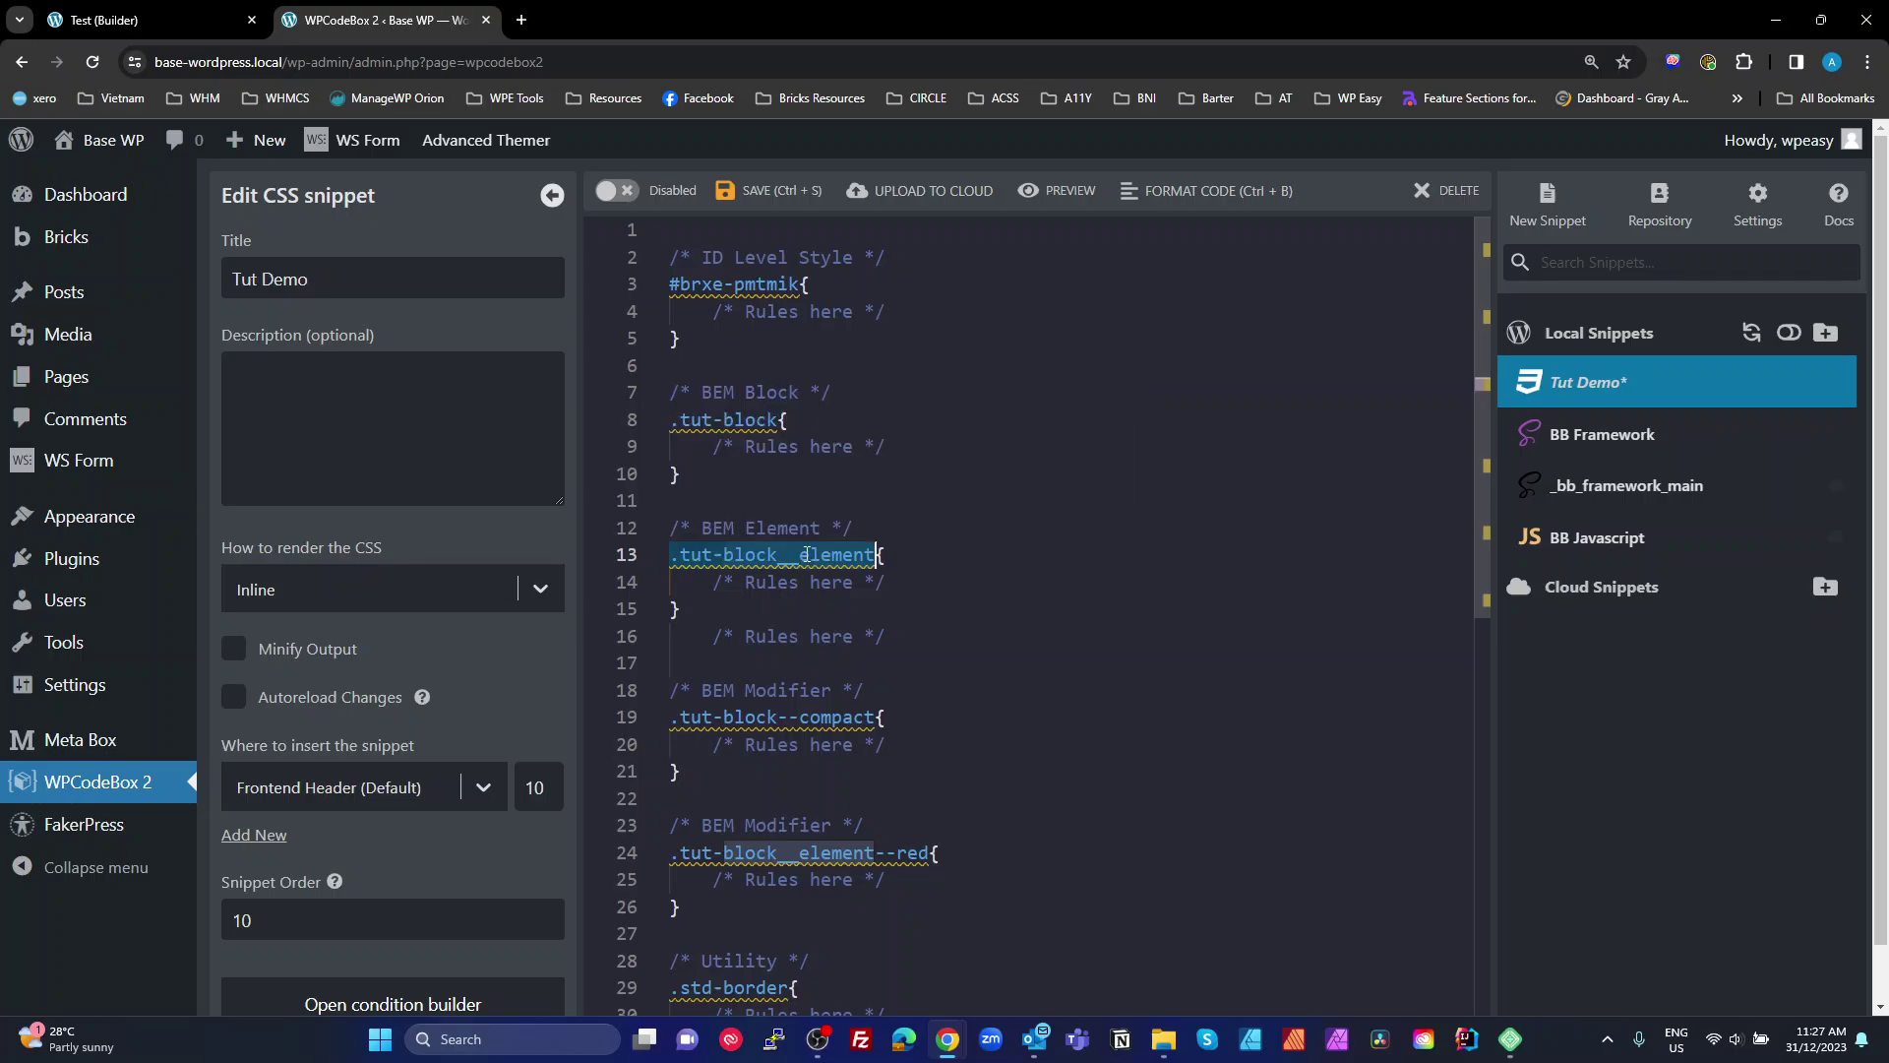
# Rename the BEM Element selector on line 13 to .tut-block__title.
pyautogui.click(898, 551)
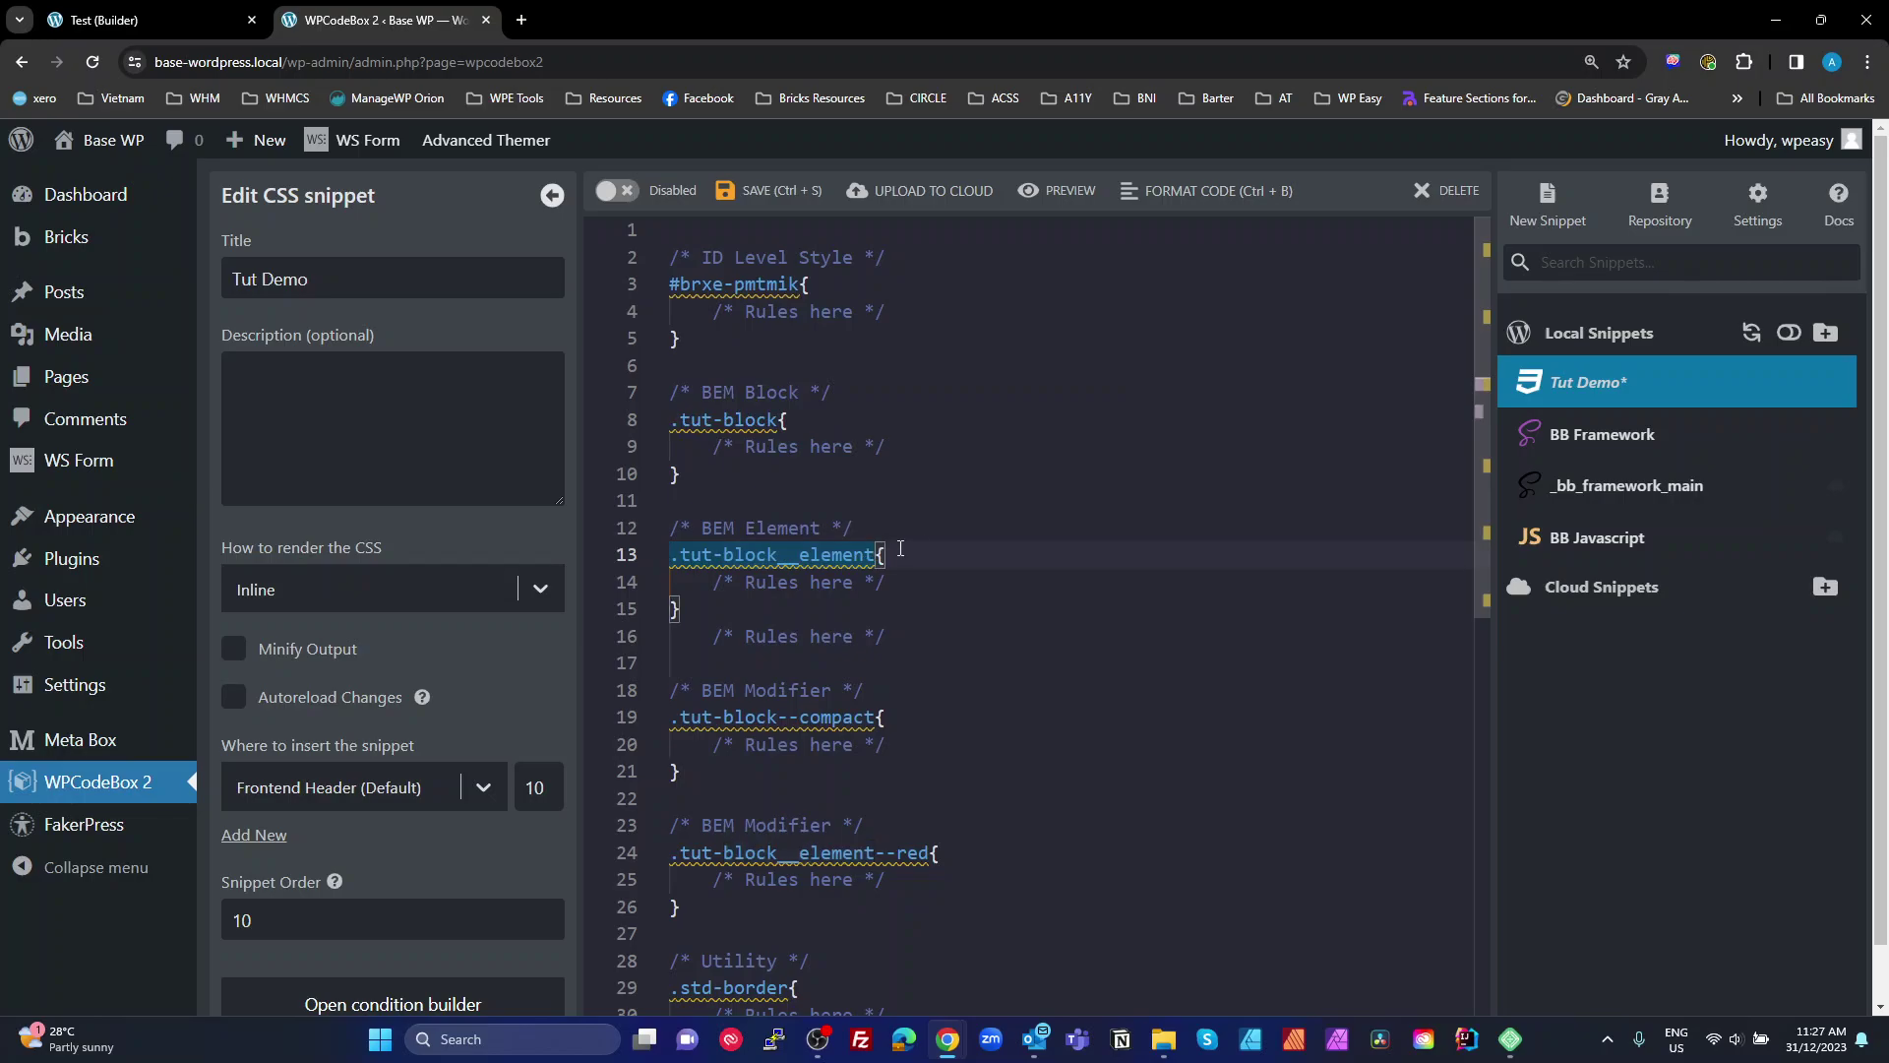
pyautogui.press('BackSpace')
pyautogui.press('BackSpace')
pyautogui.press('BackSpace')
pyautogui.press('BackSpace')
pyautogui.press('BackSpace')
pyautogui.press('BackSpace')
pyautogui.press('BackSpace')
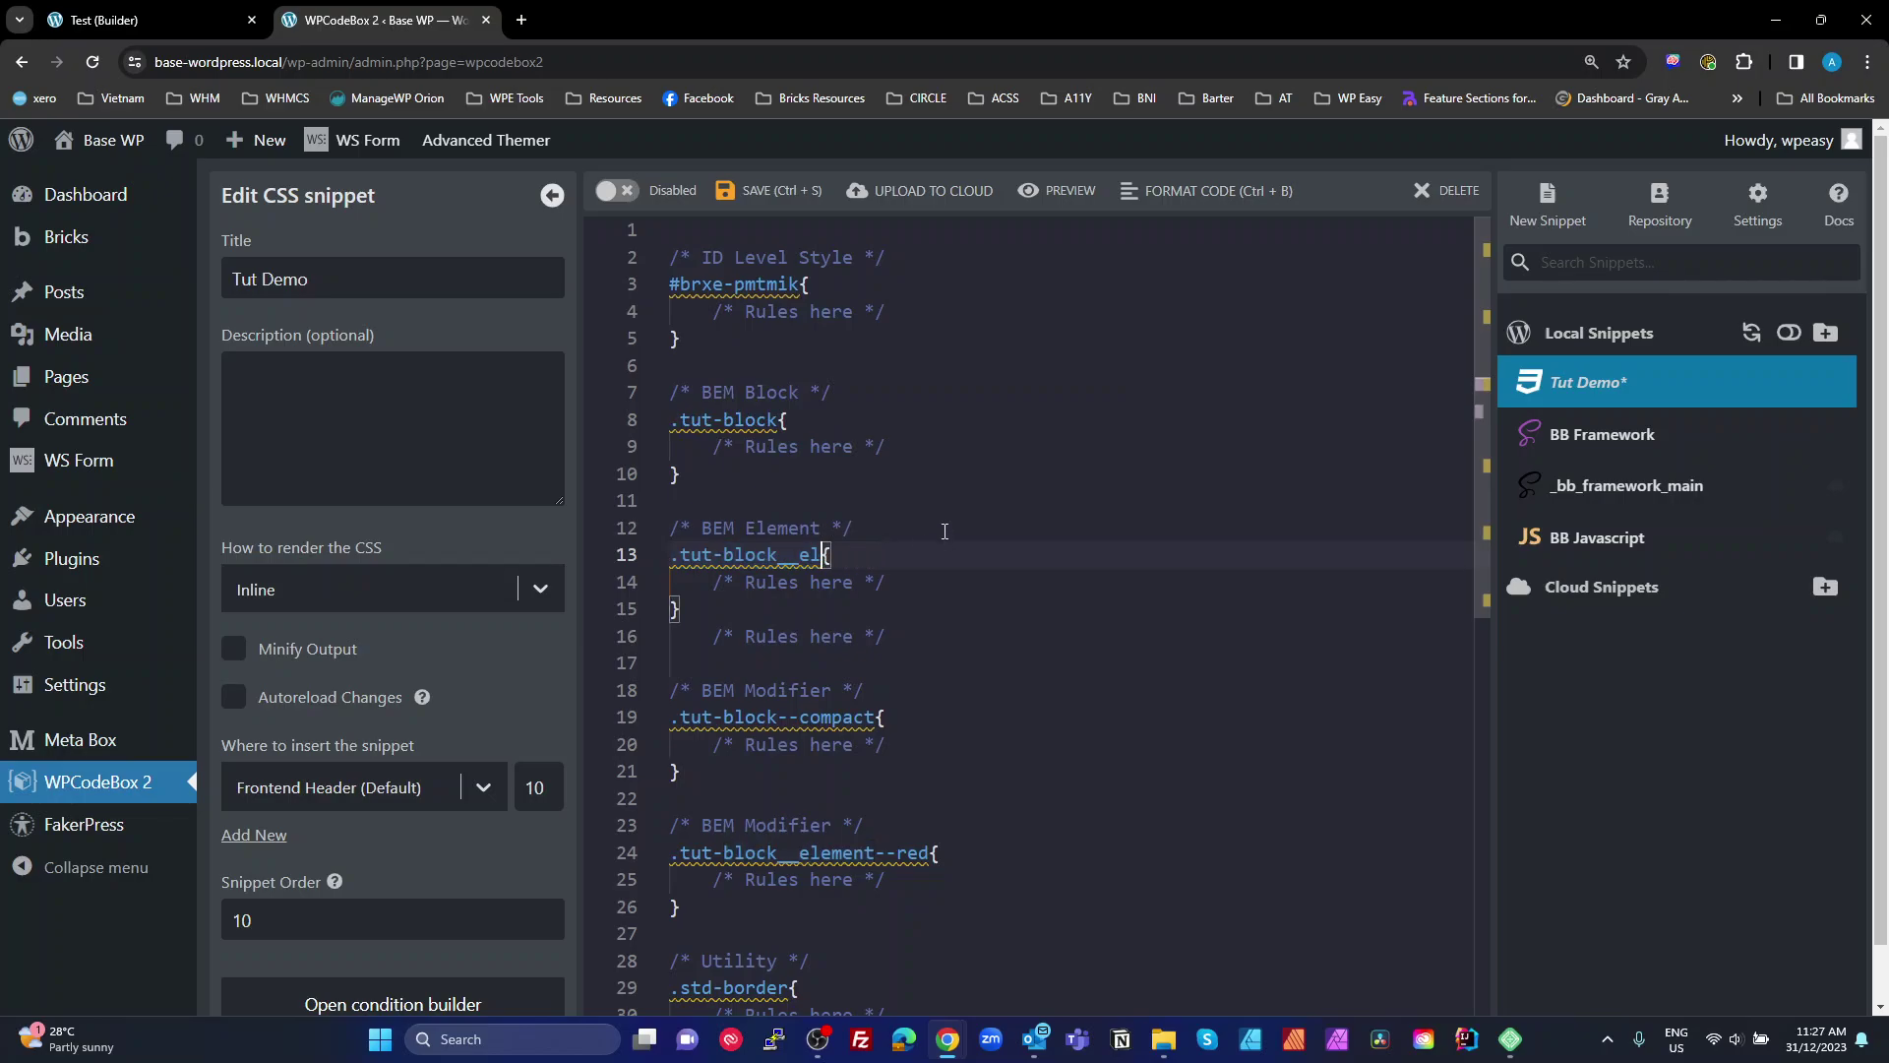
pyautogui.write('title')
# Change the BEM Element selector on line 13 back to .tut-block__element.
pyautogui.click(778, 556)
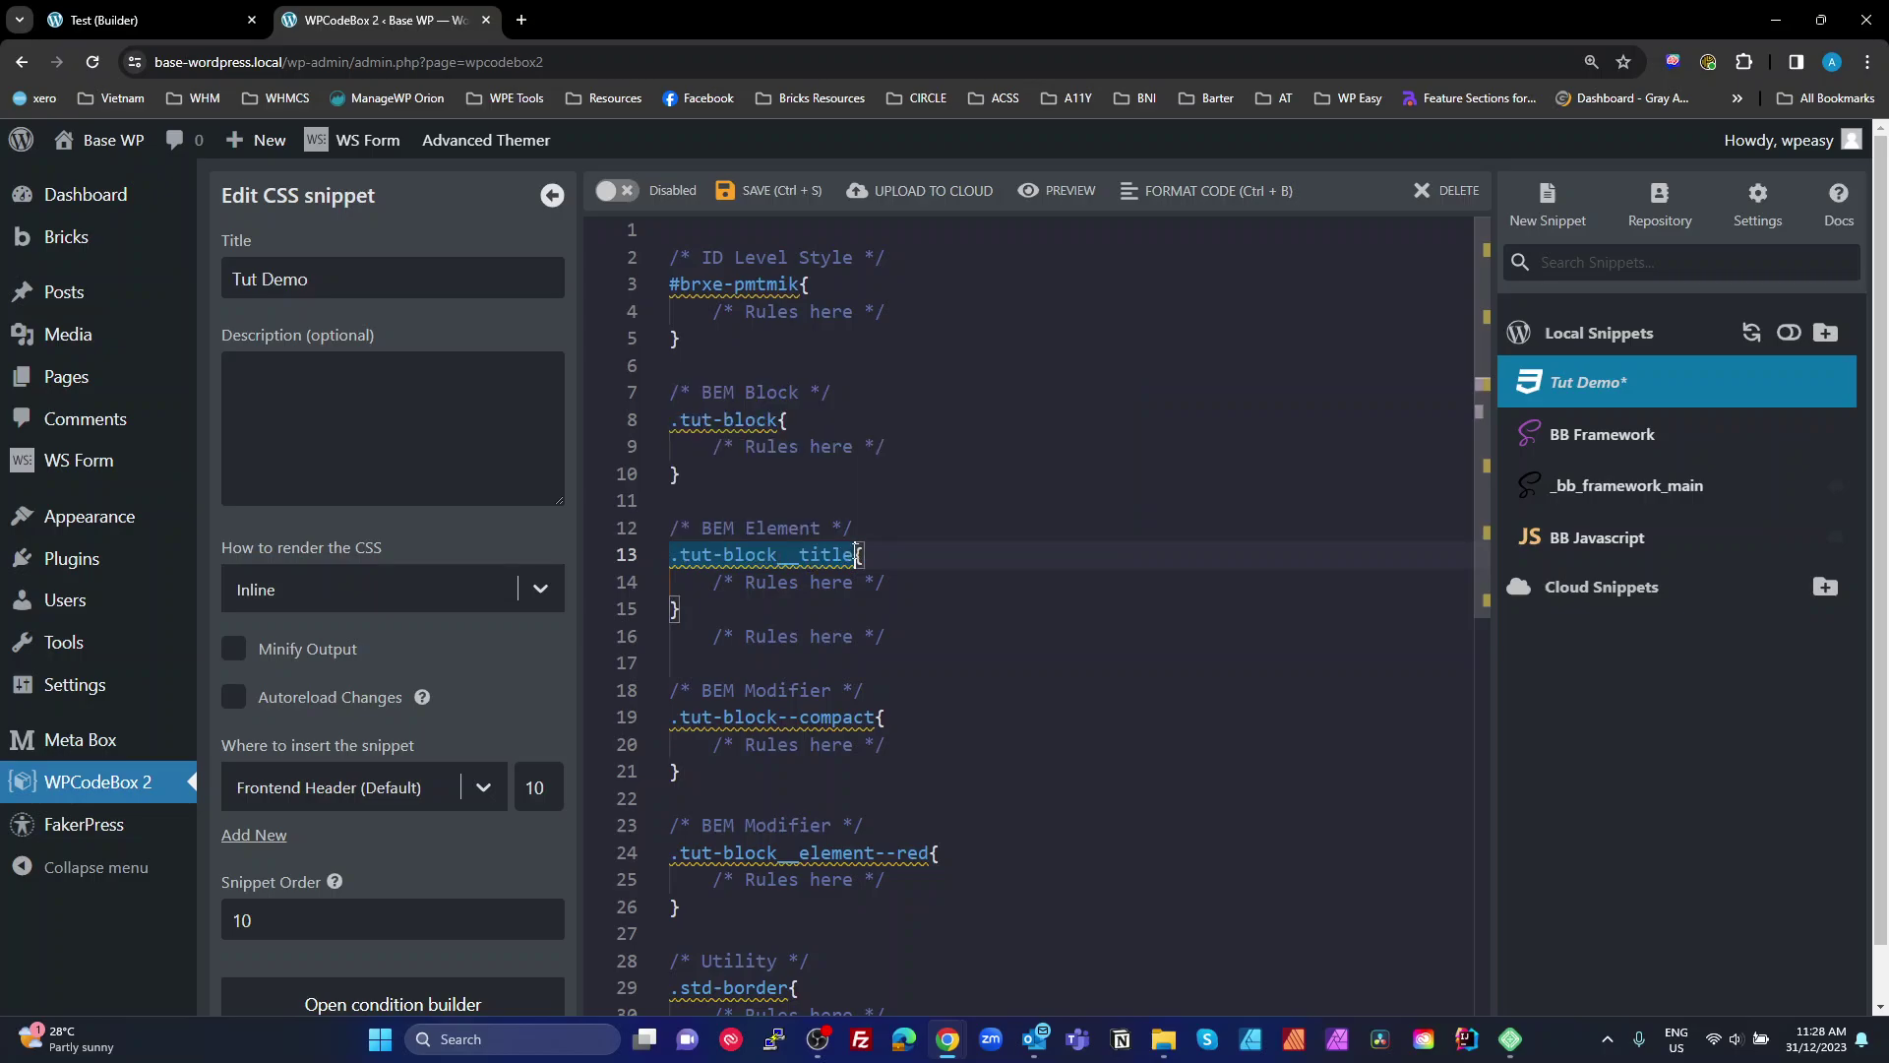
pyautogui.click(805, 556)
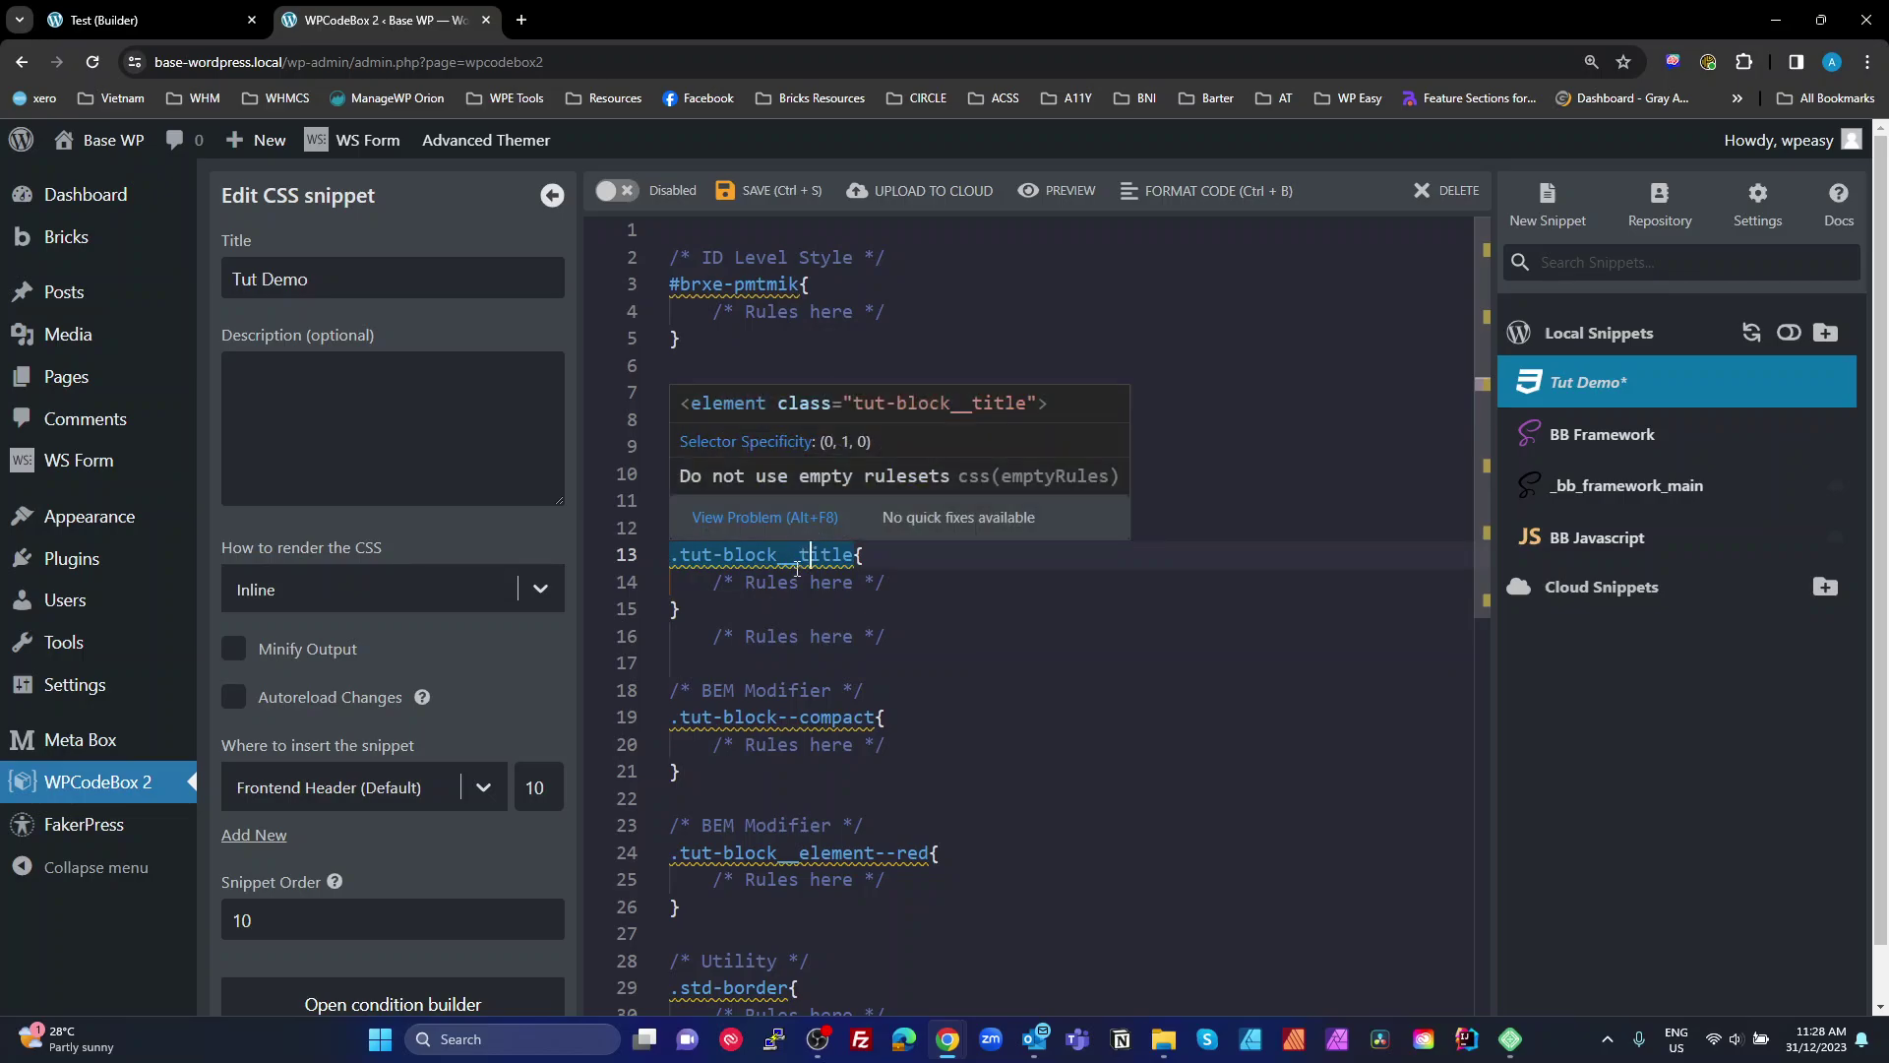
pyautogui.hotkey('ctrl', 'Delete')
pyautogui.write('element')
pyautogui.click(1030, 646)
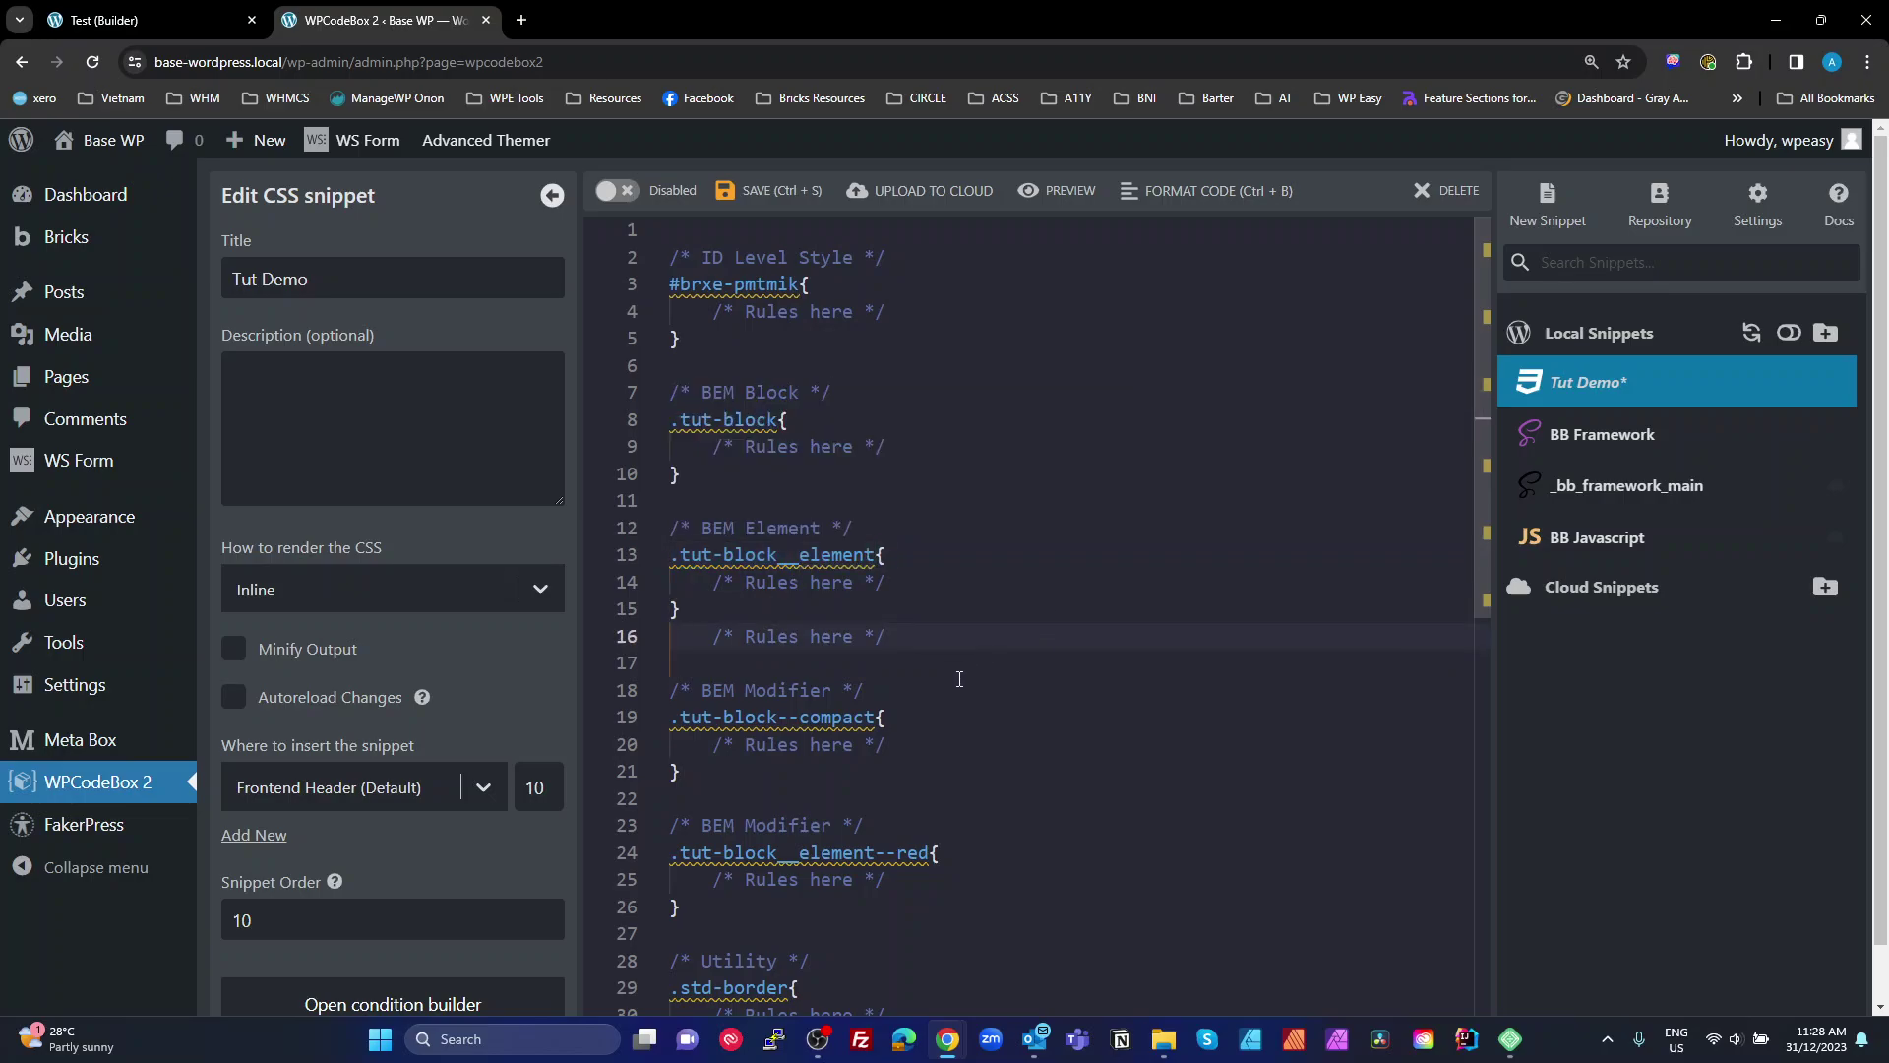
# Examine the double-hyphen modifier naming in the .tut-block--compact and .tut-block__element--red selectors.
pyautogui.click(827, 716)
pyautogui.moveTo(784, 717); pyautogui.dragTo(795, 716)
pyautogui.click(979, 758)
pyautogui.doubleClick(834, 721)
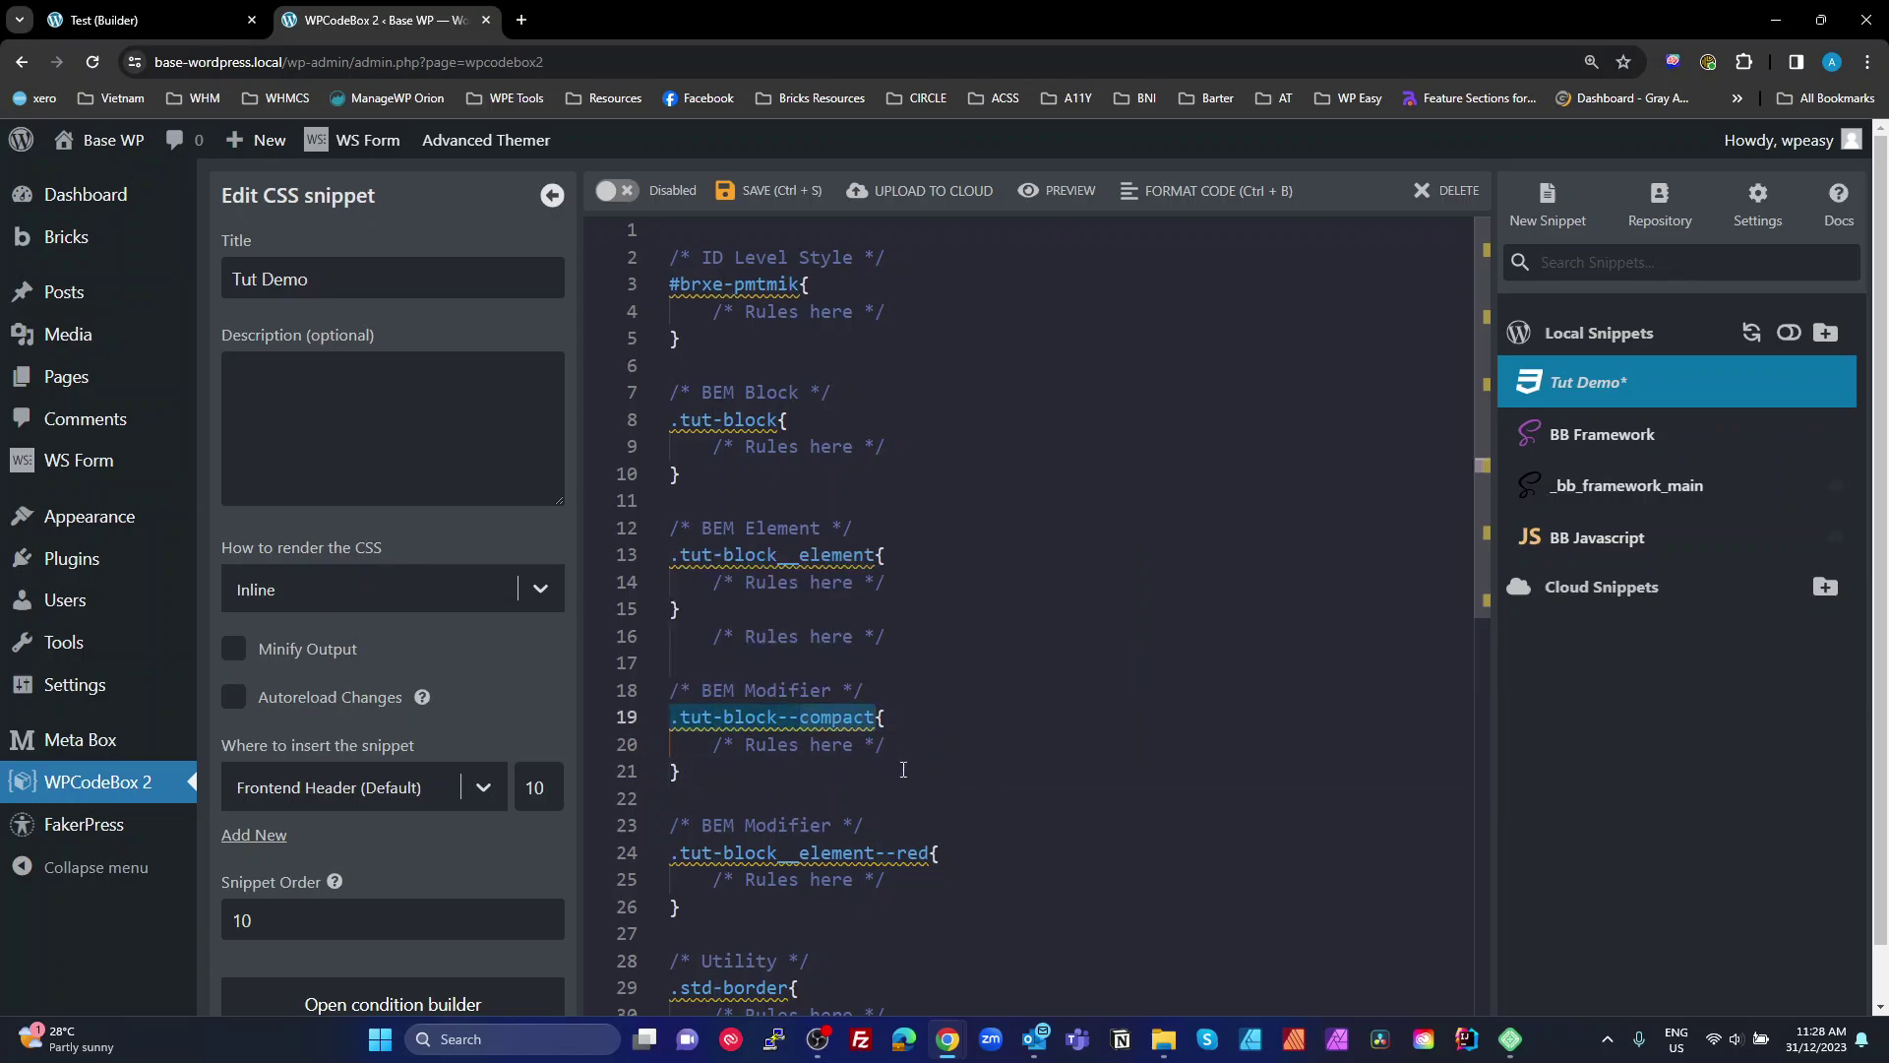
pyautogui.click(766, 719)
pyautogui.moveTo(777, 721)
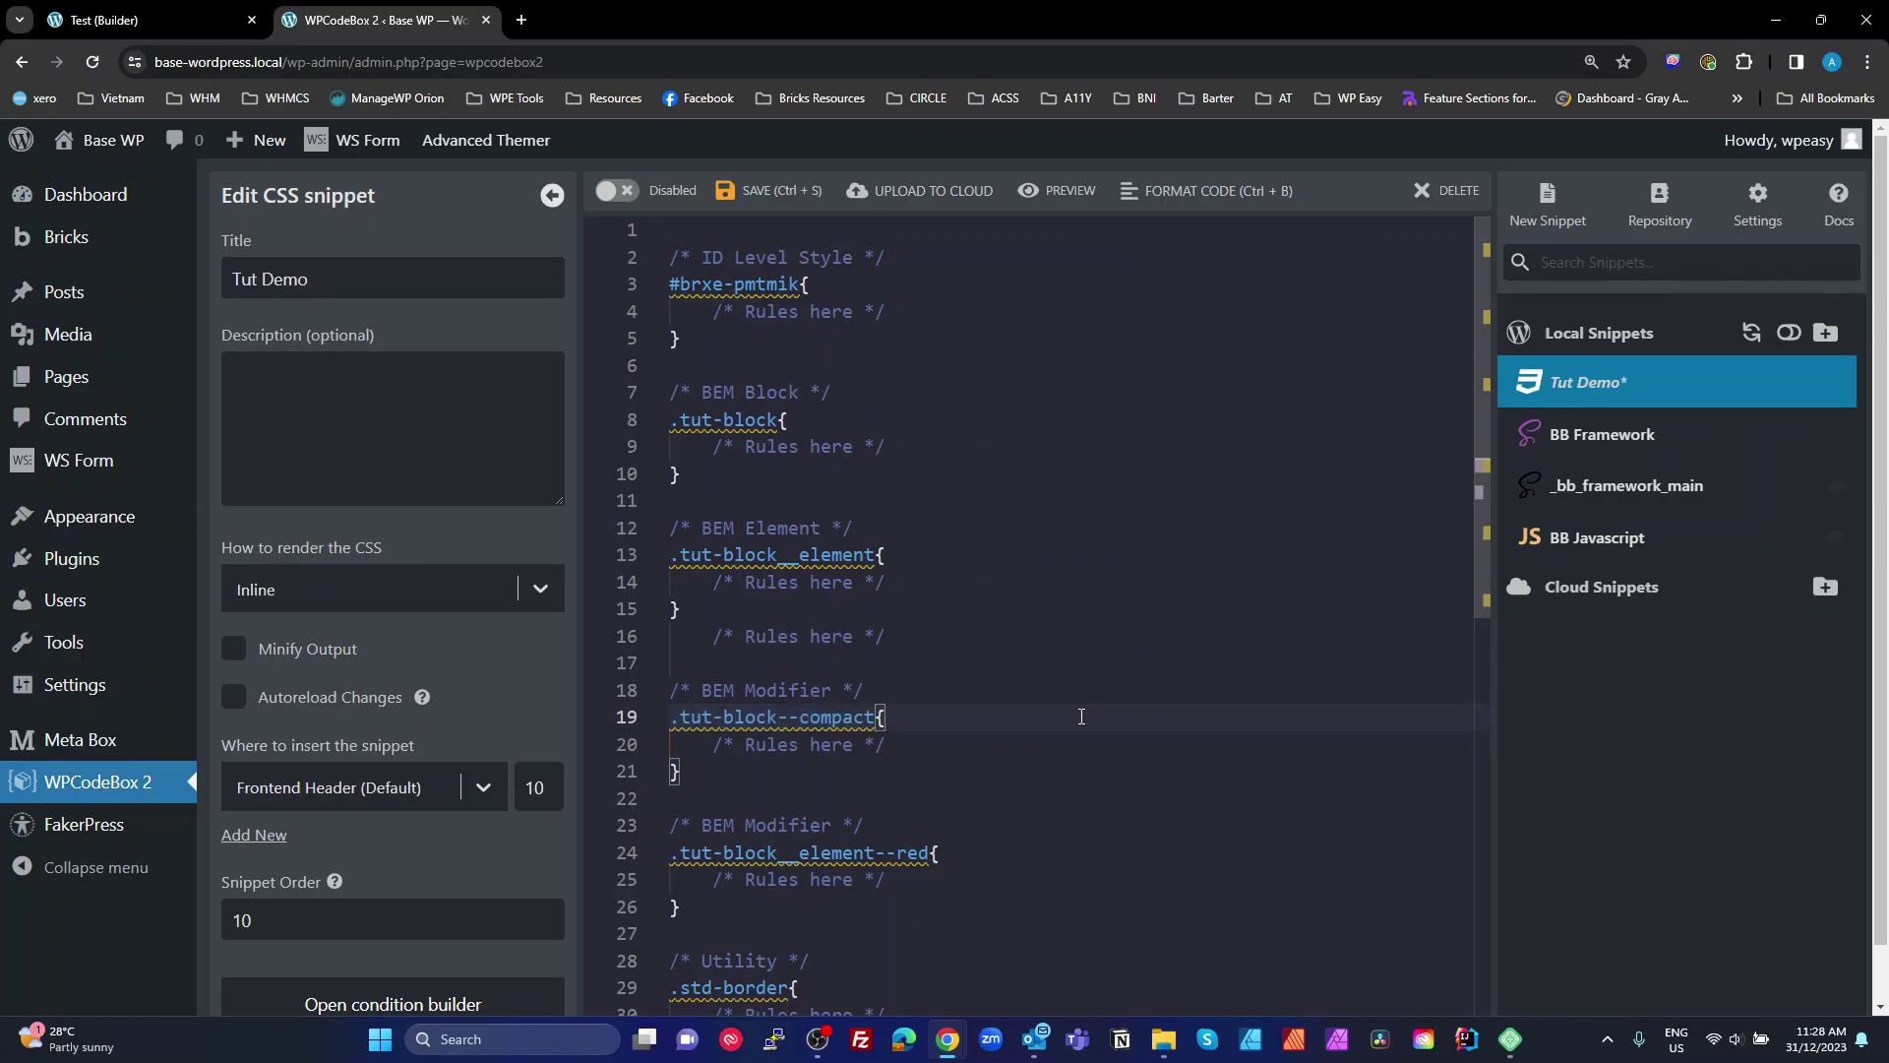
pyautogui.click(935, 716)
pyautogui.scroll(-1, 856, 679)
pyautogui.doubleClick(793, 788)
pyautogui.moveTo(790, 789)
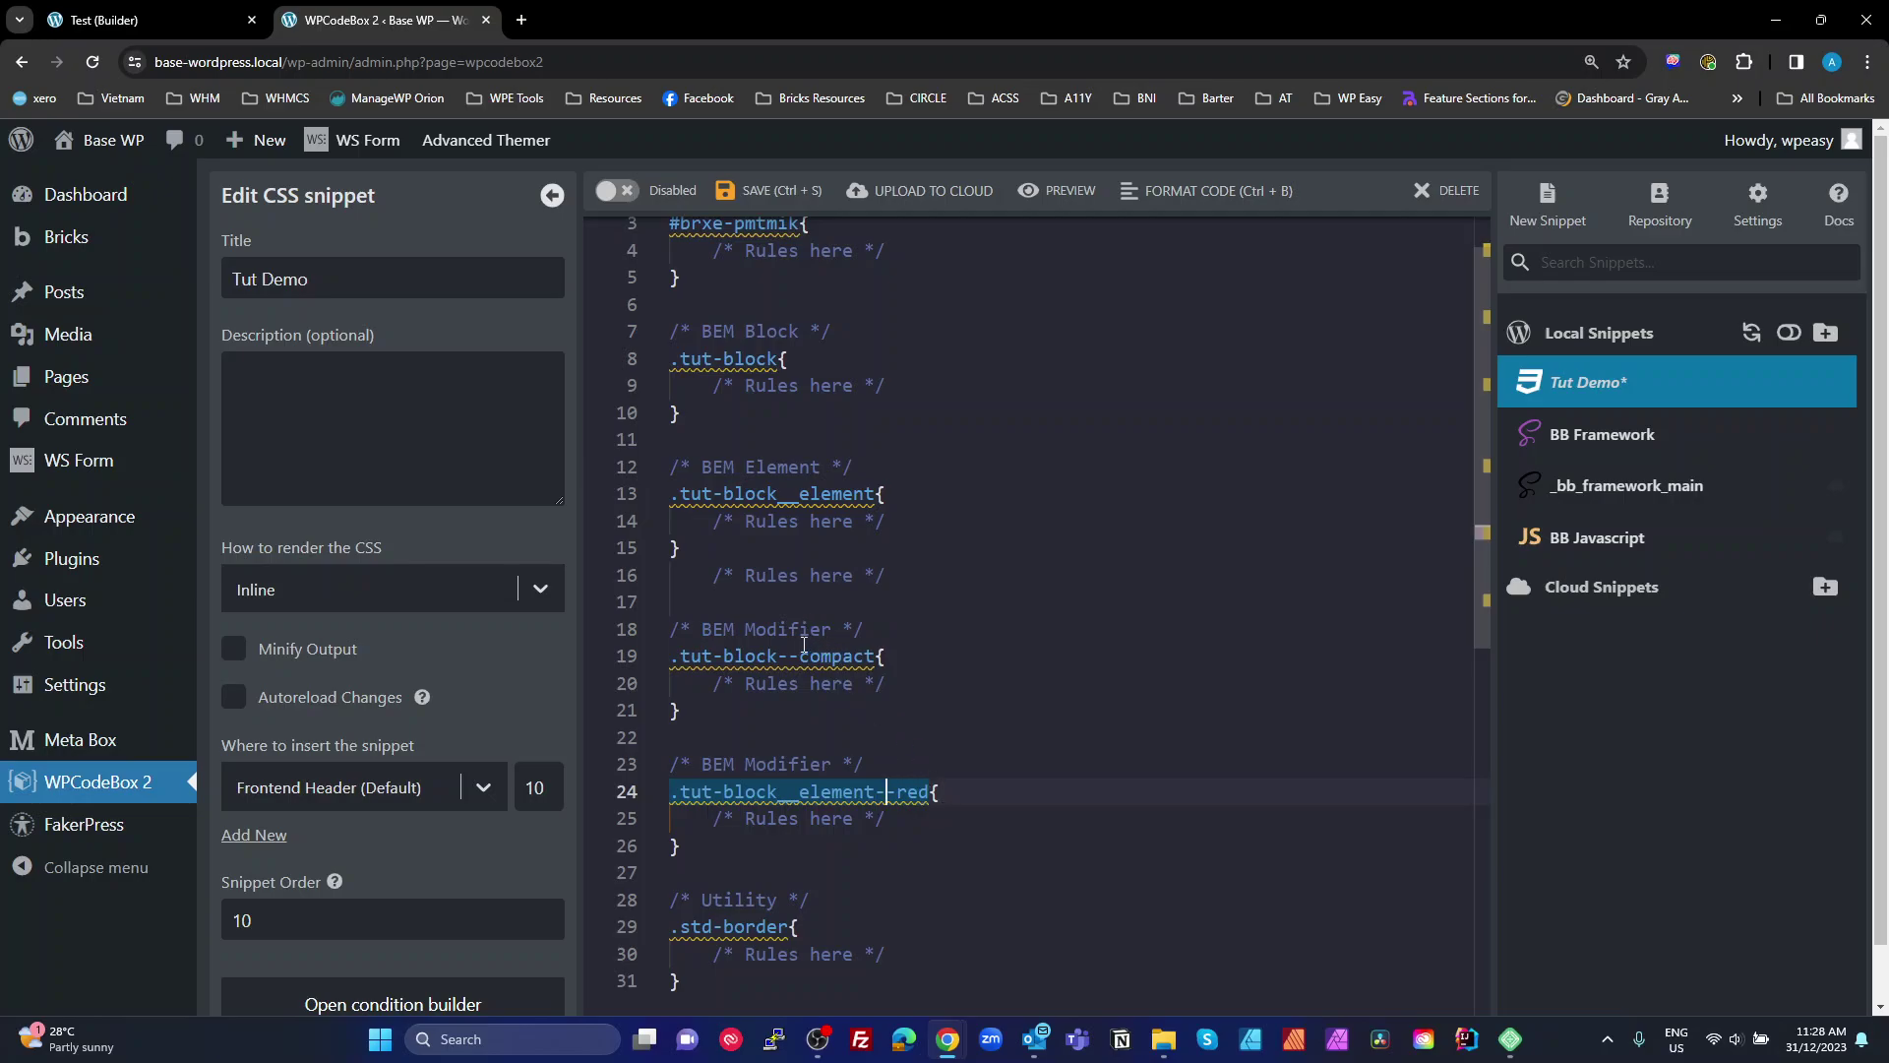
# Examine the .std-border utility class and compare it with the ID and BEM rules in the snippet.
pyautogui.click(1095, 916)
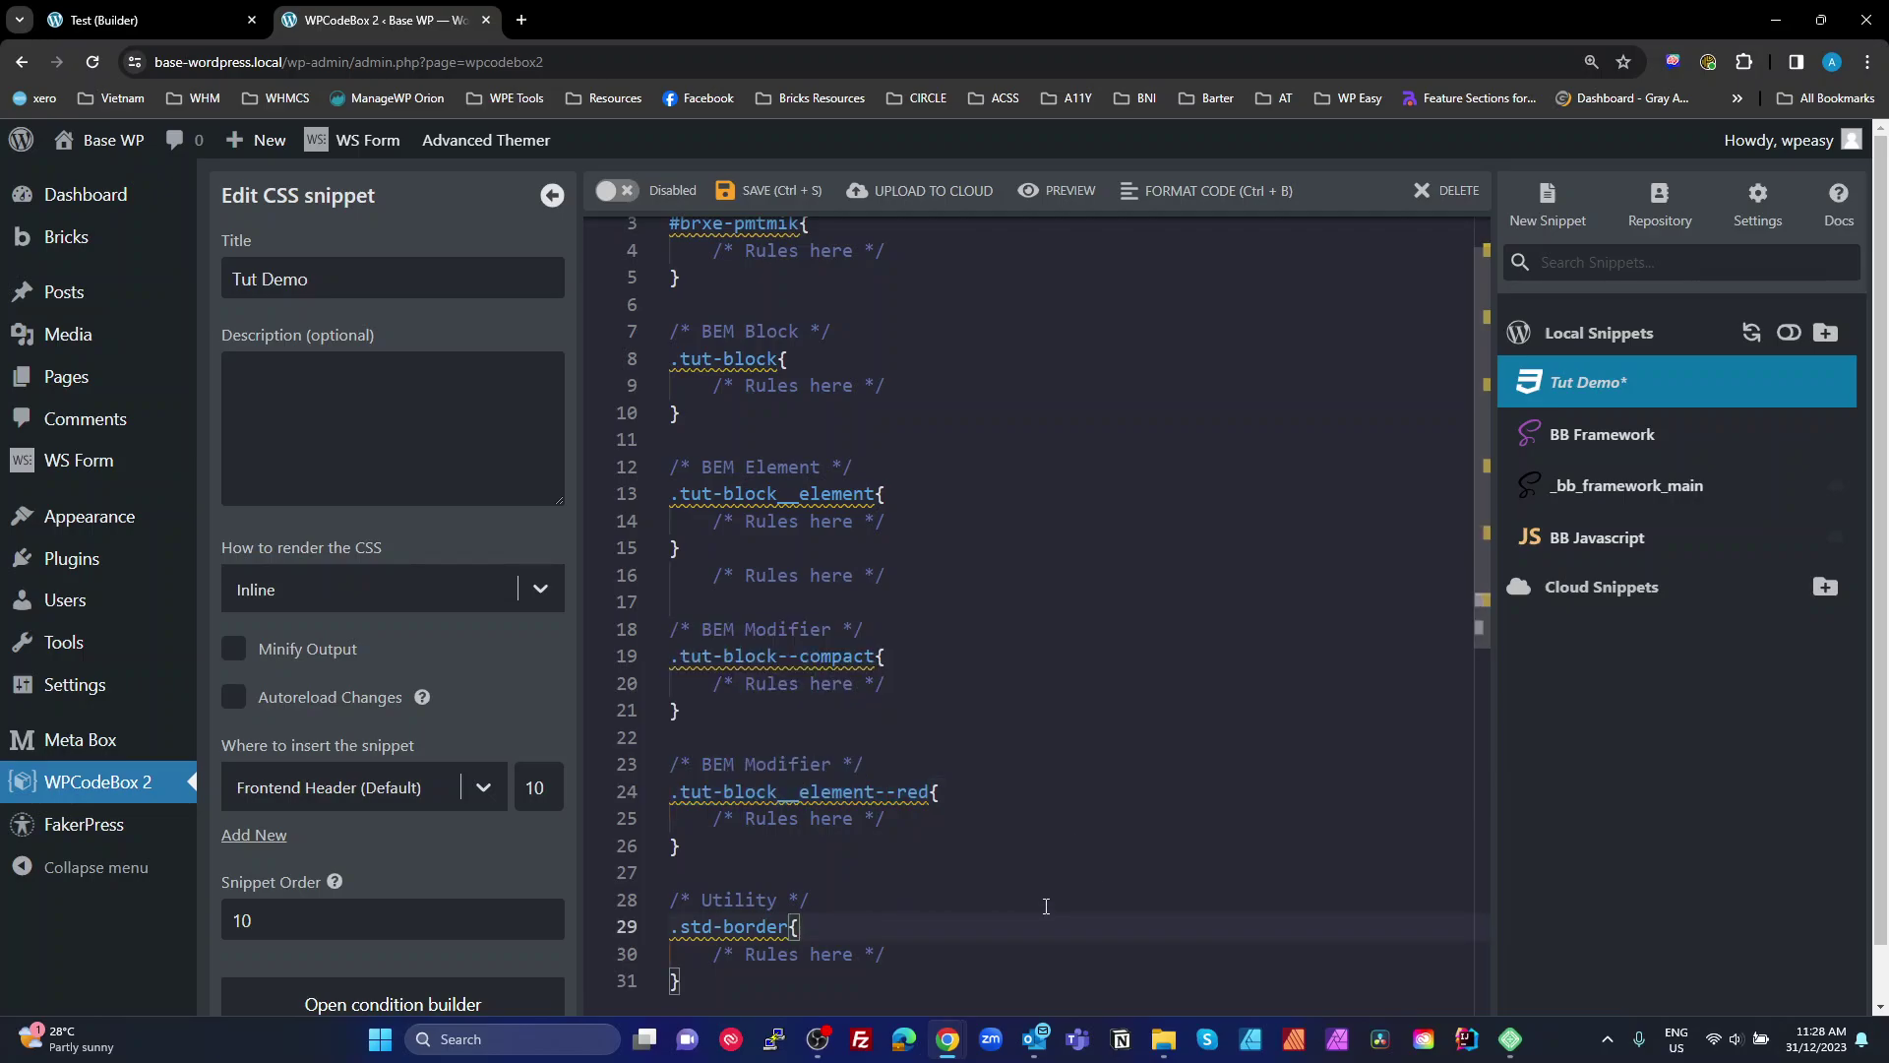
pyautogui.scroll(-1, 1046, 906)
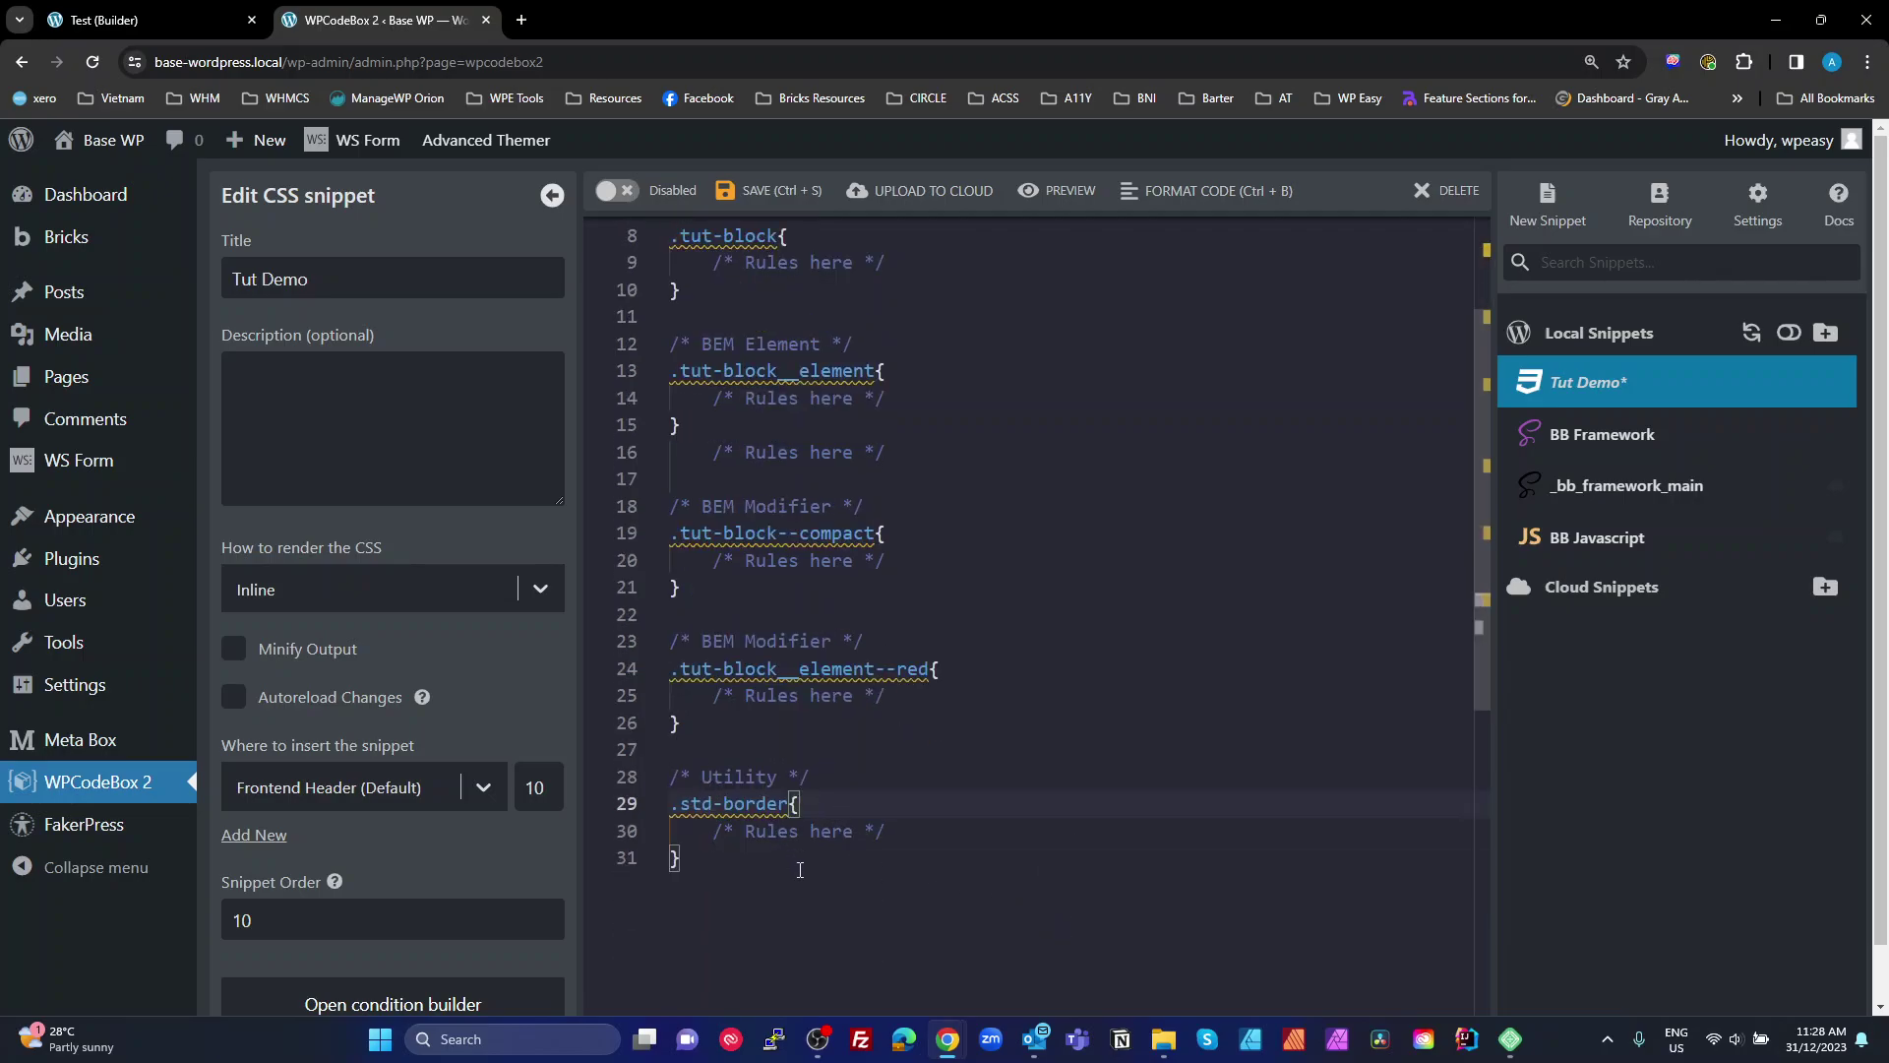
pyautogui.doubleClick(715, 805)
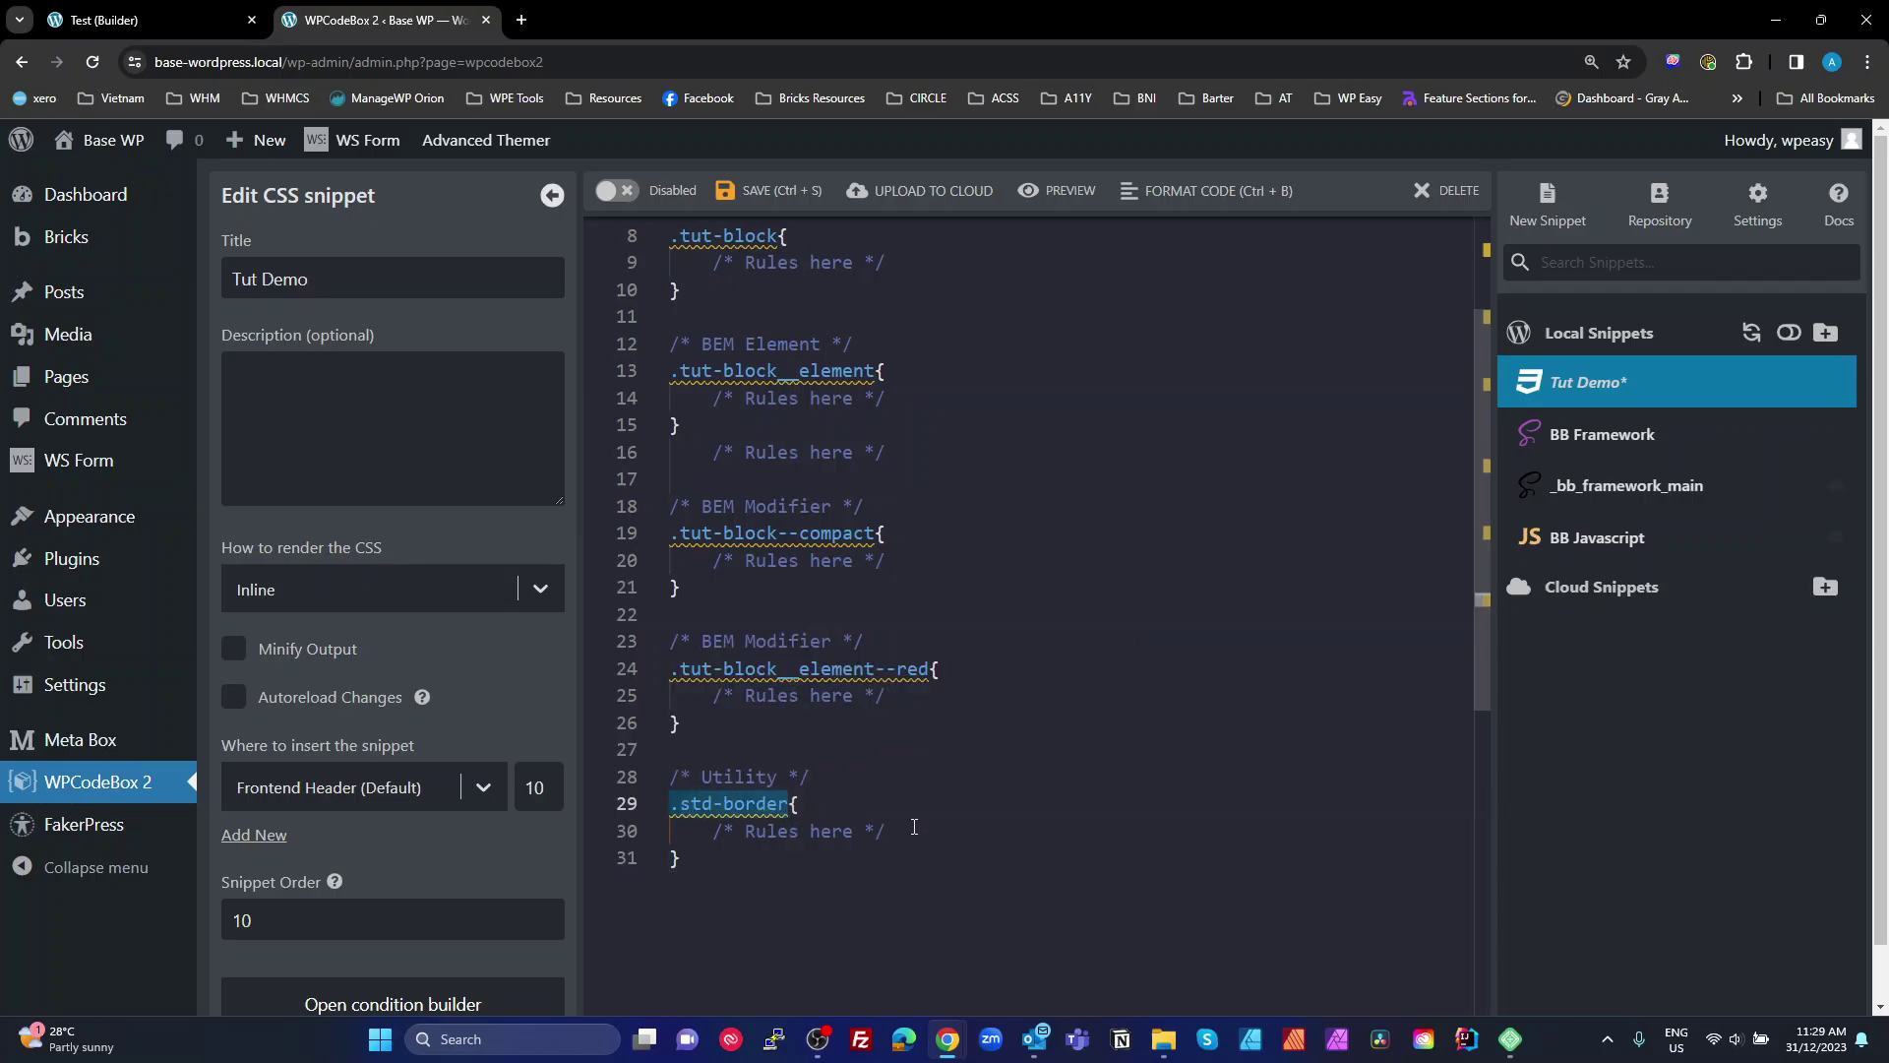
pyautogui.scroll(2, 933, 830)
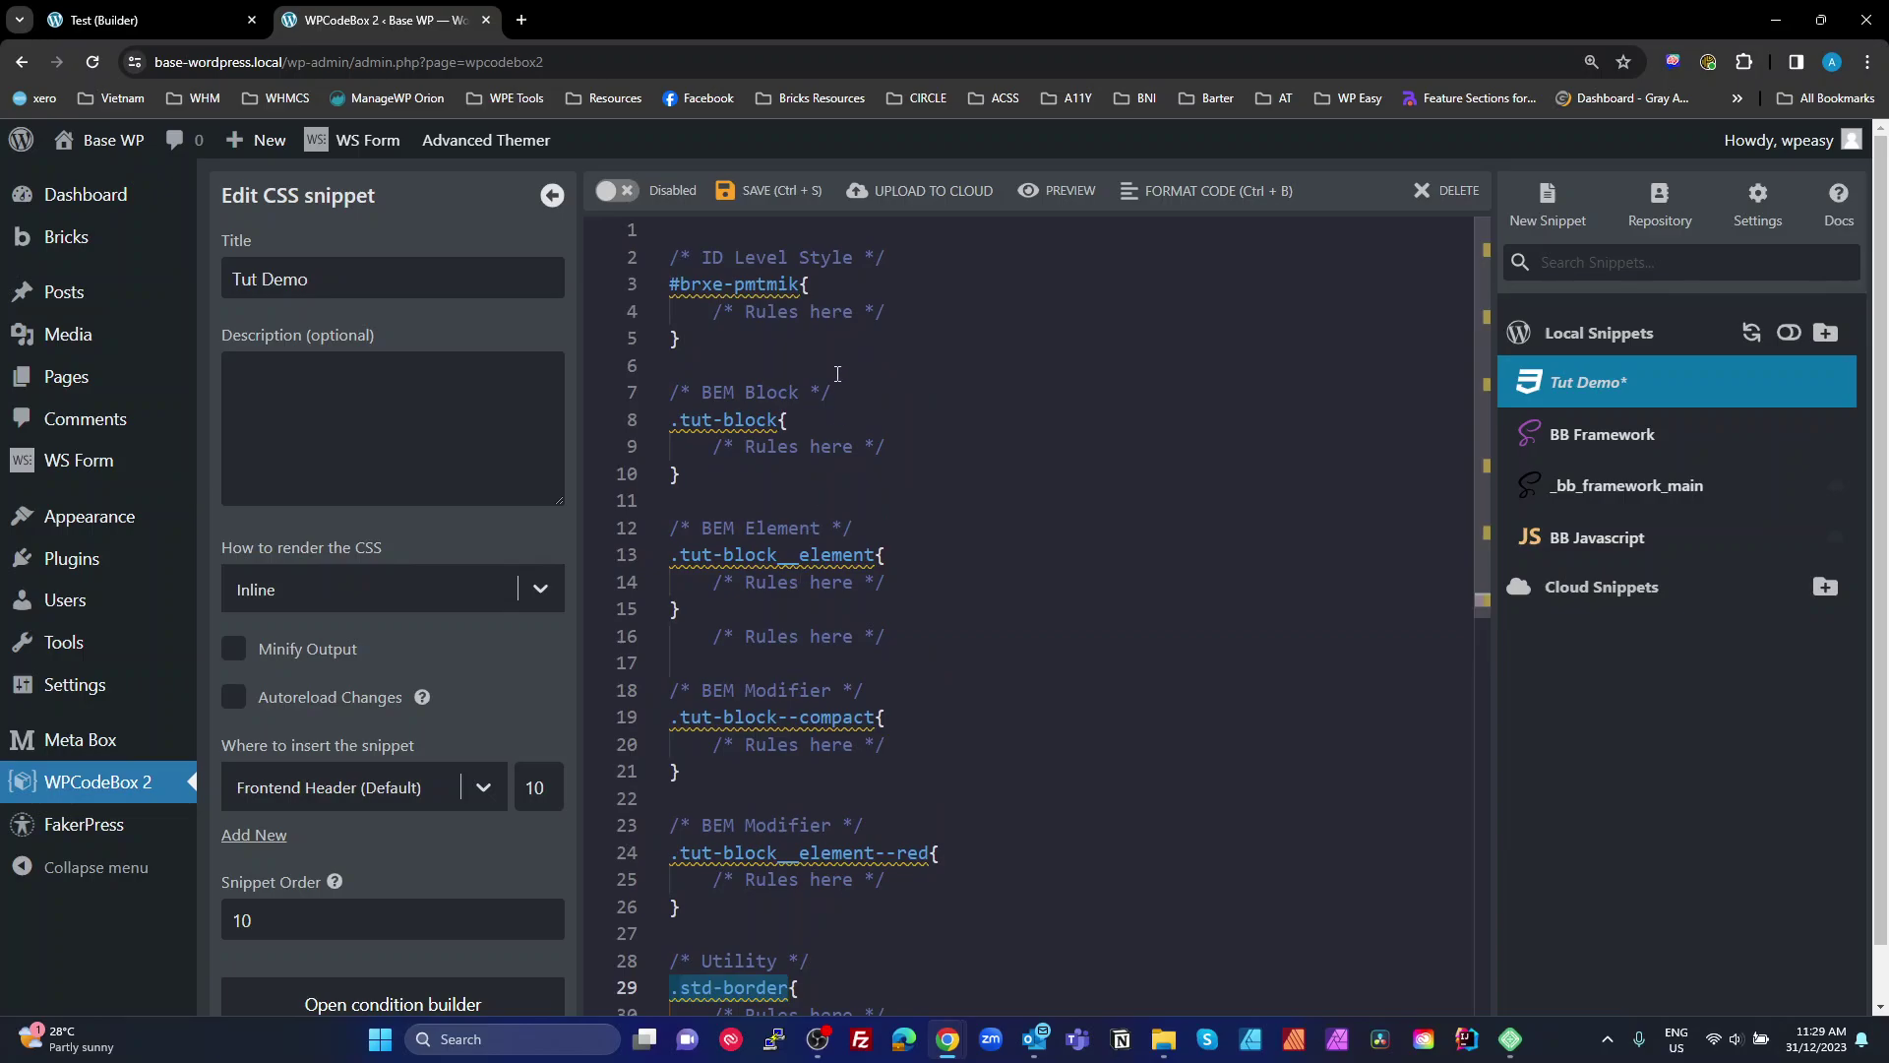
pyautogui.scroll(-3, 984, 590)
pyautogui.click(736, 715)
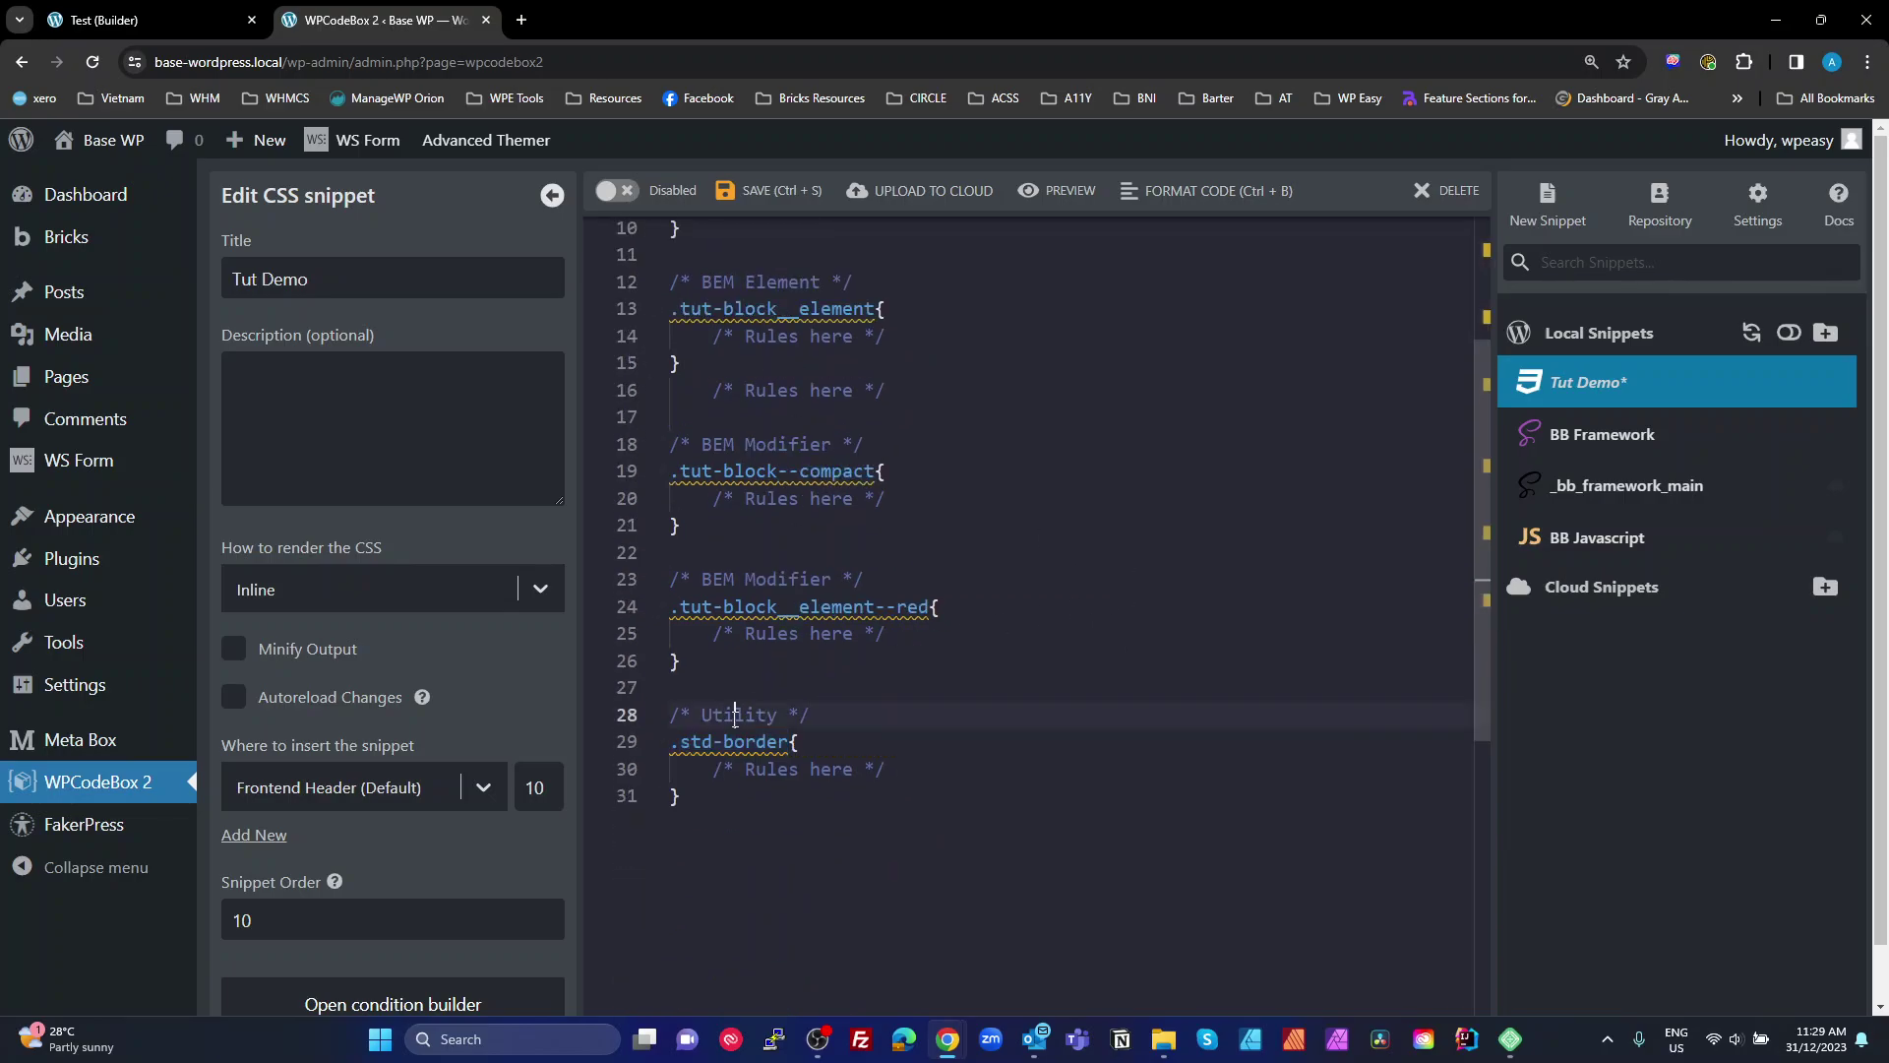
pyautogui.doubleClick(700, 741)
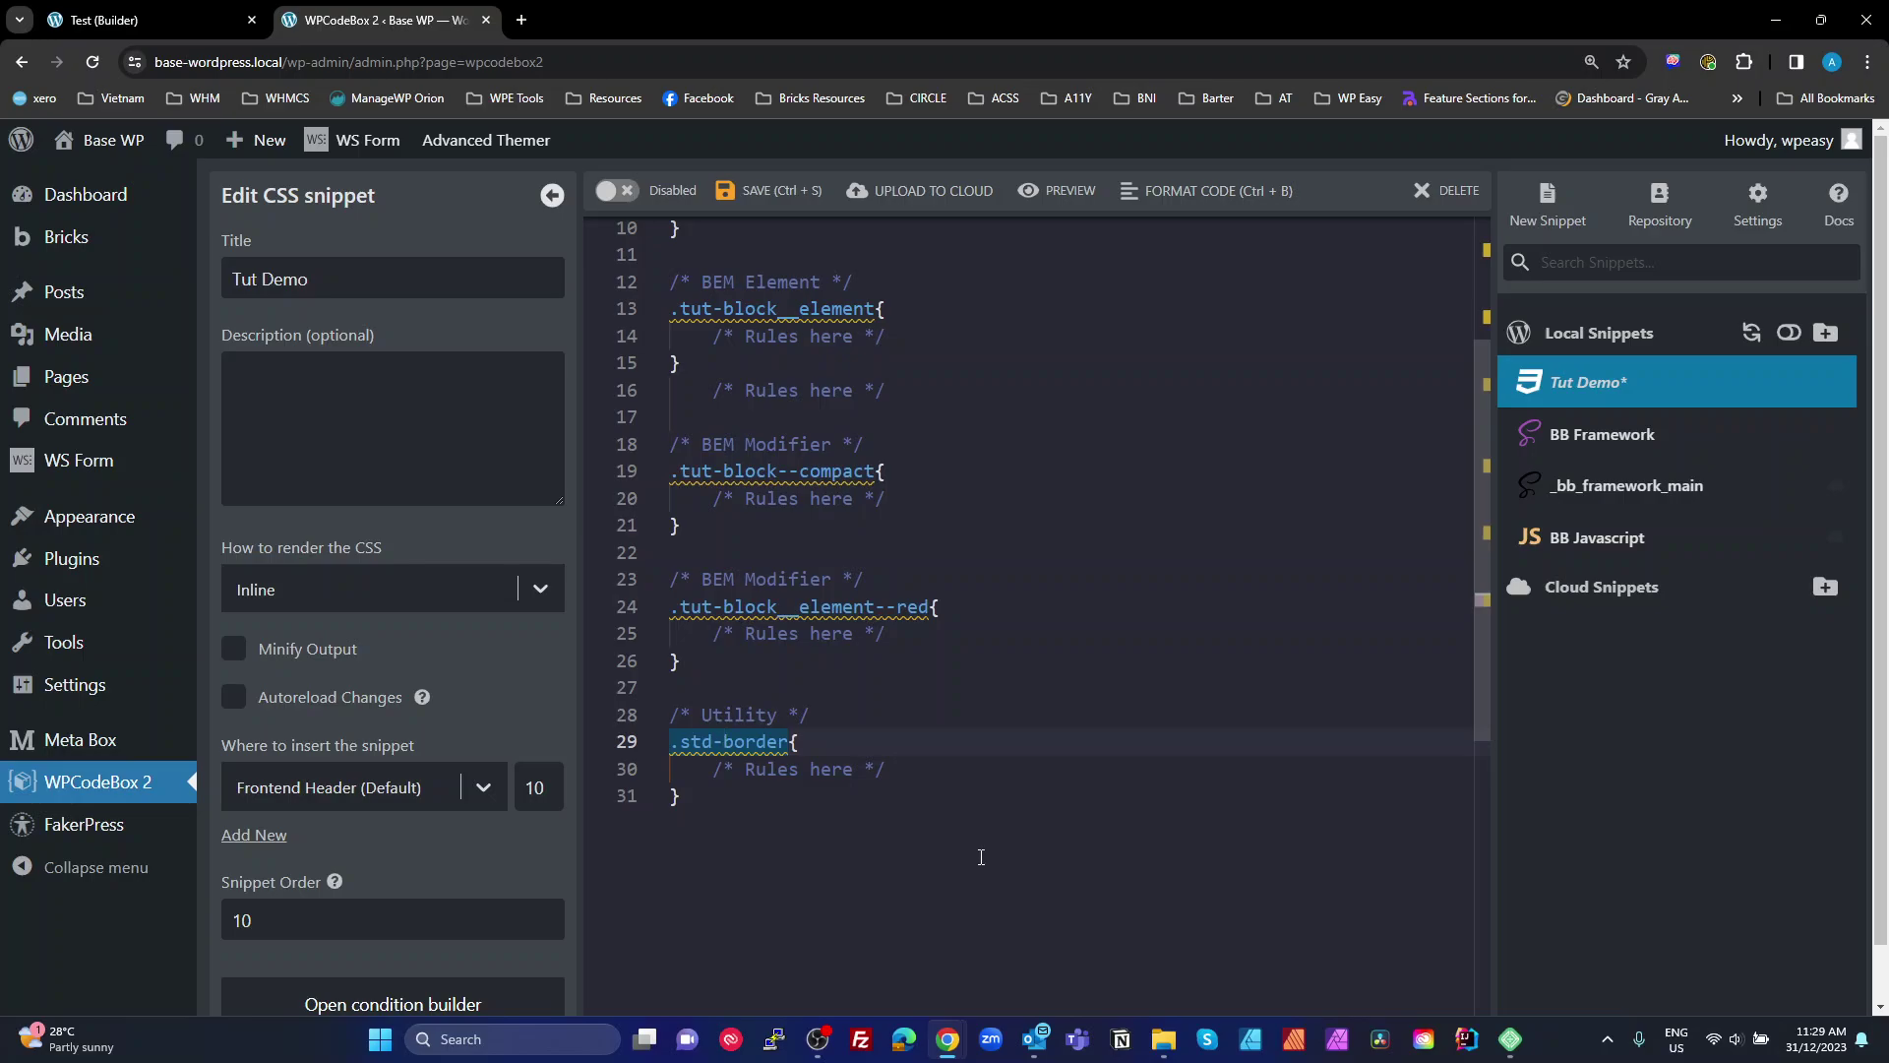
pyautogui.scroll(3, 975, 857)
pyautogui.scroll(-4, 967, 856)
pyautogui.scroll(4, 966, 852)
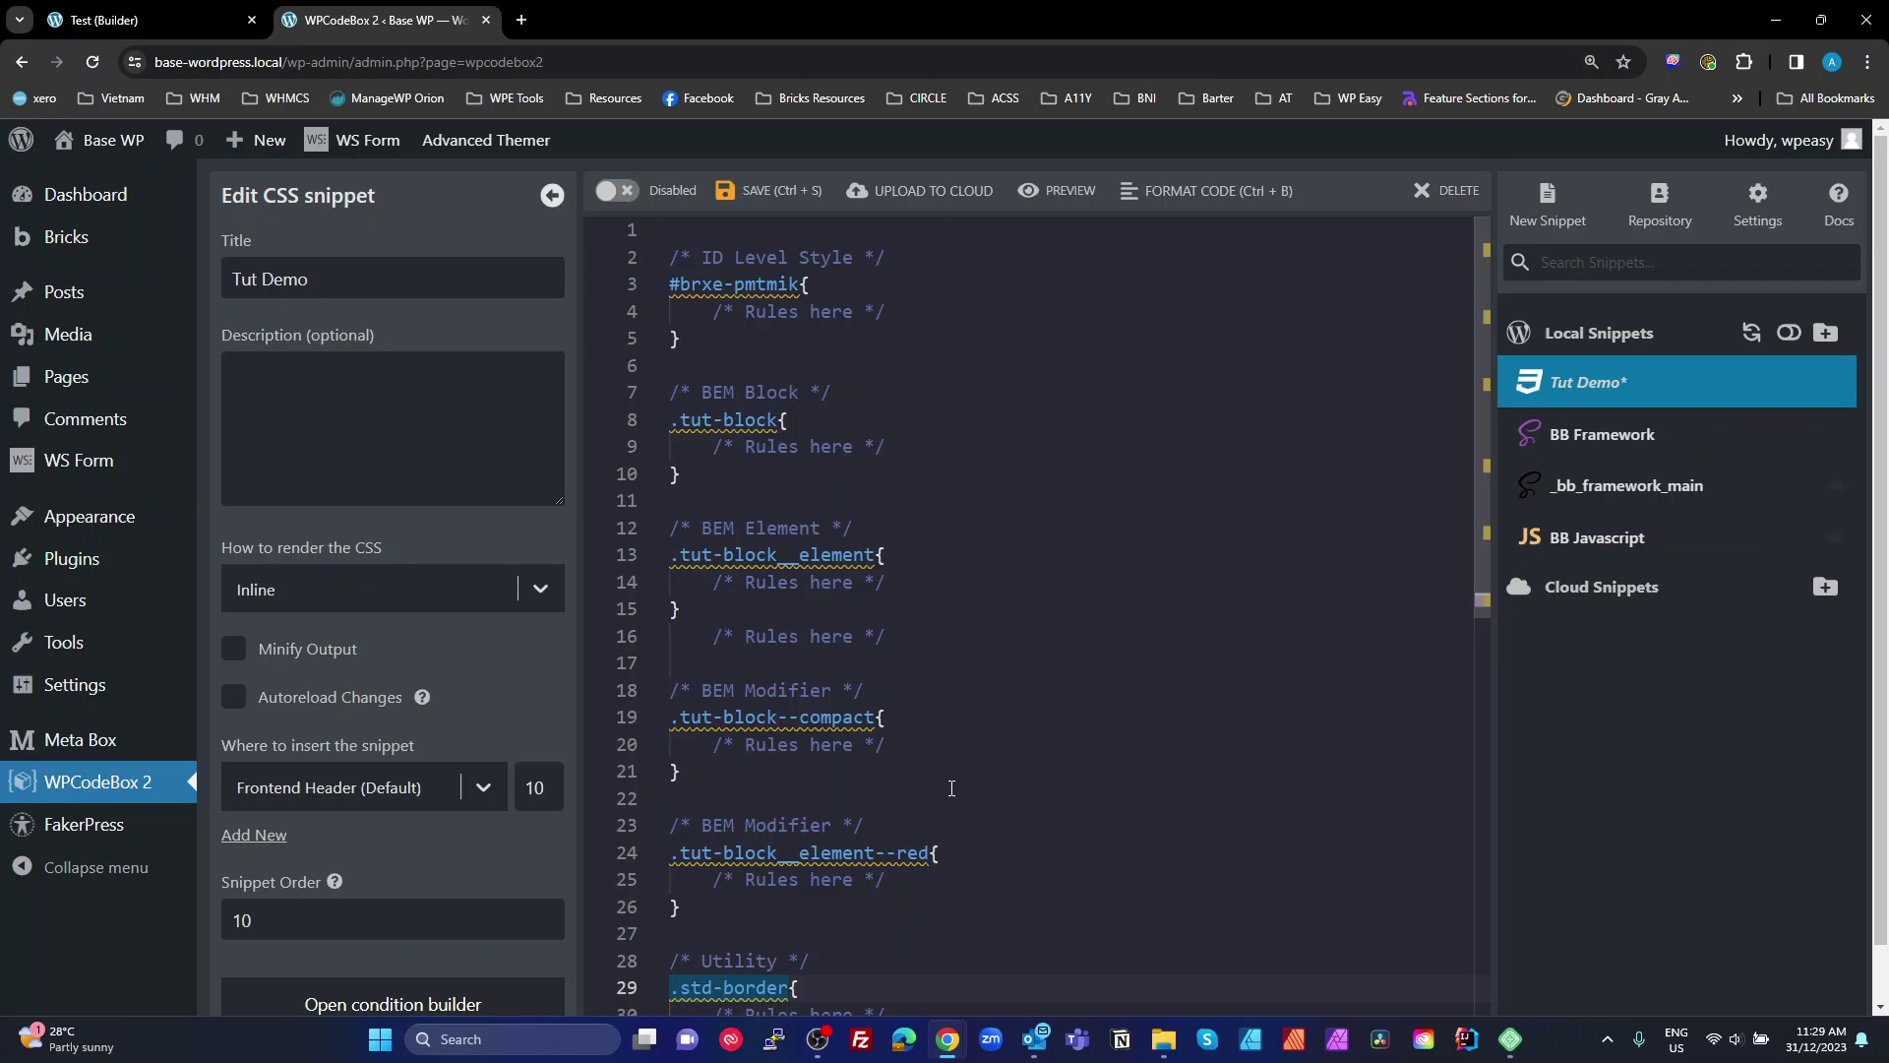
# Switch to the Bricks builder and select the ID Level block inside the Grid.
pyautogui.click(147, 20)
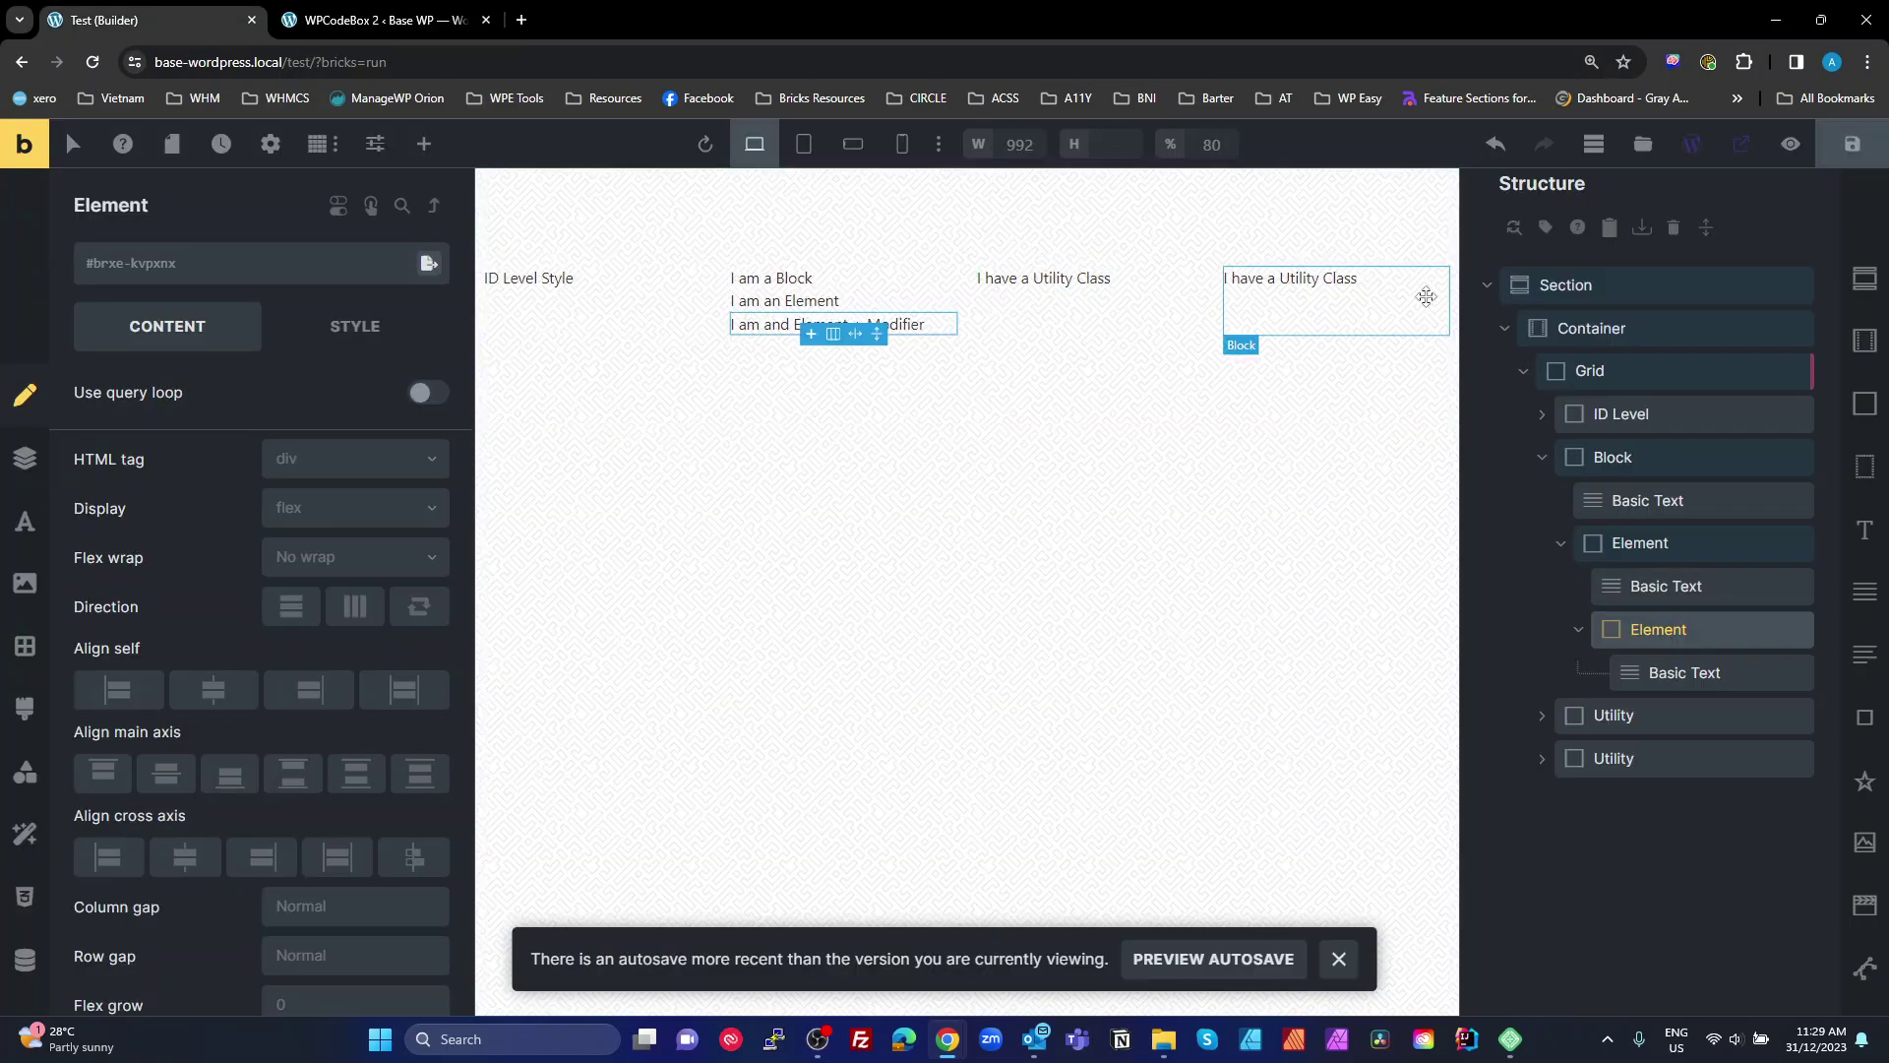
pyautogui.click(1634, 371)
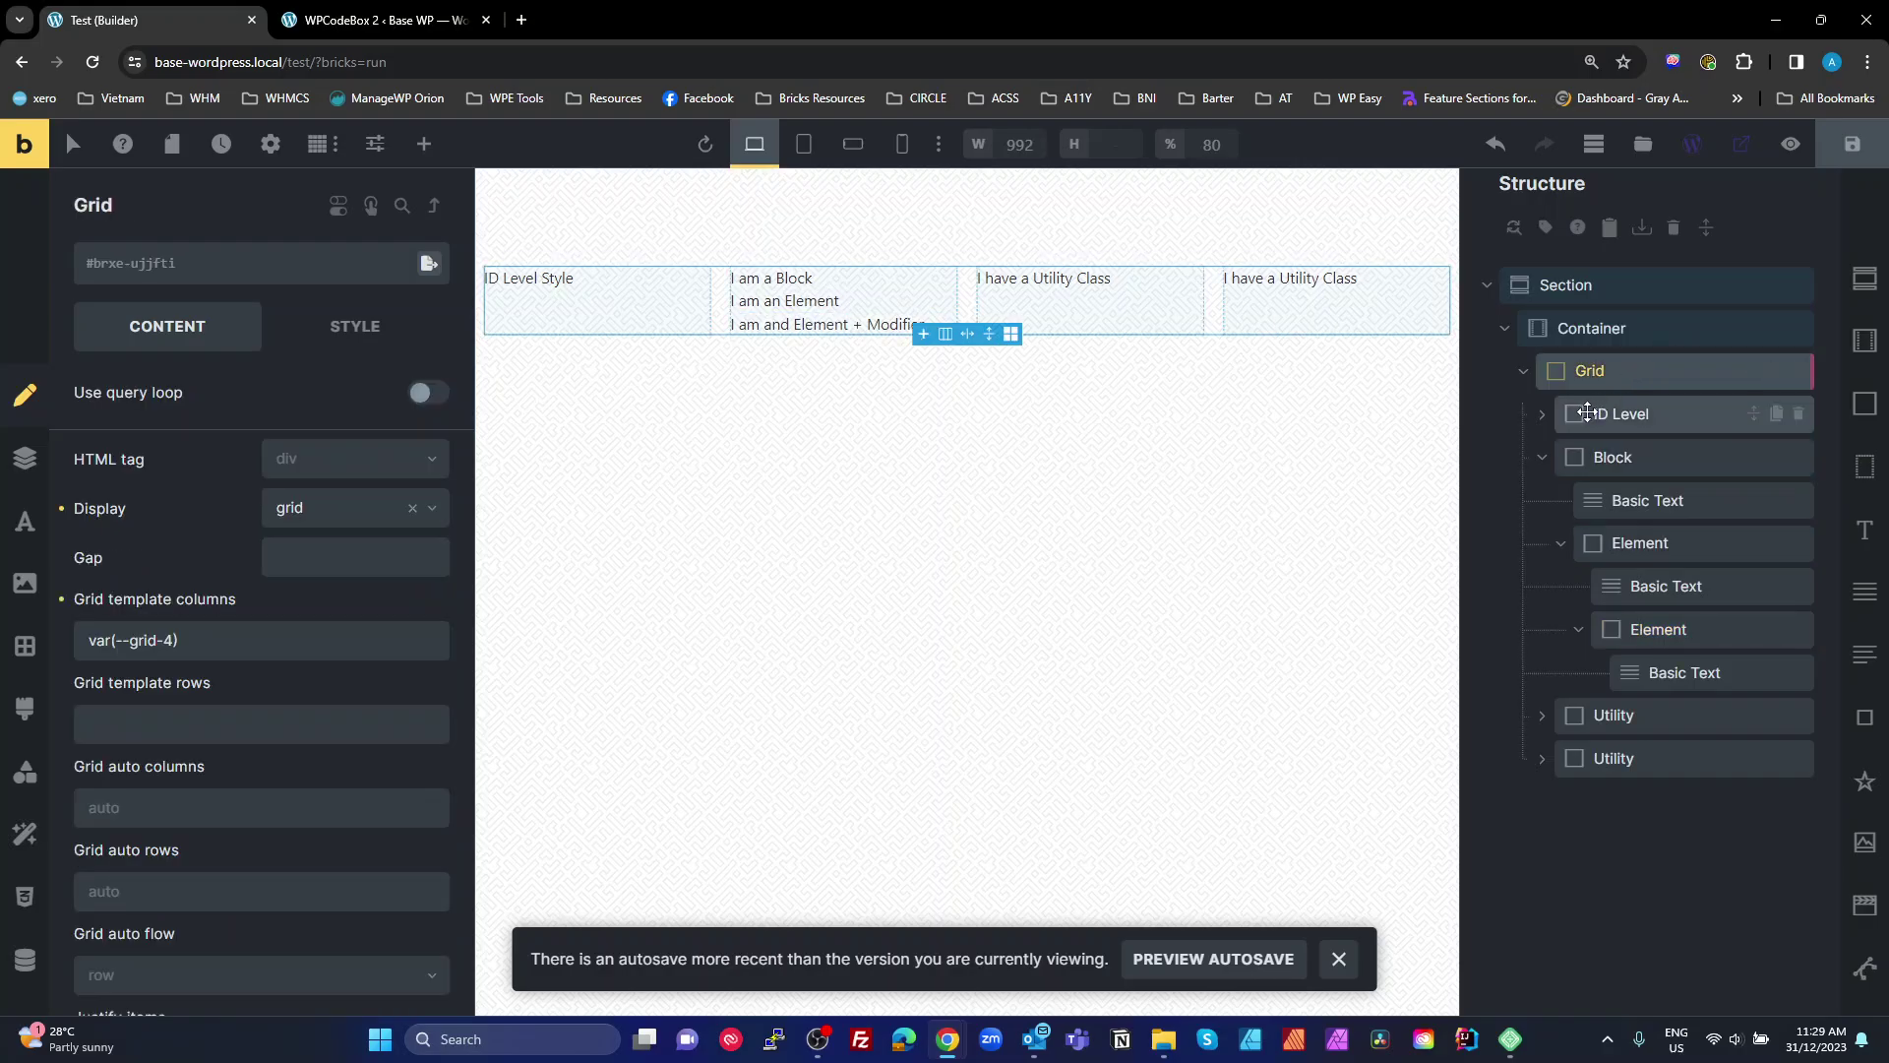
pyautogui.click(1618, 413)
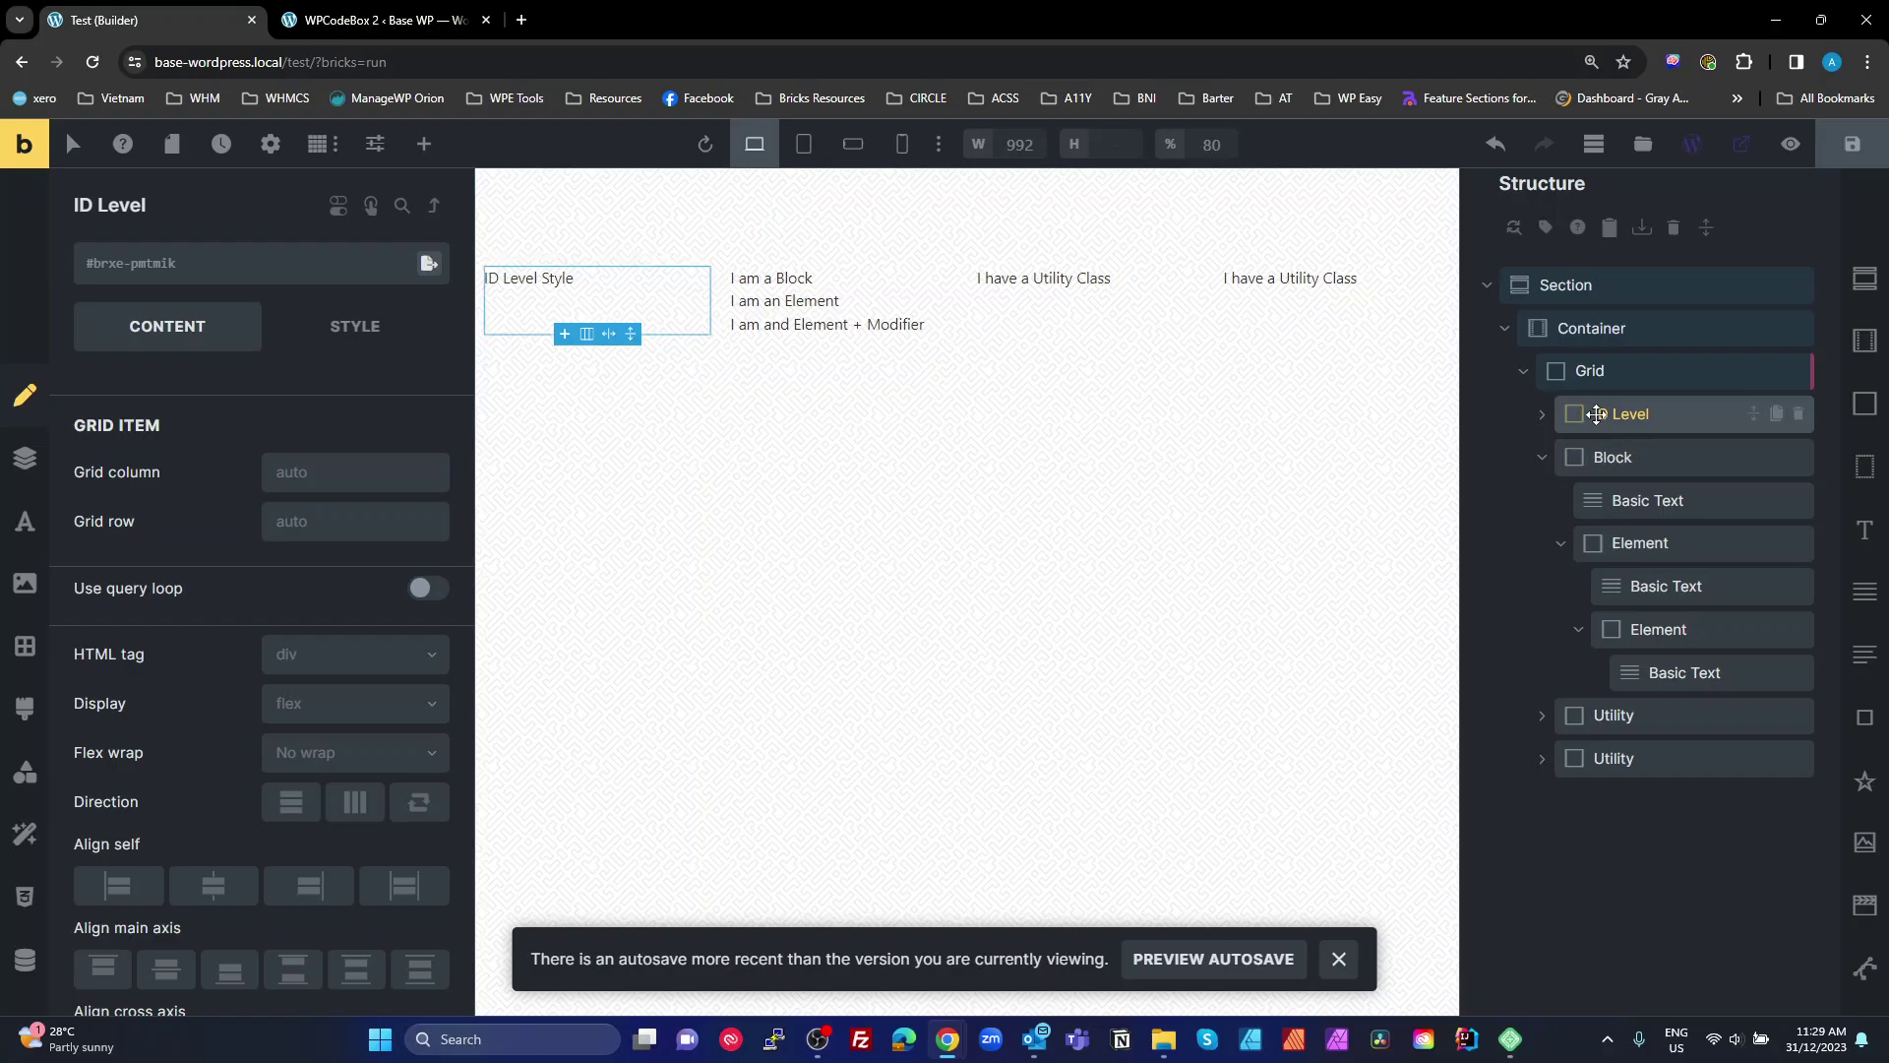
# Convert the ID Level element to a div, and convert it back to a block.
pyautogui.rightClick(1596, 413)
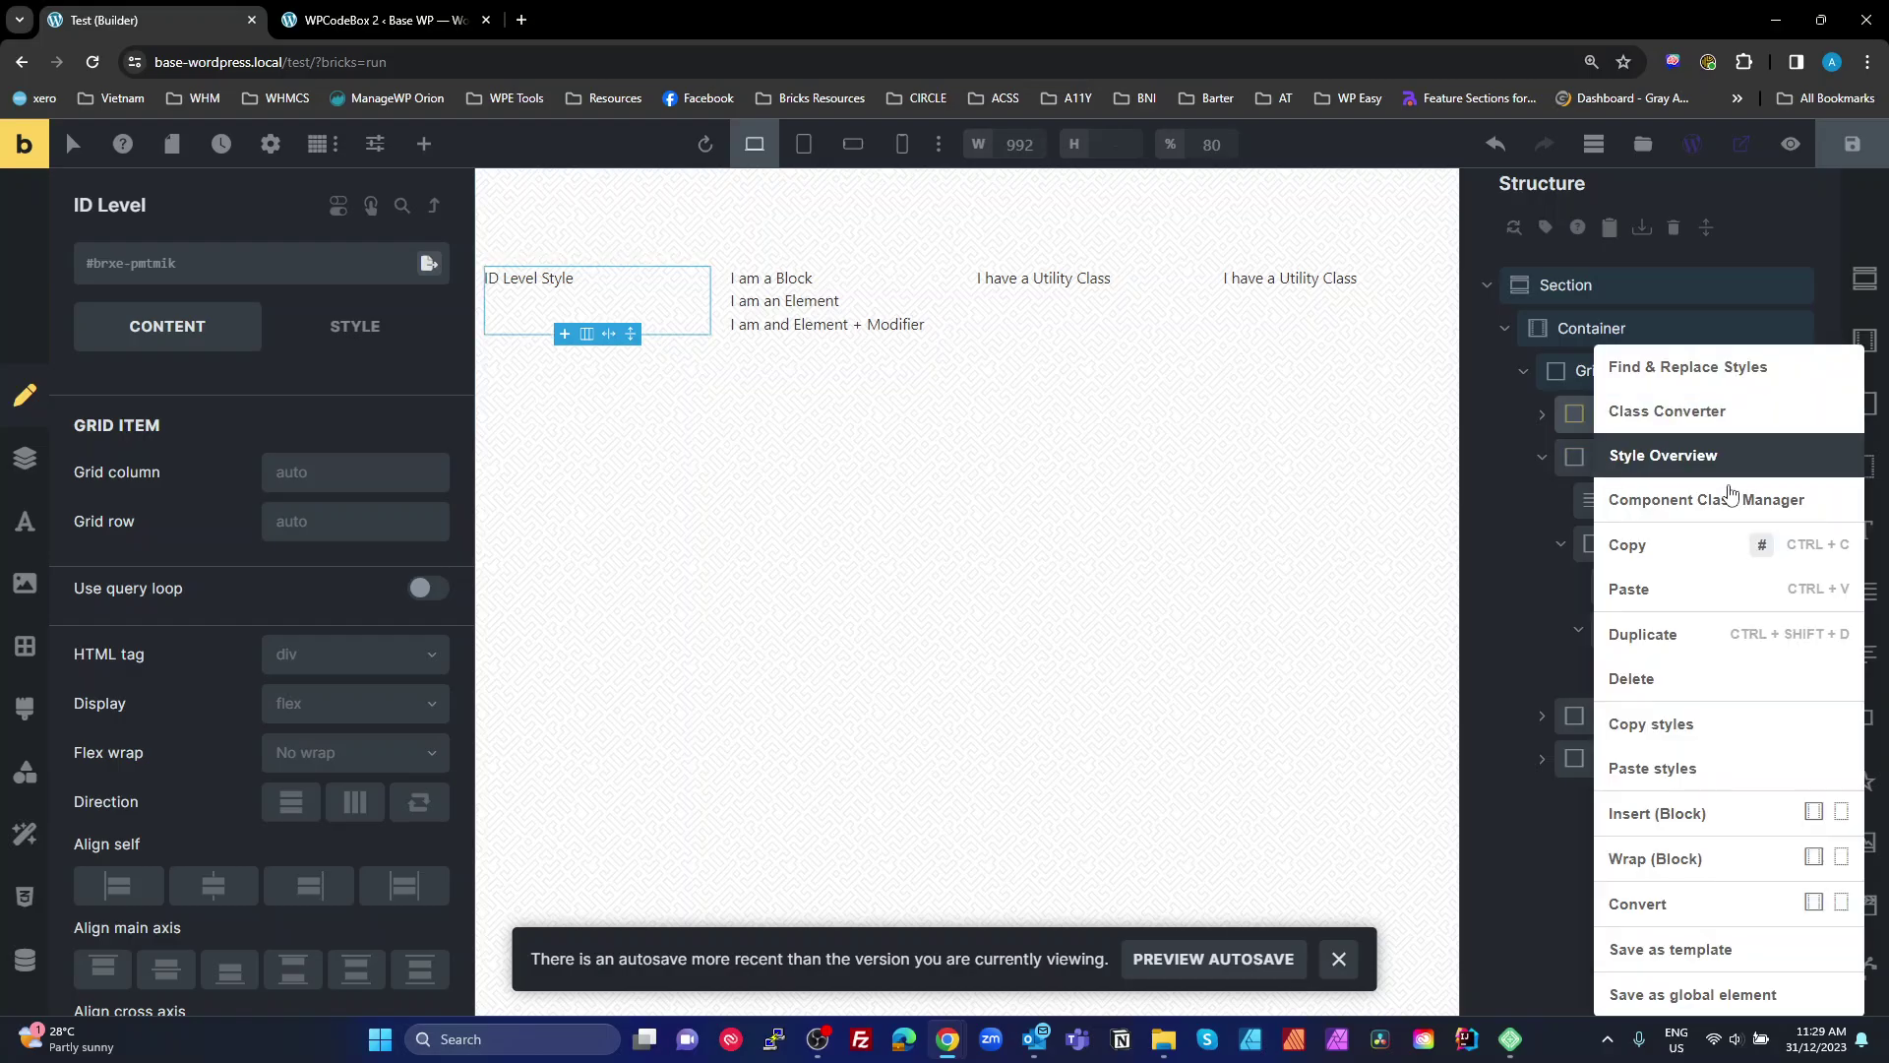
pyautogui.click(1841, 901)
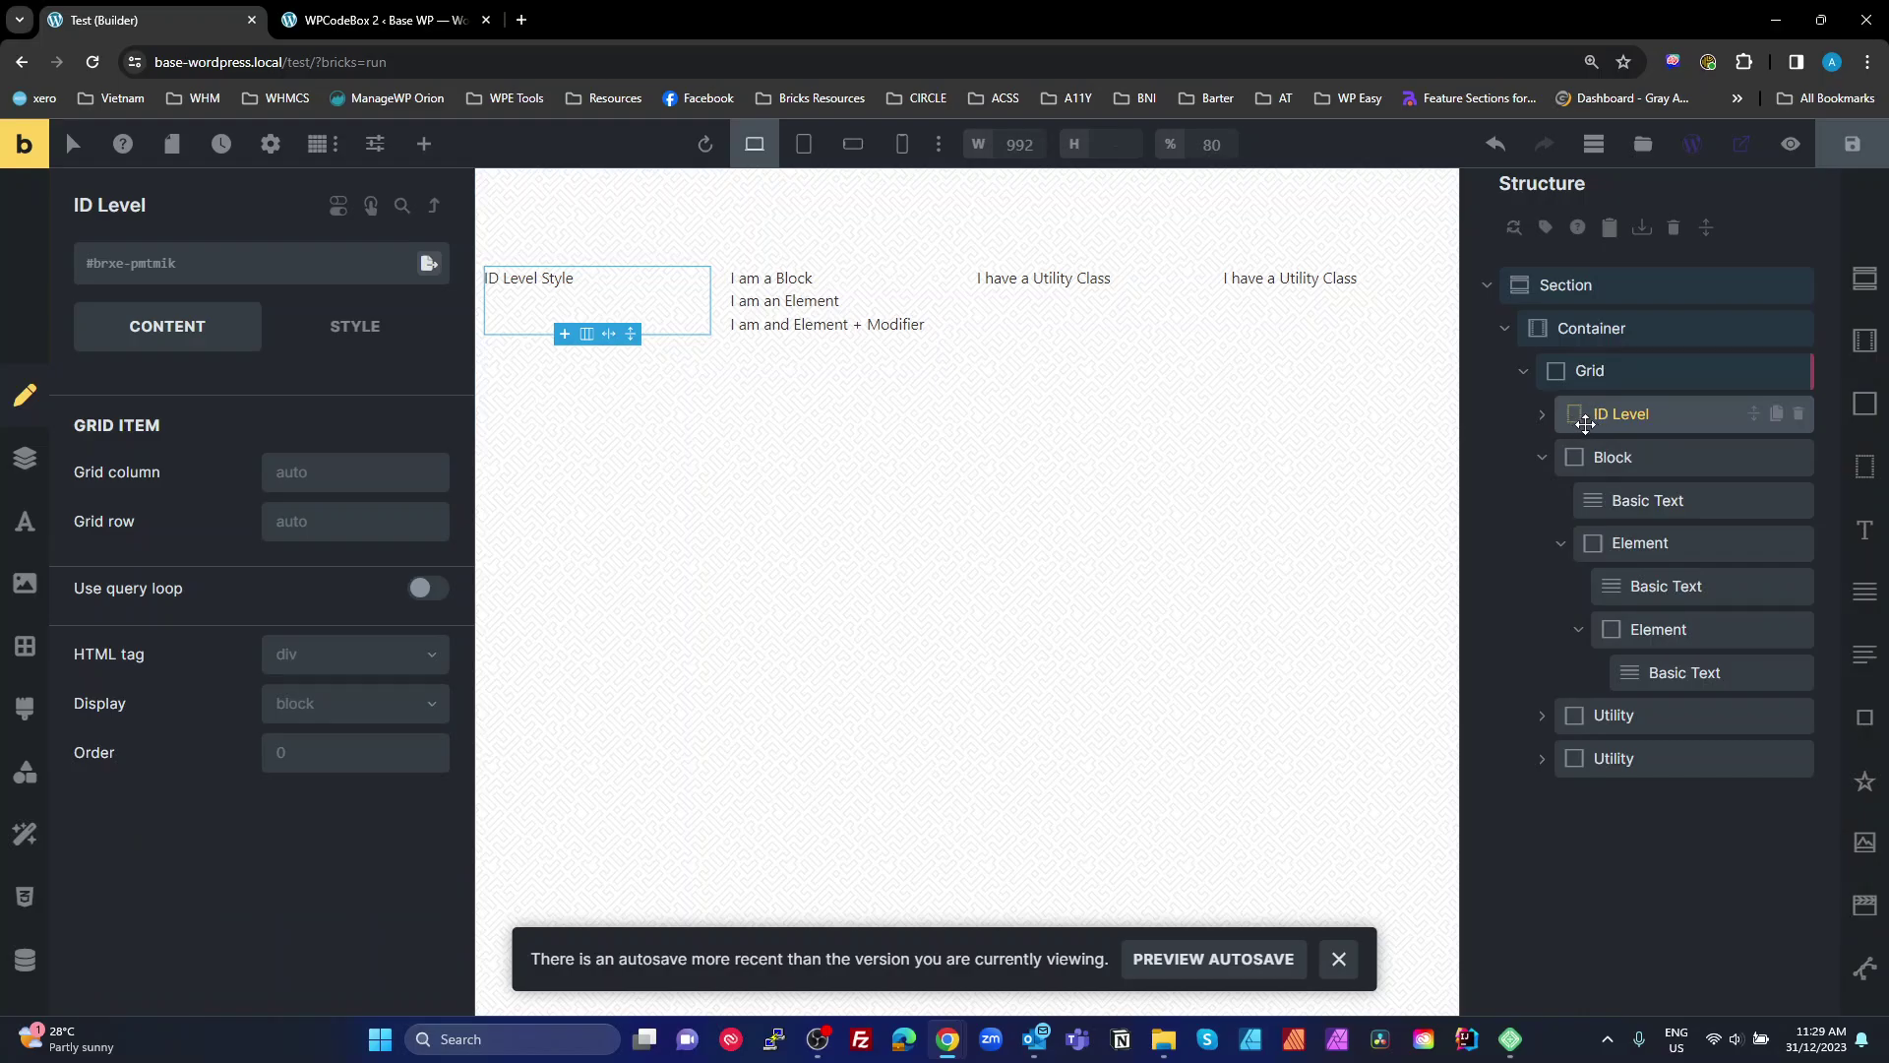
pyautogui.rightClick(1582, 421)
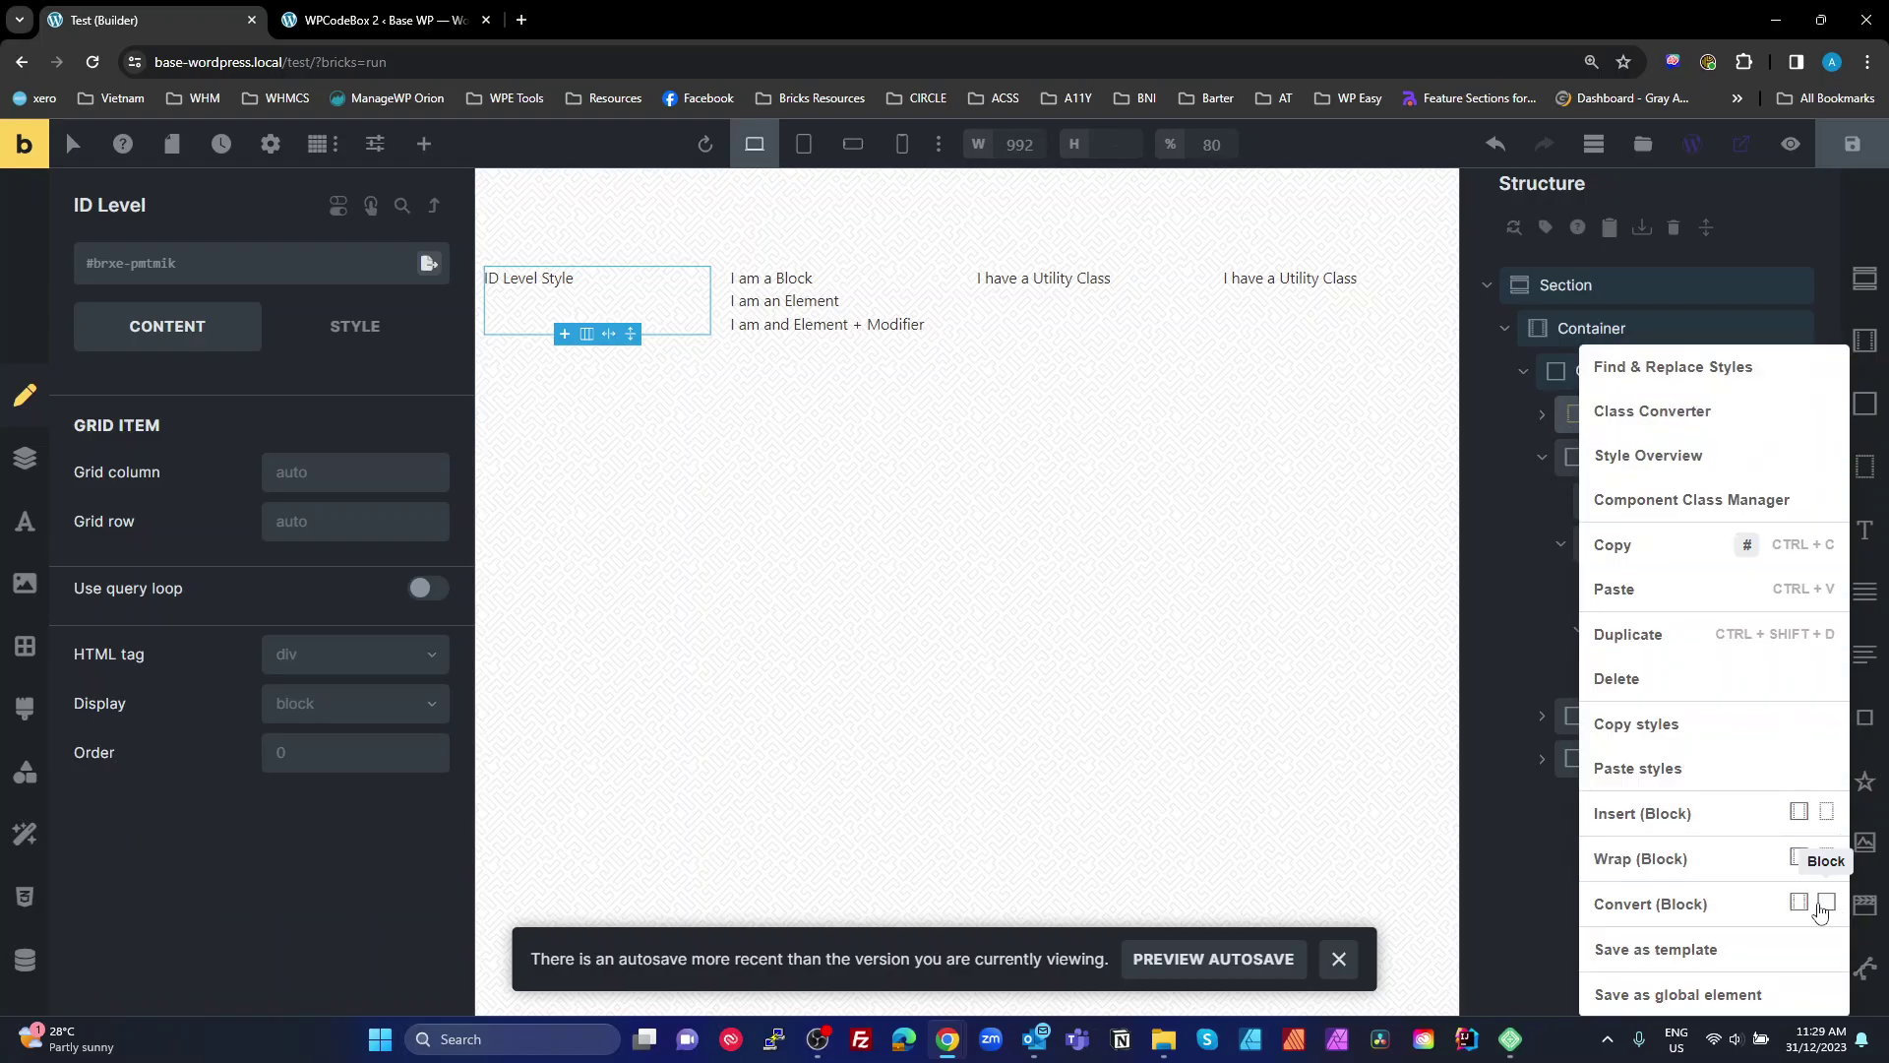
pyautogui.click(1828, 904)
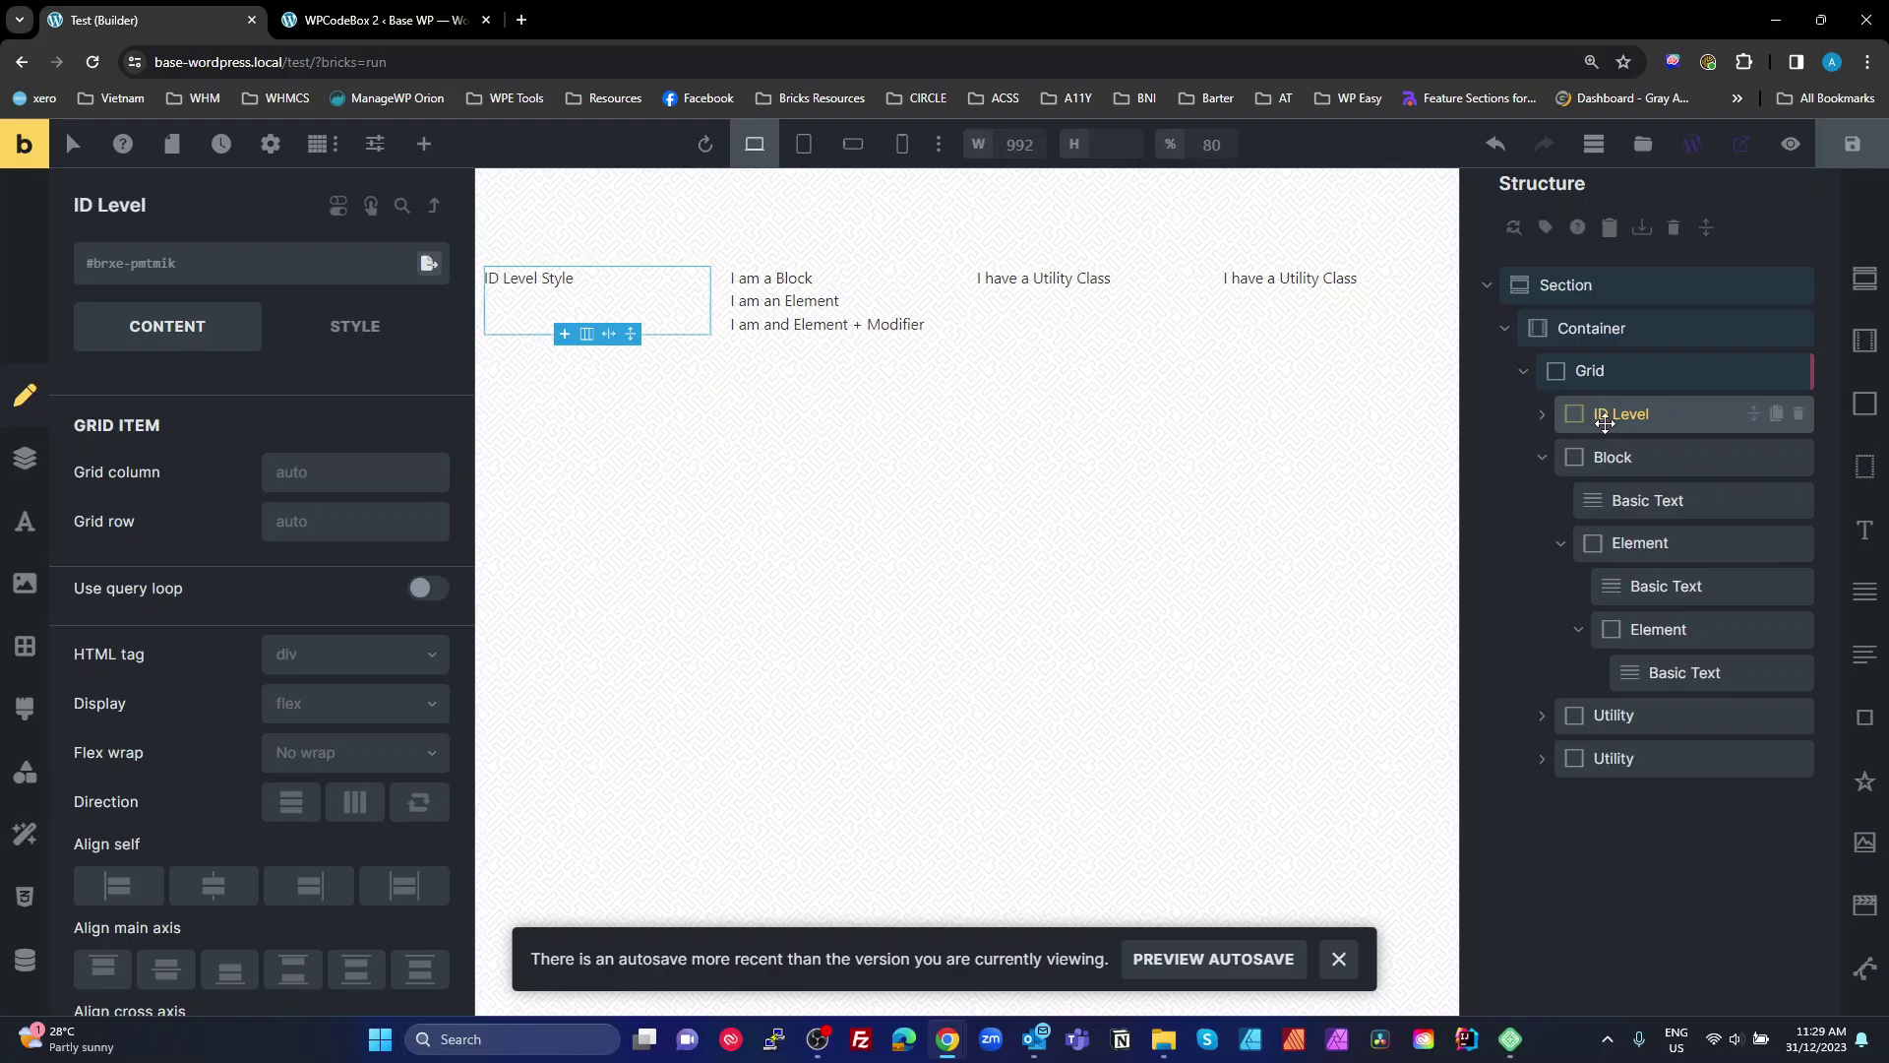
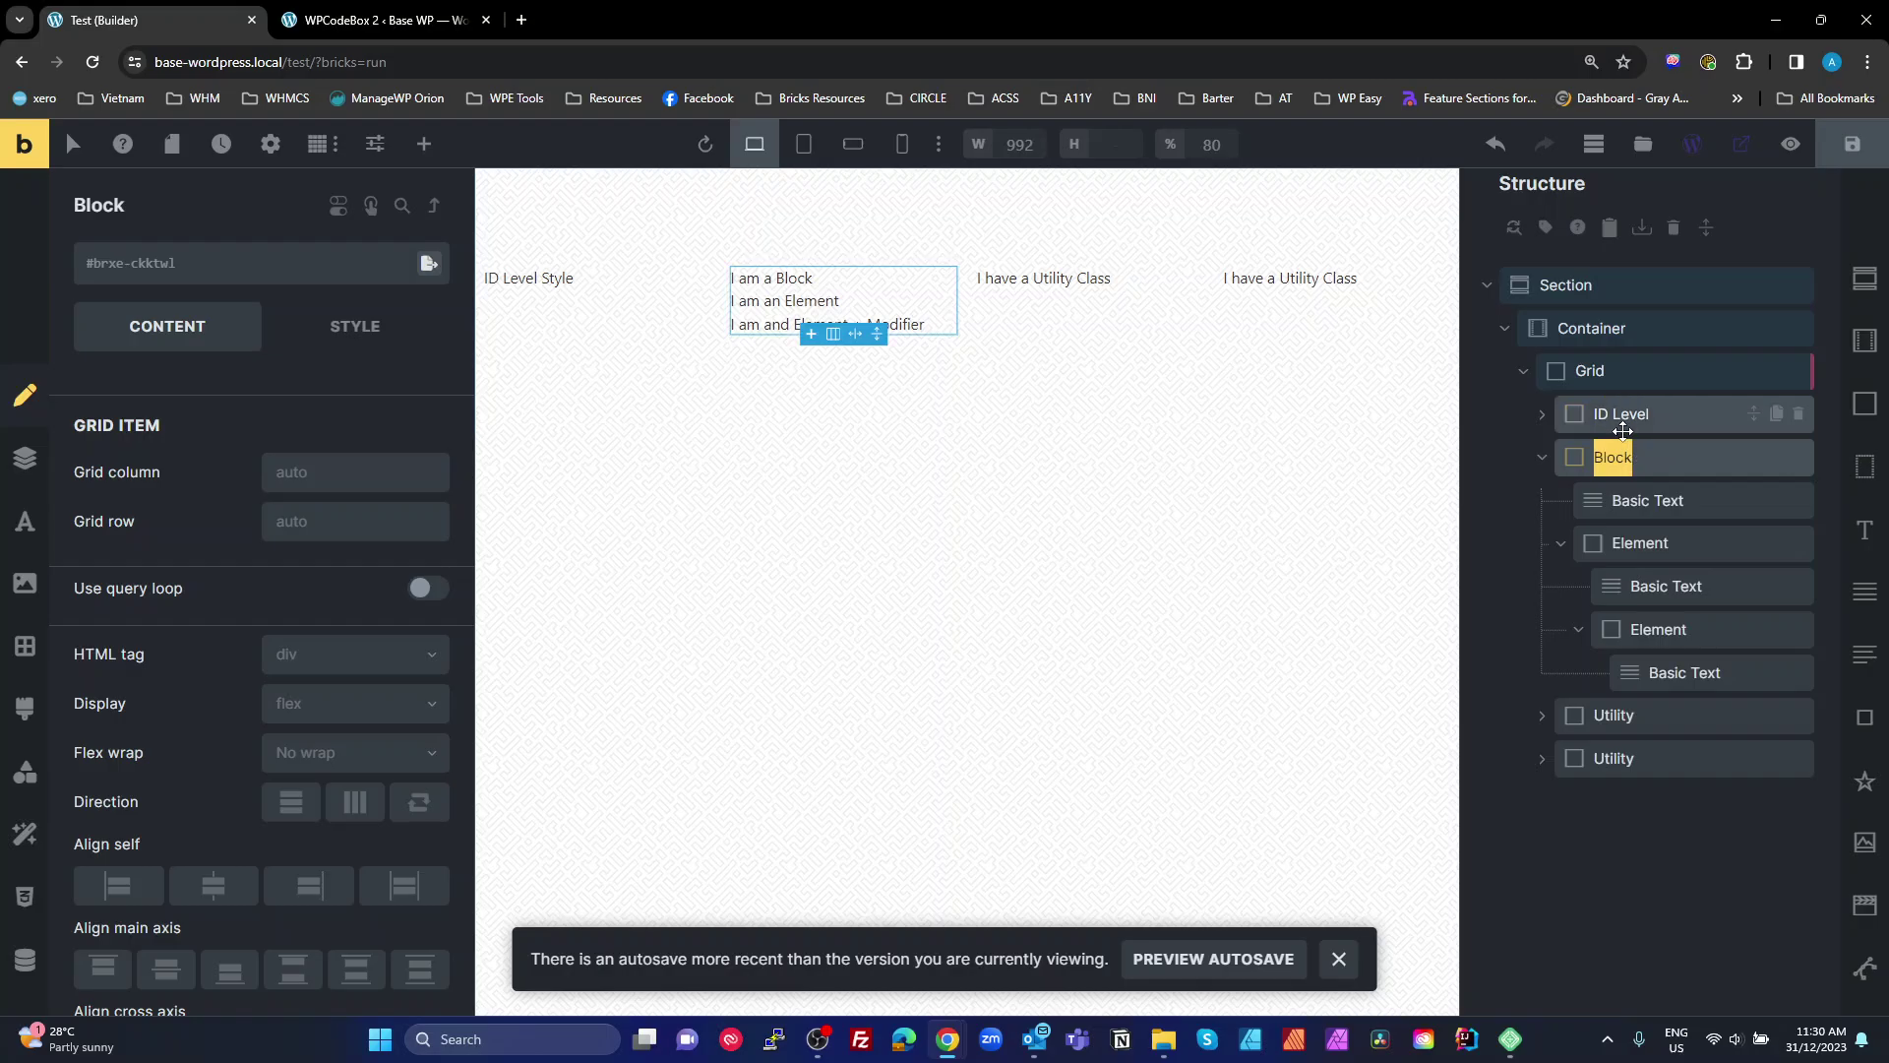
# Rename the Block element in the structure to "Tut Block".
pyautogui.write('Tut Bl')
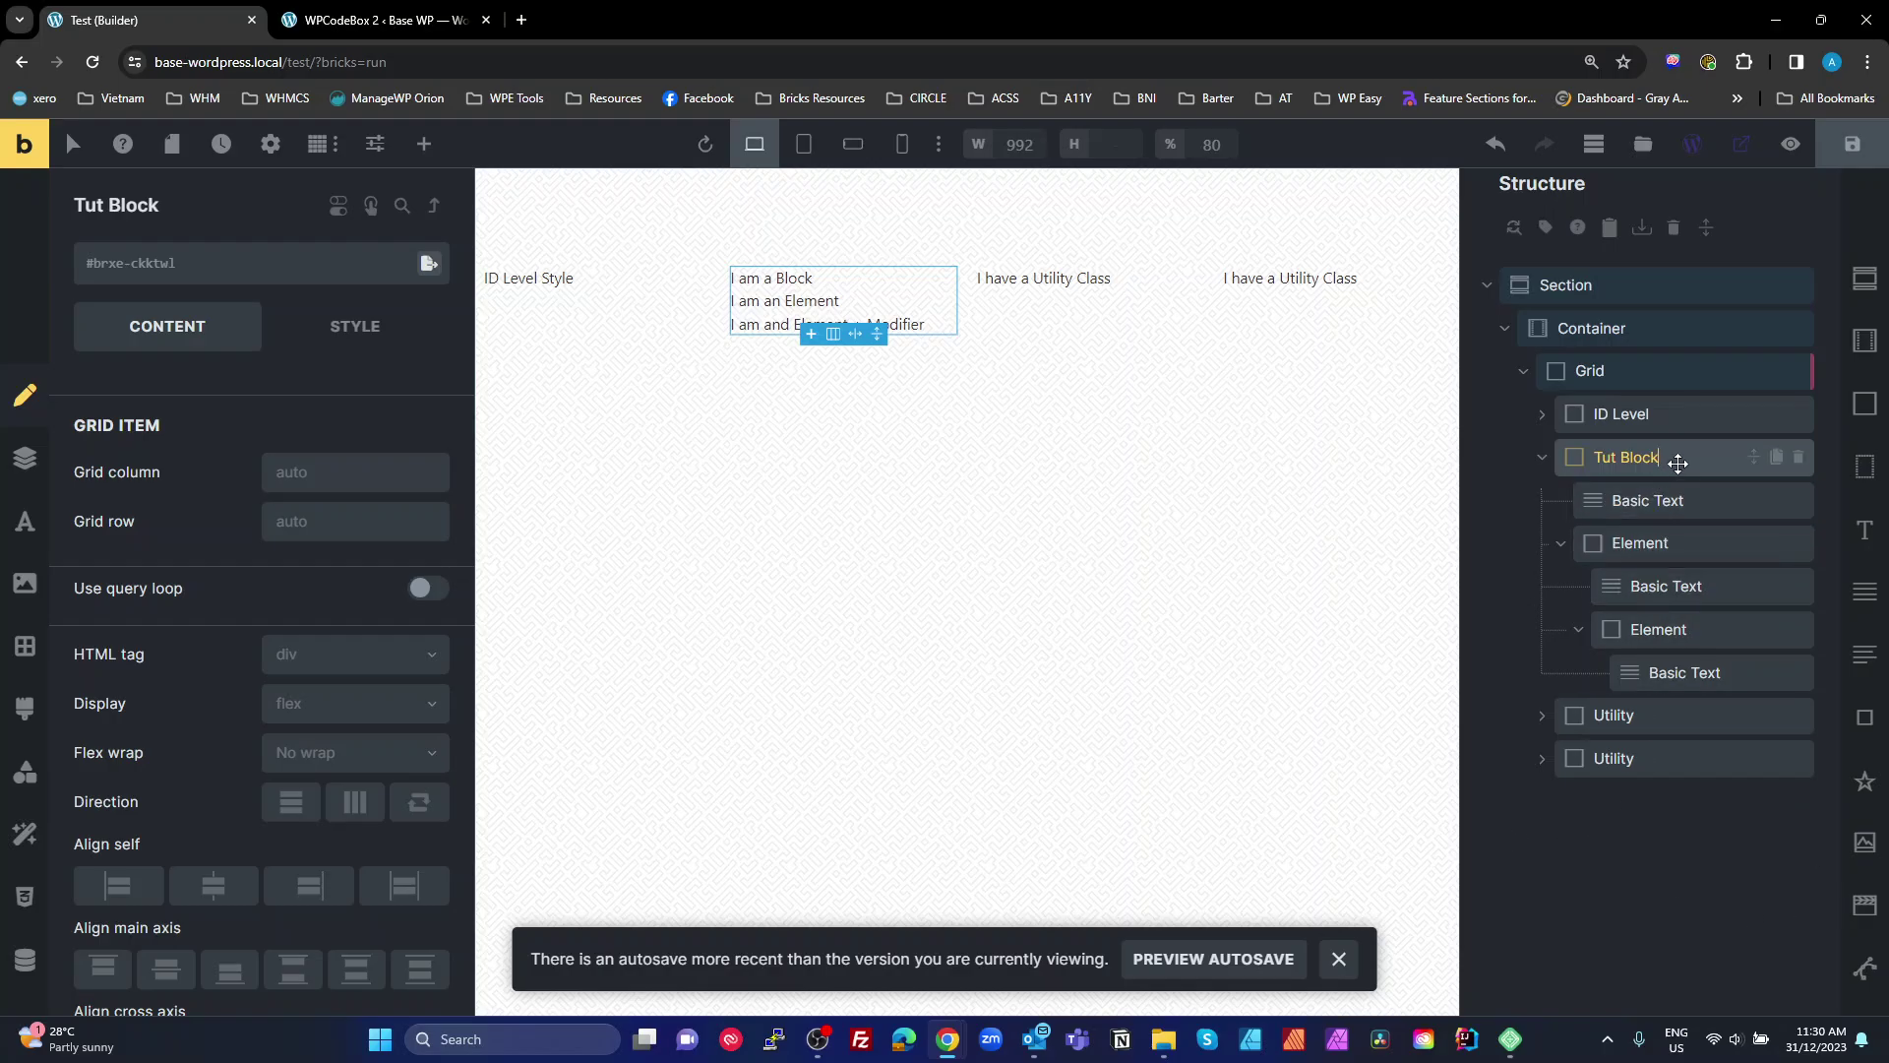
# Create BEM classes for Tut Block and its two nested Elements with the Class Converter, excluding the three text-basic classes.
pyautogui.rightClick(1629, 458)
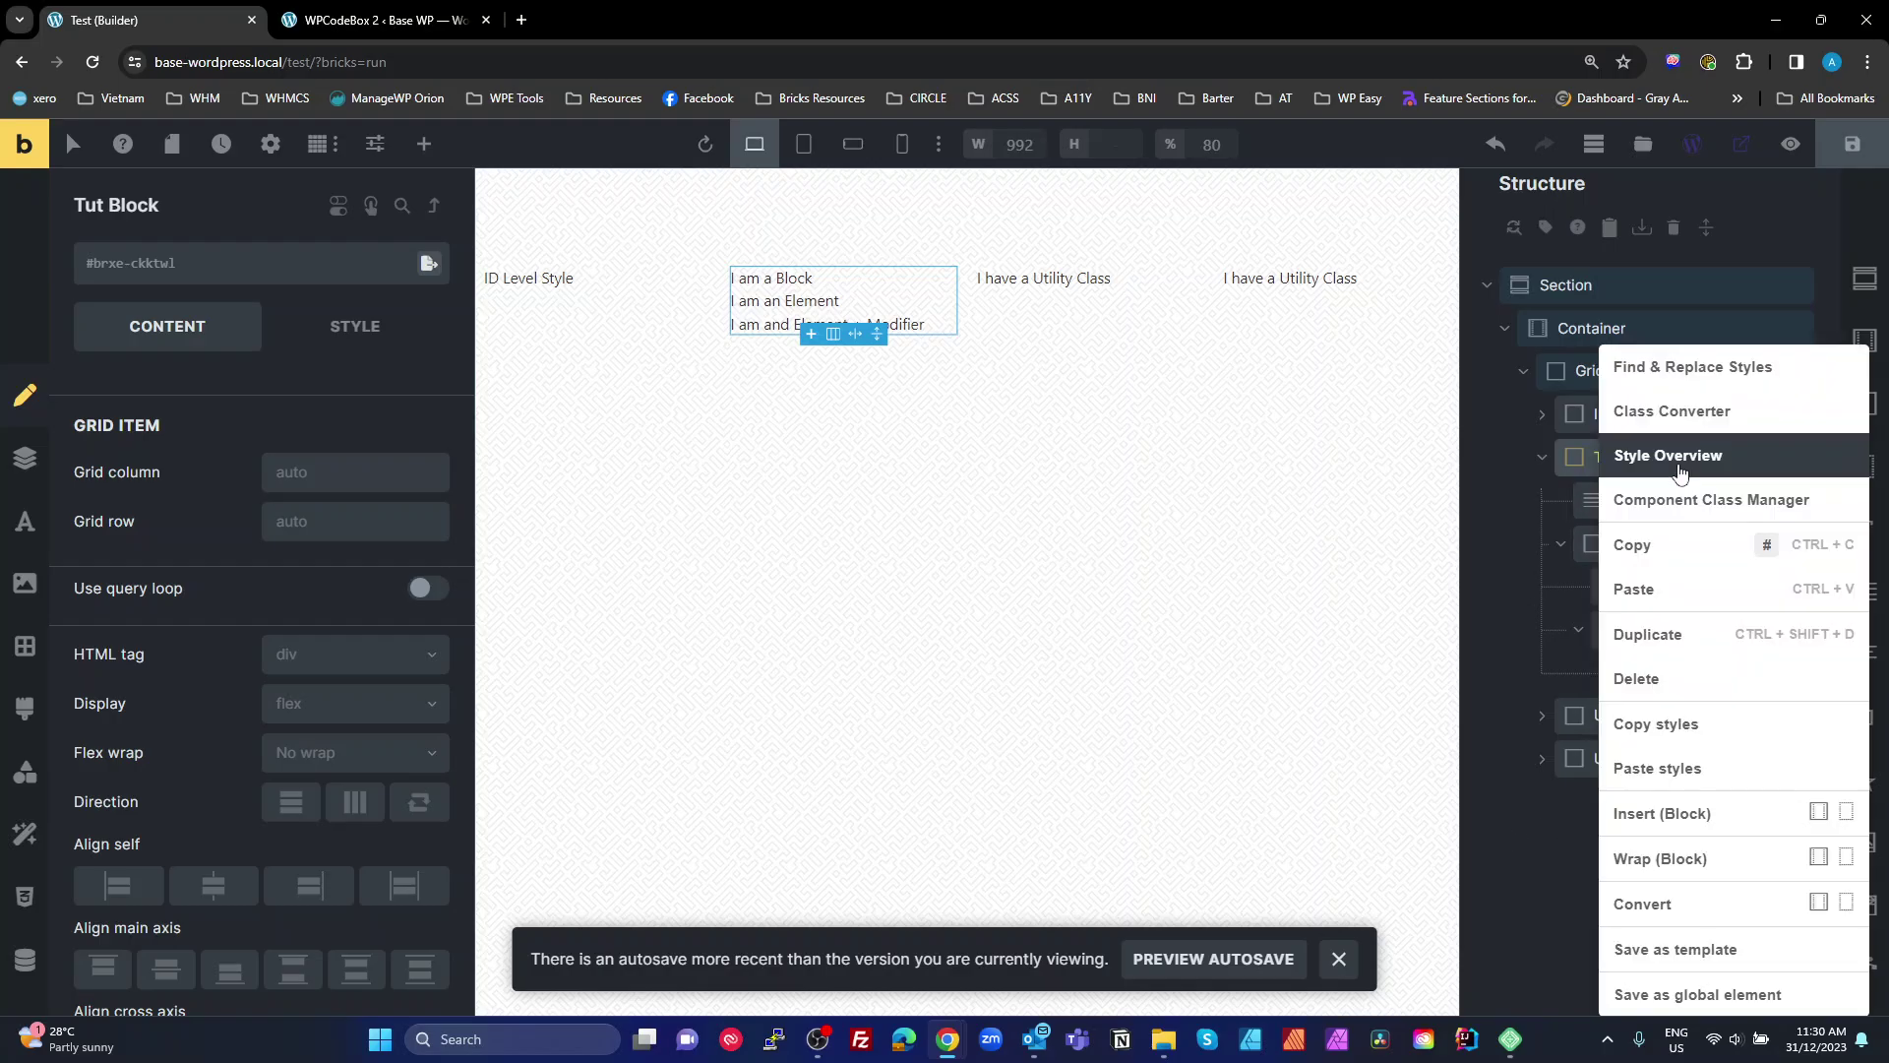
pyautogui.click(1660, 418)
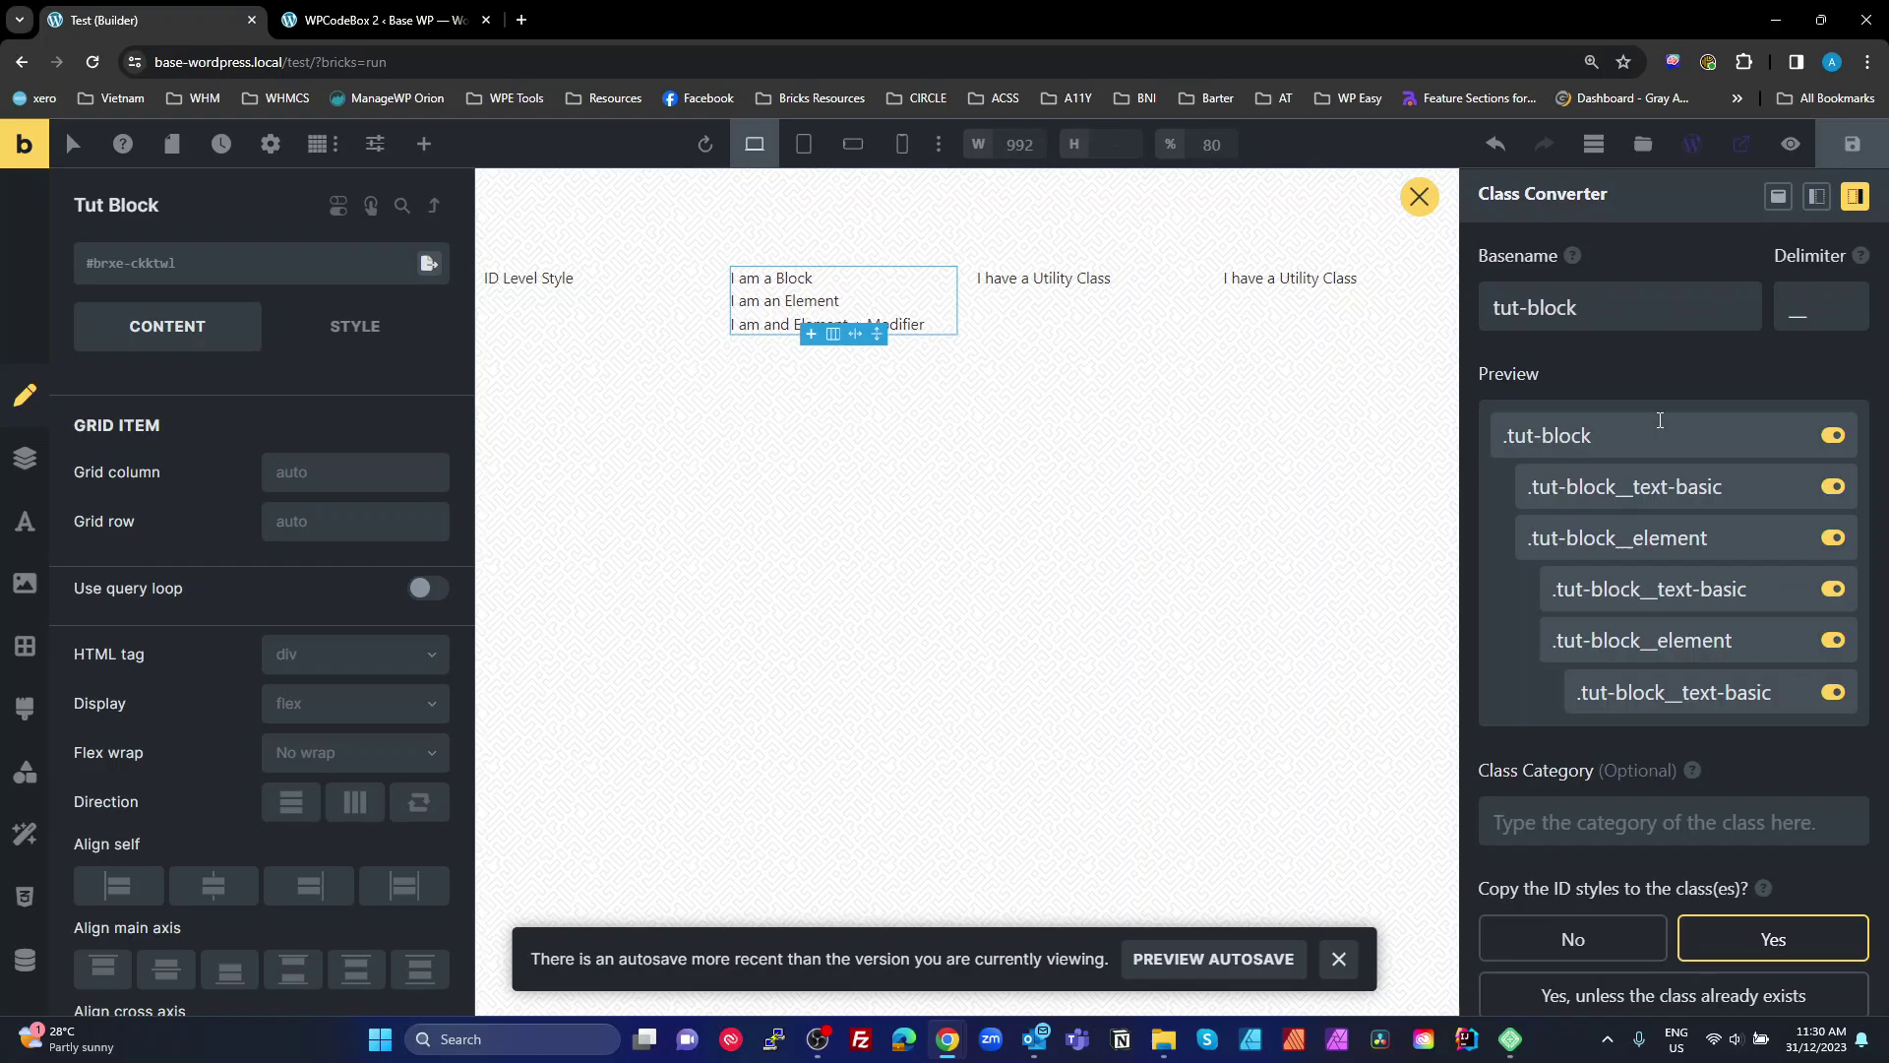
pyautogui.click(1833, 486)
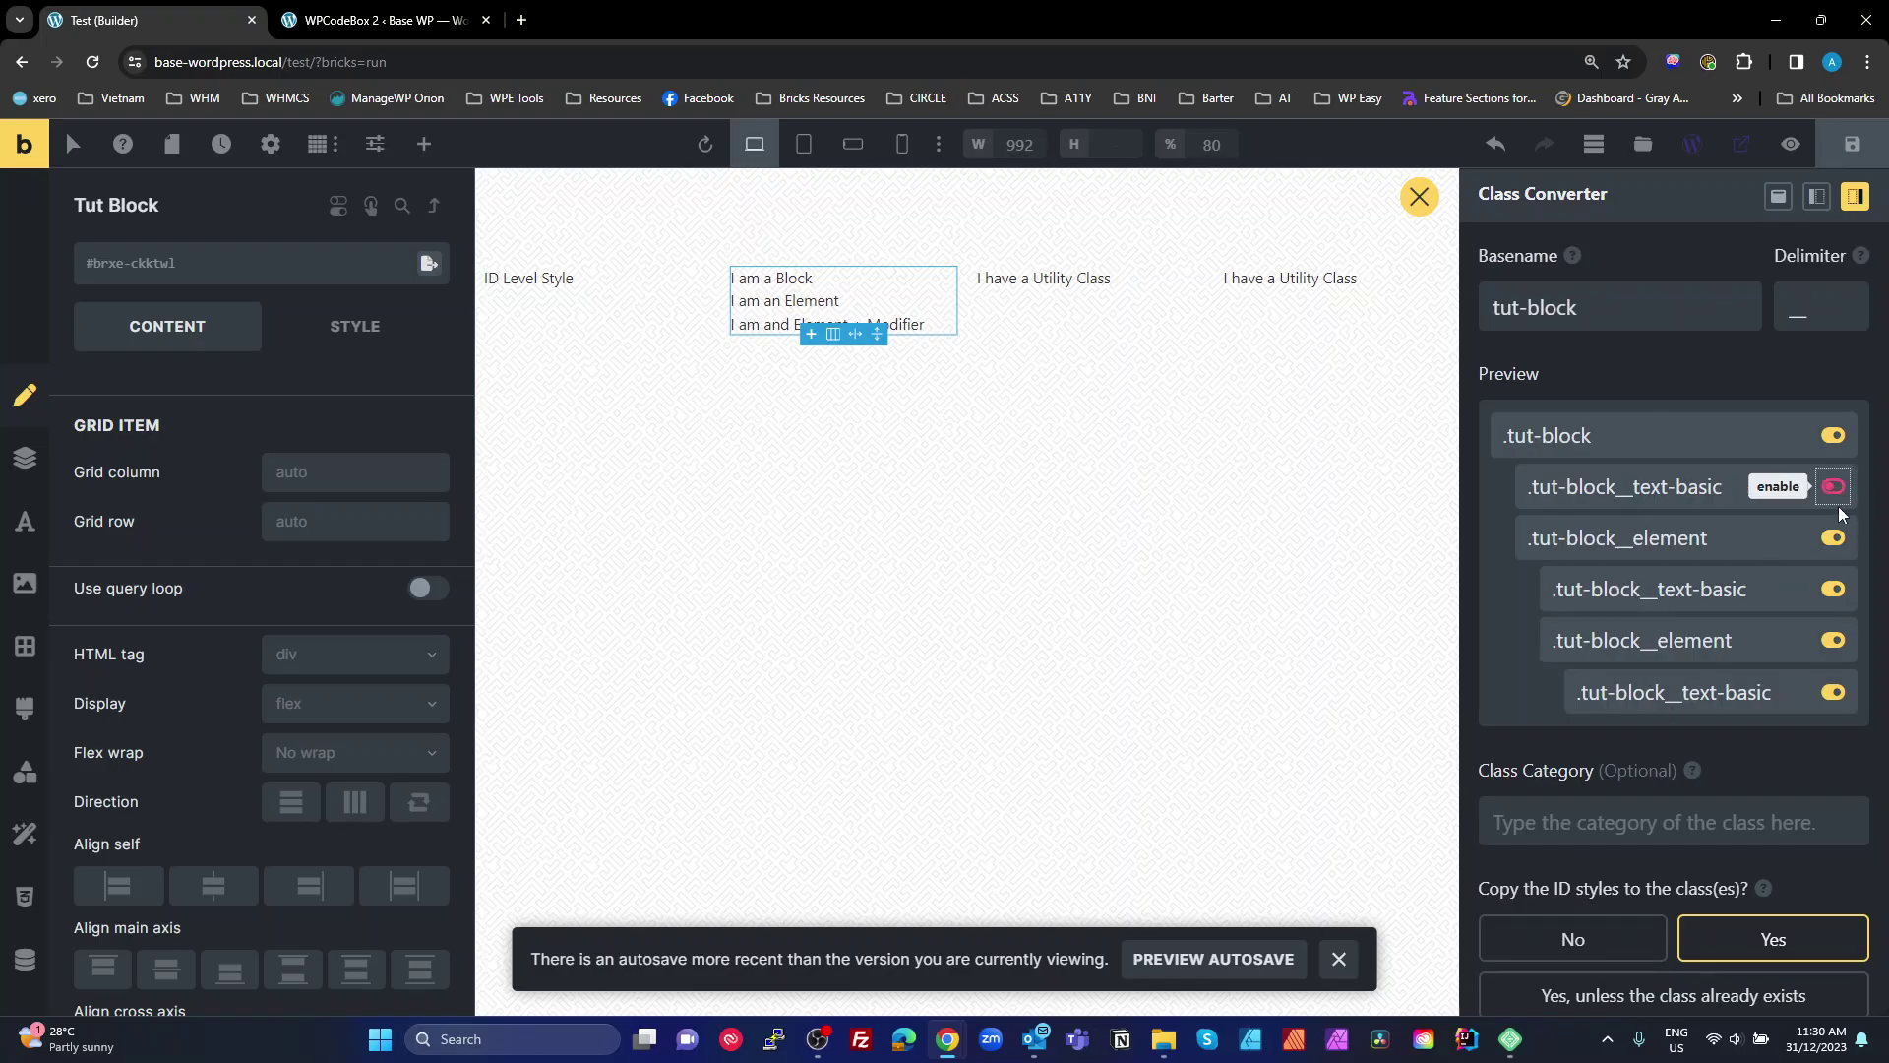
pyautogui.click(1833, 589)
pyautogui.click(1833, 692)
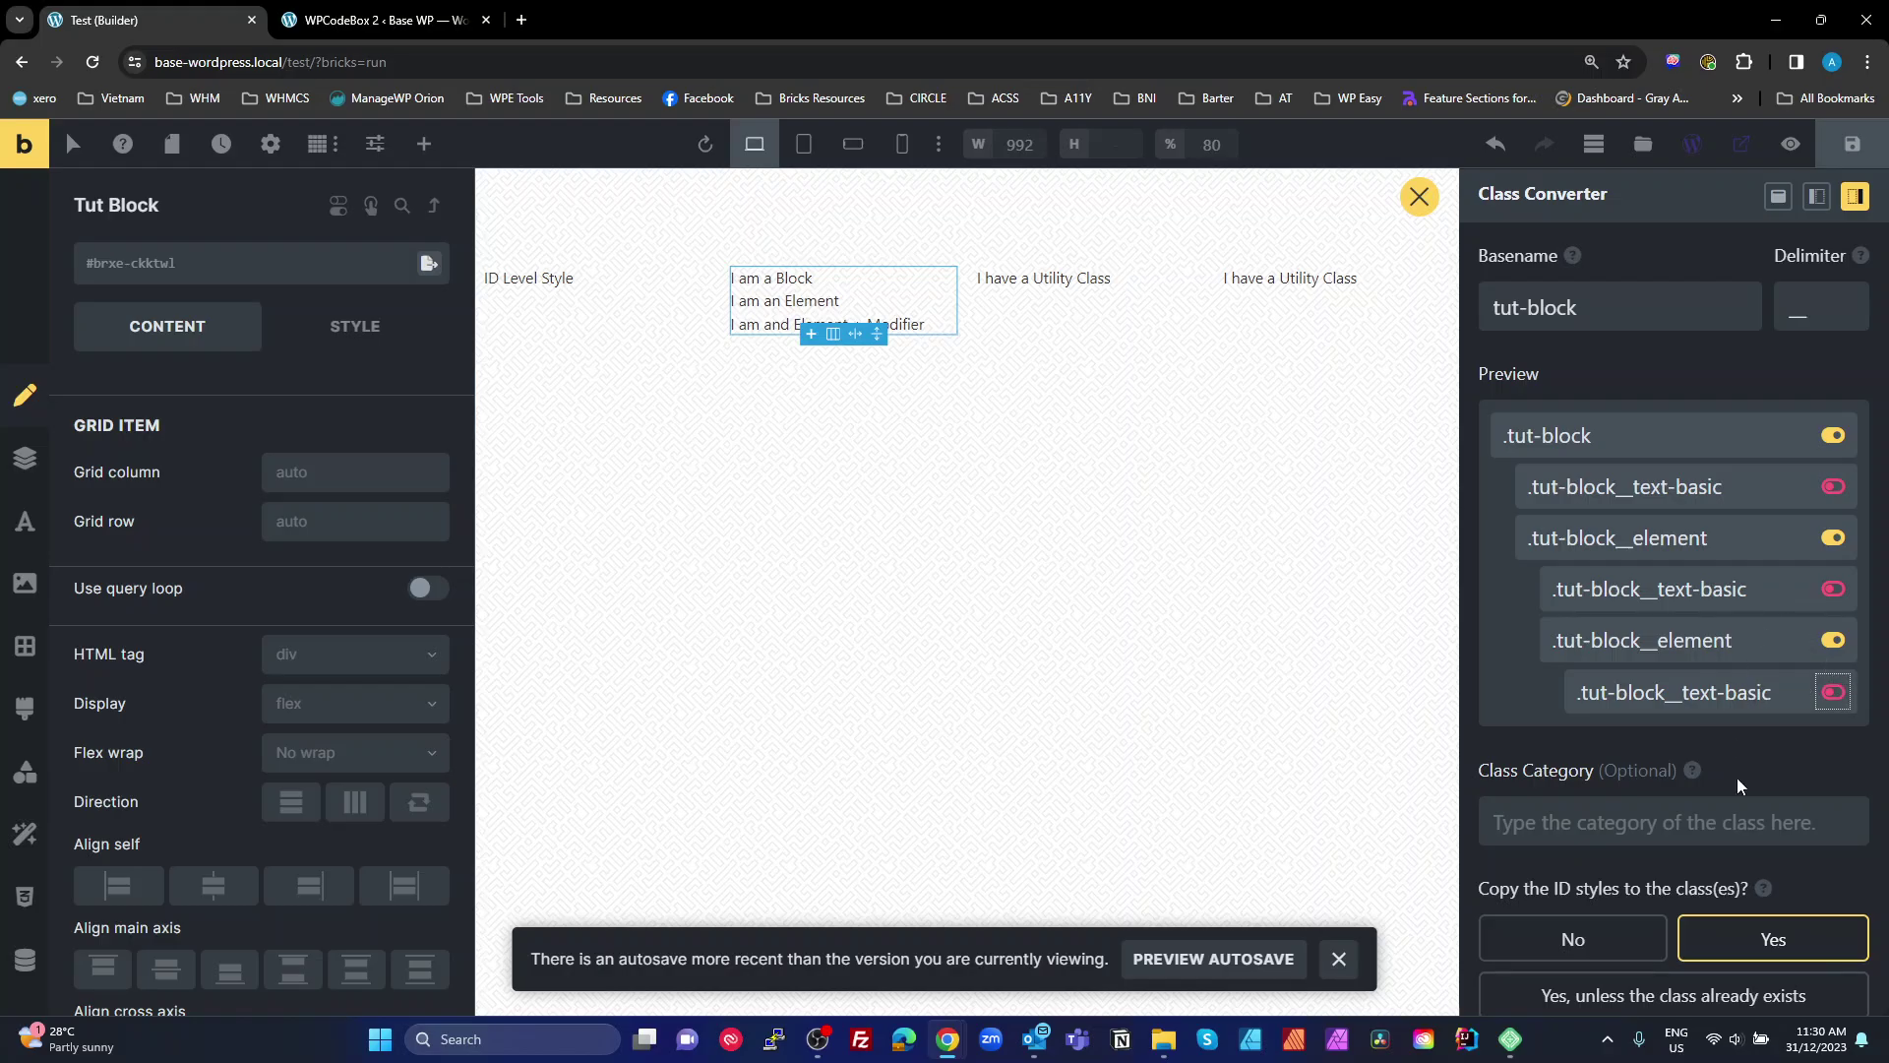
pyautogui.scroll(-3, 1737, 817)
pyautogui.click(1725, 994)
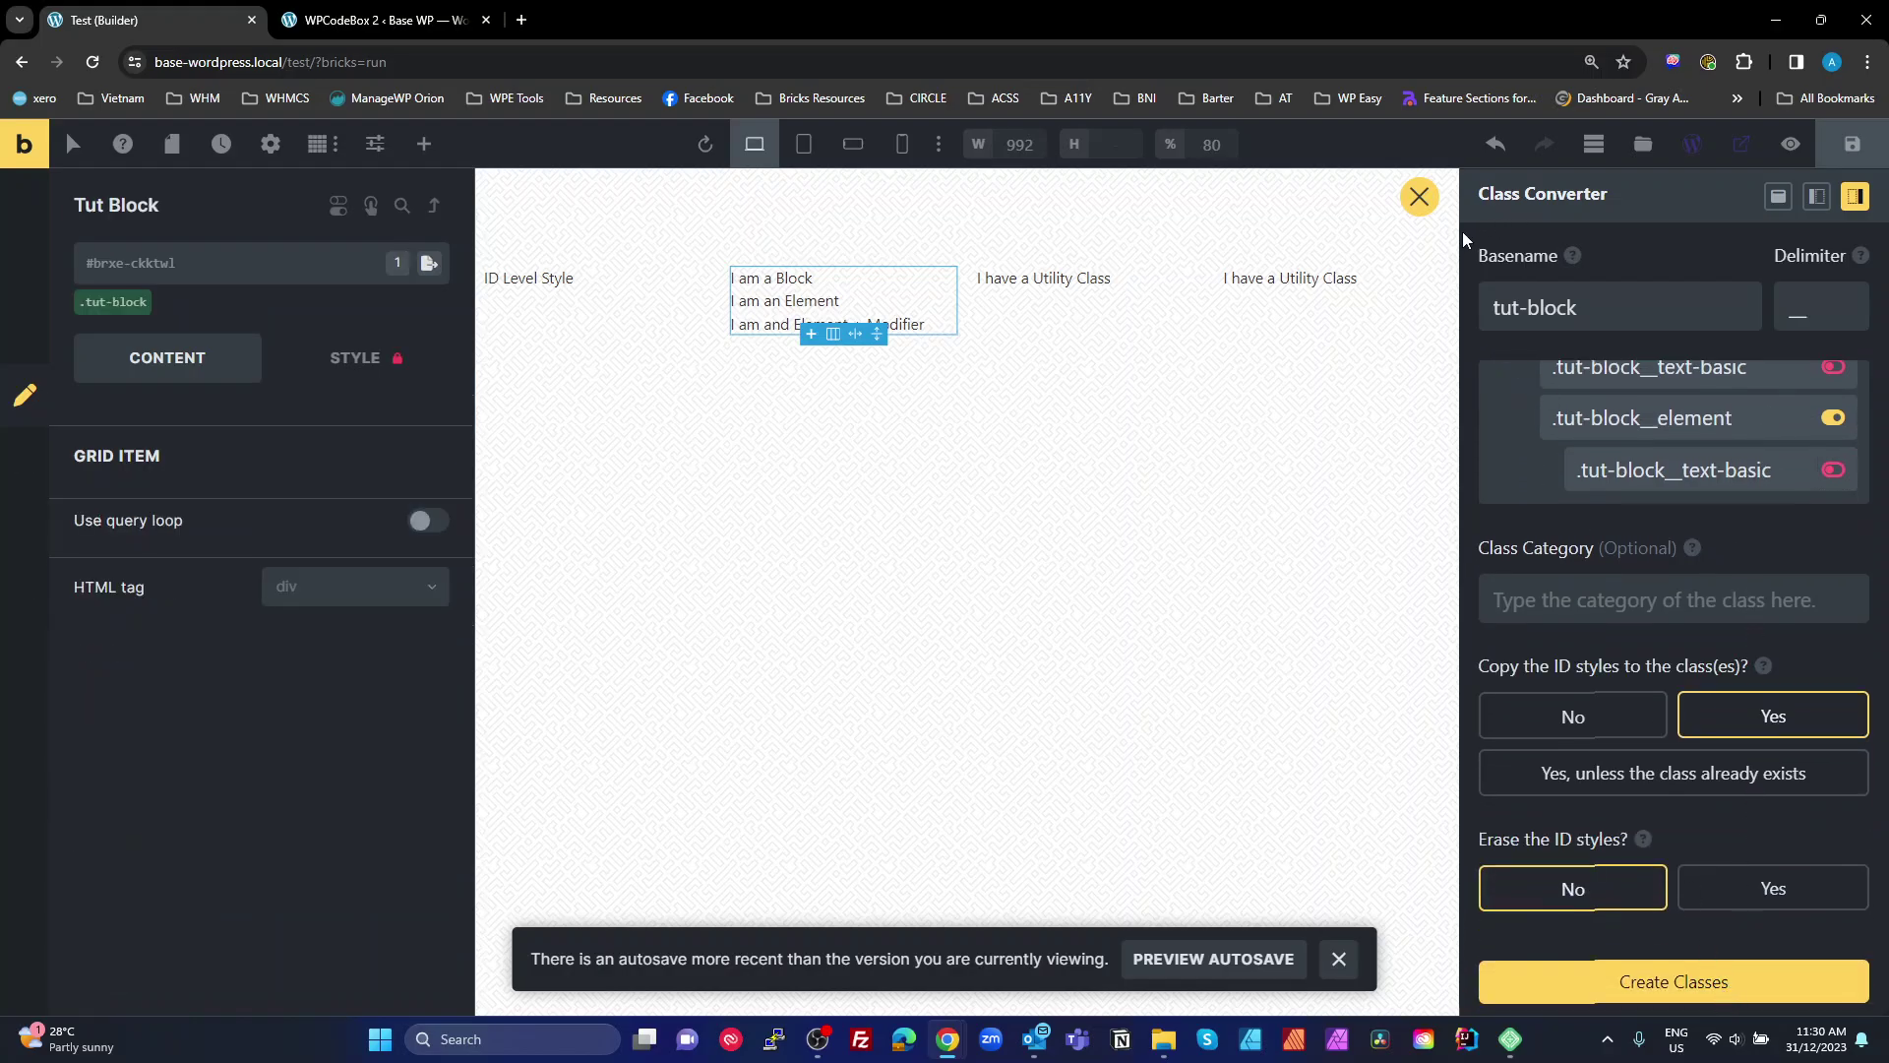
pyautogui.click(1419, 197)
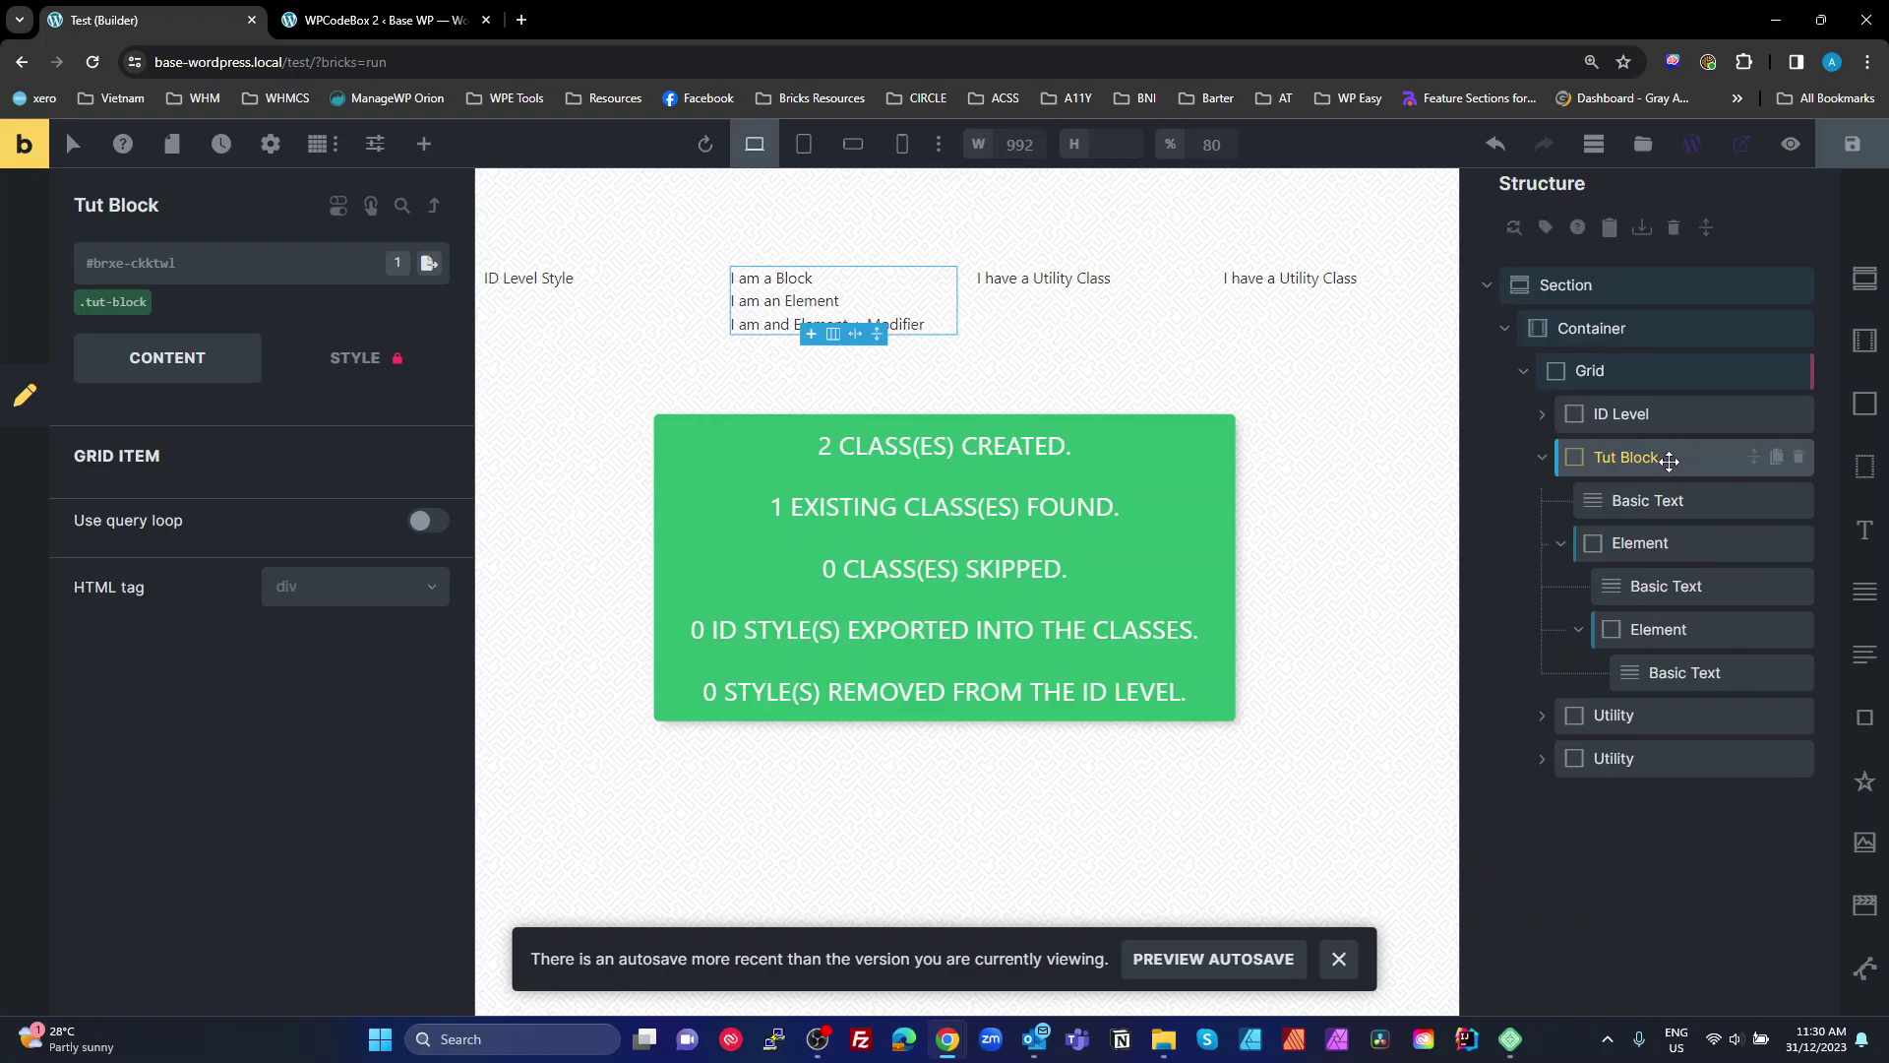
# Check the .tut-block class on Tut Block against the WPCodeBox snippet, and examine the classes assigned to the outer Element.
pyautogui.click(110, 303)
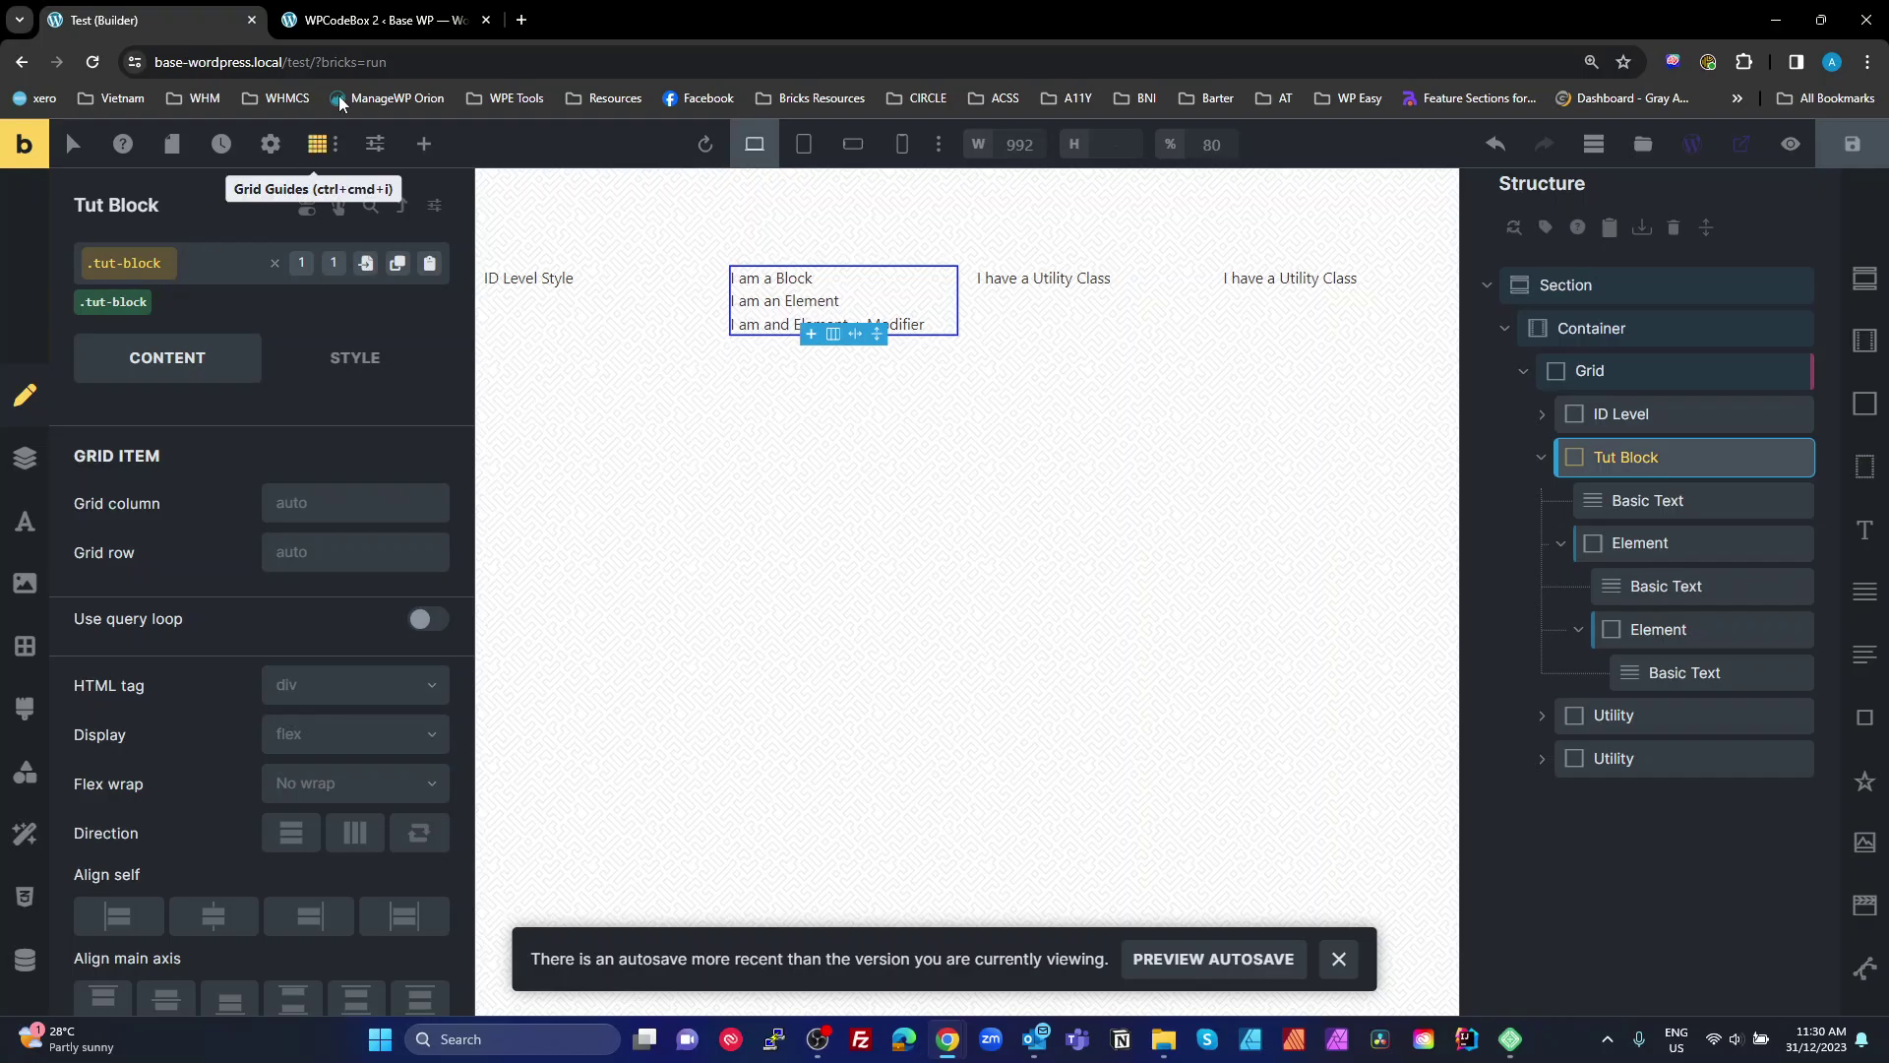
pyautogui.click(383, 19)
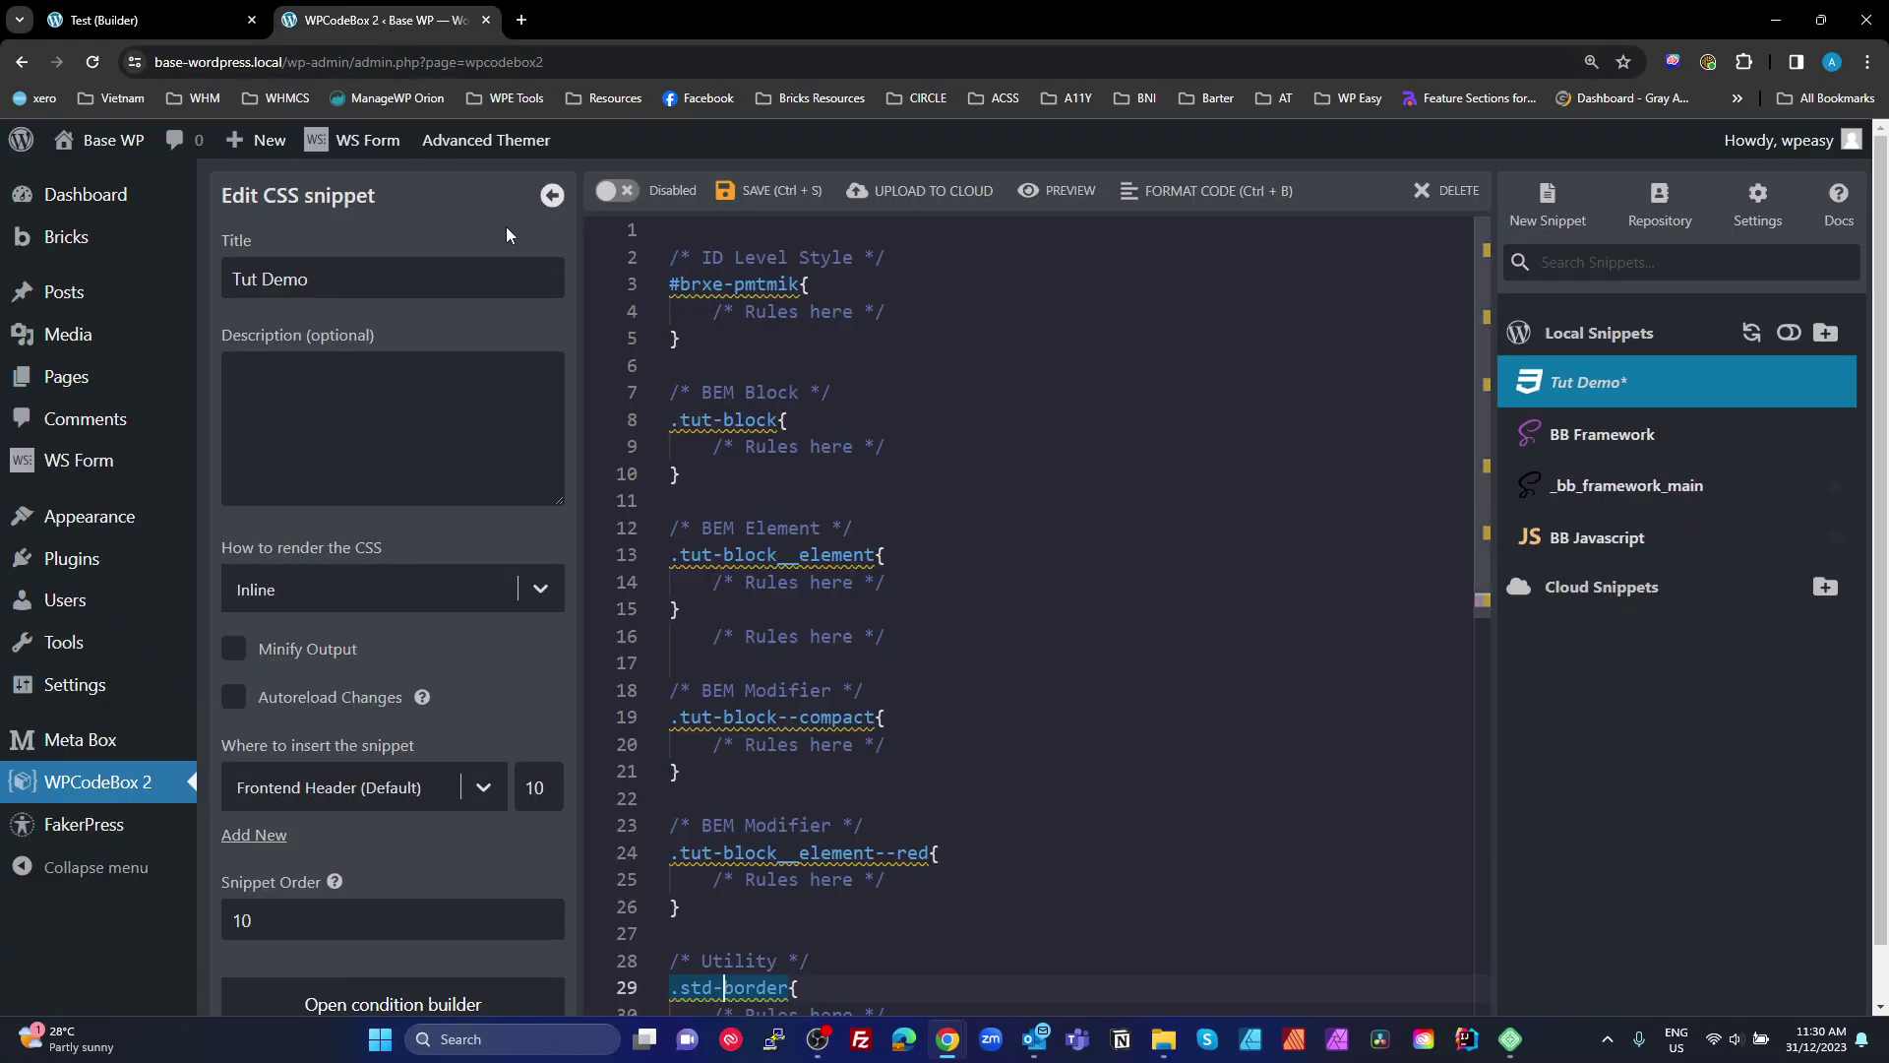
pyautogui.click(148, 19)
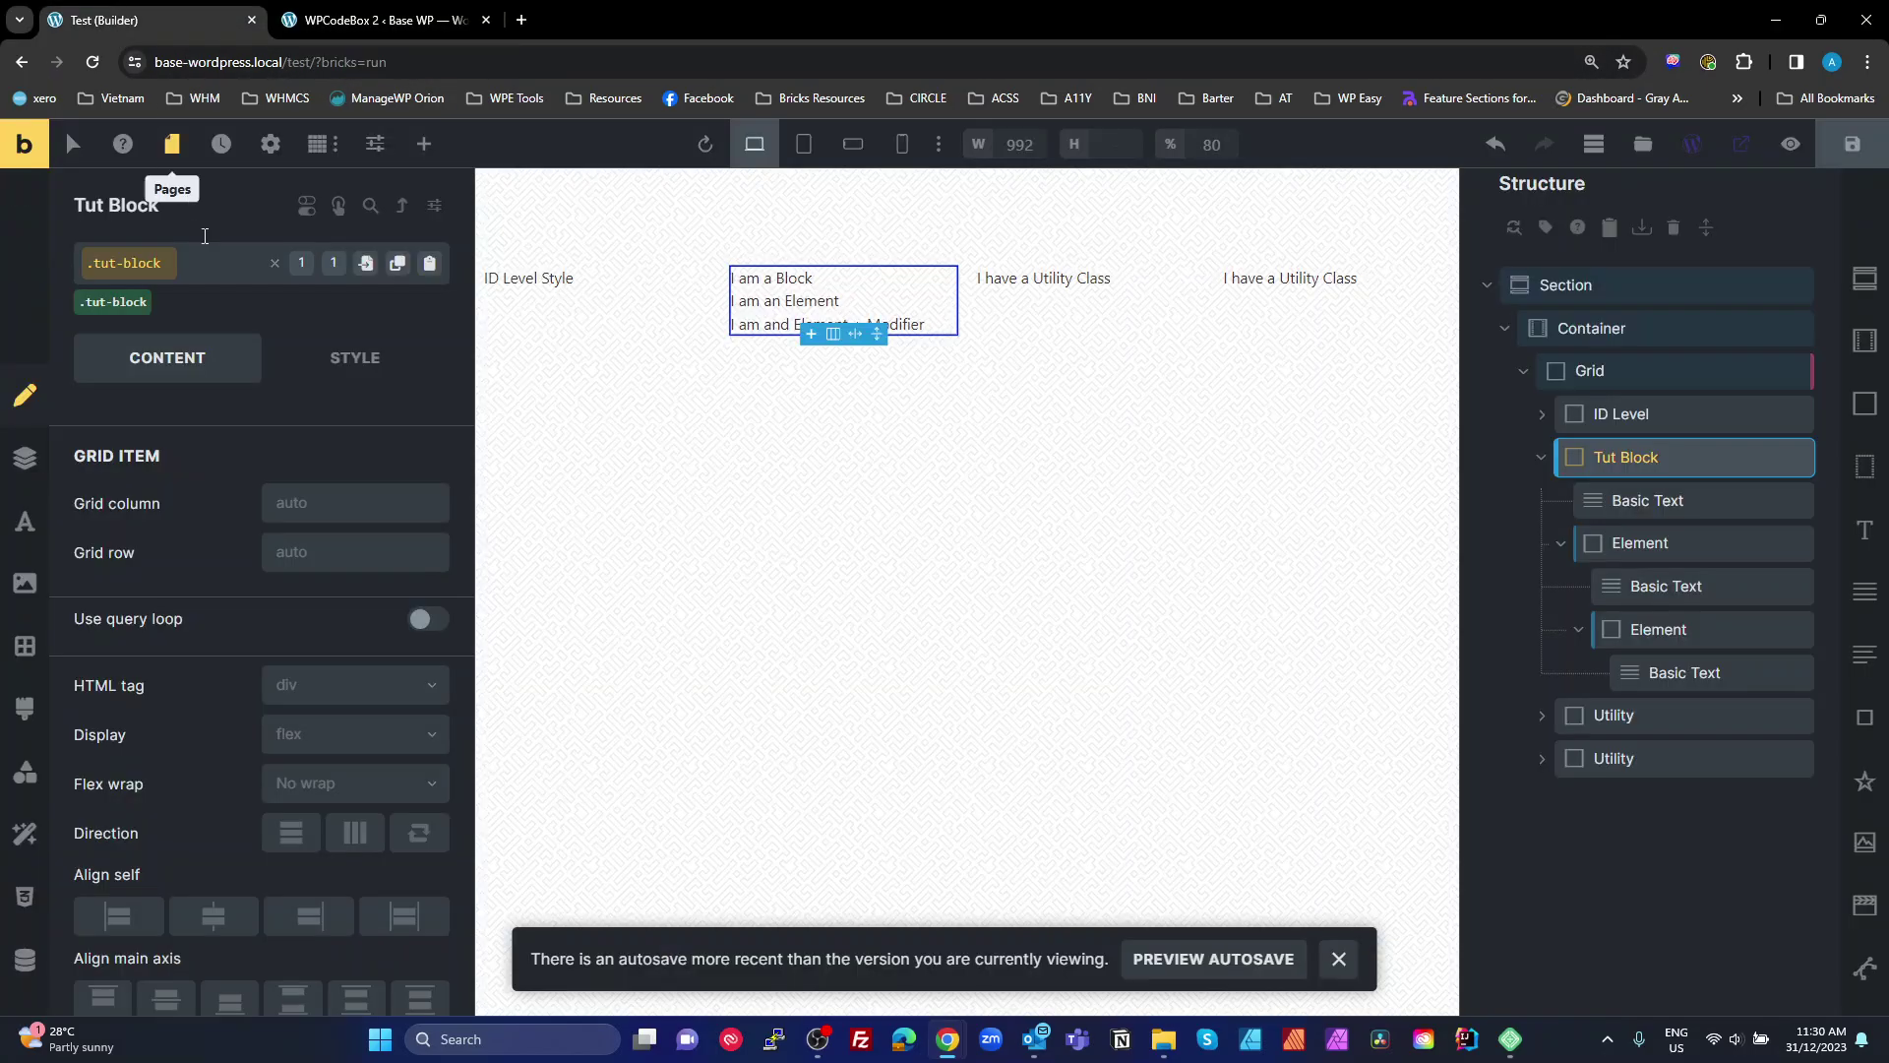
pyautogui.click(1663, 540)
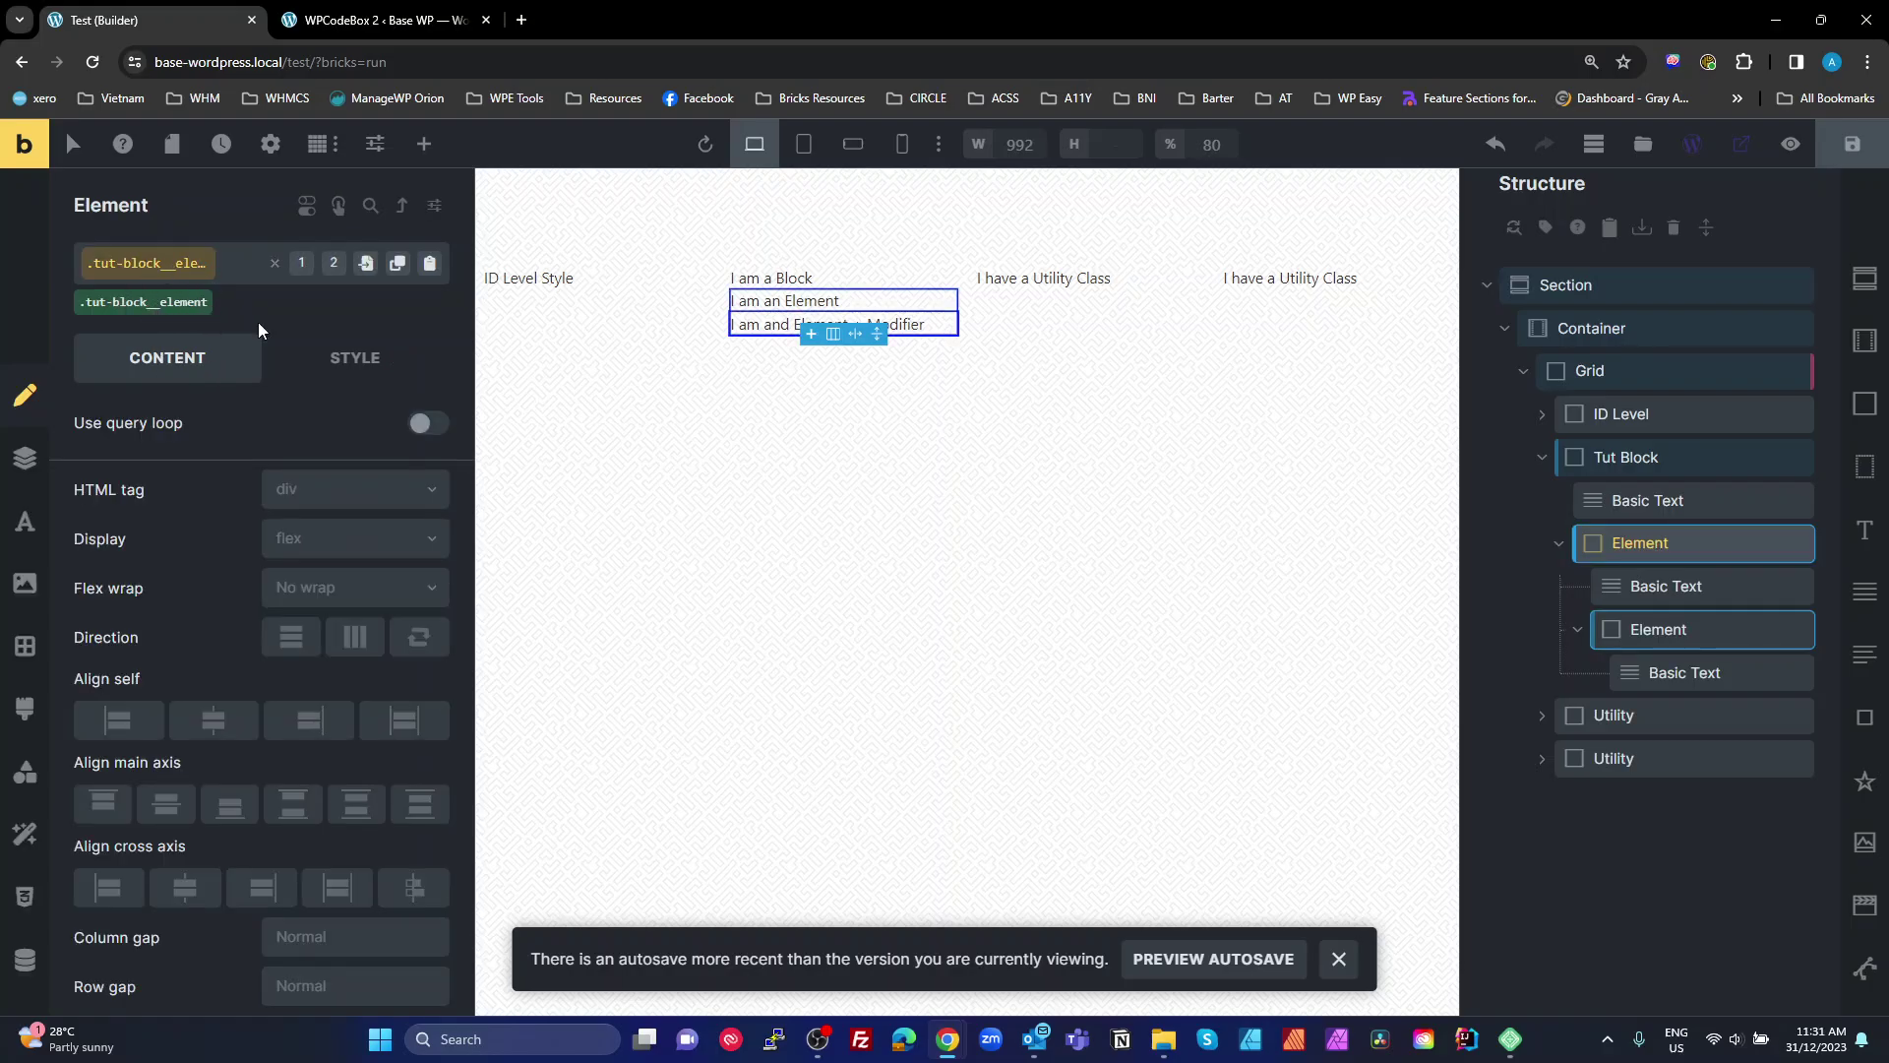
pyautogui.click(161, 268)
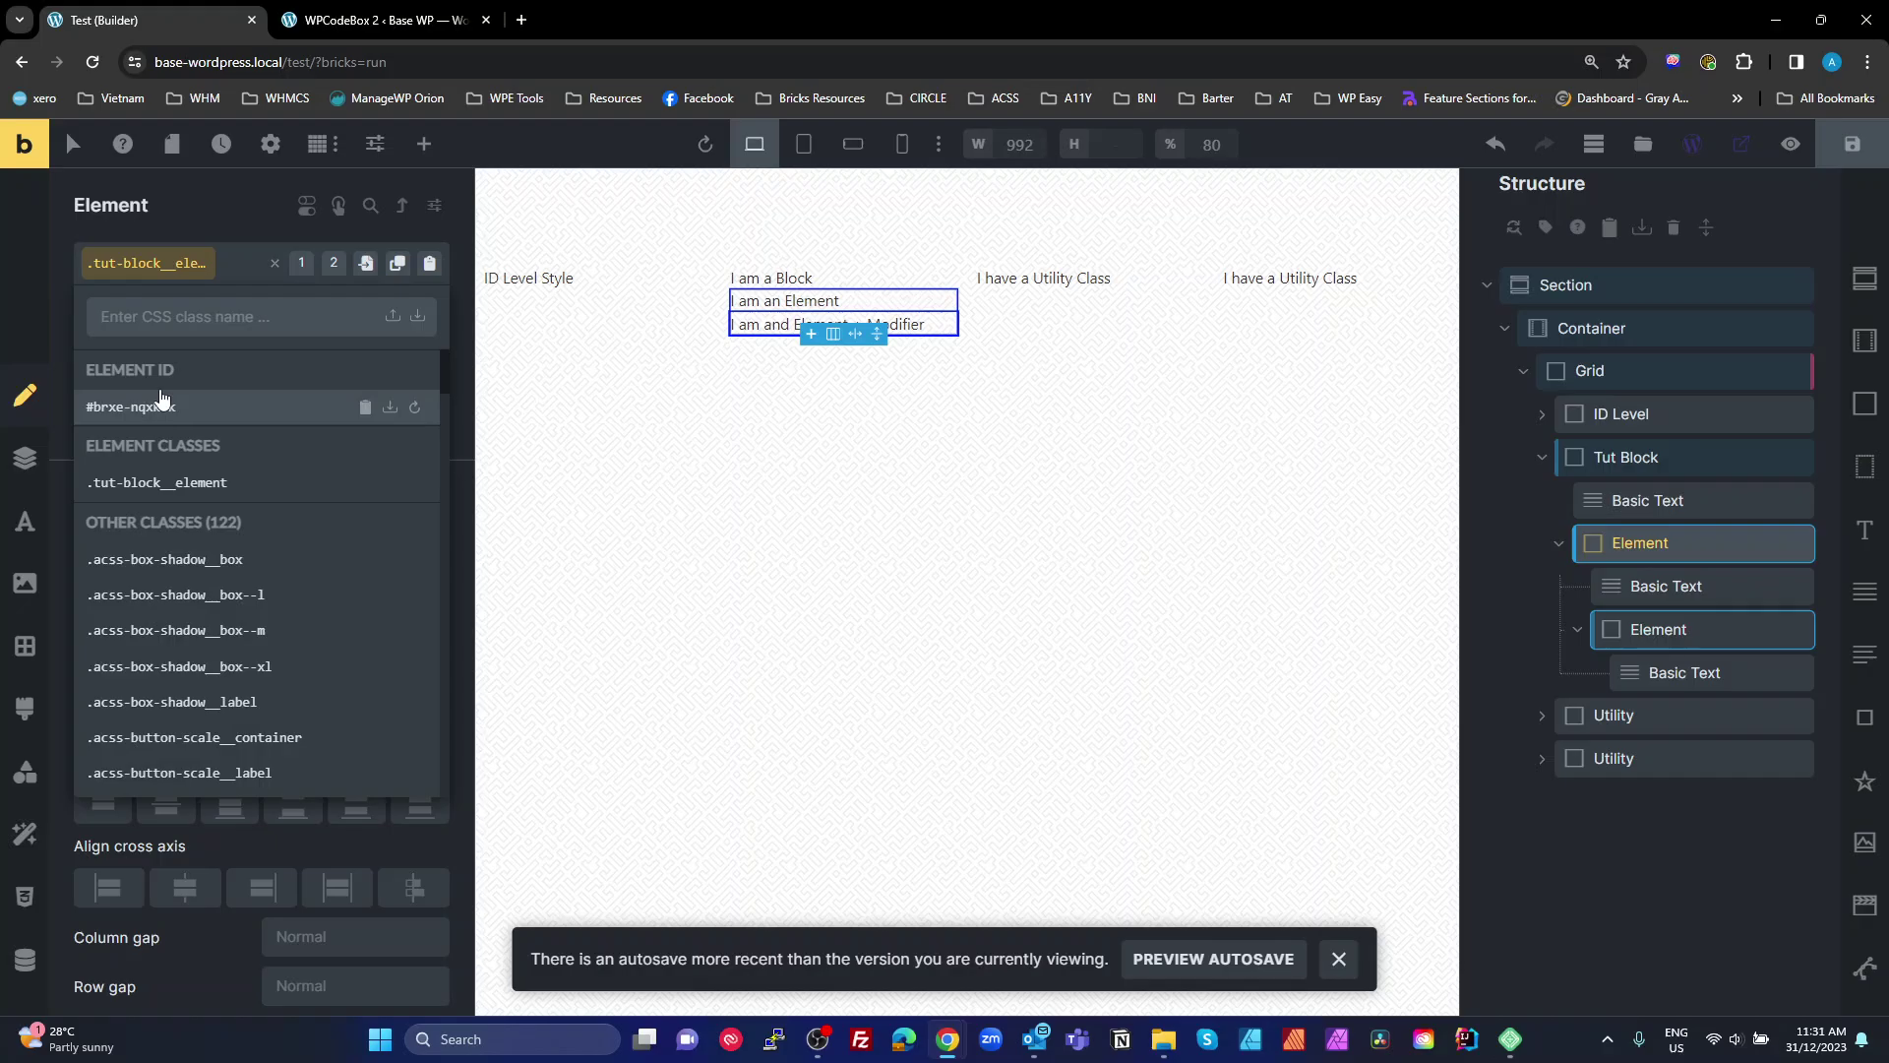
pyautogui.click(1643, 540)
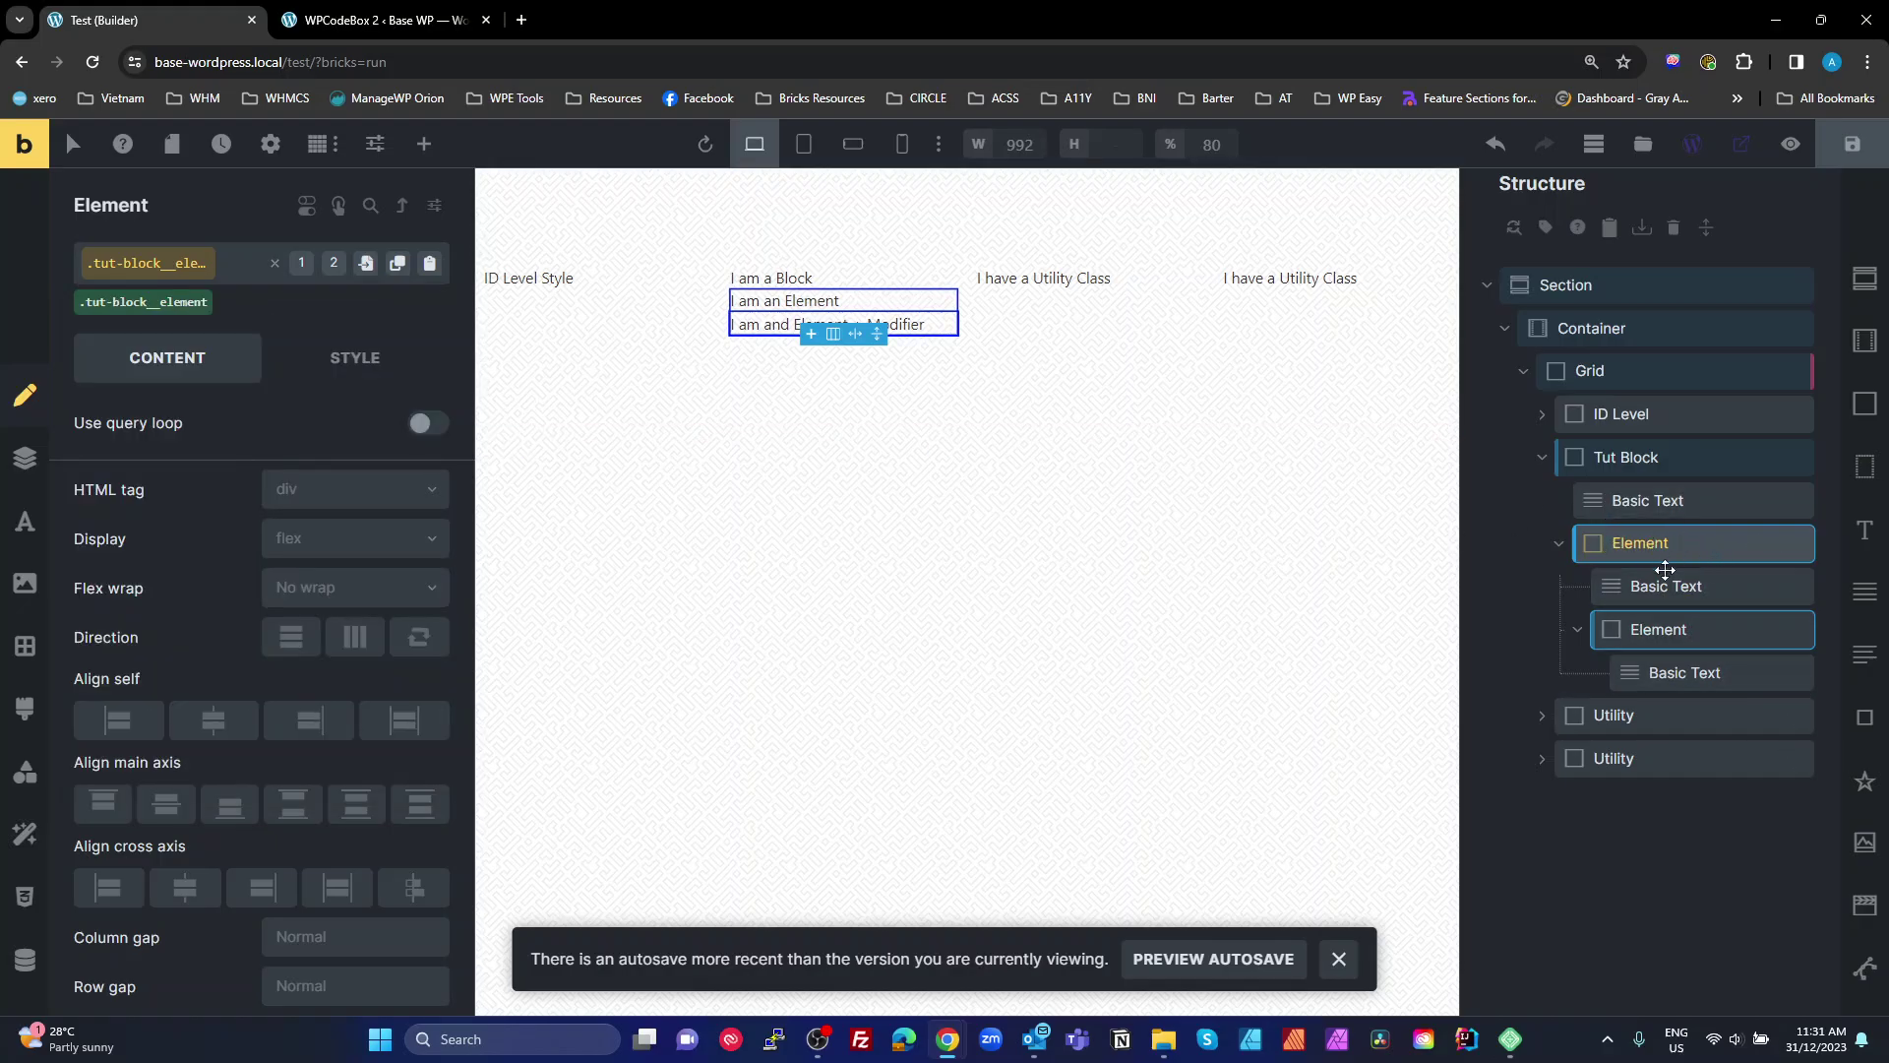
# Add the modifier class tut-block__element--red to the inner Element alongside its tut-block__element class.
pyautogui.click(1658, 625)
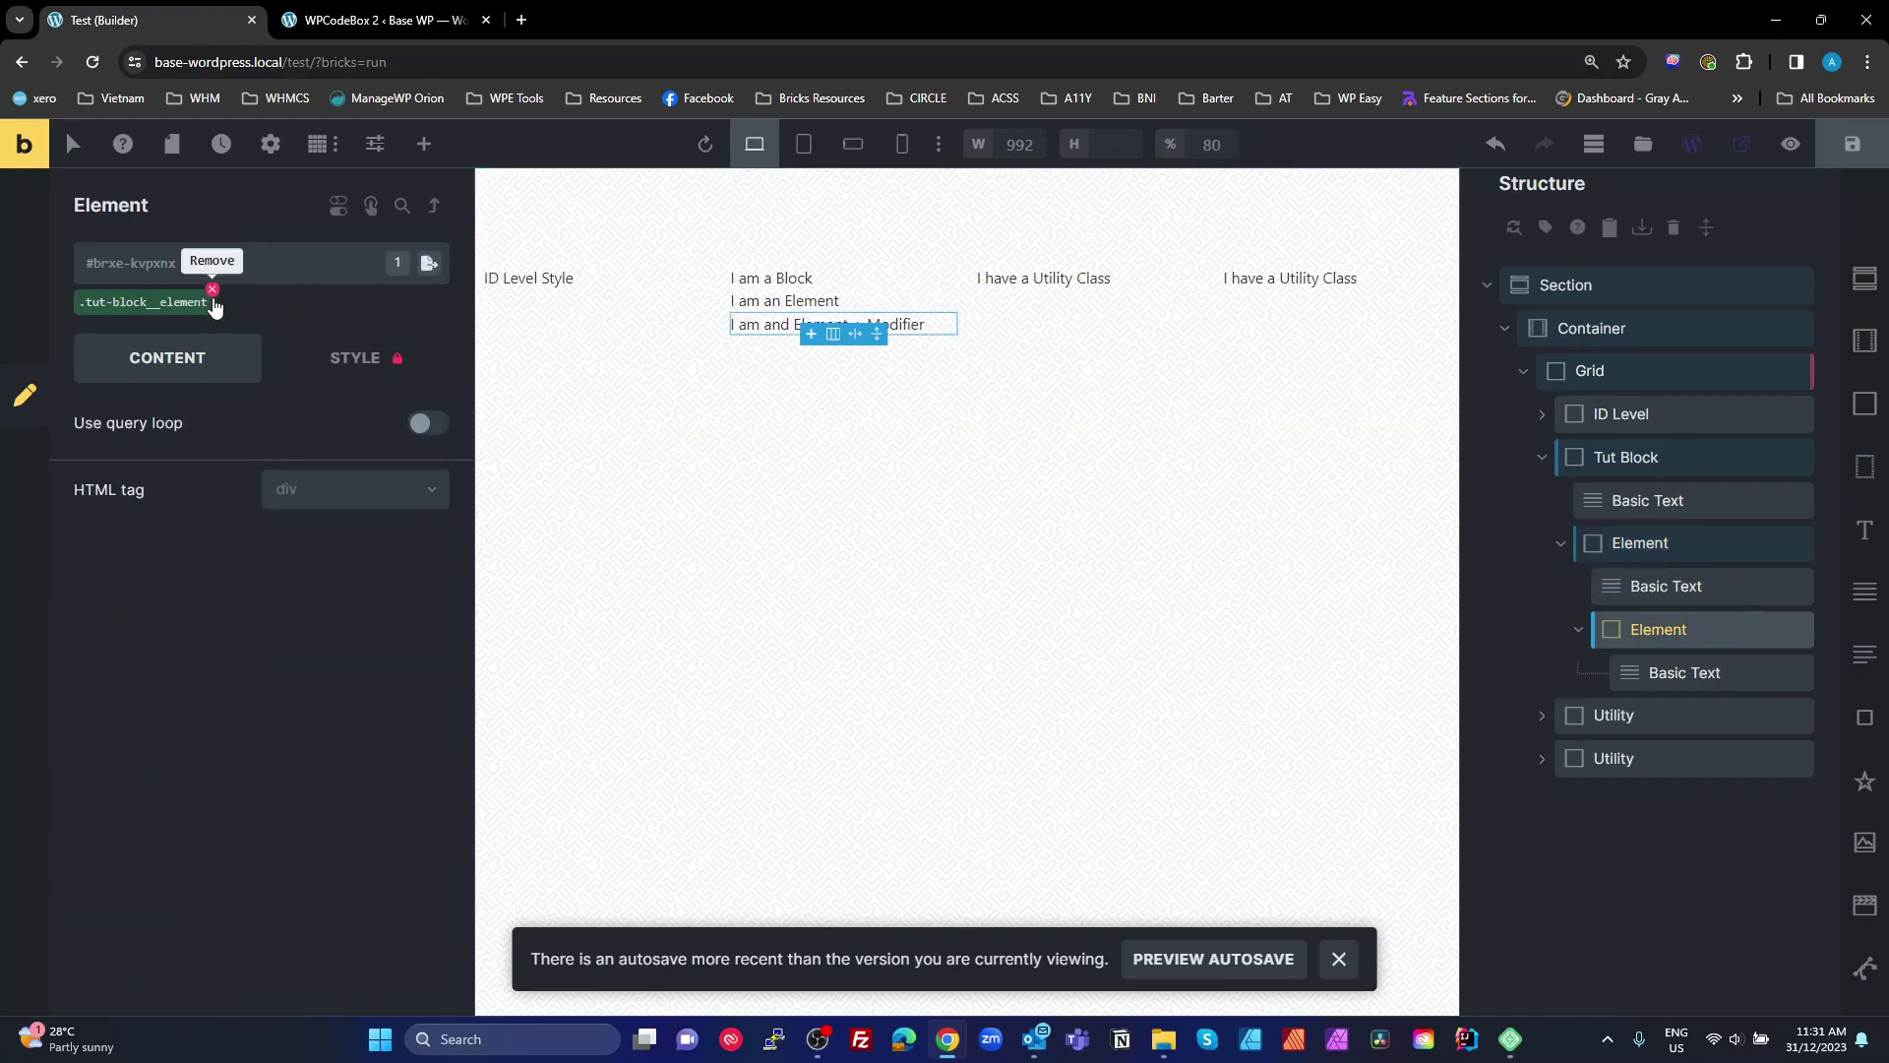
pyautogui.click(344, 264)
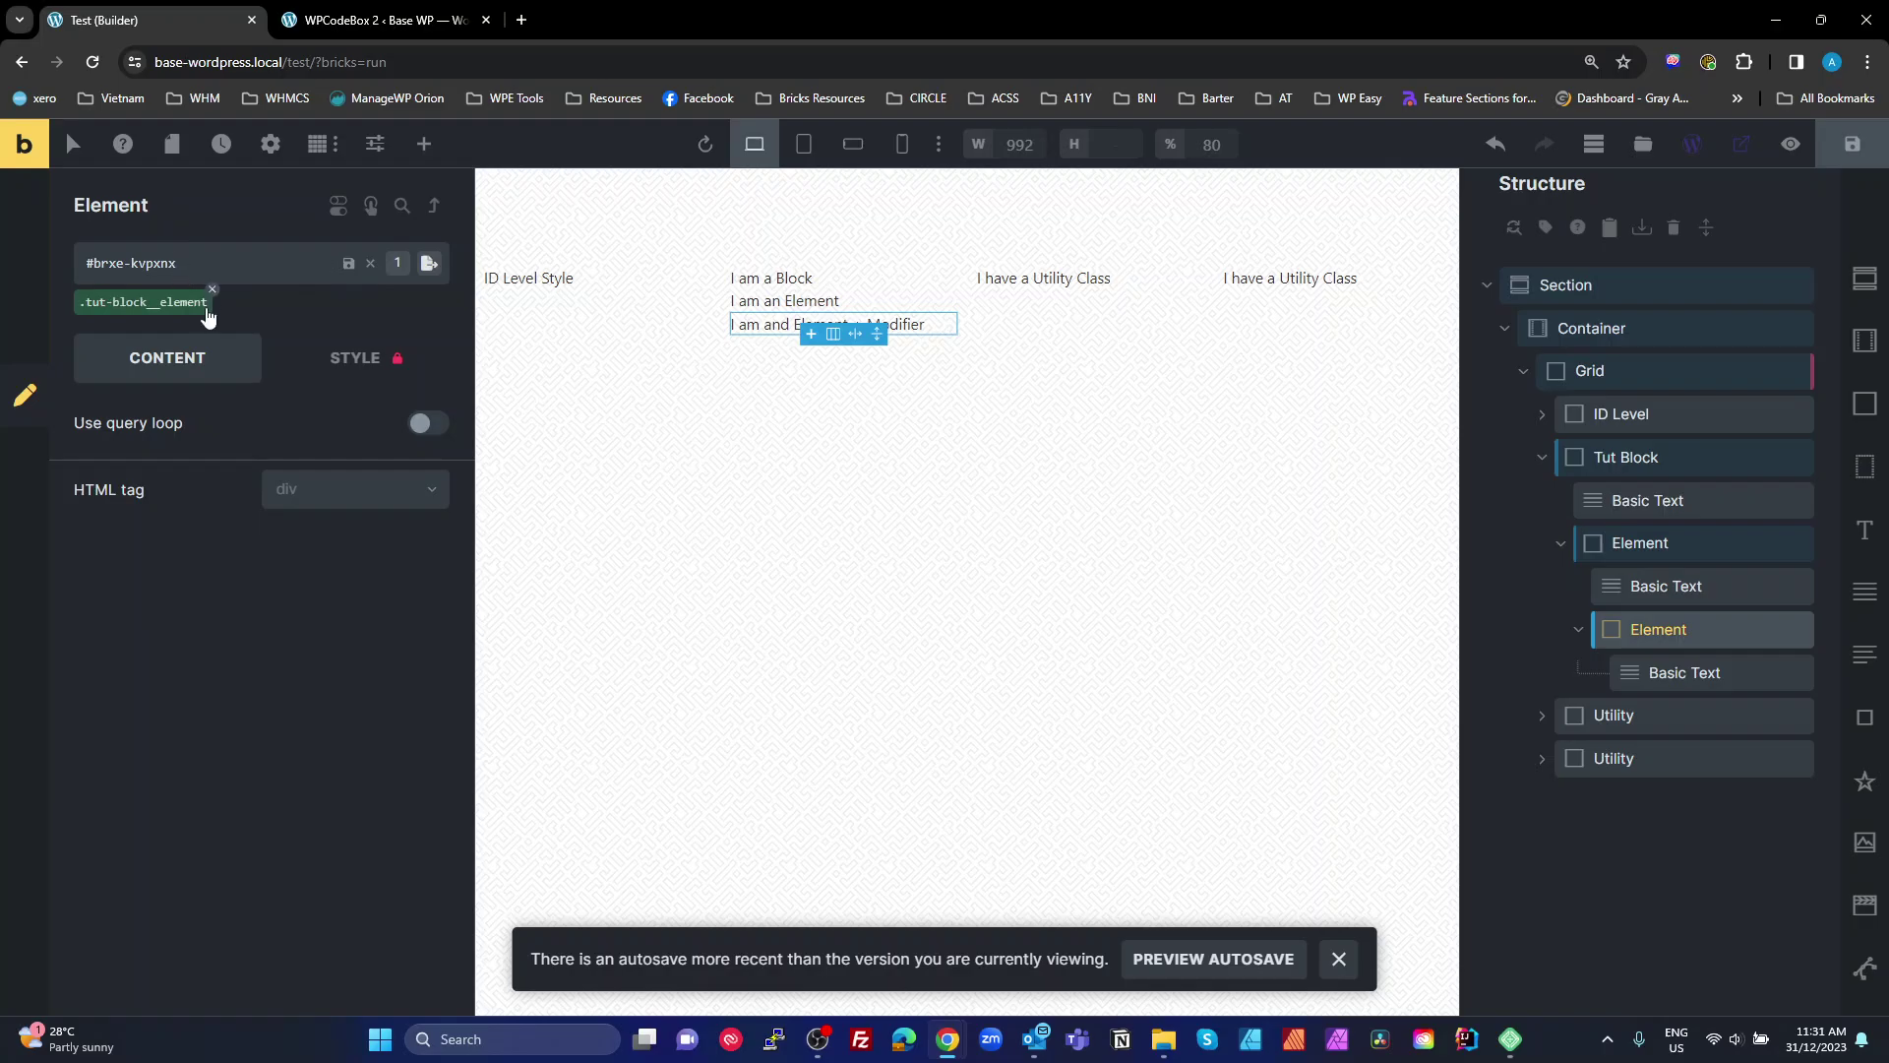
pyautogui.click(181, 304)
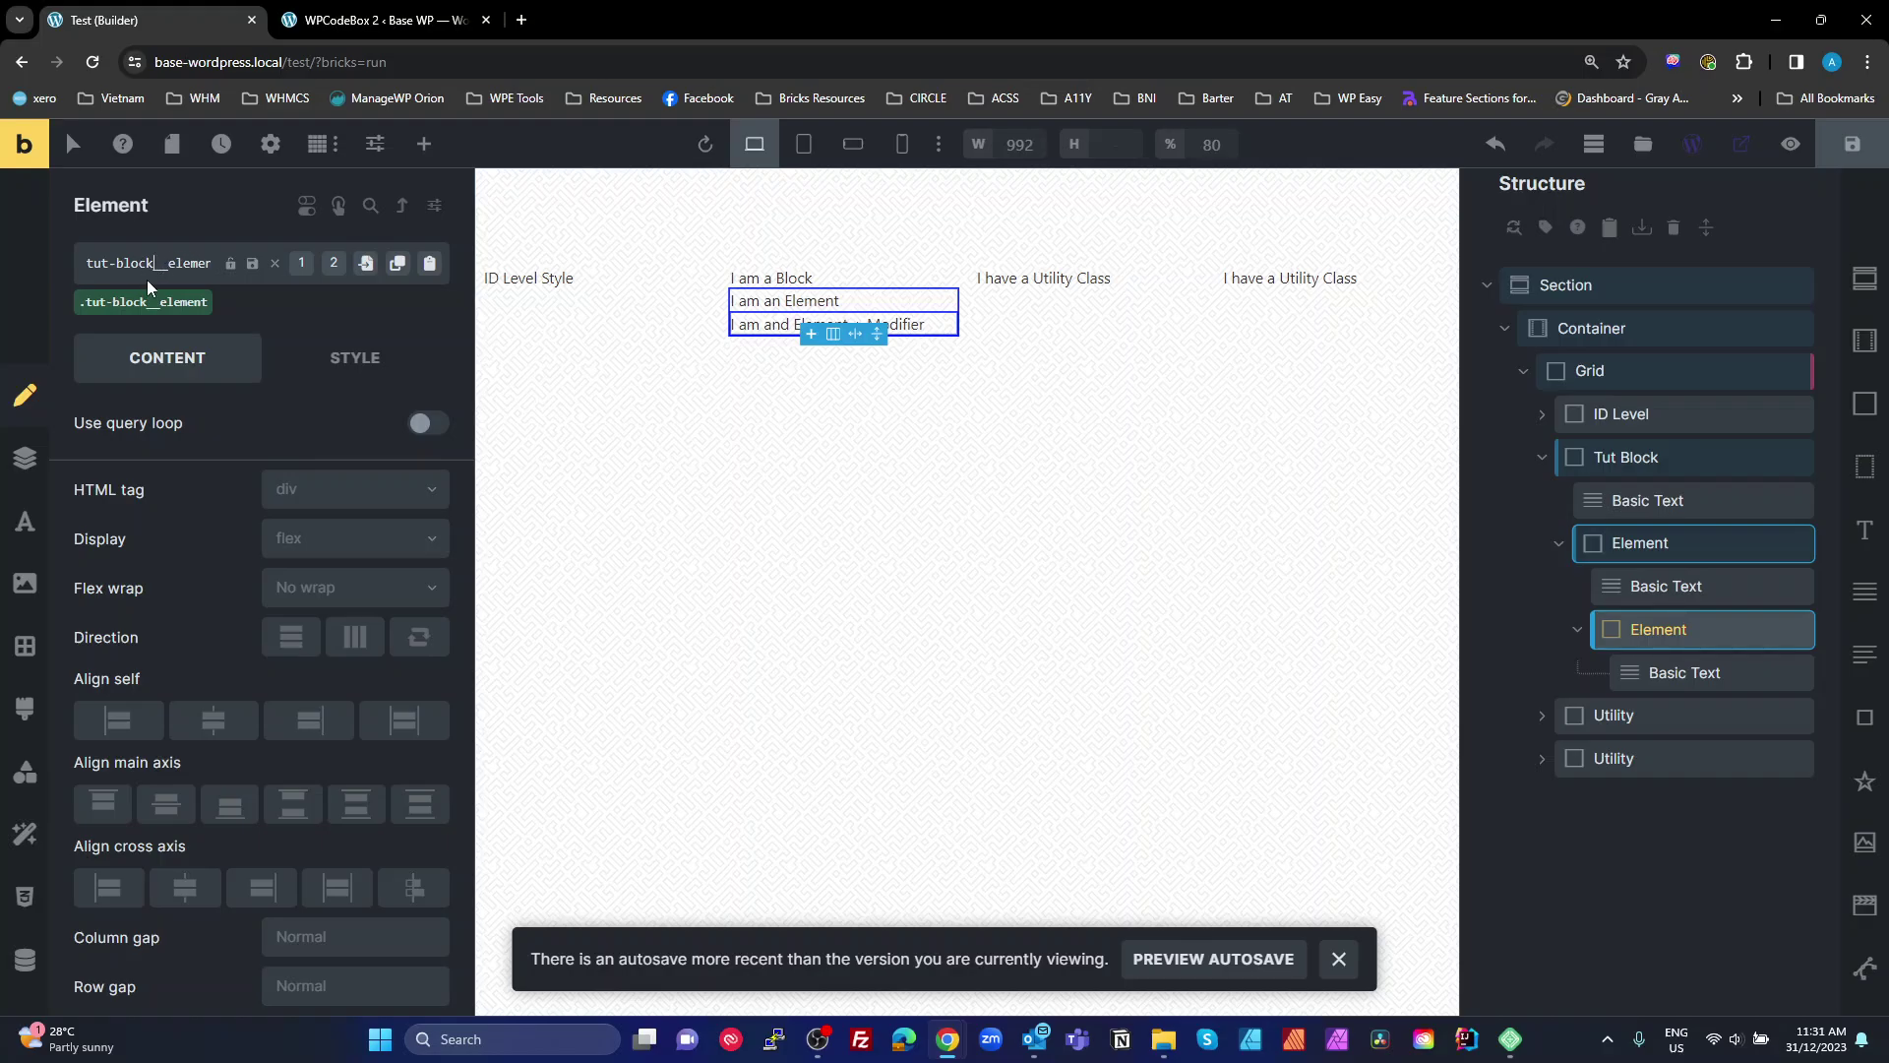
pyautogui.hotkey('ctrl', 'a')
pyautogui.hotkey('ctrl', 'c')
pyautogui.press('Escape')
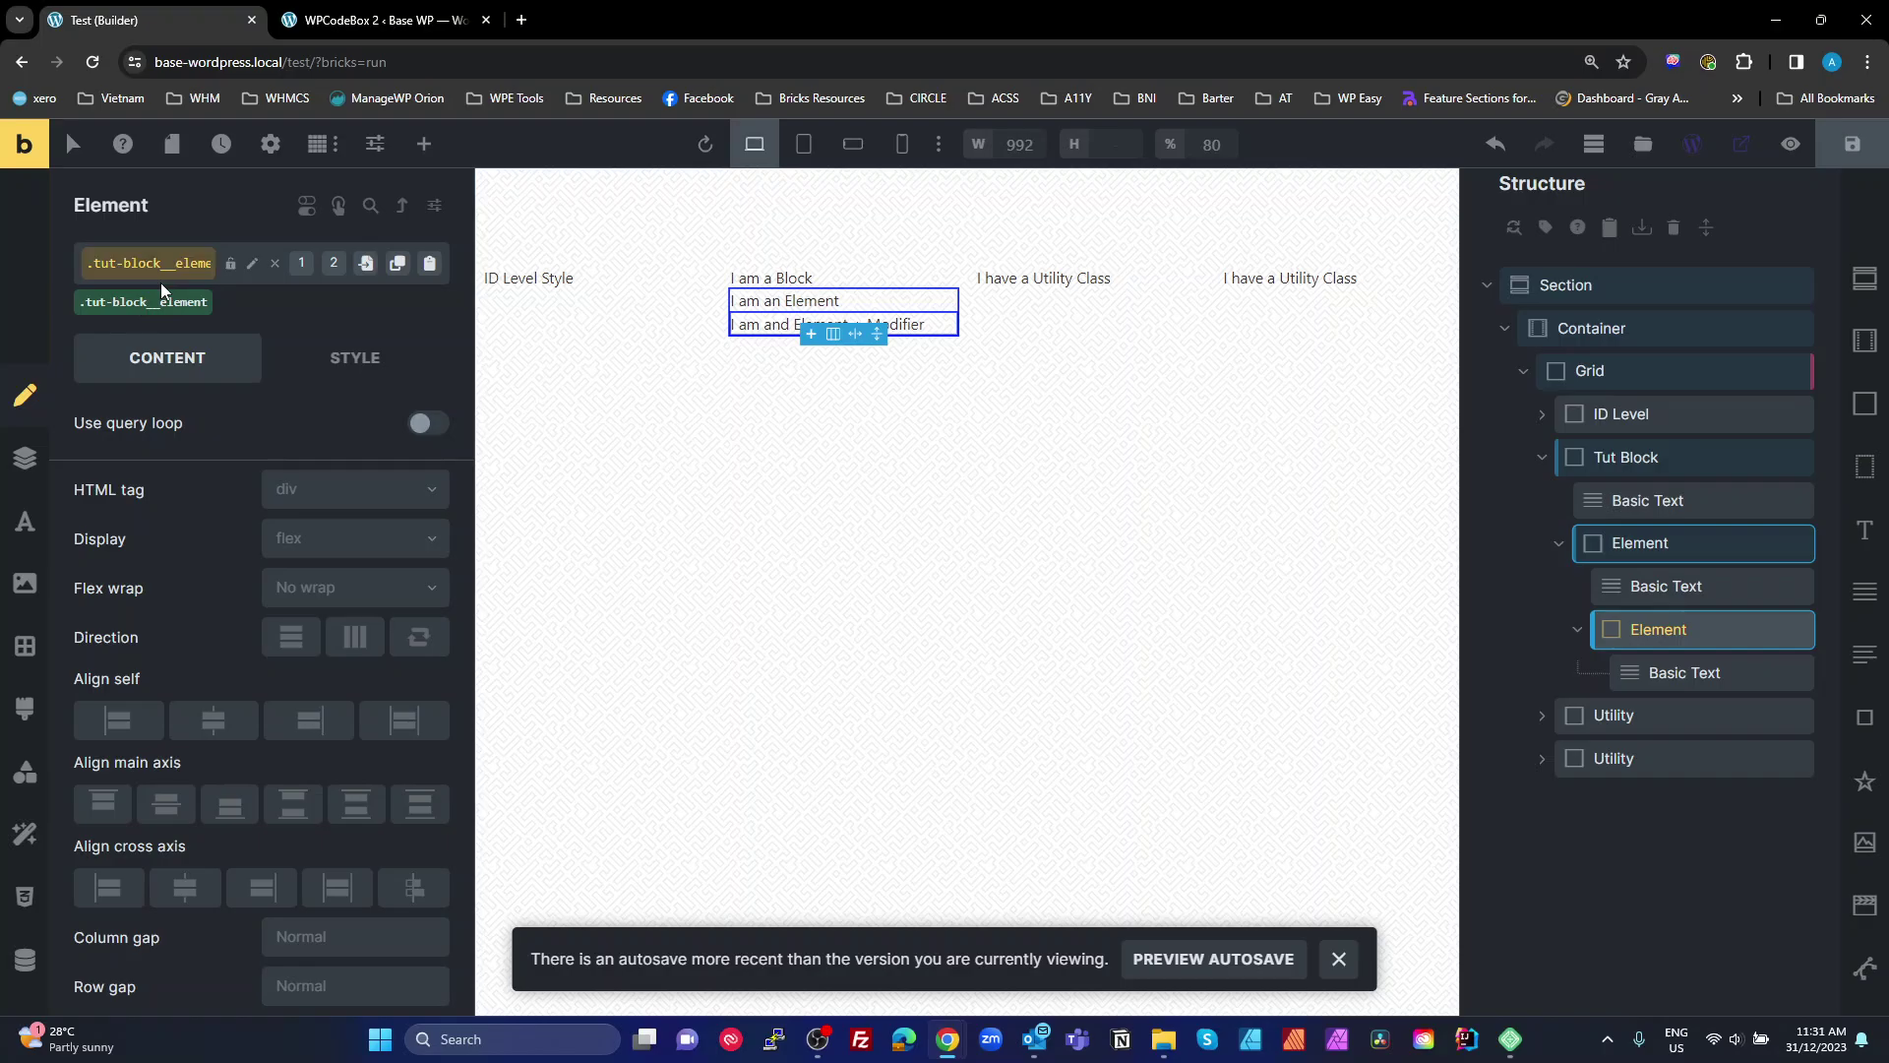
pyautogui.click(159, 269)
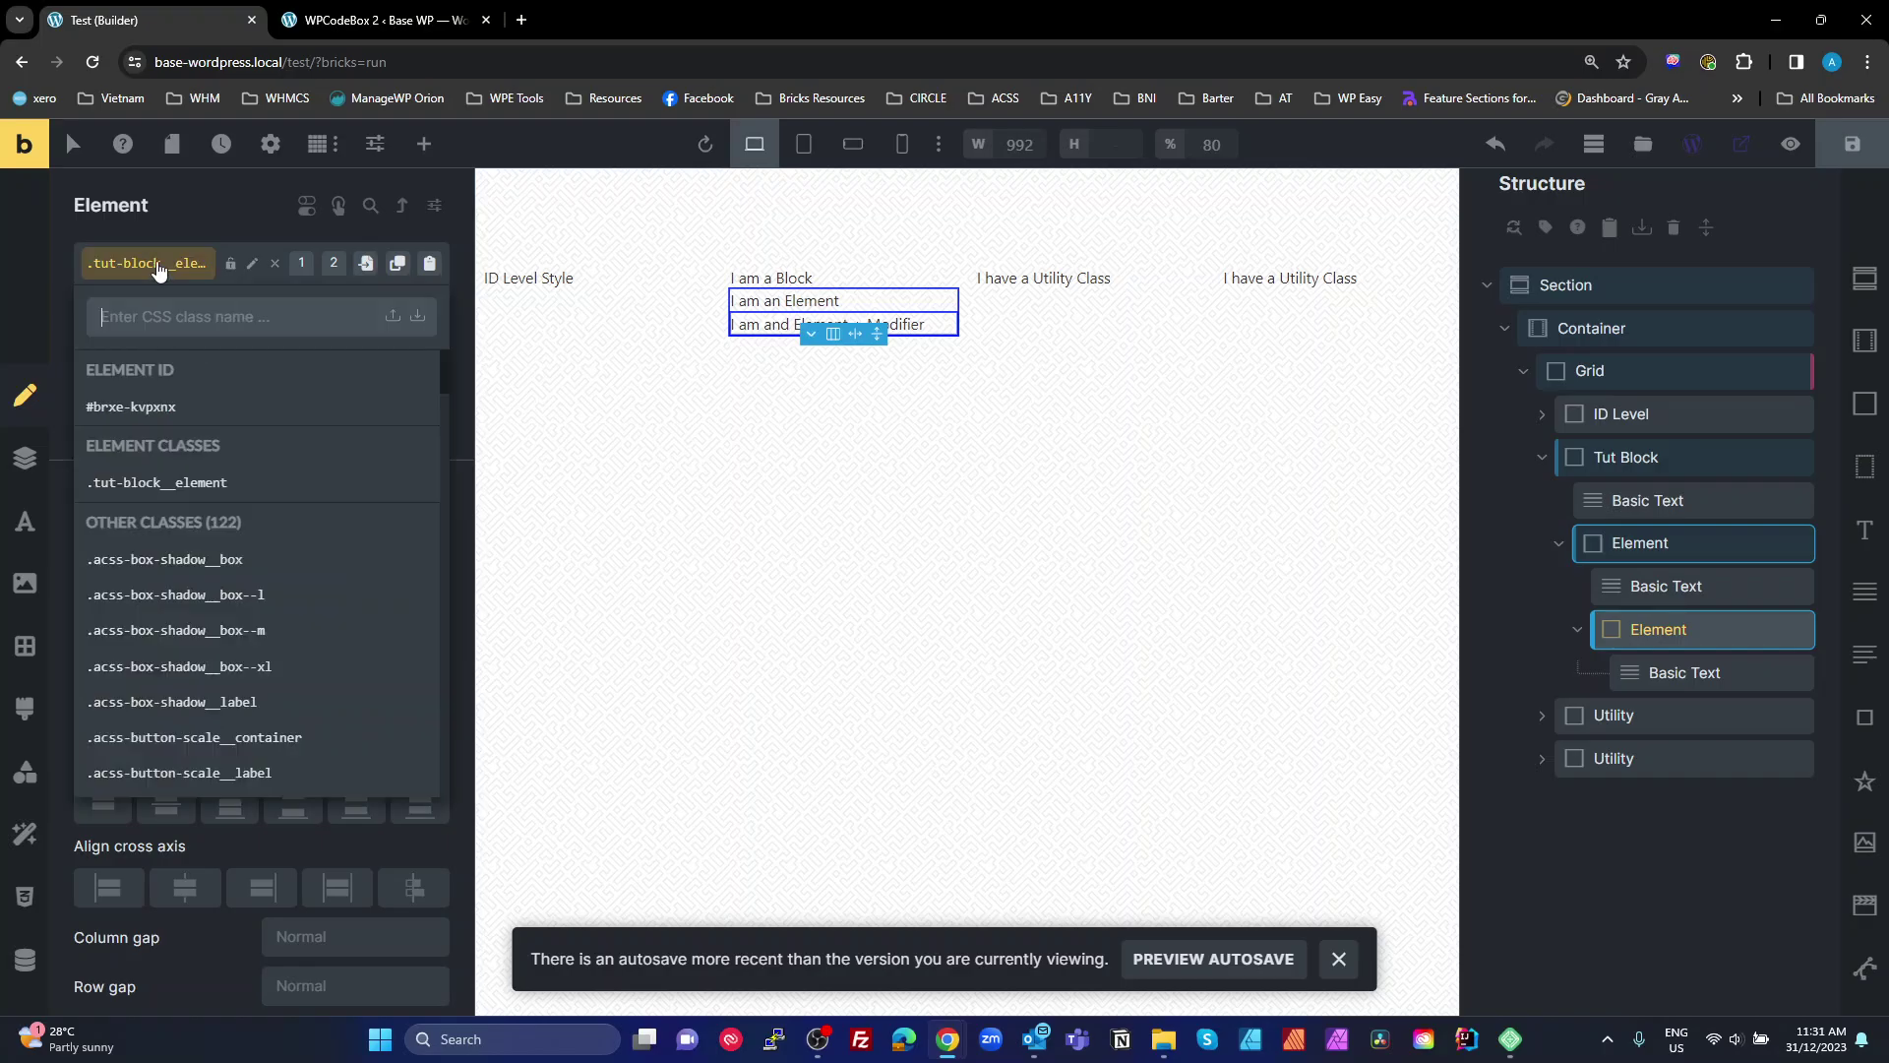
pyautogui.hotkey('ctrl', 'v')
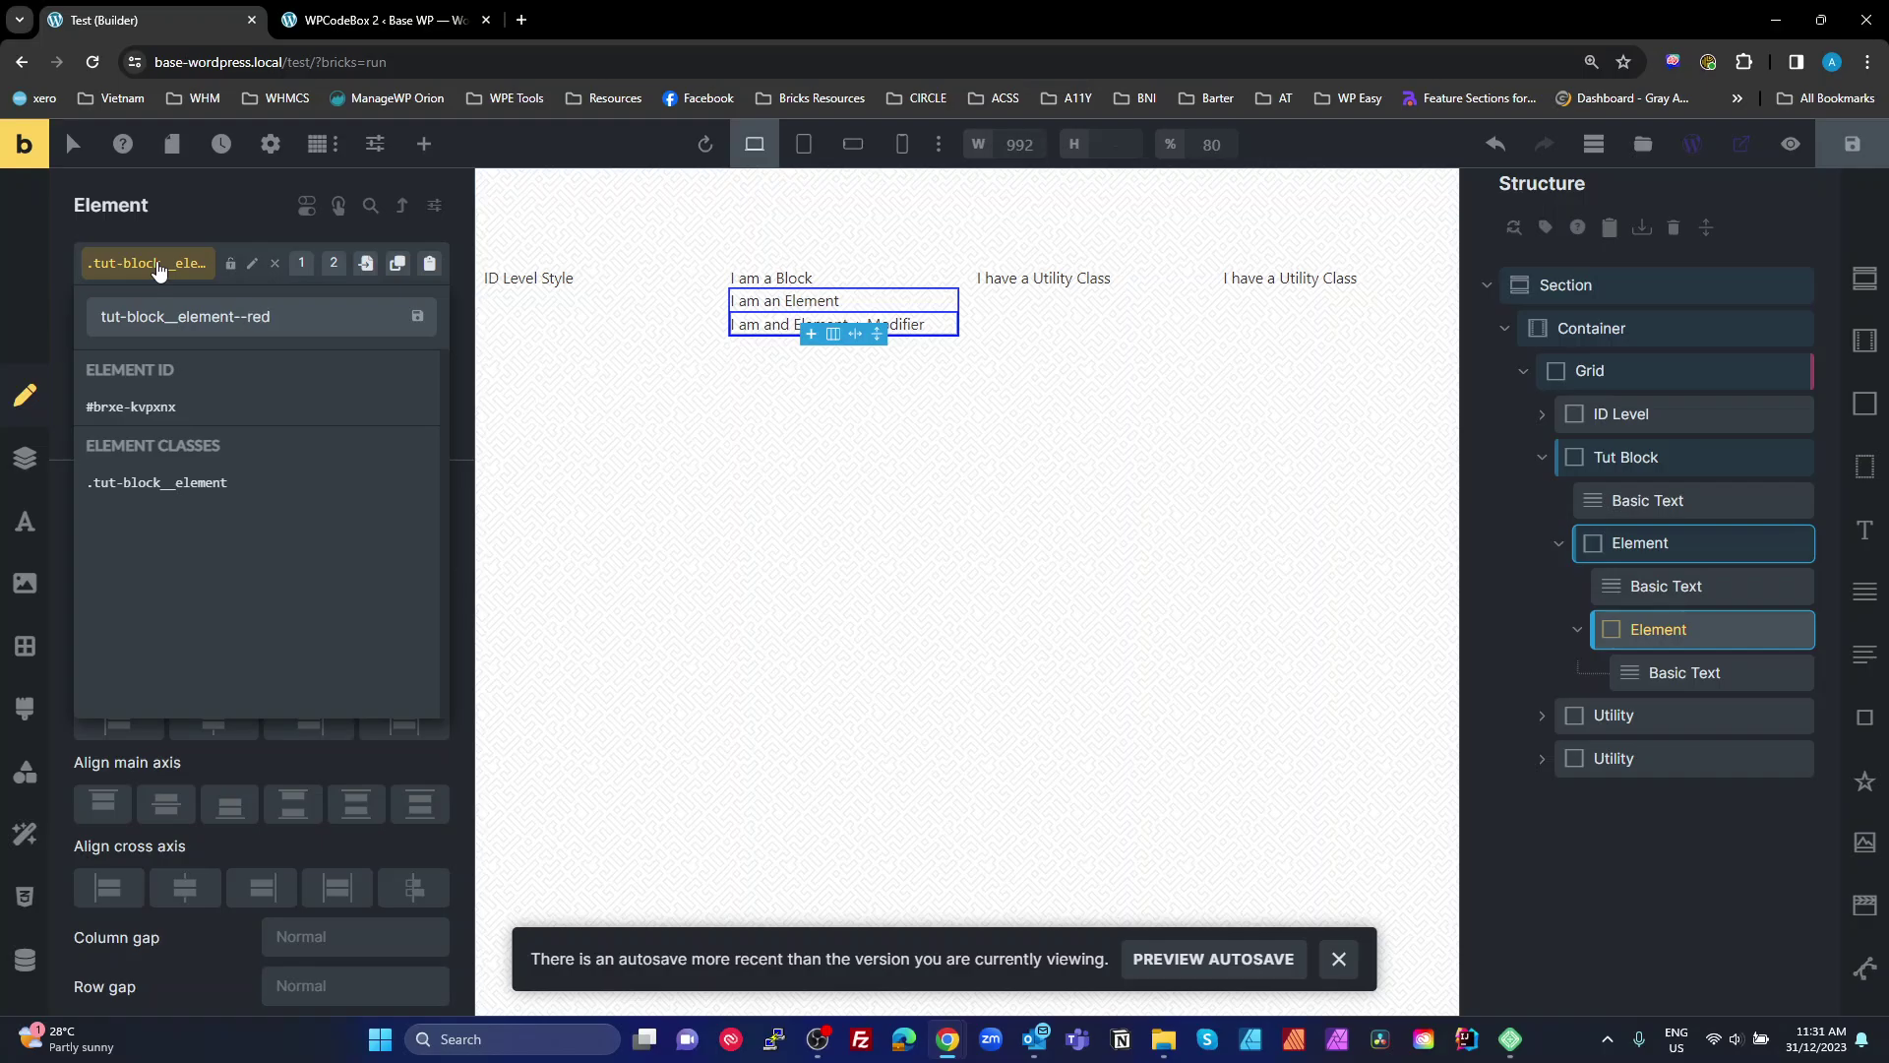
pyautogui.press('Return')
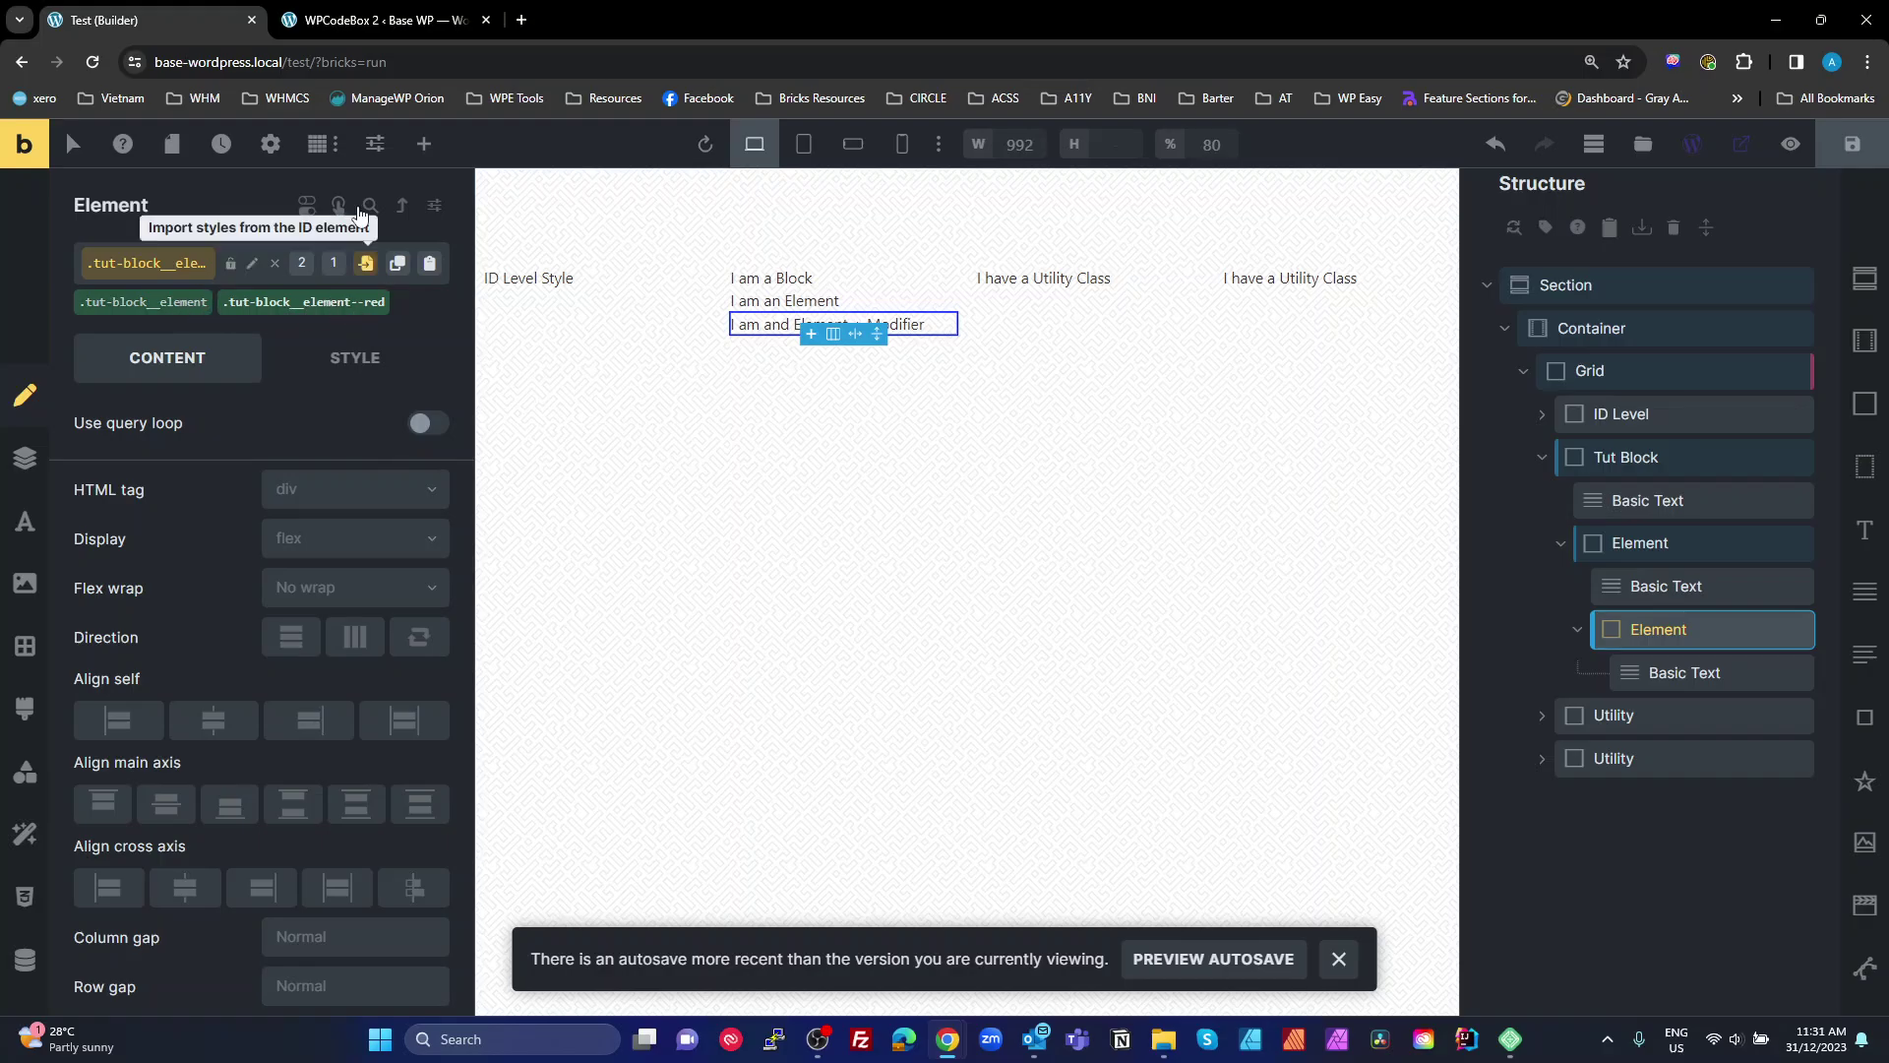
# Compare the .tut-block__element and .tut-block__element--red selectors in the WPCodeBox snippet, and return to the Bricks builder.
pyautogui.click(374, 19)
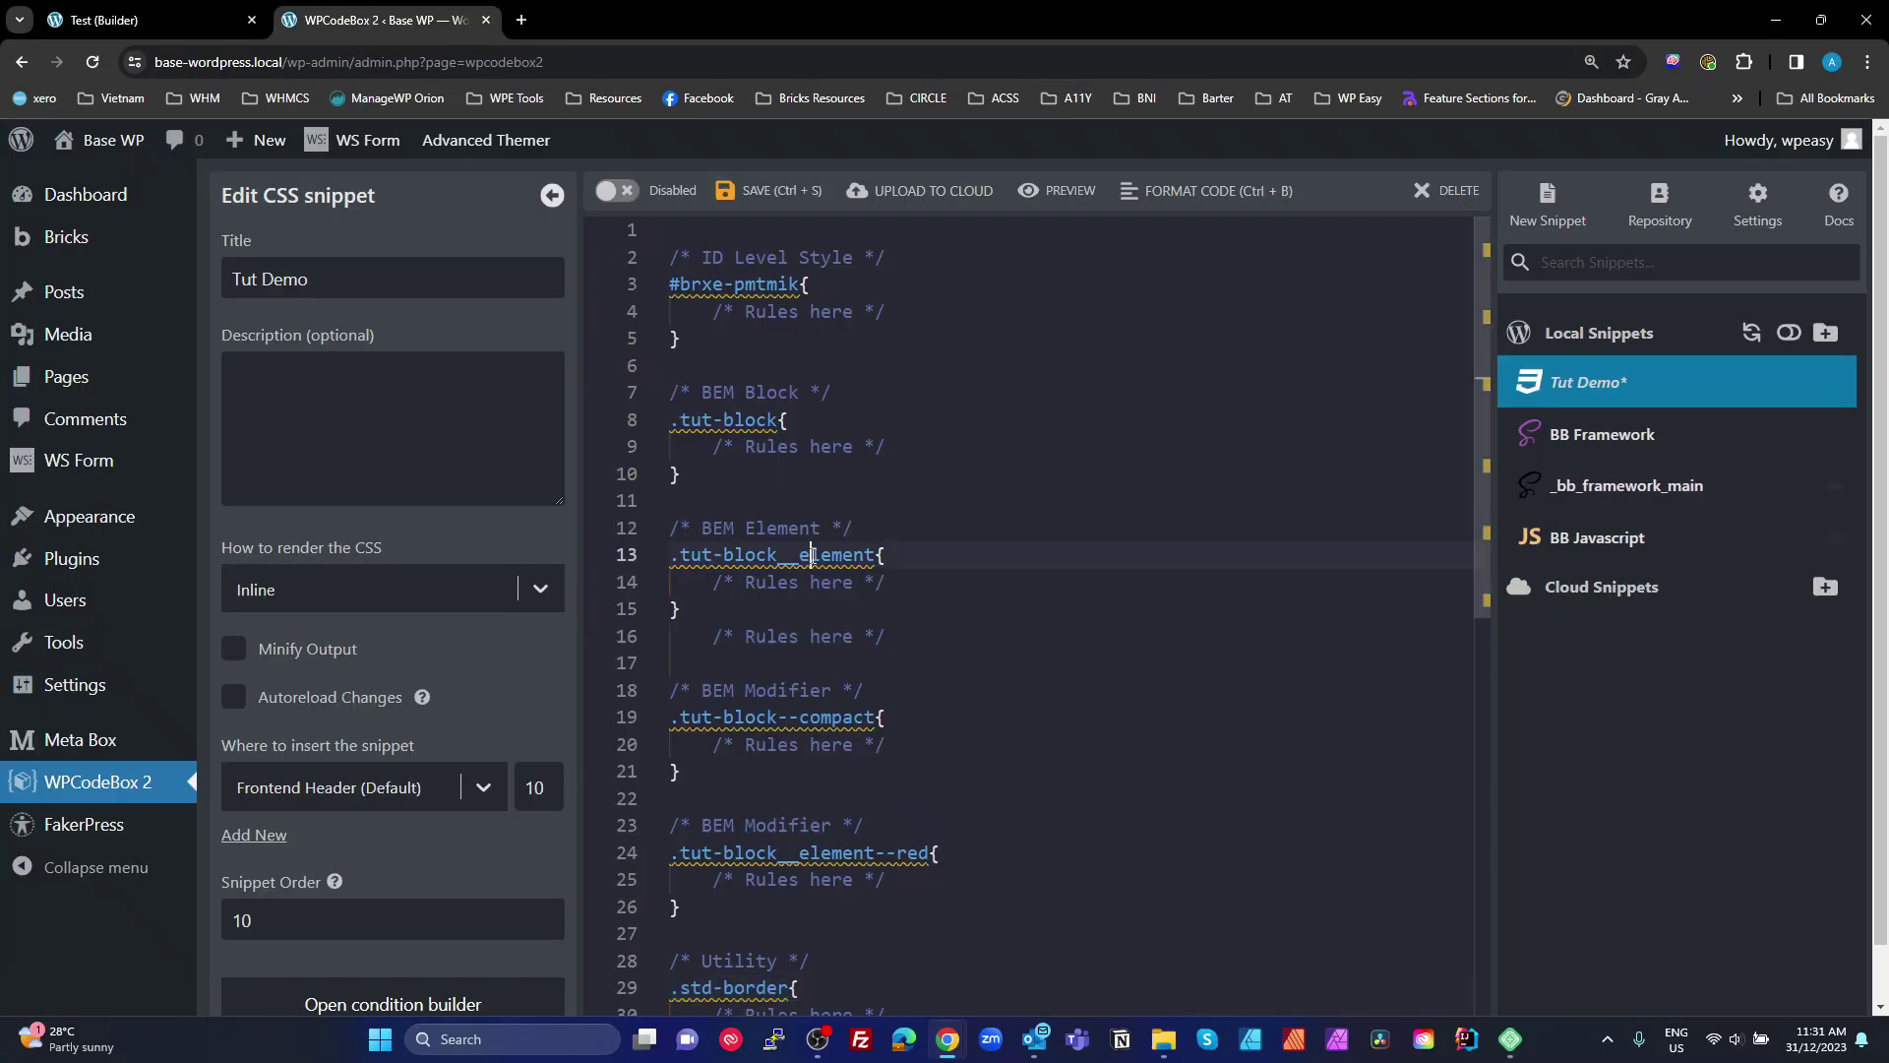
pyautogui.doubleClick(813, 555)
pyautogui.doubleClick(843, 852)
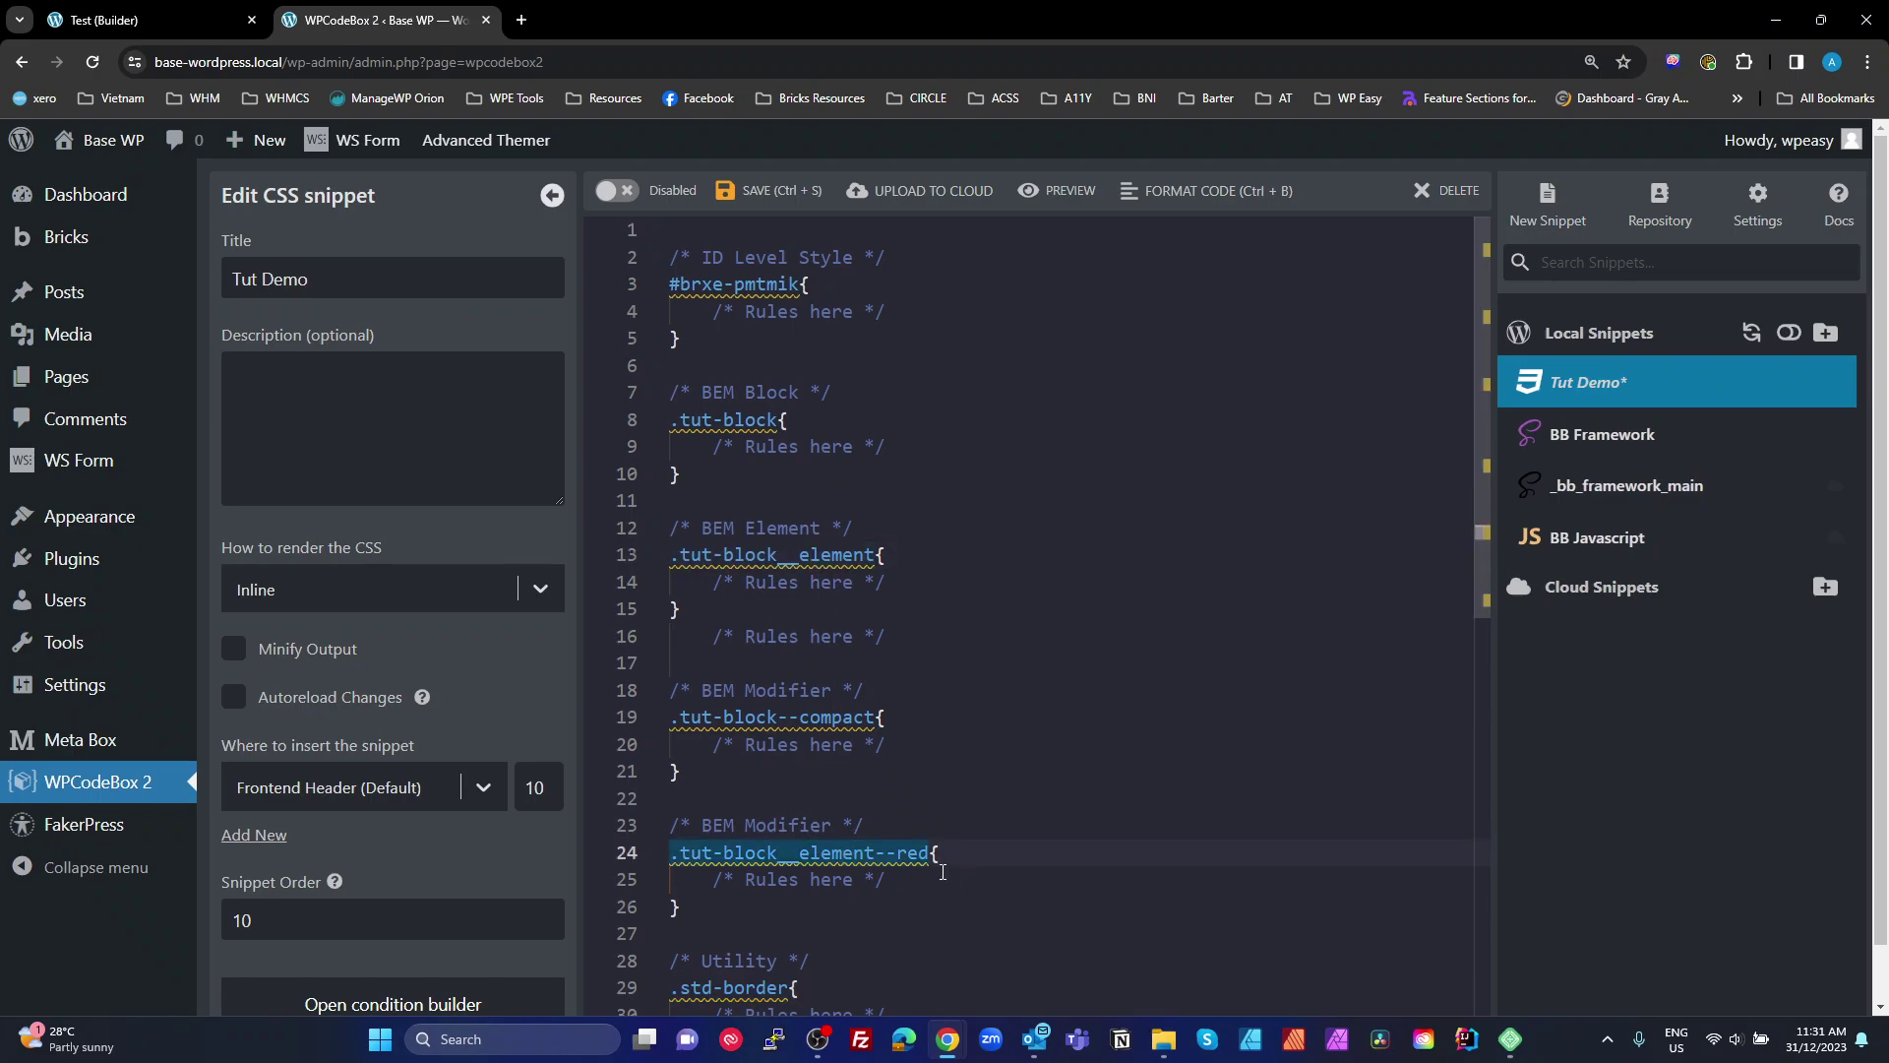
pyautogui.click(166, 20)
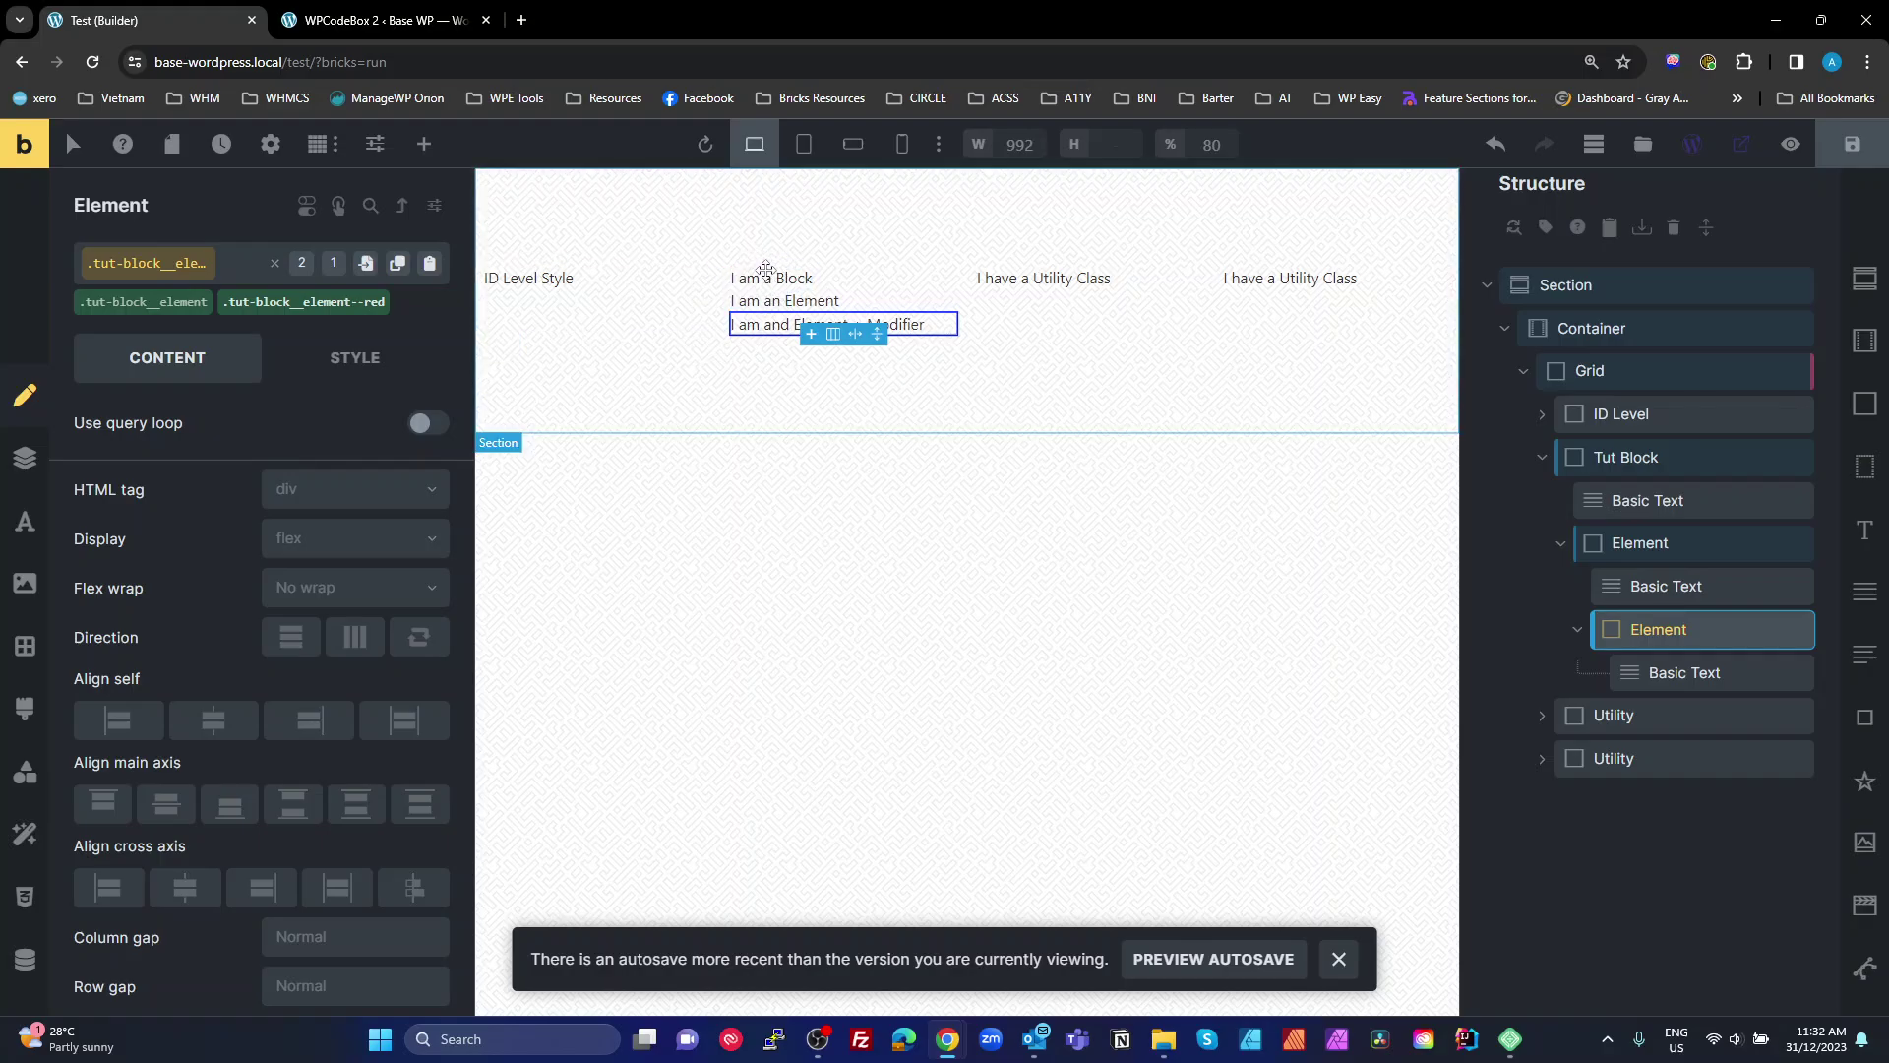
# Copy the class name std-border from the WPCodeBox snippet and add it as a class to the first Utility block in Bricks.
pyautogui.click(1623, 852)
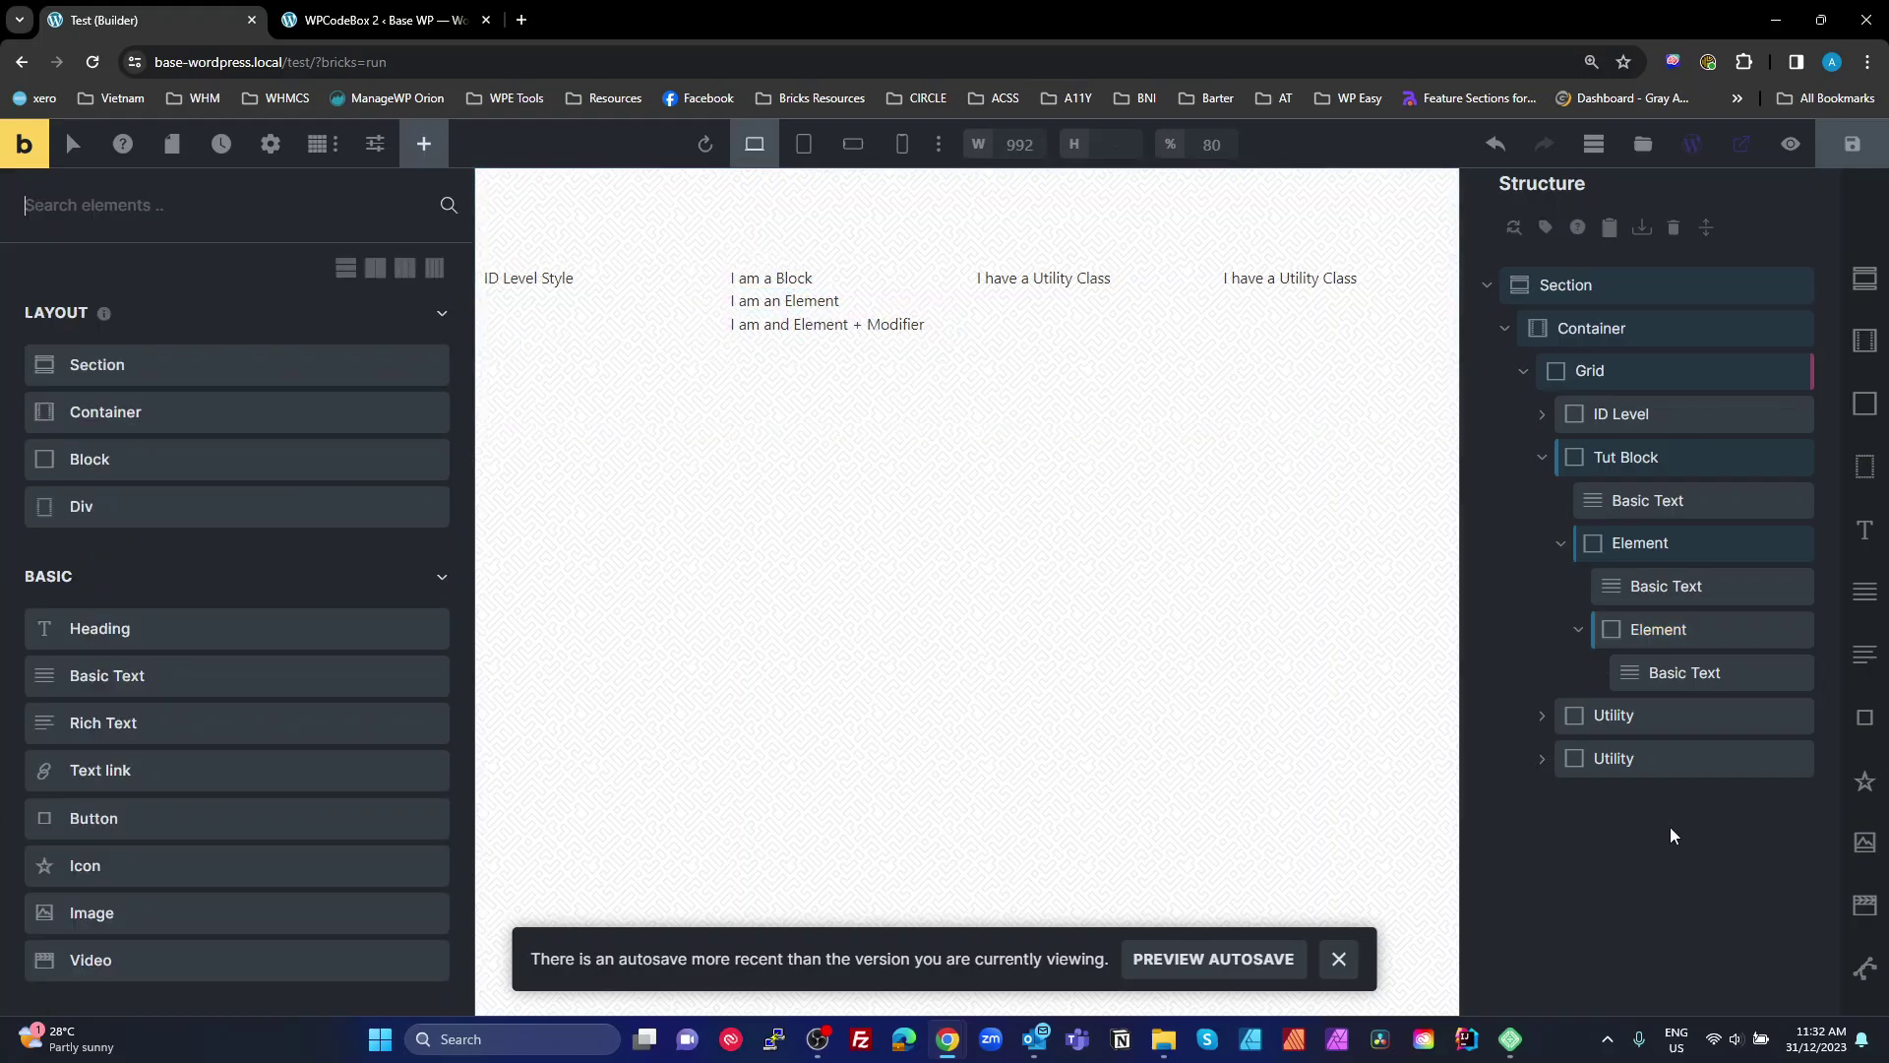
pyautogui.click(1625, 714)
pyautogui.click(433, 19)
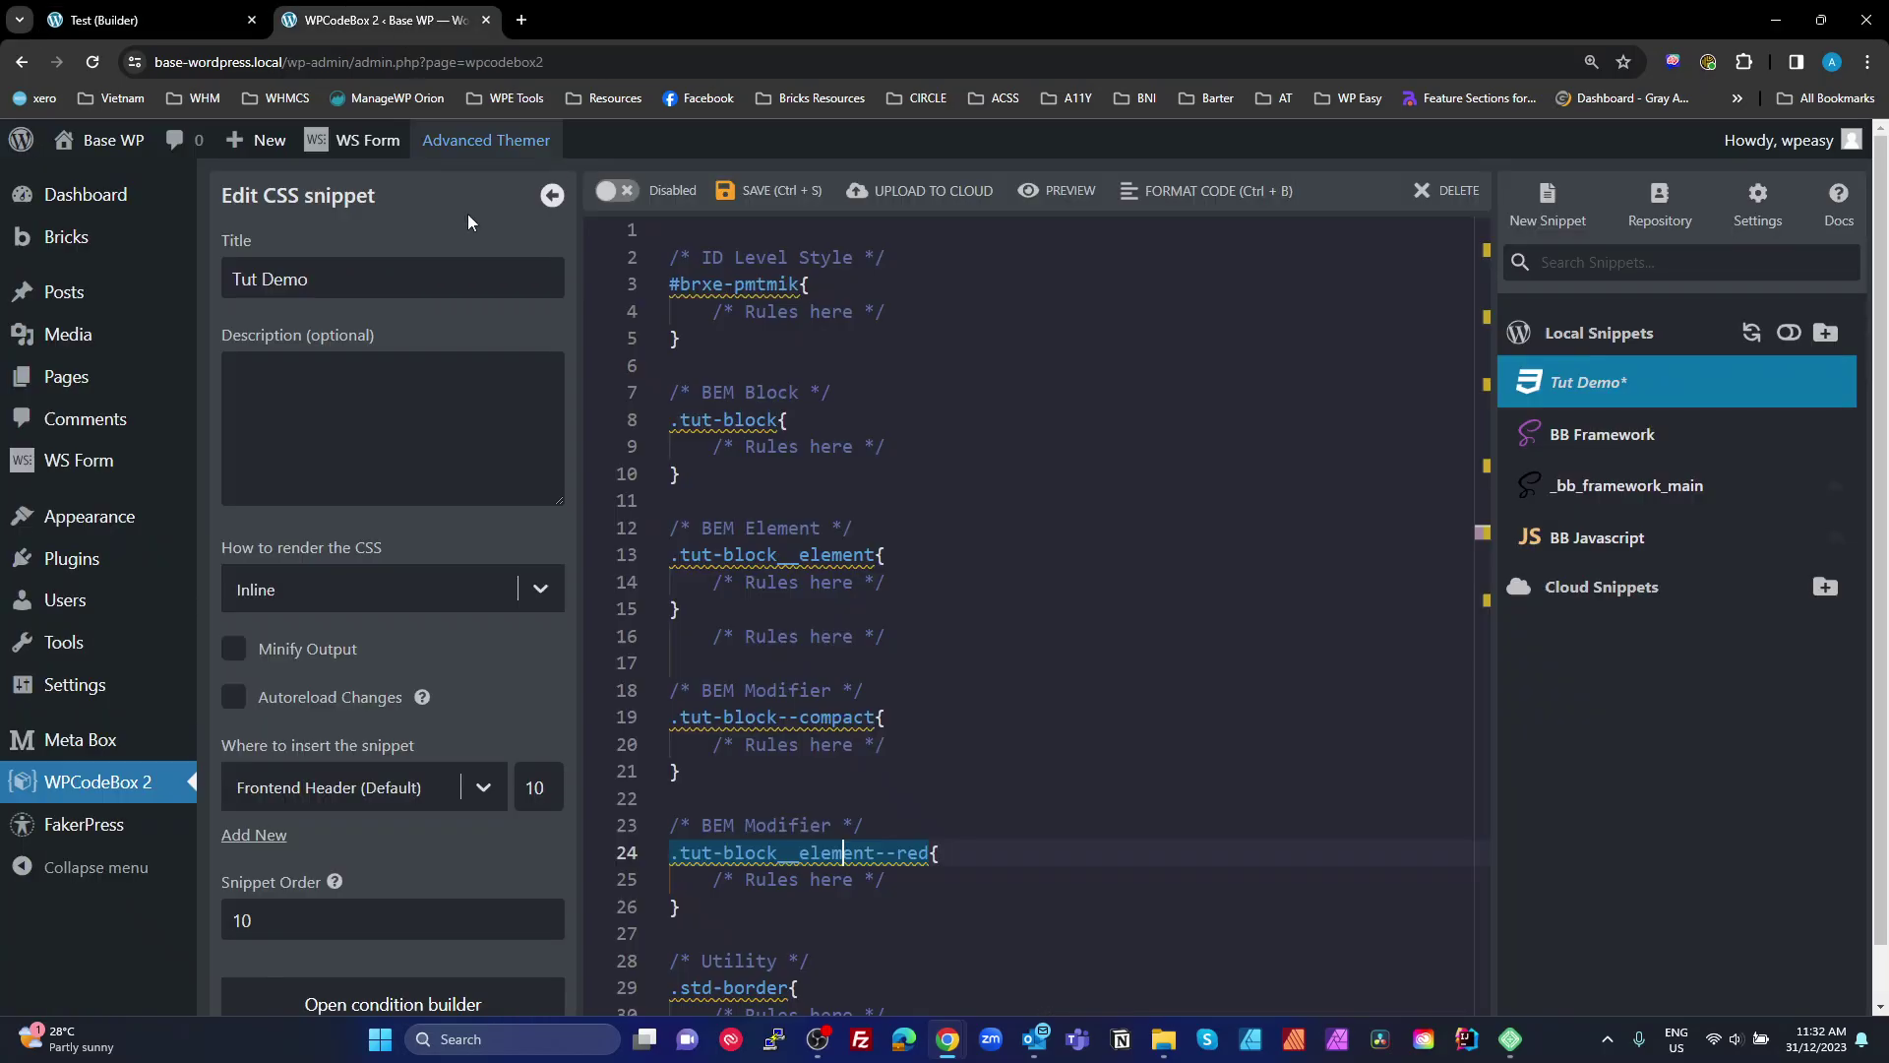
pyautogui.scroll(-1, 851, 943)
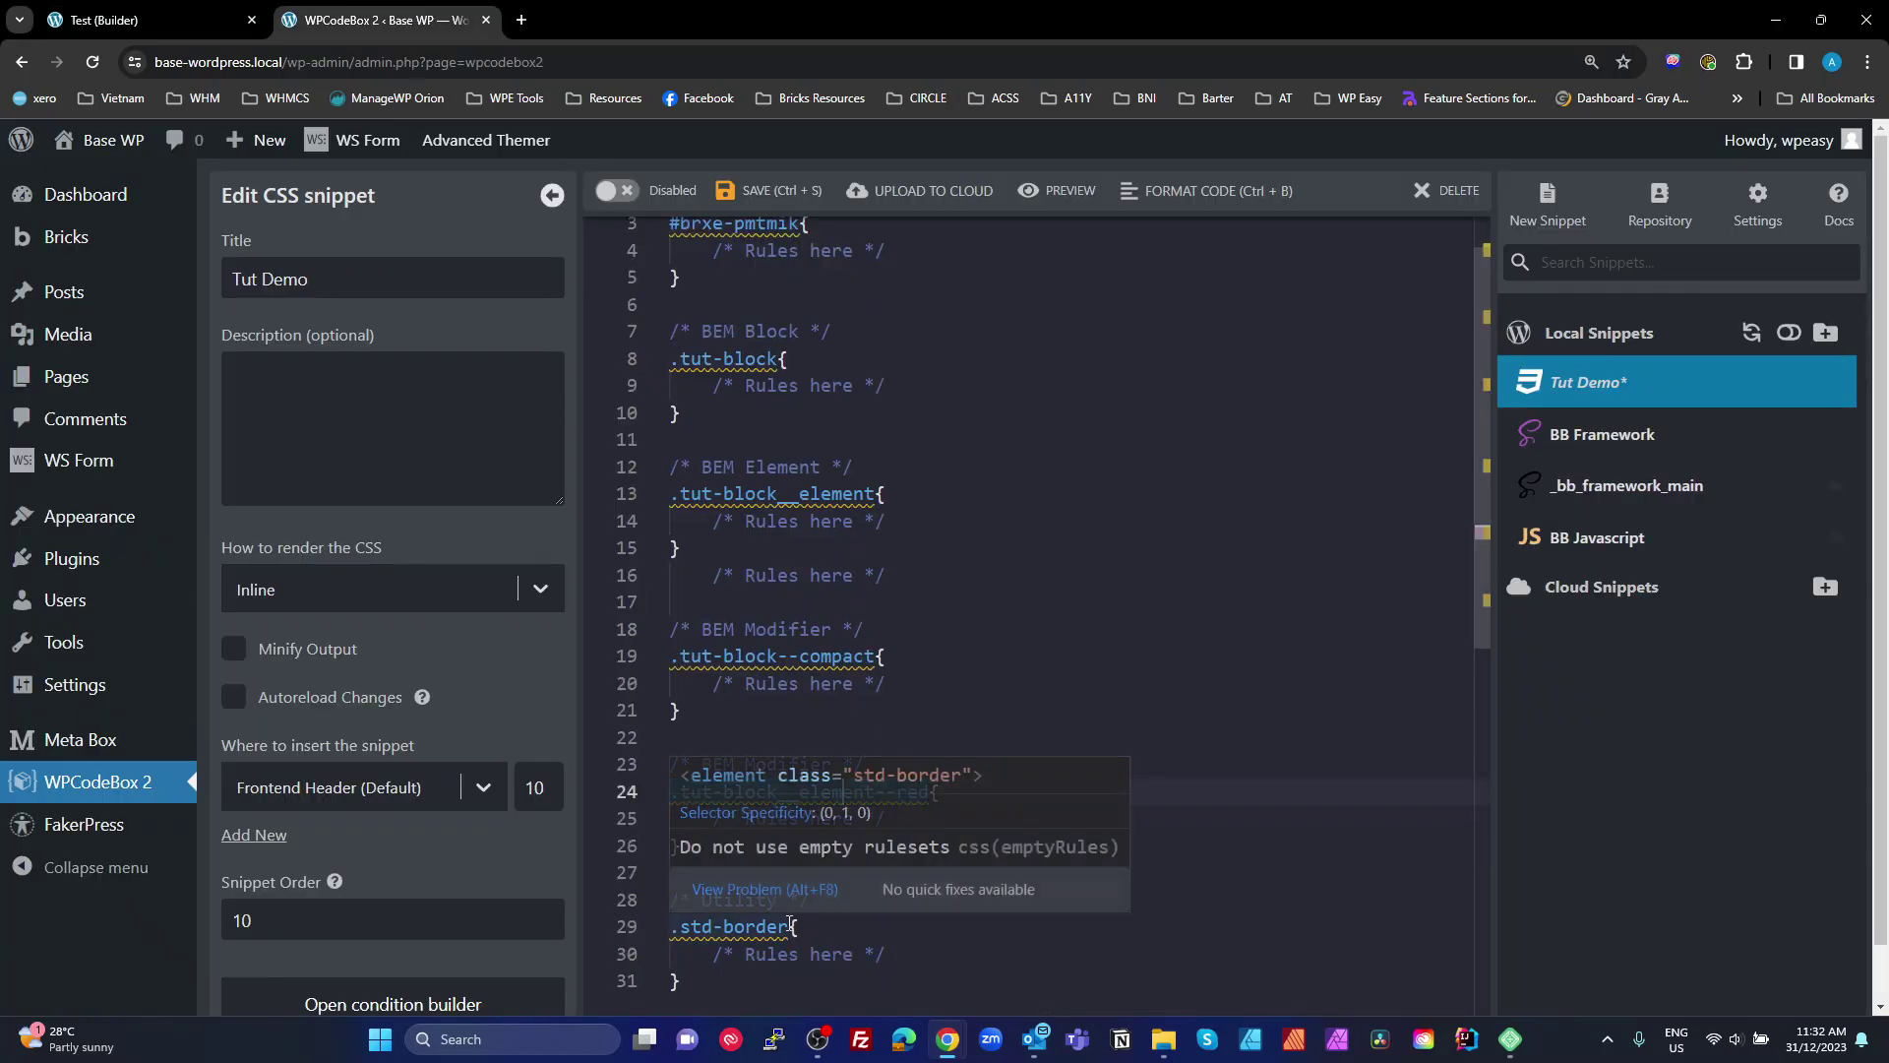
pyautogui.moveTo(795, 926); pyautogui.dragTo(682, 933)
pyautogui.hotkey('ctrl', 'c')
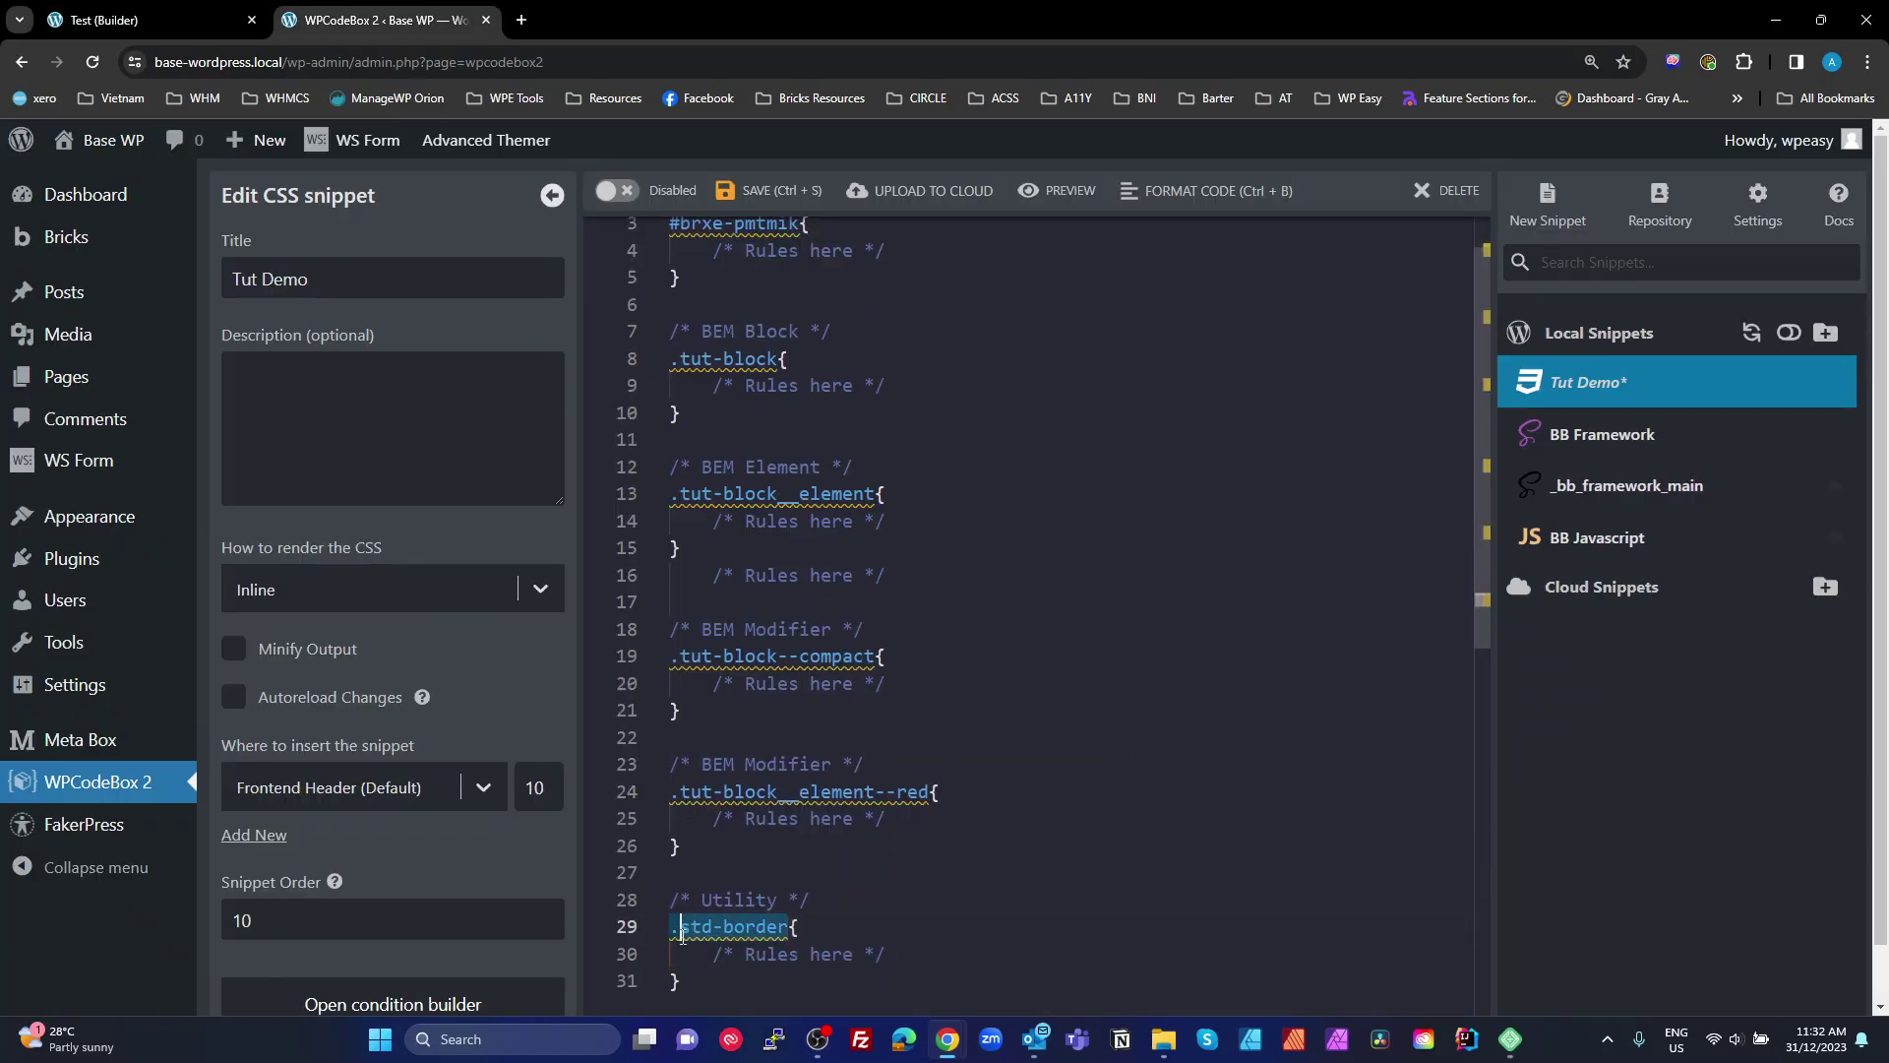
pyautogui.click(156, 19)
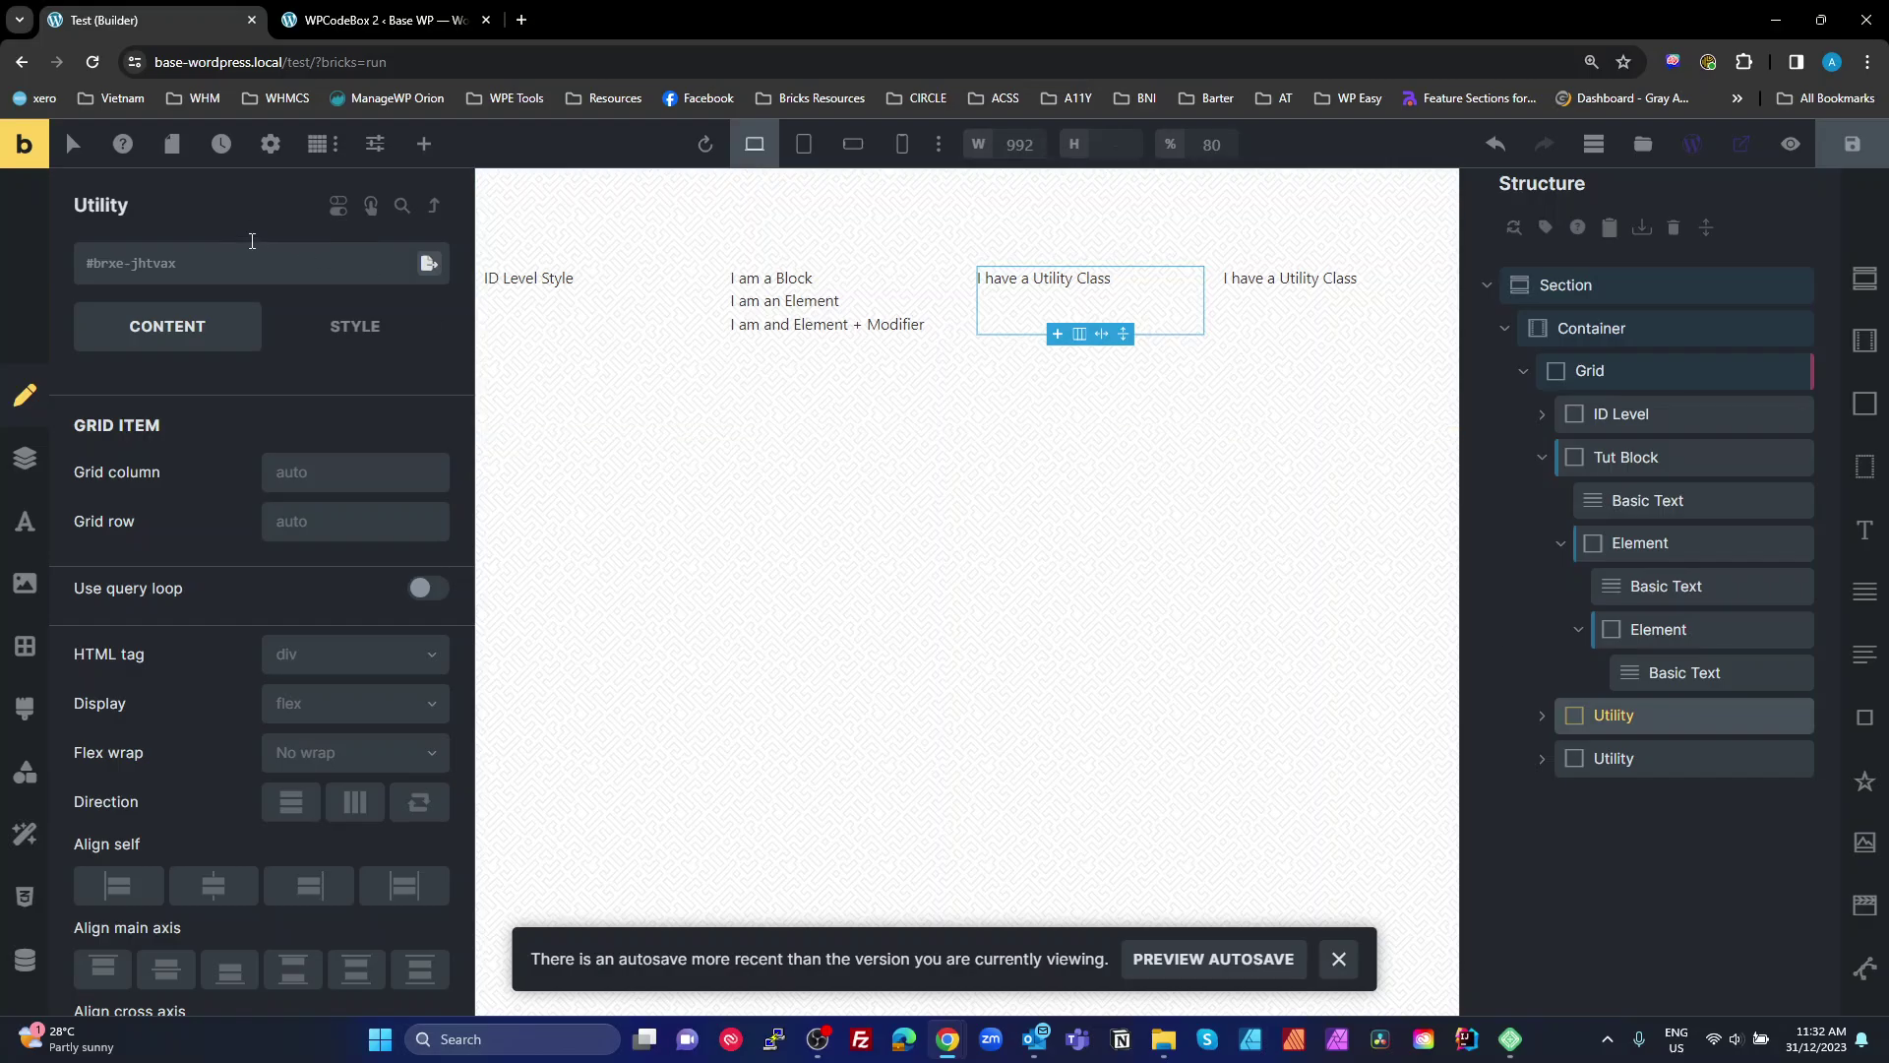
pyautogui.click(221, 261)
pyautogui.hotkey('ctrl', 'v')
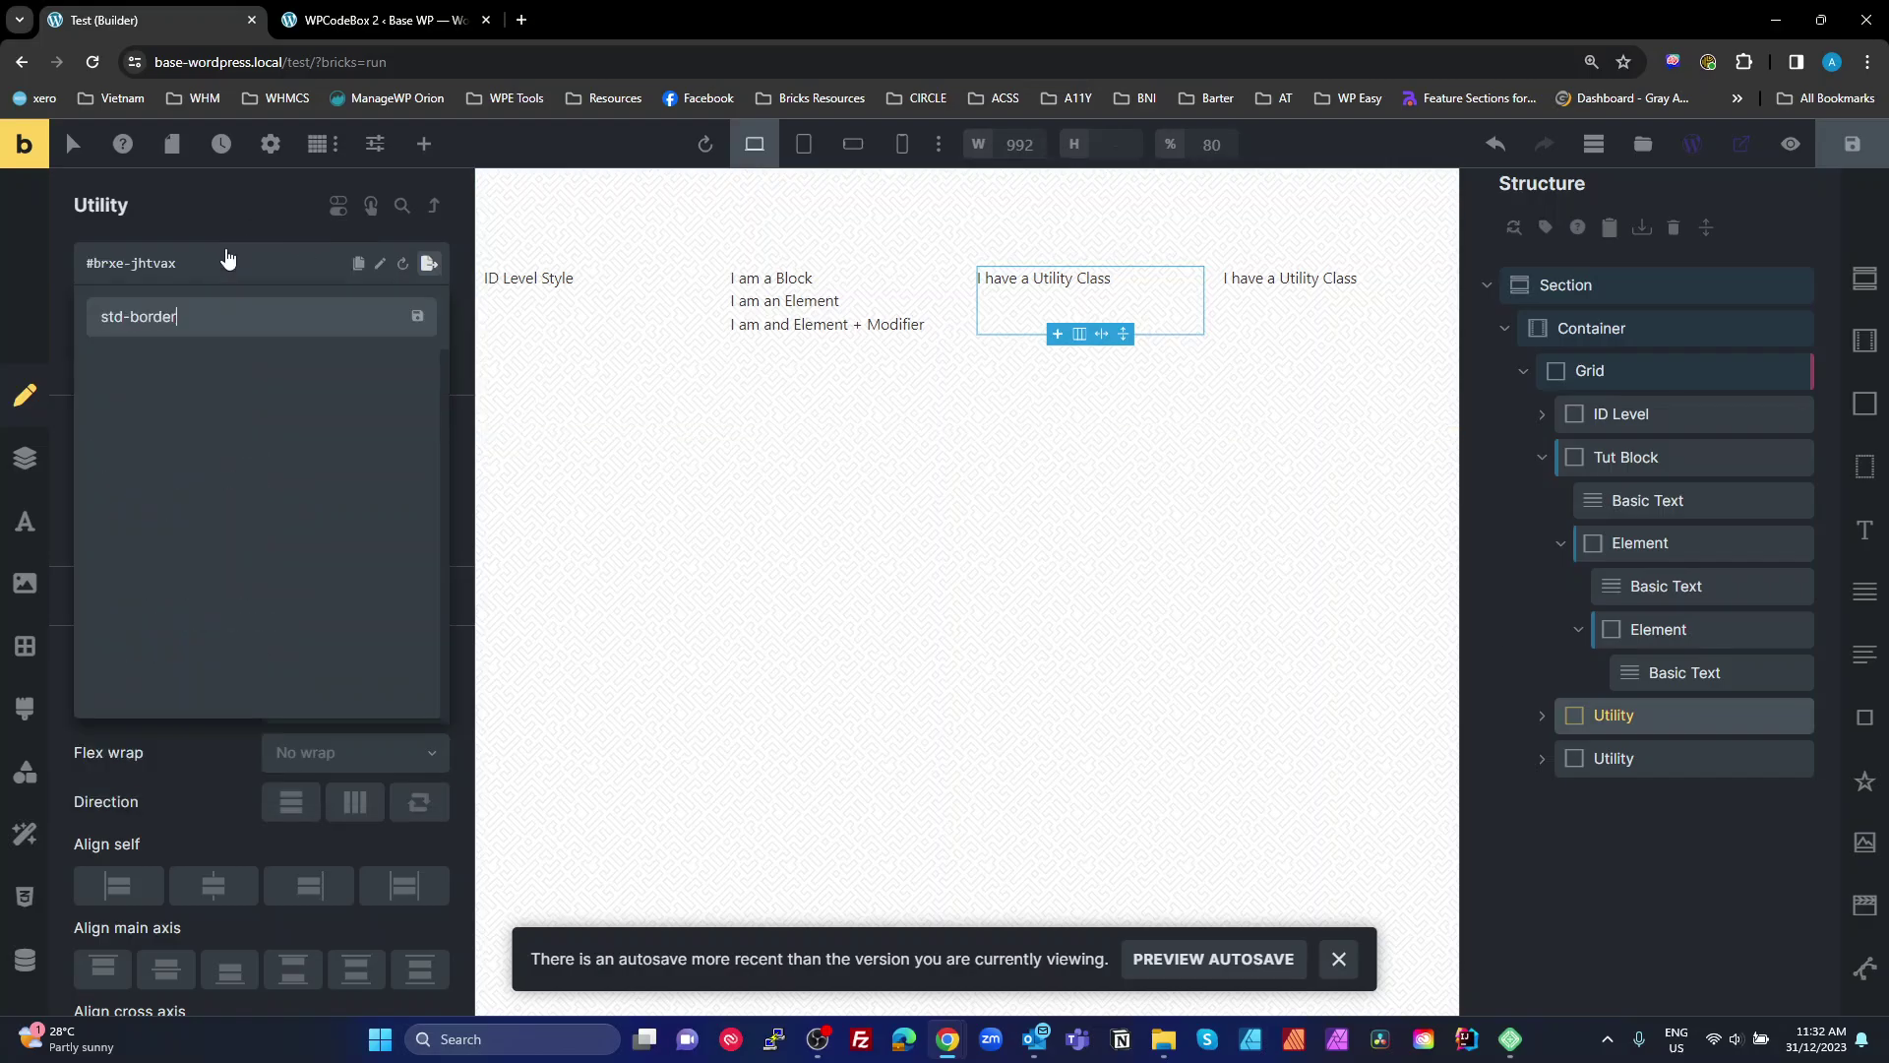
pyautogui.press('Return')
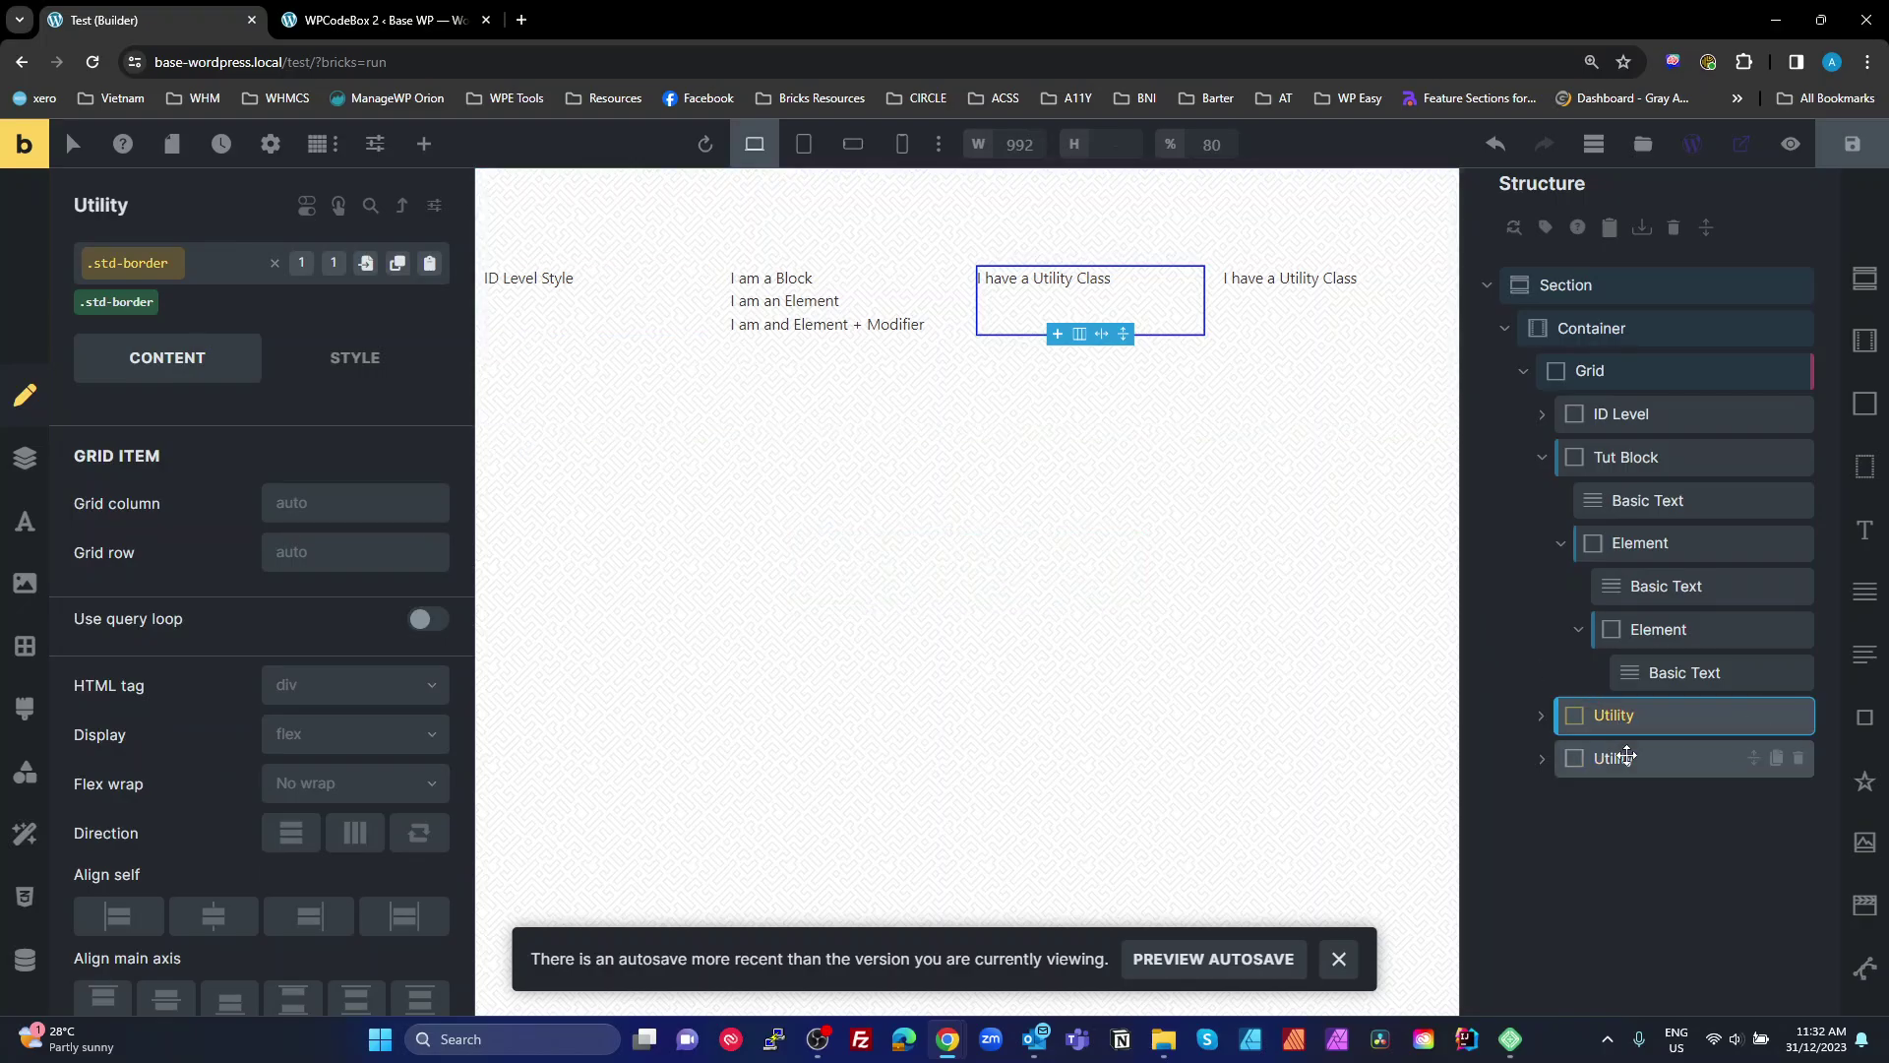
# Assign the existing .std-border class to the second Utility block.
pyautogui.click(1610, 757)
pyautogui.click(202, 263)
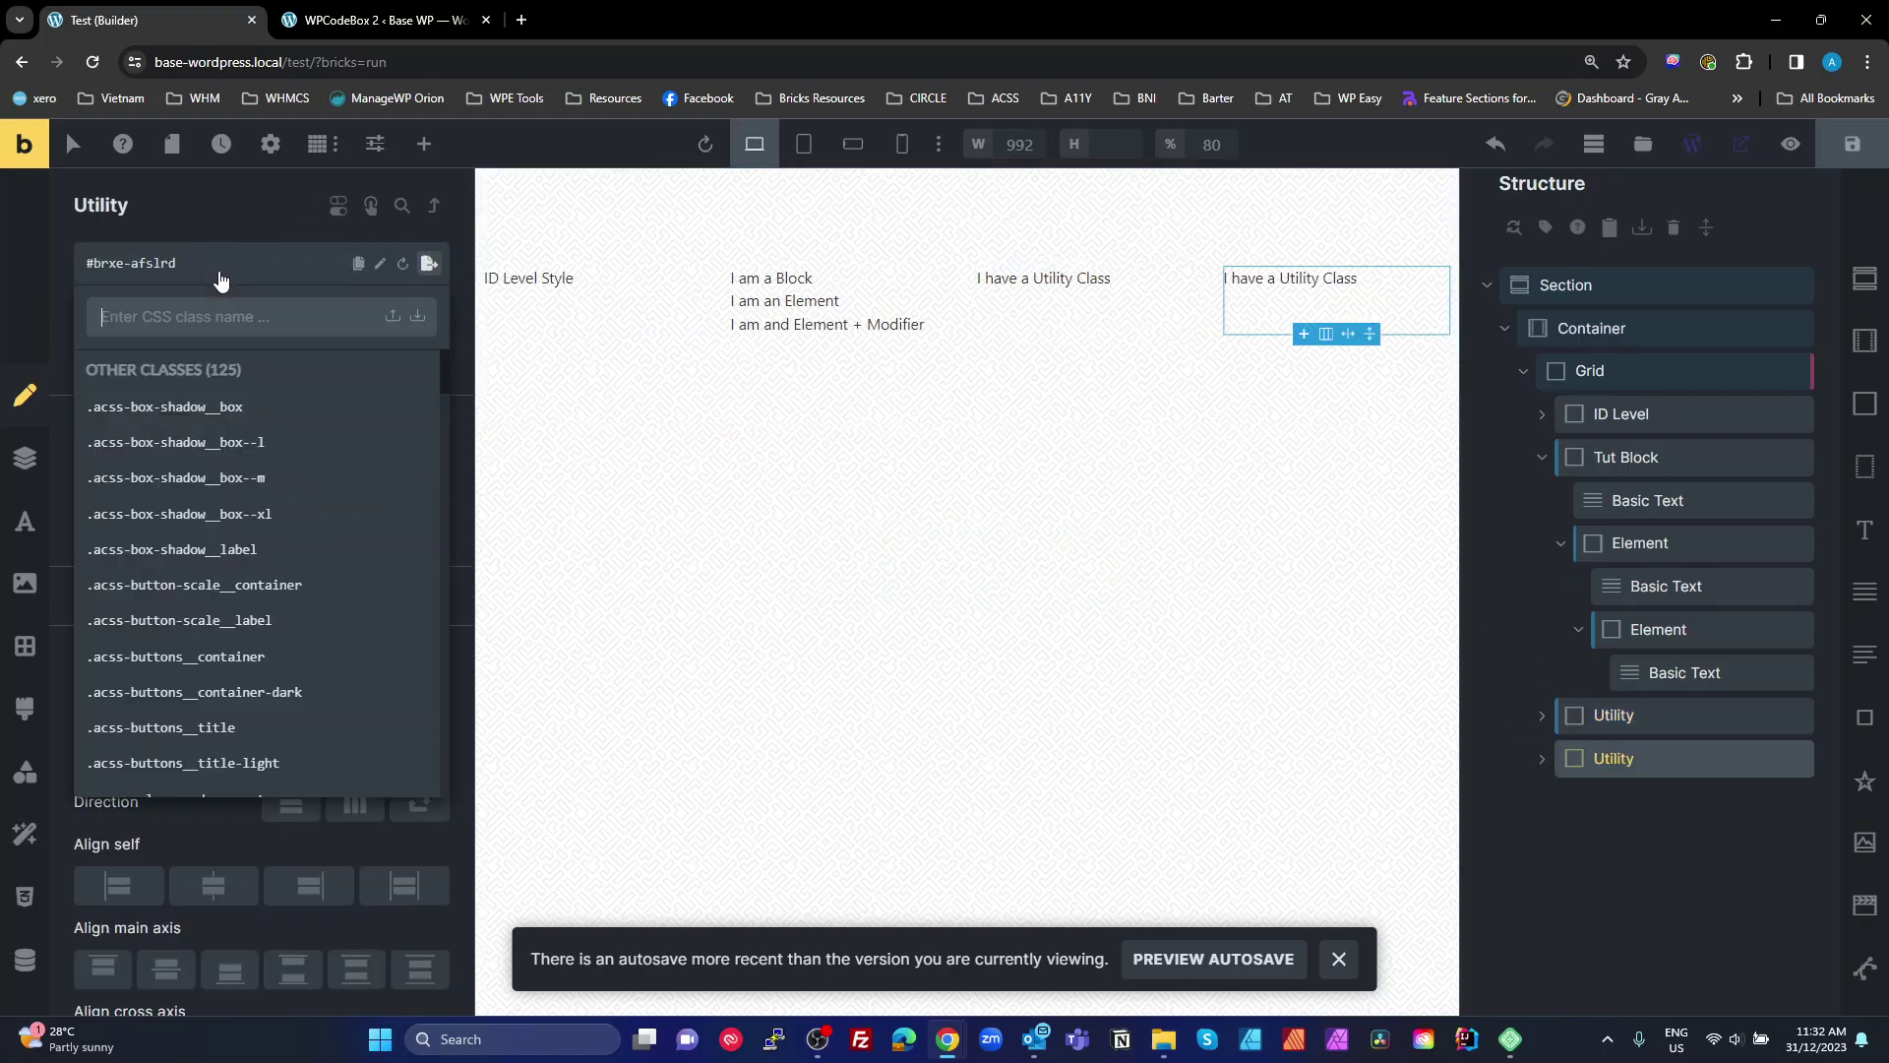
pyautogui.write('std')
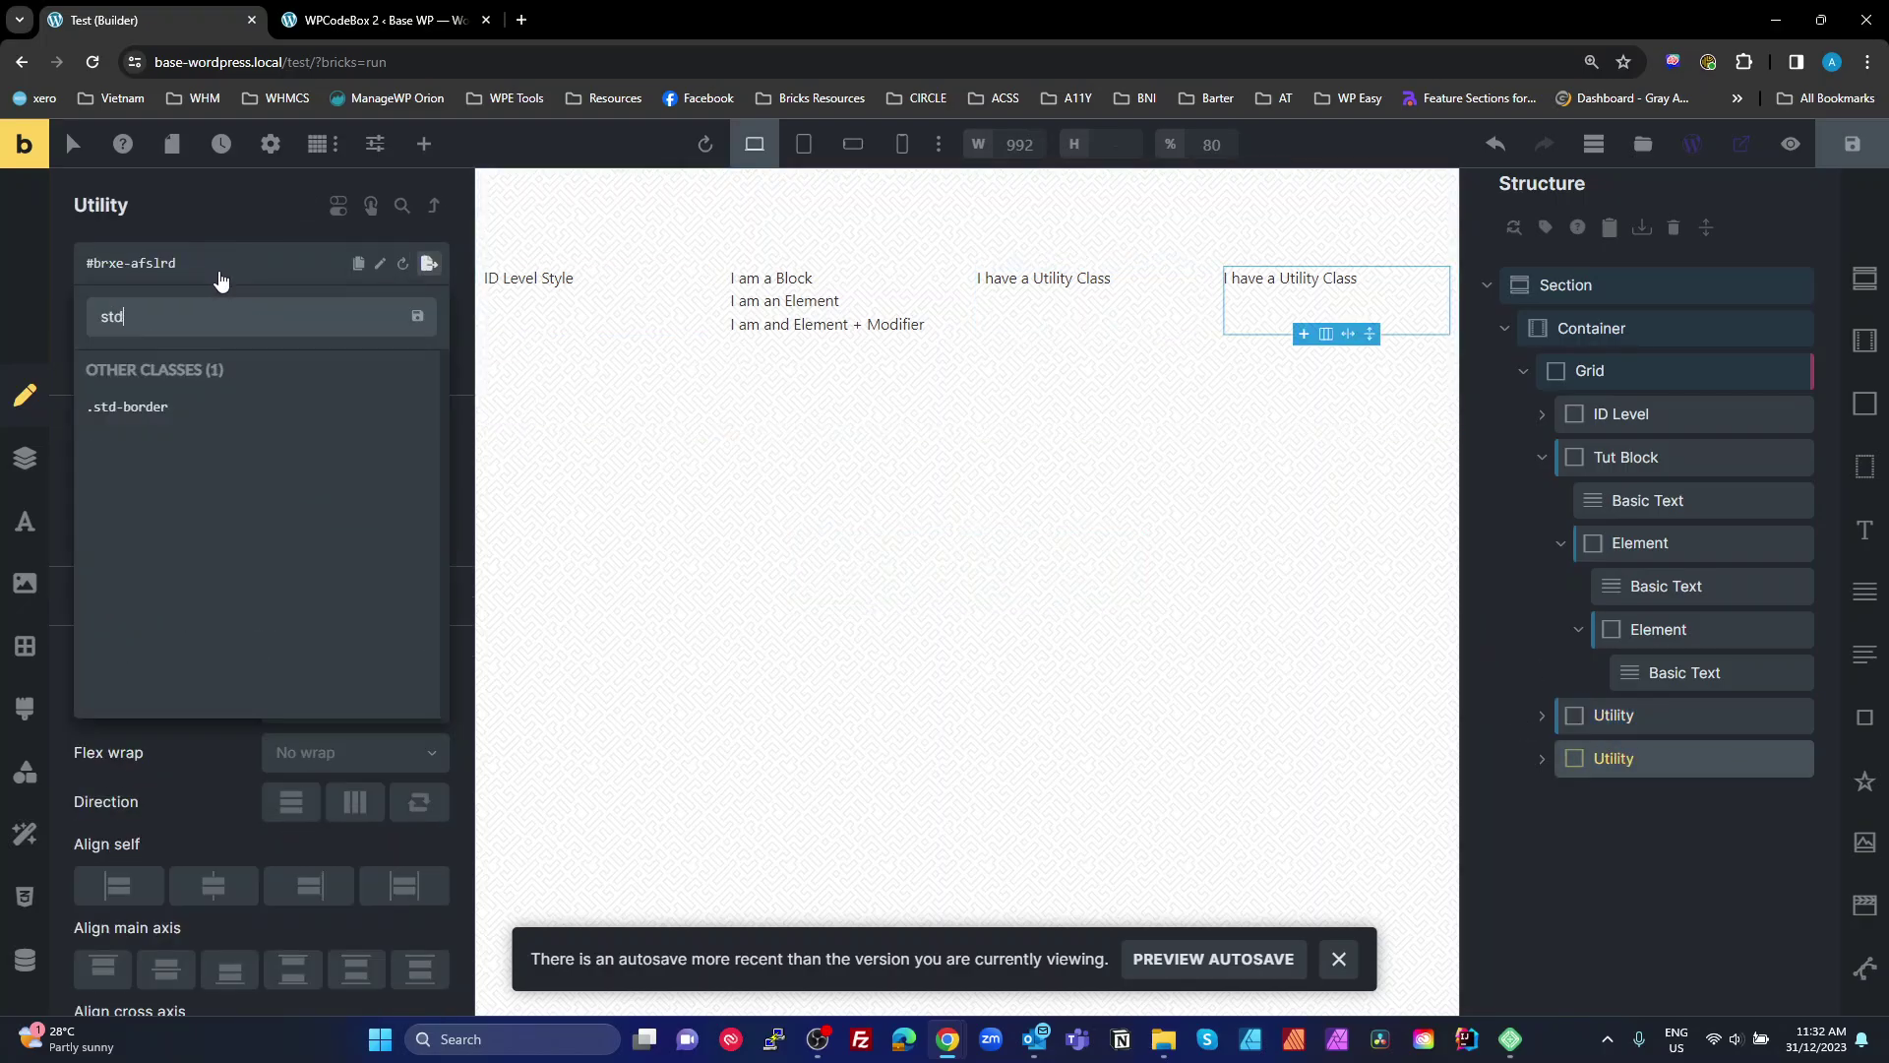
pyautogui.click(133, 405)
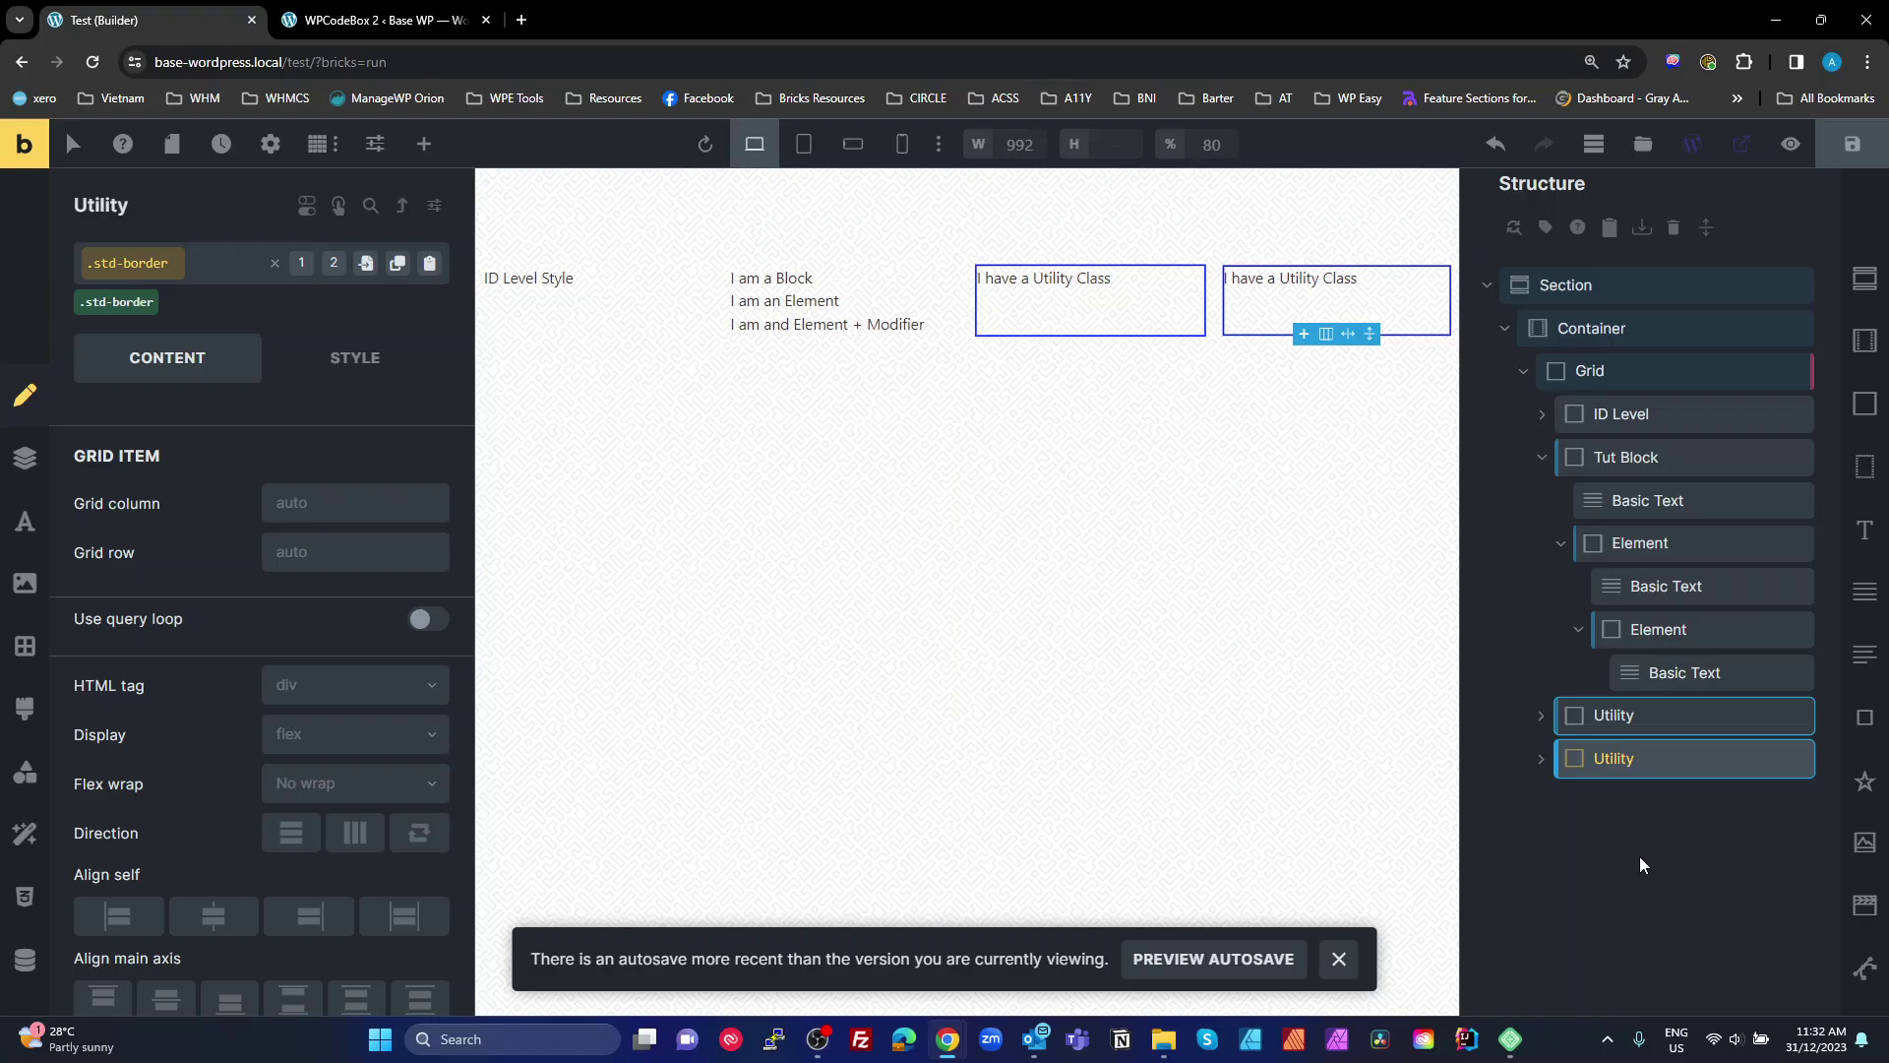
# Set the padding of the ID Level block to 2rem on all linked sides, at the element's own ID level.
pyautogui.click(1636, 413)
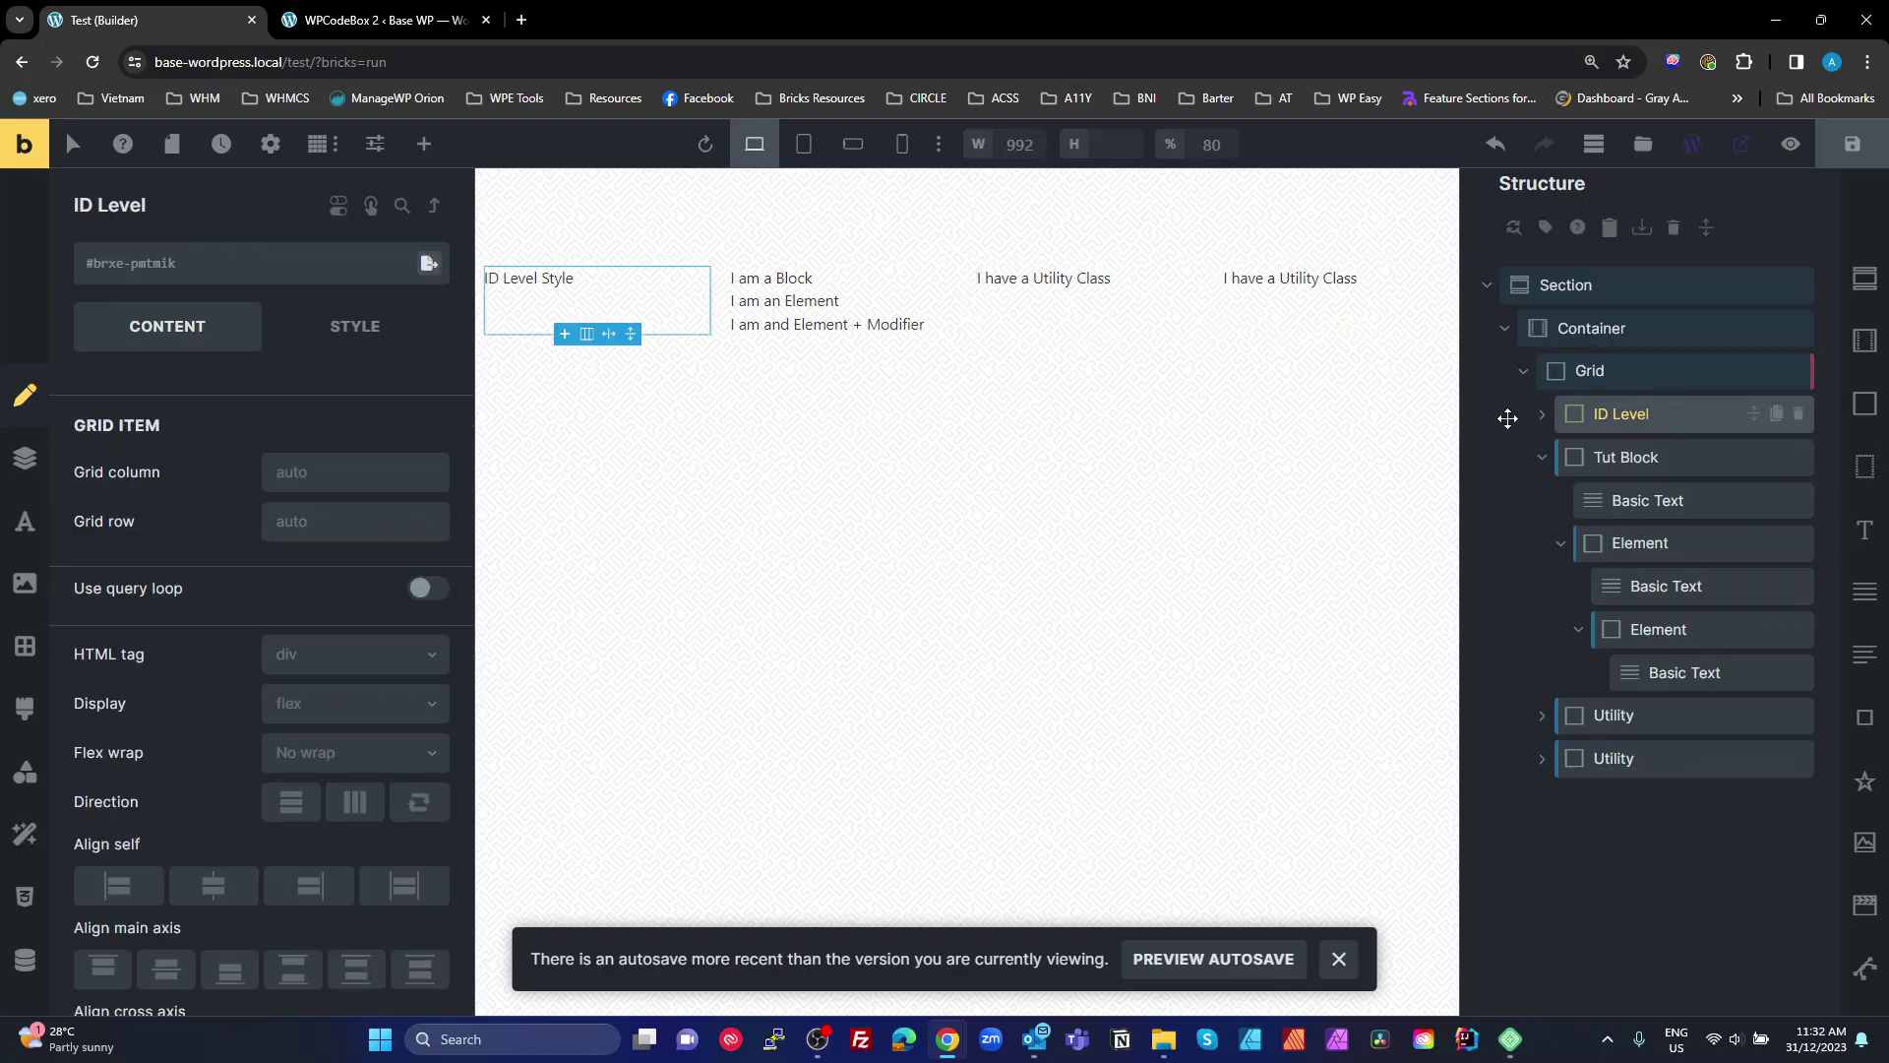
pyautogui.click(44, 455)
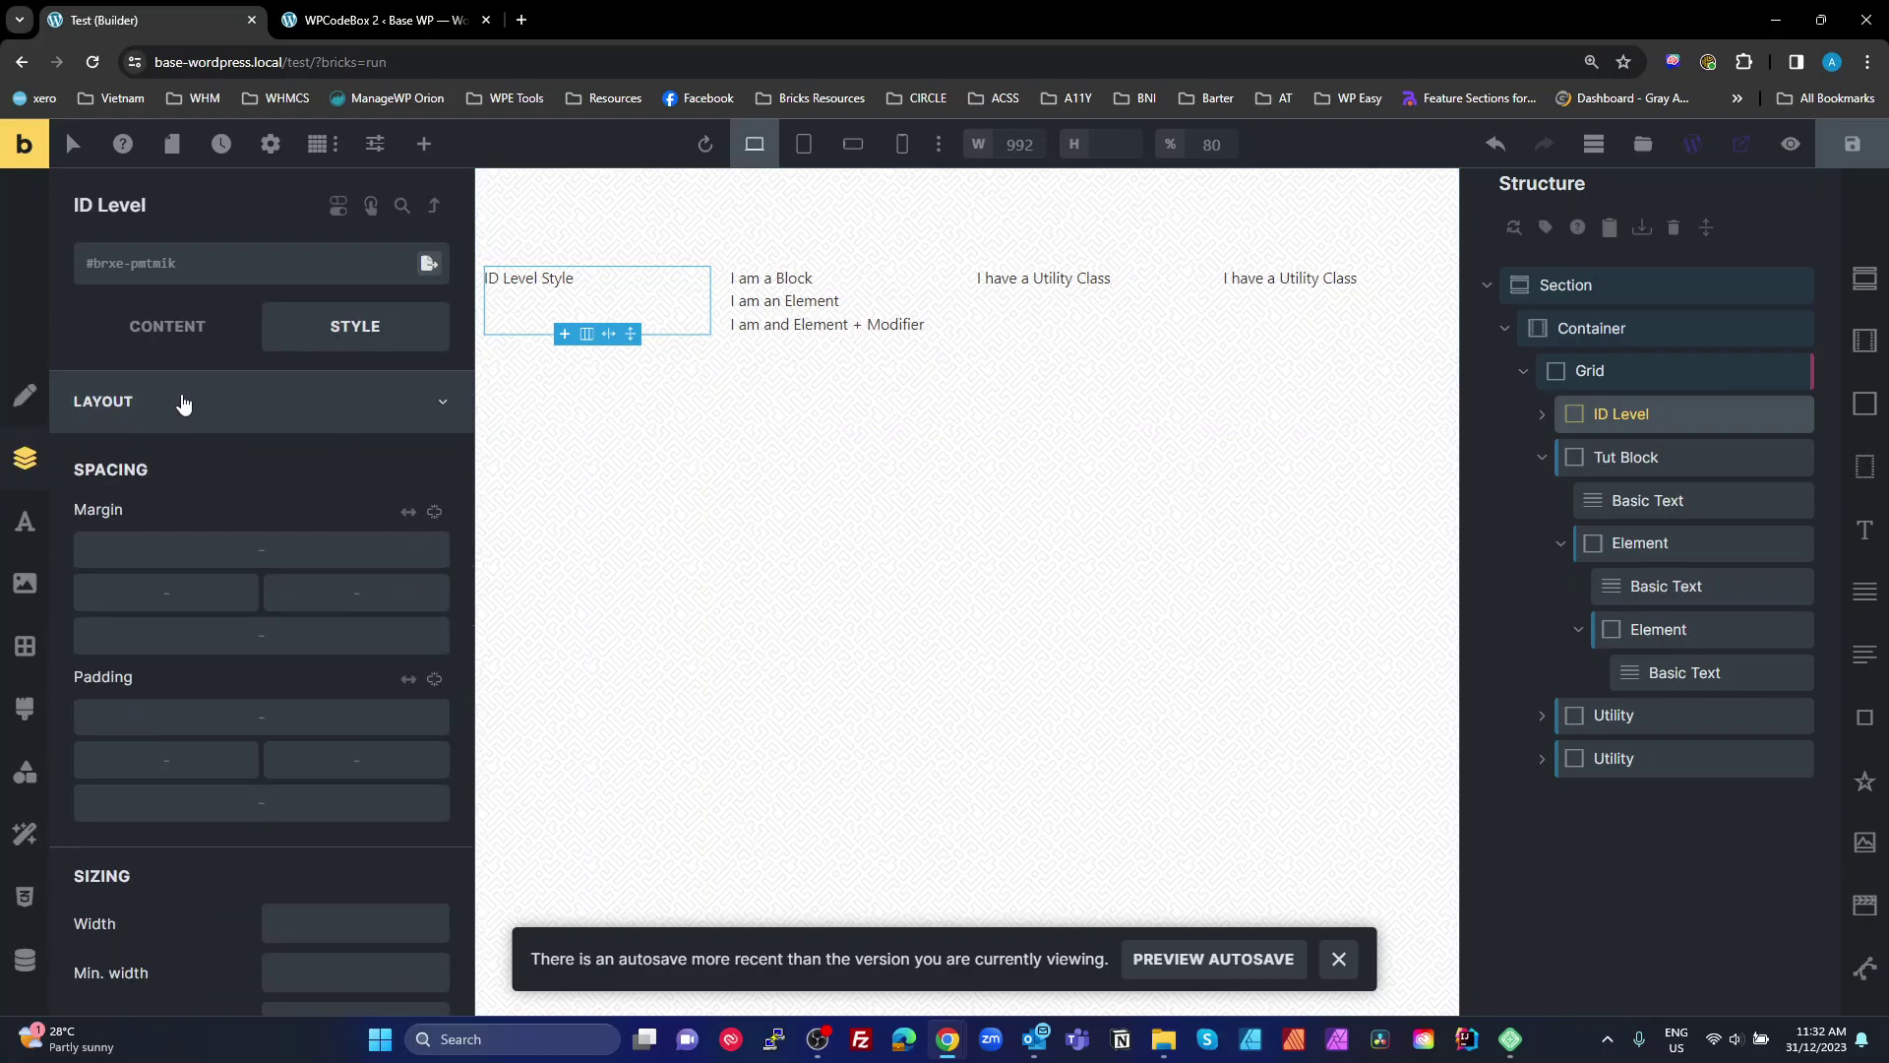
pyautogui.click(434, 679)
pyautogui.click(252, 714)
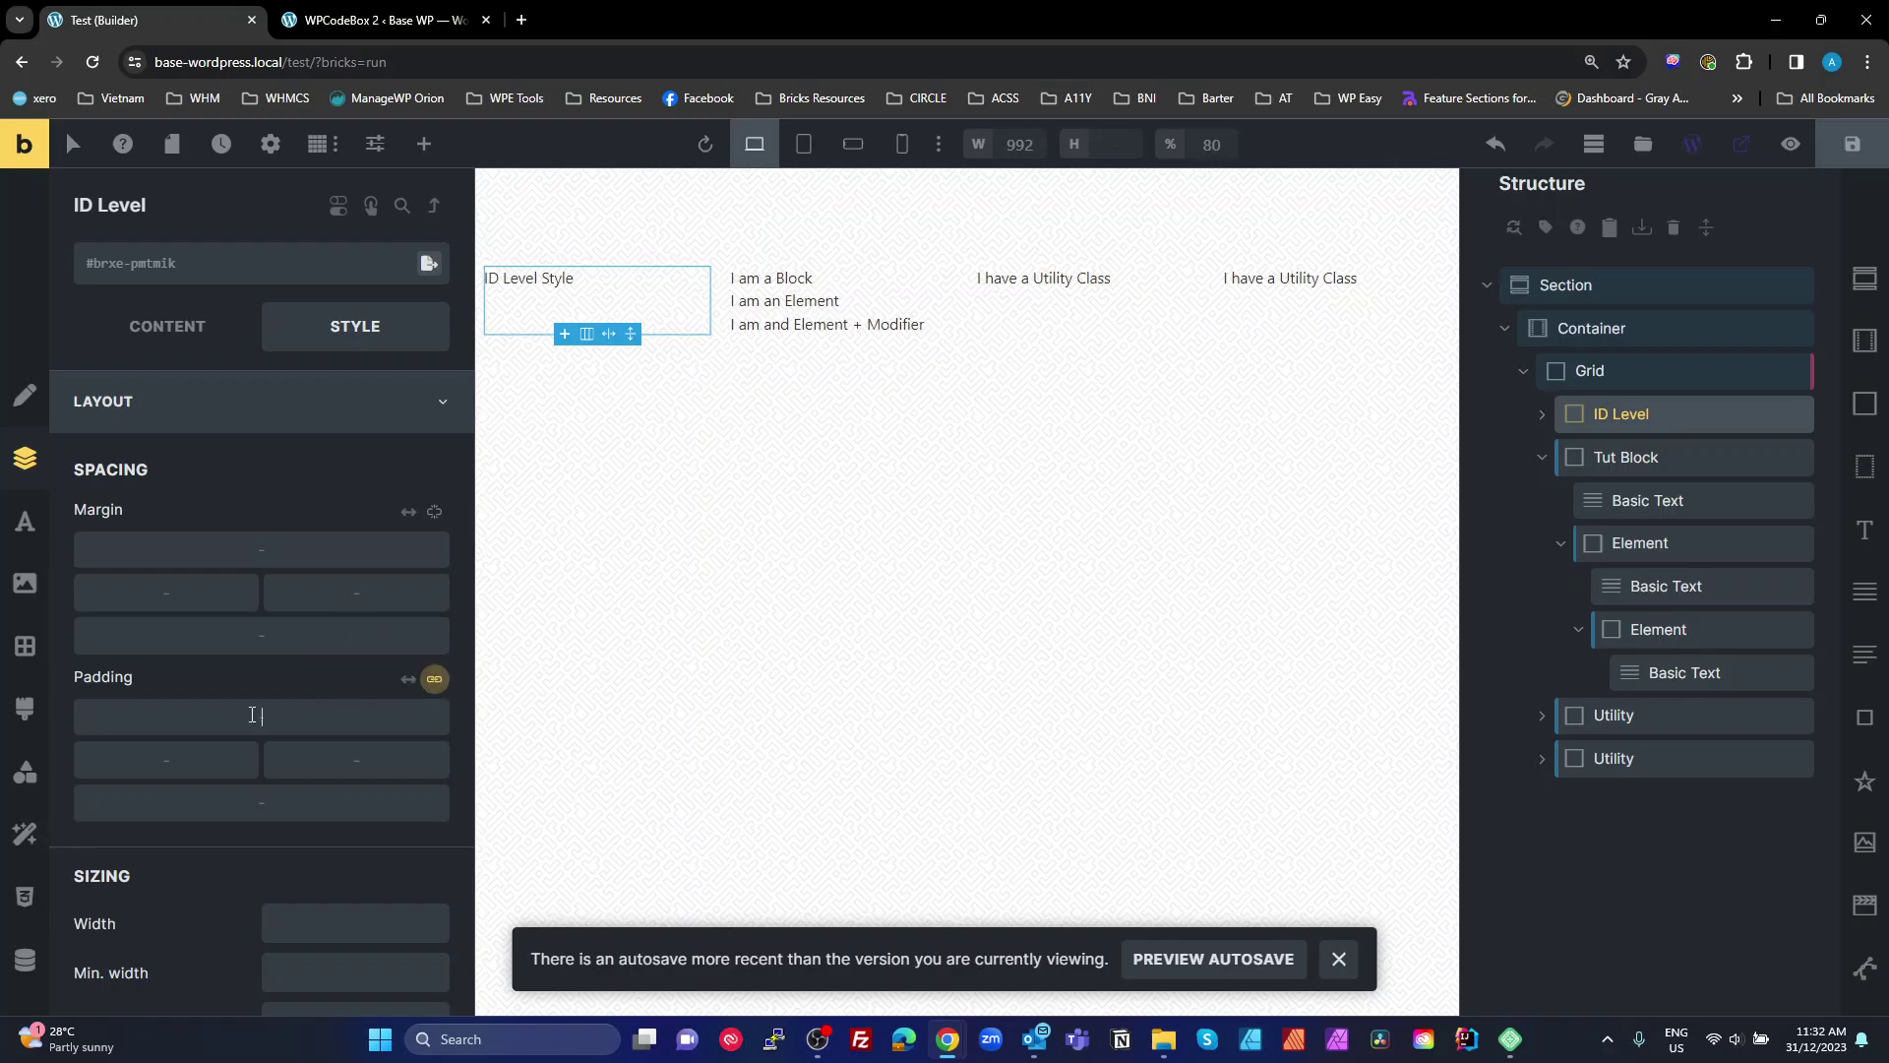
pyautogui.click(434, 679)
pyautogui.click(295, 704)
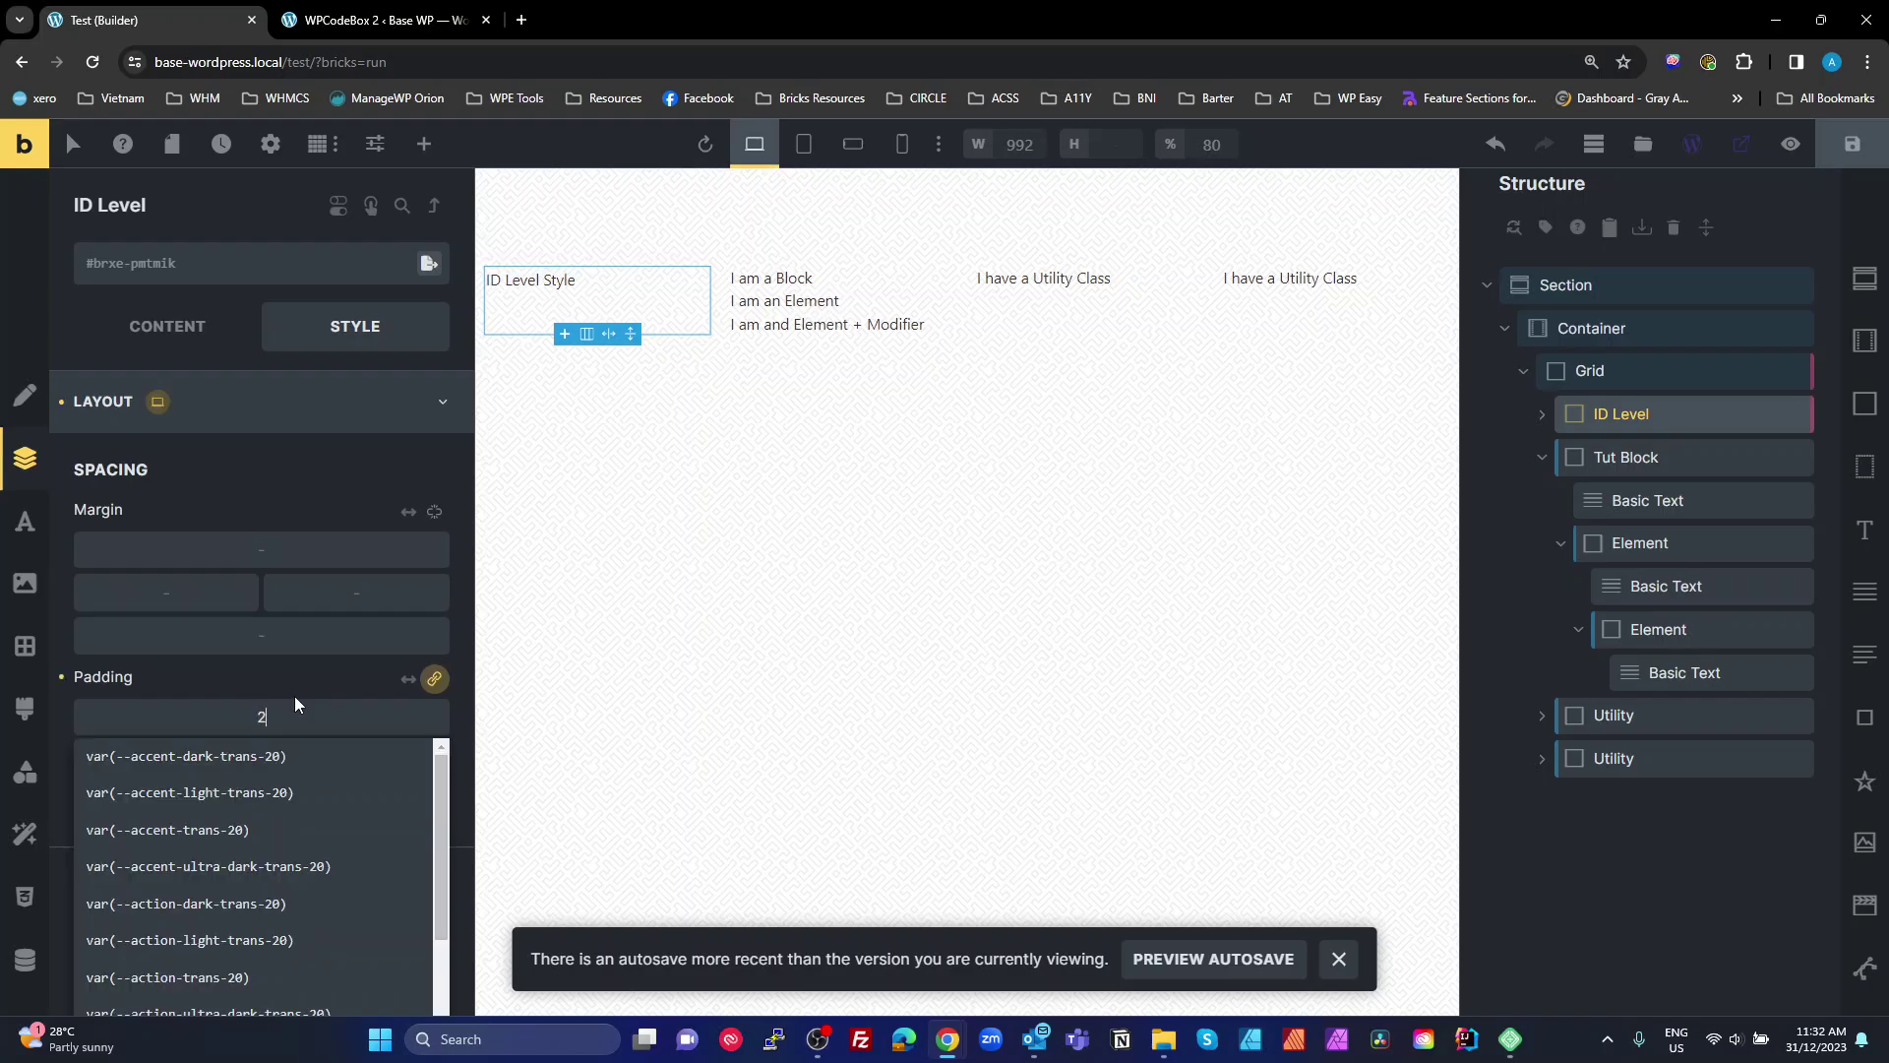
pyautogui.write('2rem')
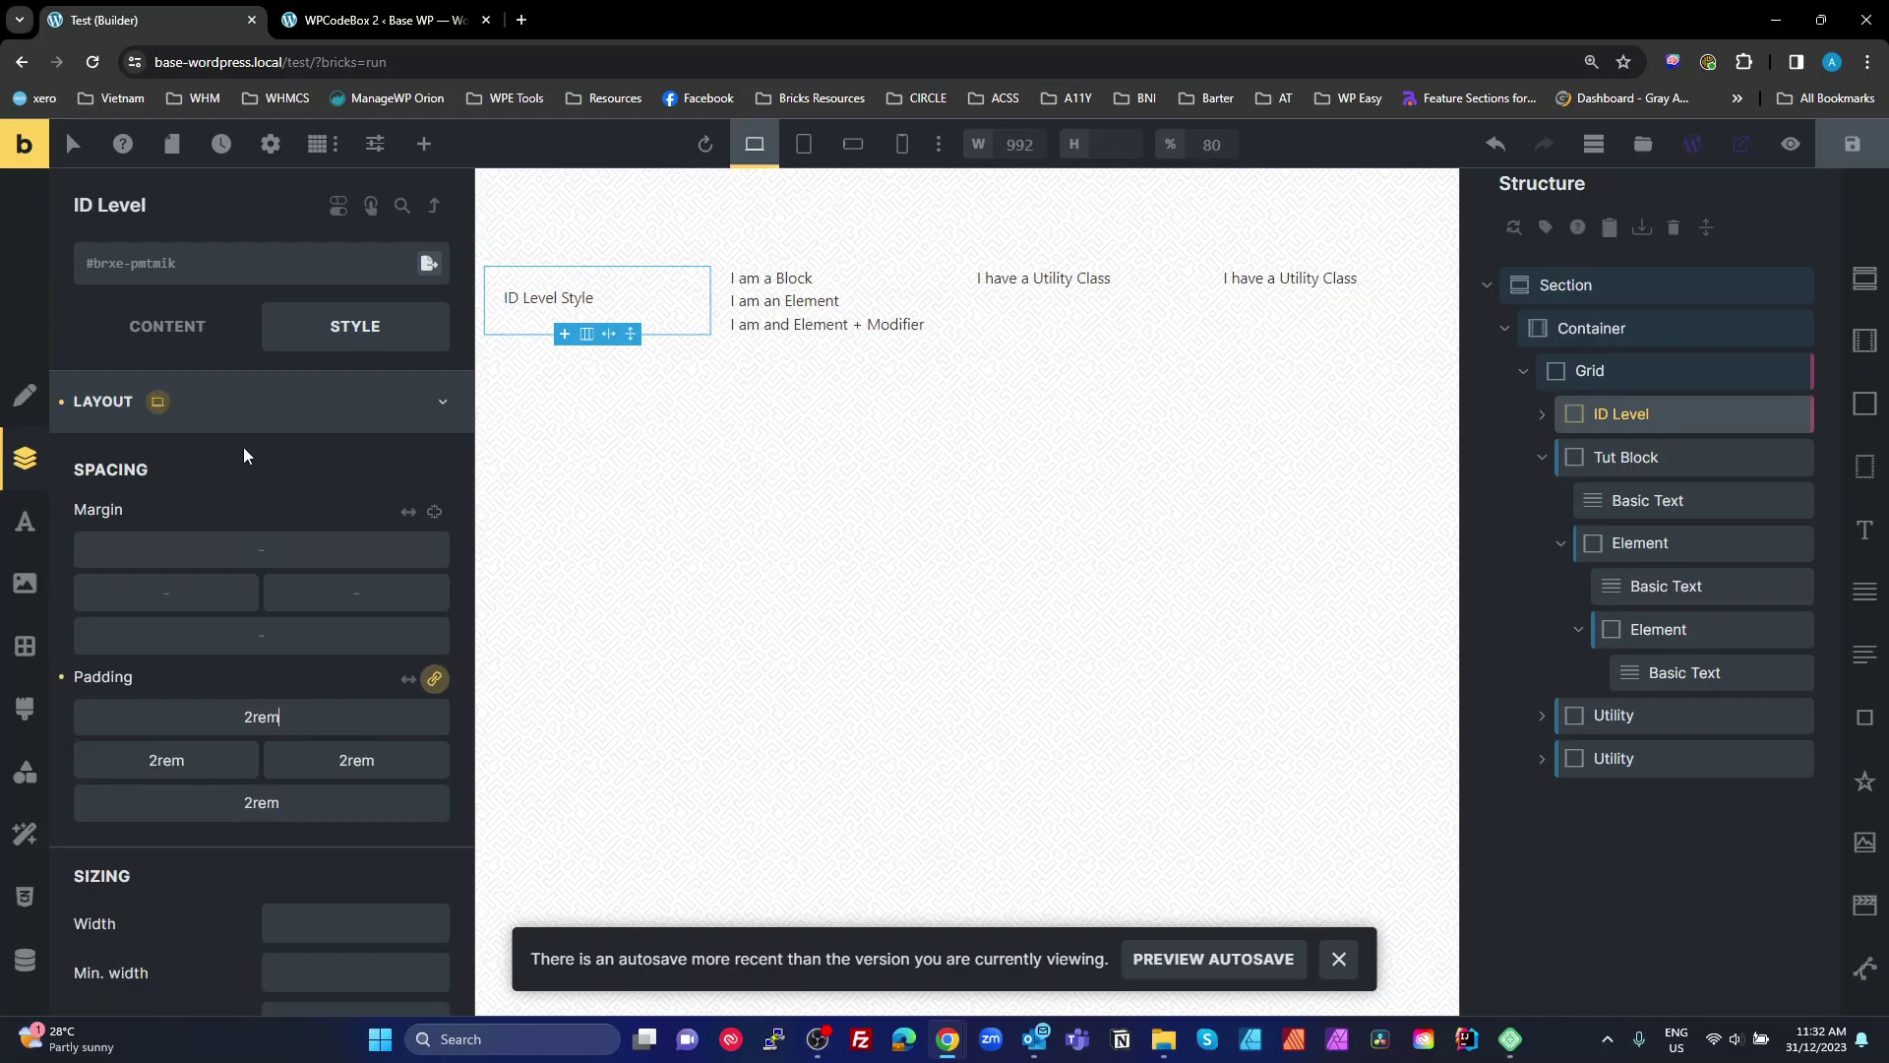
# Give the ID Level block a Solid border with a linked width of 2 on all four sides.
pyautogui.click(255, 403)
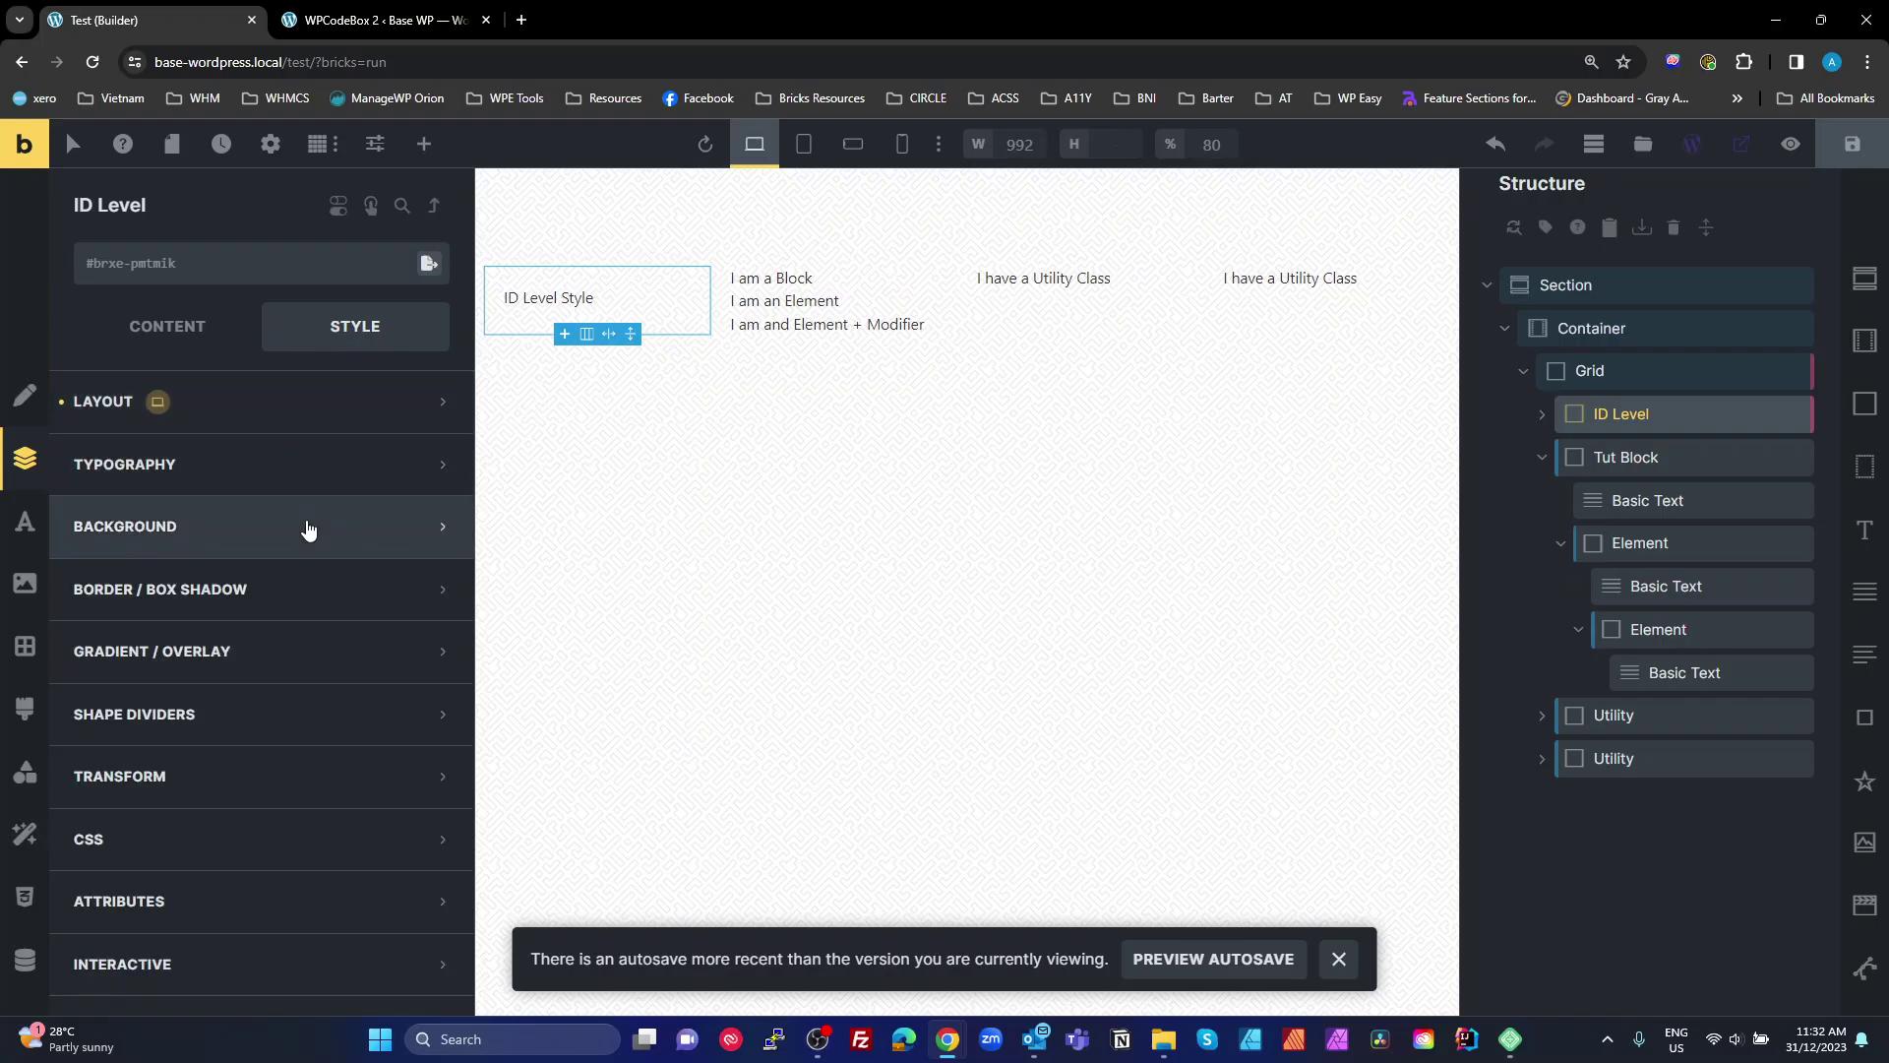
pyautogui.click(299, 594)
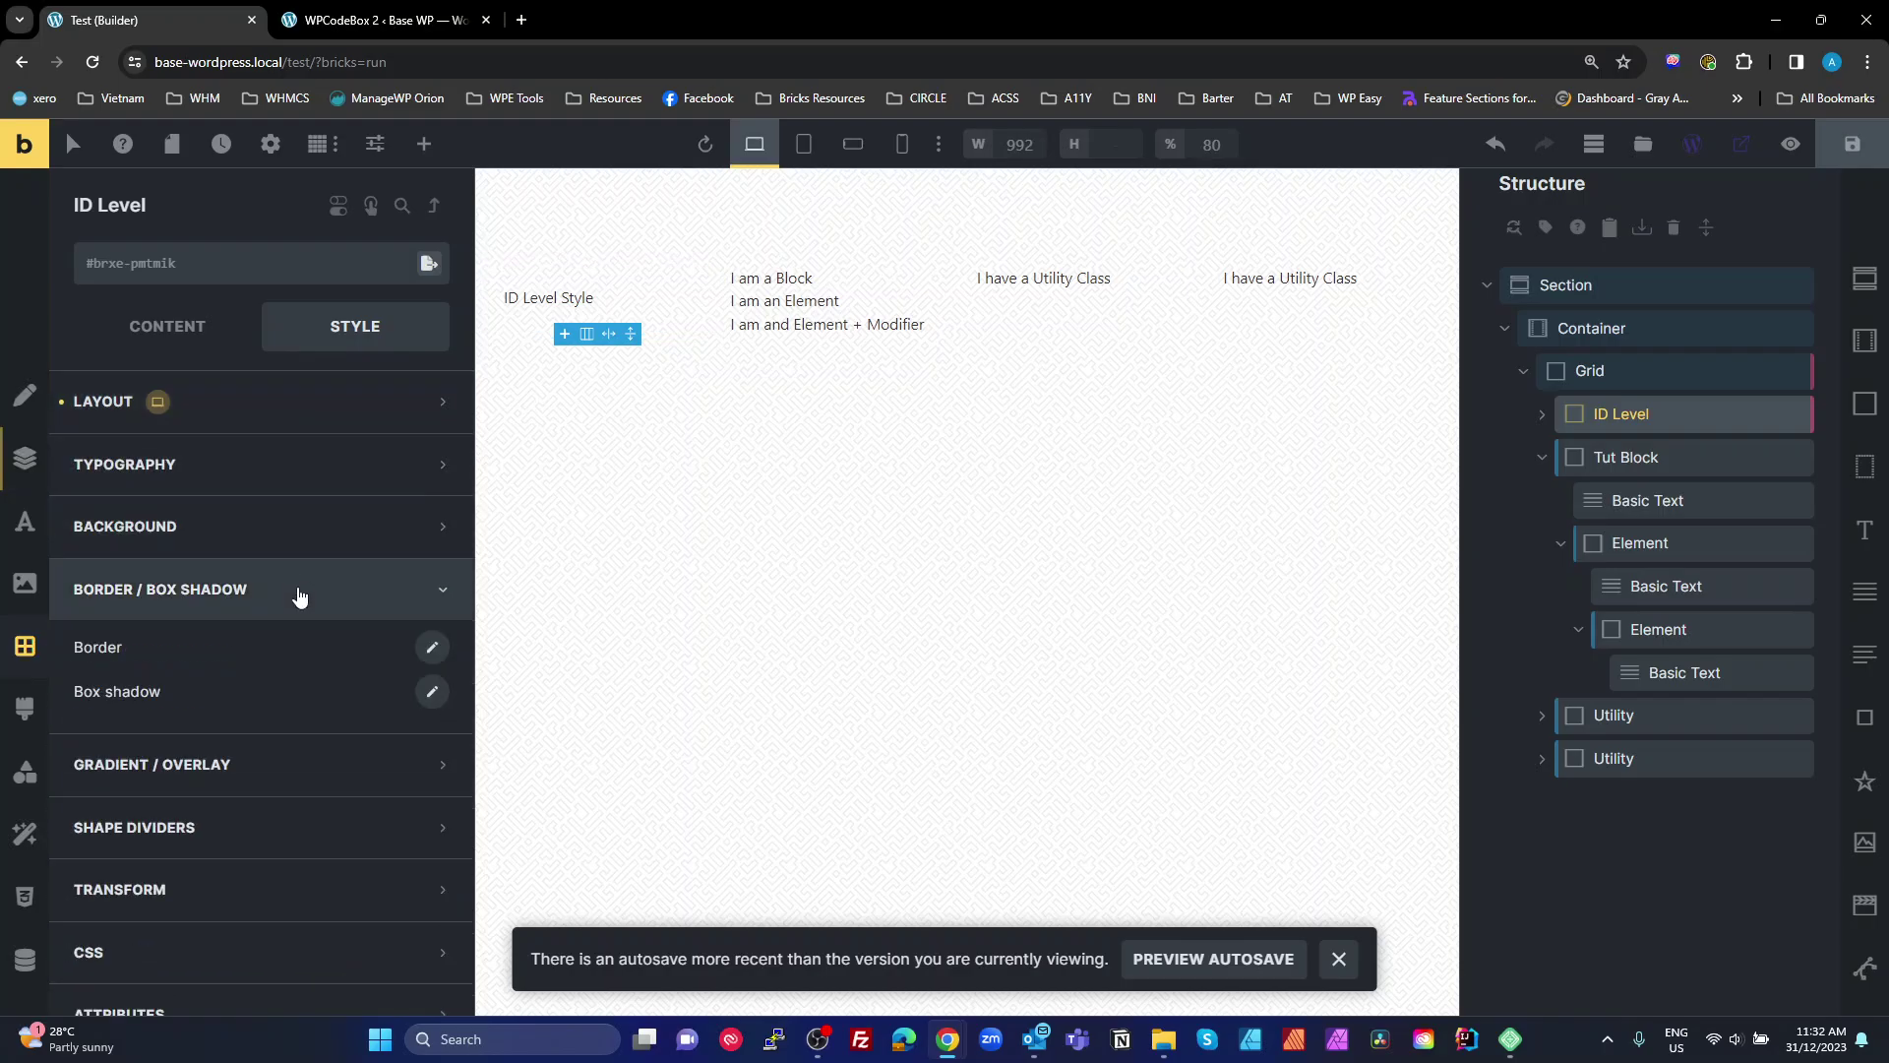
pyautogui.click(433, 650)
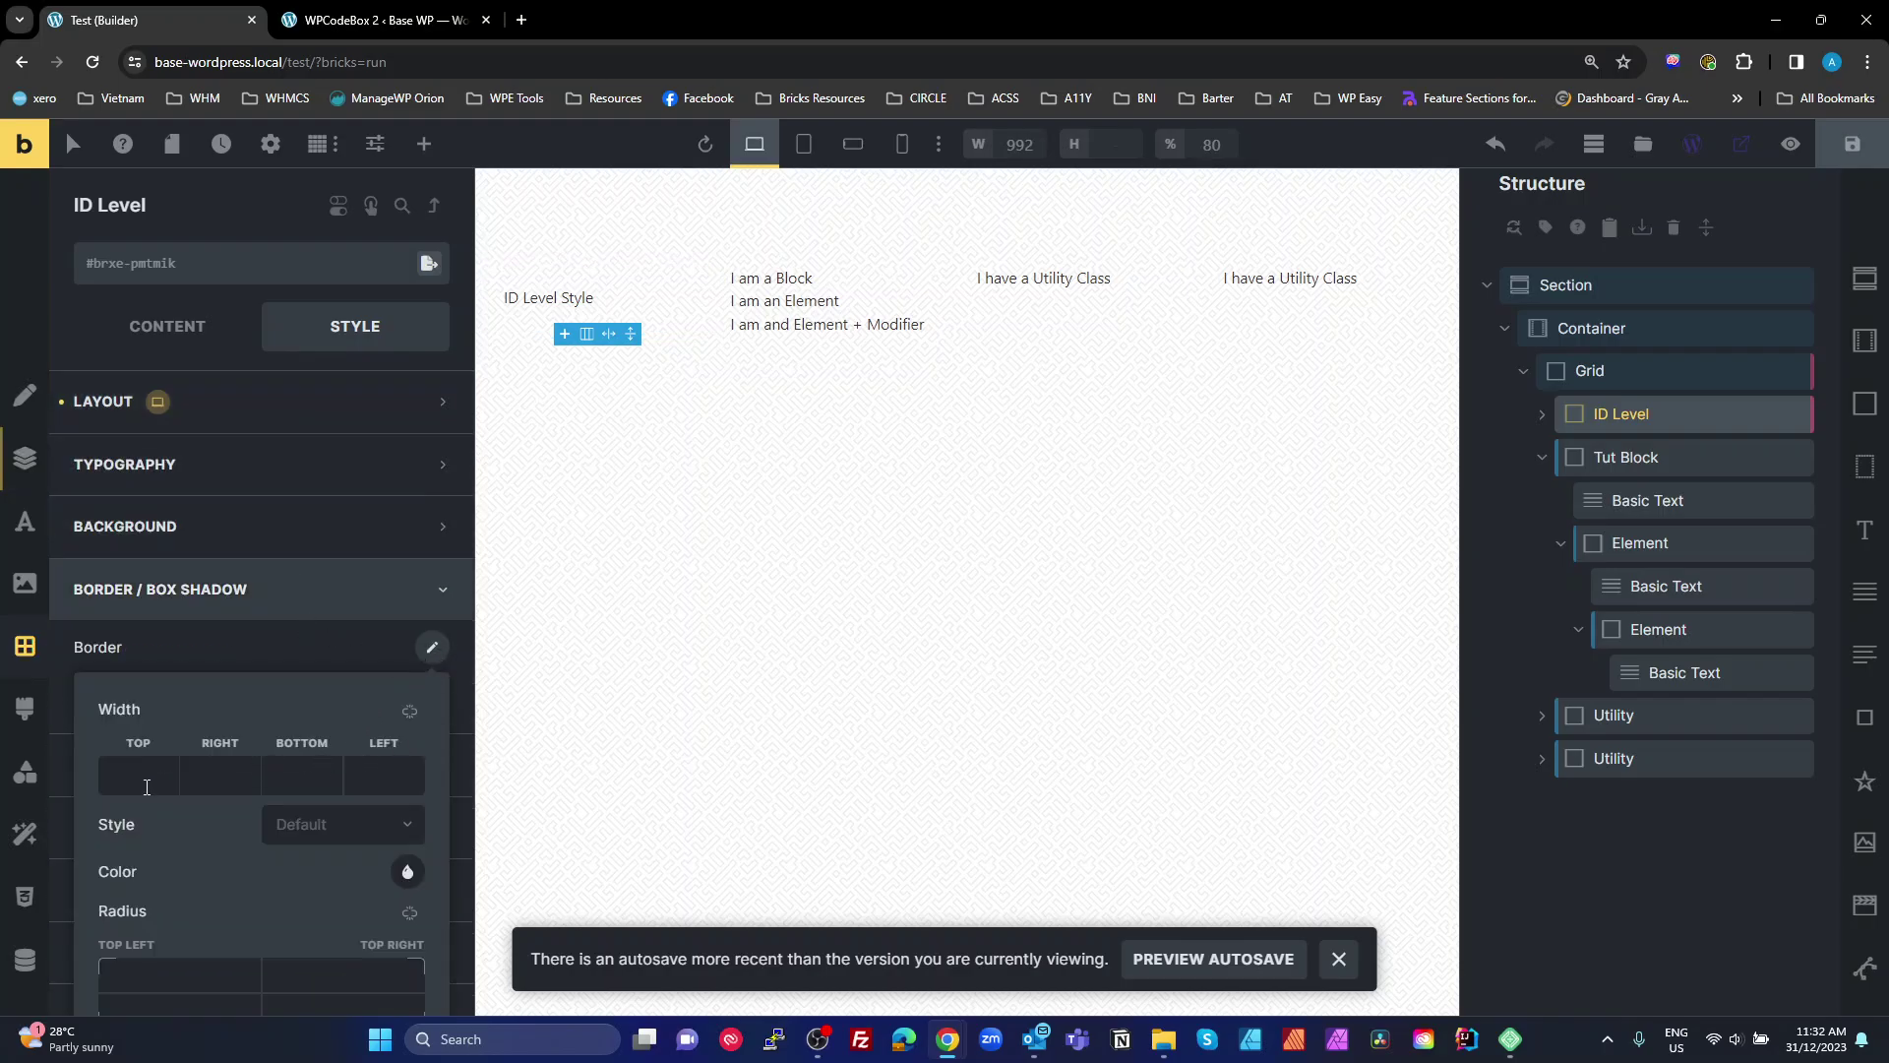
pyautogui.click(146, 787)
pyautogui.write('2')
pyautogui.click(410, 710)
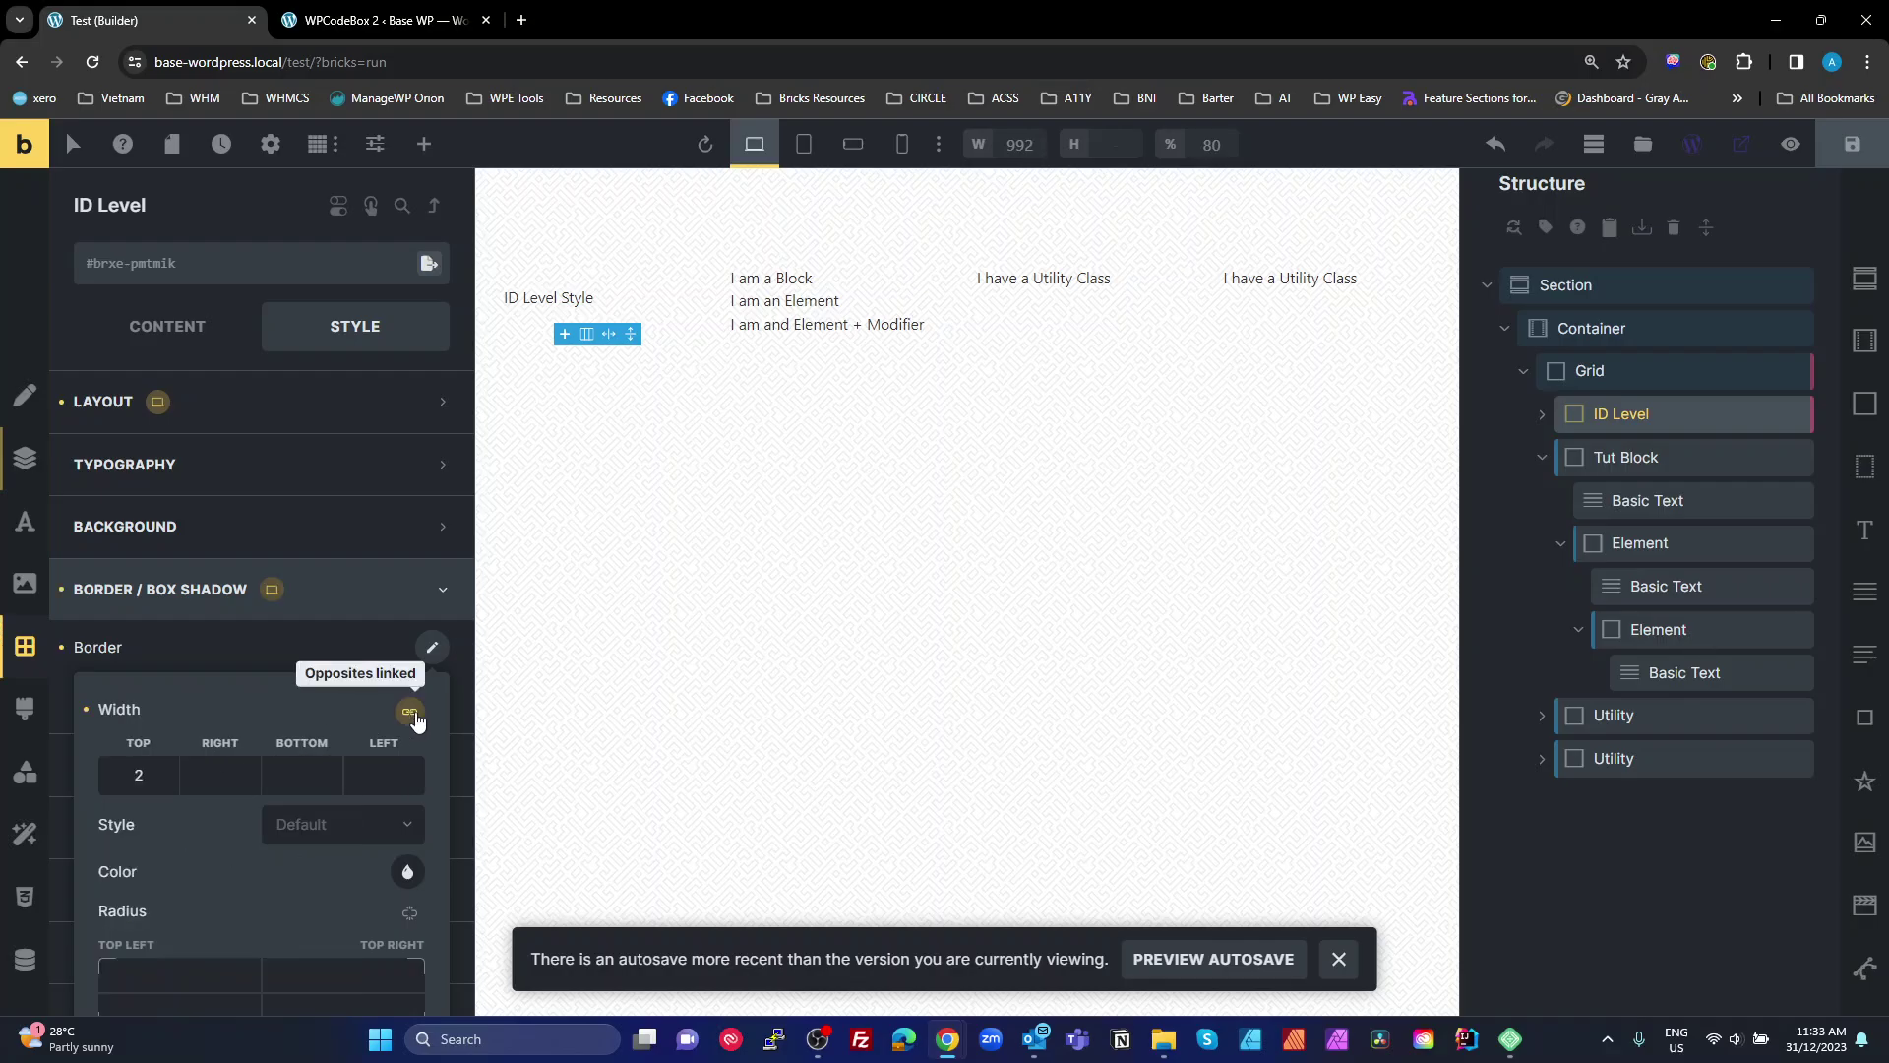
pyautogui.click(410, 711)
pyautogui.click(399, 826)
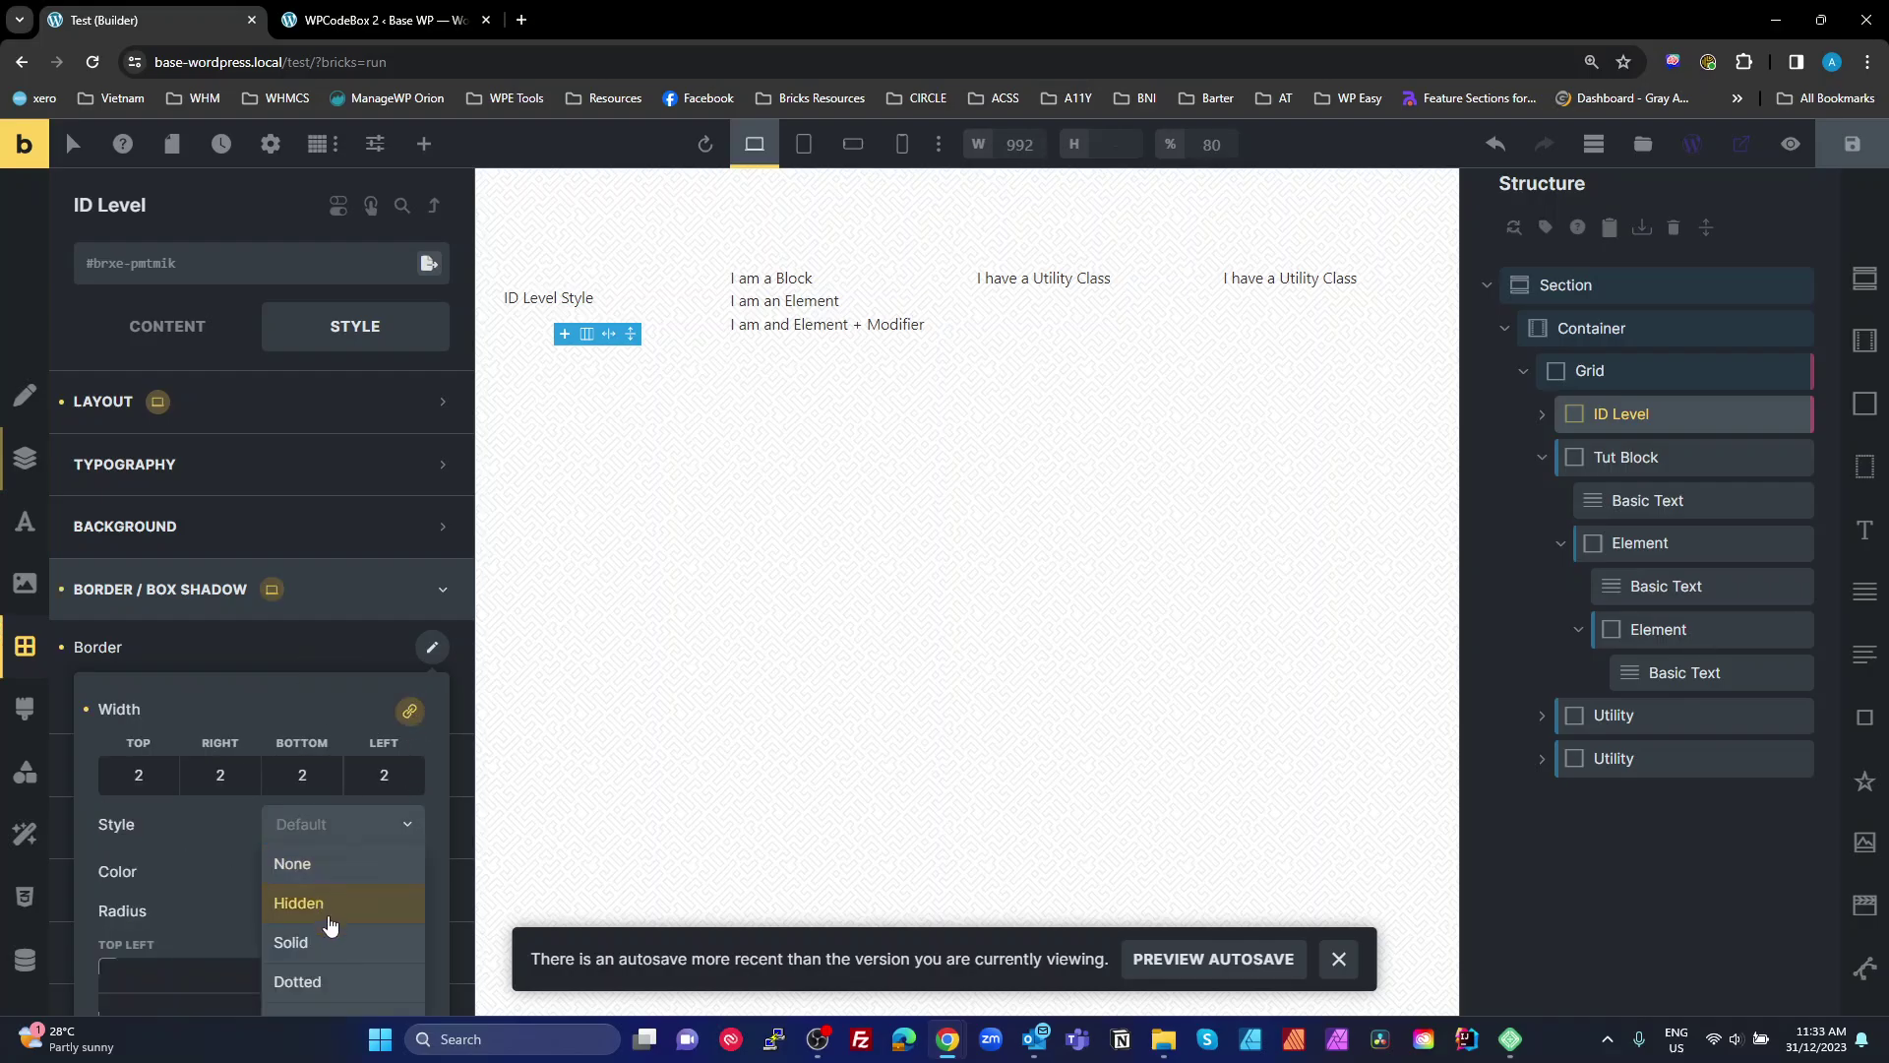
pyautogui.click(328, 955)
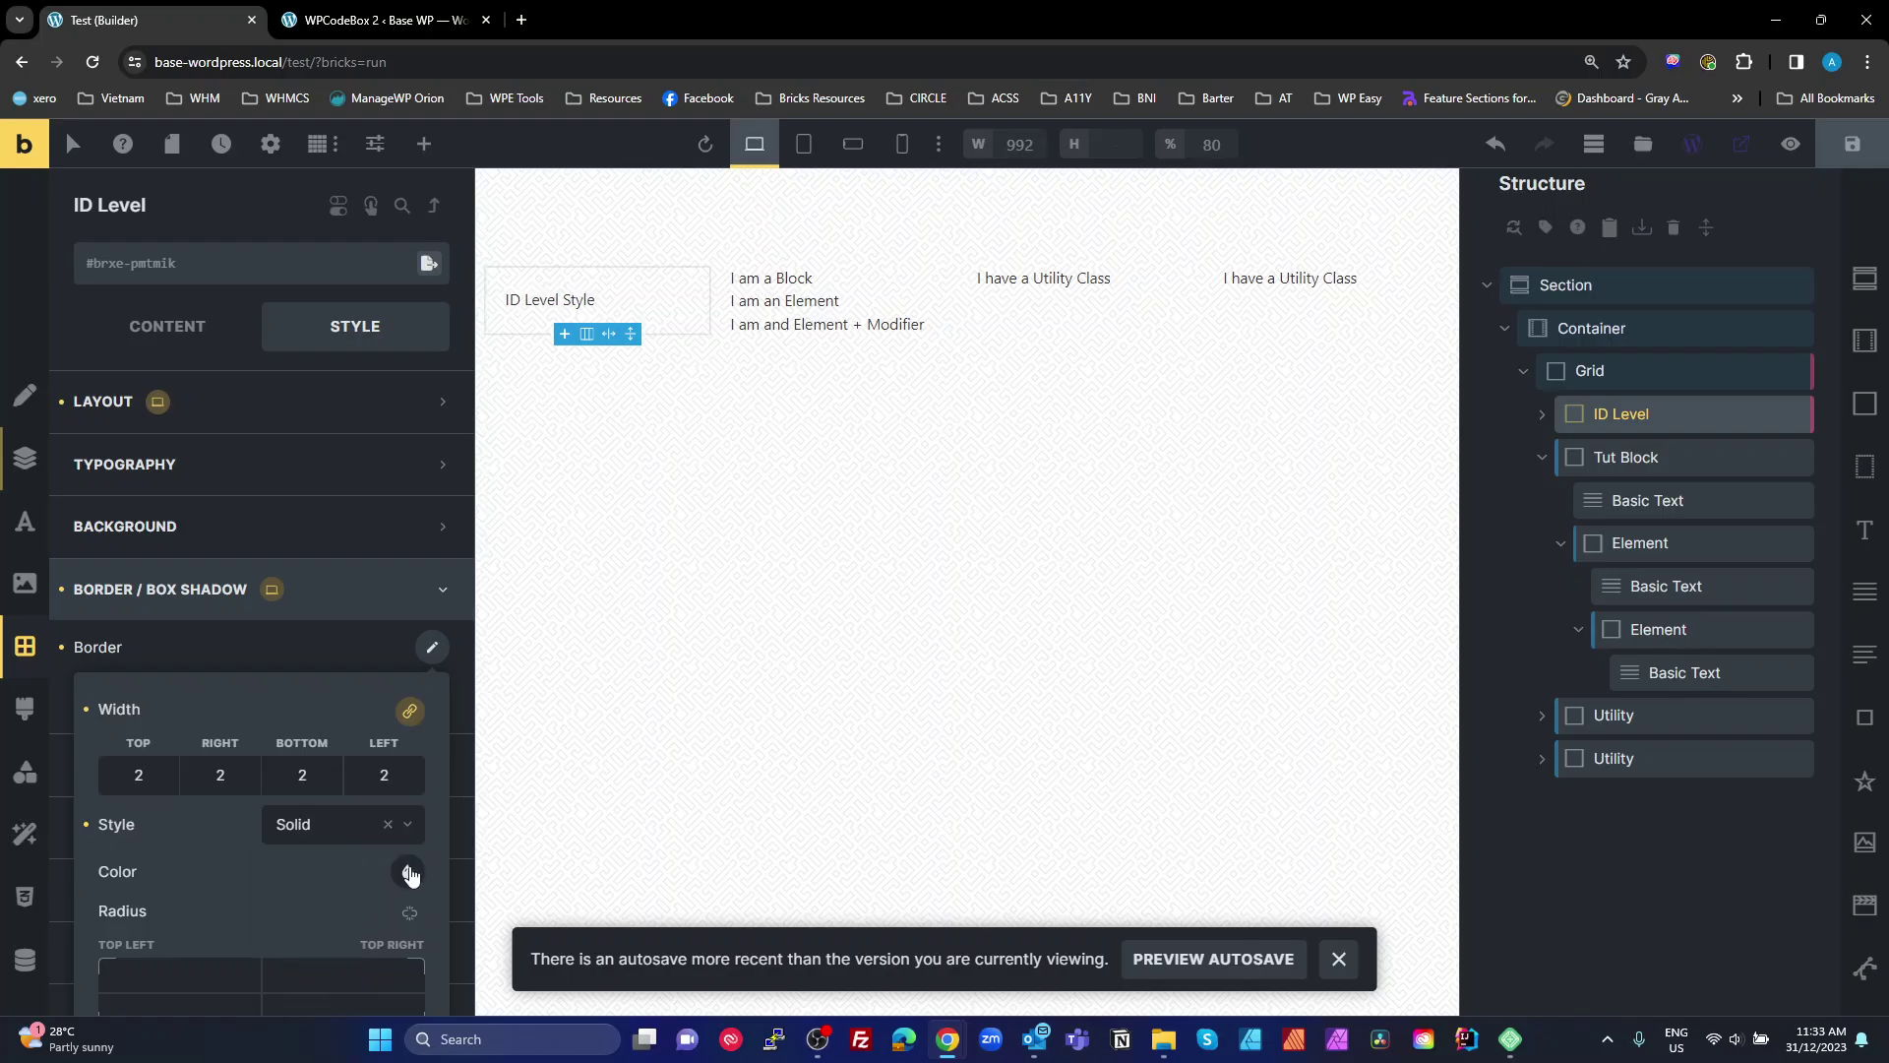
# Color the ID Level block's border with var(--primary-dark) from the BB primary palette.
pyautogui.click(409, 871)
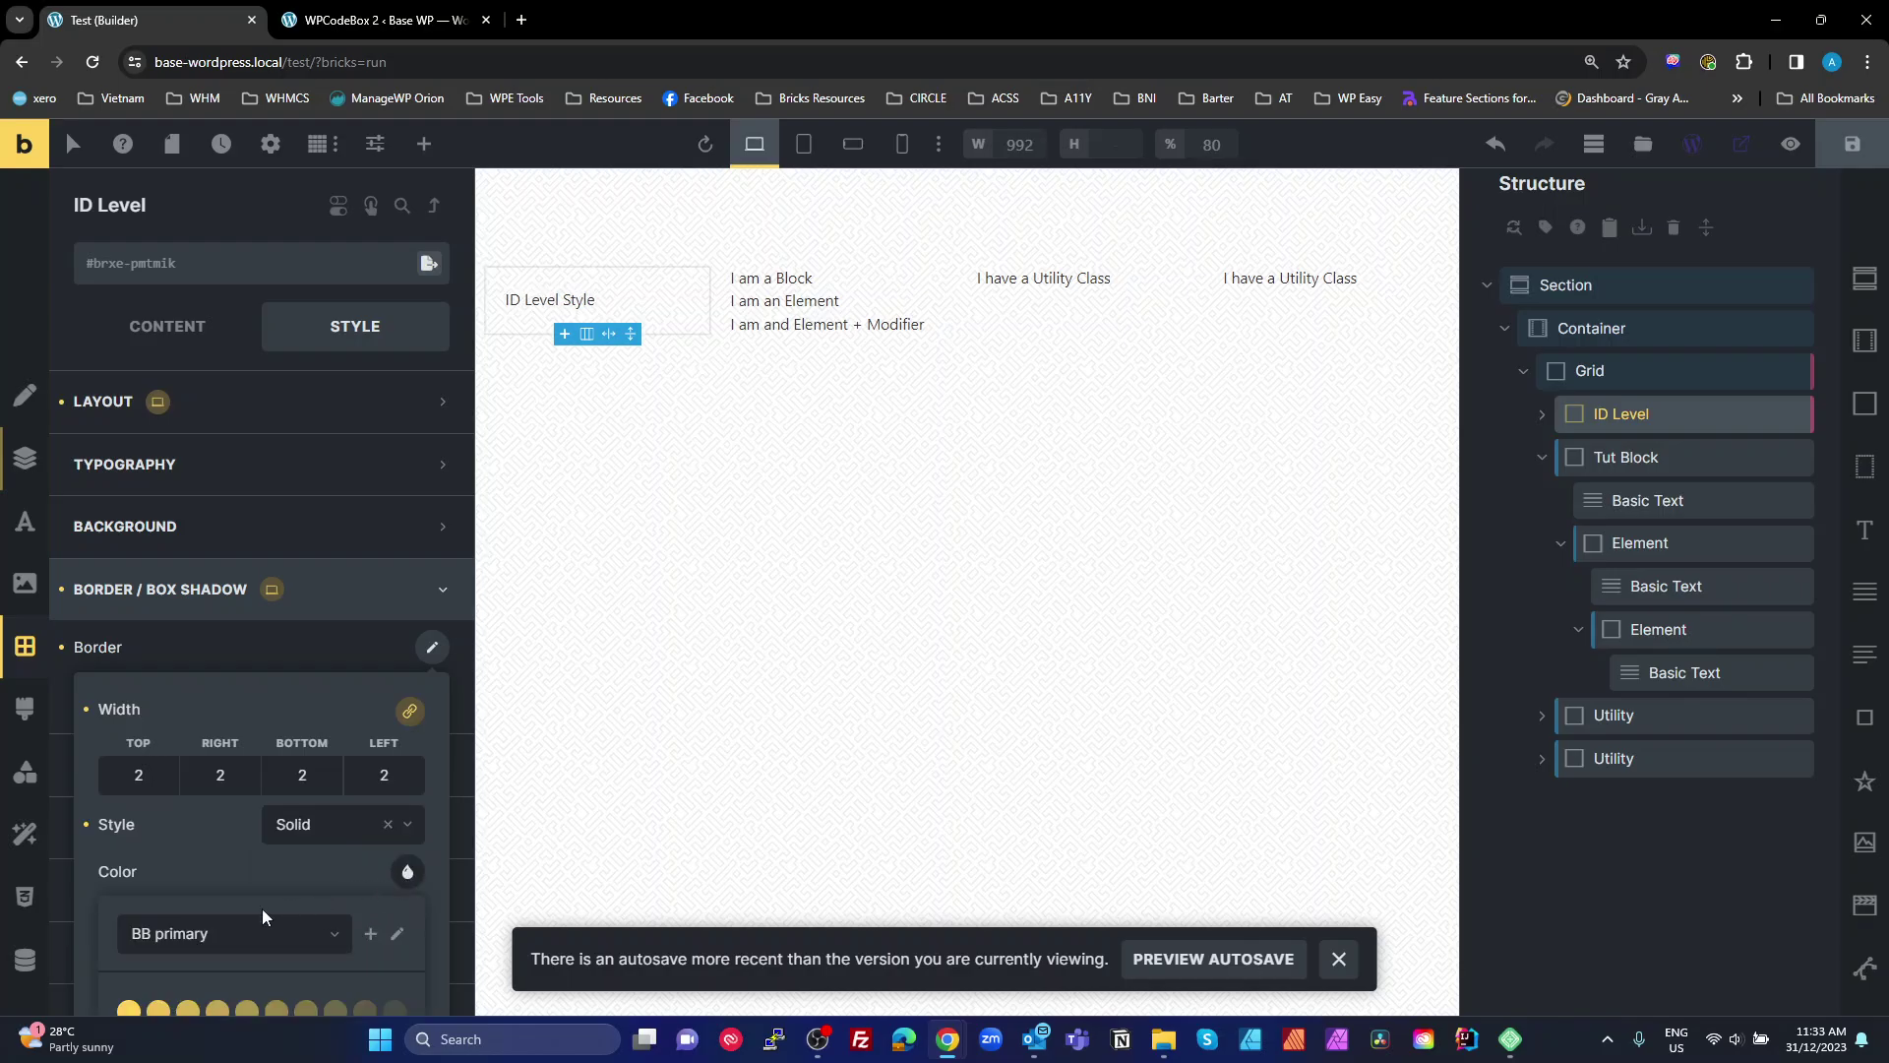
pyautogui.click(130, 1010)
pyautogui.scroll(-5, 151, 795)
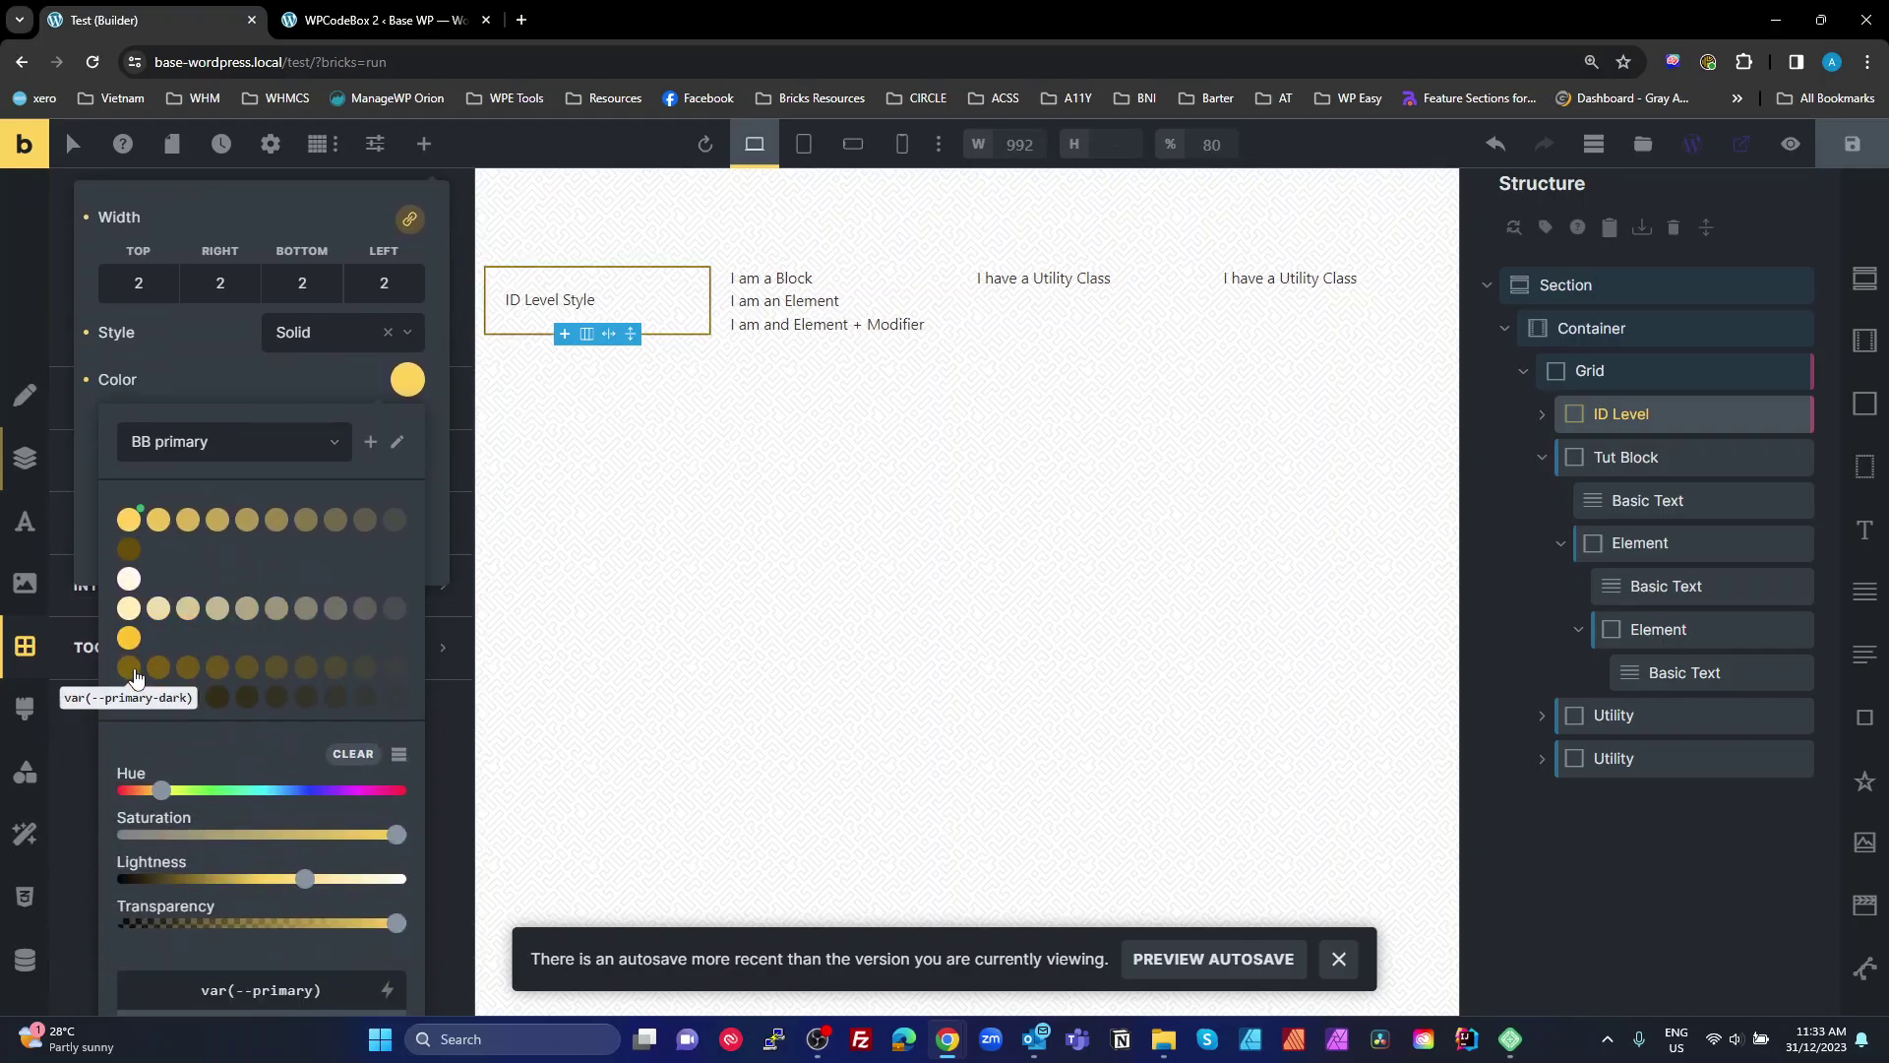
pyautogui.click(128, 667)
pyautogui.click(518, 322)
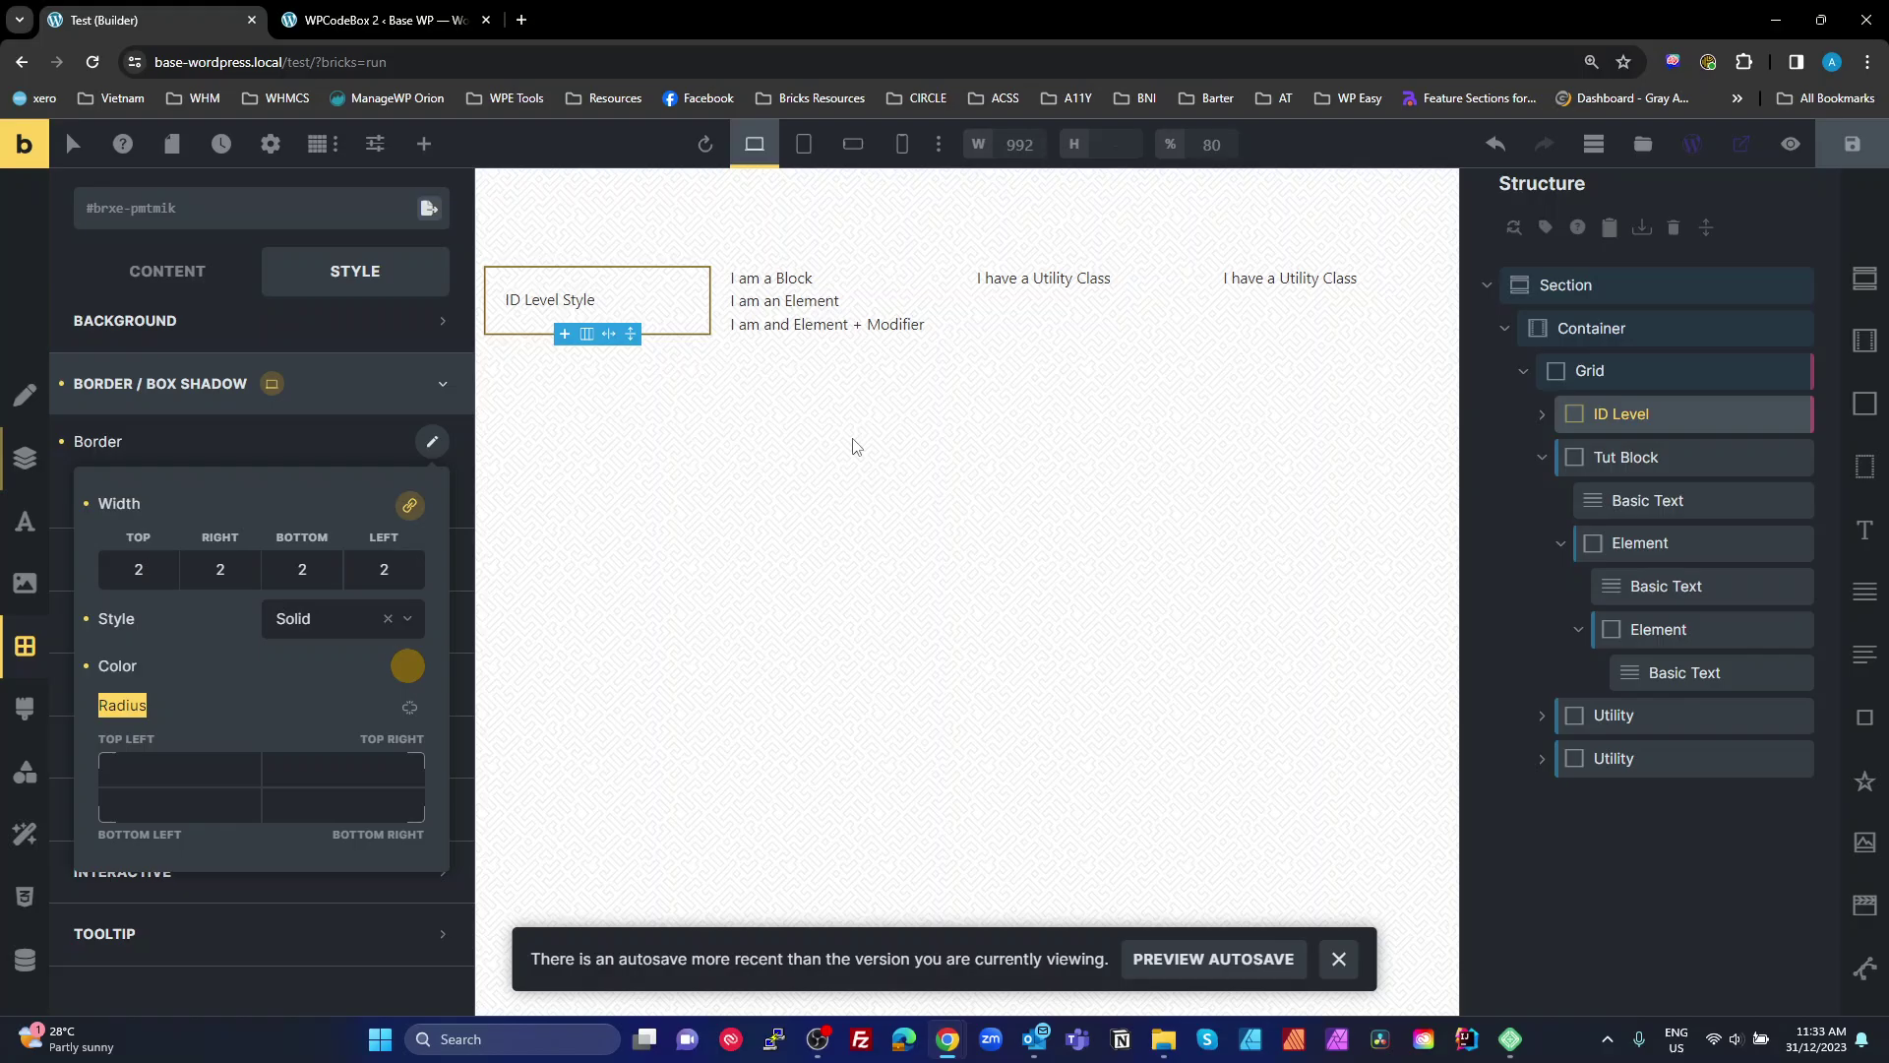
pyautogui.click(363, 429)
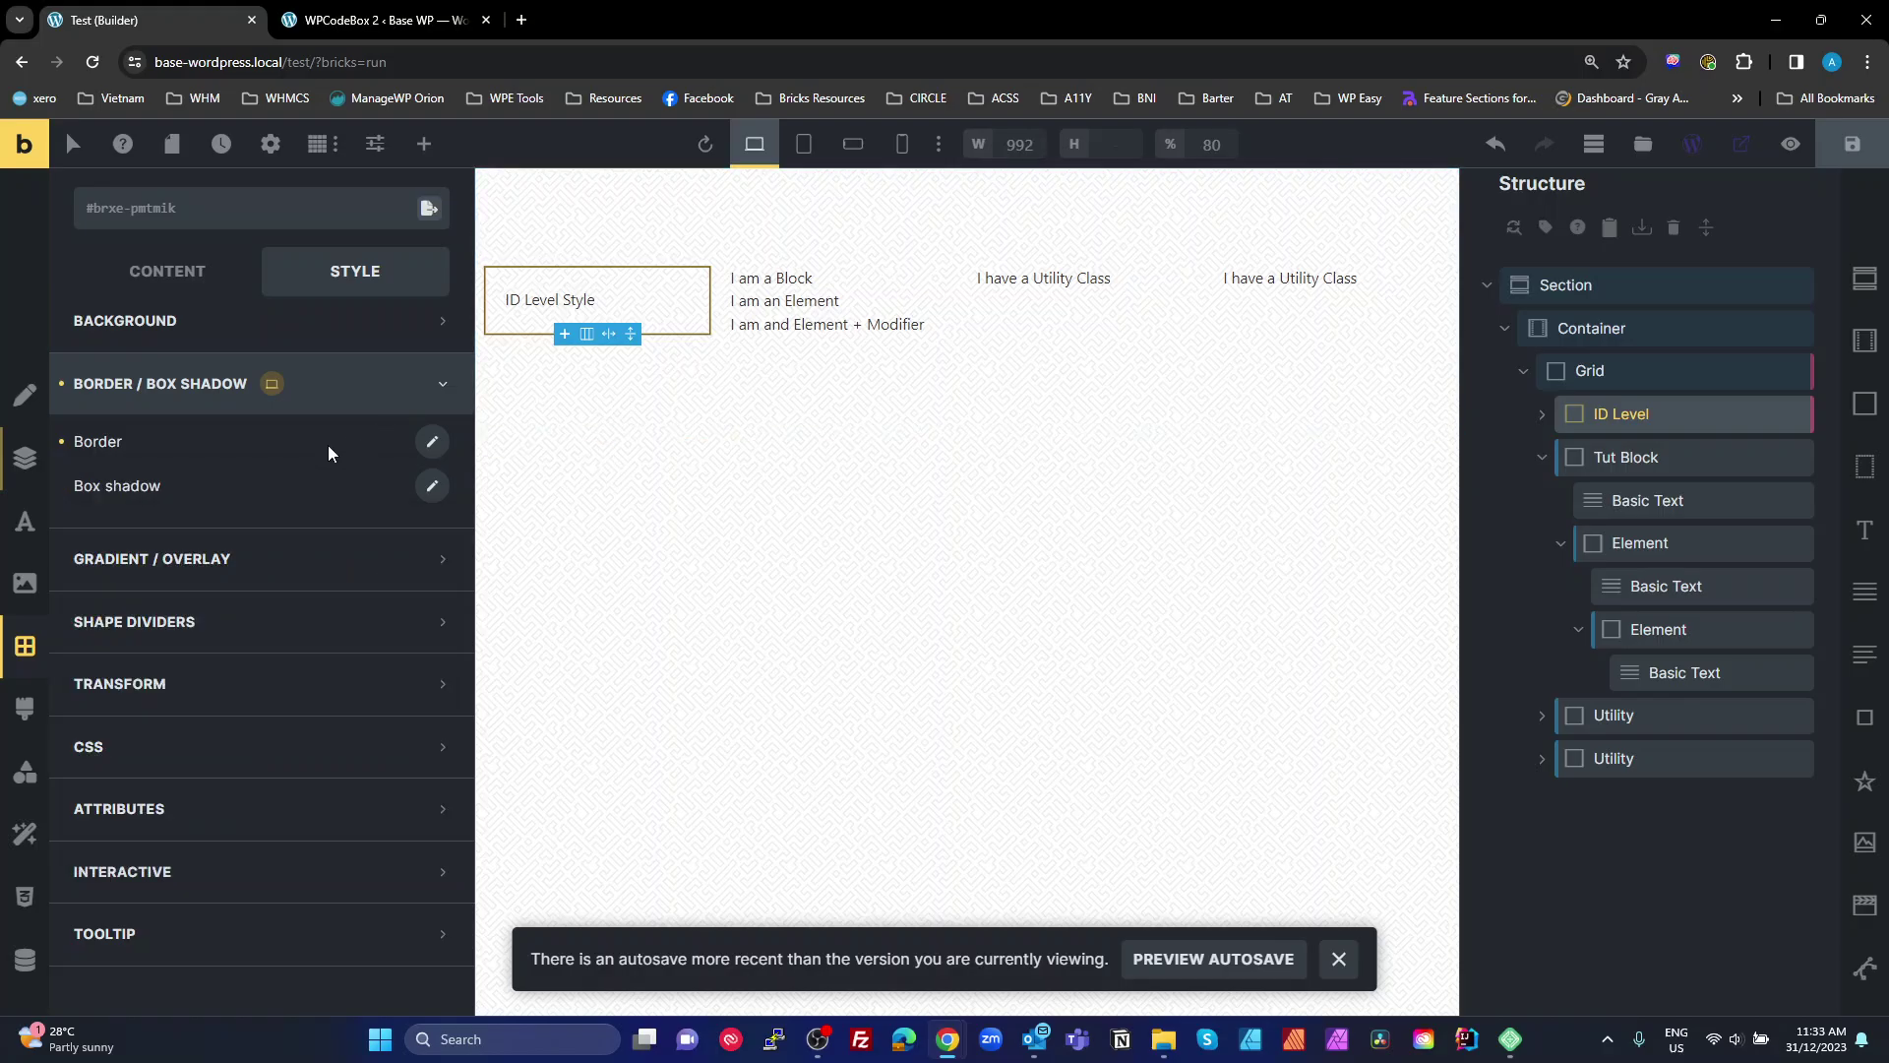
# Set the ID Level block's background color to var(--white) from the BB white palette.
pyautogui.click(25, 583)
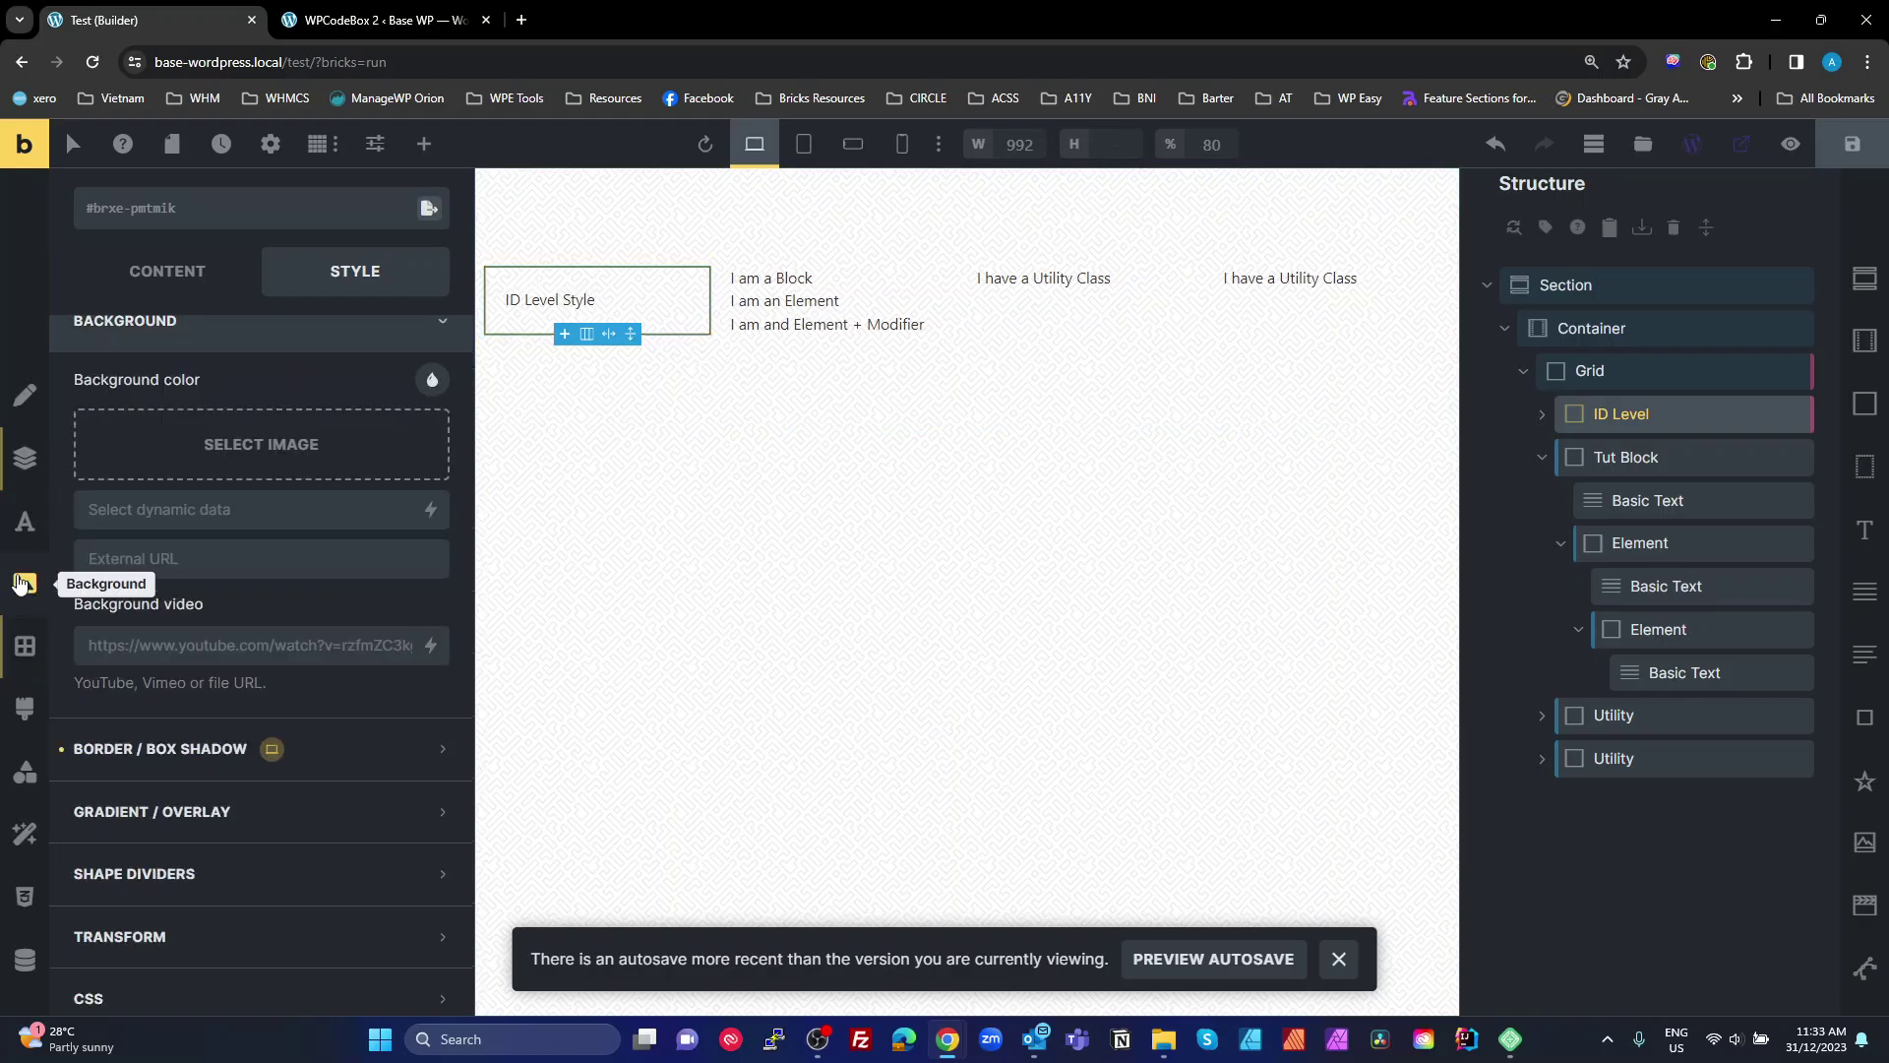
pyautogui.click(433, 379)
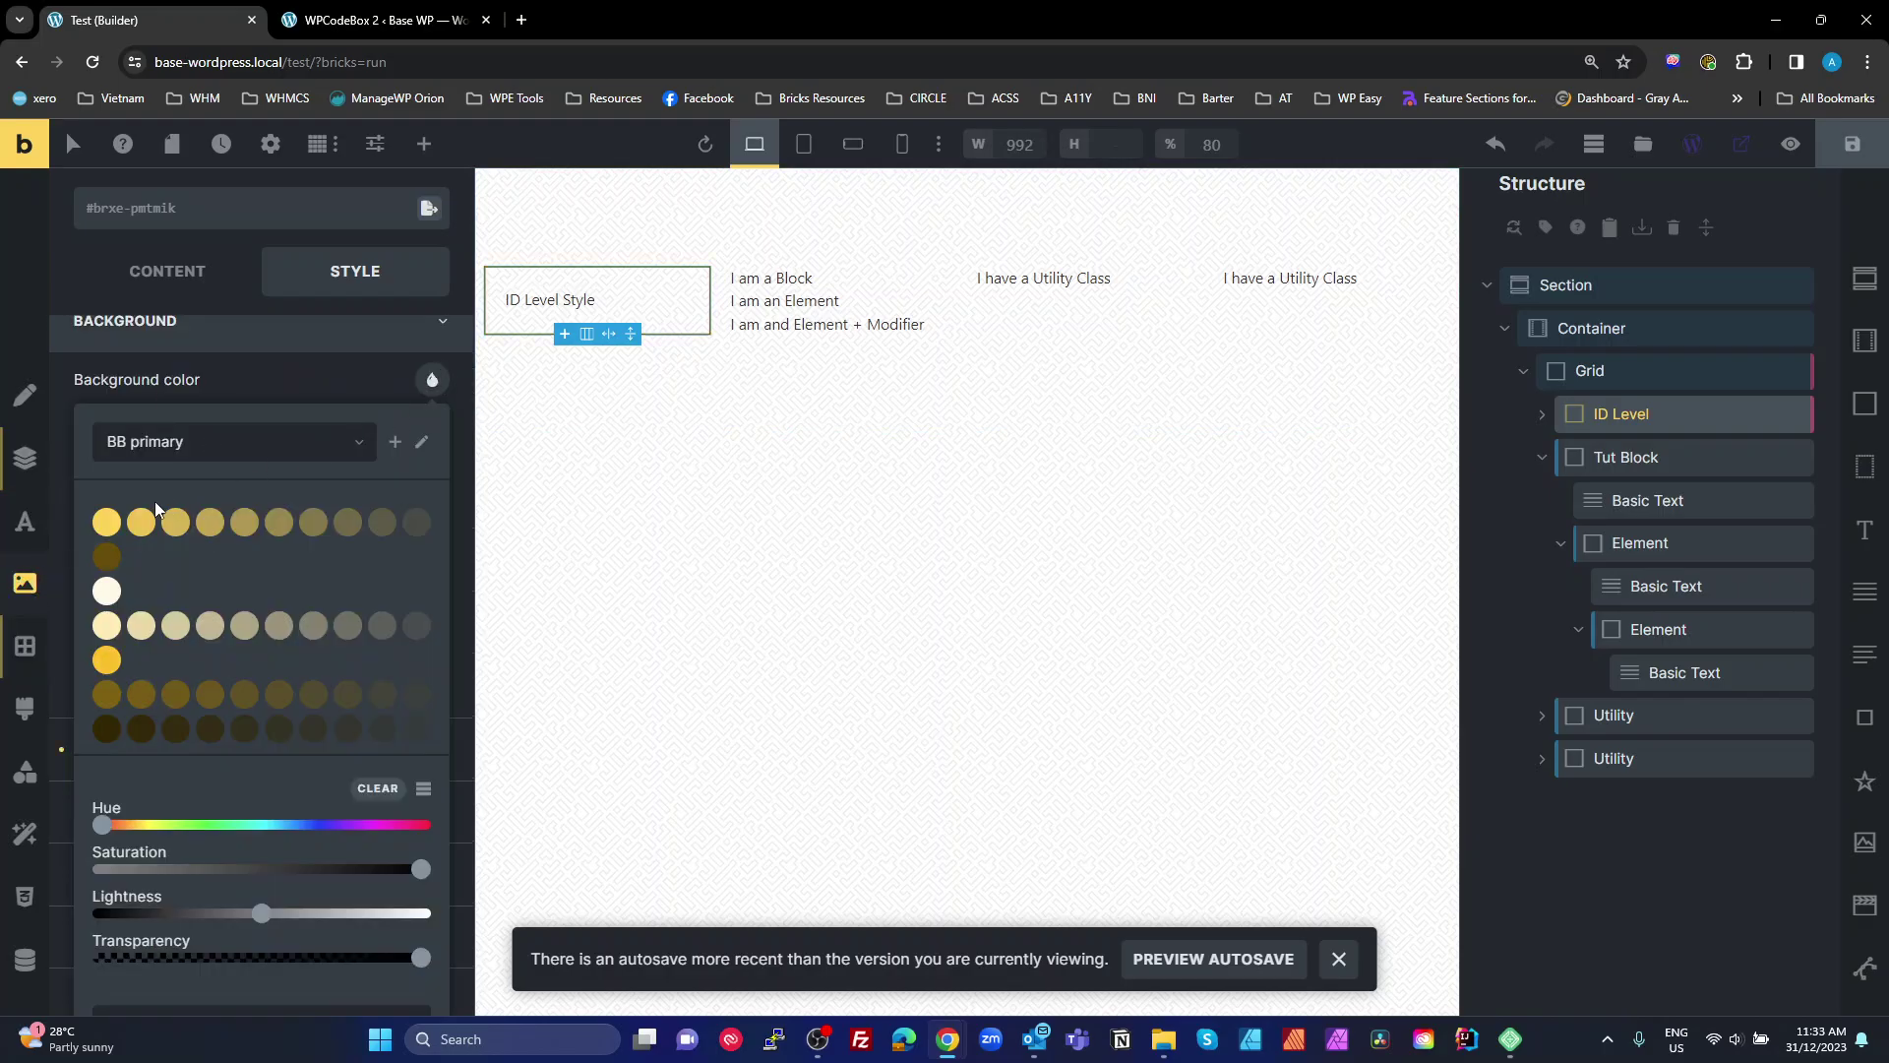
pyautogui.click(201, 440)
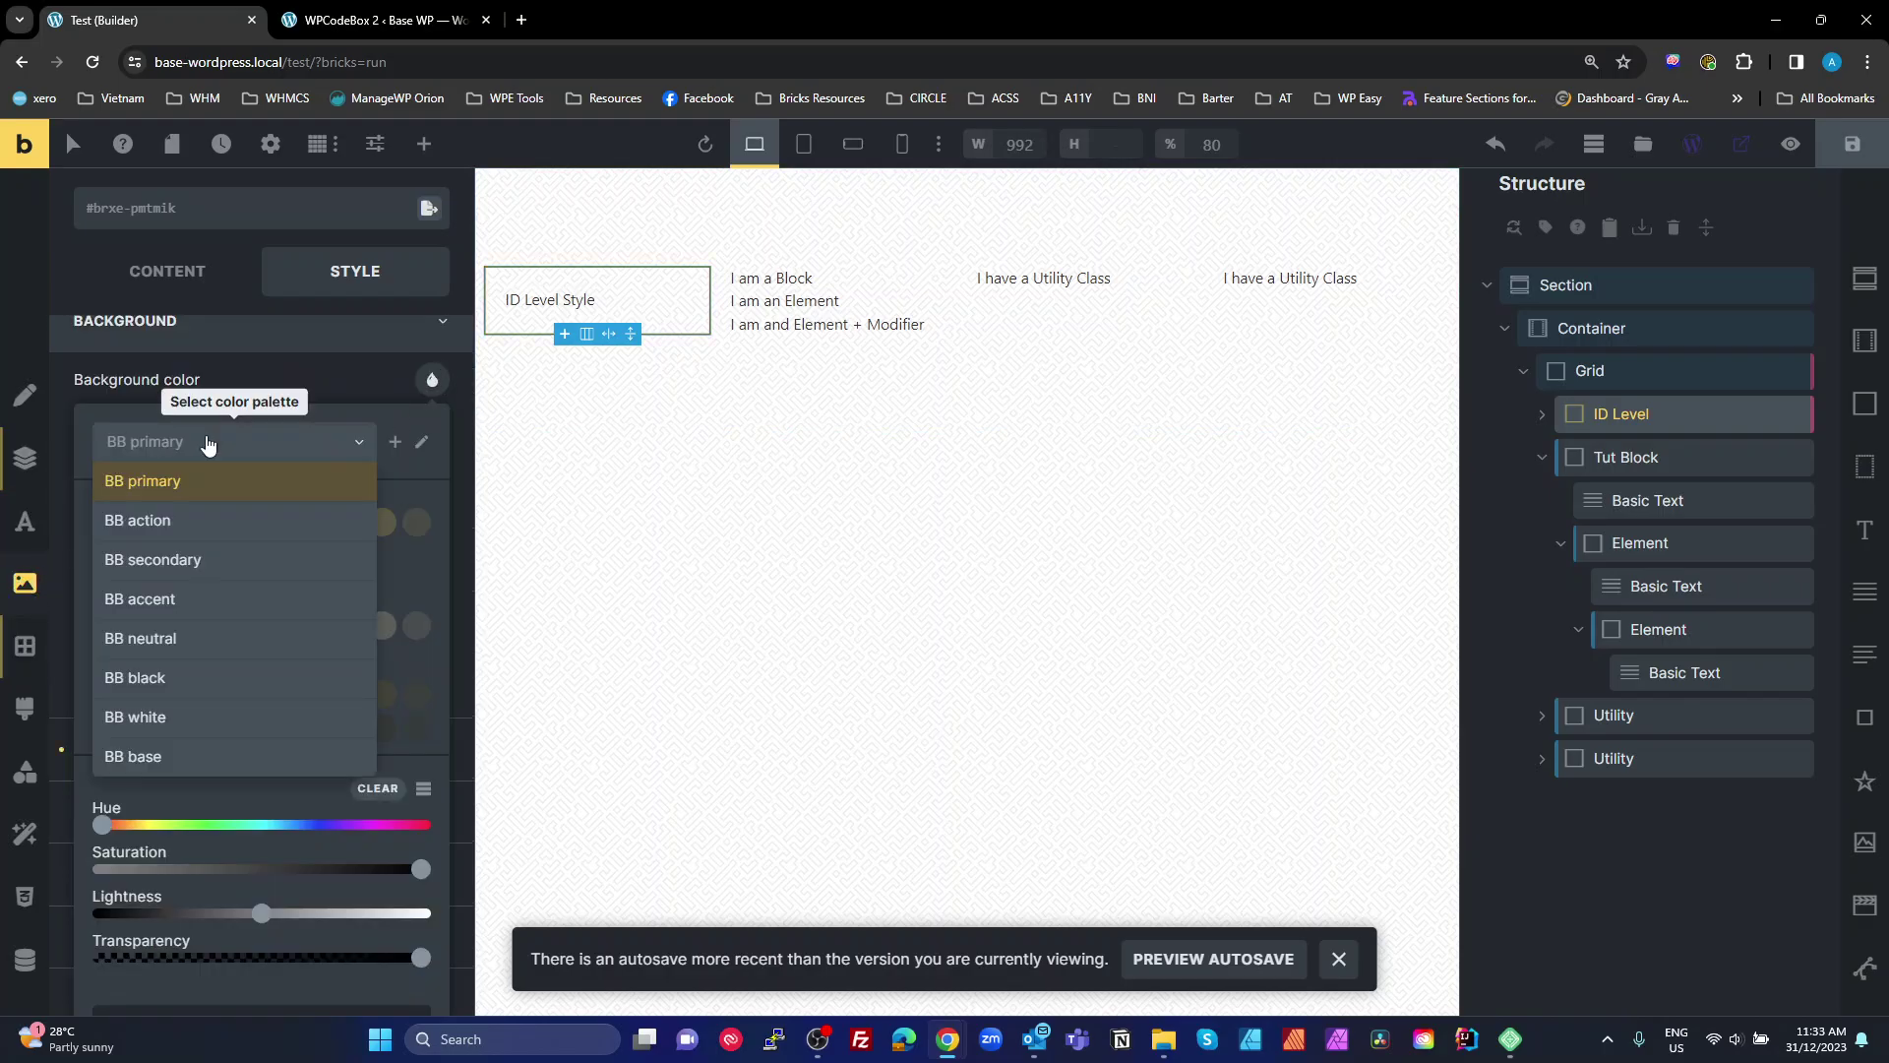
pyautogui.click(179, 728)
pyautogui.click(106, 522)
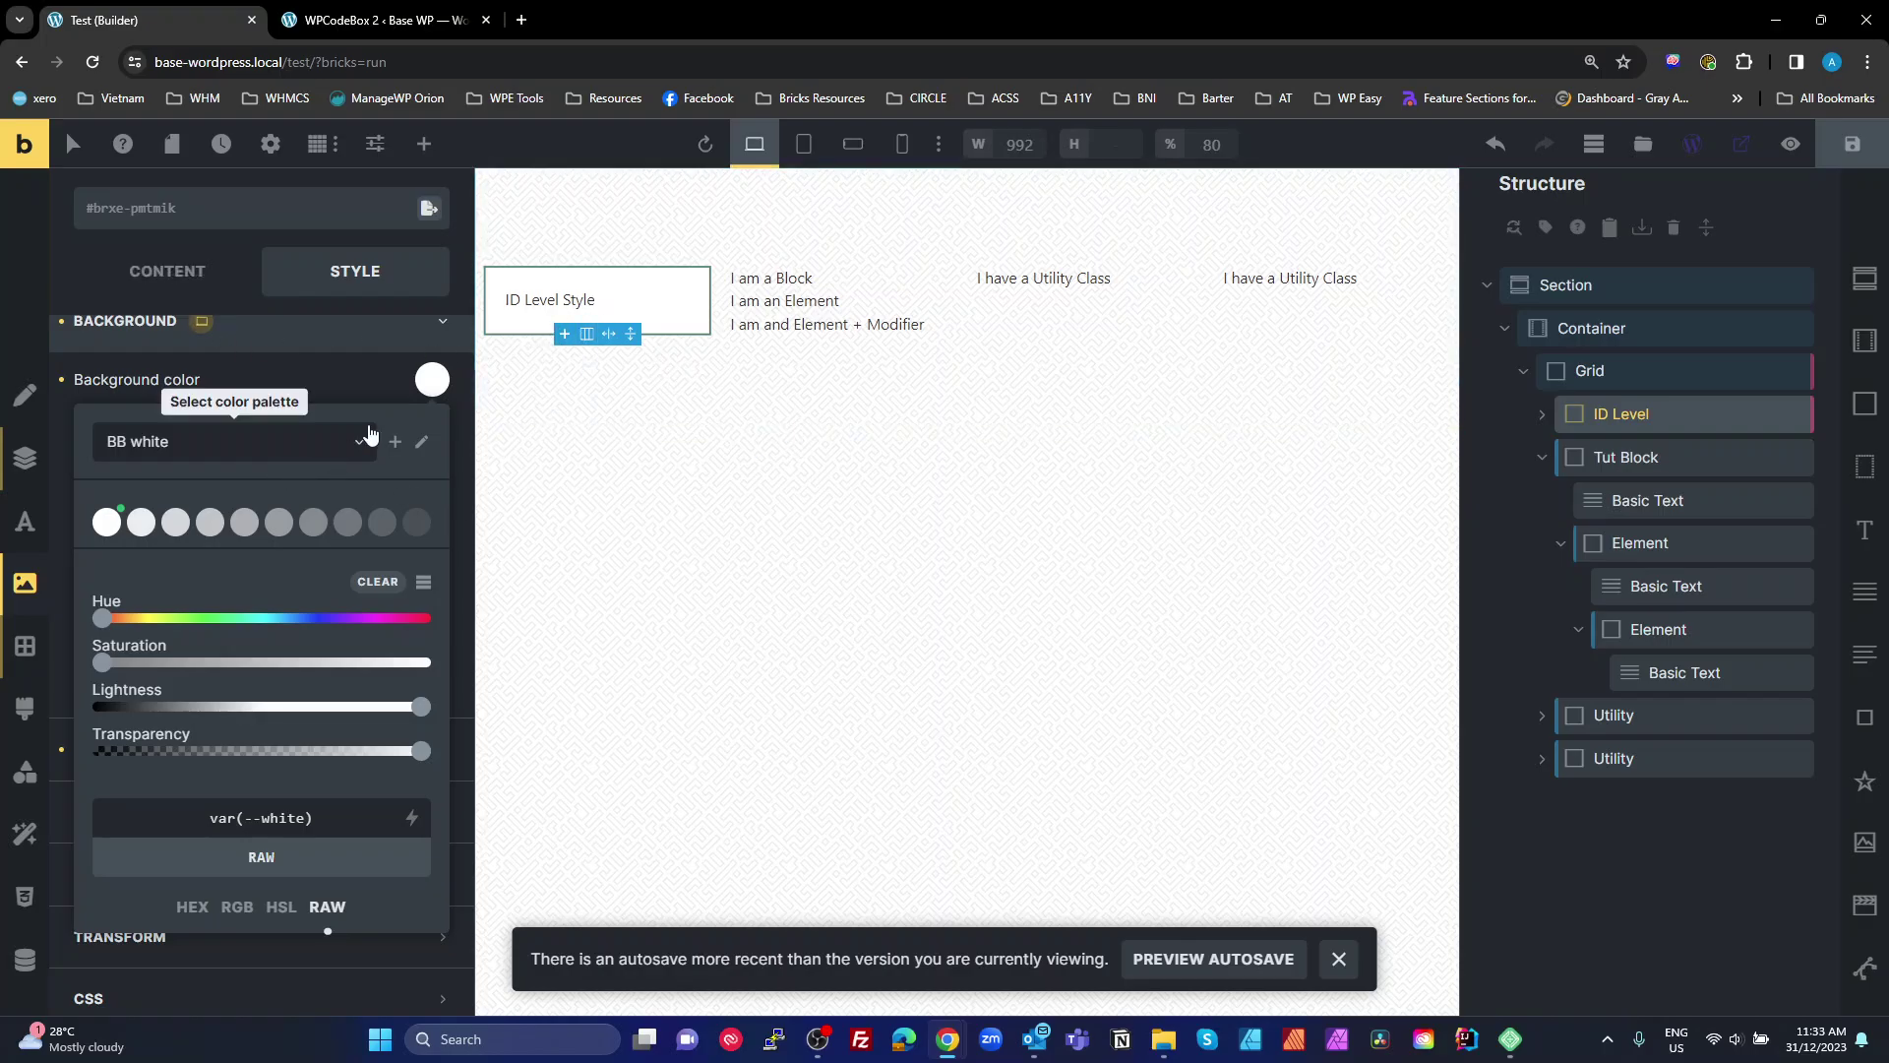
pyautogui.scroll(3, 263, 438)
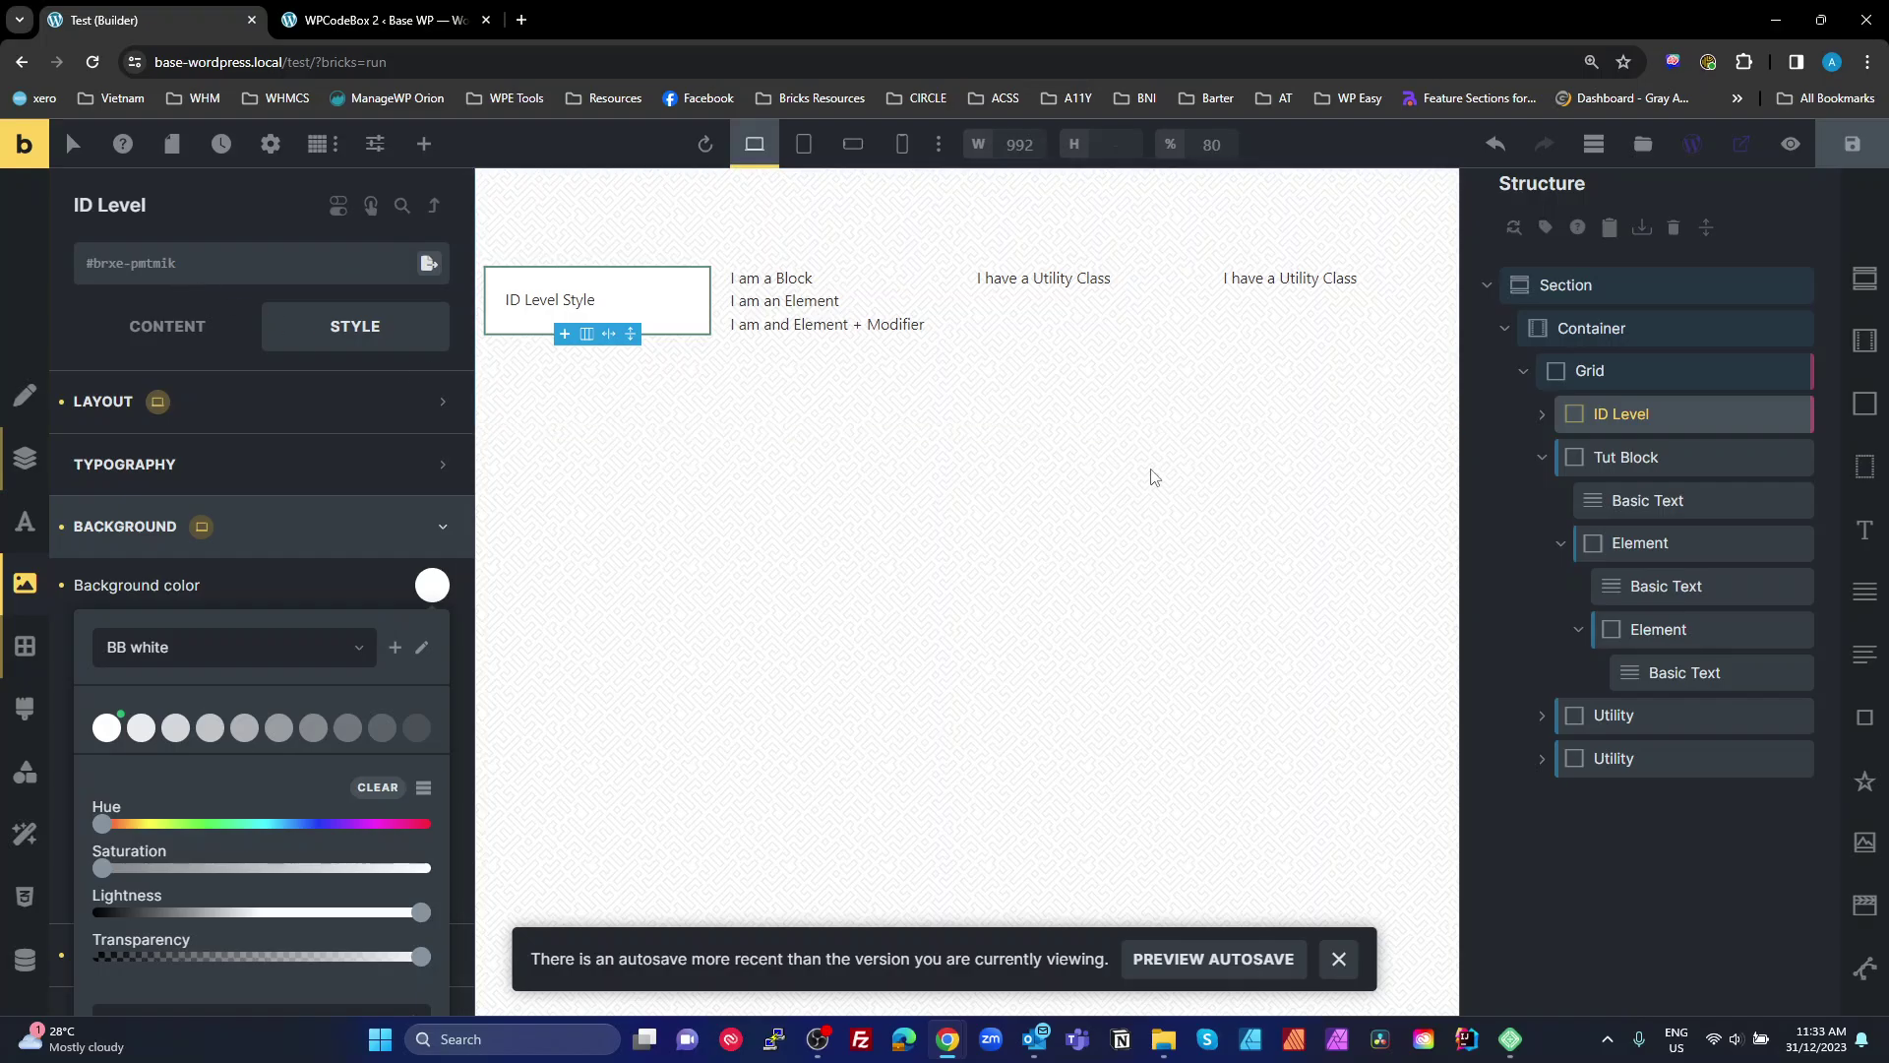
# Set the padding of the .tut-block class on Tut Block to 2rem on all linked sides.
pyautogui.click(1682, 456)
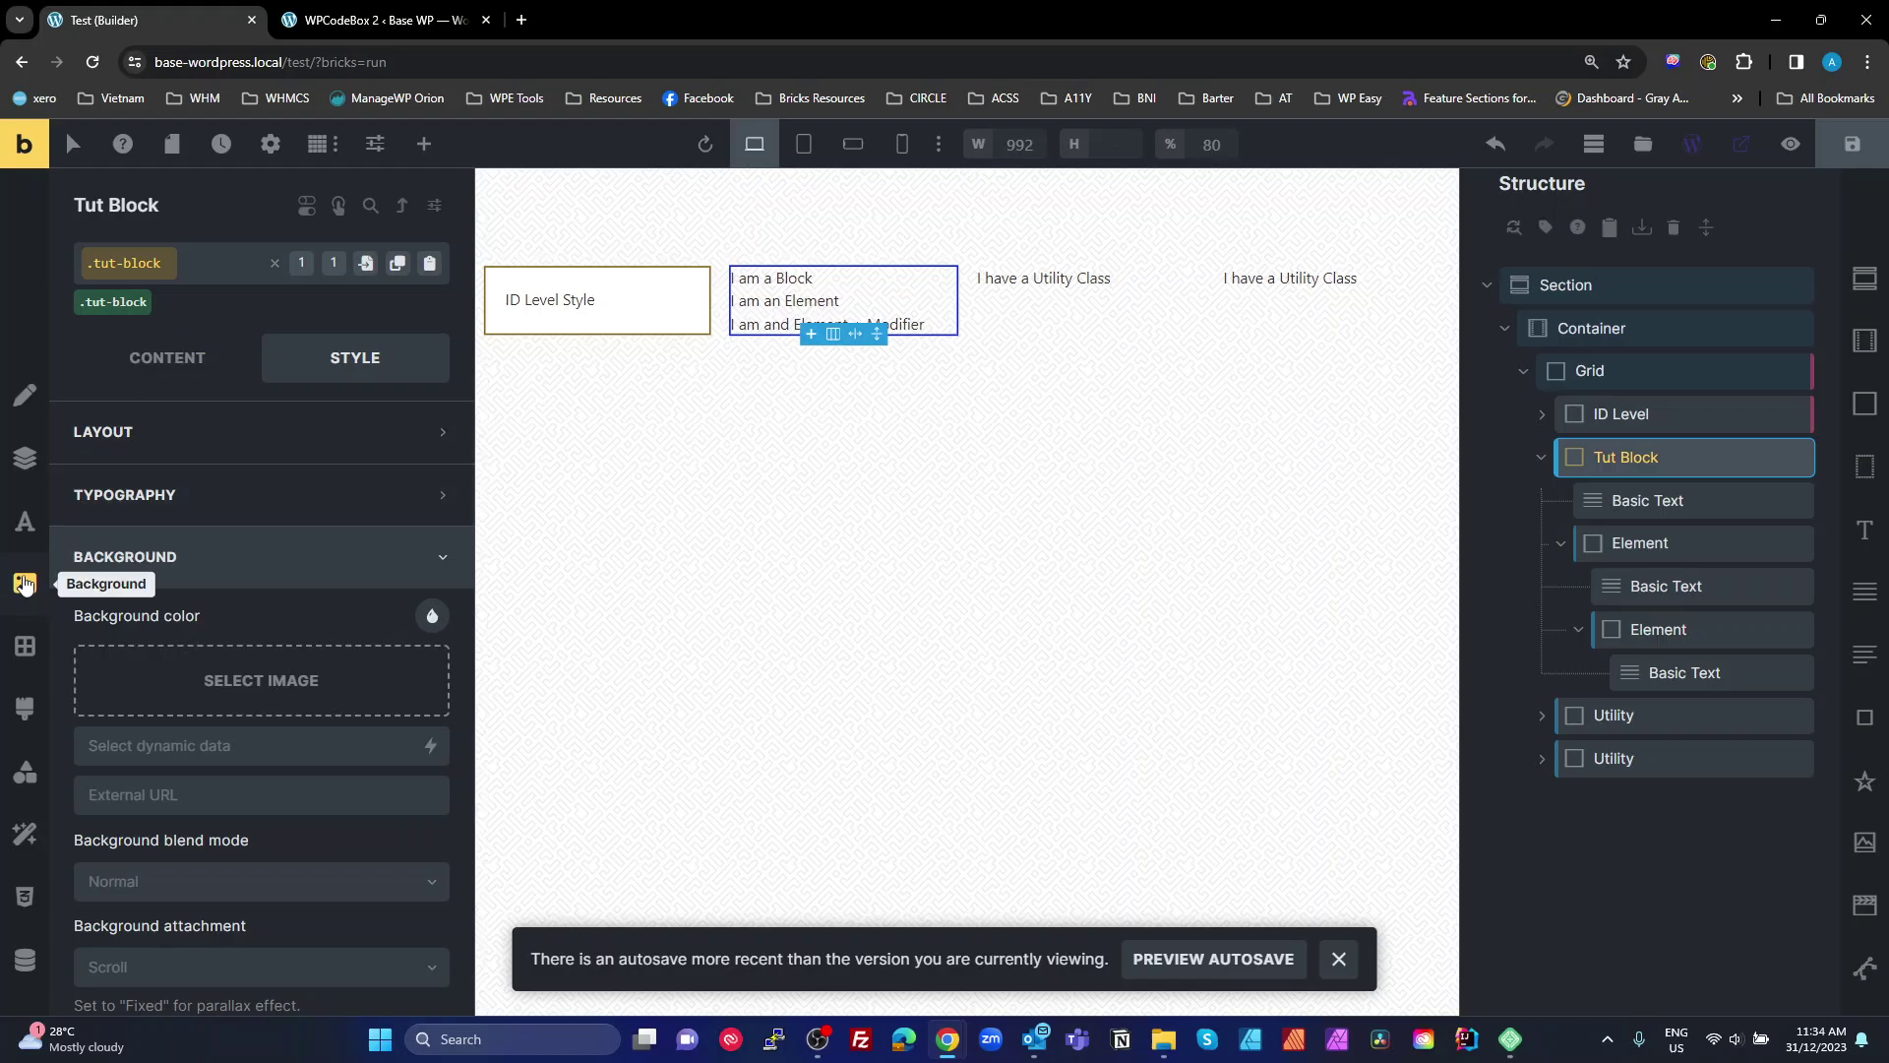
pyautogui.click(25, 458)
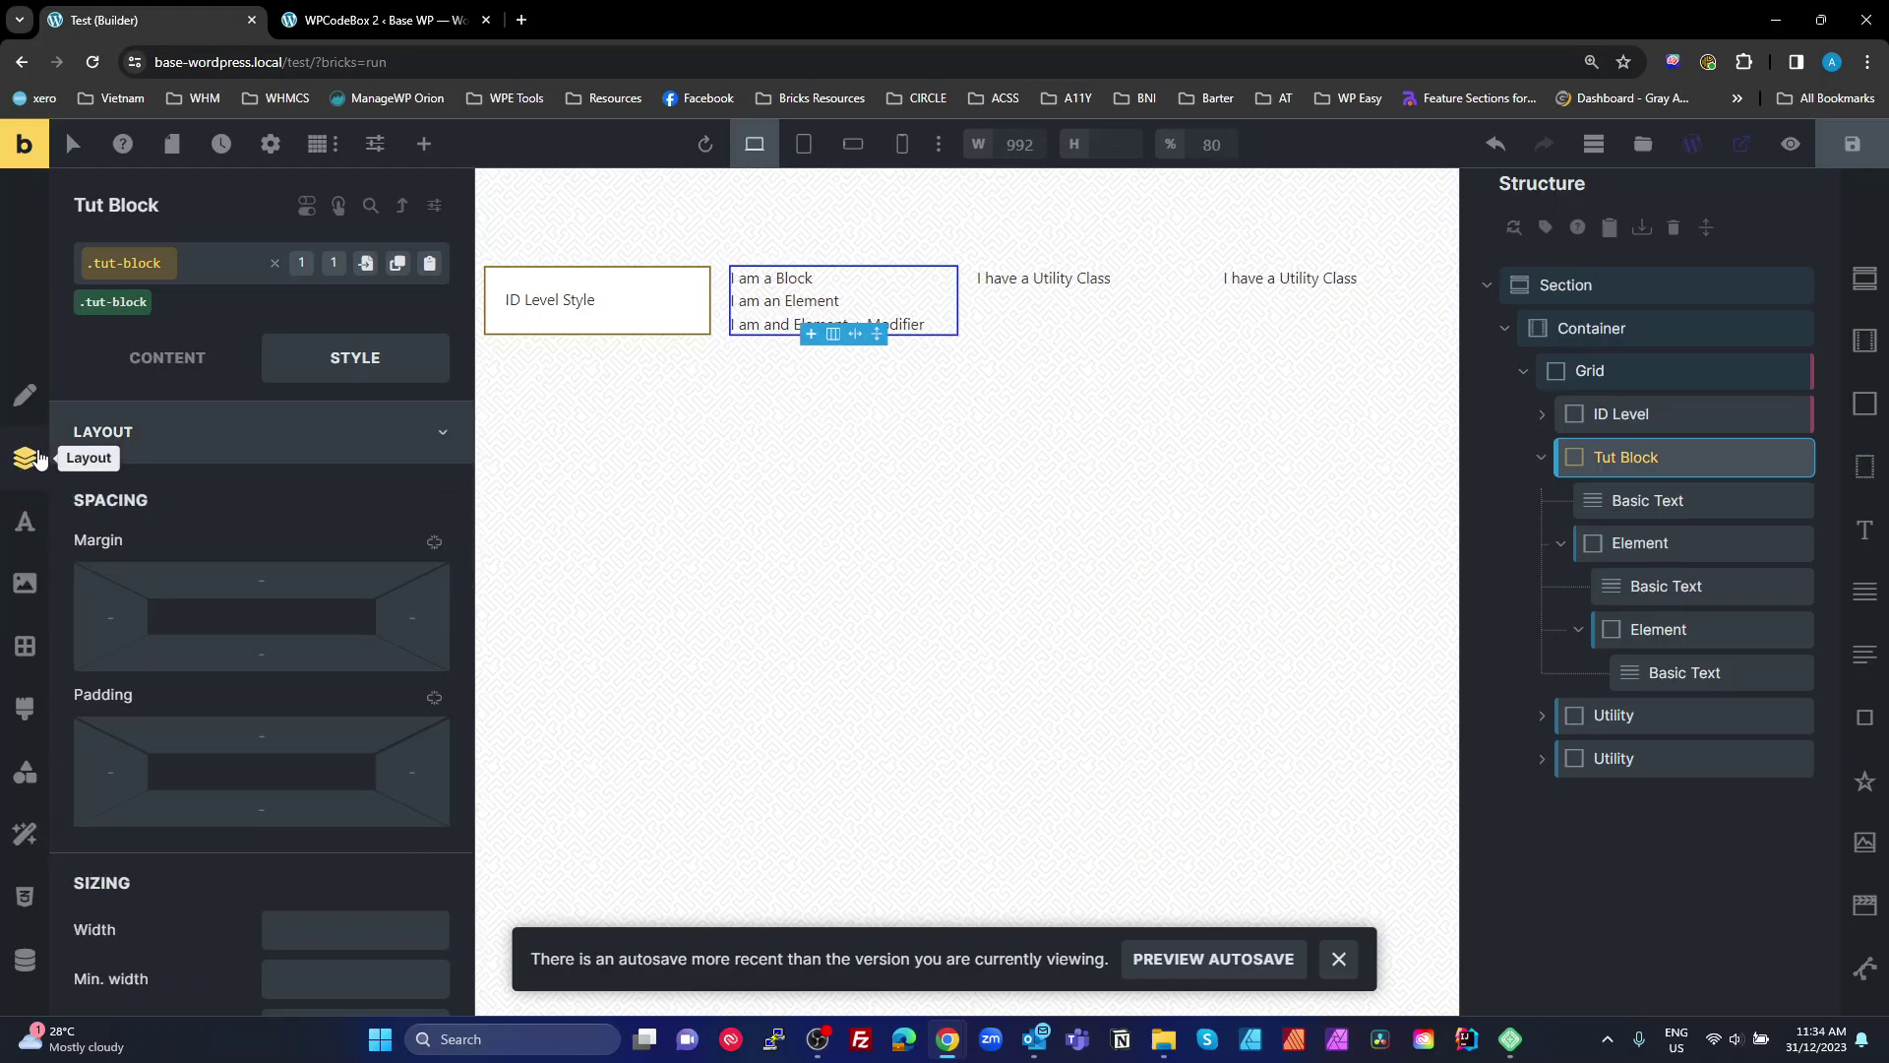
pyautogui.click(434, 709)
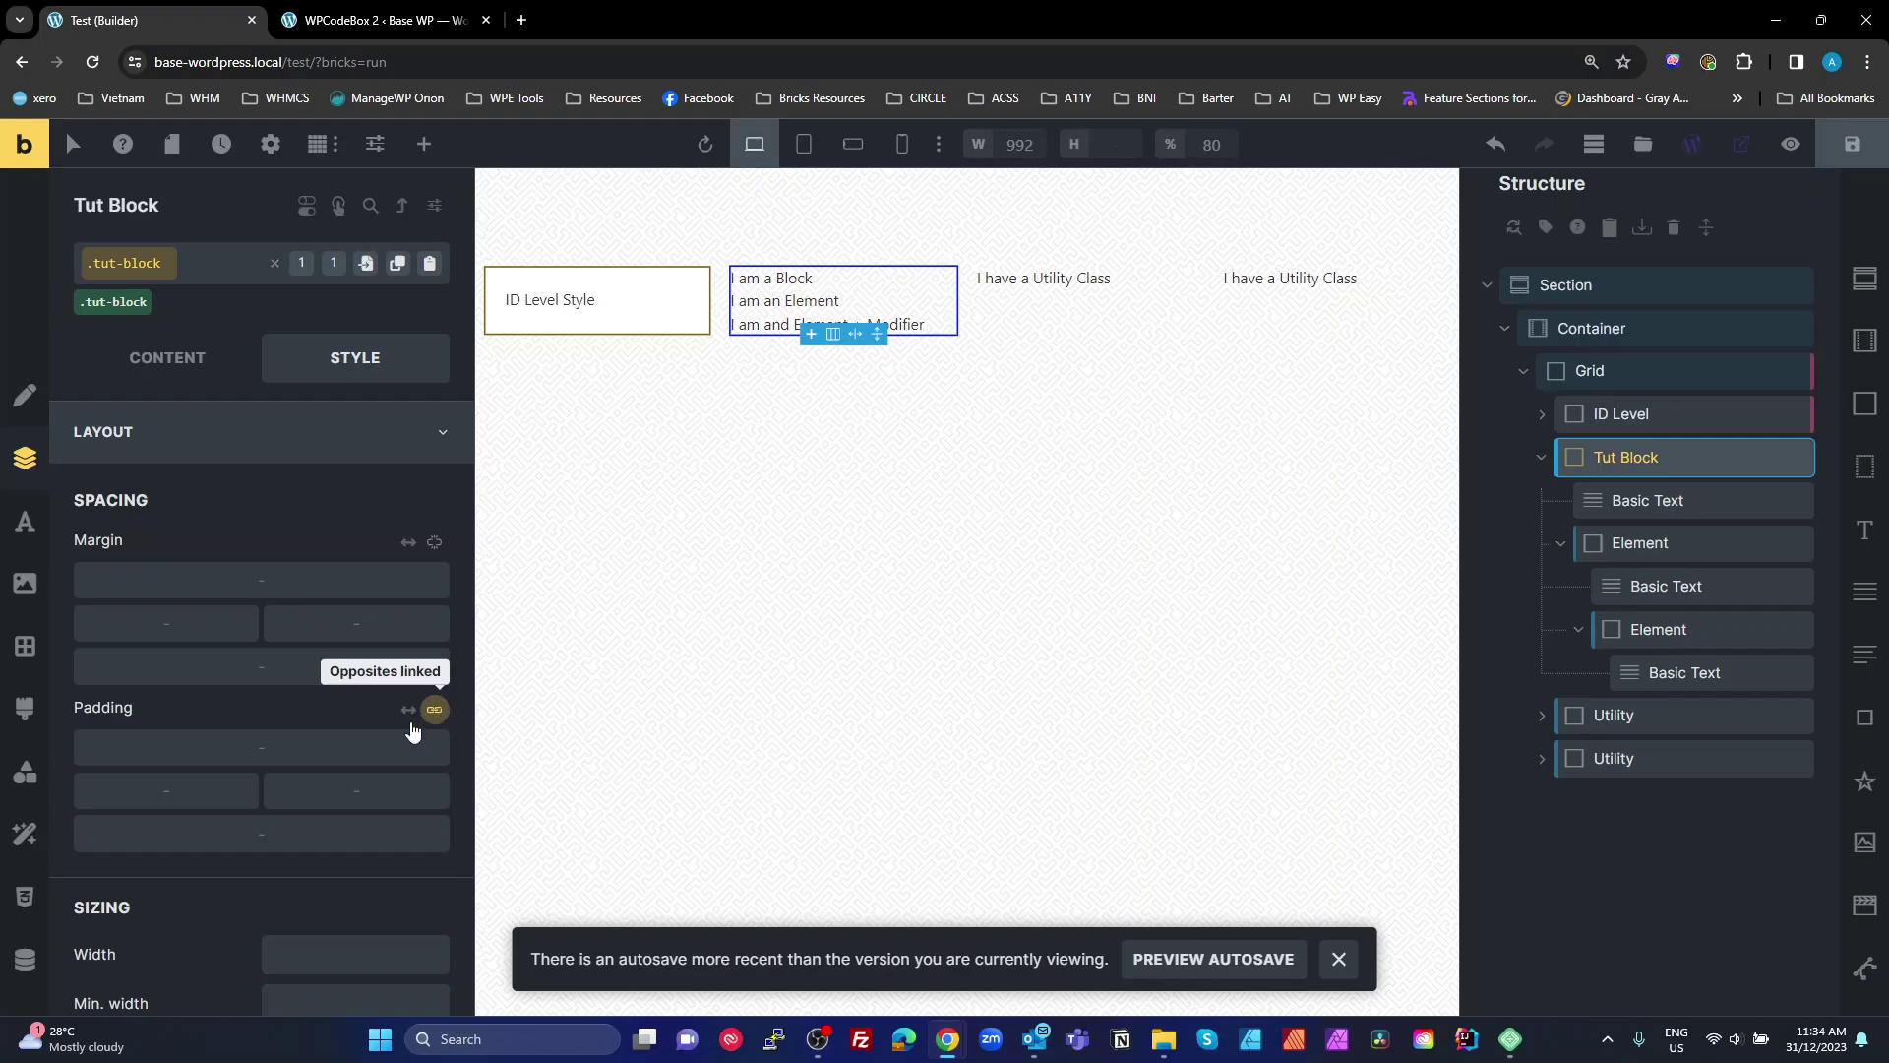
pyautogui.click(323, 747)
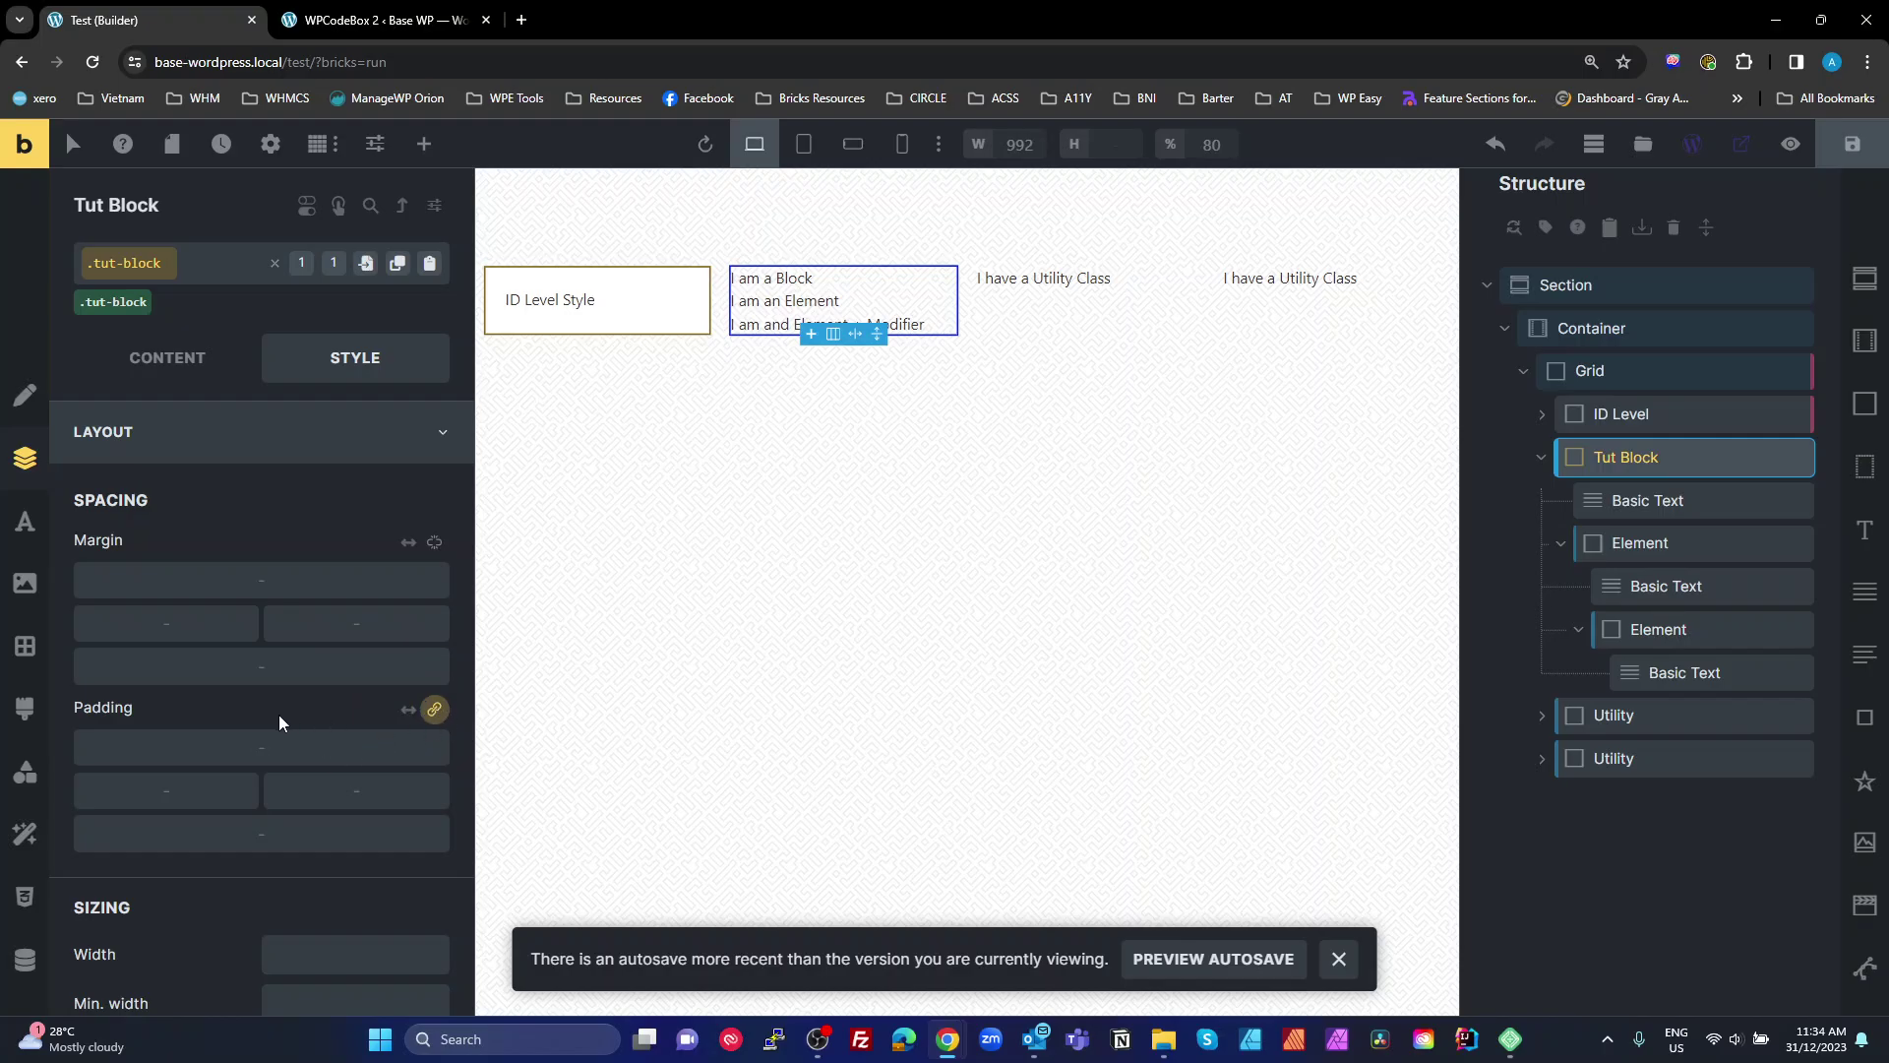
pyautogui.write('2rem')
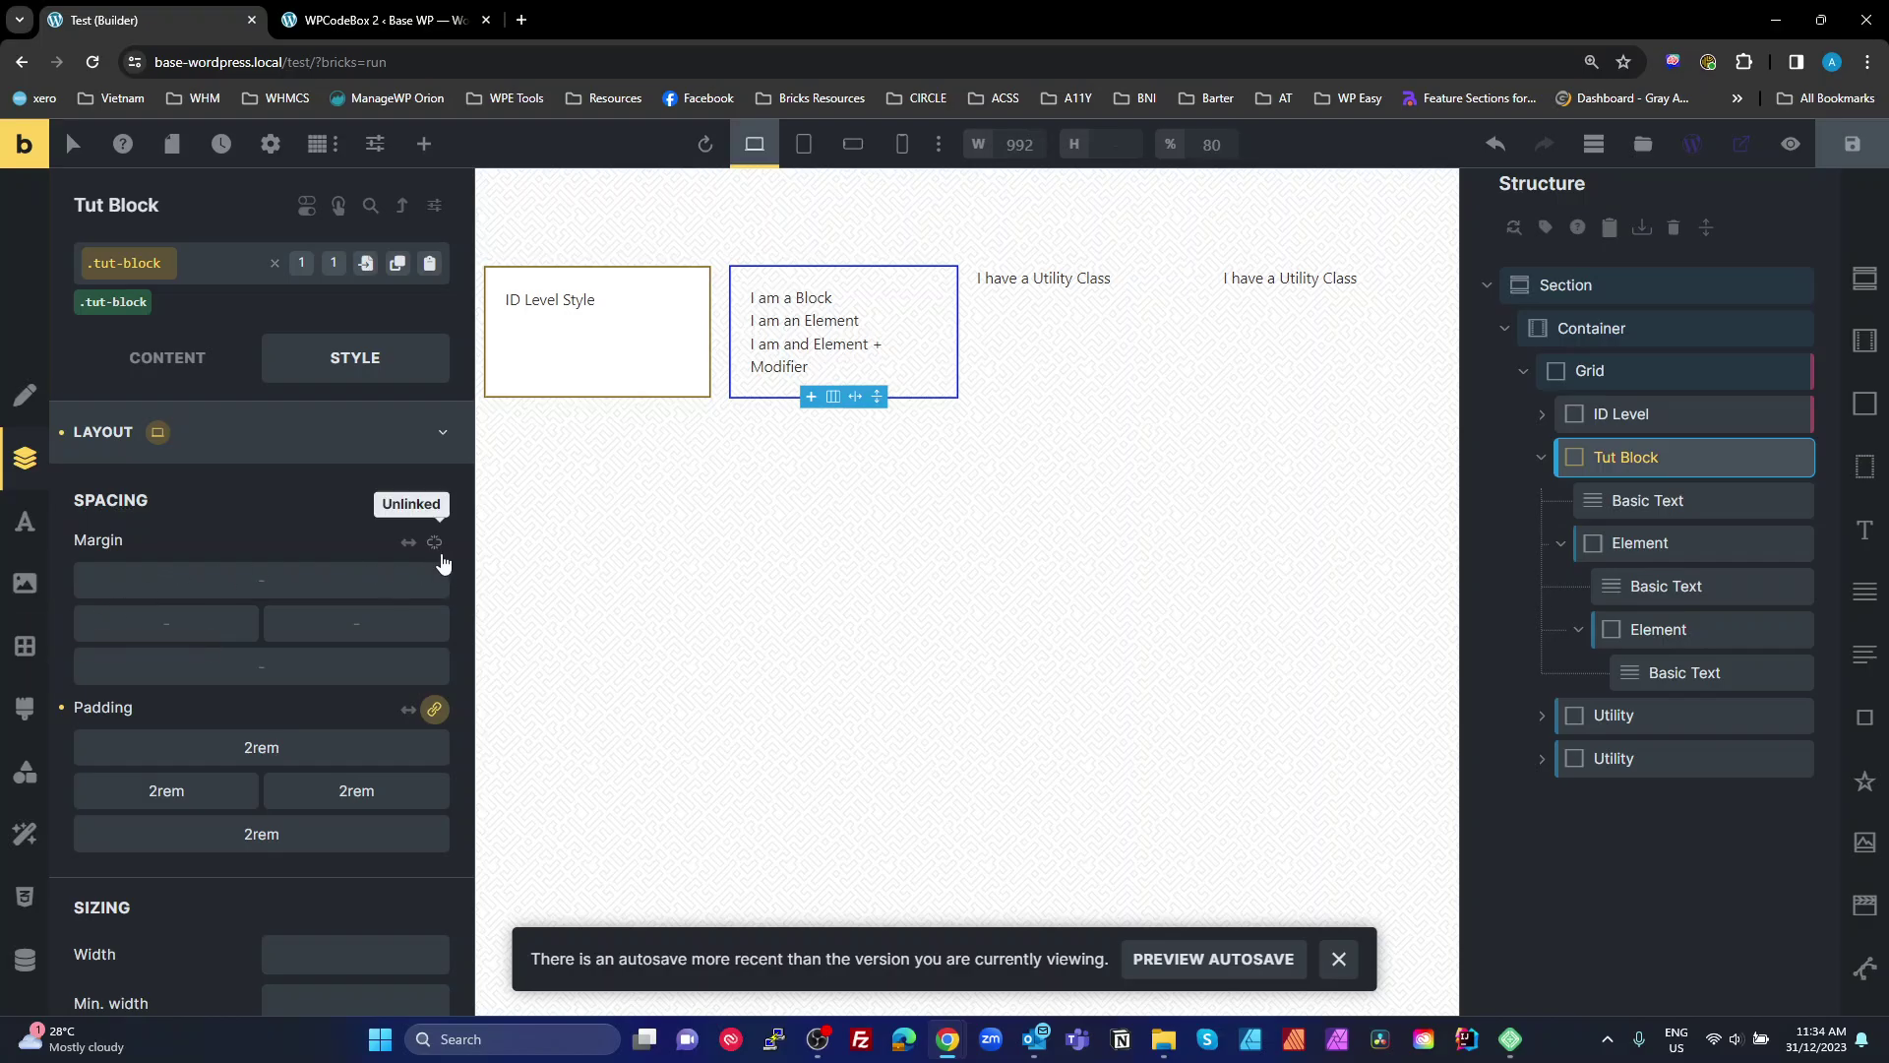
# Give the .tut-block class a Dotted border with a linked width of 2 on all four sides.
pyautogui.click(24, 646)
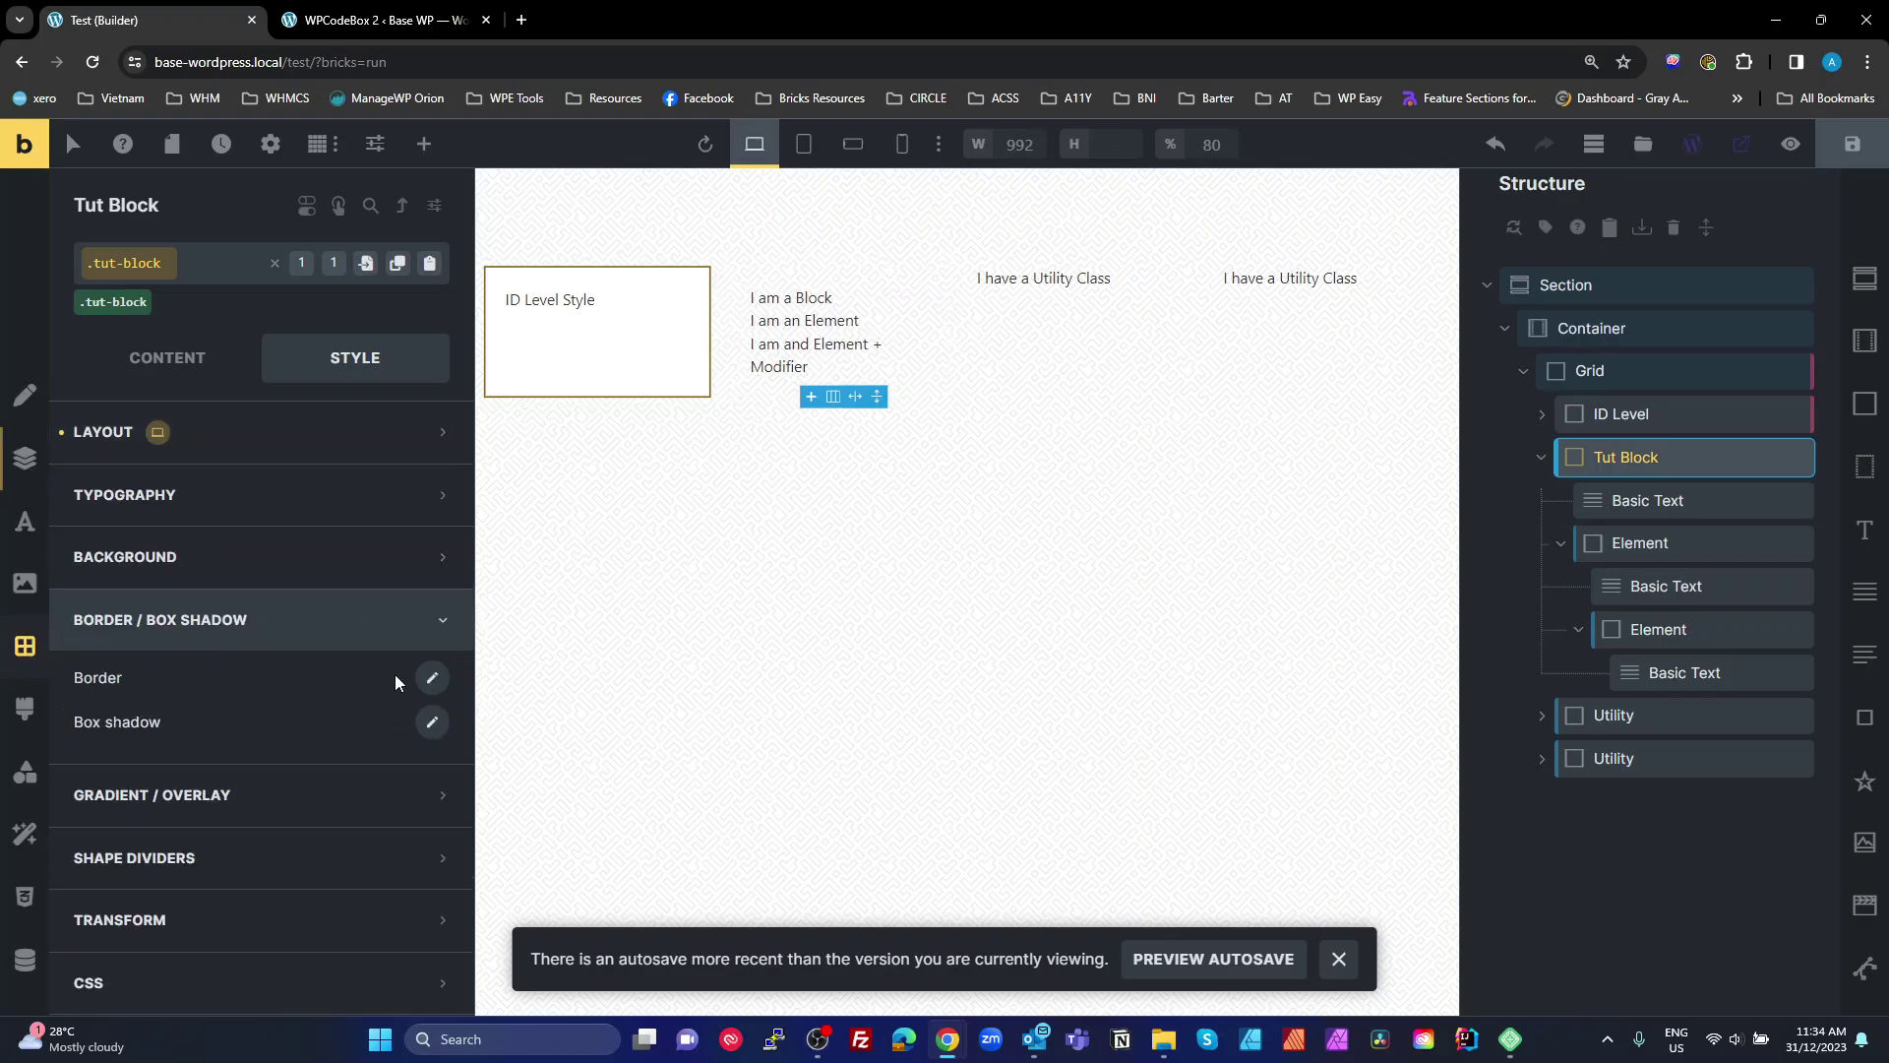
pyautogui.click(431, 681)
pyautogui.click(153, 807)
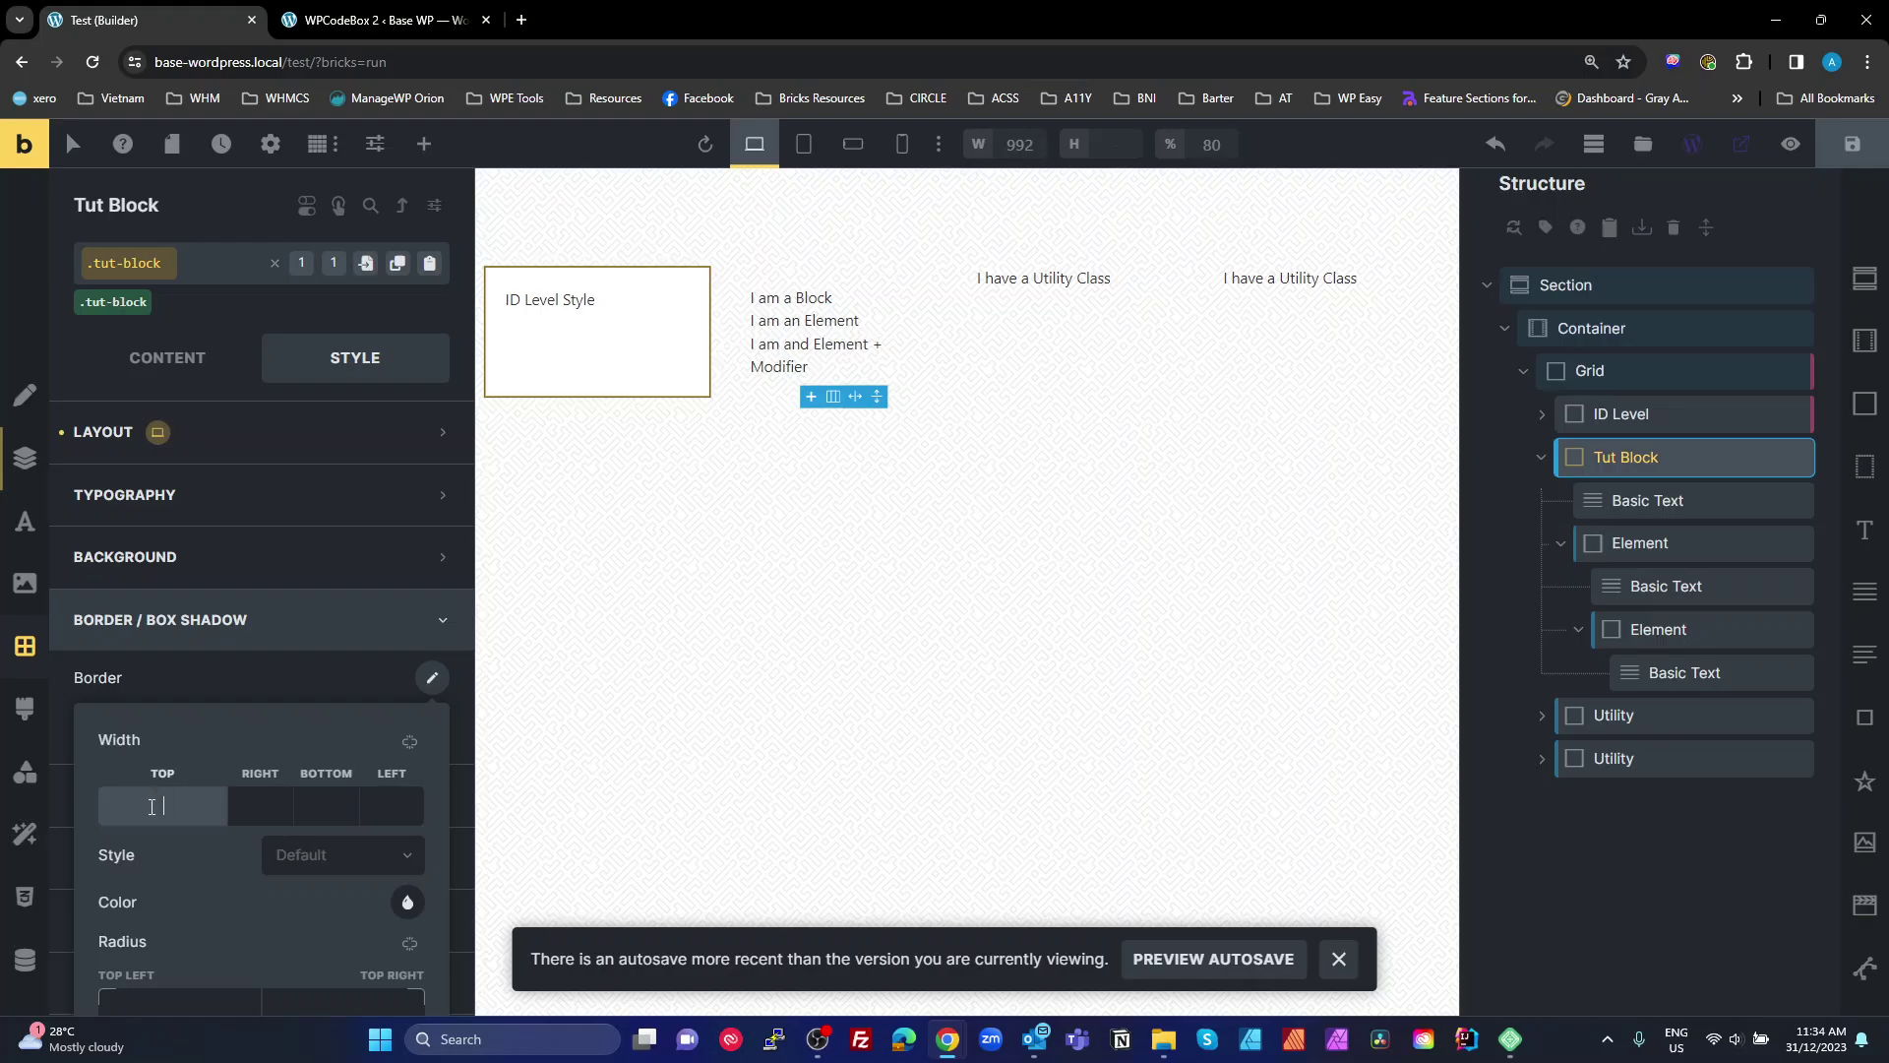
pyautogui.write('2')
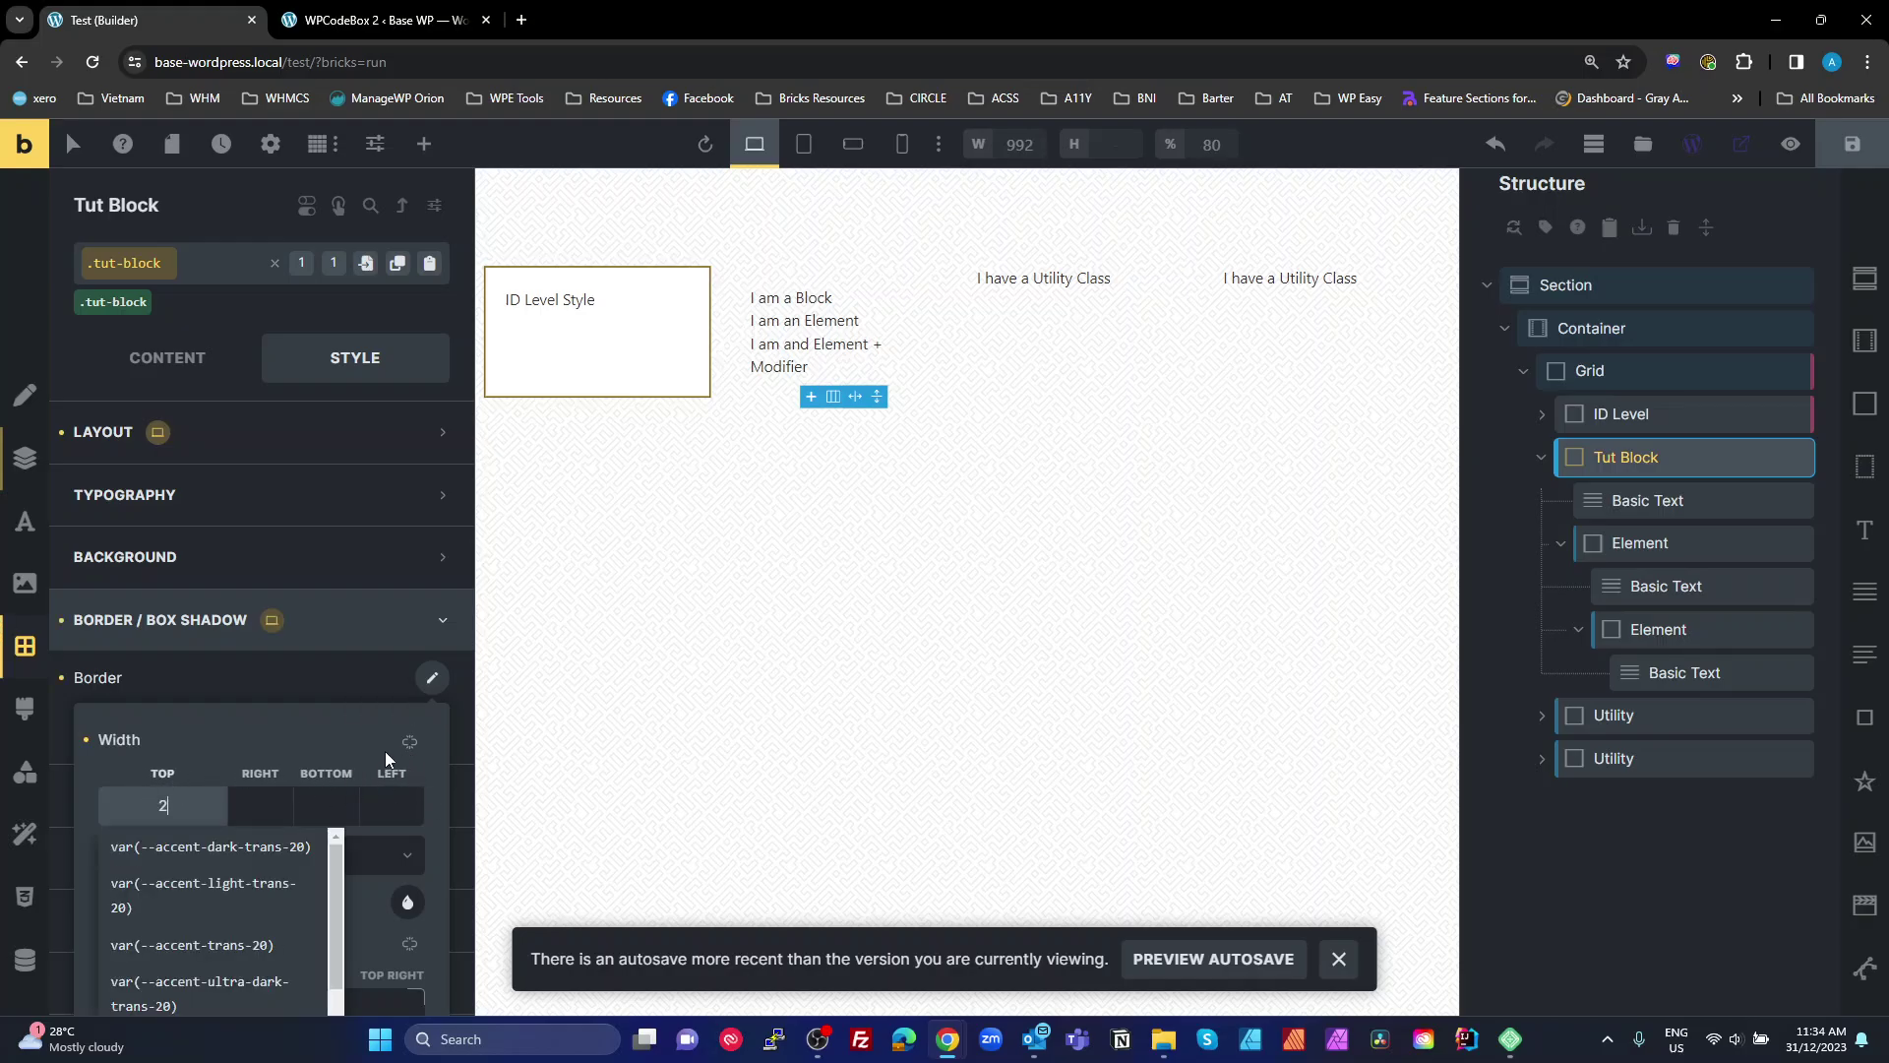
pyautogui.click(410, 743)
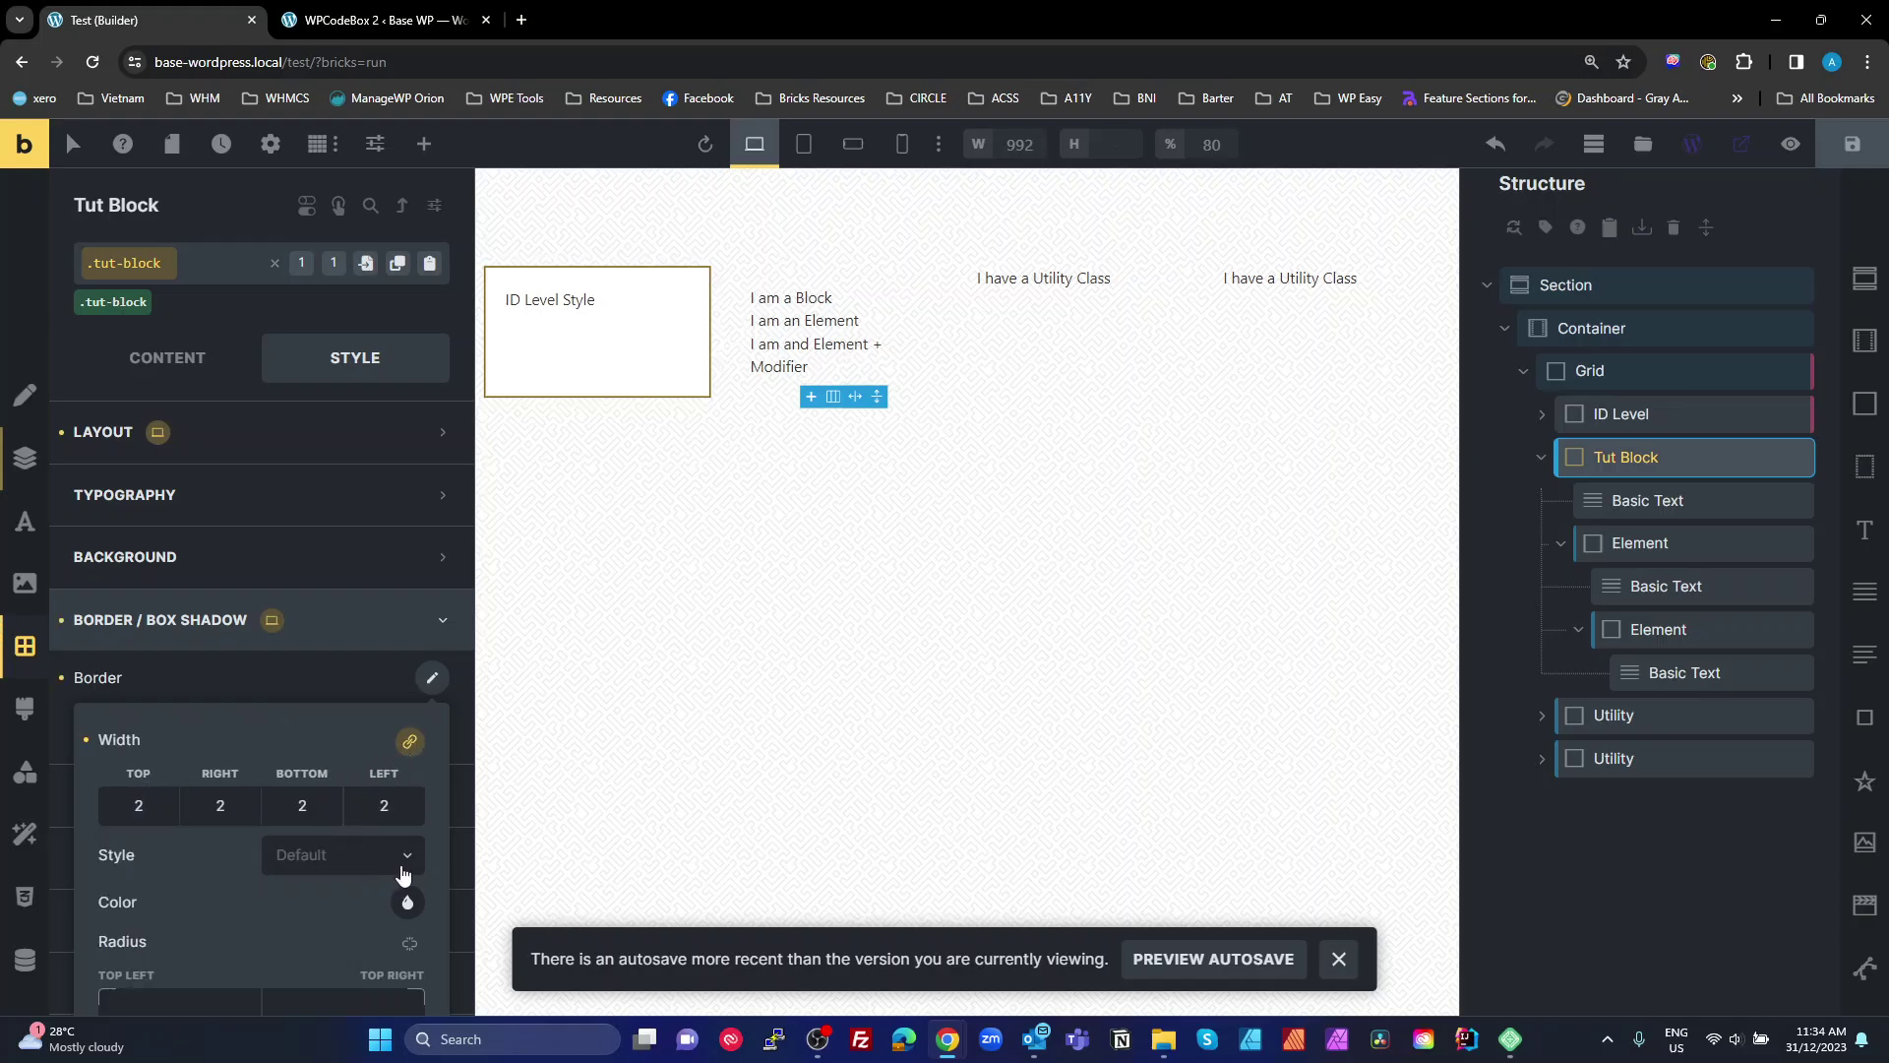
pyautogui.click(357, 866)
pyautogui.click(319, 1013)
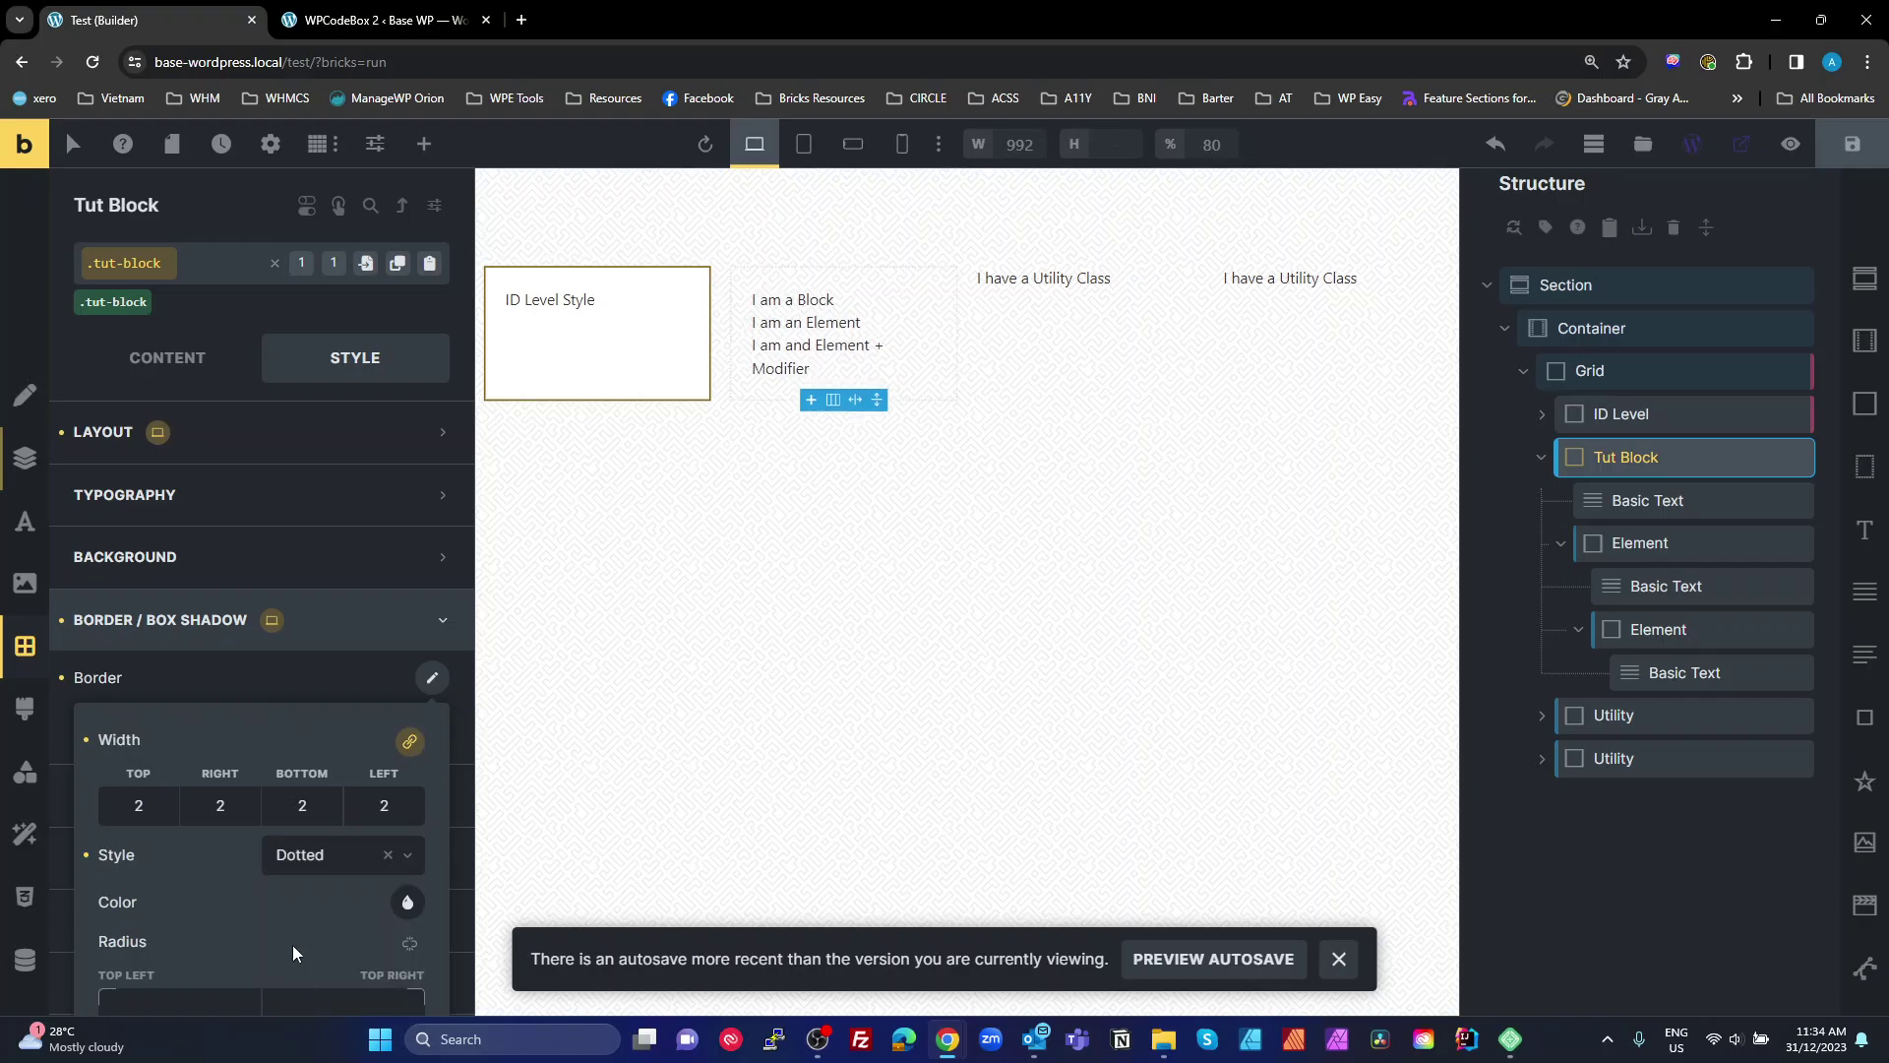
# Look through the color palettes for the .tut-block border, view the BB accent swatches, and close the color picker.
pyautogui.scroll(-2, 324, 738)
pyautogui.click(407, 709)
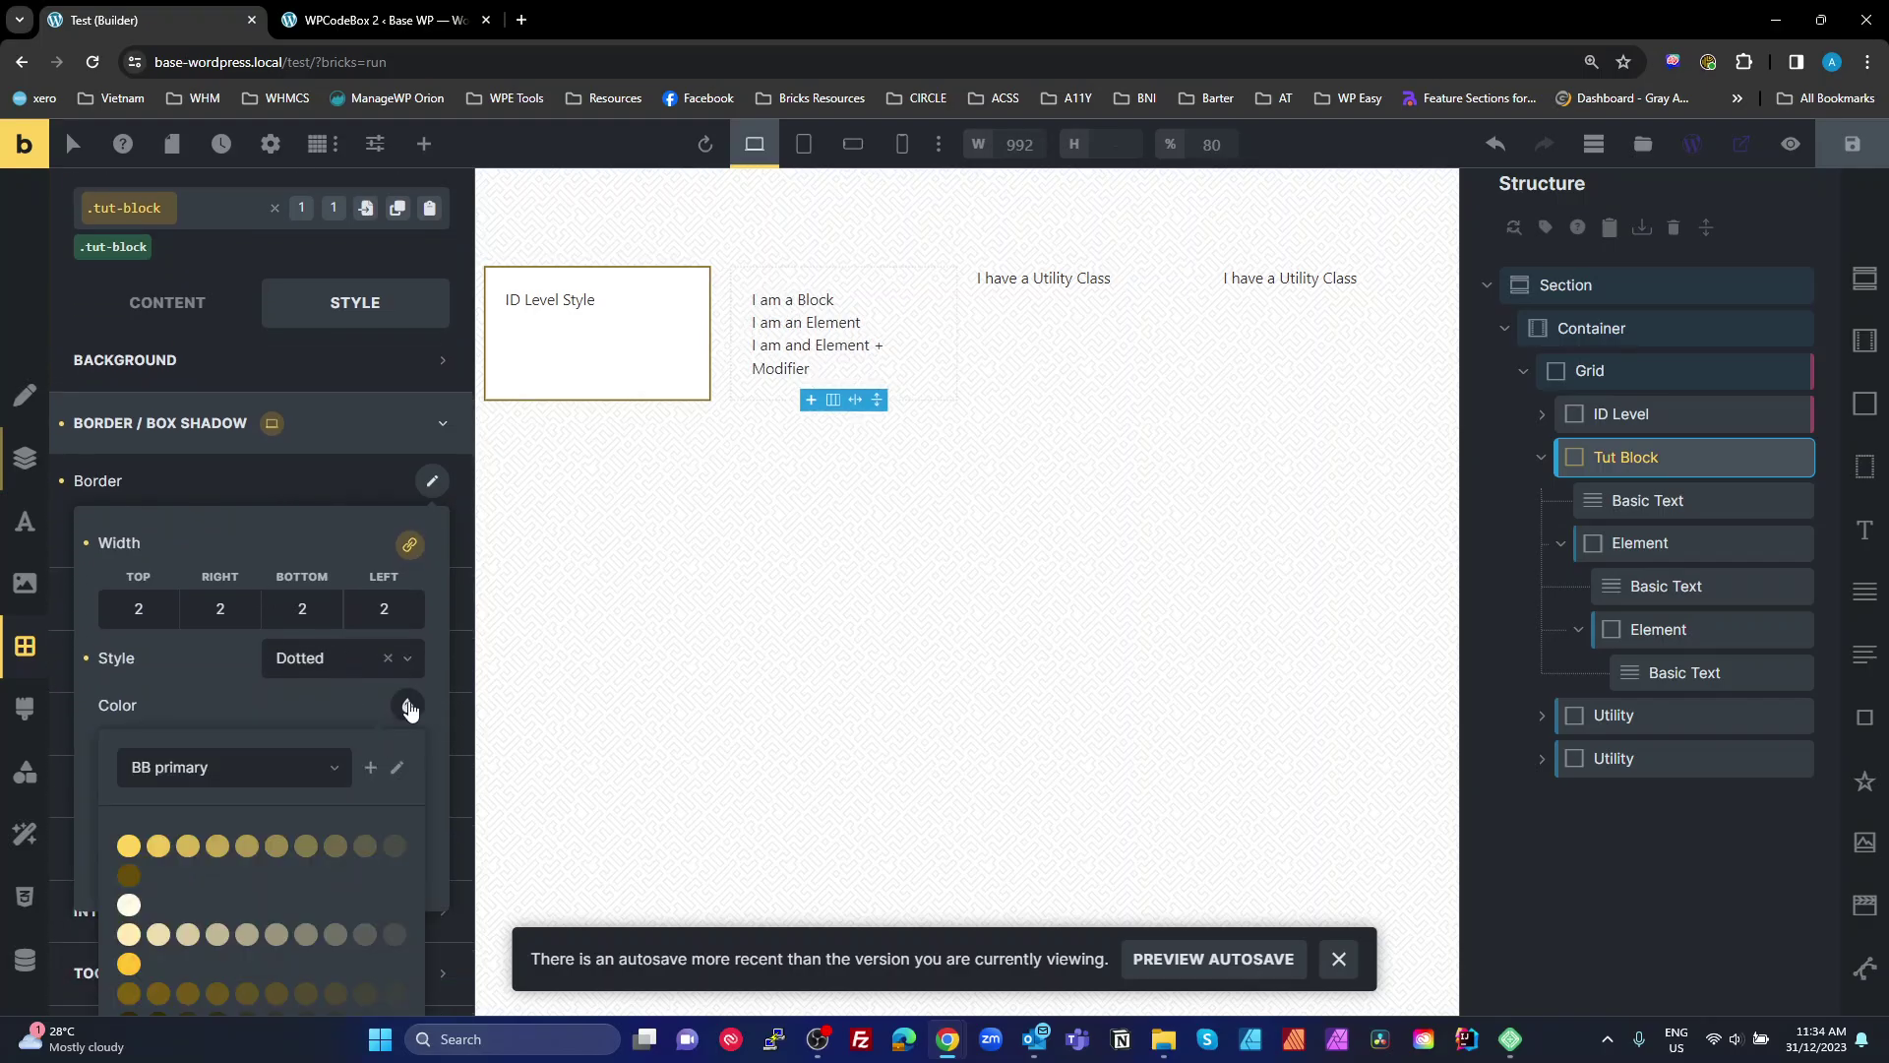
pyautogui.click(218, 778)
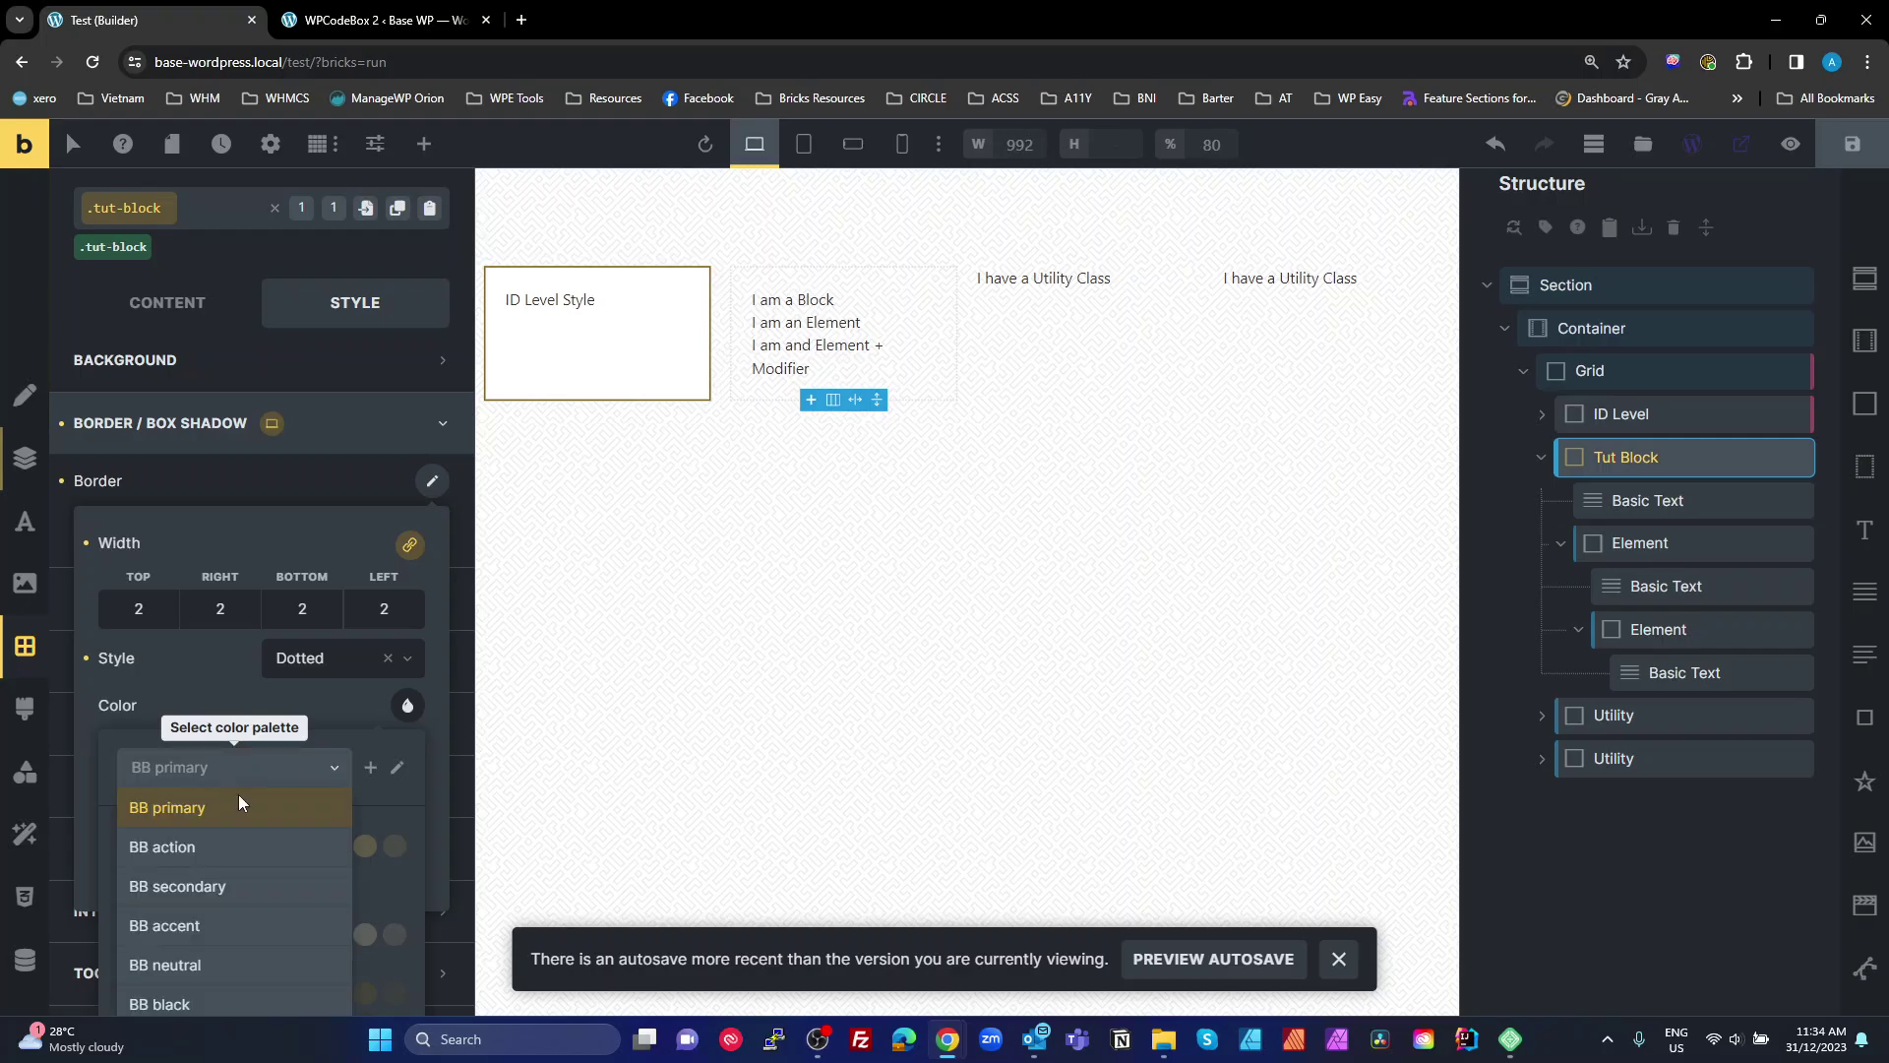
pyautogui.scroll(-1, 238, 794)
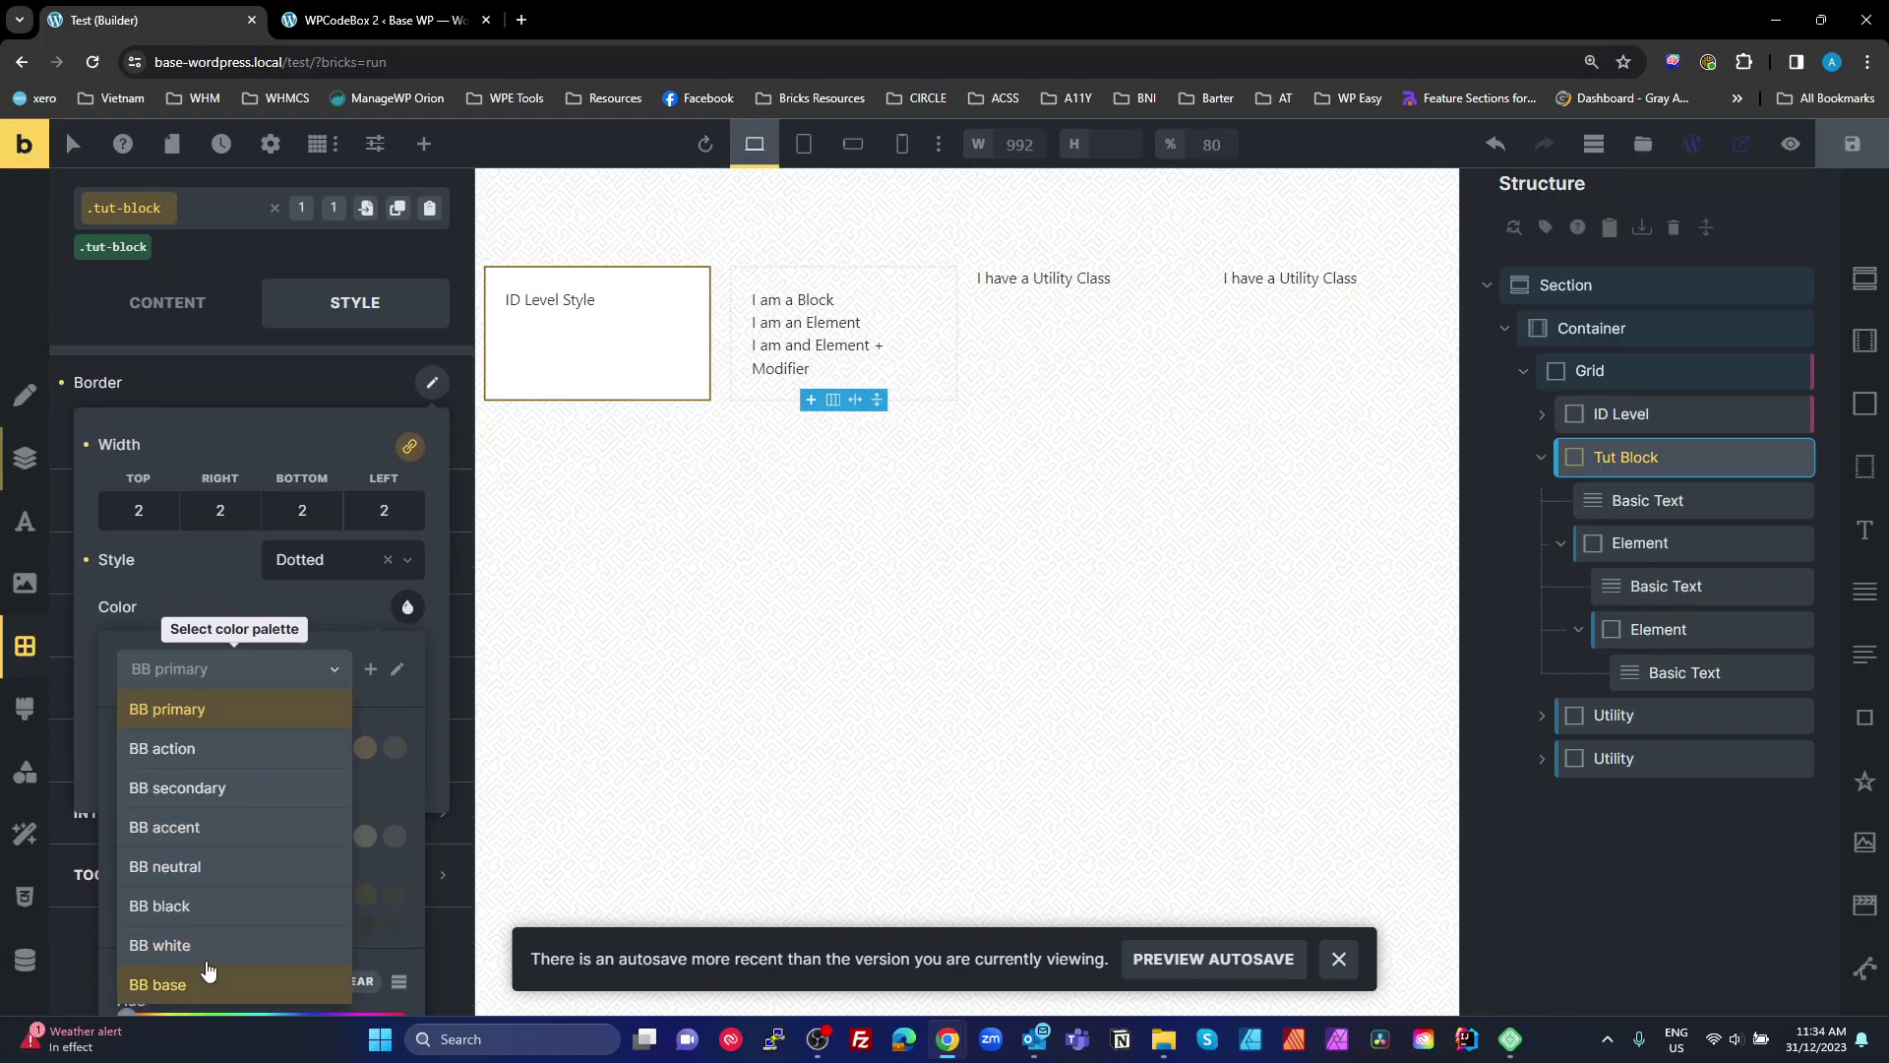
pyautogui.click(186, 830)
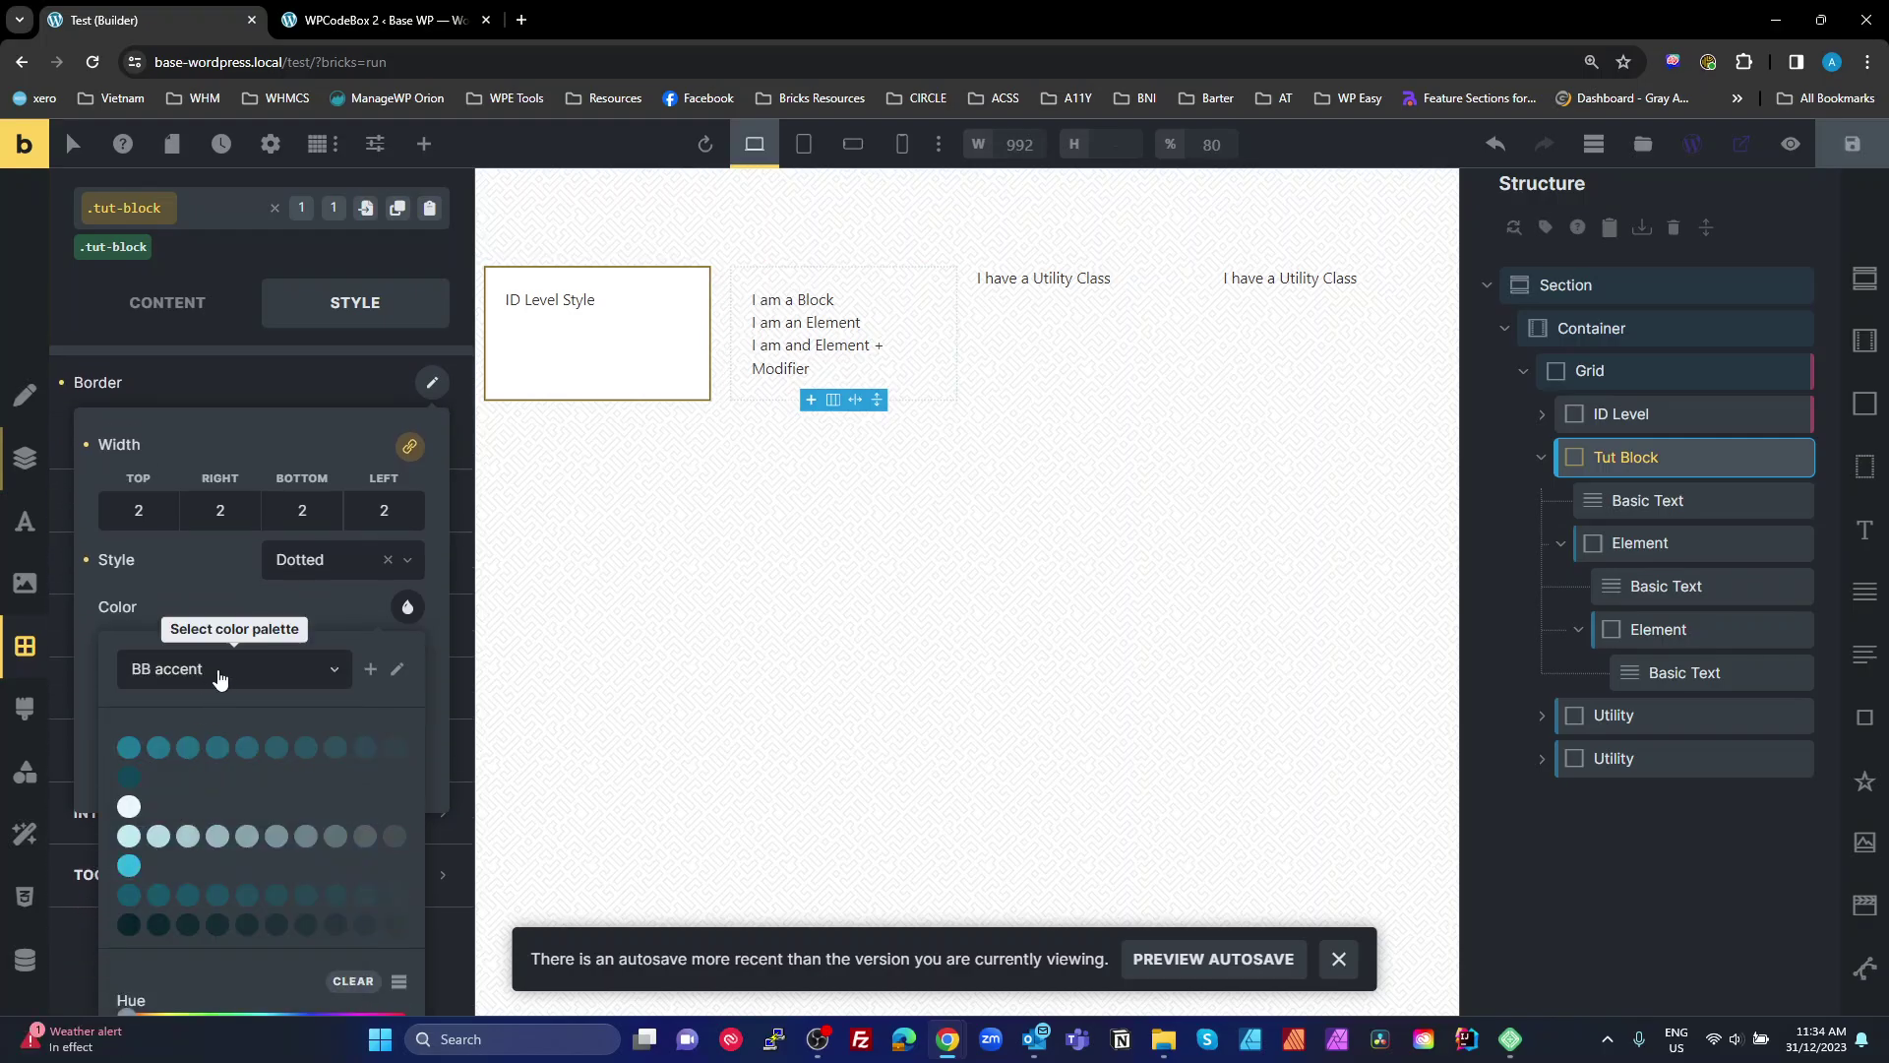
pyautogui.click(193, 589)
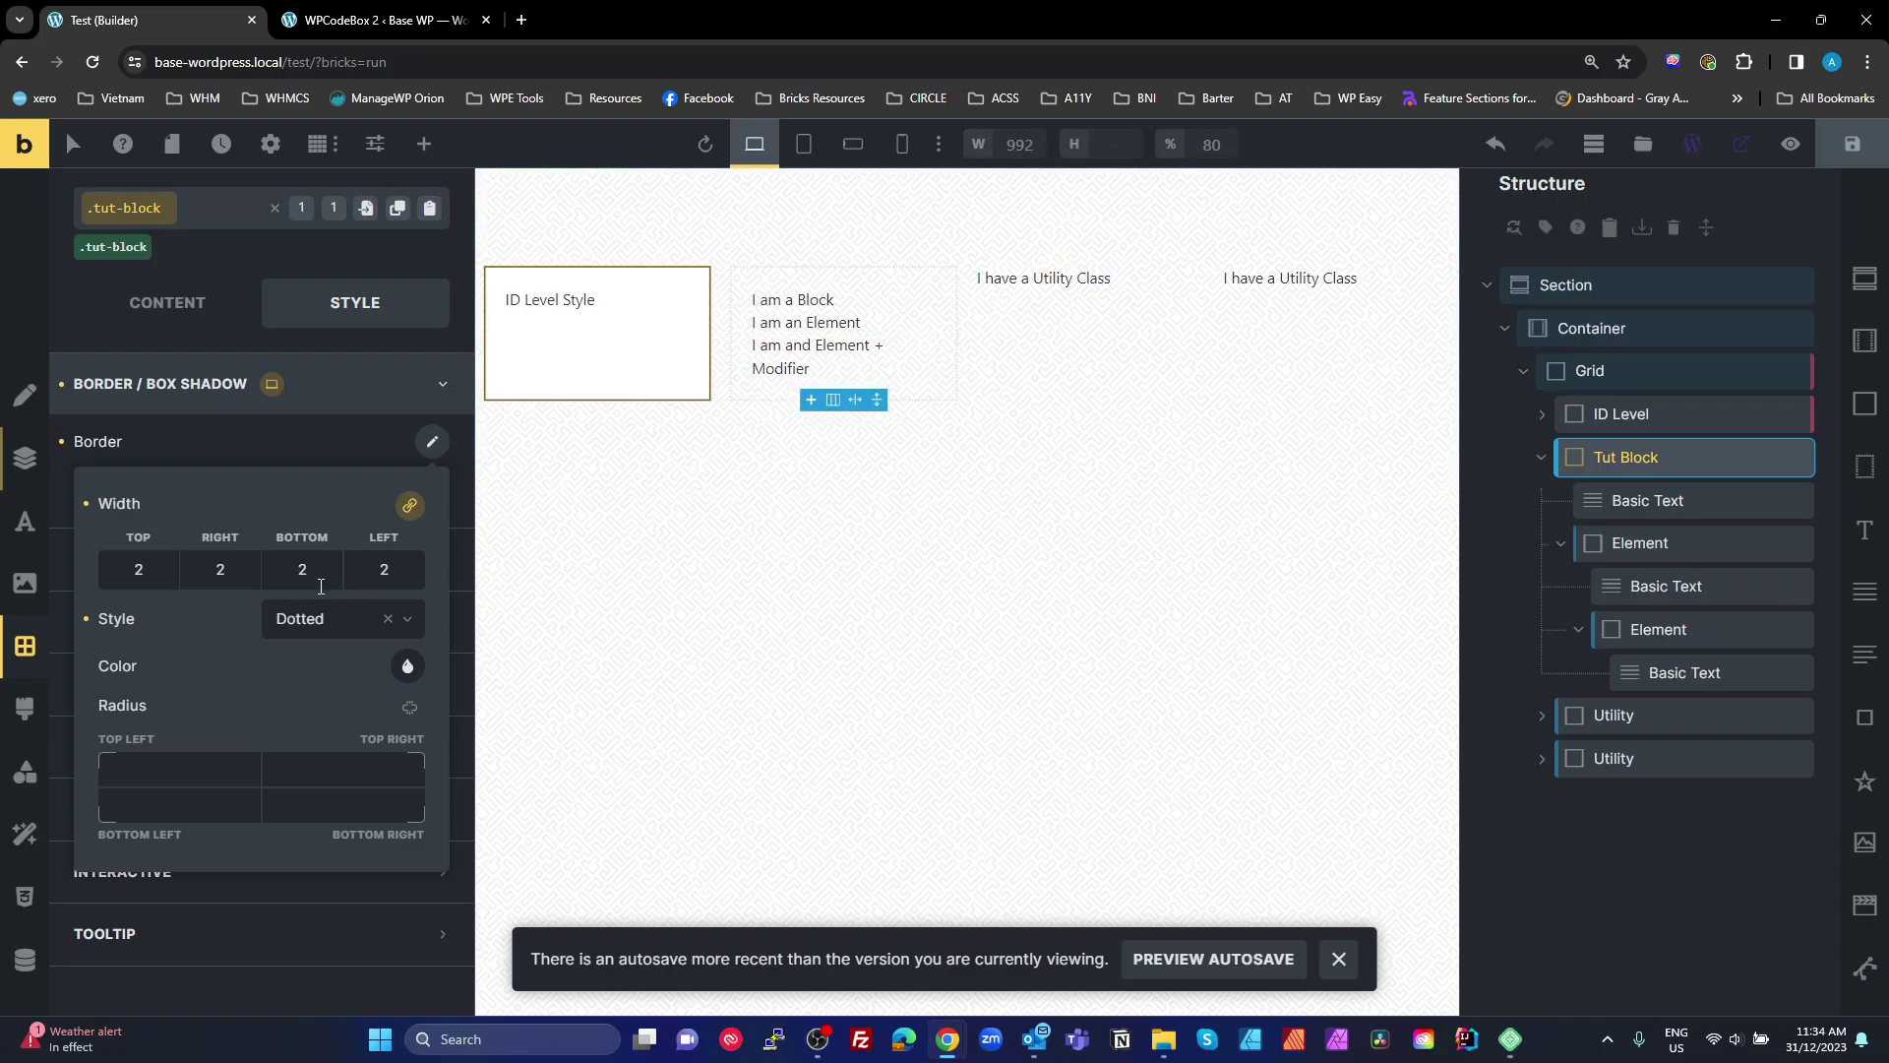
# Change the .tut-block border to a linked width of 4 on all four sides with the Dashed style.
pyautogui.click(148, 575)
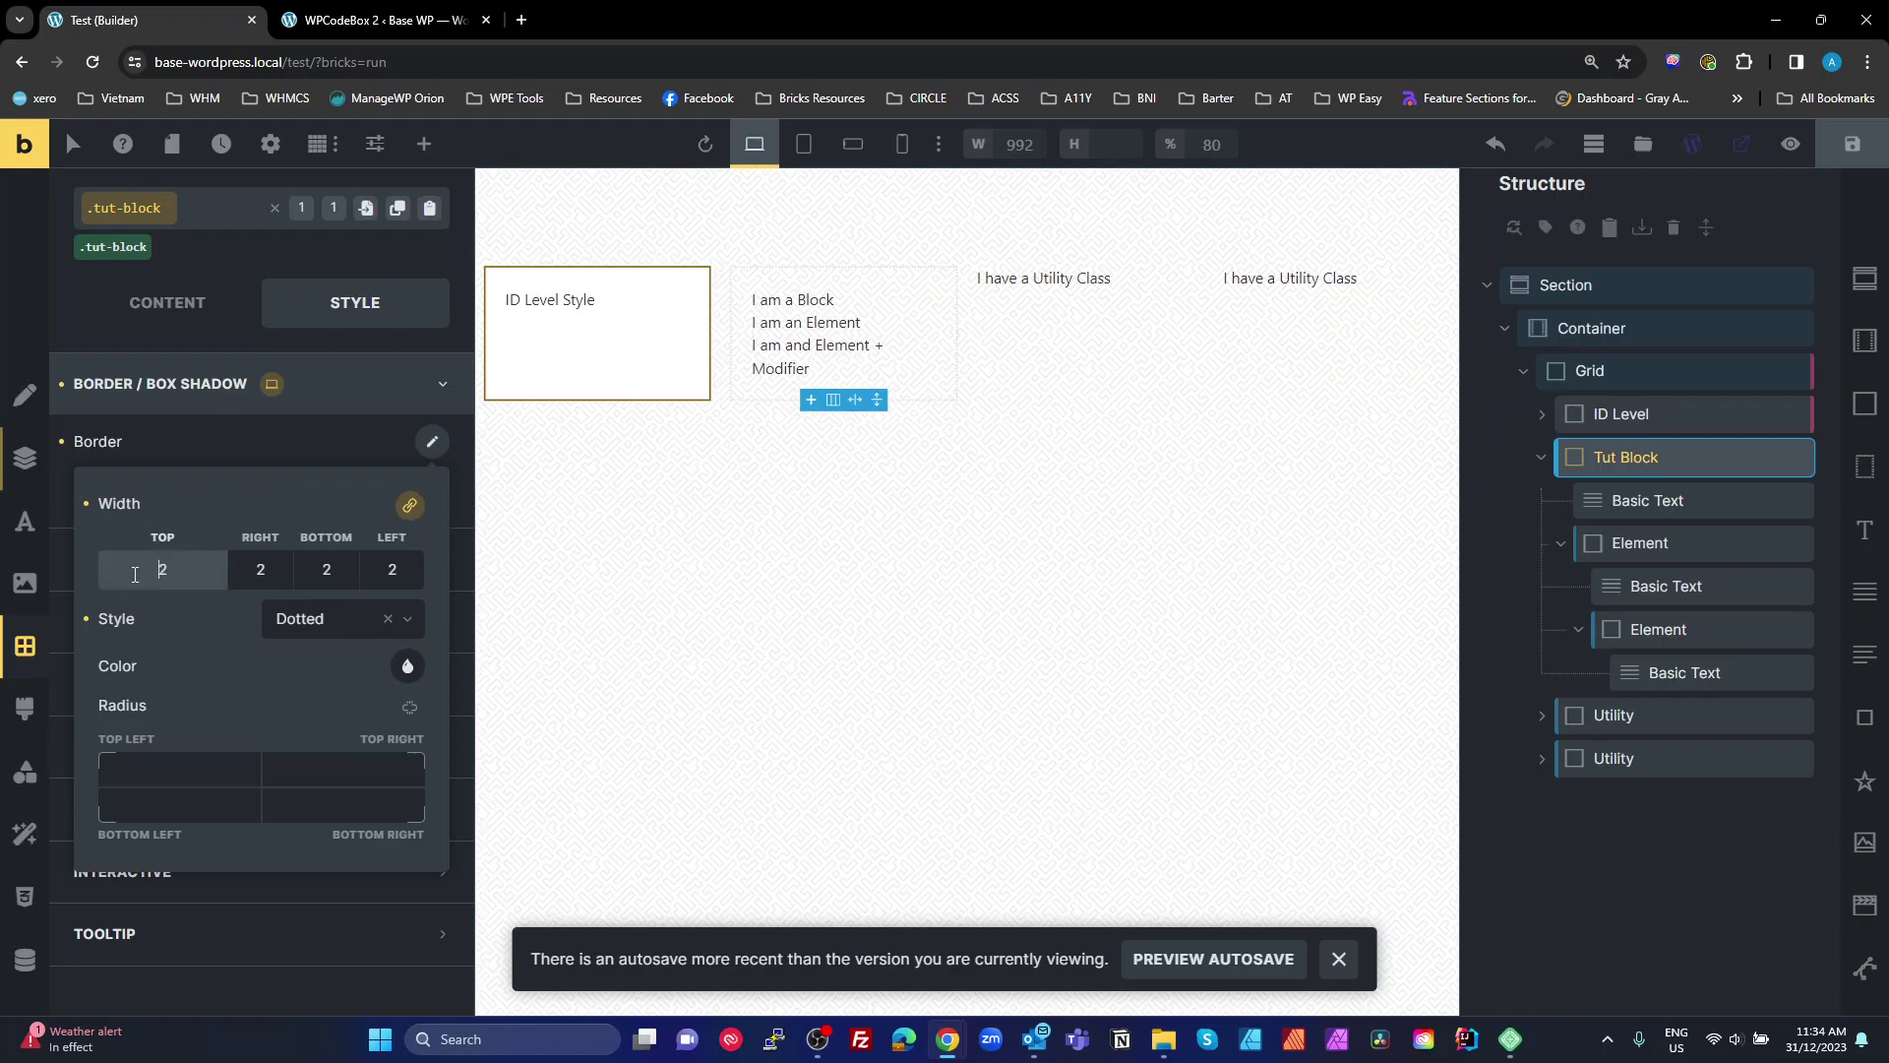
pyautogui.press('BackSpace')
pyautogui.write('4')
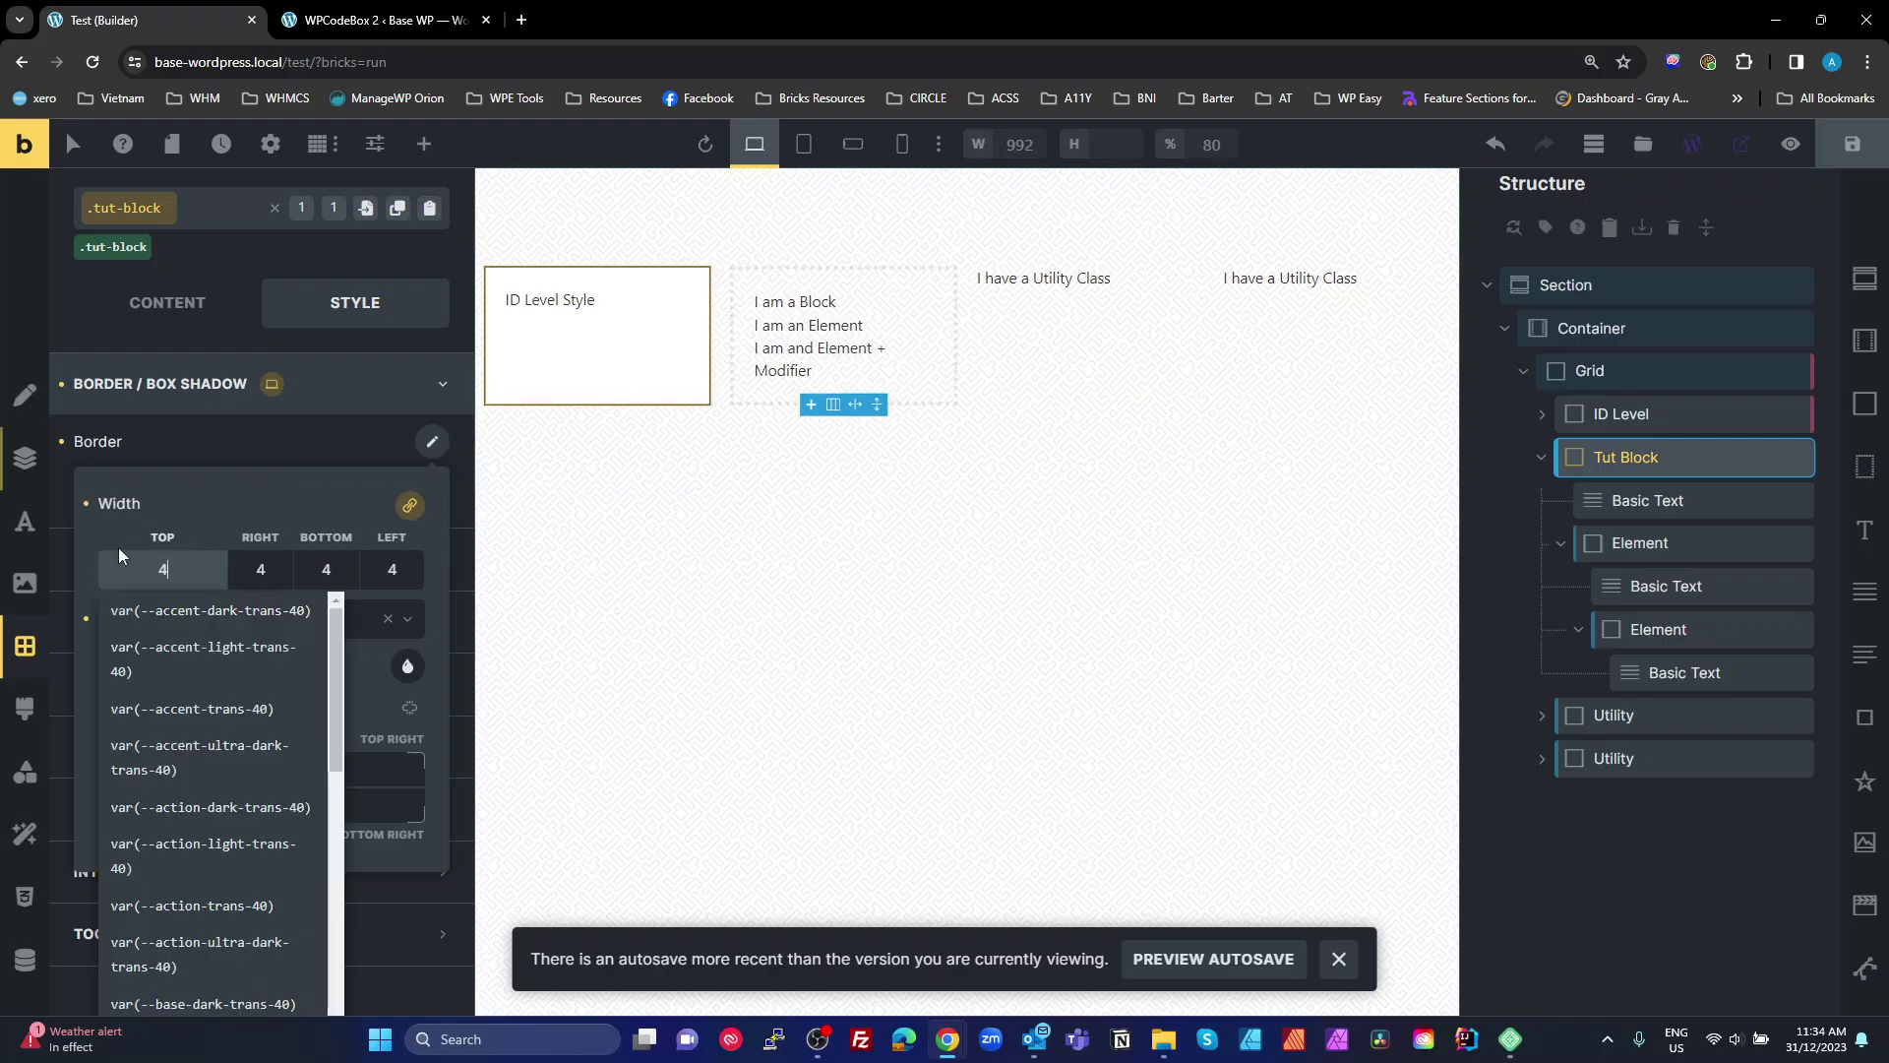
pyautogui.click(375, 693)
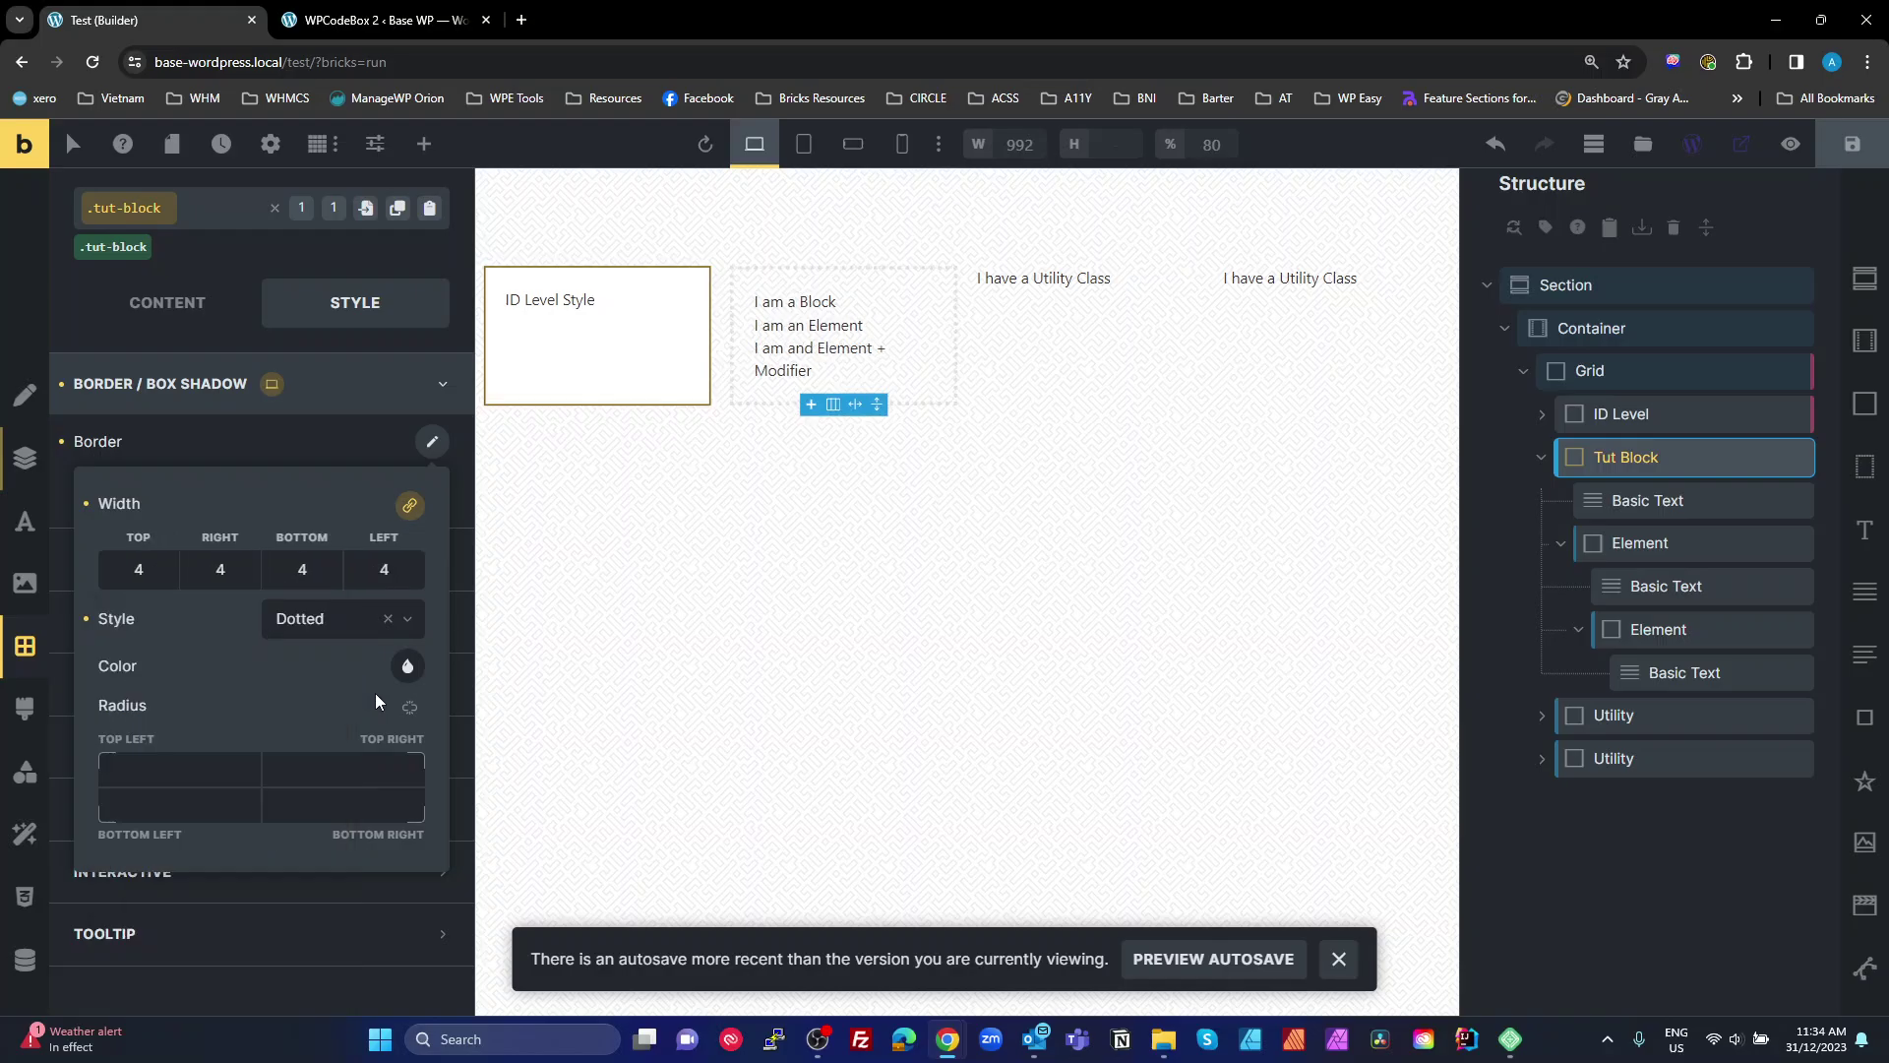
pyautogui.click(388, 620)
pyautogui.click(393, 622)
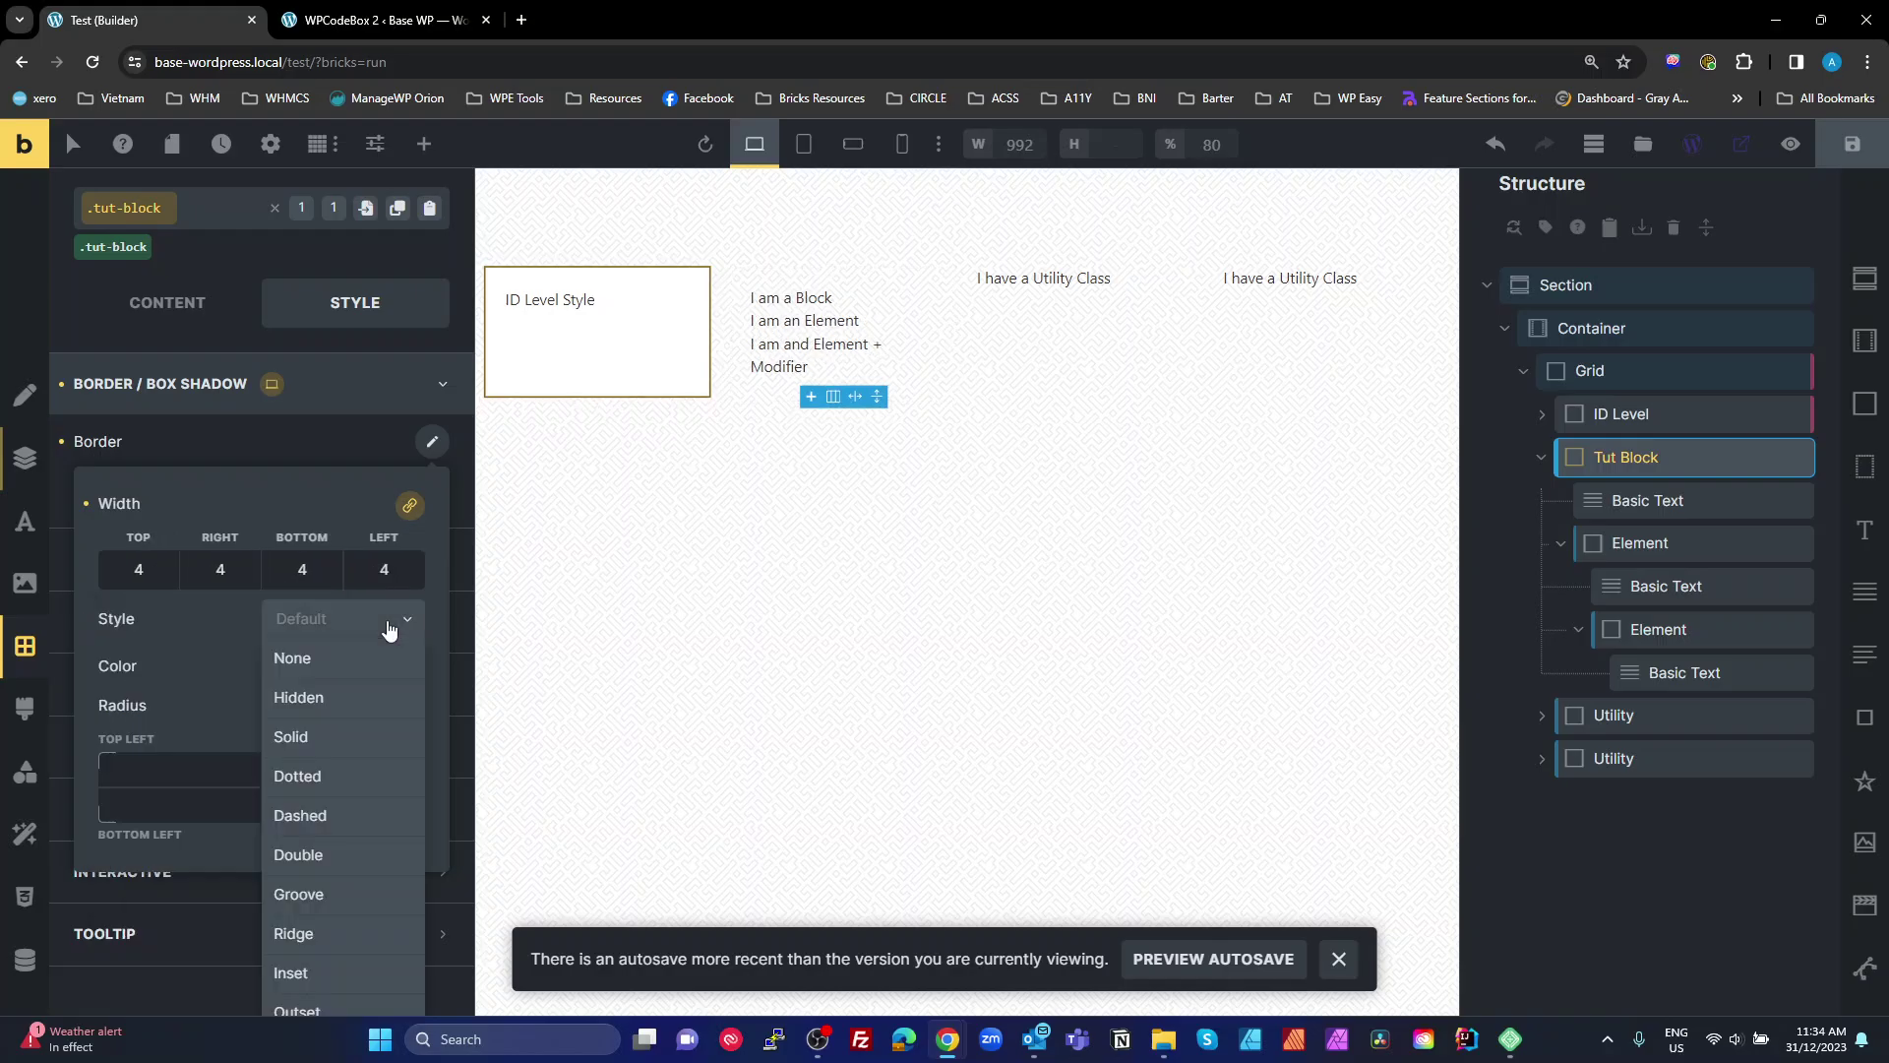
pyautogui.click(345, 817)
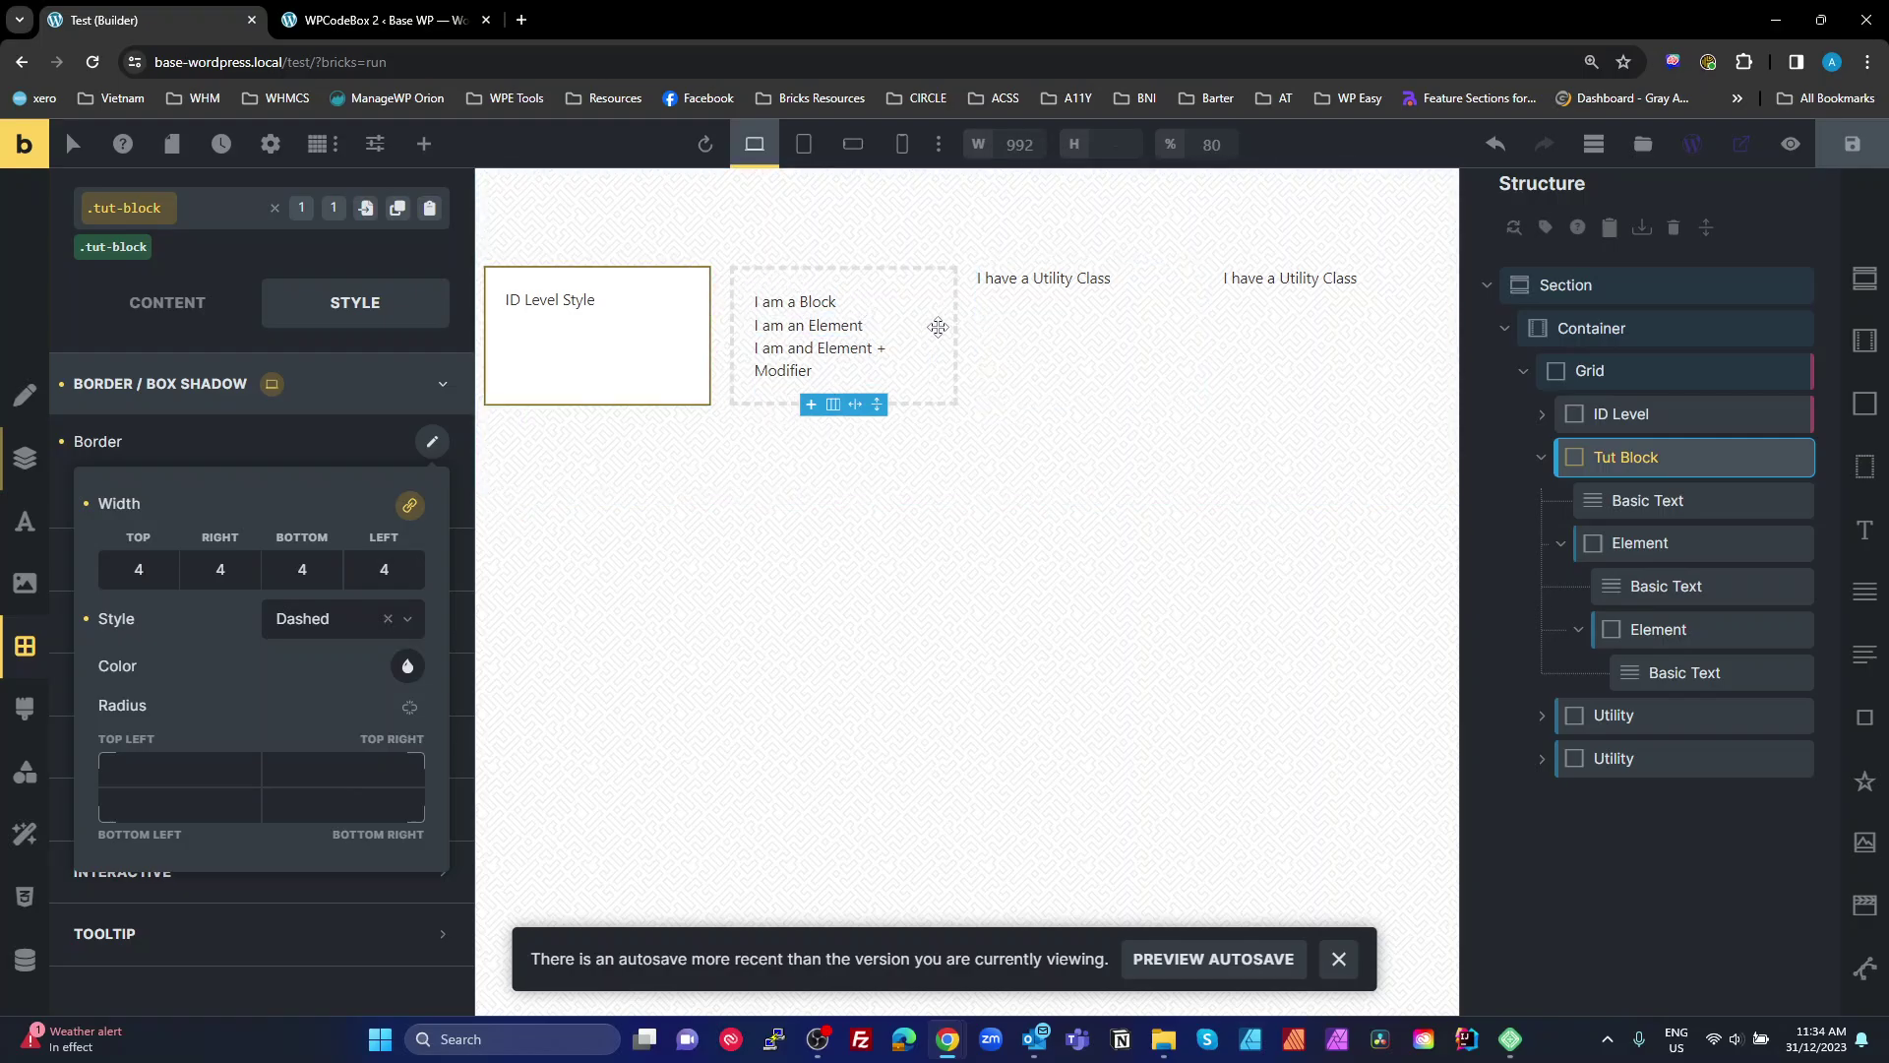
pyautogui.click(179, 428)
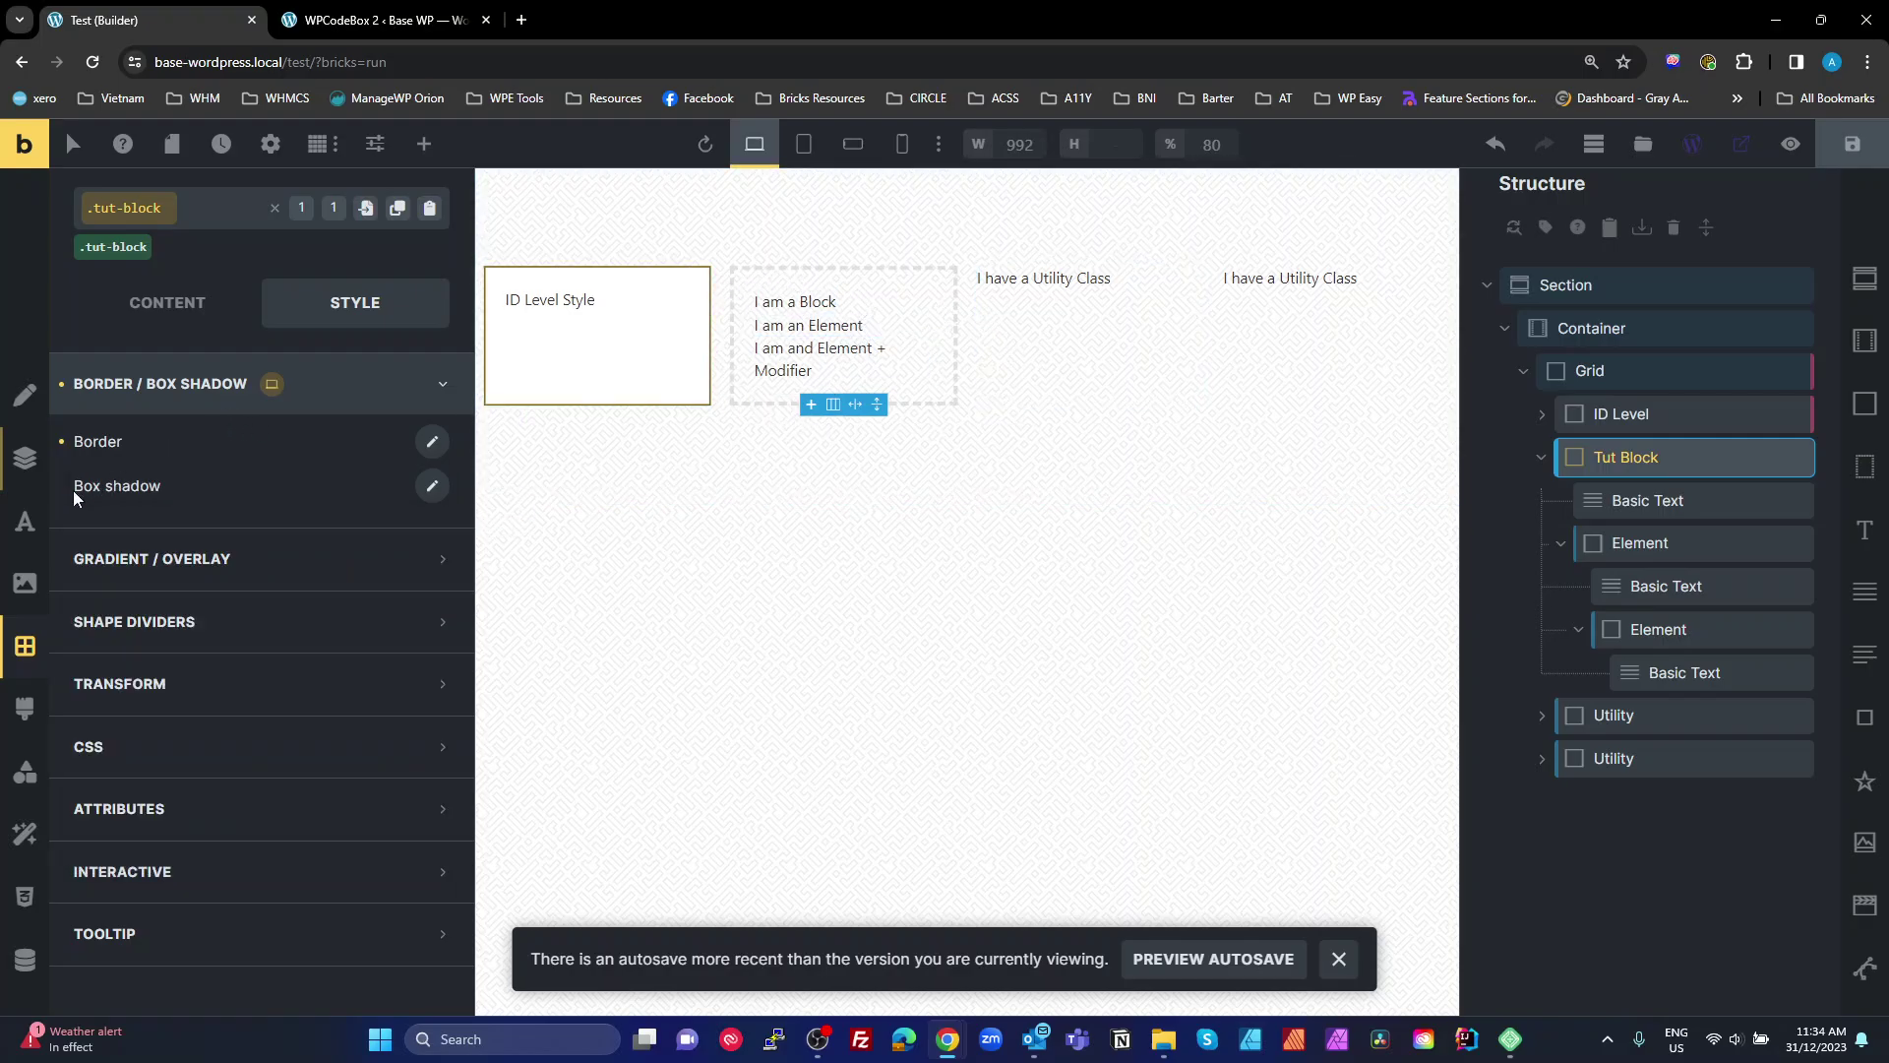
# Set the .tut-block class's background color to the solid pale yellow swatch from the BB primary palette.
pyautogui.click(25, 586)
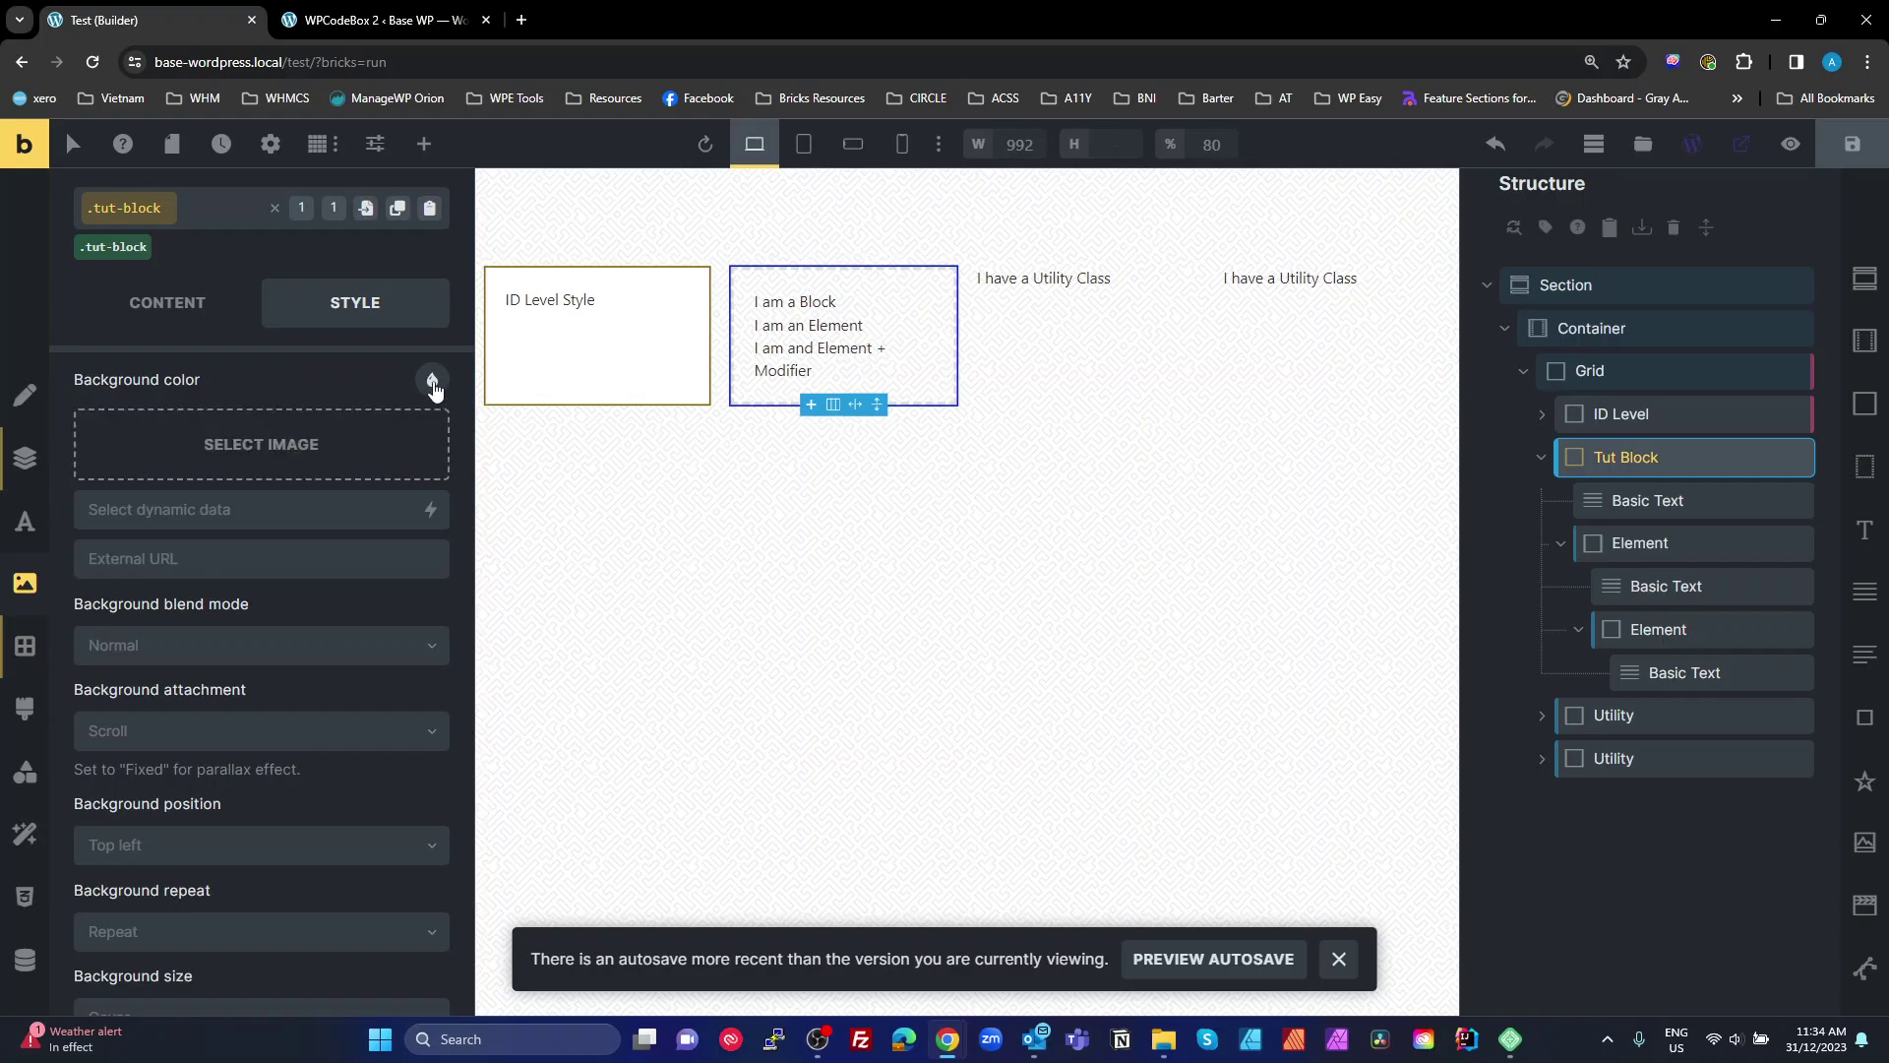
pyautogui.click(432, 379)
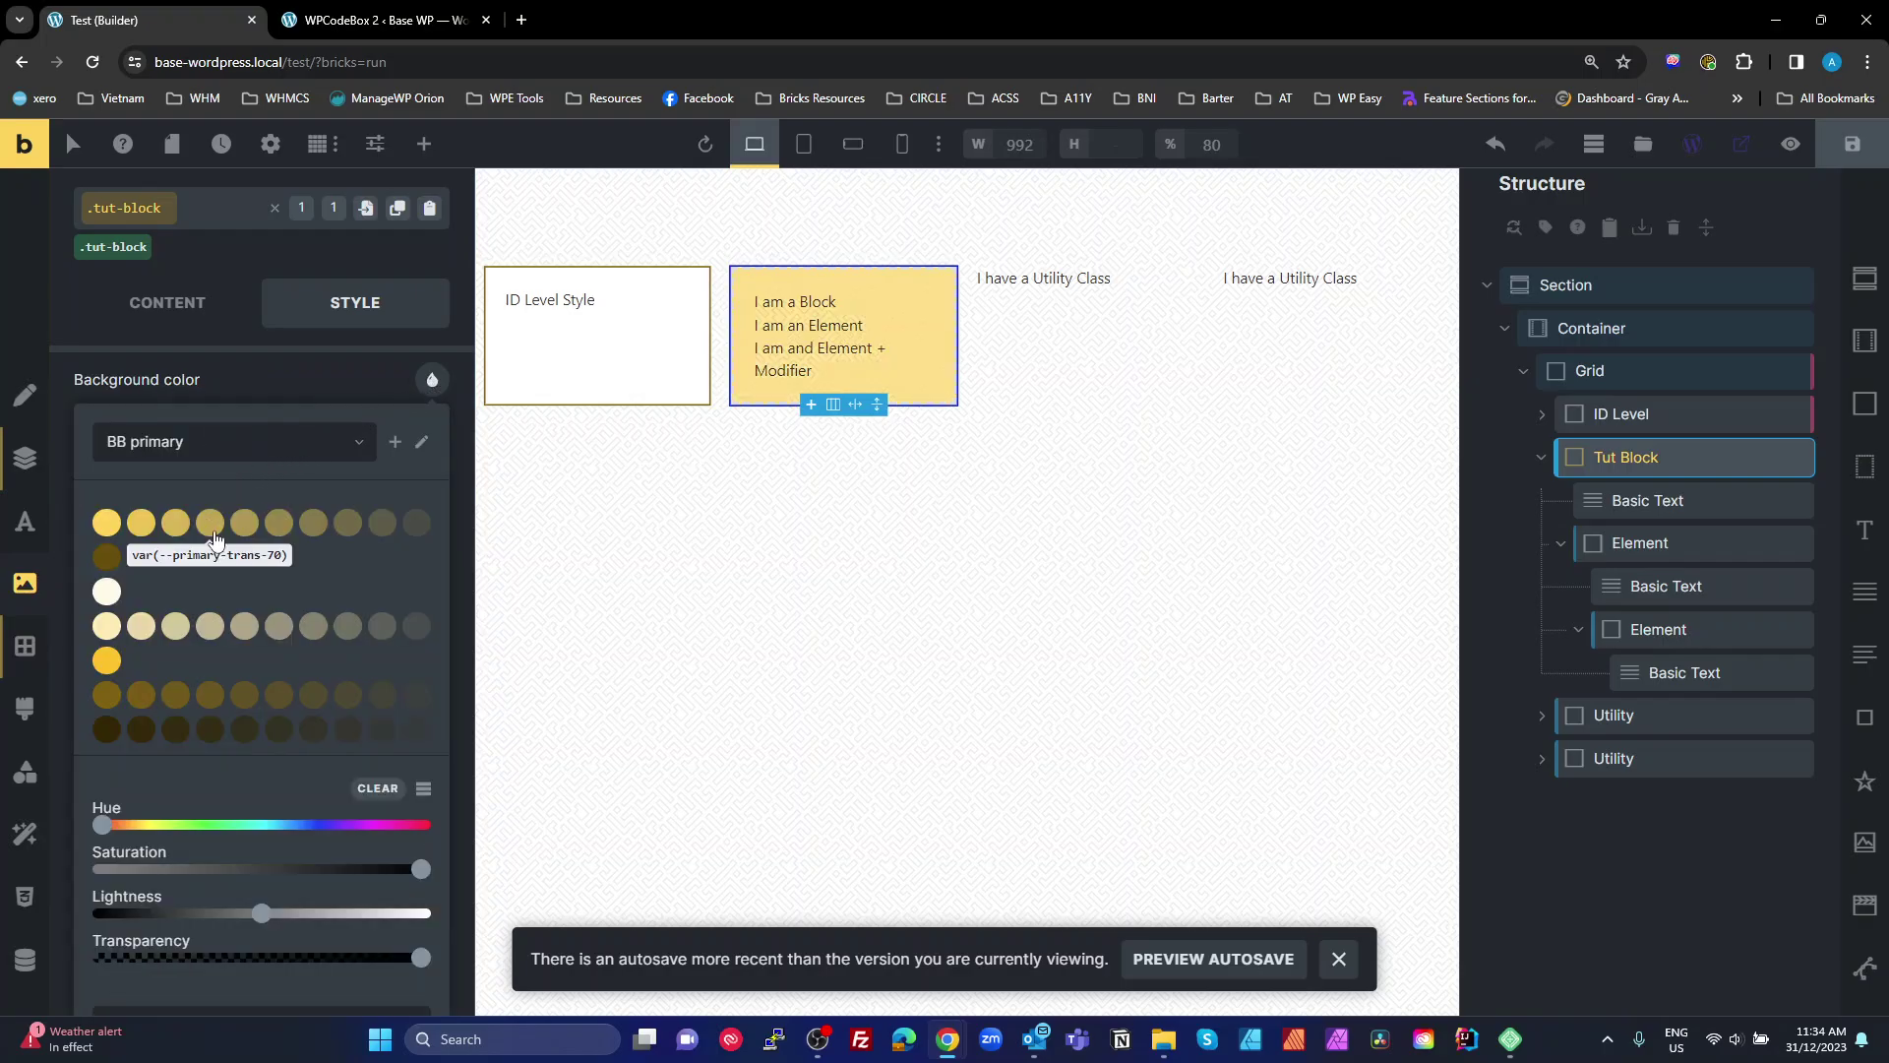
pyautogui.click(107, 625)
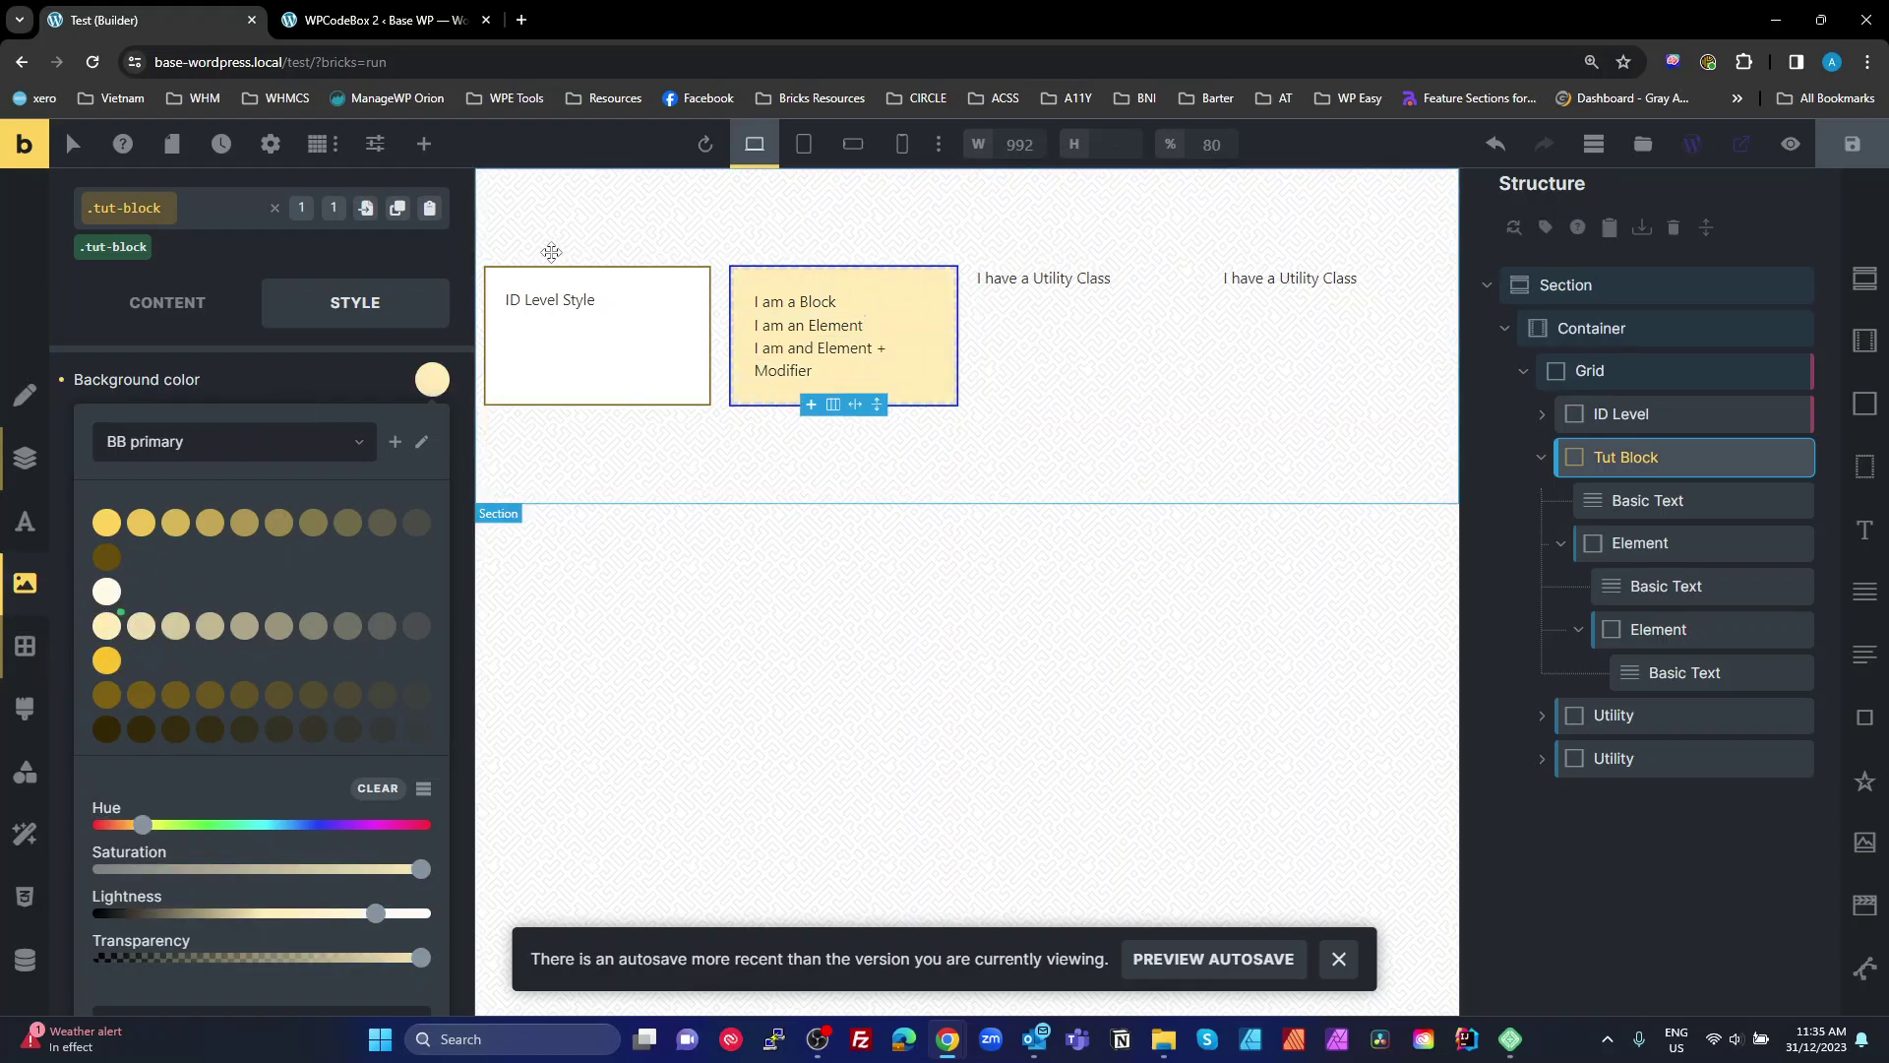
pyautogui.click(305, 375)
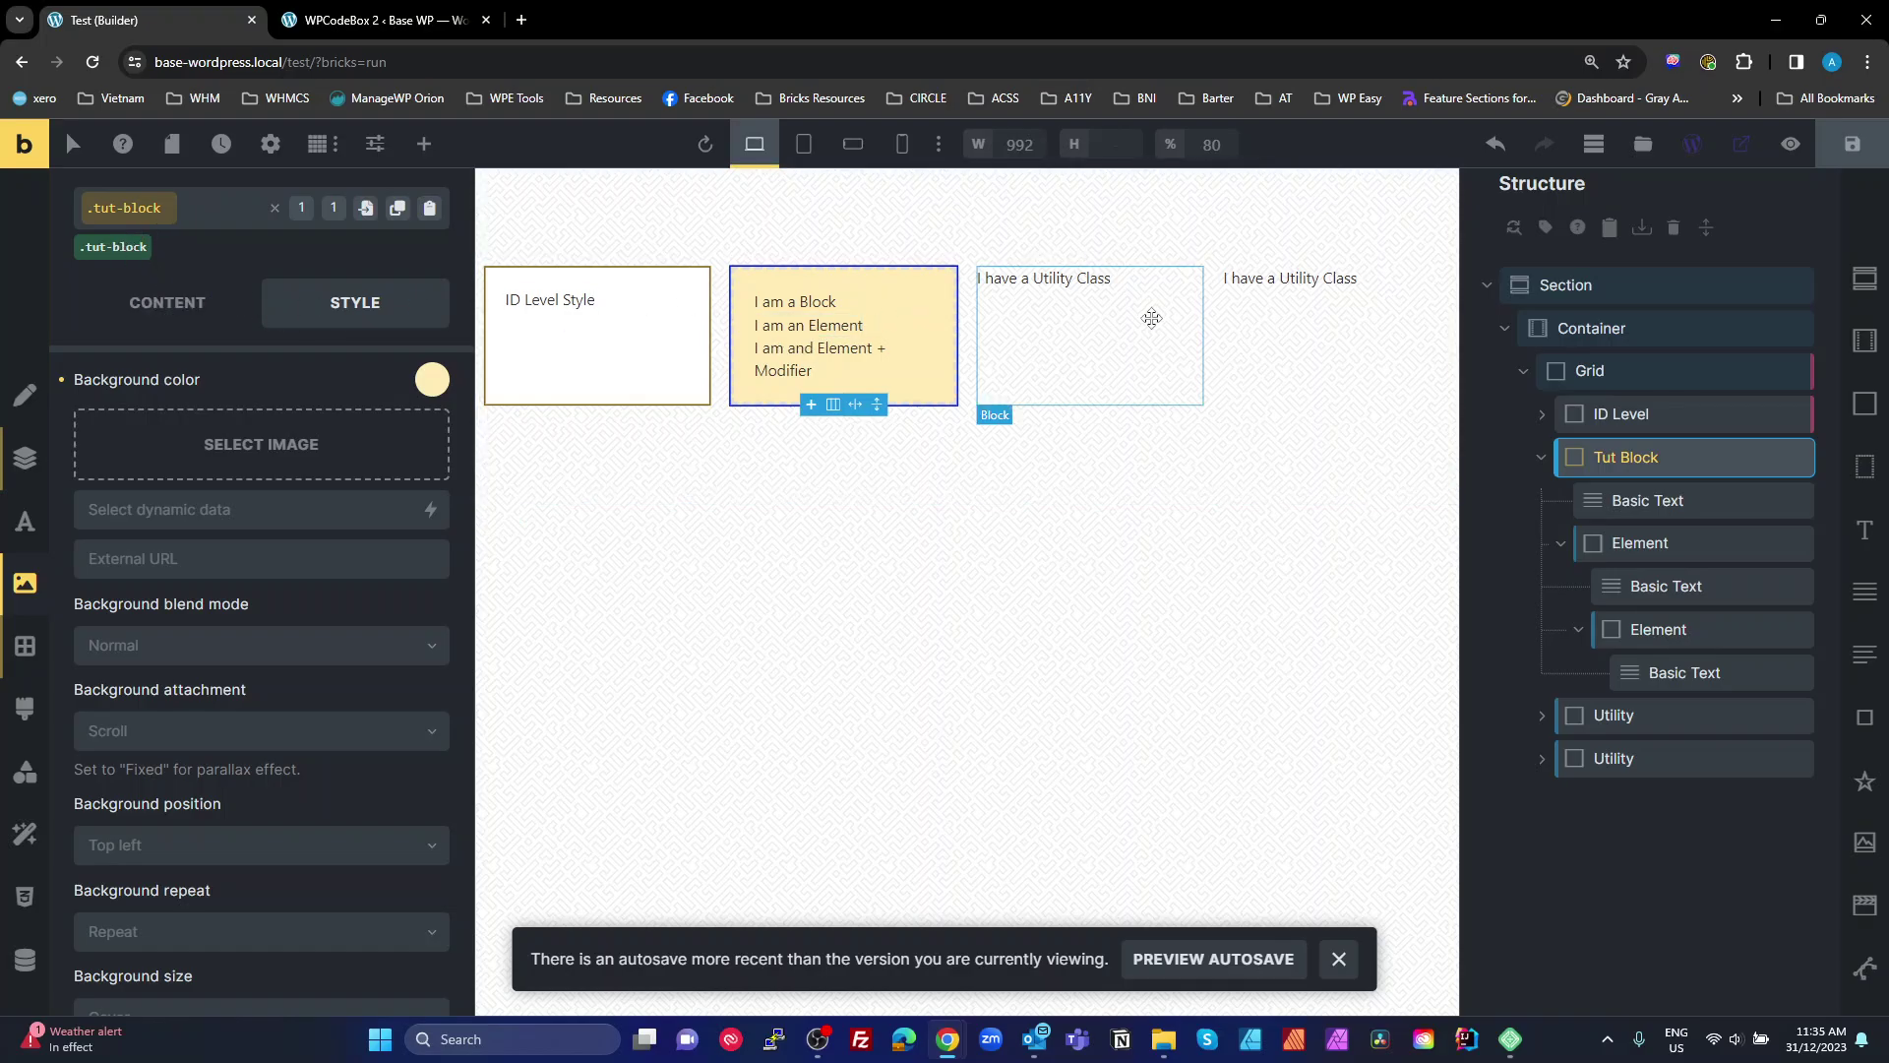
# Style the typography of the .tut-block__element class with font size 2rem, font weight 700 and Italic font style.
pyautogui.click(1666, 557)
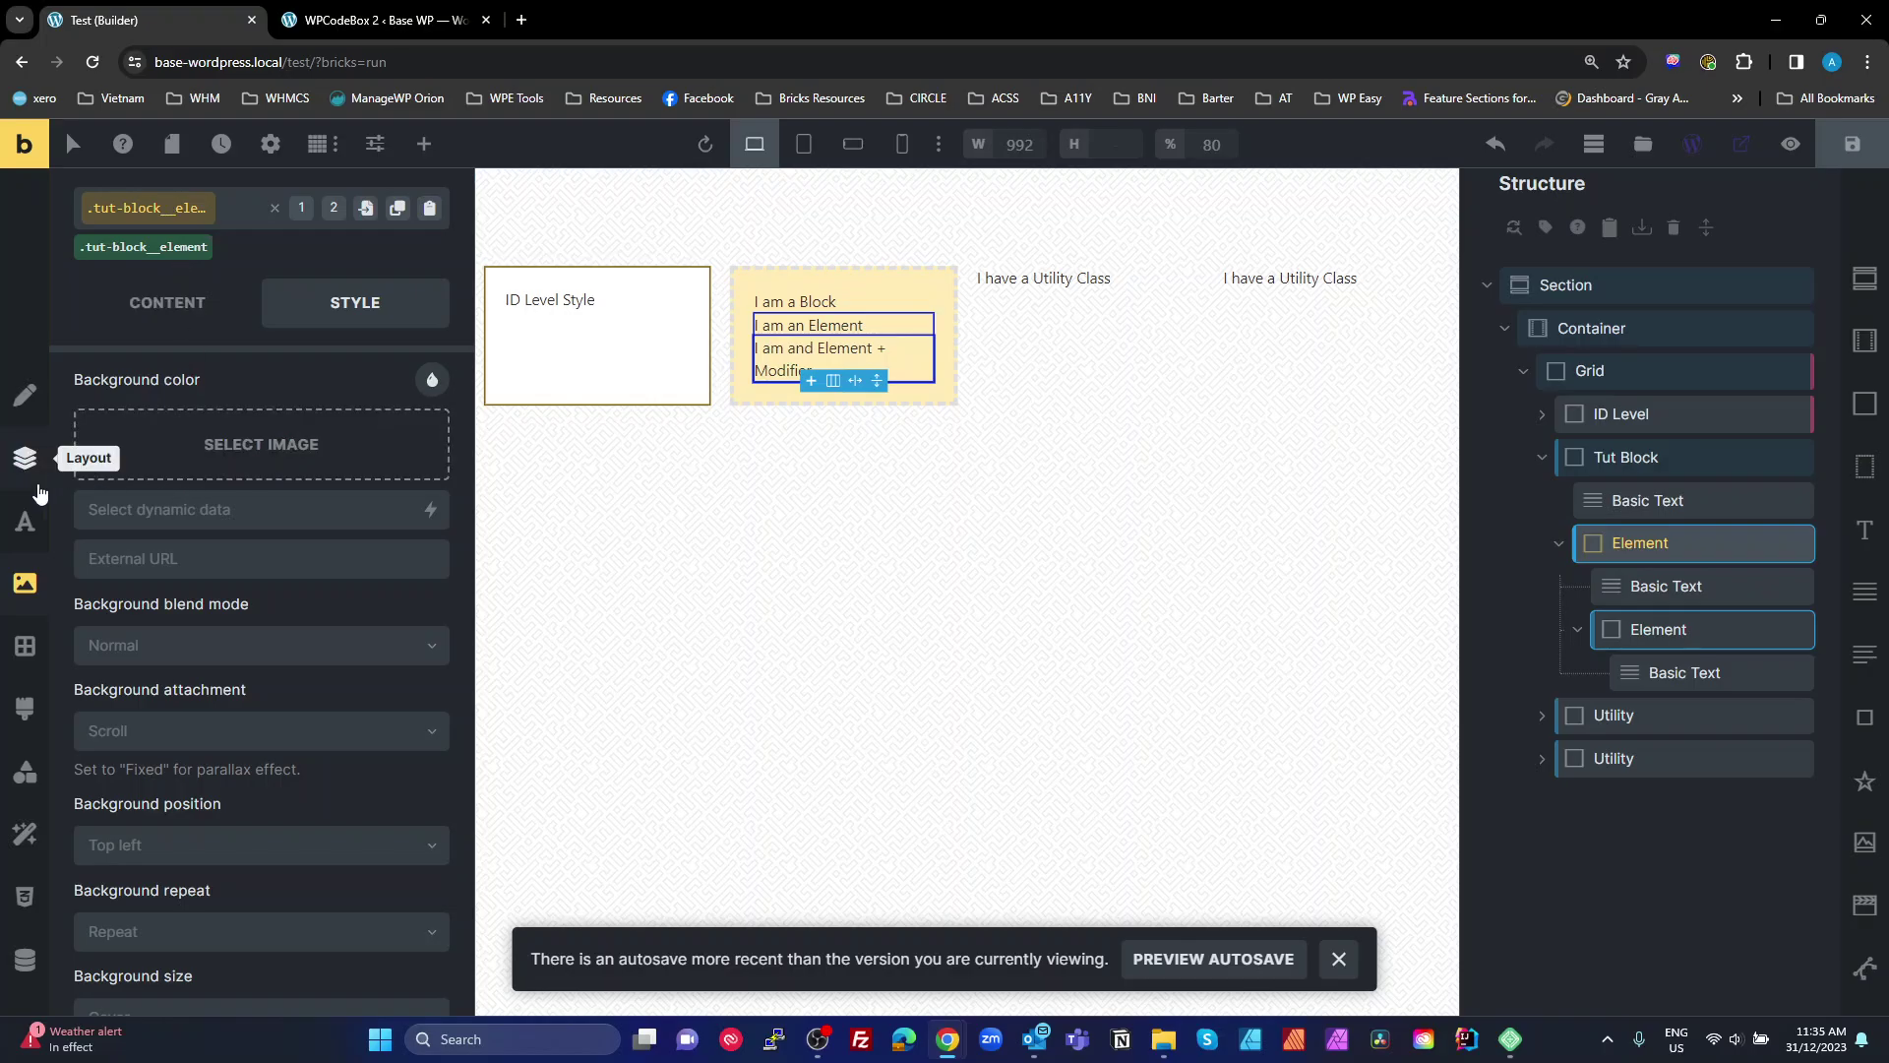
pyautogui.click(27, 530)
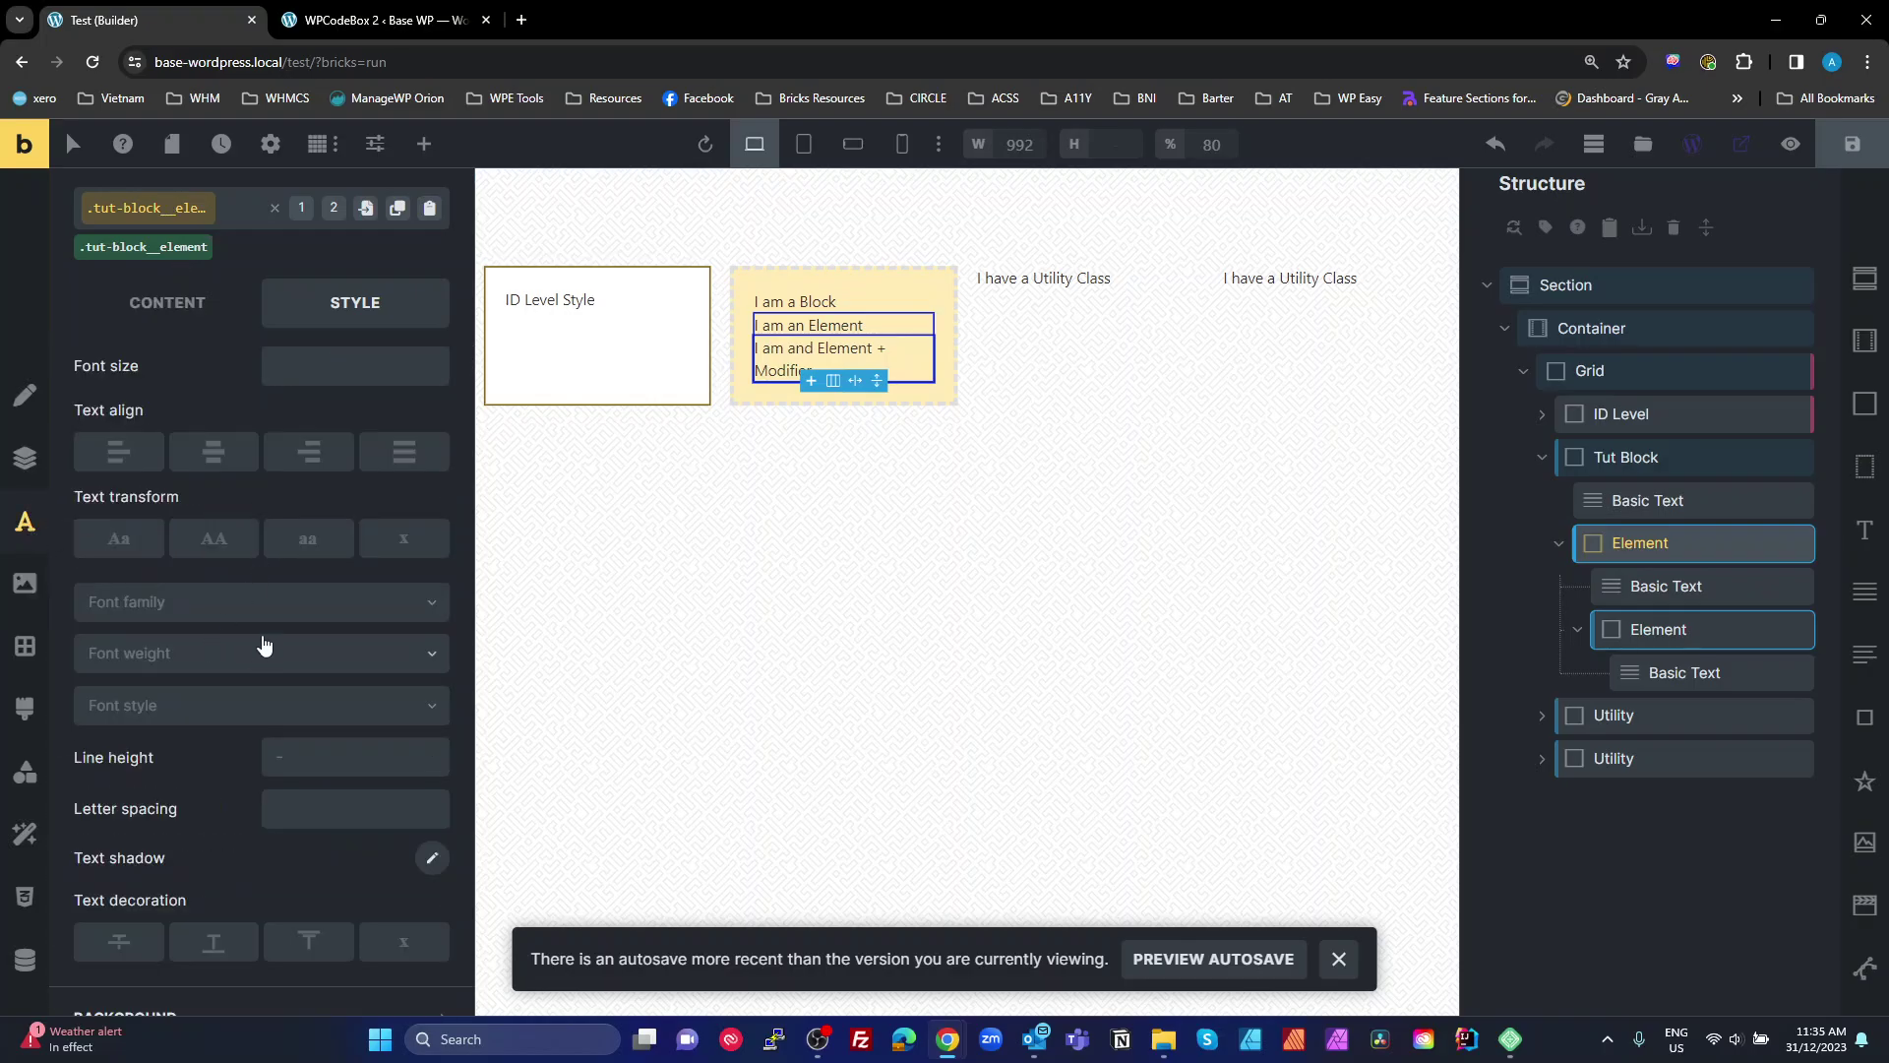
pyautogui.click(329, 366)
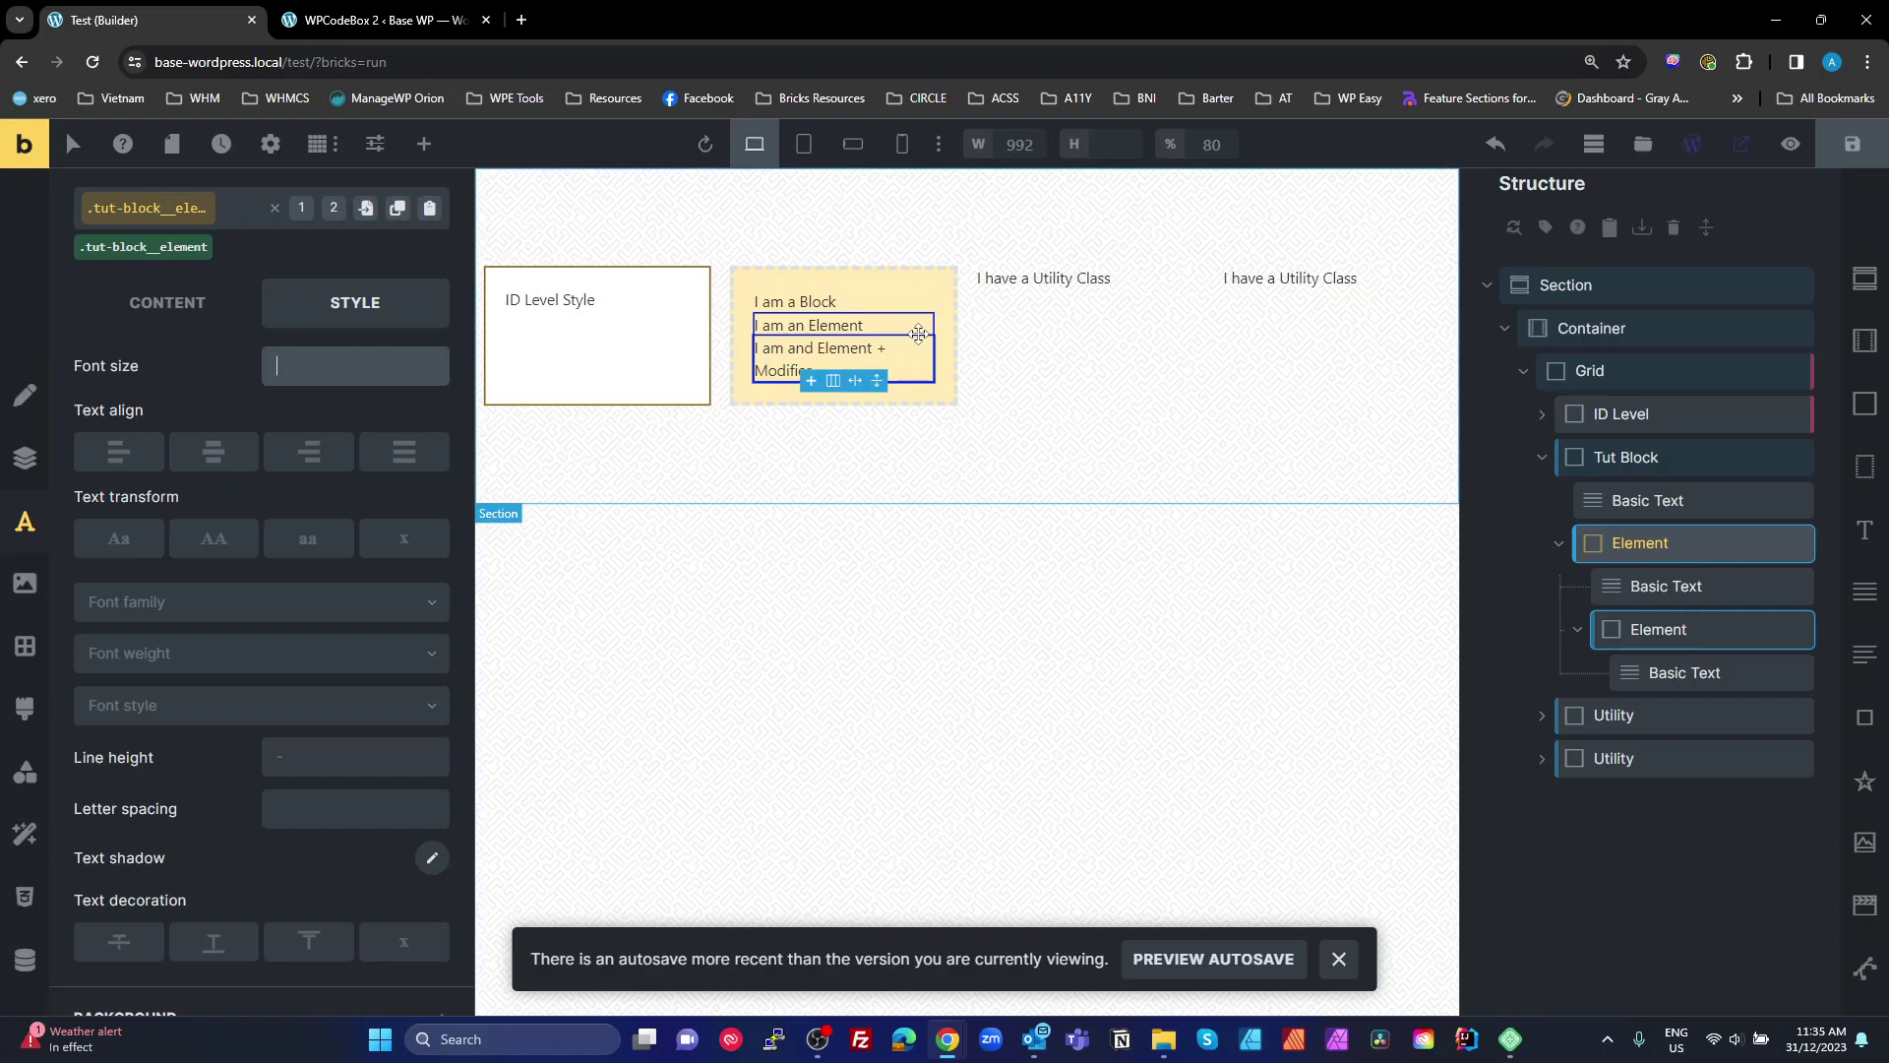
pyautogui.write('2rem')
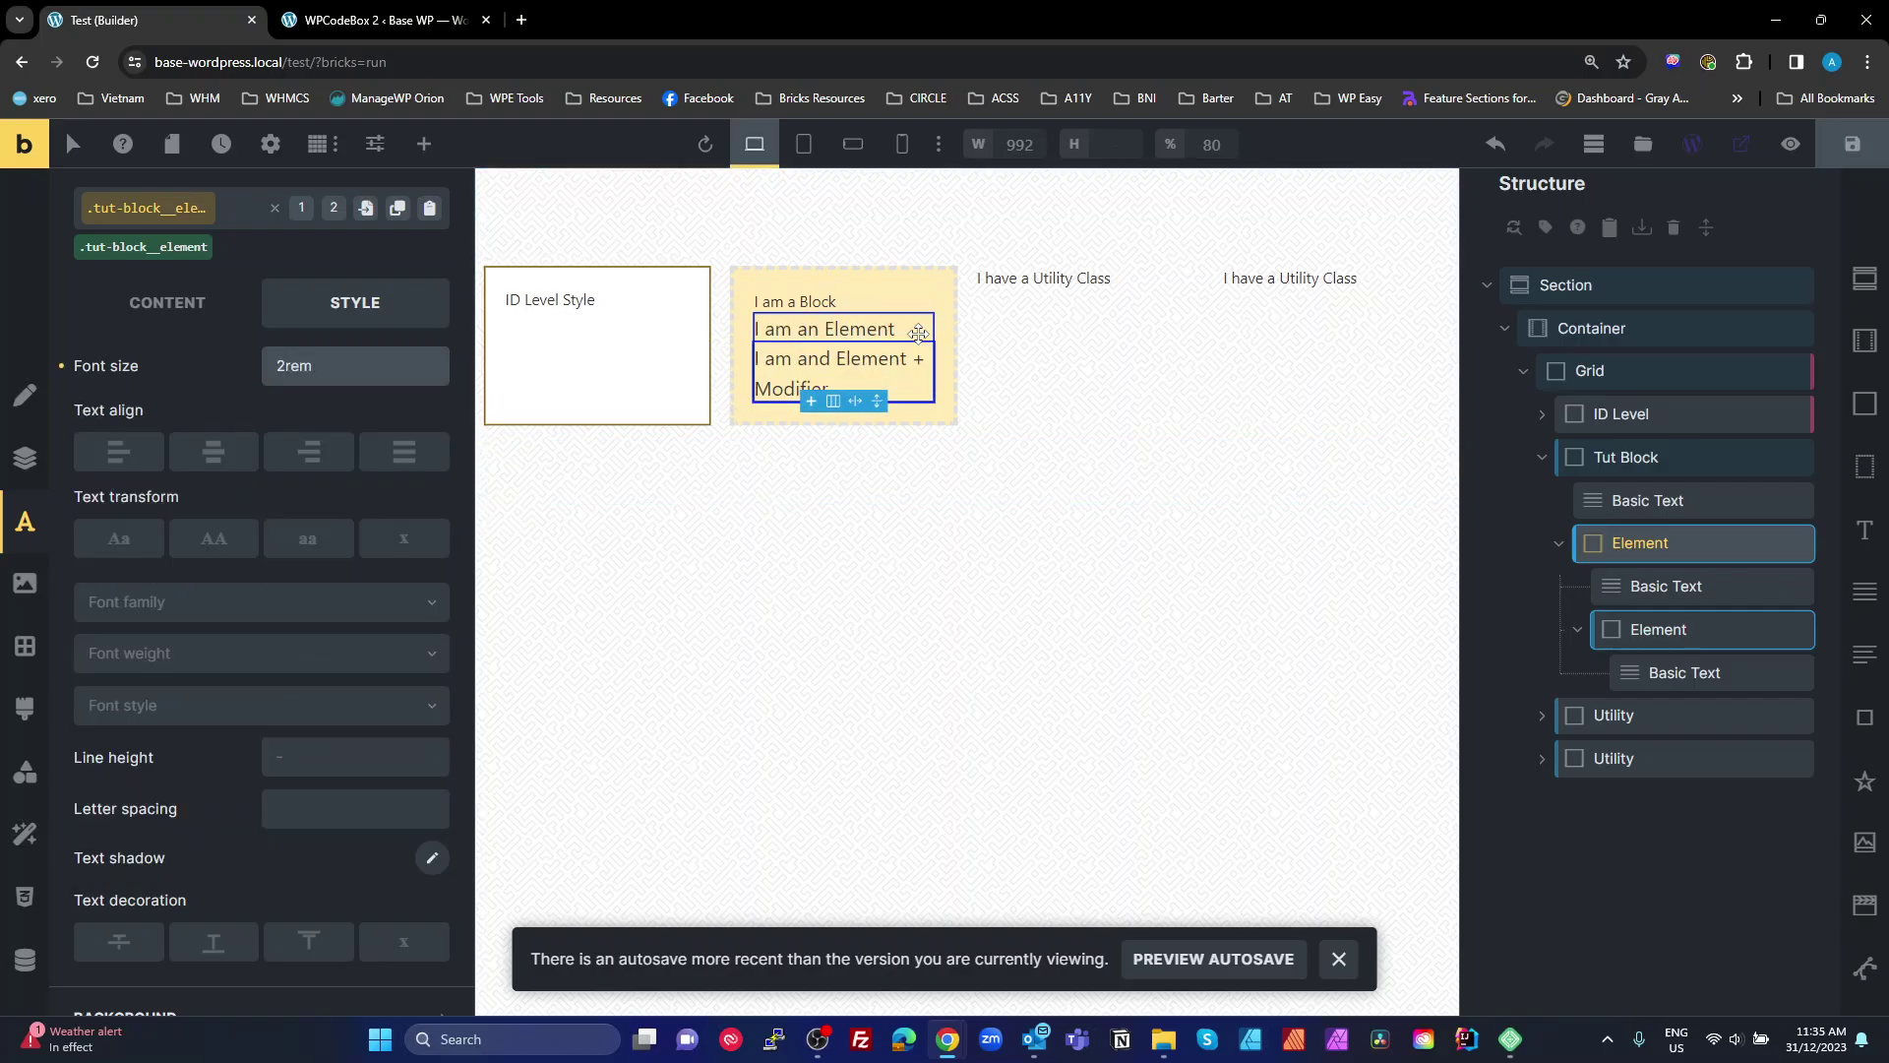
pyautogui.click(228, 640)
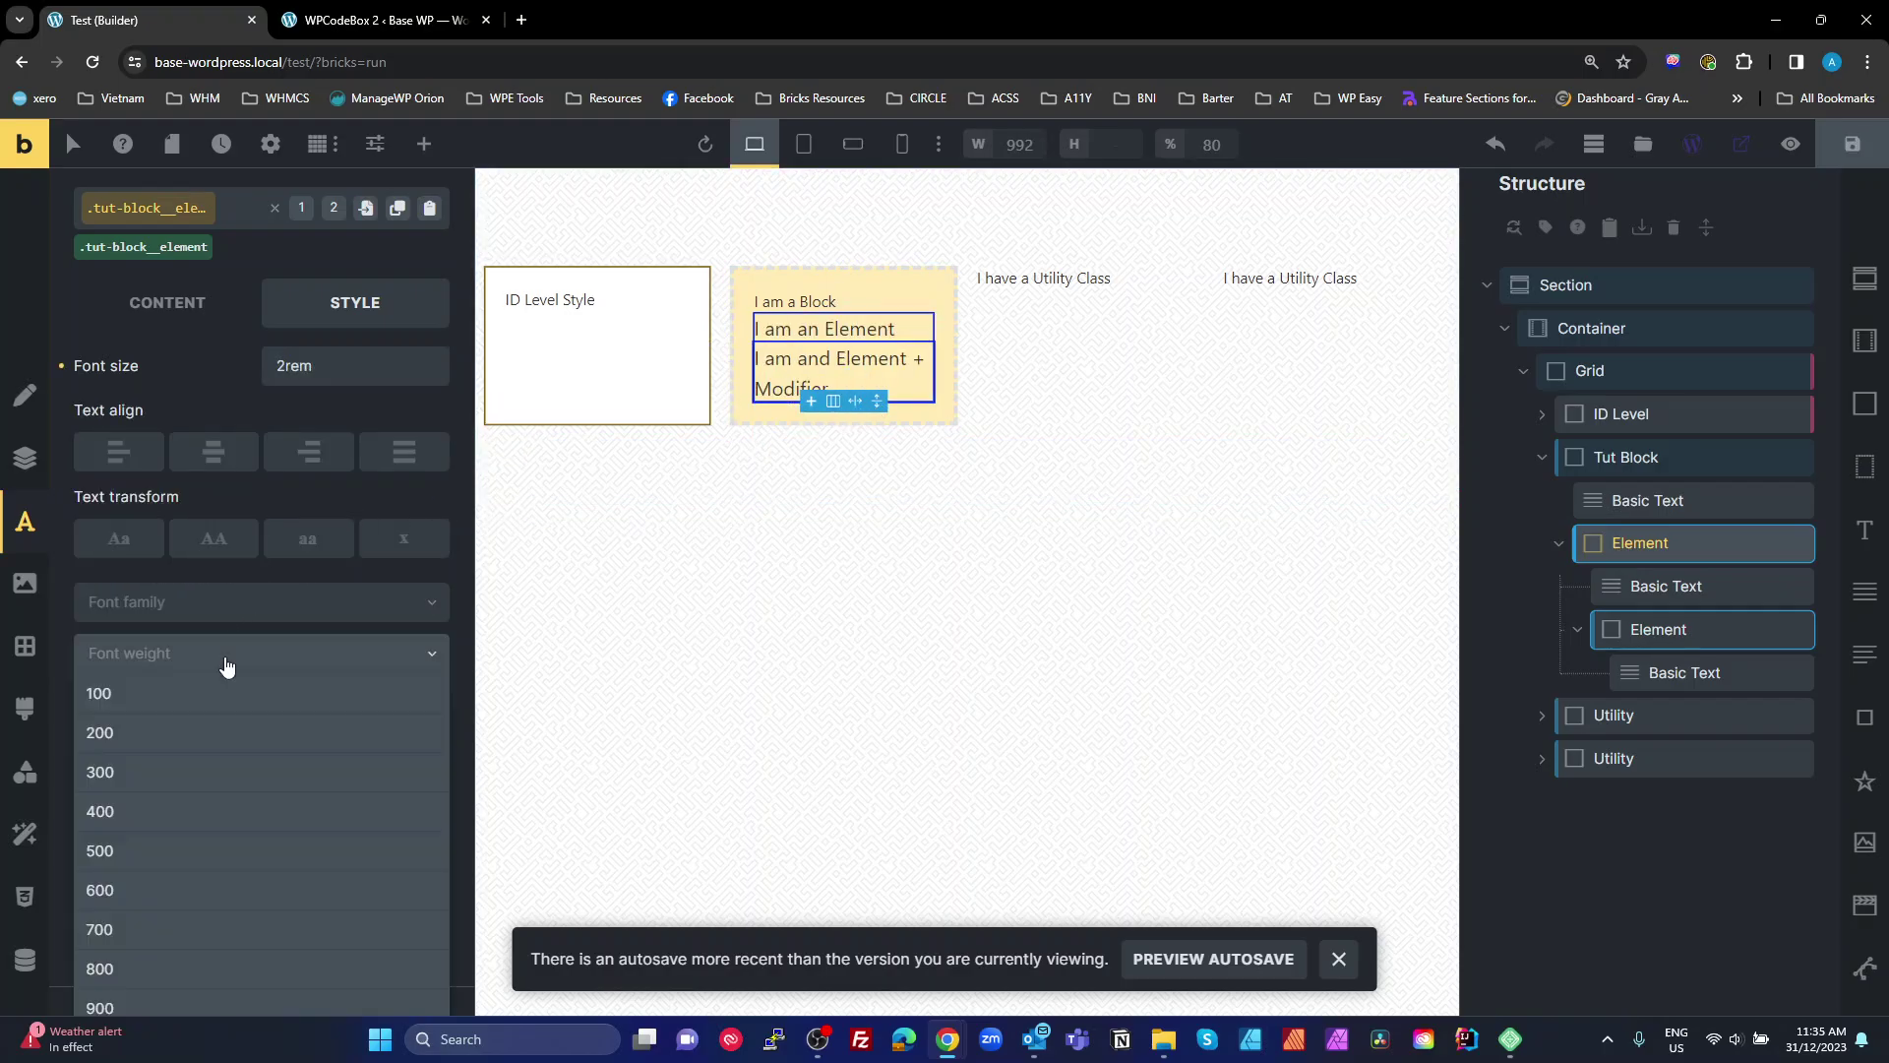
pyautogui.click(202, 942)
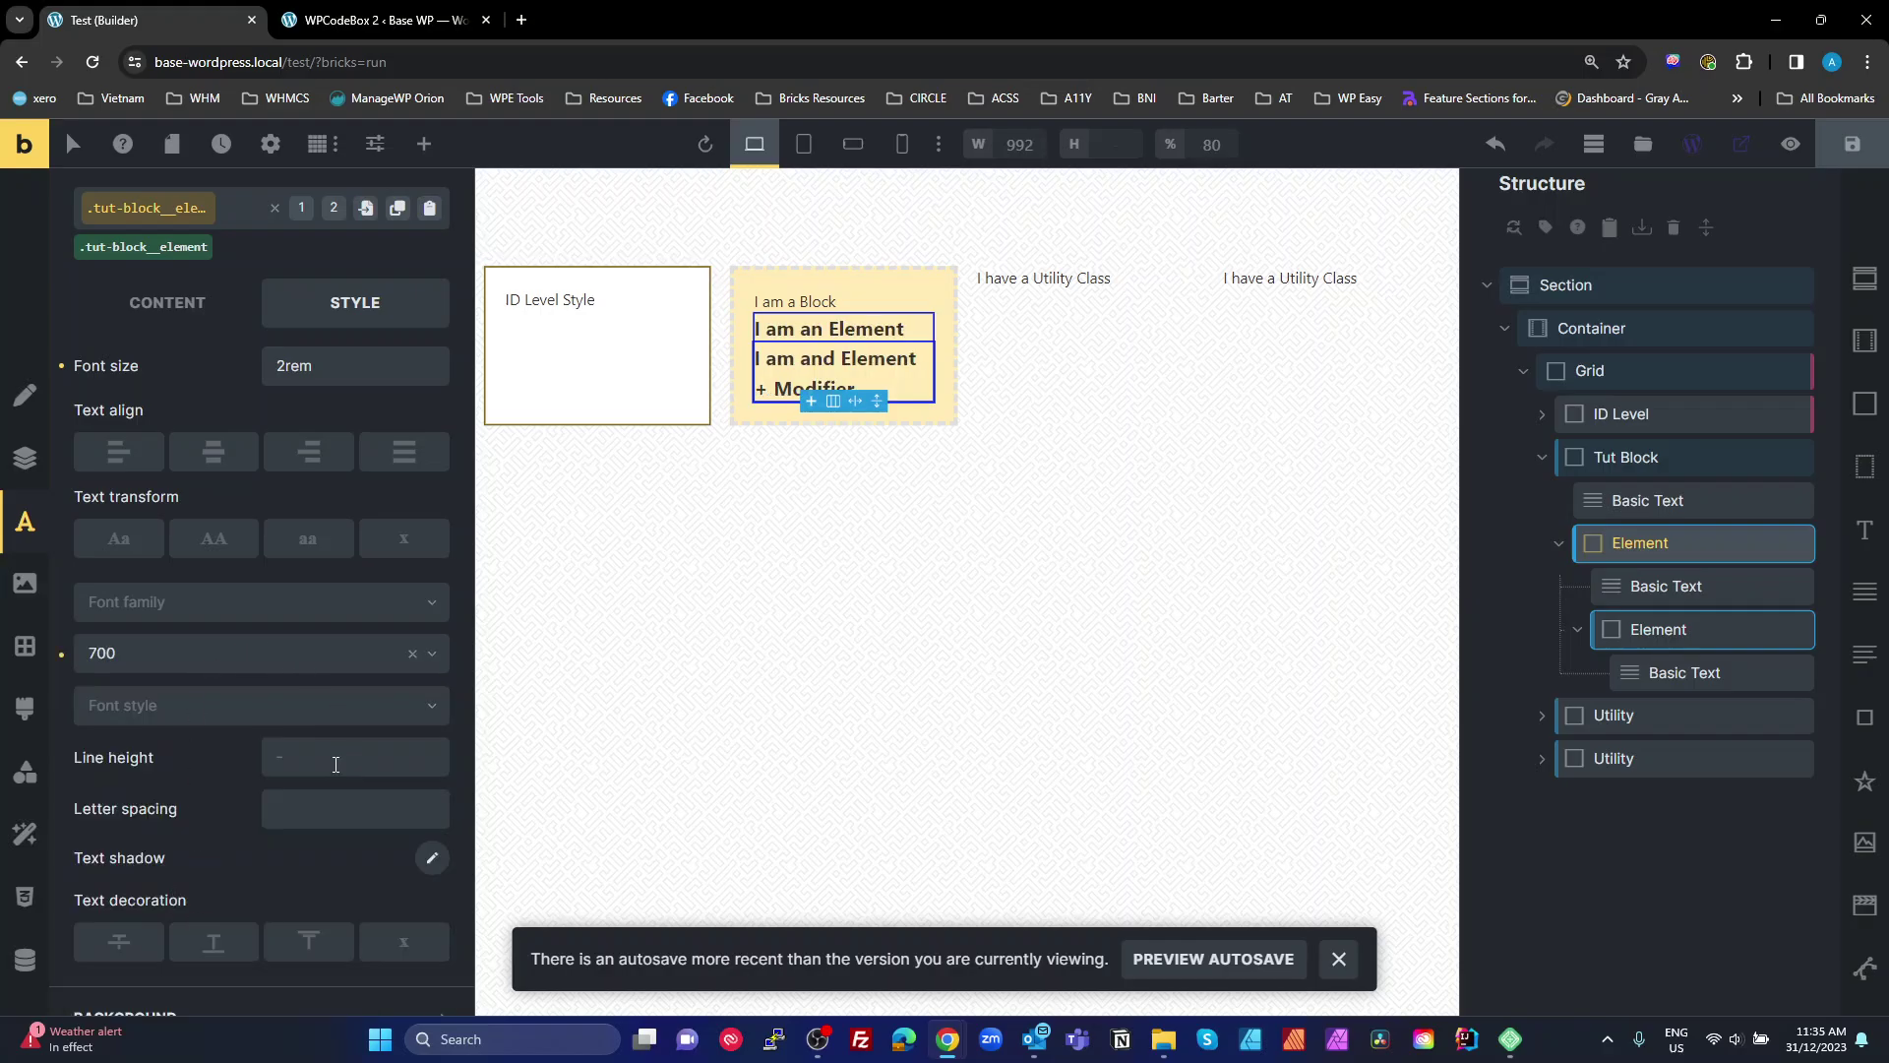
pyautogui.click(201, 706)
pyautogui.click(168, 778)
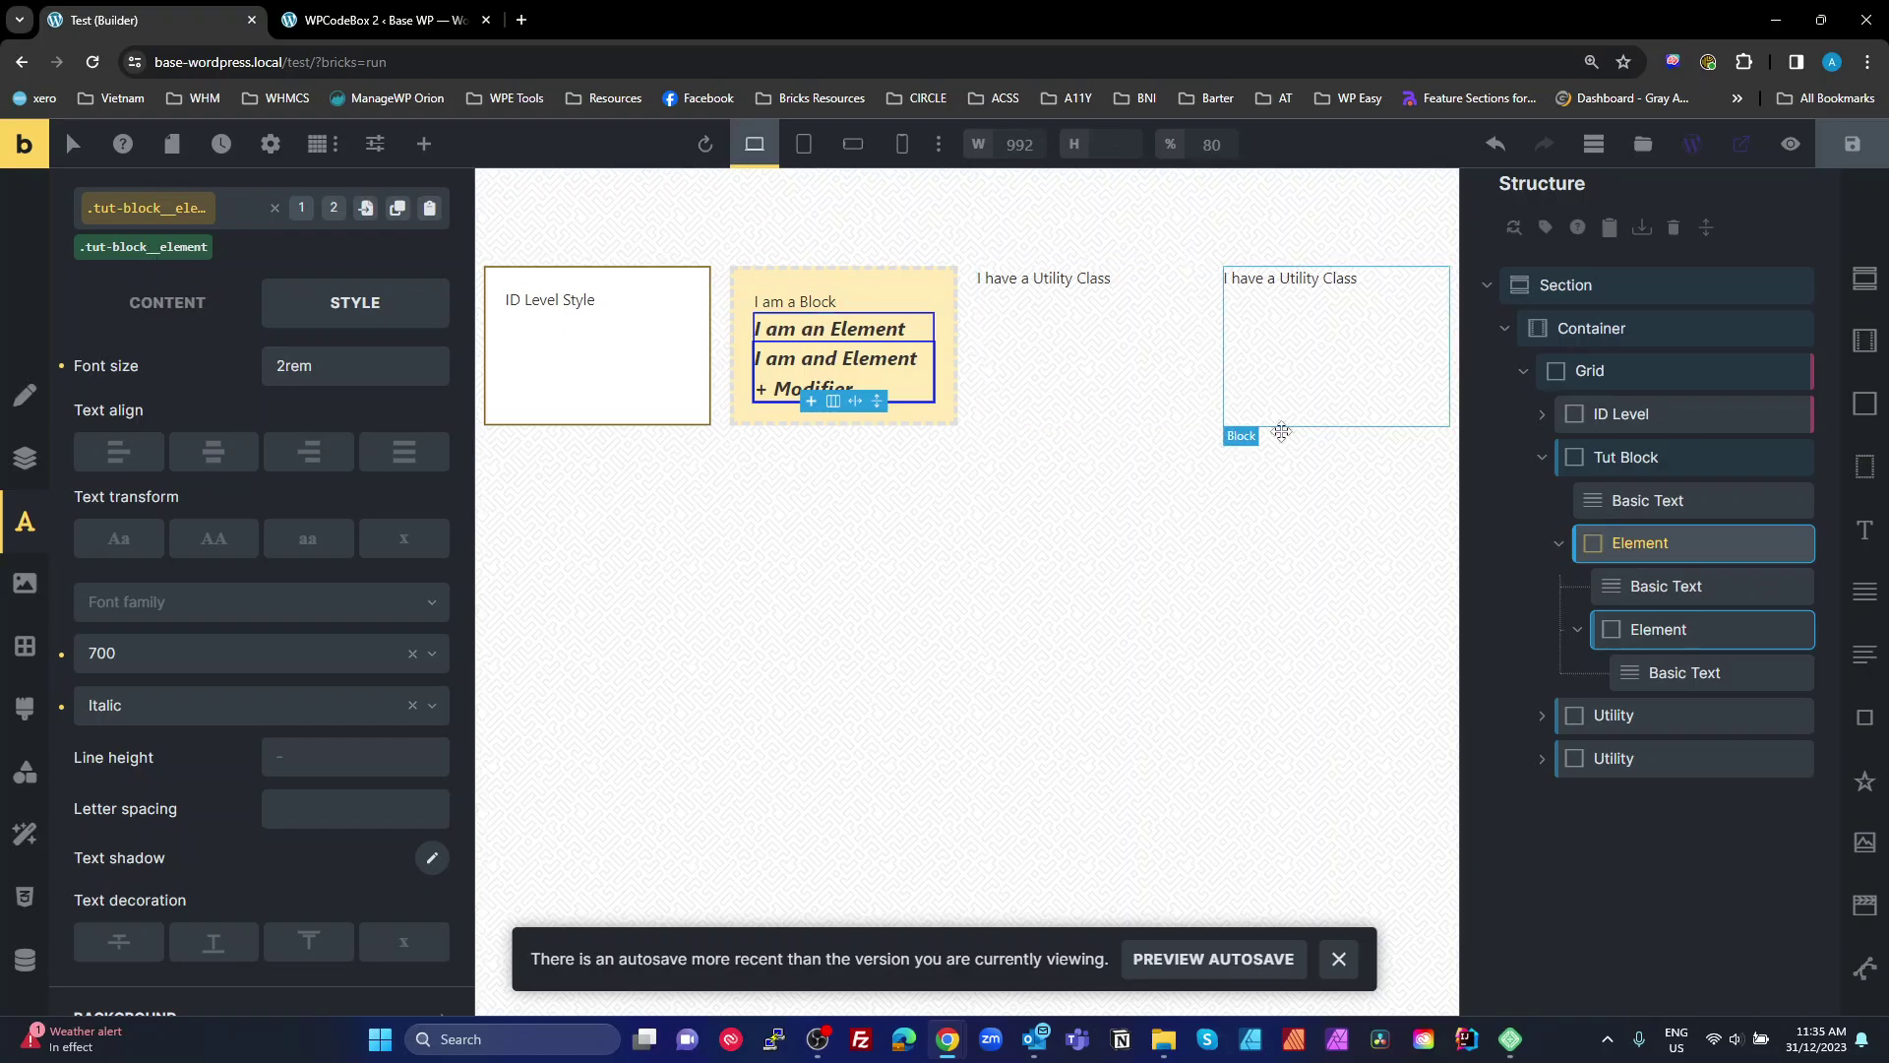
# Set the text color of the .tut-block__element--red modifier class on the nested Element to the raw value red, and deselect it.
pyautogui.click(1648, 632)
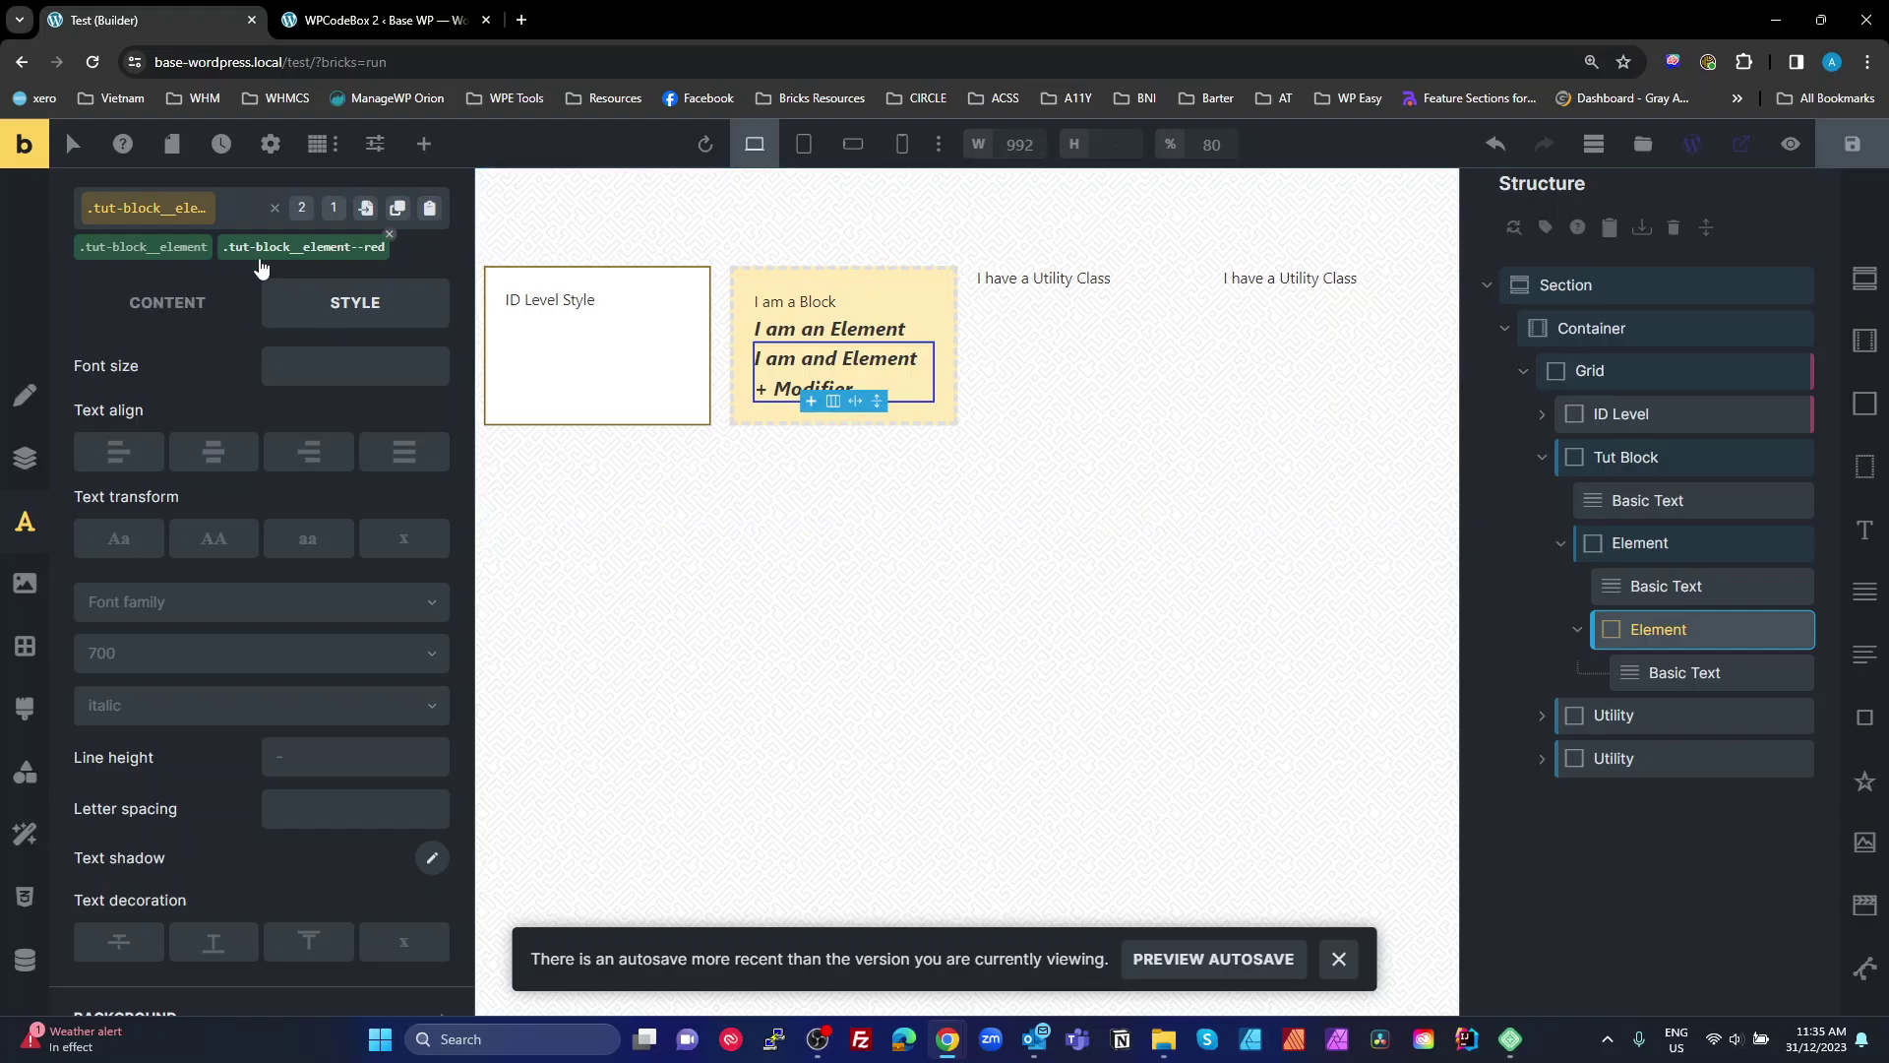
pyautogui.click(344, 250)
pyautogui.click(338, 305)
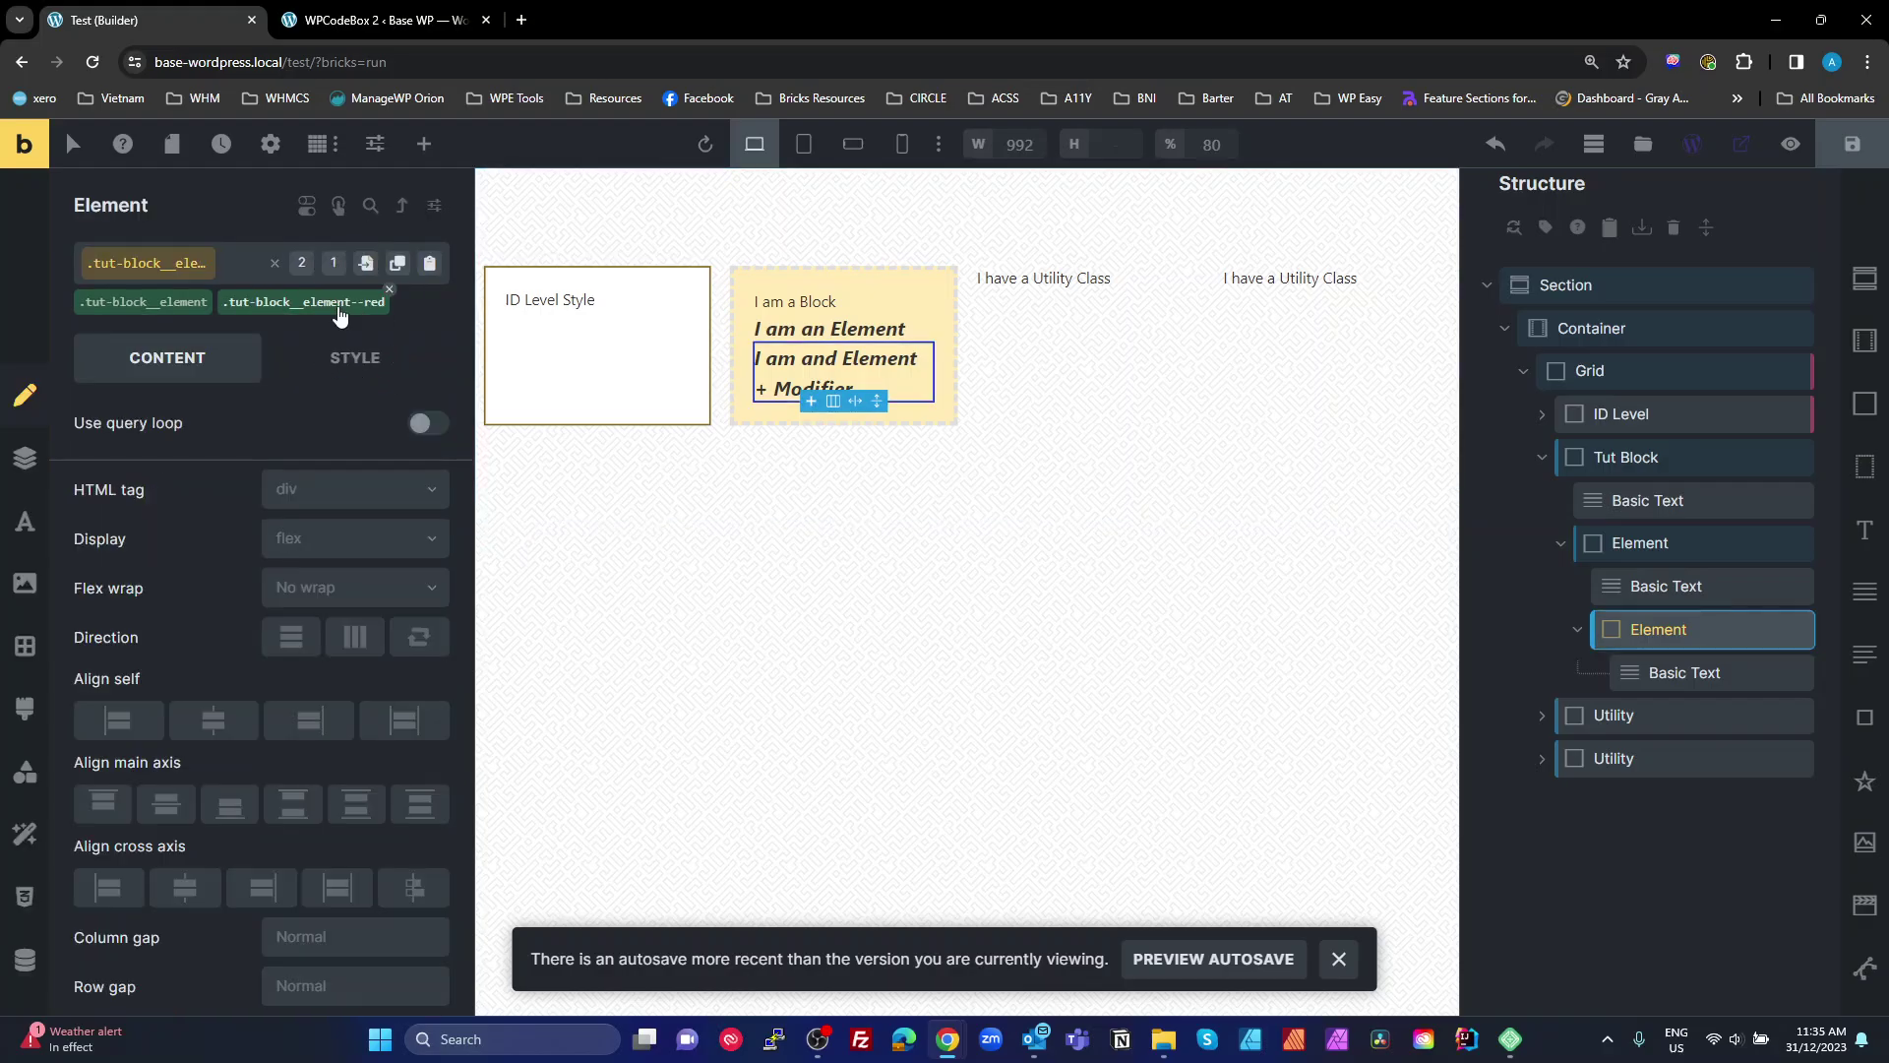
pyautogui.click(25, 522)
pyautogui.click(430, 555)
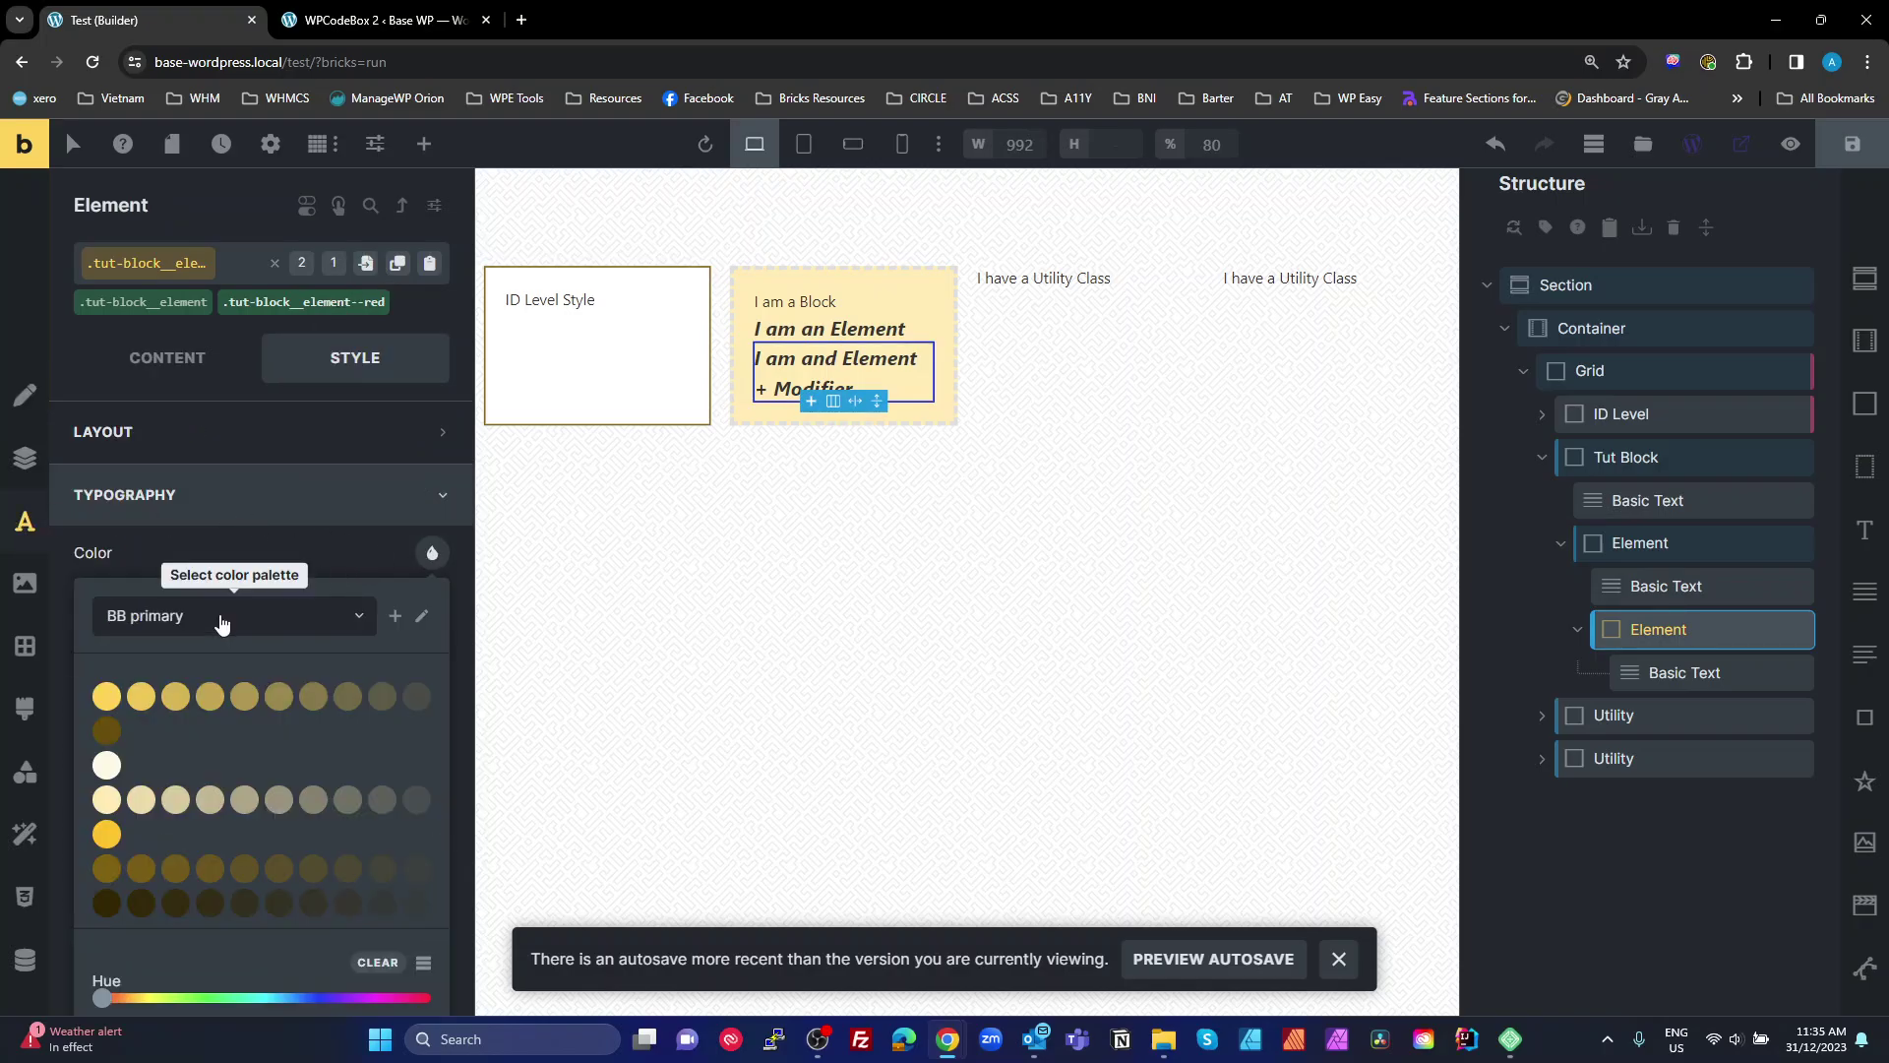
pyautogui.scroll(-5, 283, 639)
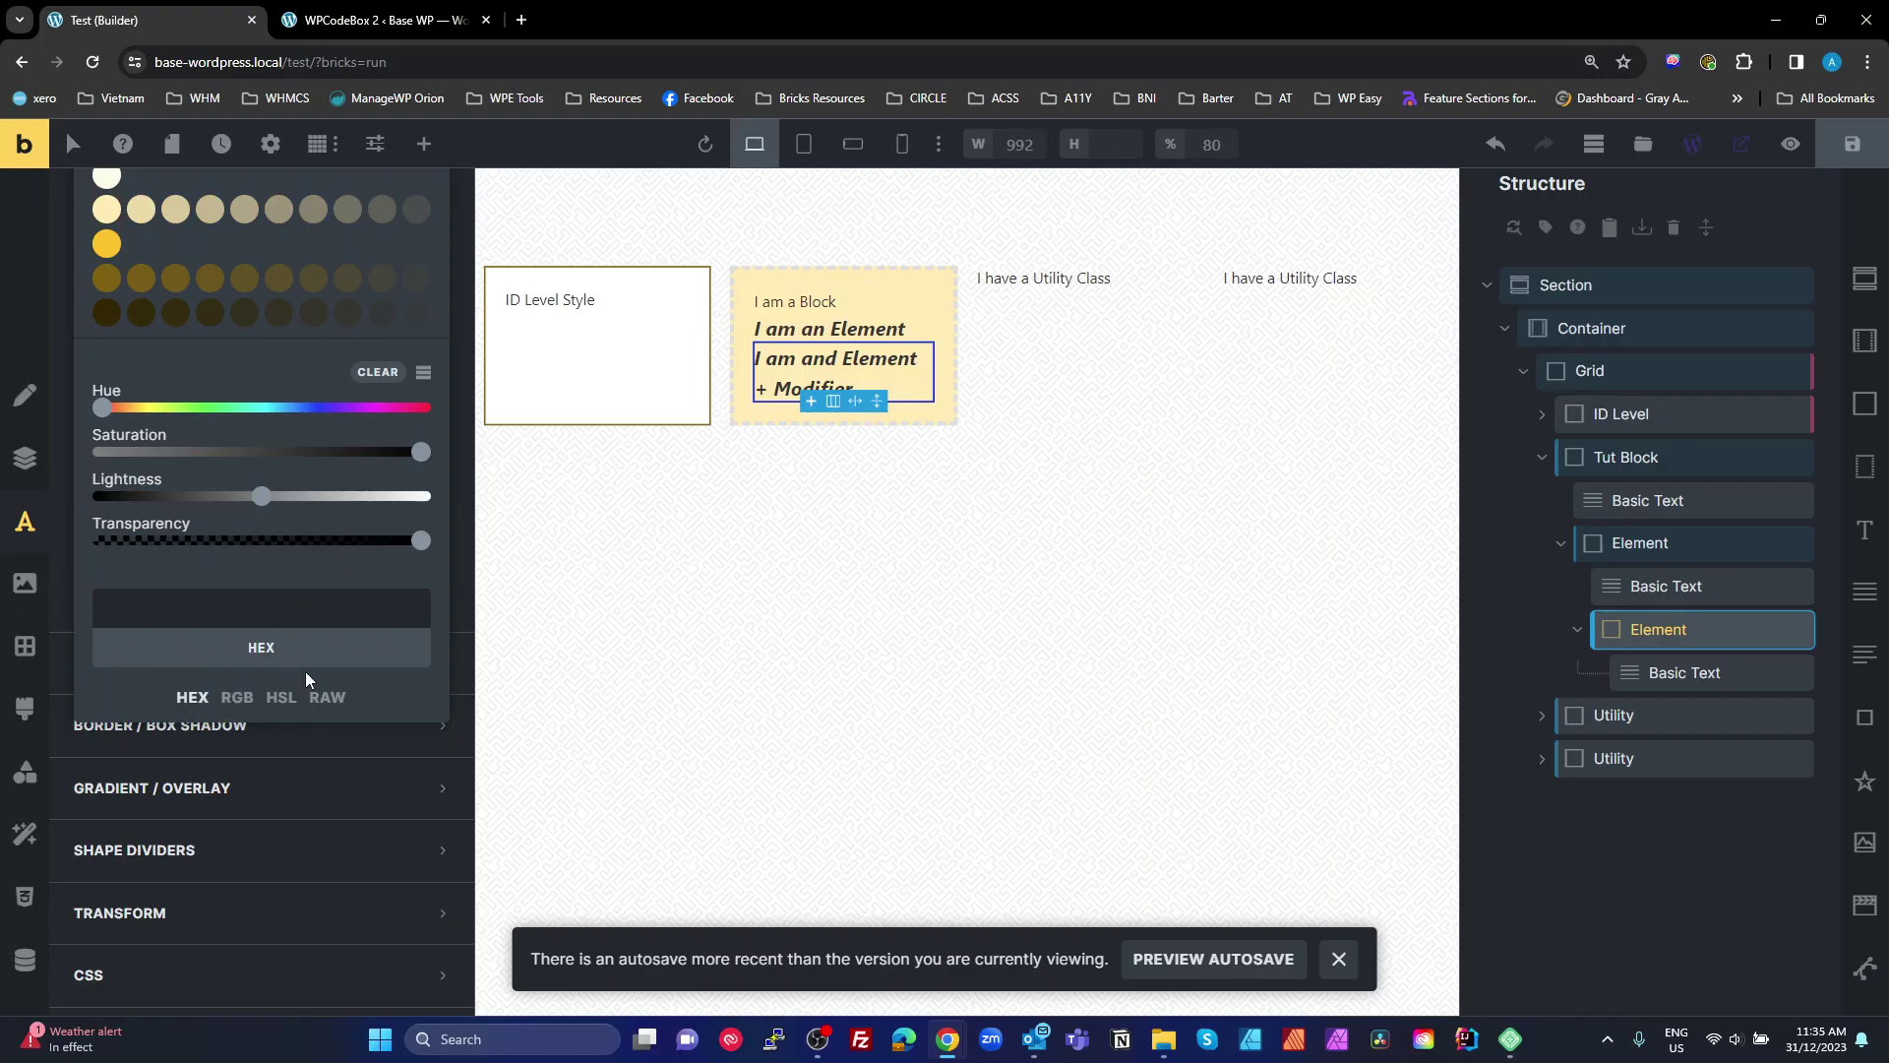
pyautogui.click(328, 697)
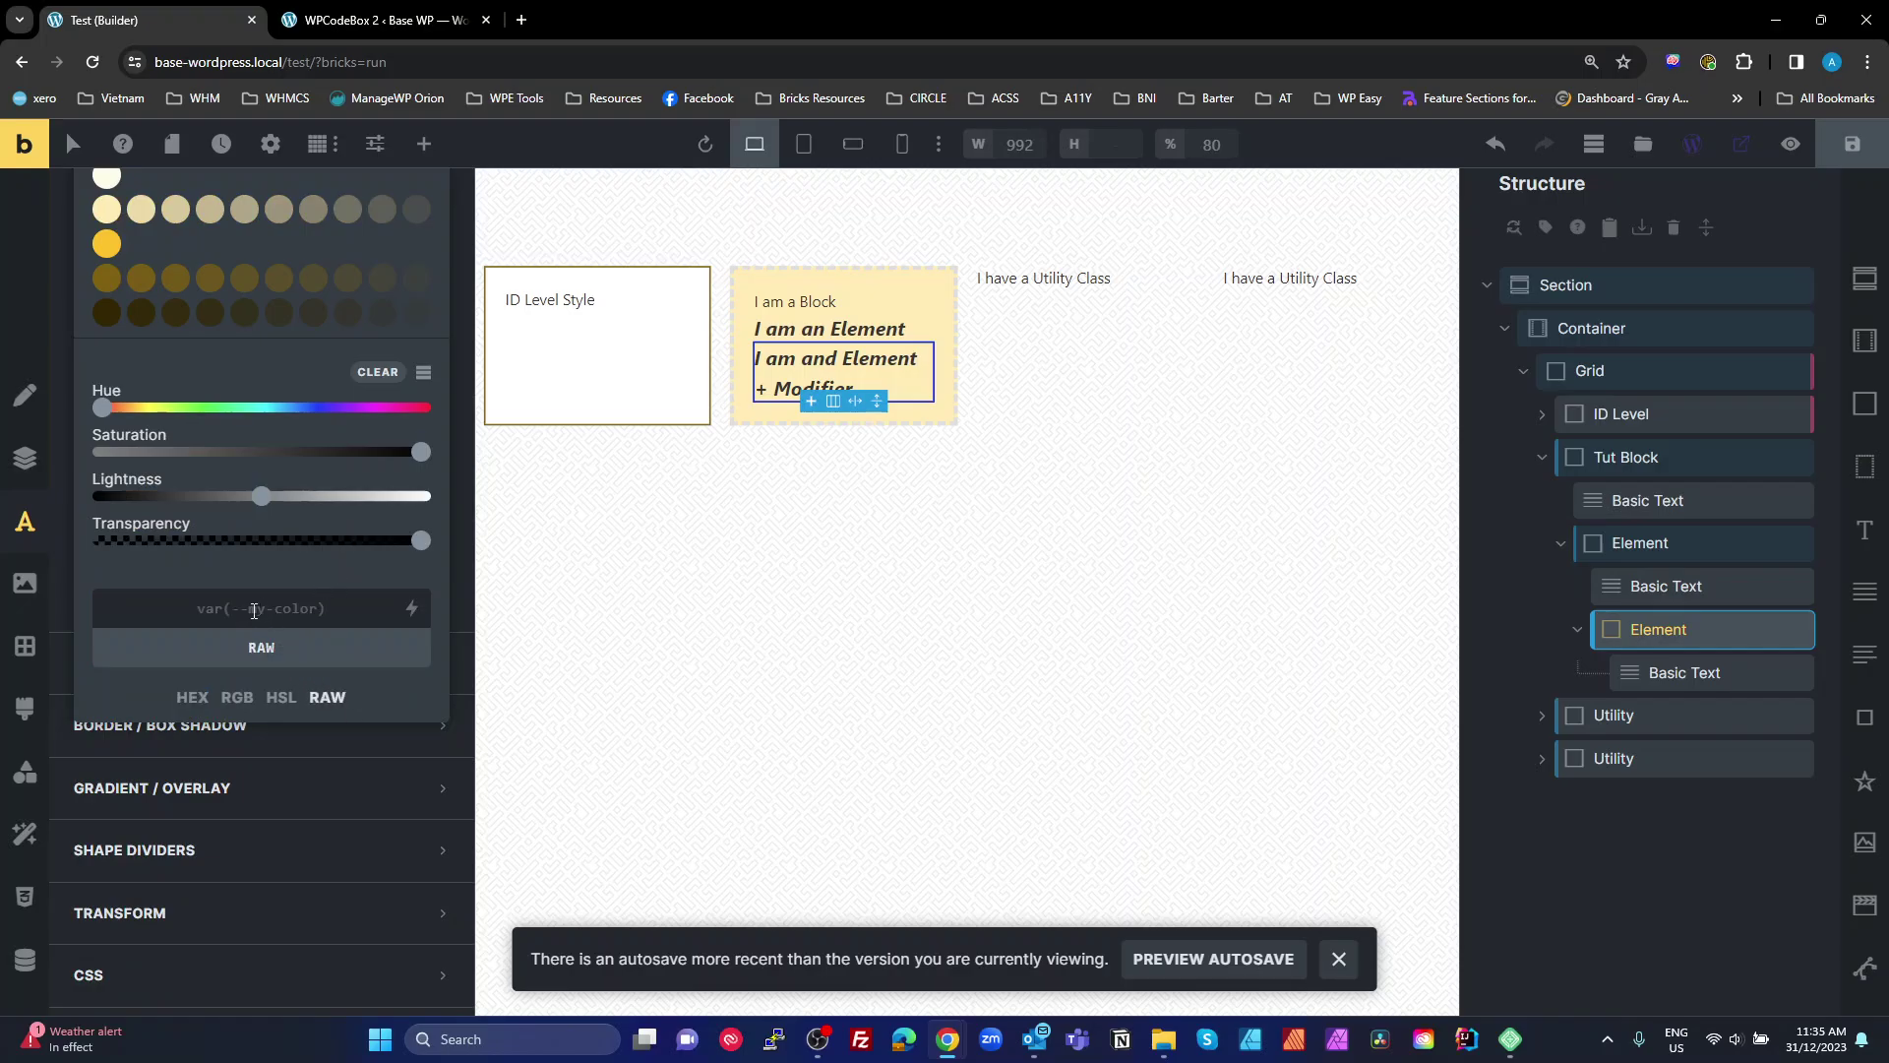
pyautogui.click(254, 611)
pyautogui.write('red')
pyautogui.click(1660, 892)
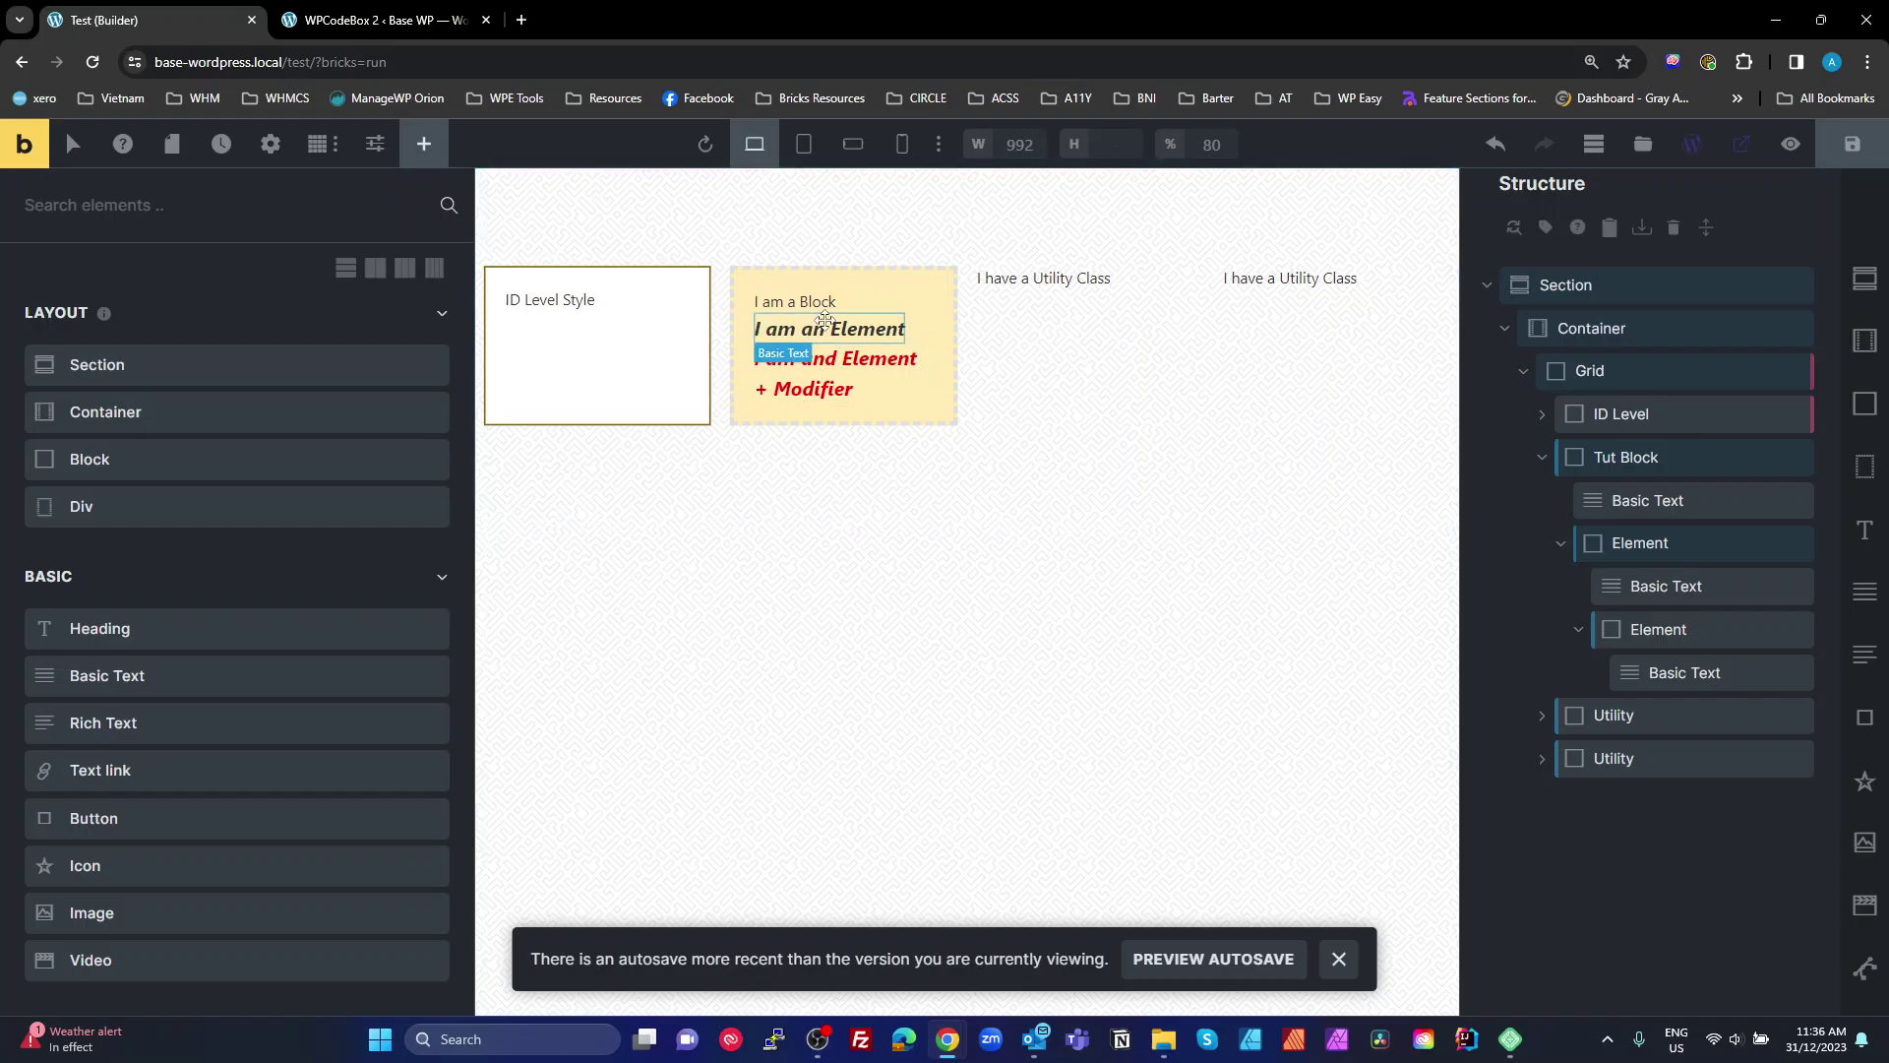
# Review the classes and typography settings of Tut Block, its Basic Text, the Element and the nested modifier Element.
pyautogui.click(1625, 456)
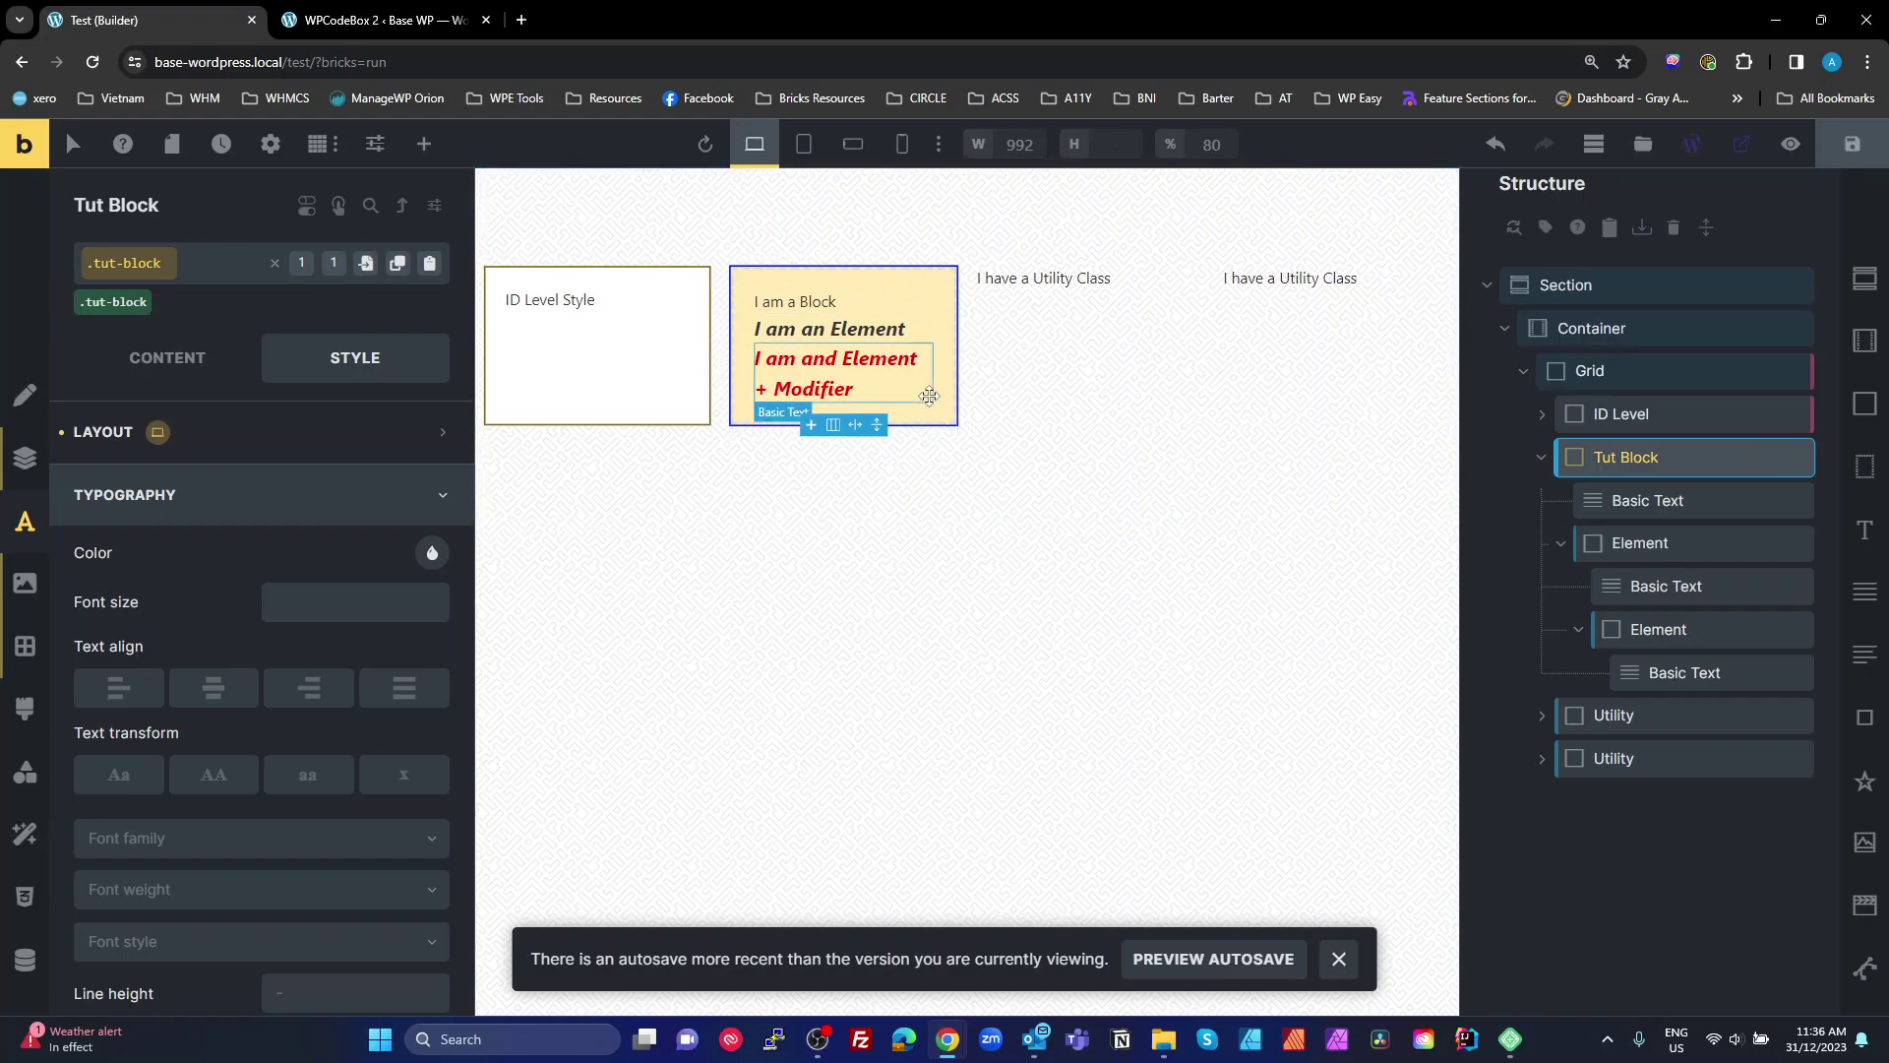
pyautogui.click(1661, 501)
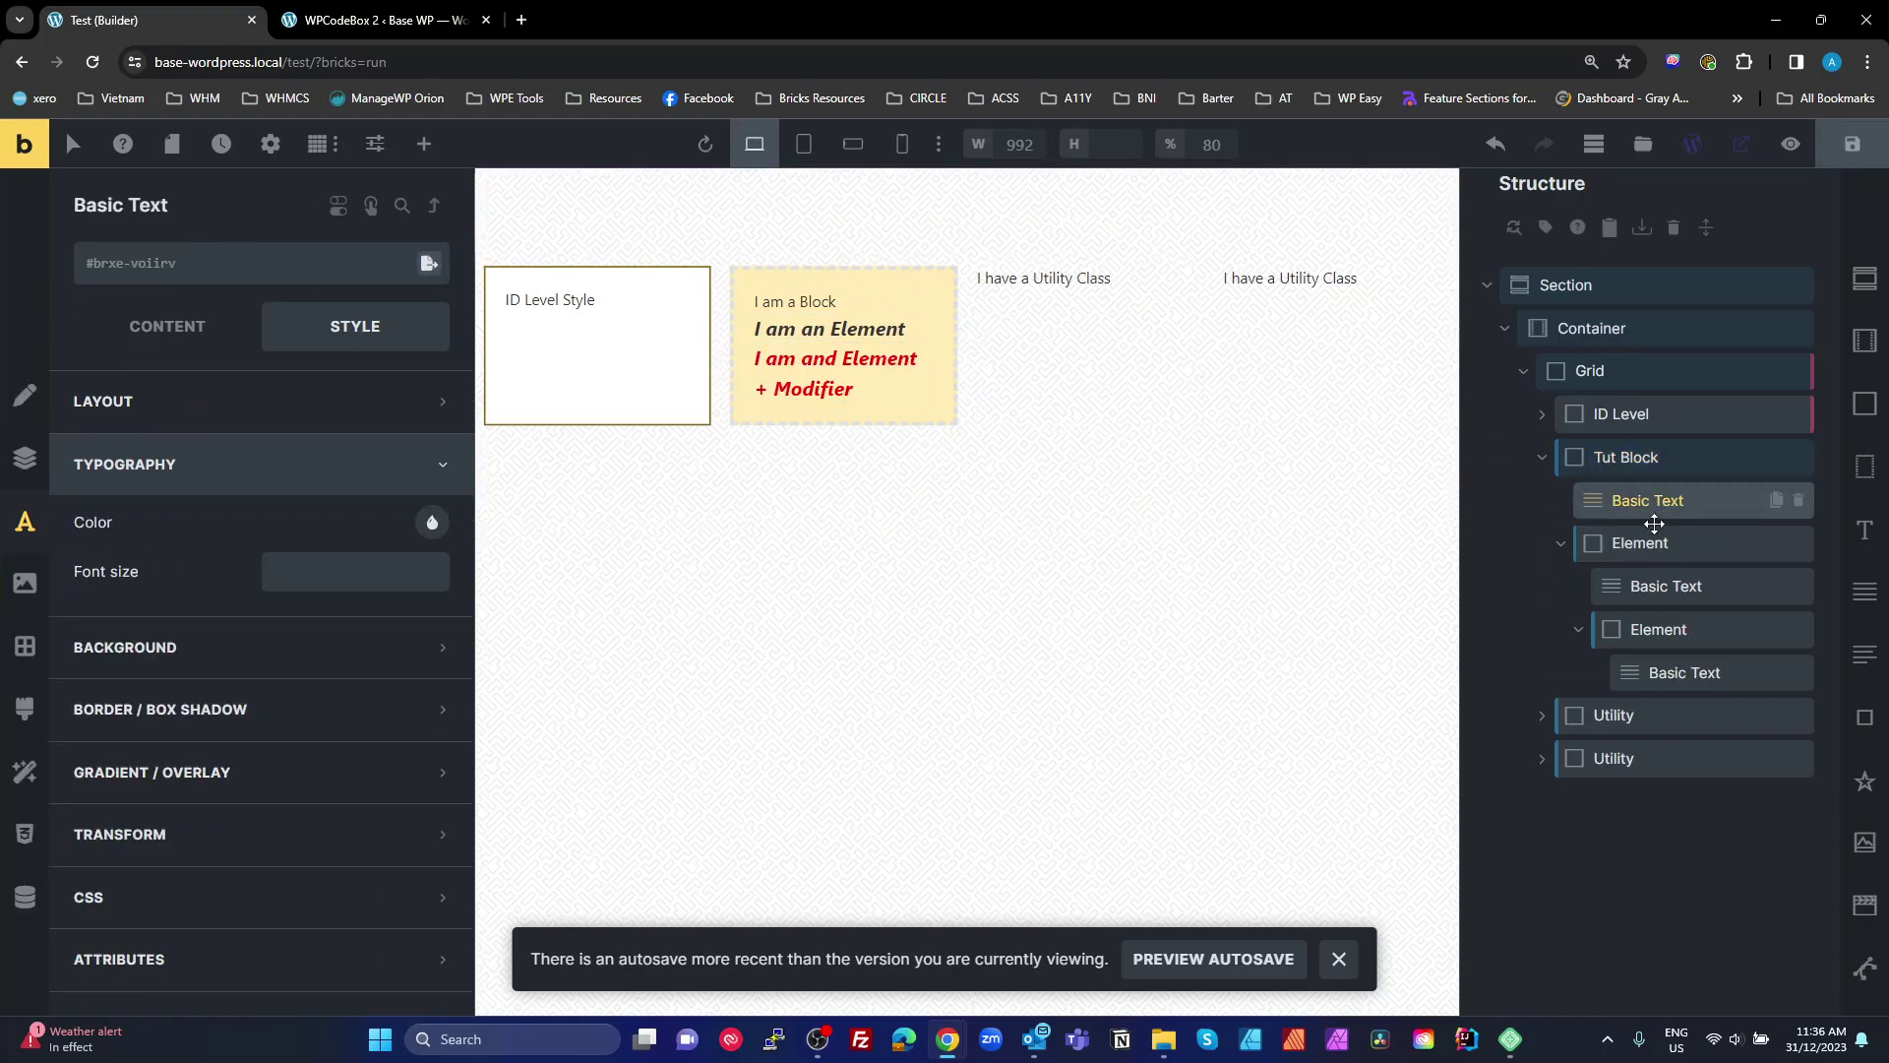
pyautogui.click(1640, 543)
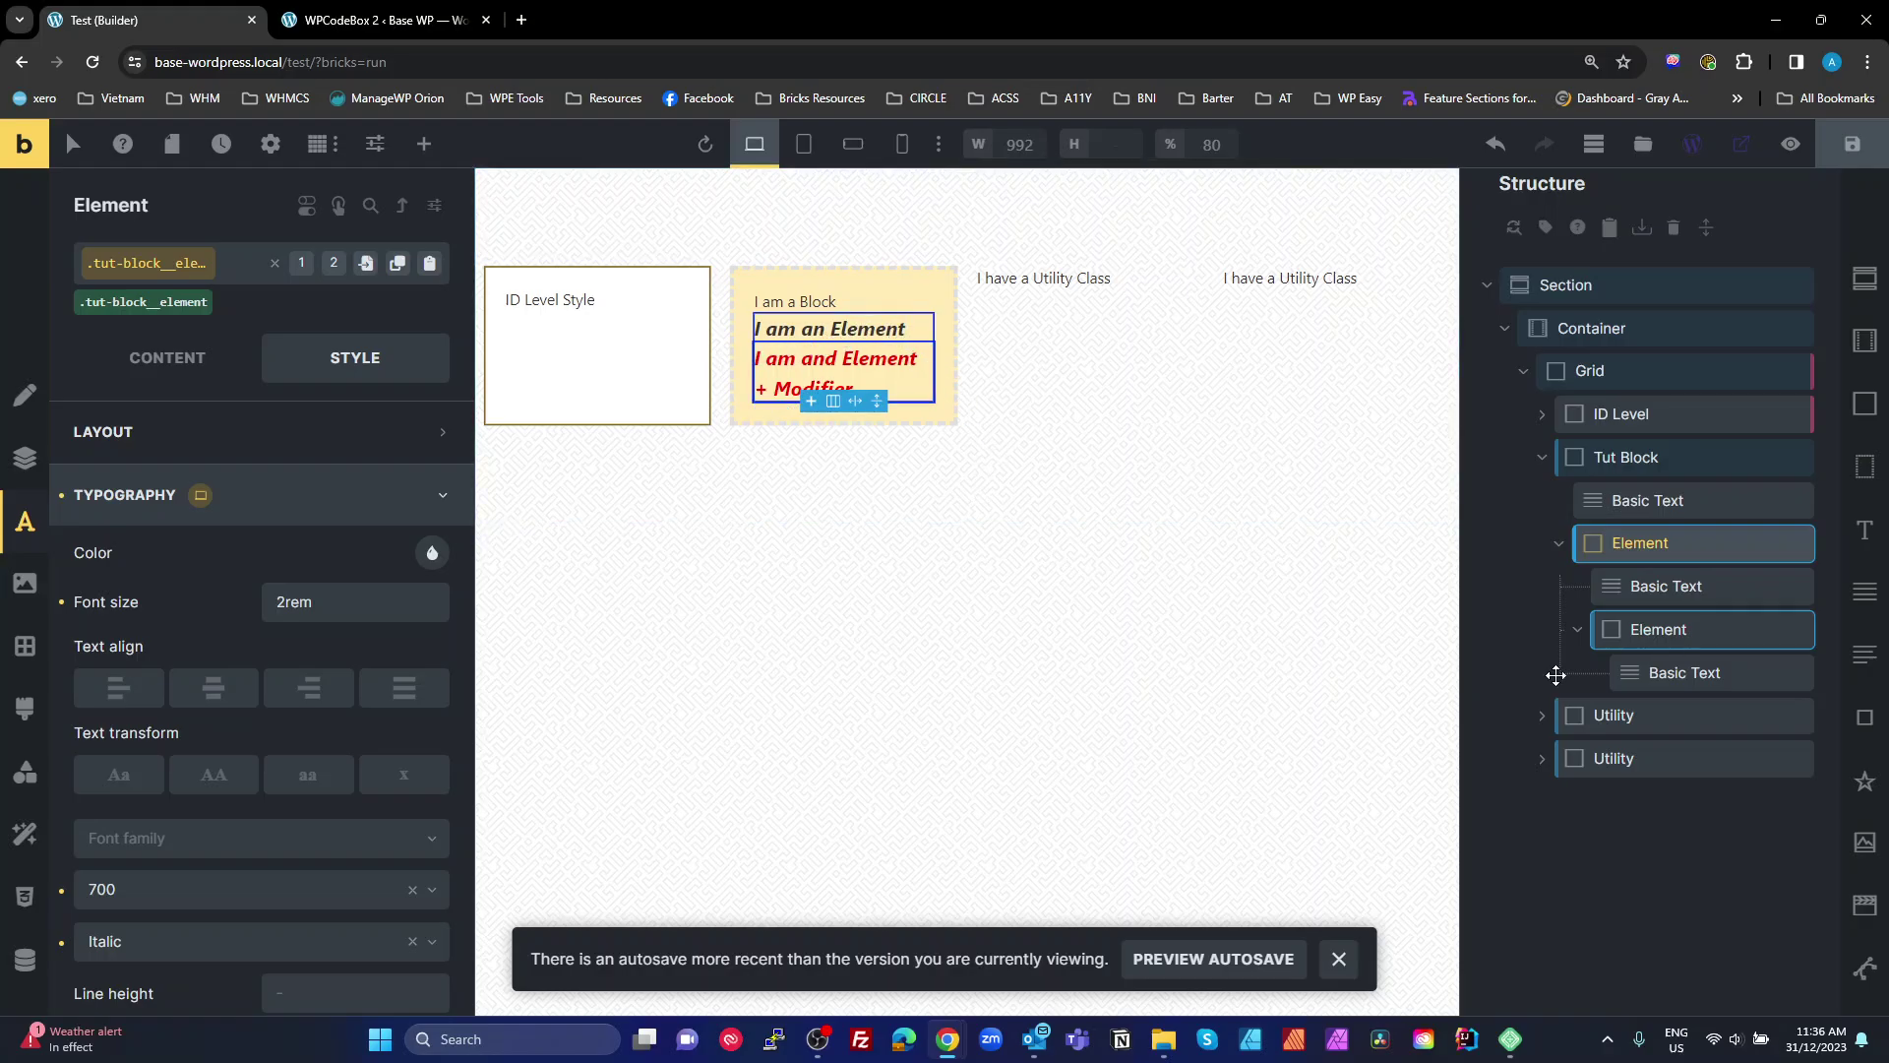
pyautogui.click(1663, 628)
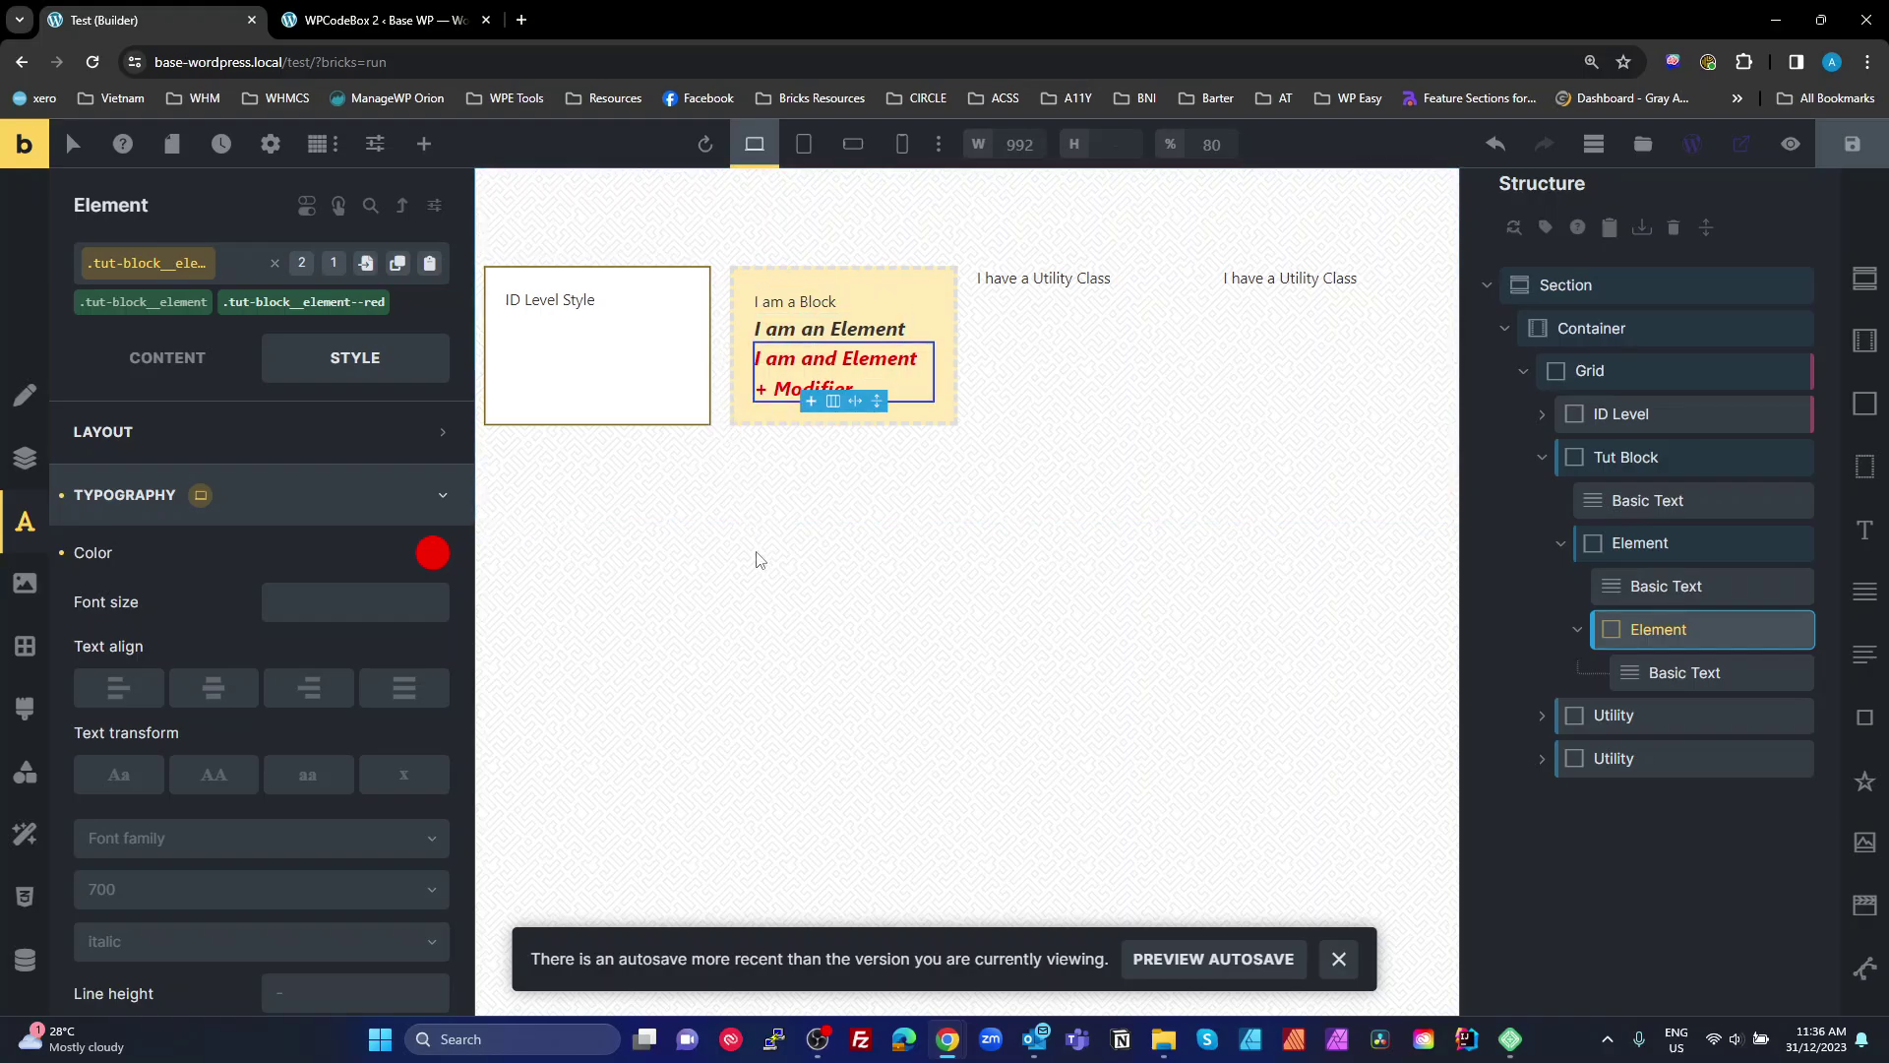
# Give the .std-border utility class on the first Utility block a box shadow with X 5, Y 5 and blur 20.
pyautogui.click(1072, 286)
pyautogui.click(1673, 716)
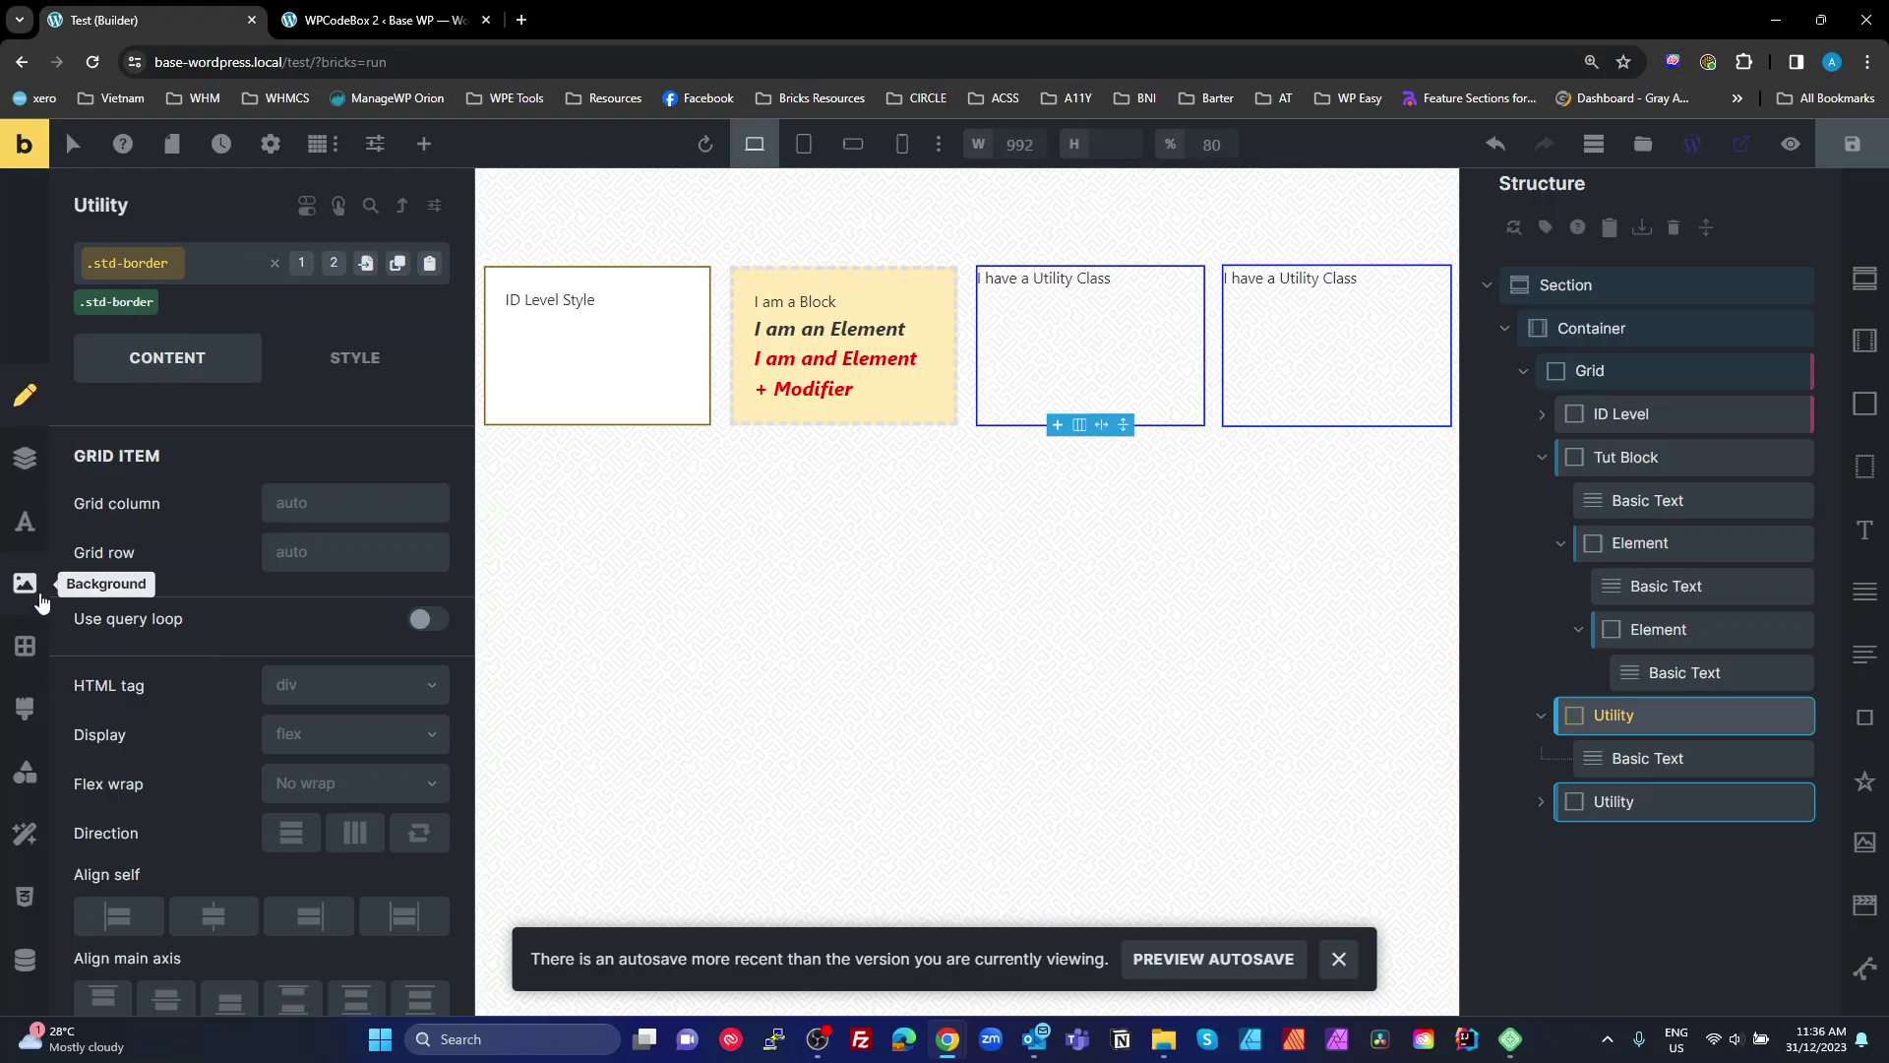
pyautogui.click(27, 646)
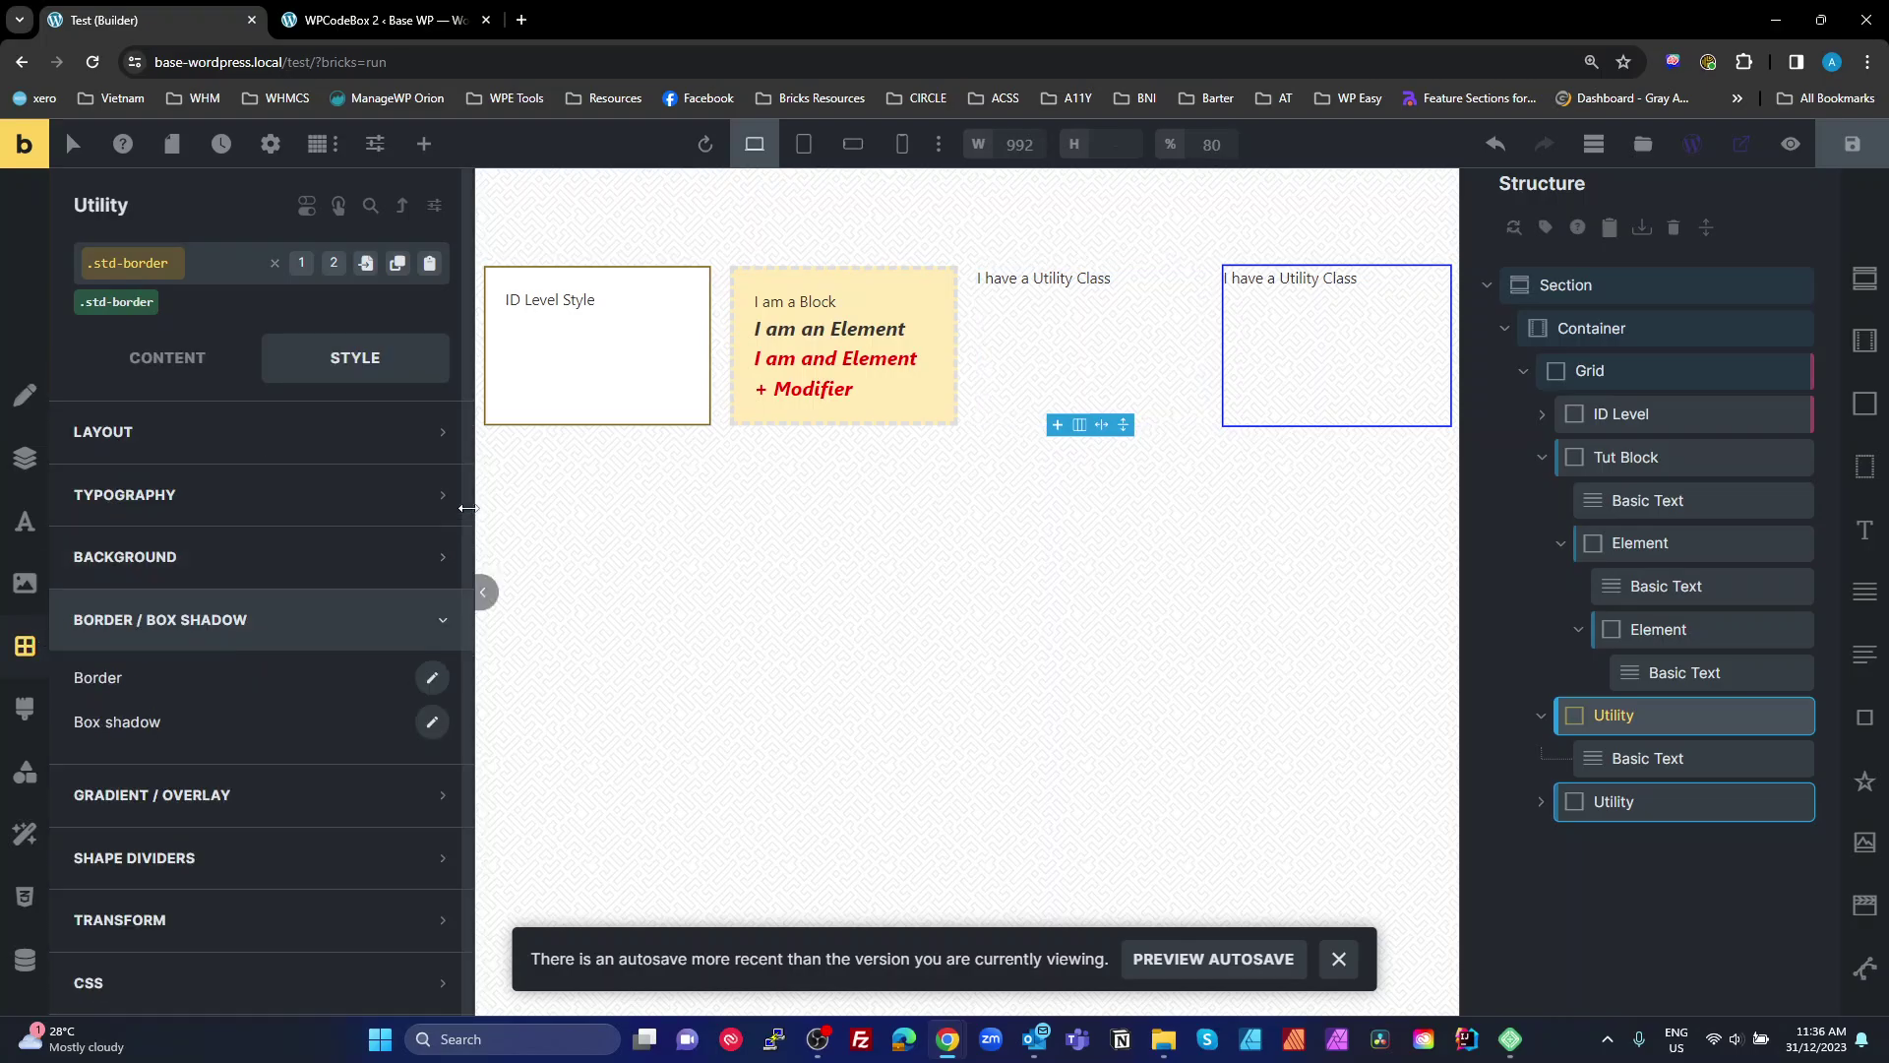
pyautogui.click(432, 723)
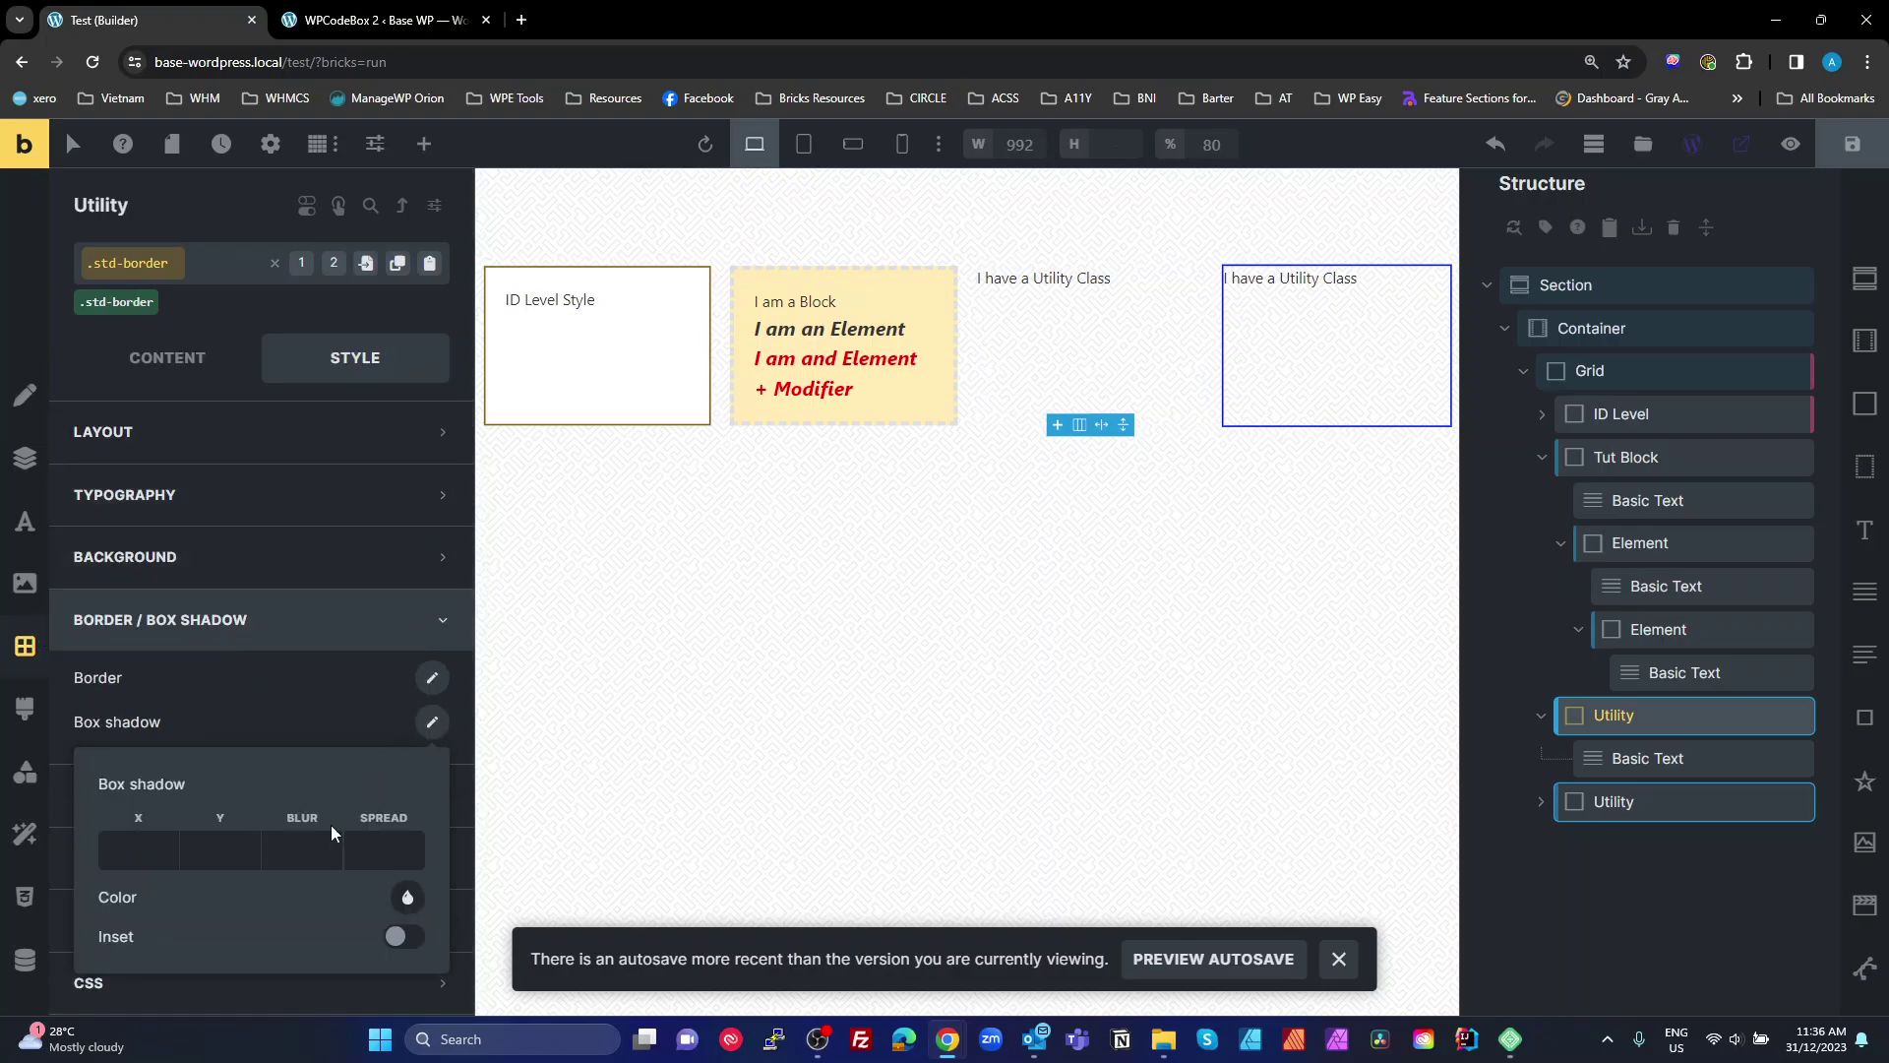
pyautogui.click(126, 852)
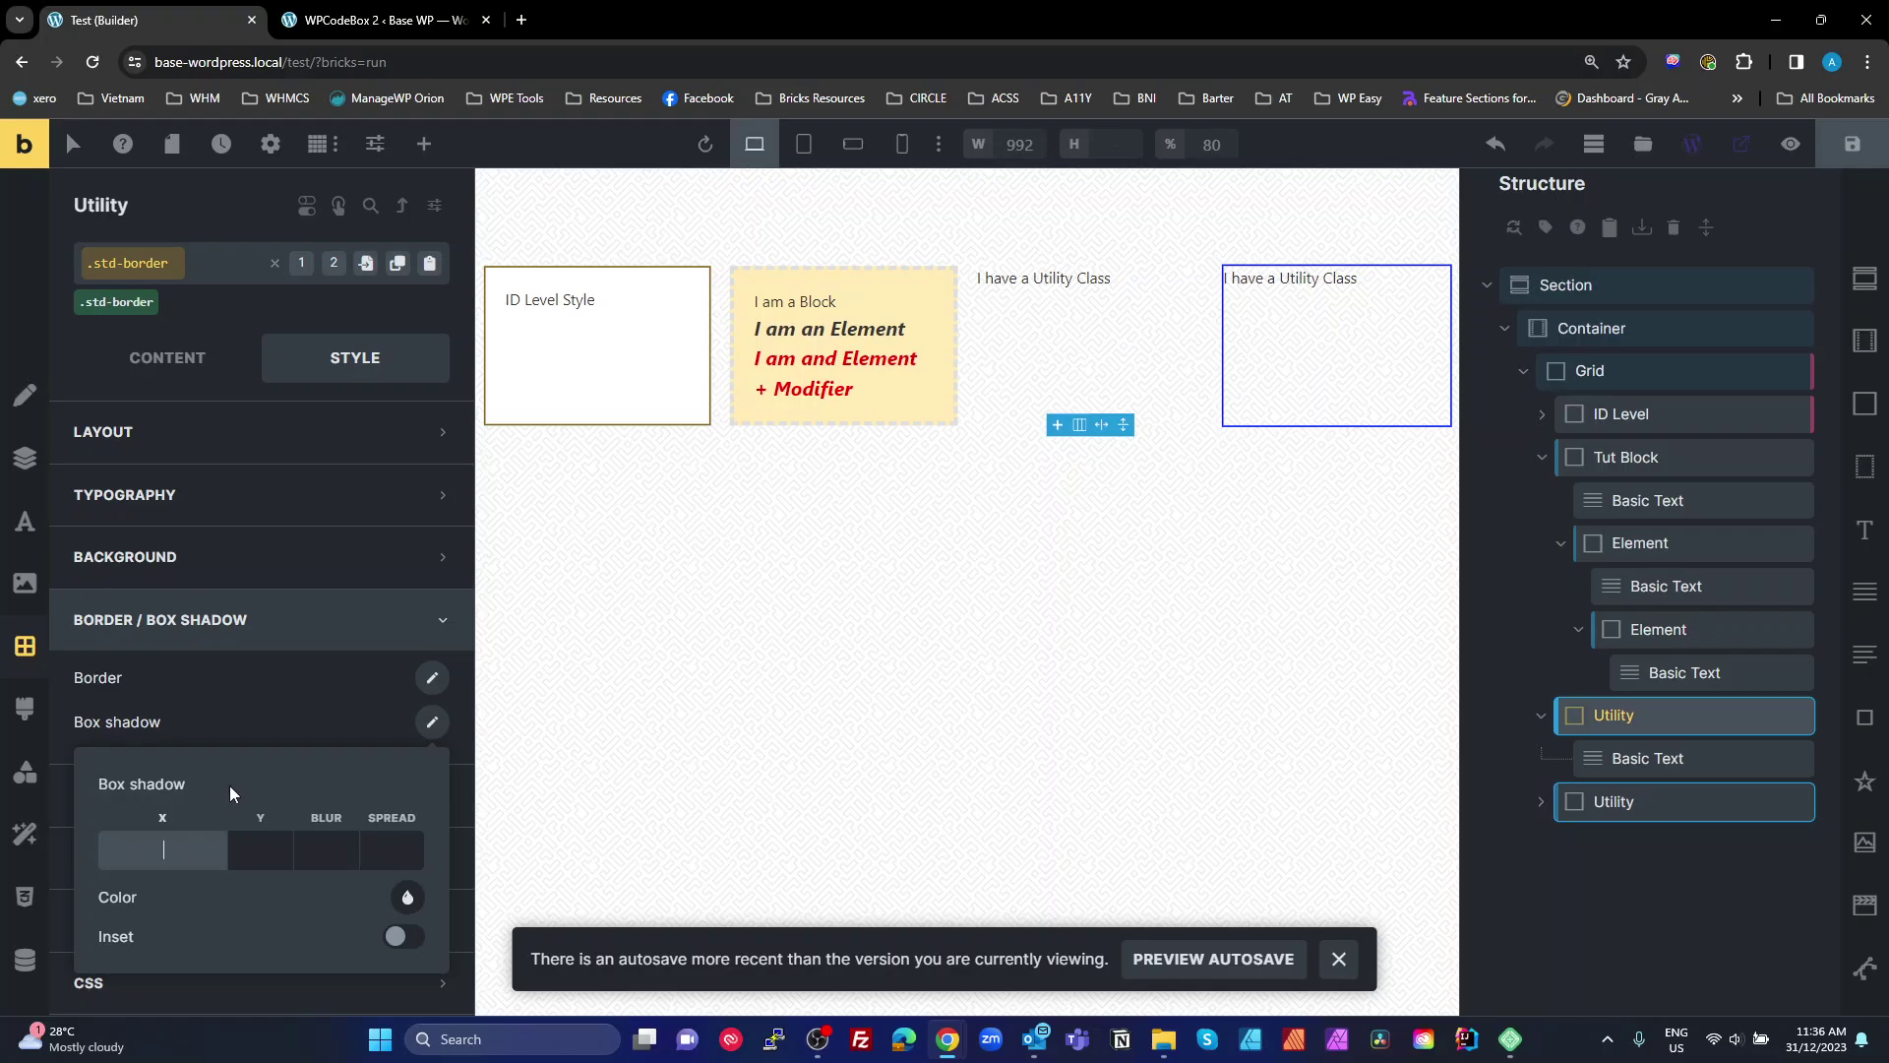
pyautogui.write('5')
pyautogui.press('Tab')
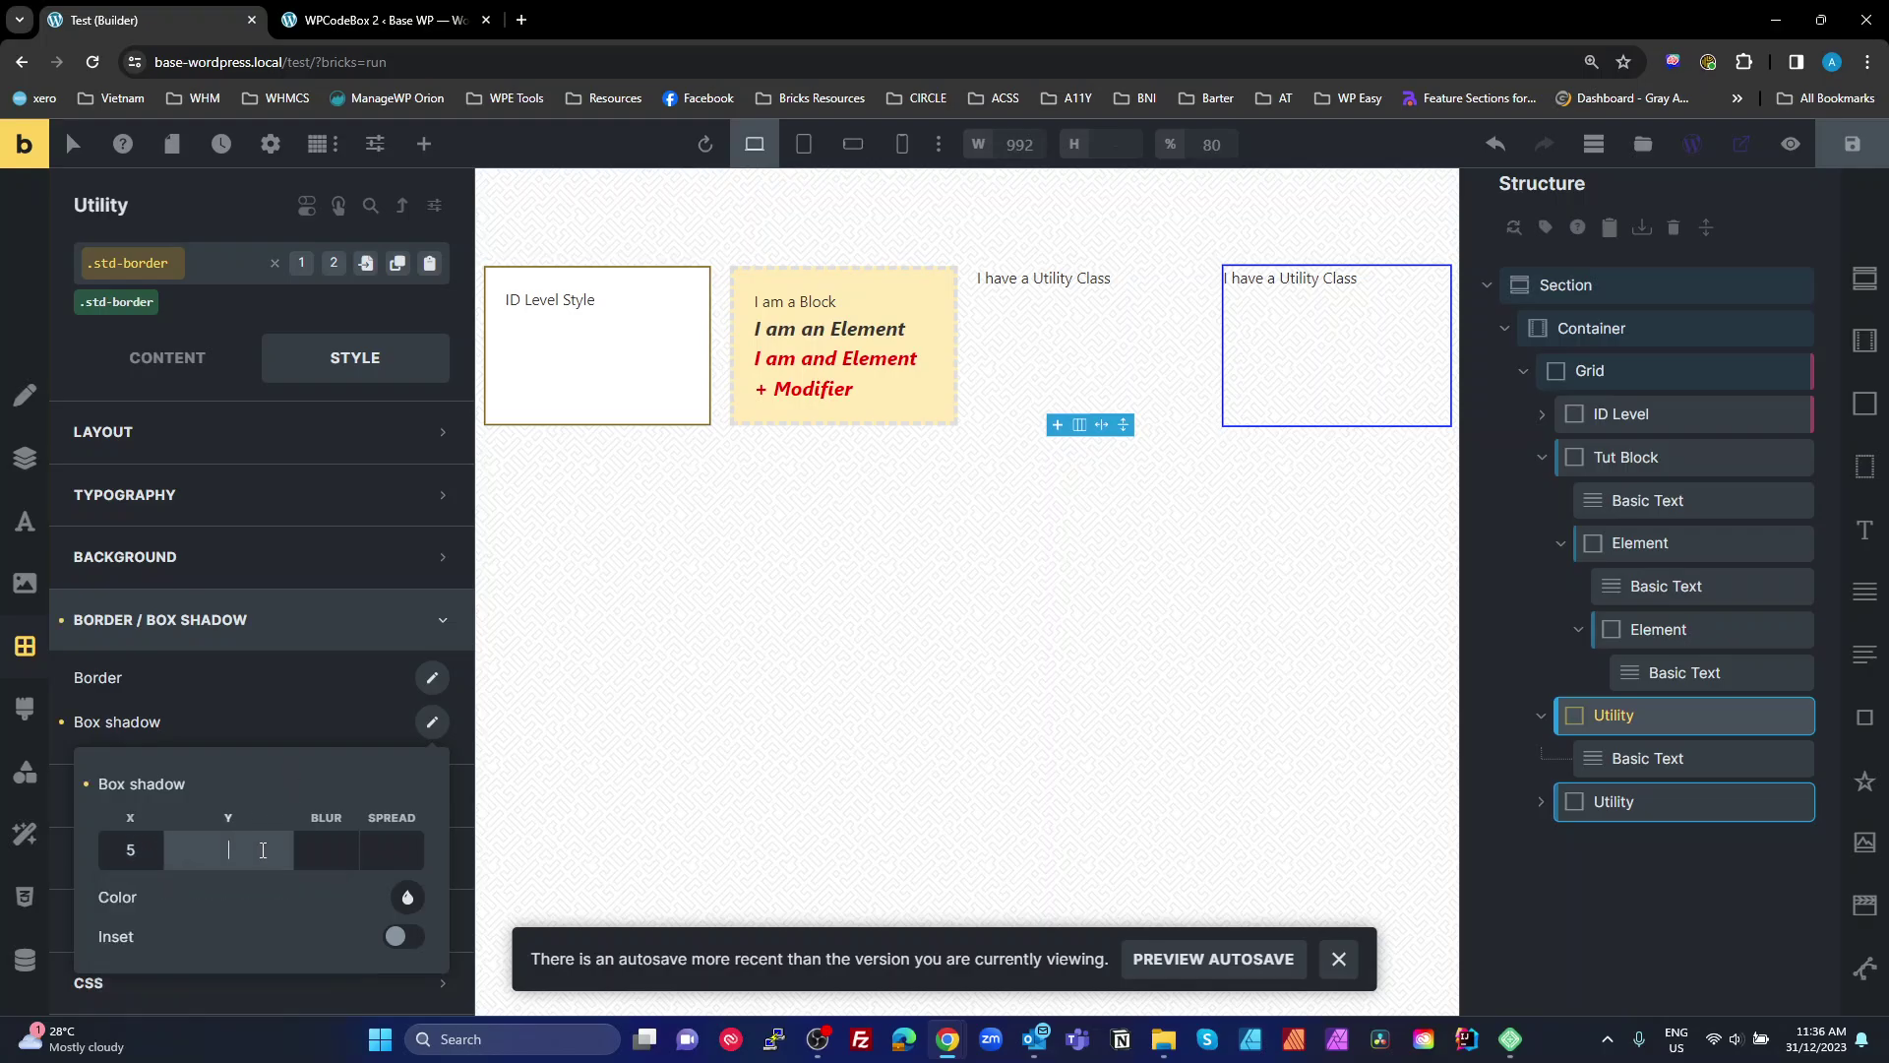
pyautogui.write('5')
pyautogui.click(329, 842)
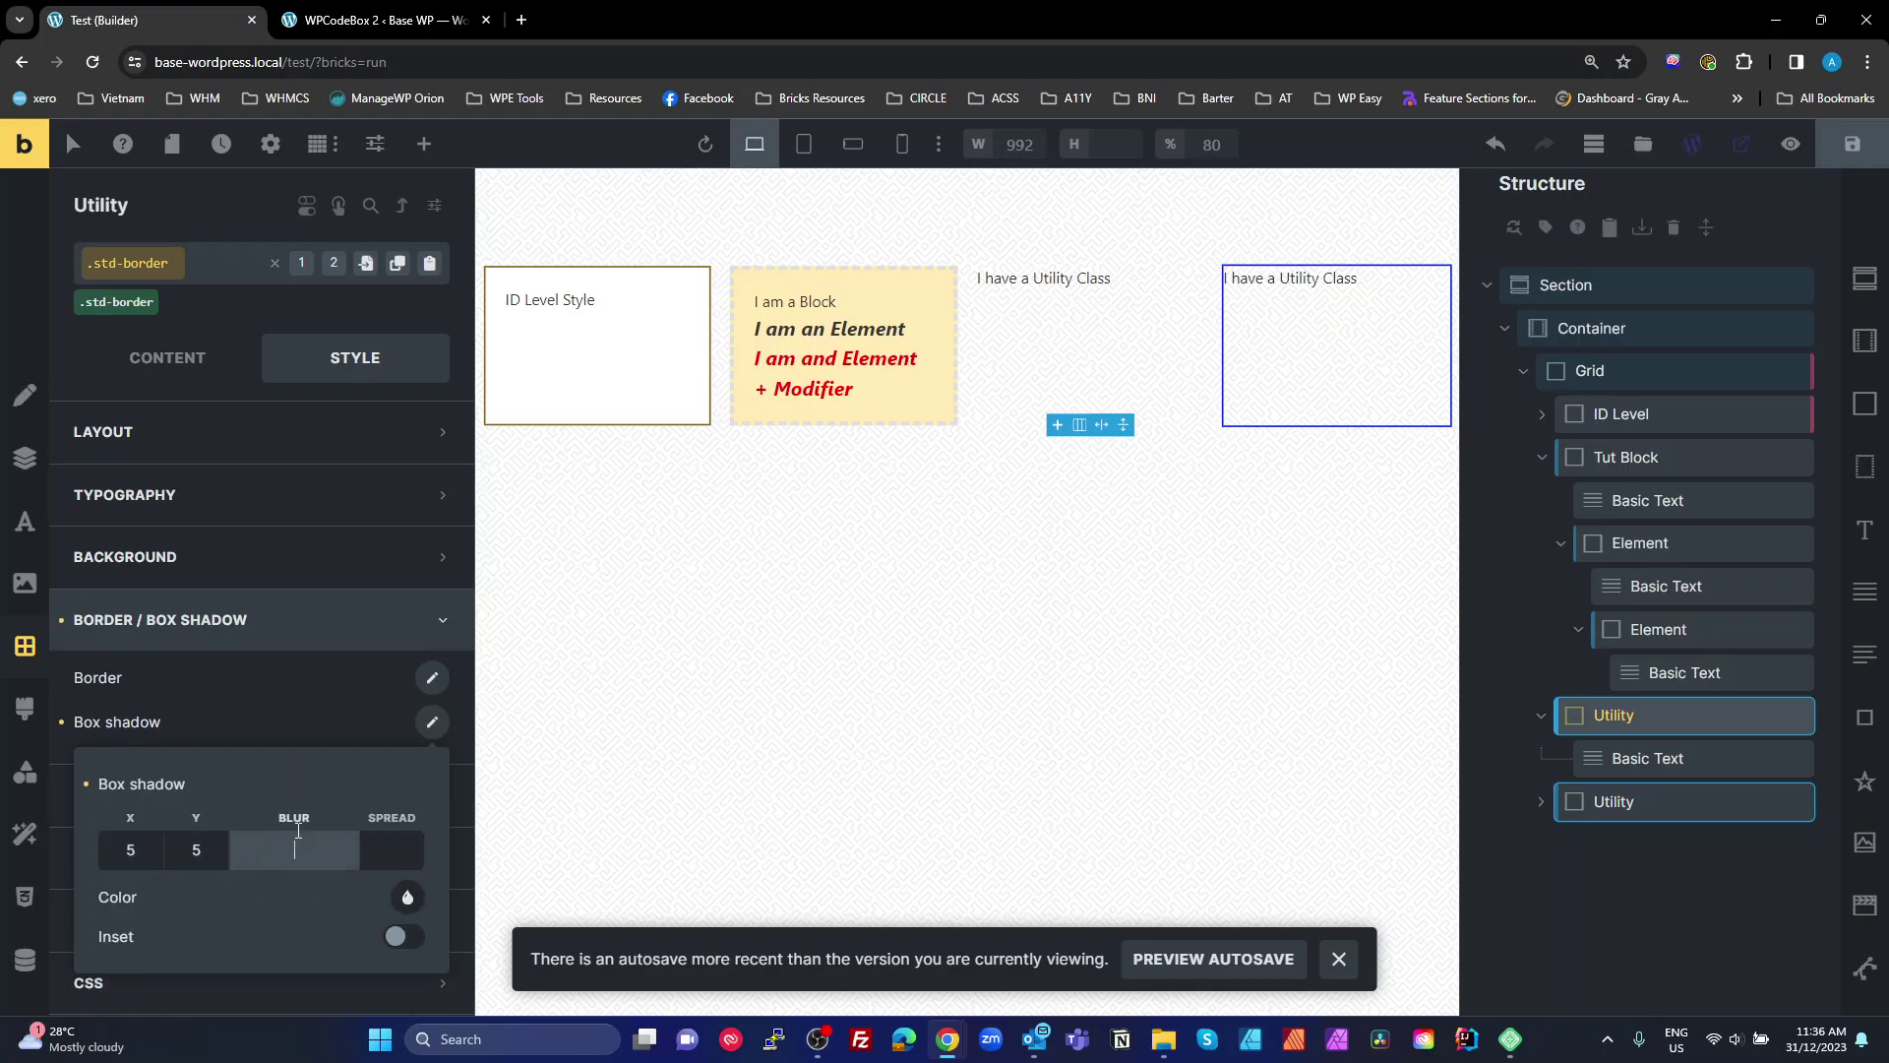
pyautogui.write('20')
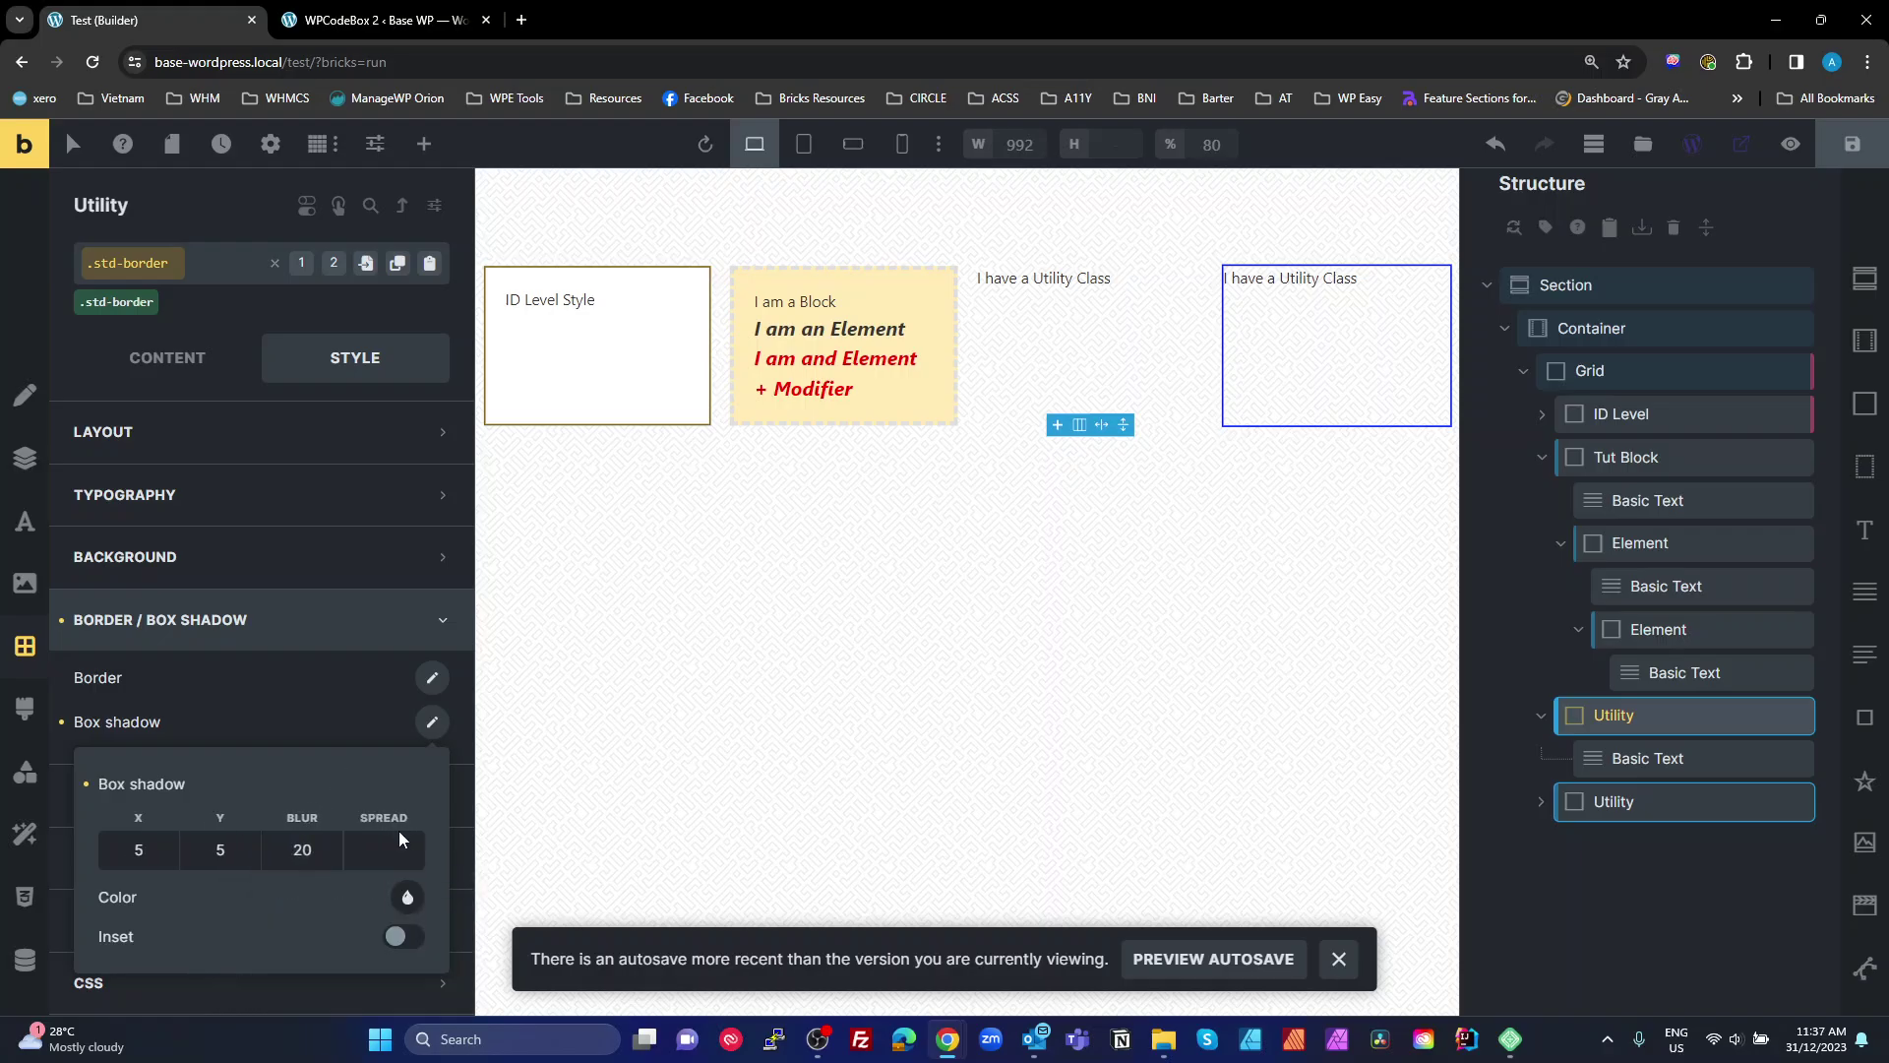
# Set the .std-border box shadow color to solid black from the BB black palette with its transparency reduced to 0.22.
pyautogui.click(406, 898)
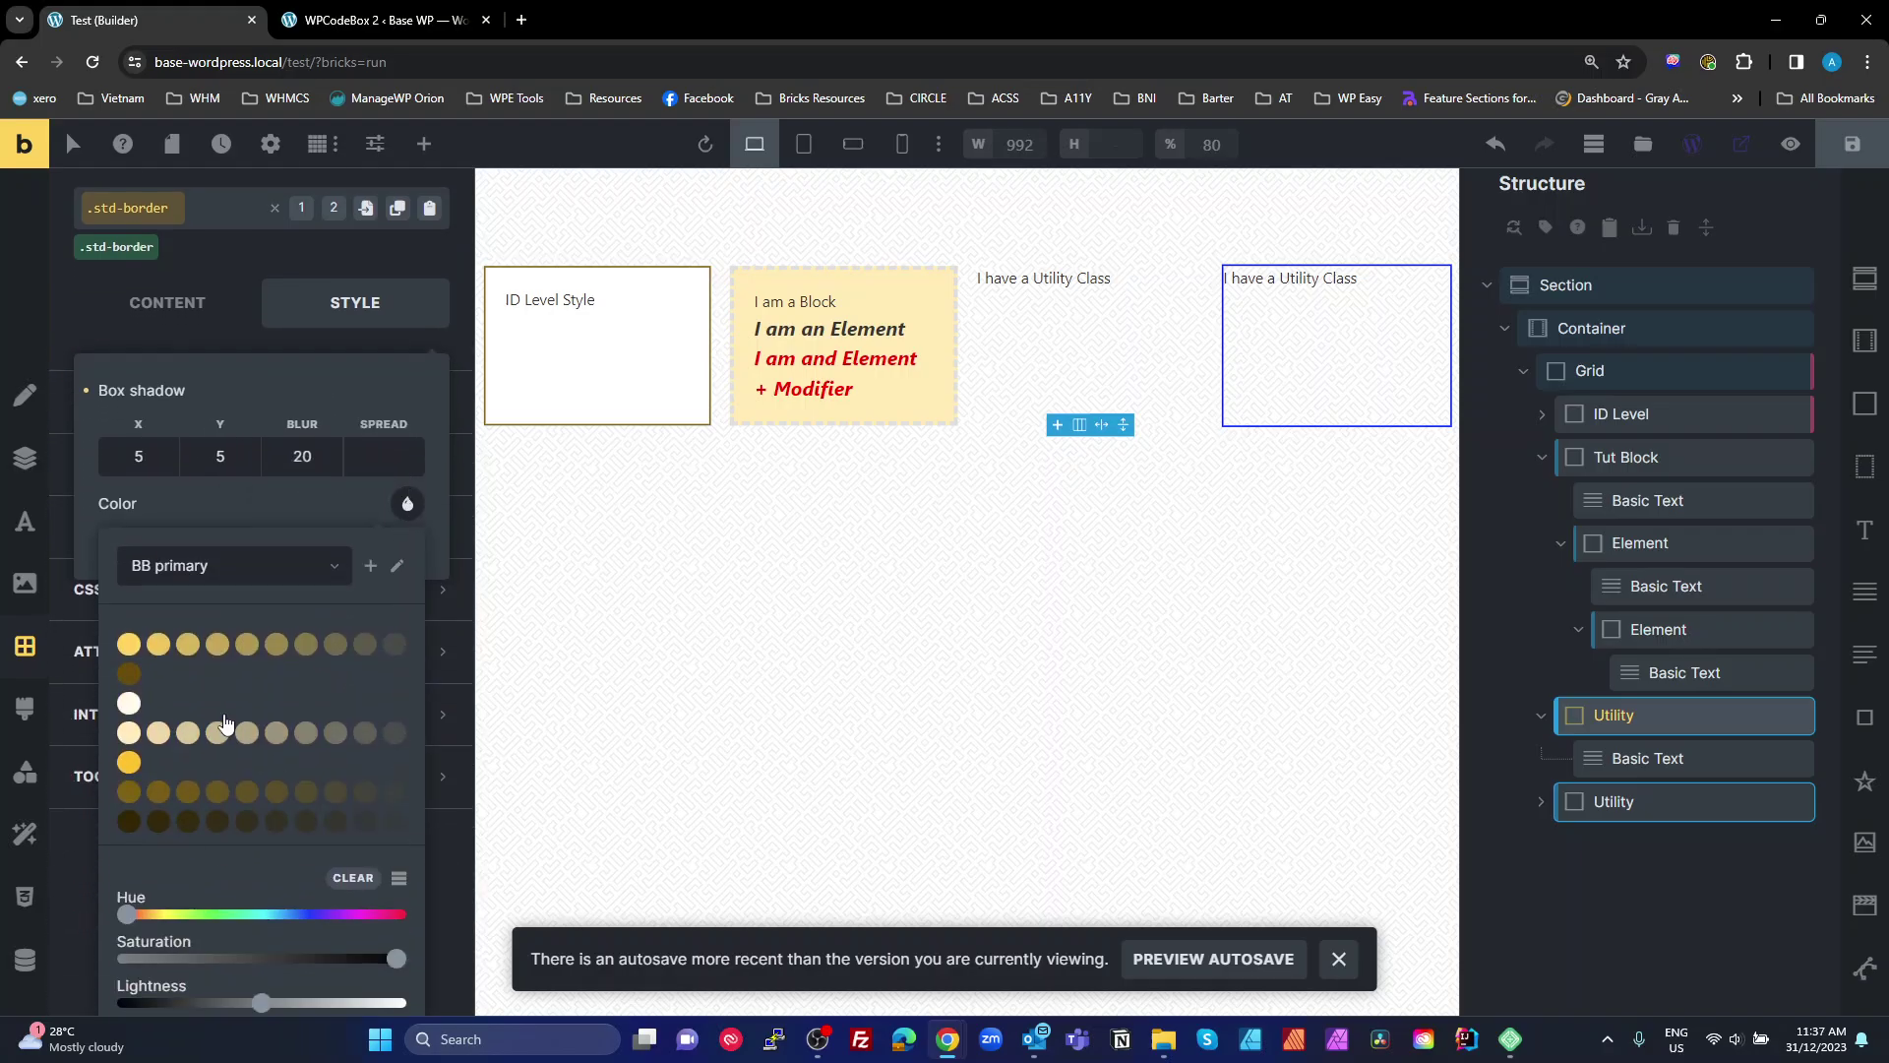
pyautogui.click(202, 572)
pyautogui.click(183, 784)
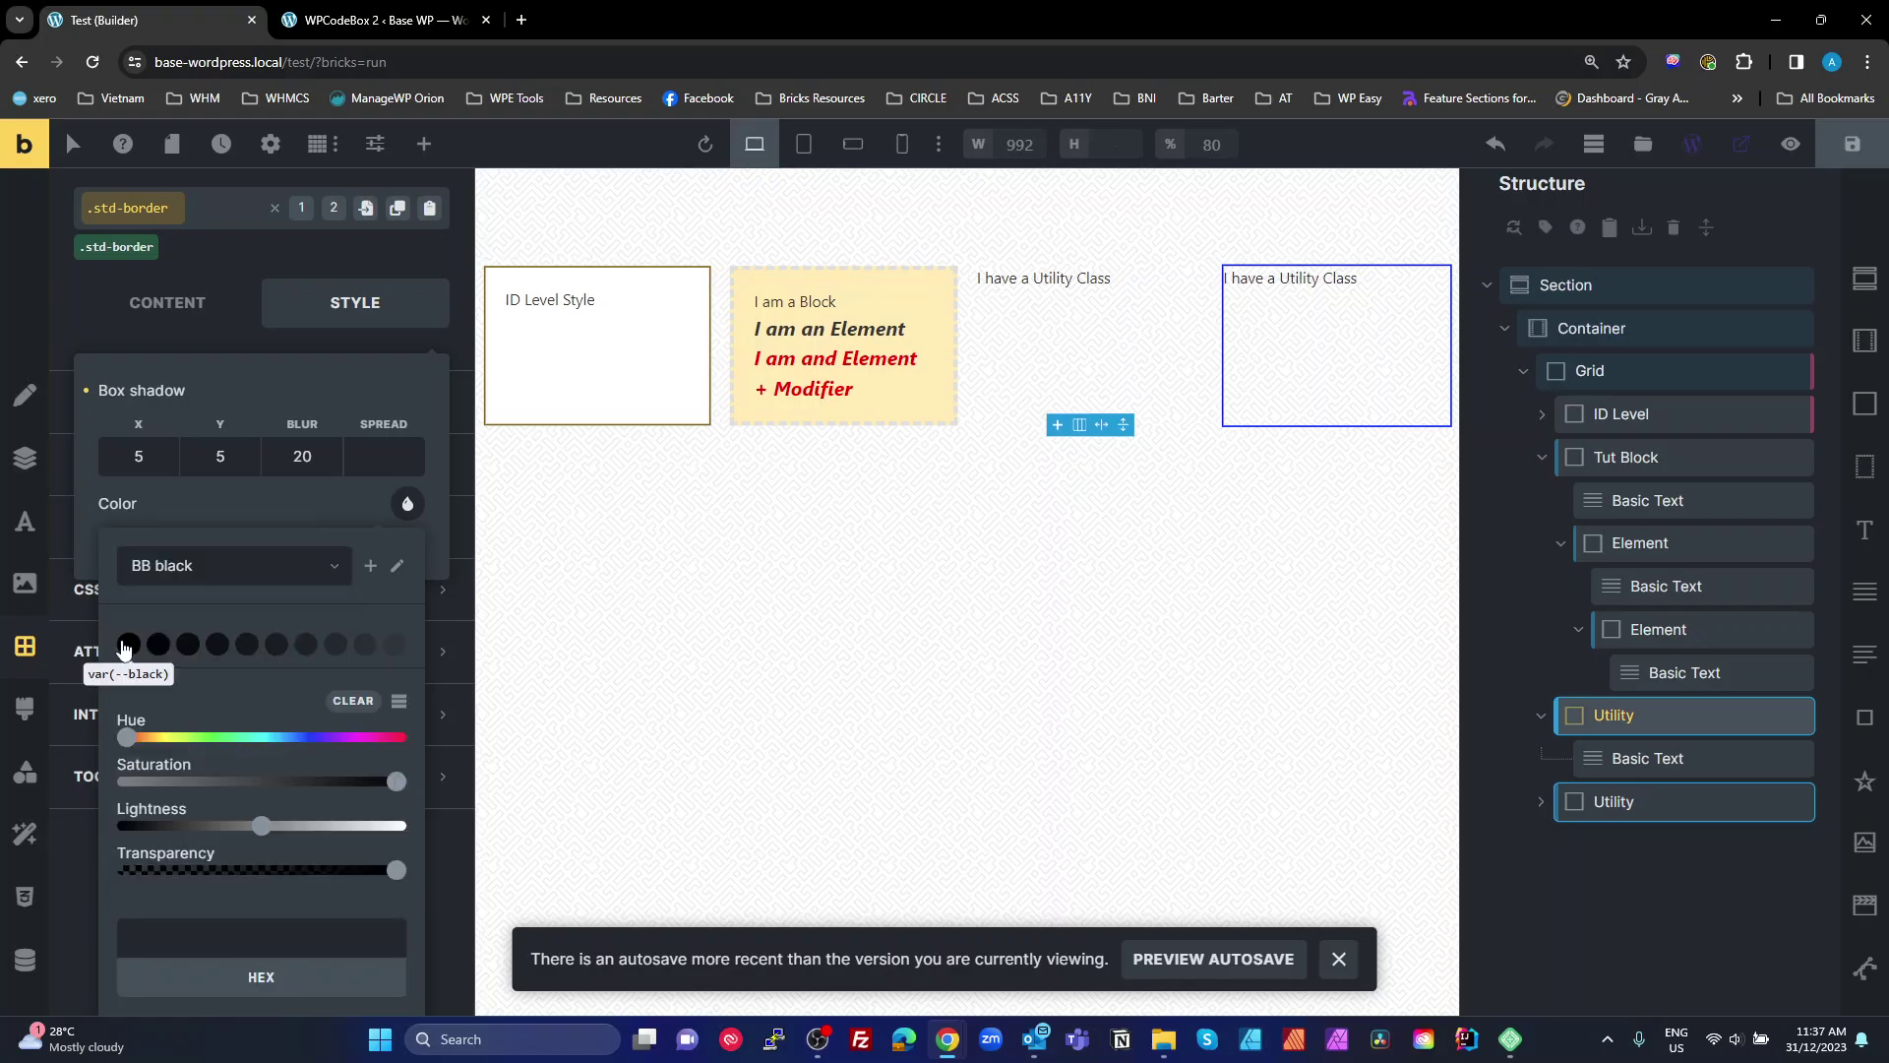
pyautogui.click(129, 644)
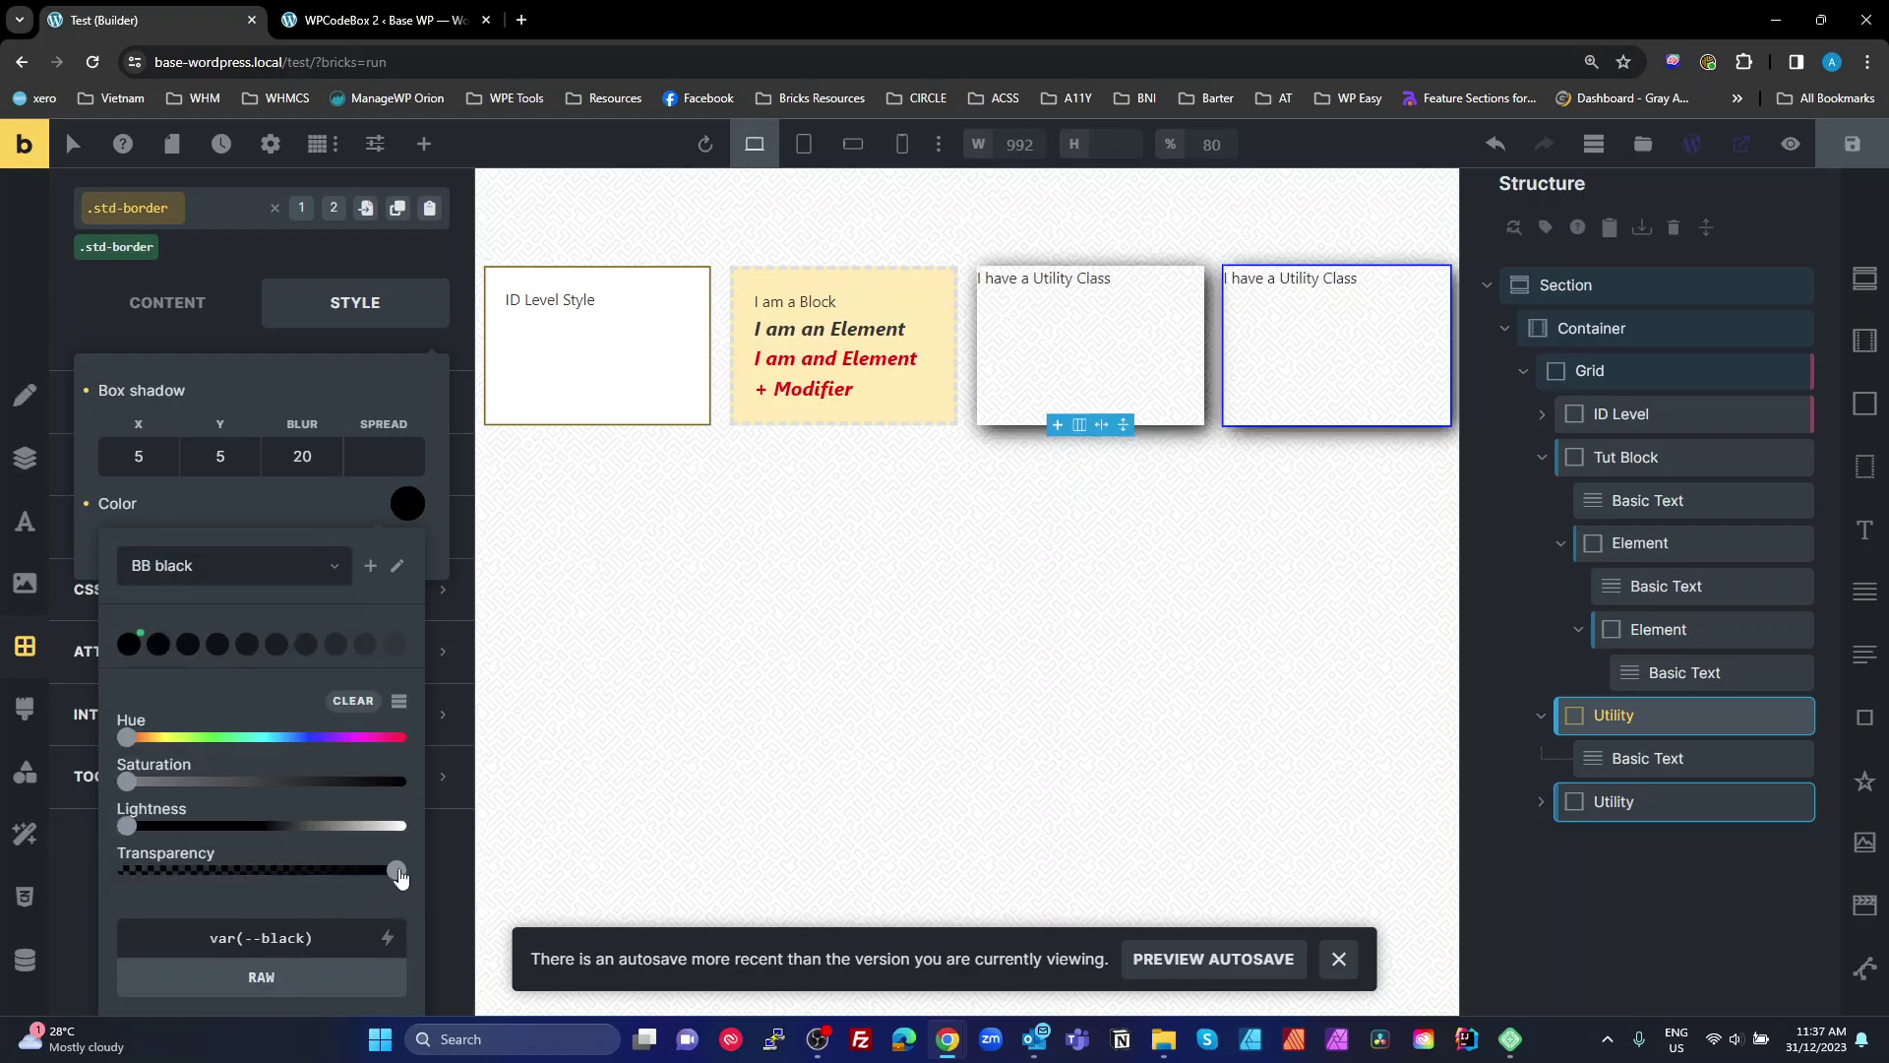
pyautogui.moveTo(398, 872); pyautogui.dragTo(187, 875)
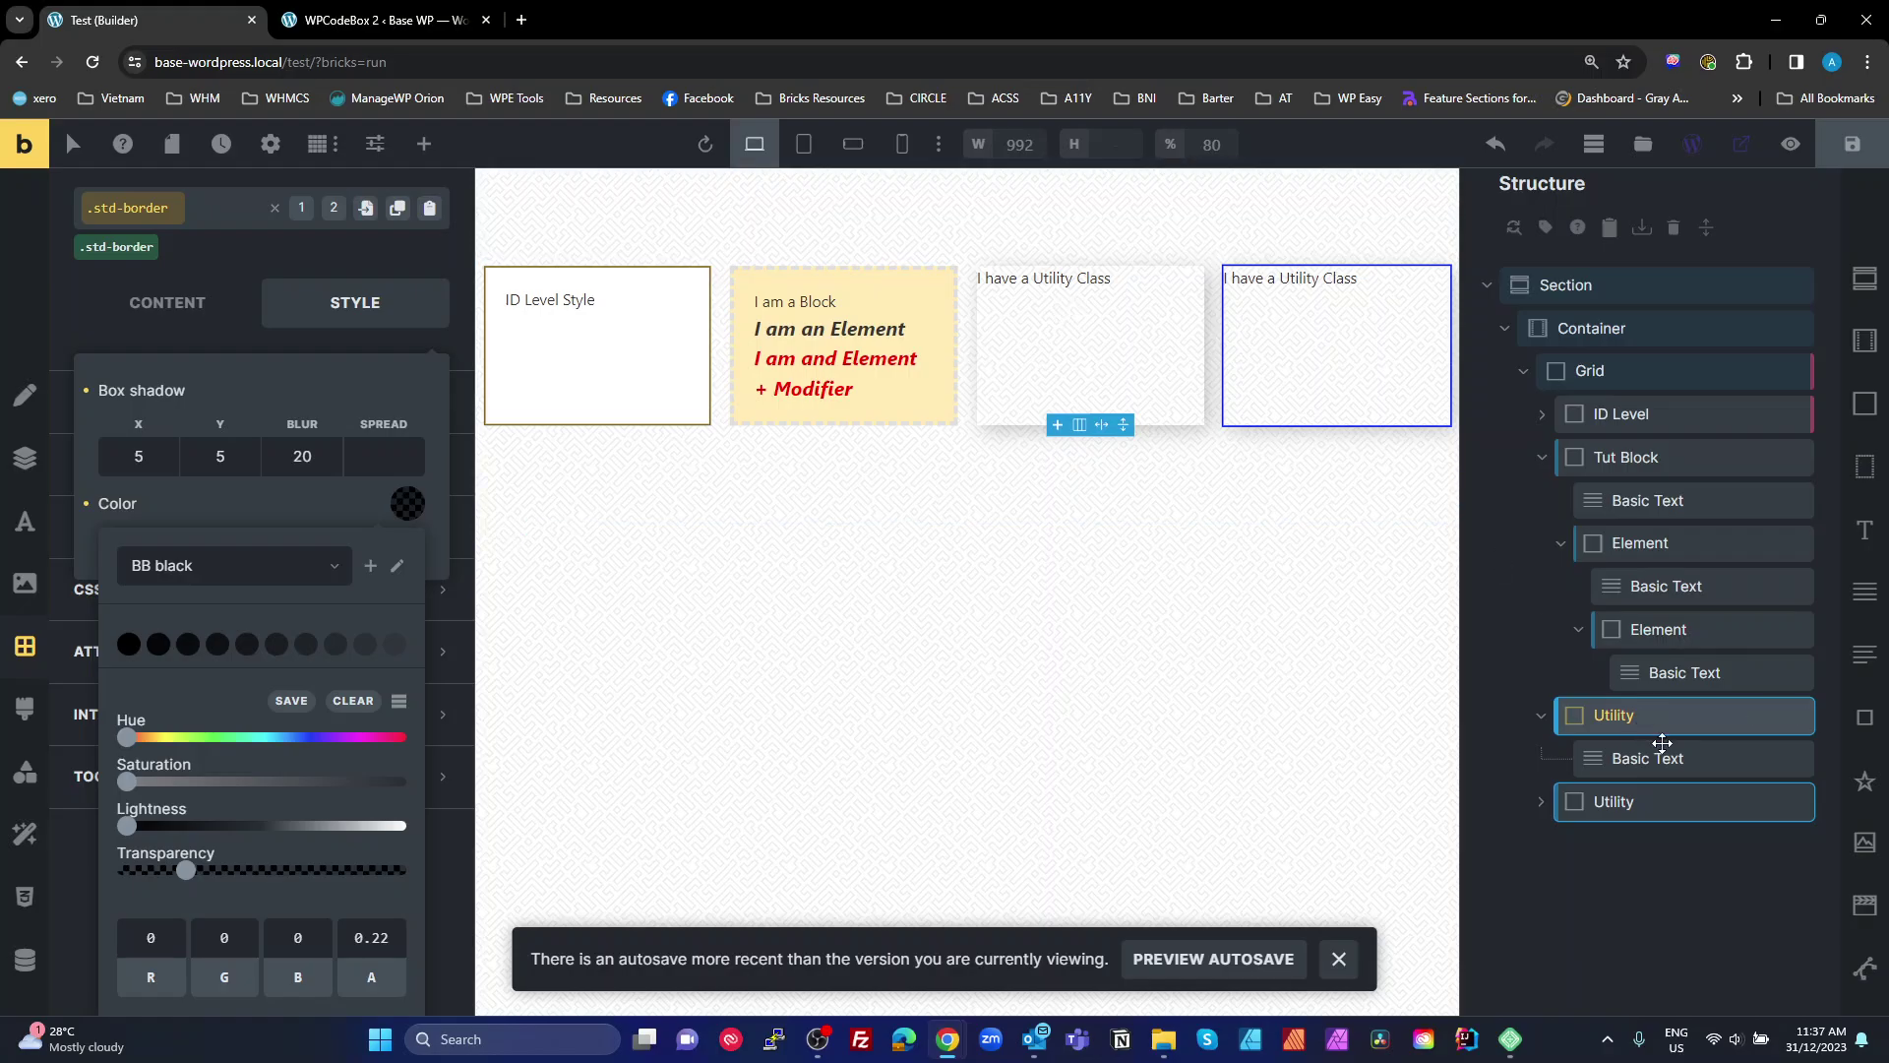
pyautogui.click(81, 263)
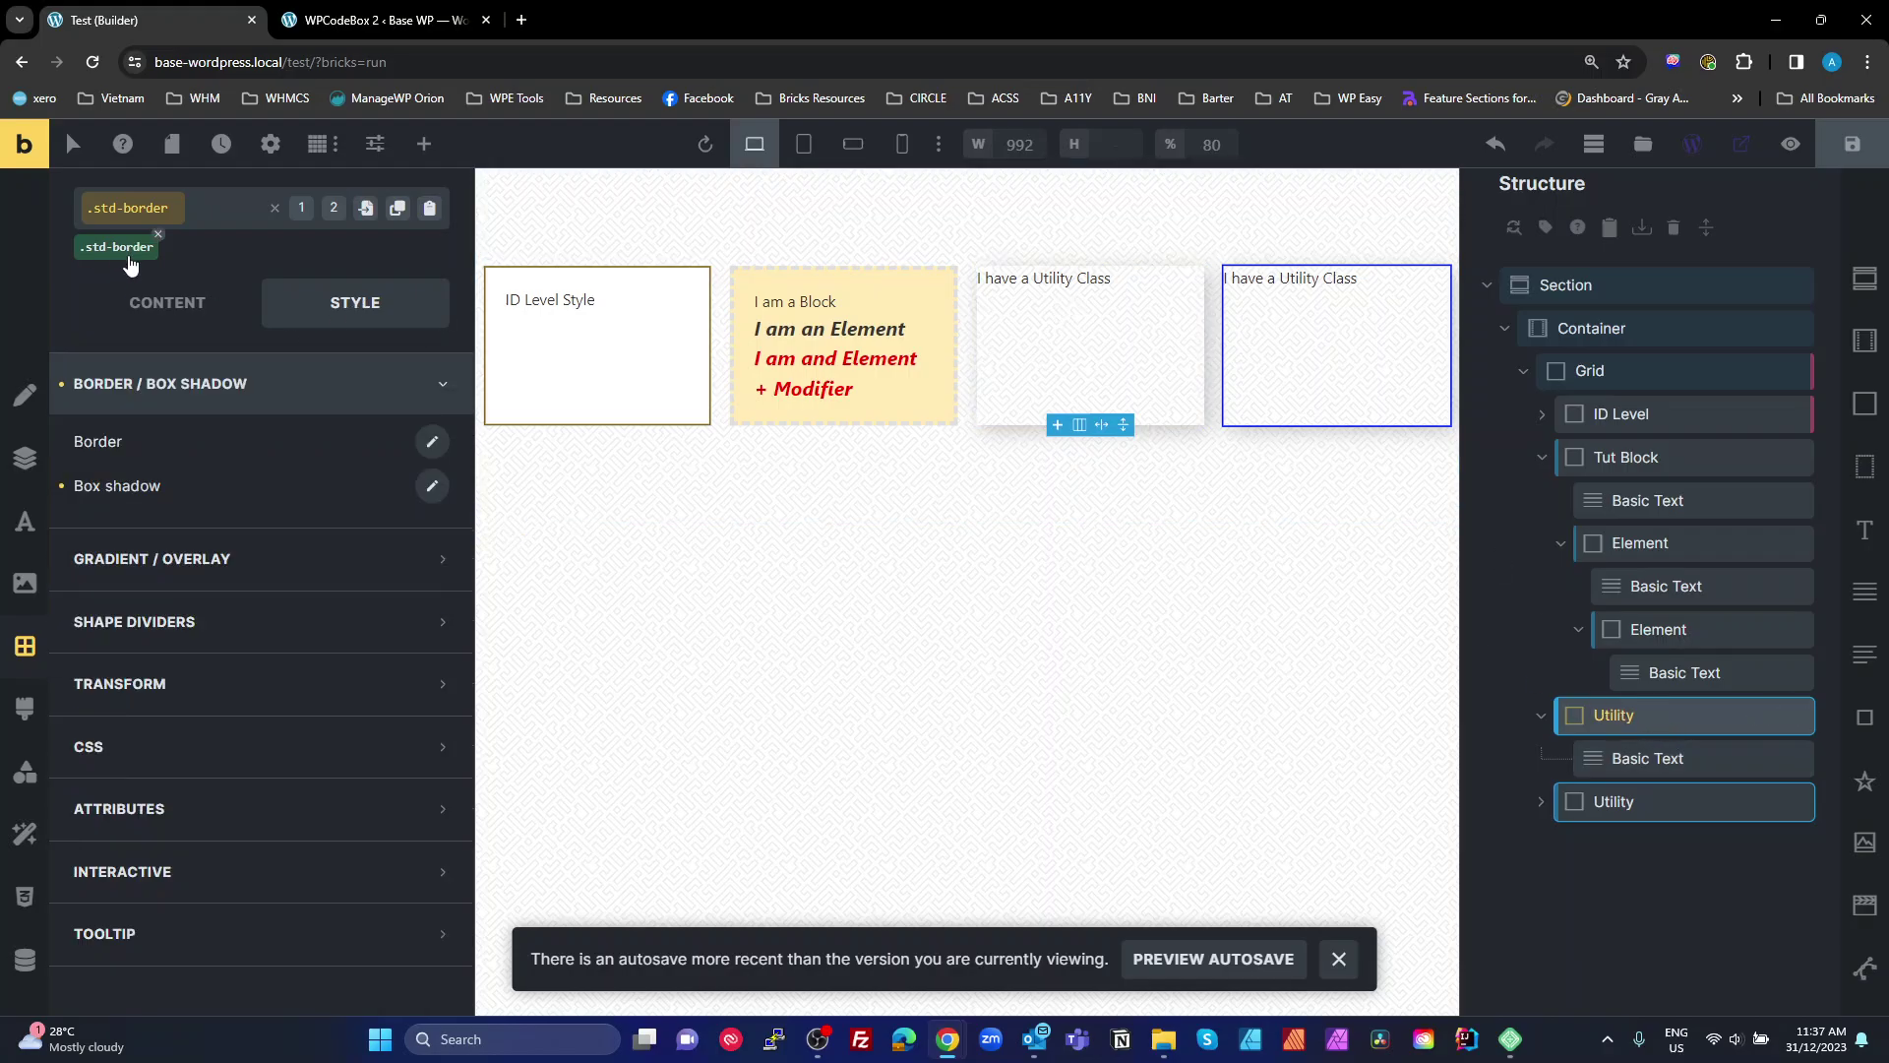
# Check which classes are assigned to the second Utility block, and deselect it.
pyautogui.click(1614, 803)
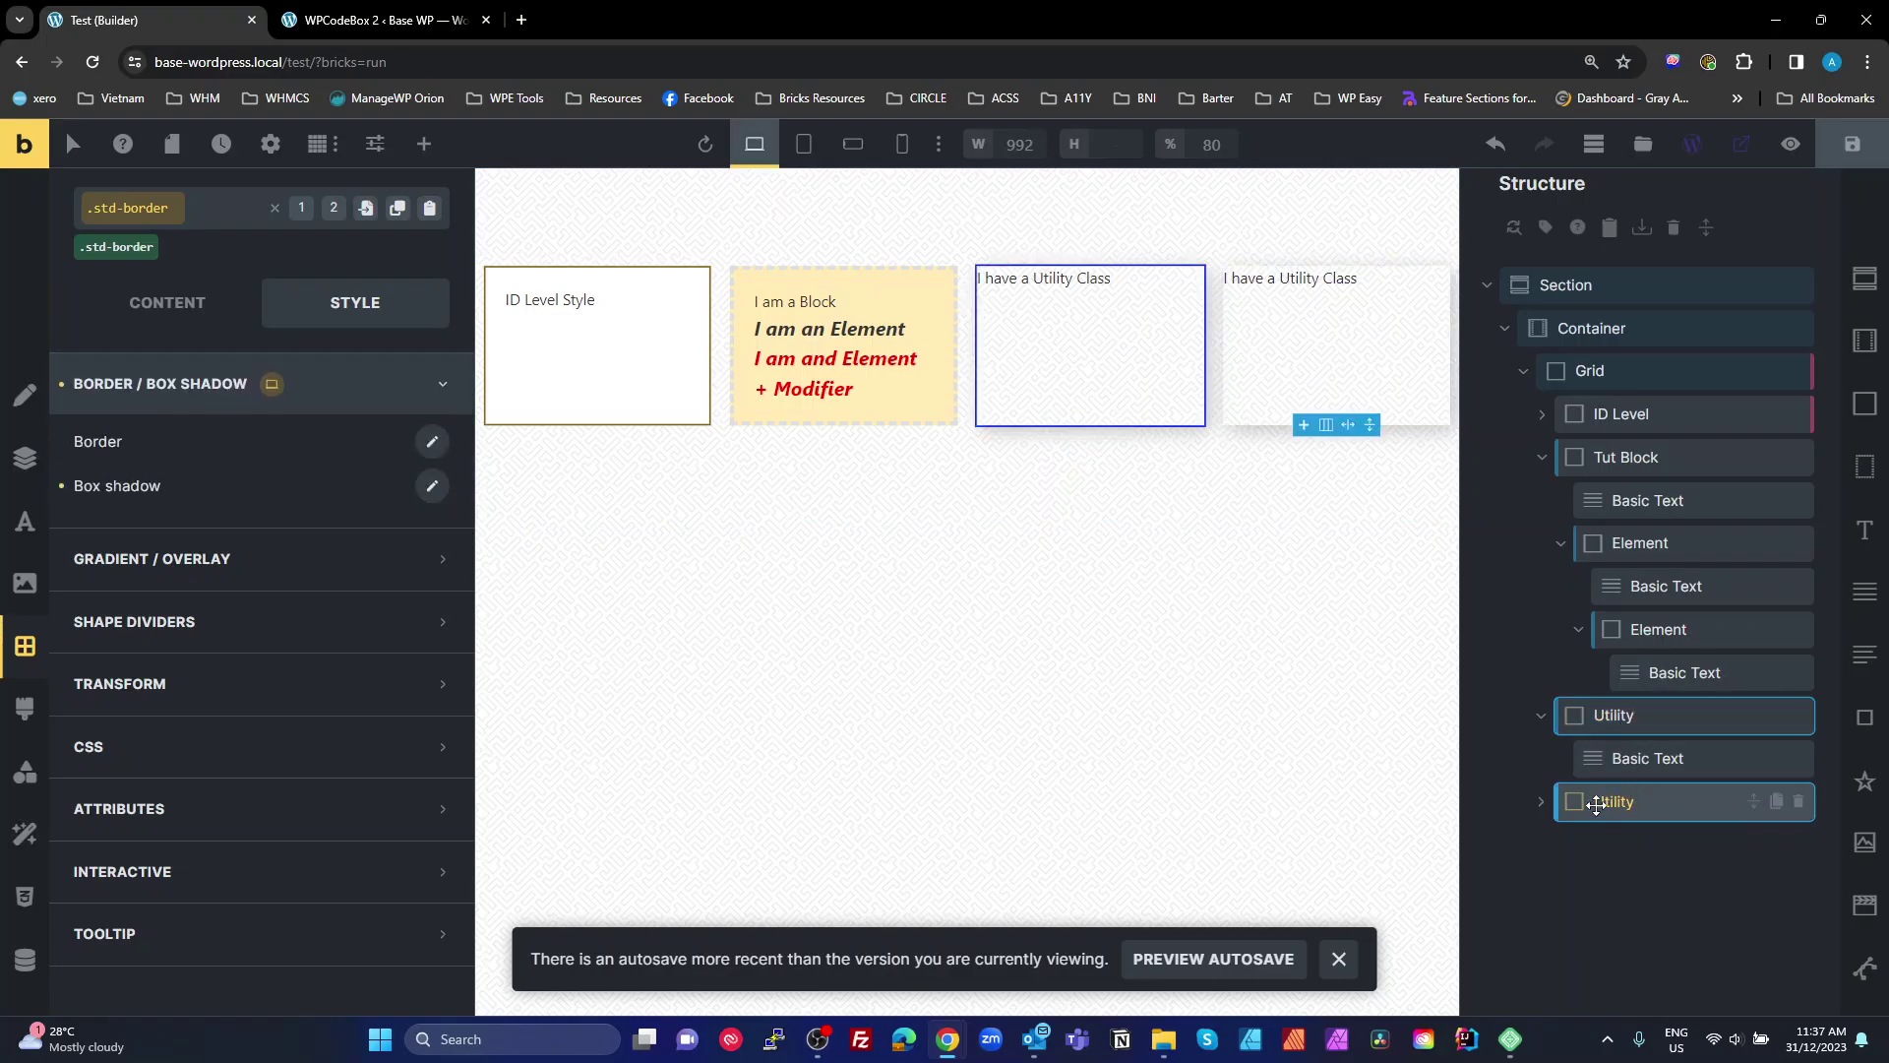
pyautogui.click(215, 205)
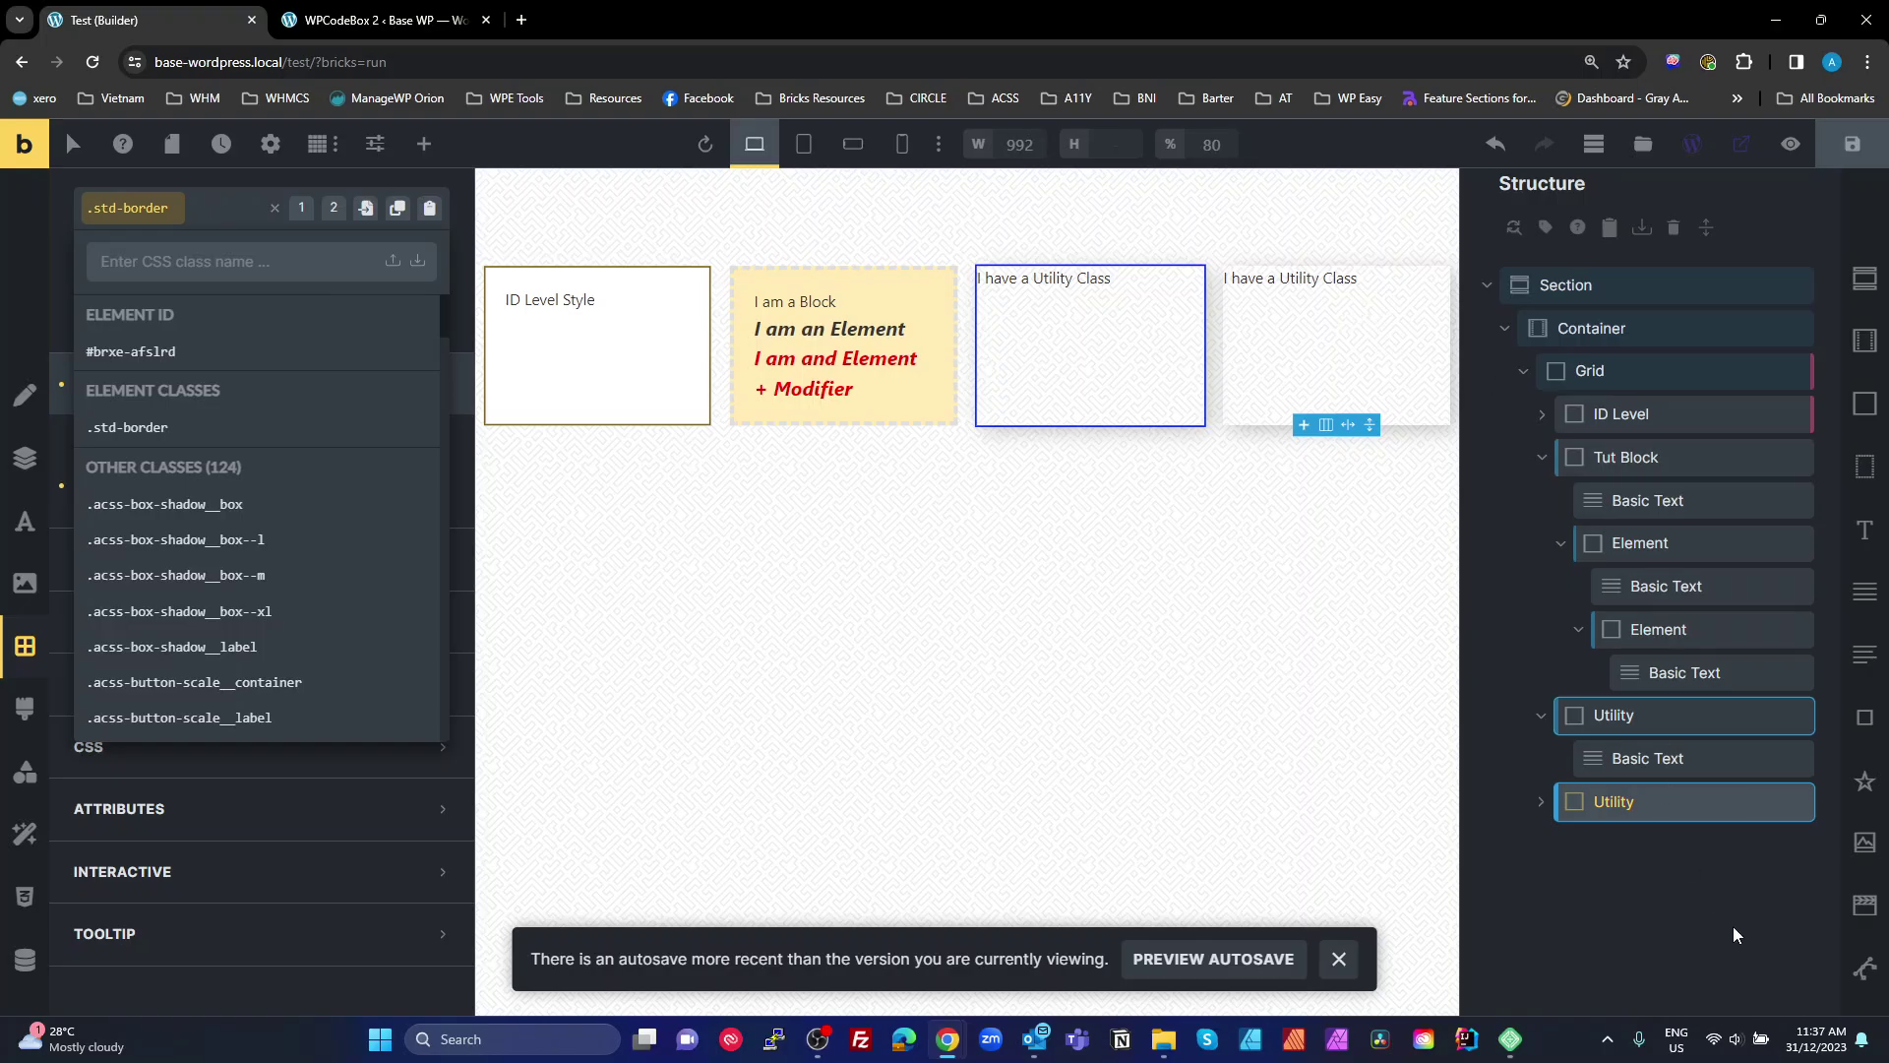
pyautogui.click(1640, 869)
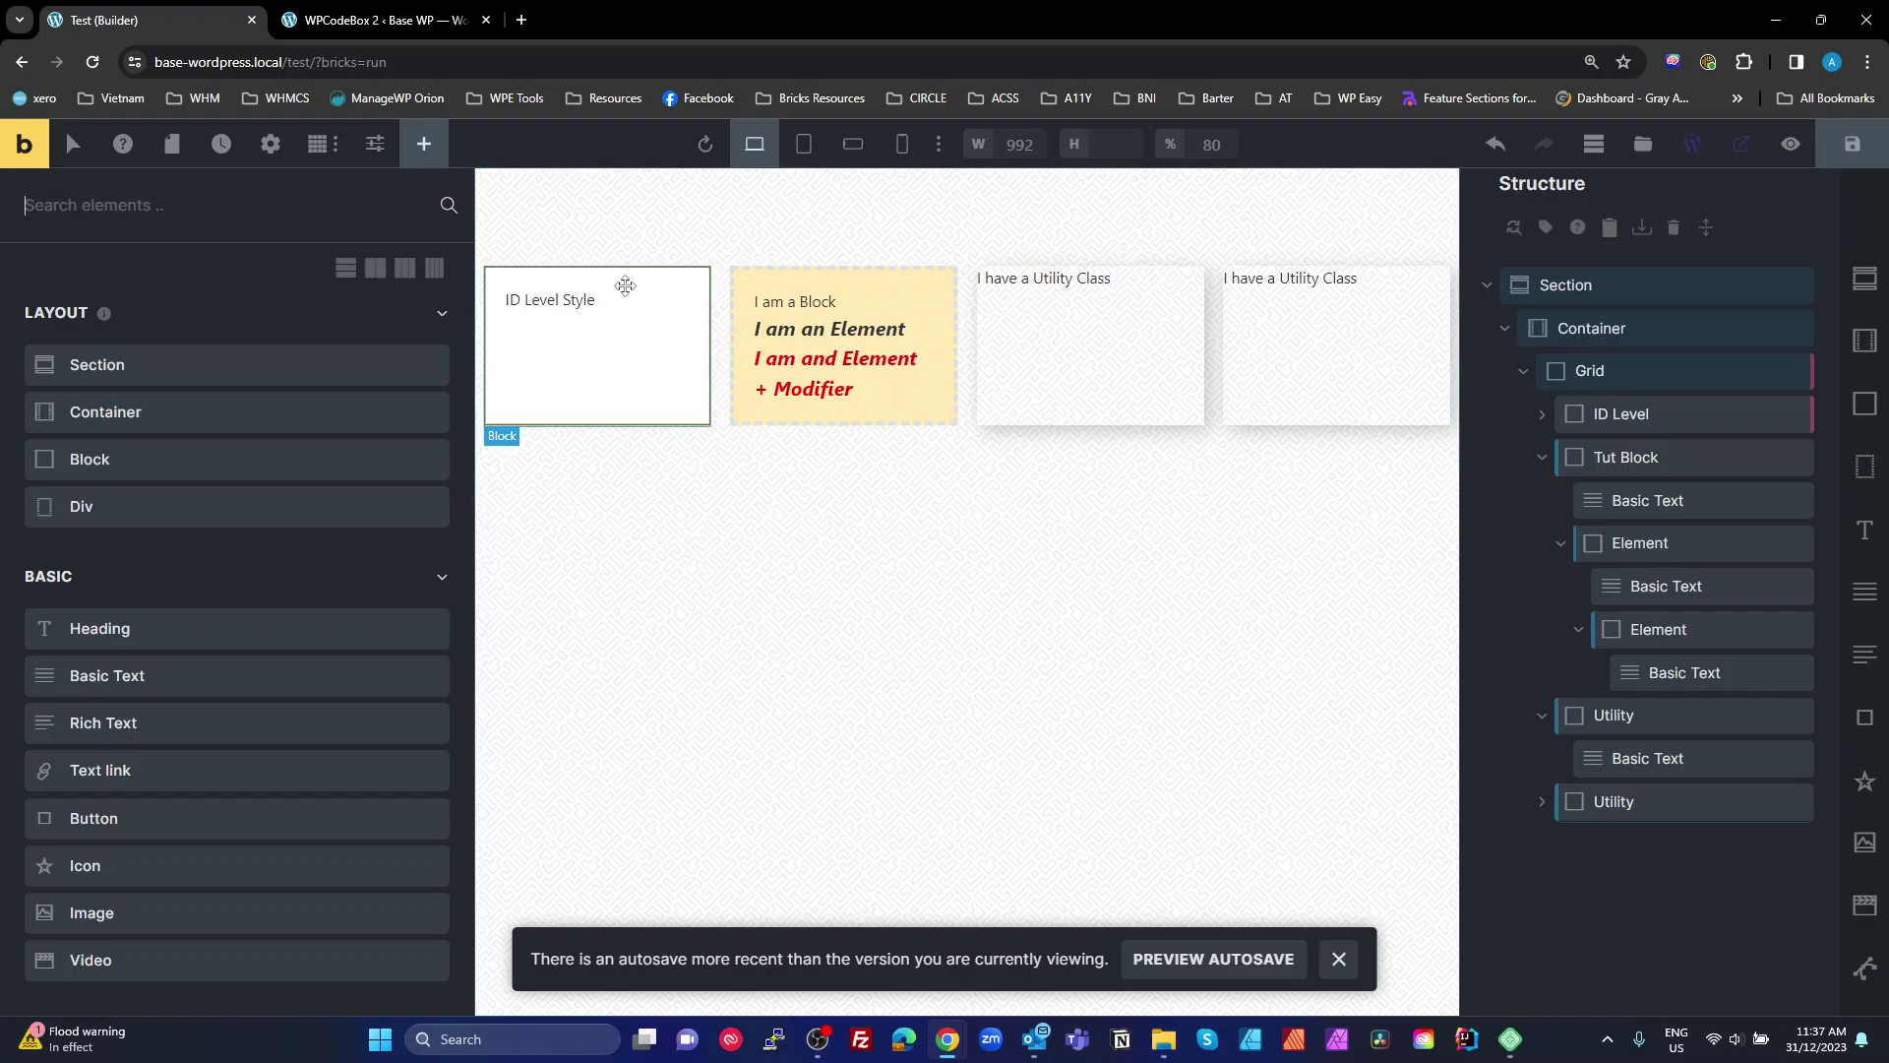
# Add the existing .std-border utility class to the Tut Block alongside .tut-block.
pyautogui.click(1626, 457)
pyautogui.click(187, 275)
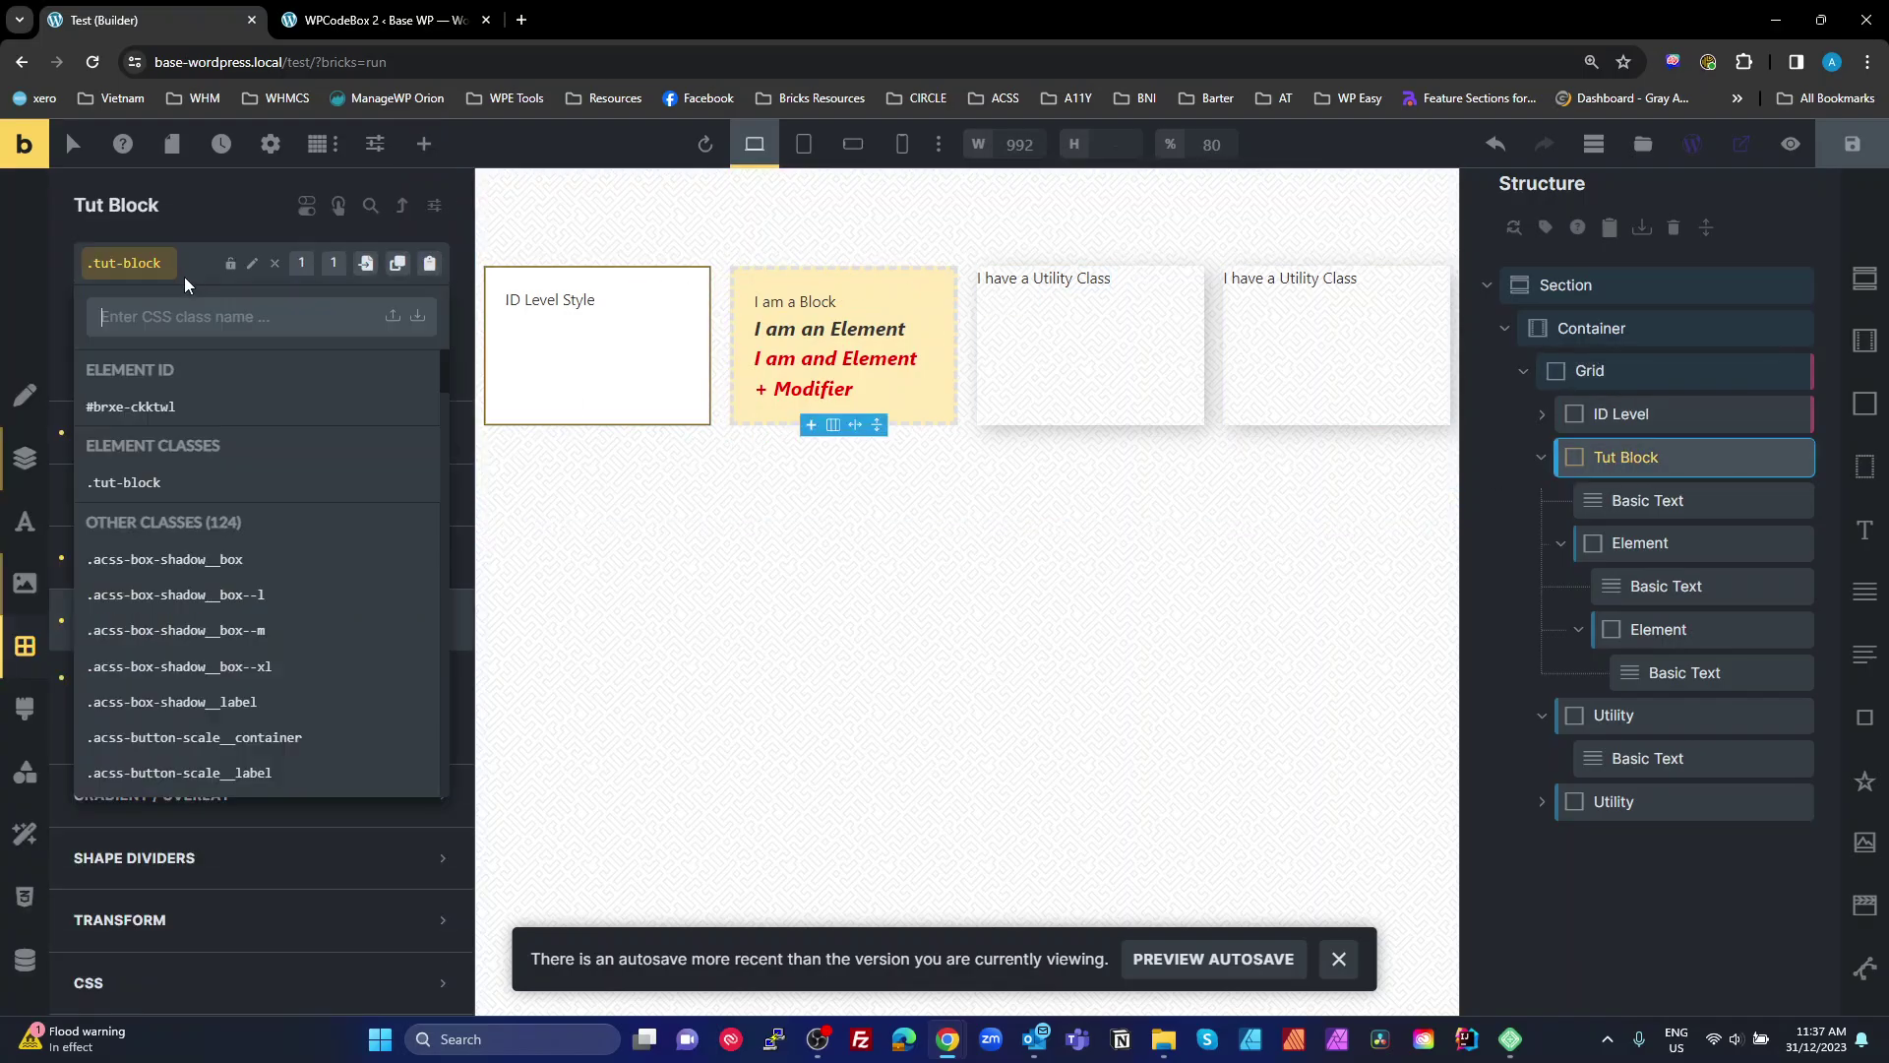
pyautogui.write('std')
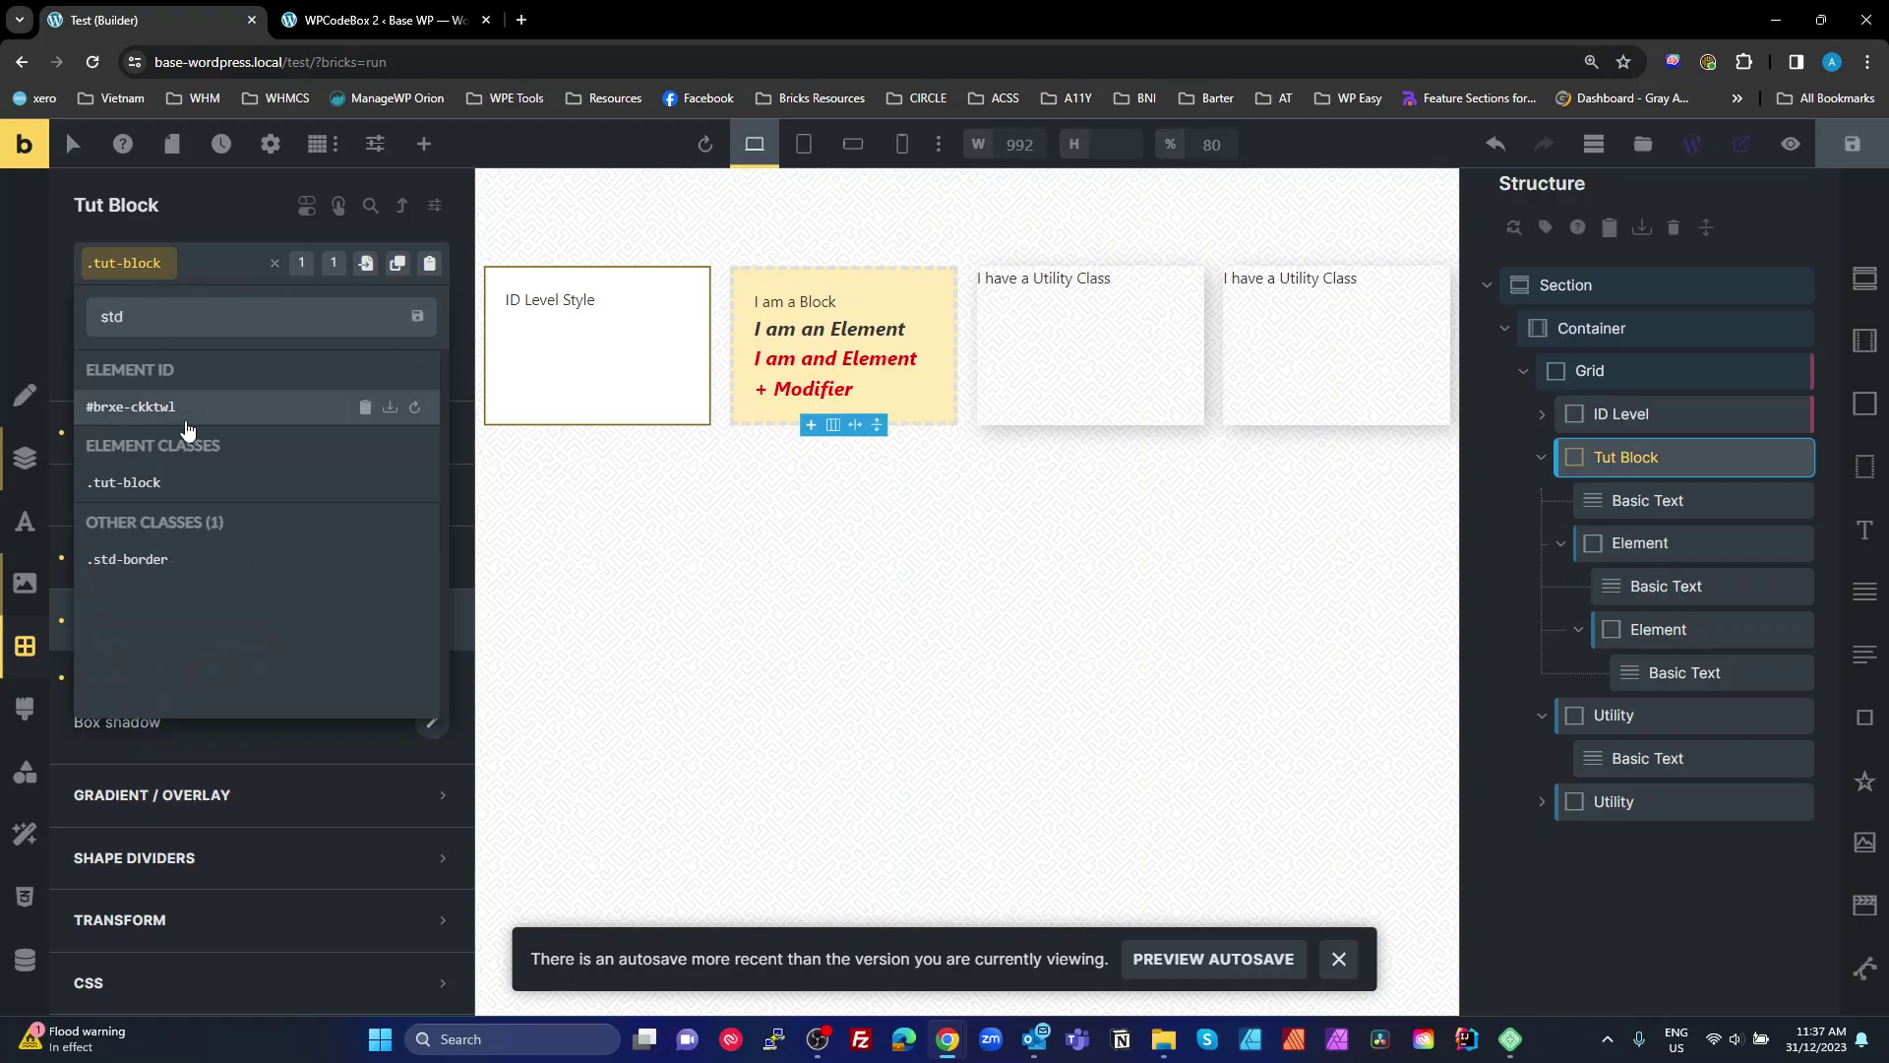
pyautogui.click(141, 561)
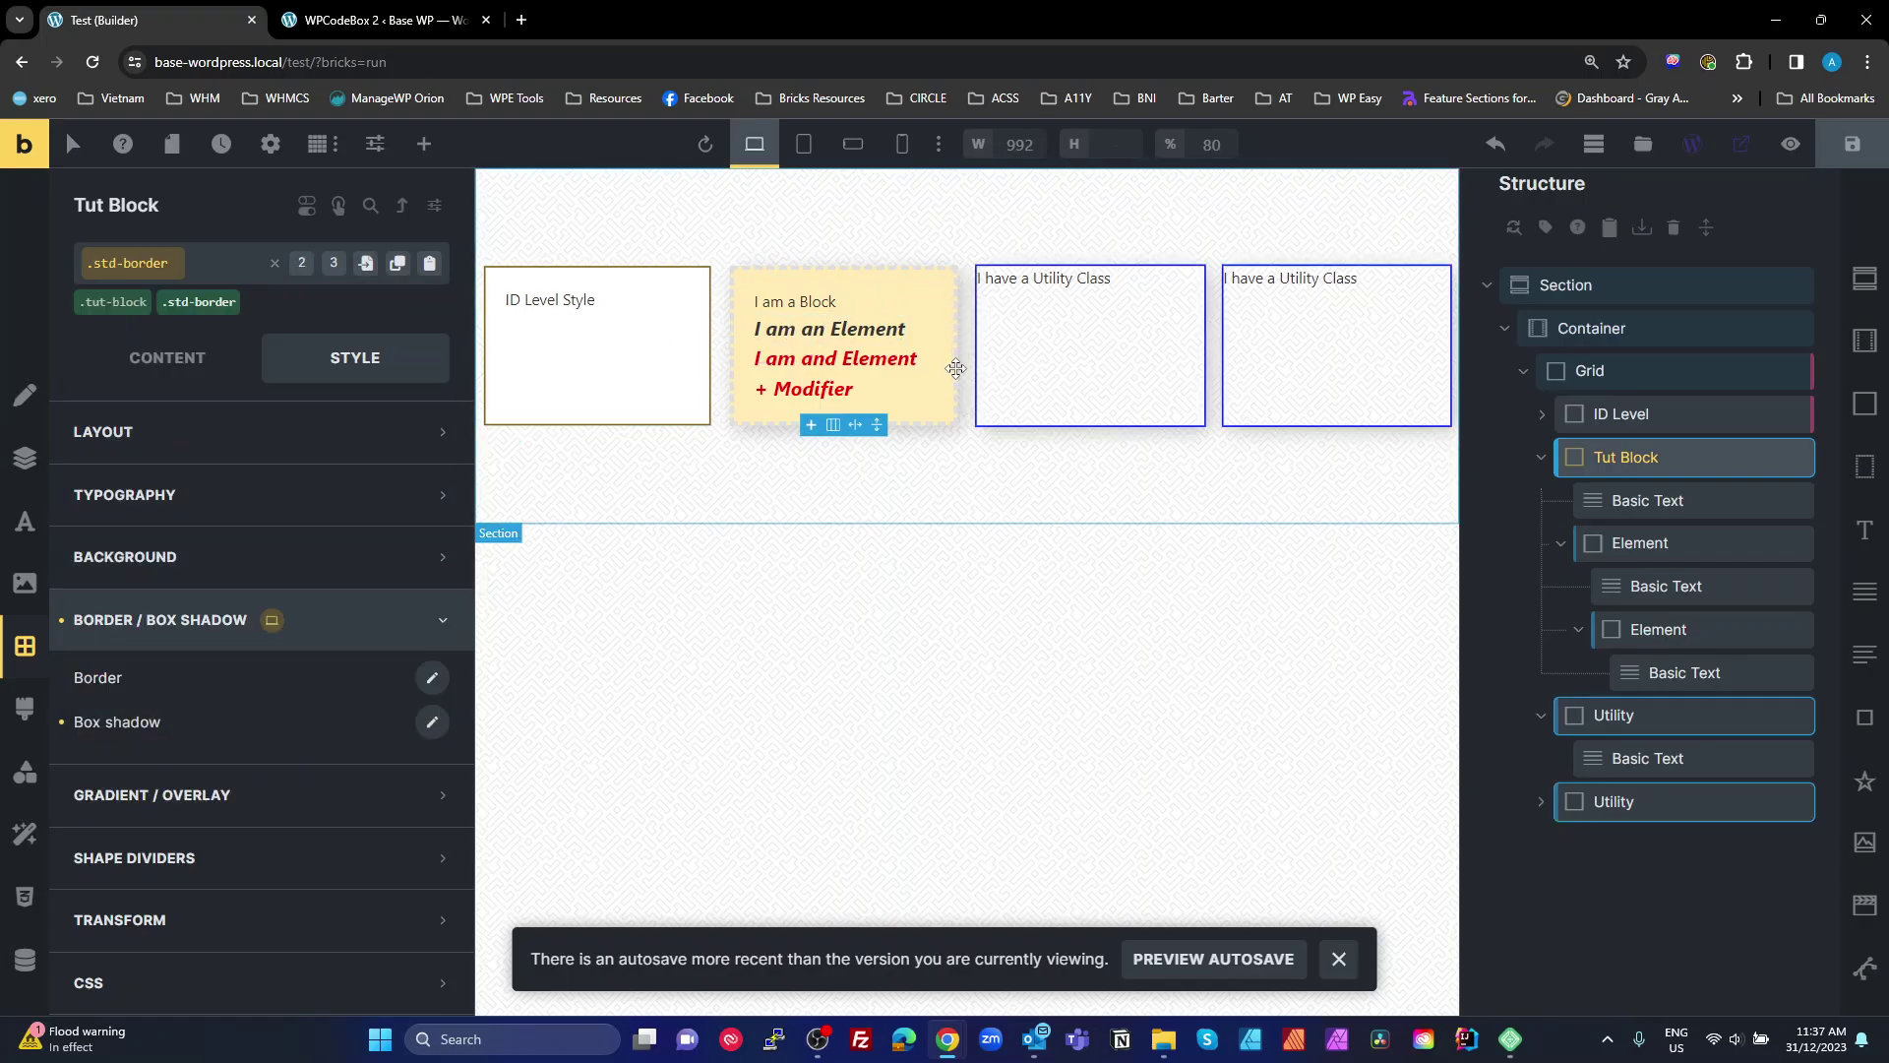
# Add the existing .std-border utility class to the ID Level block, and deselect it.
pyautogui.click(1625, 413)
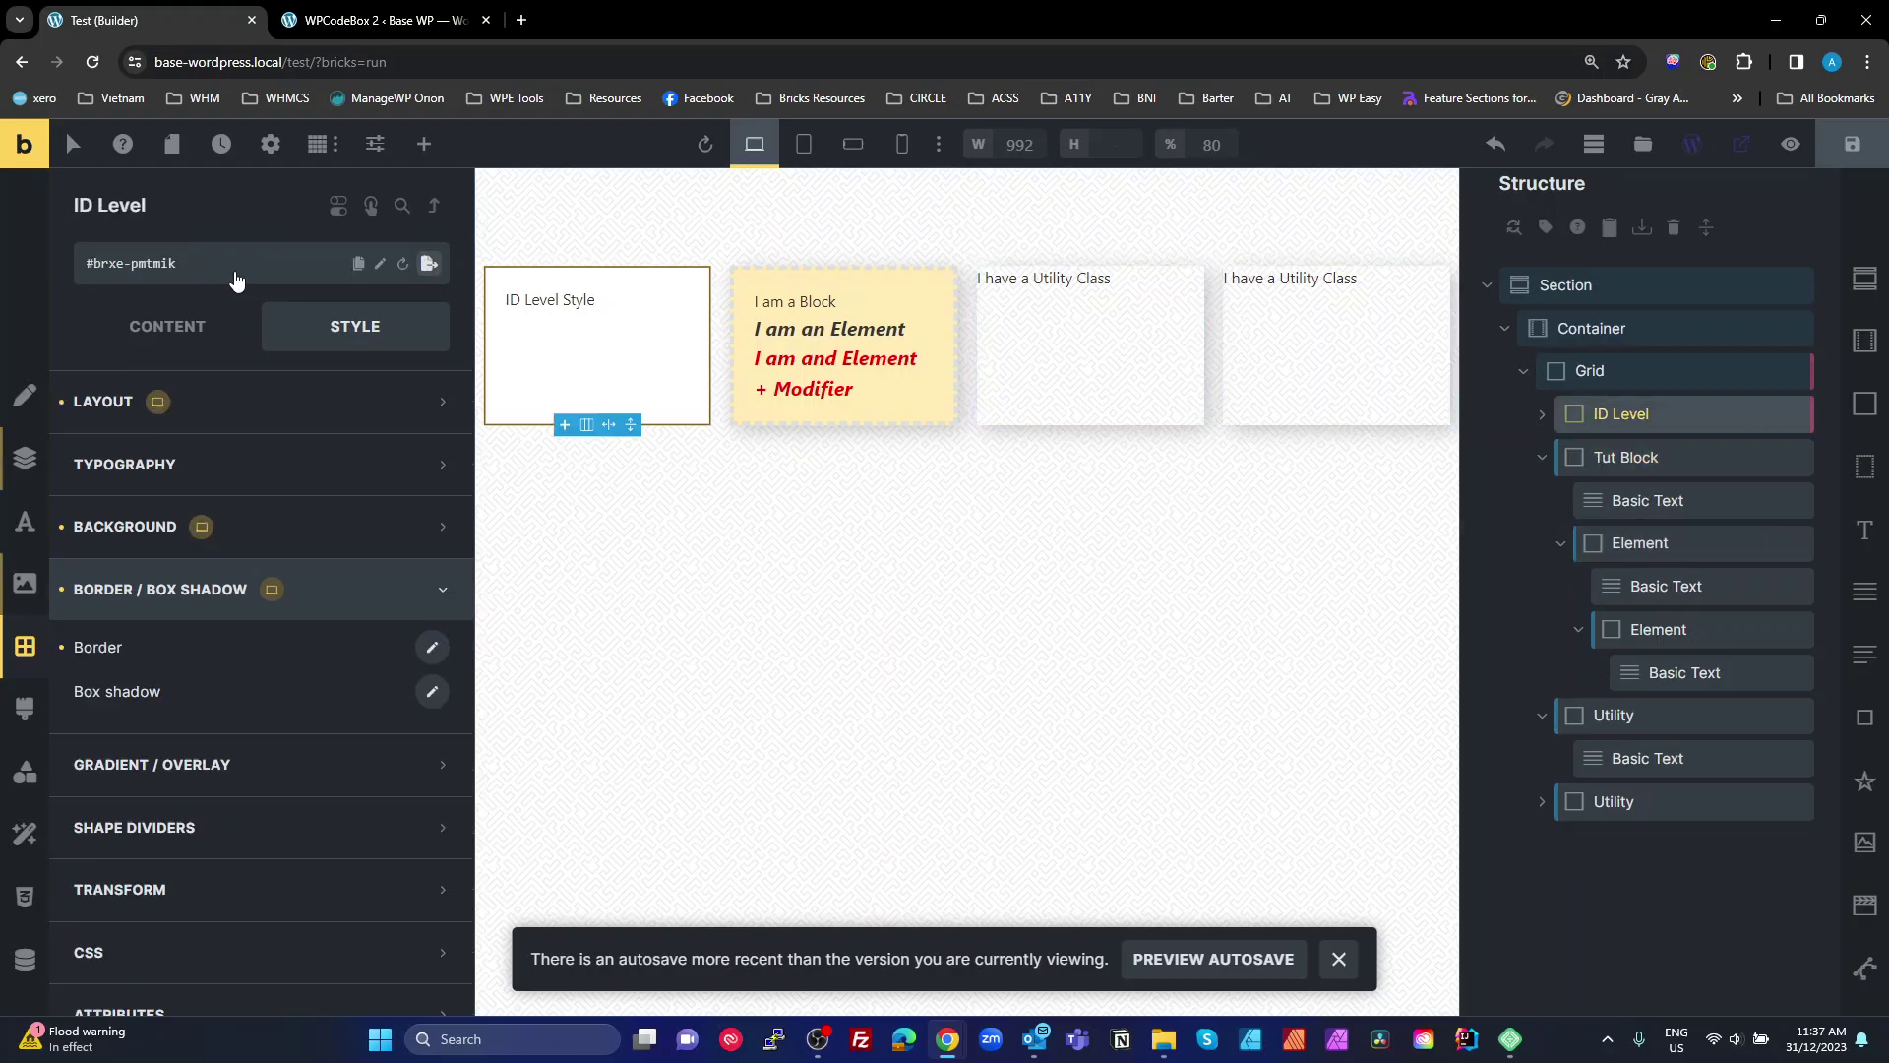
pyautogui.click(147, 275)
pyautogui.write('std')
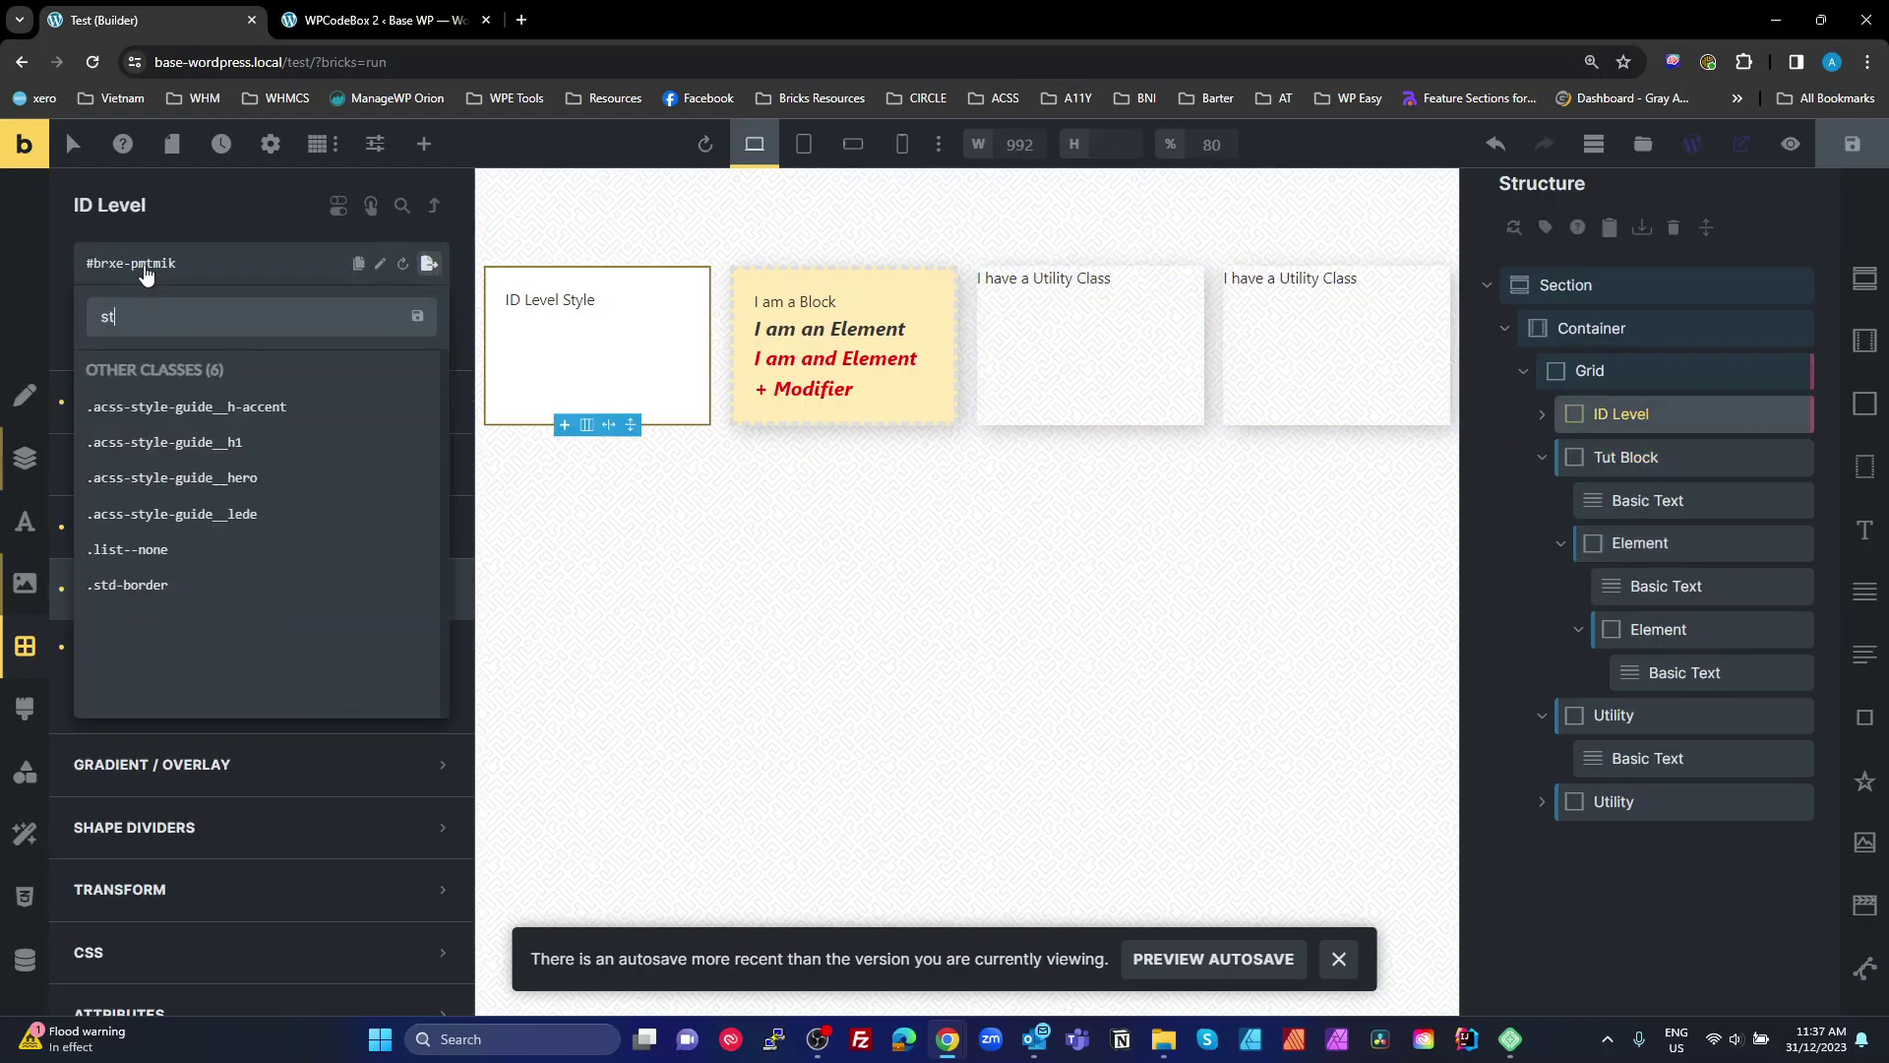
pyautogui.click(140, 418)
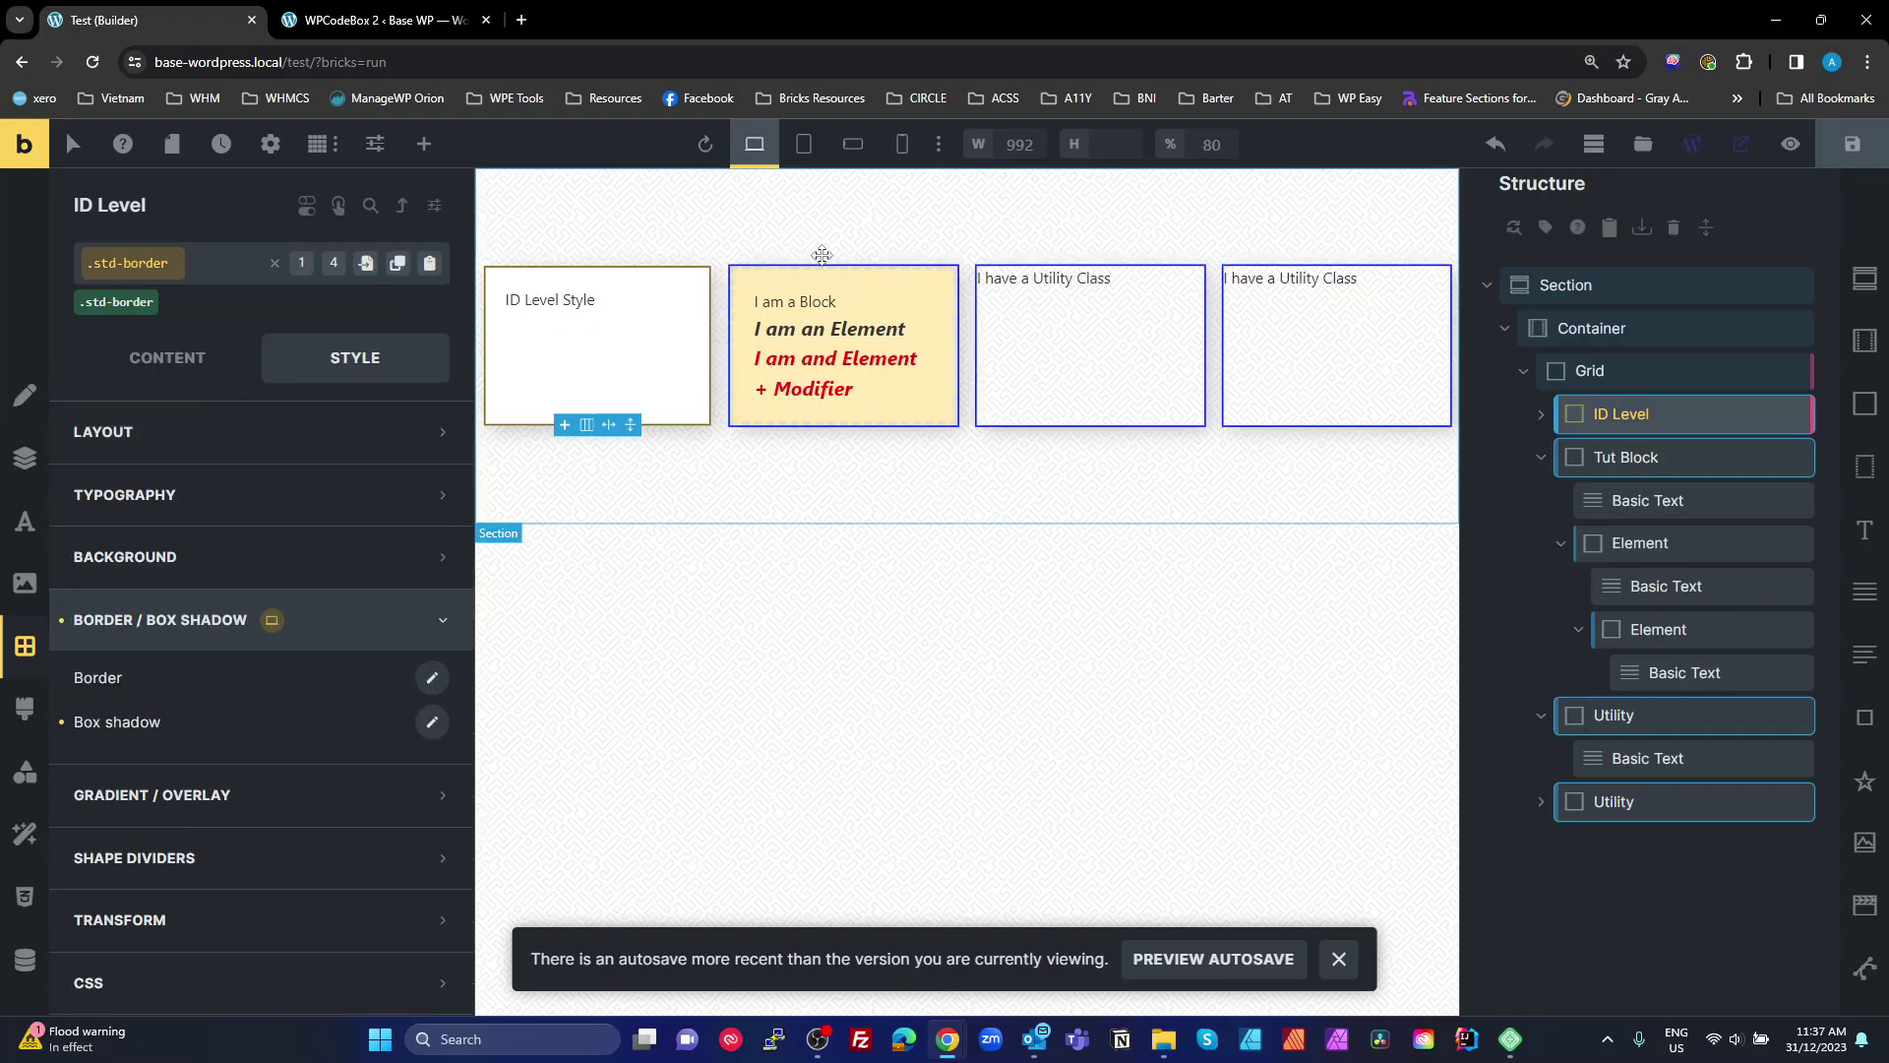
pyautogui.click(1657, 942)
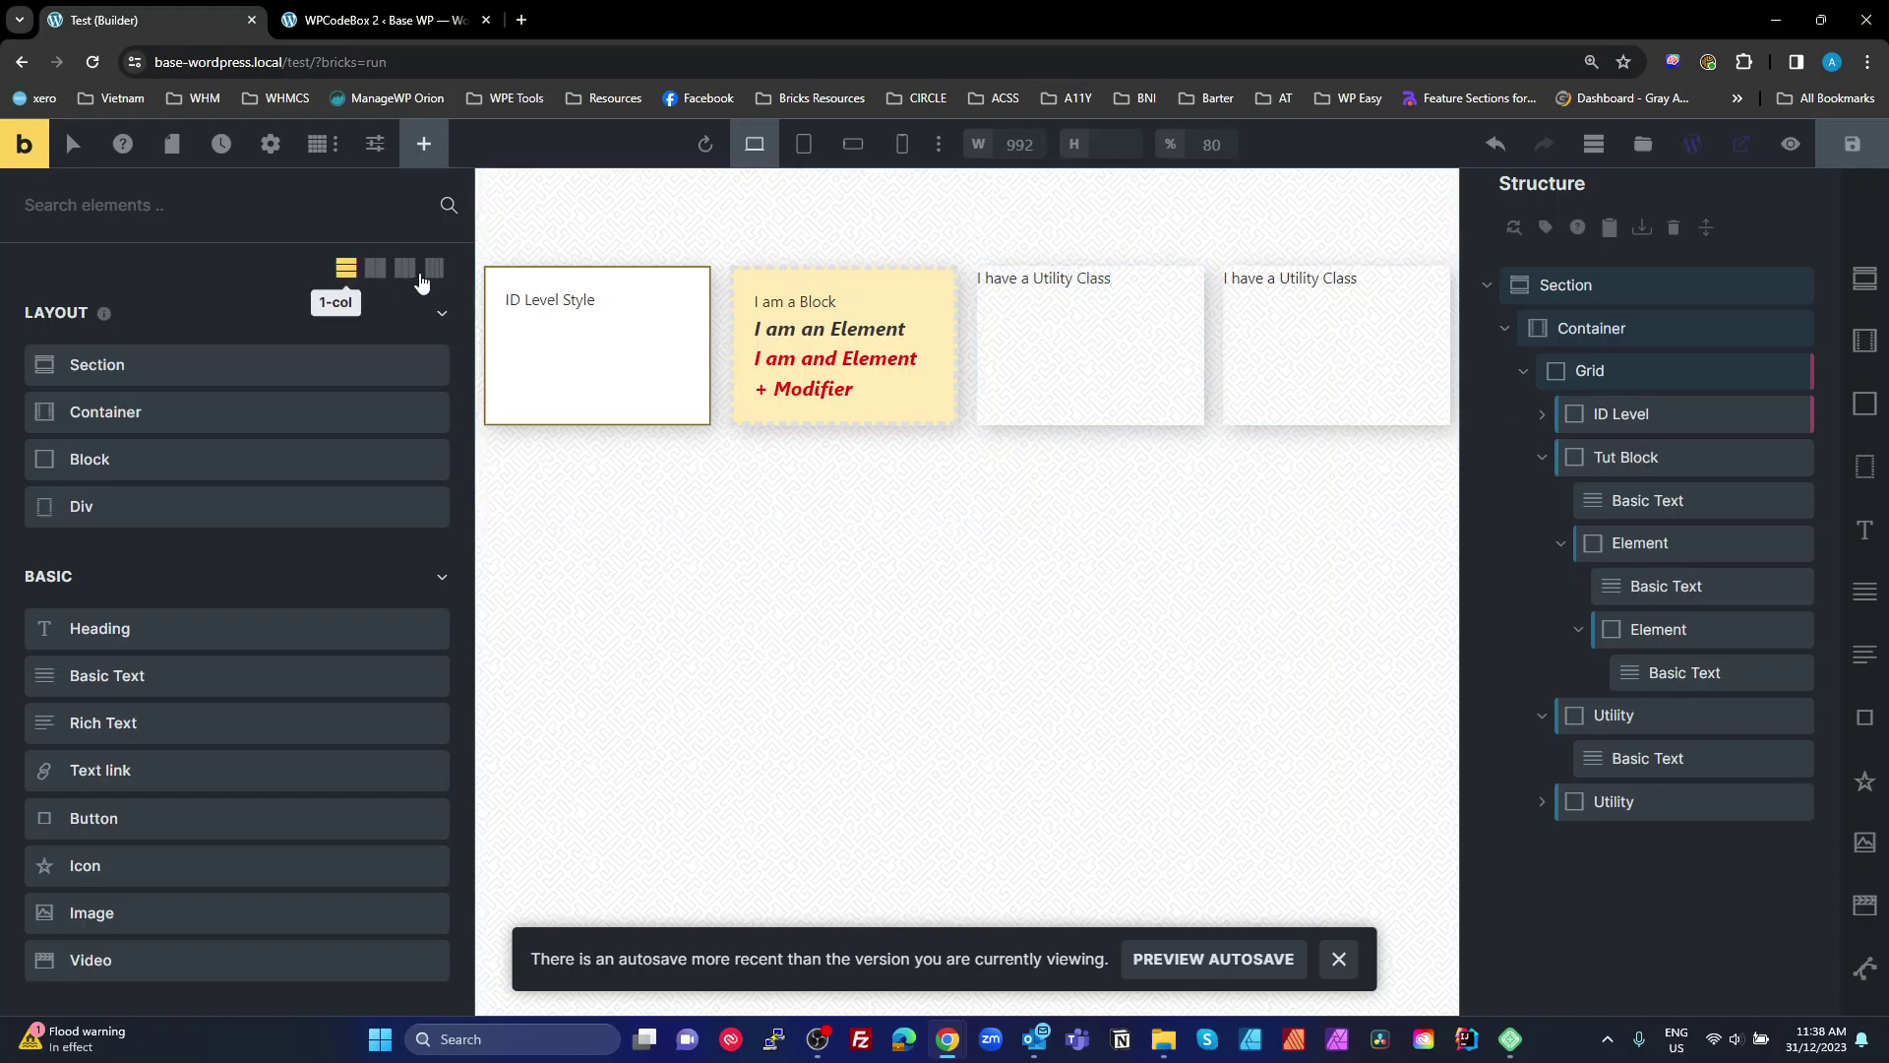
# Set the .std-border class's box shadow offsets to X -5 and Y -5, and check the Tut Block.
pyautogui.click(1105, 328)
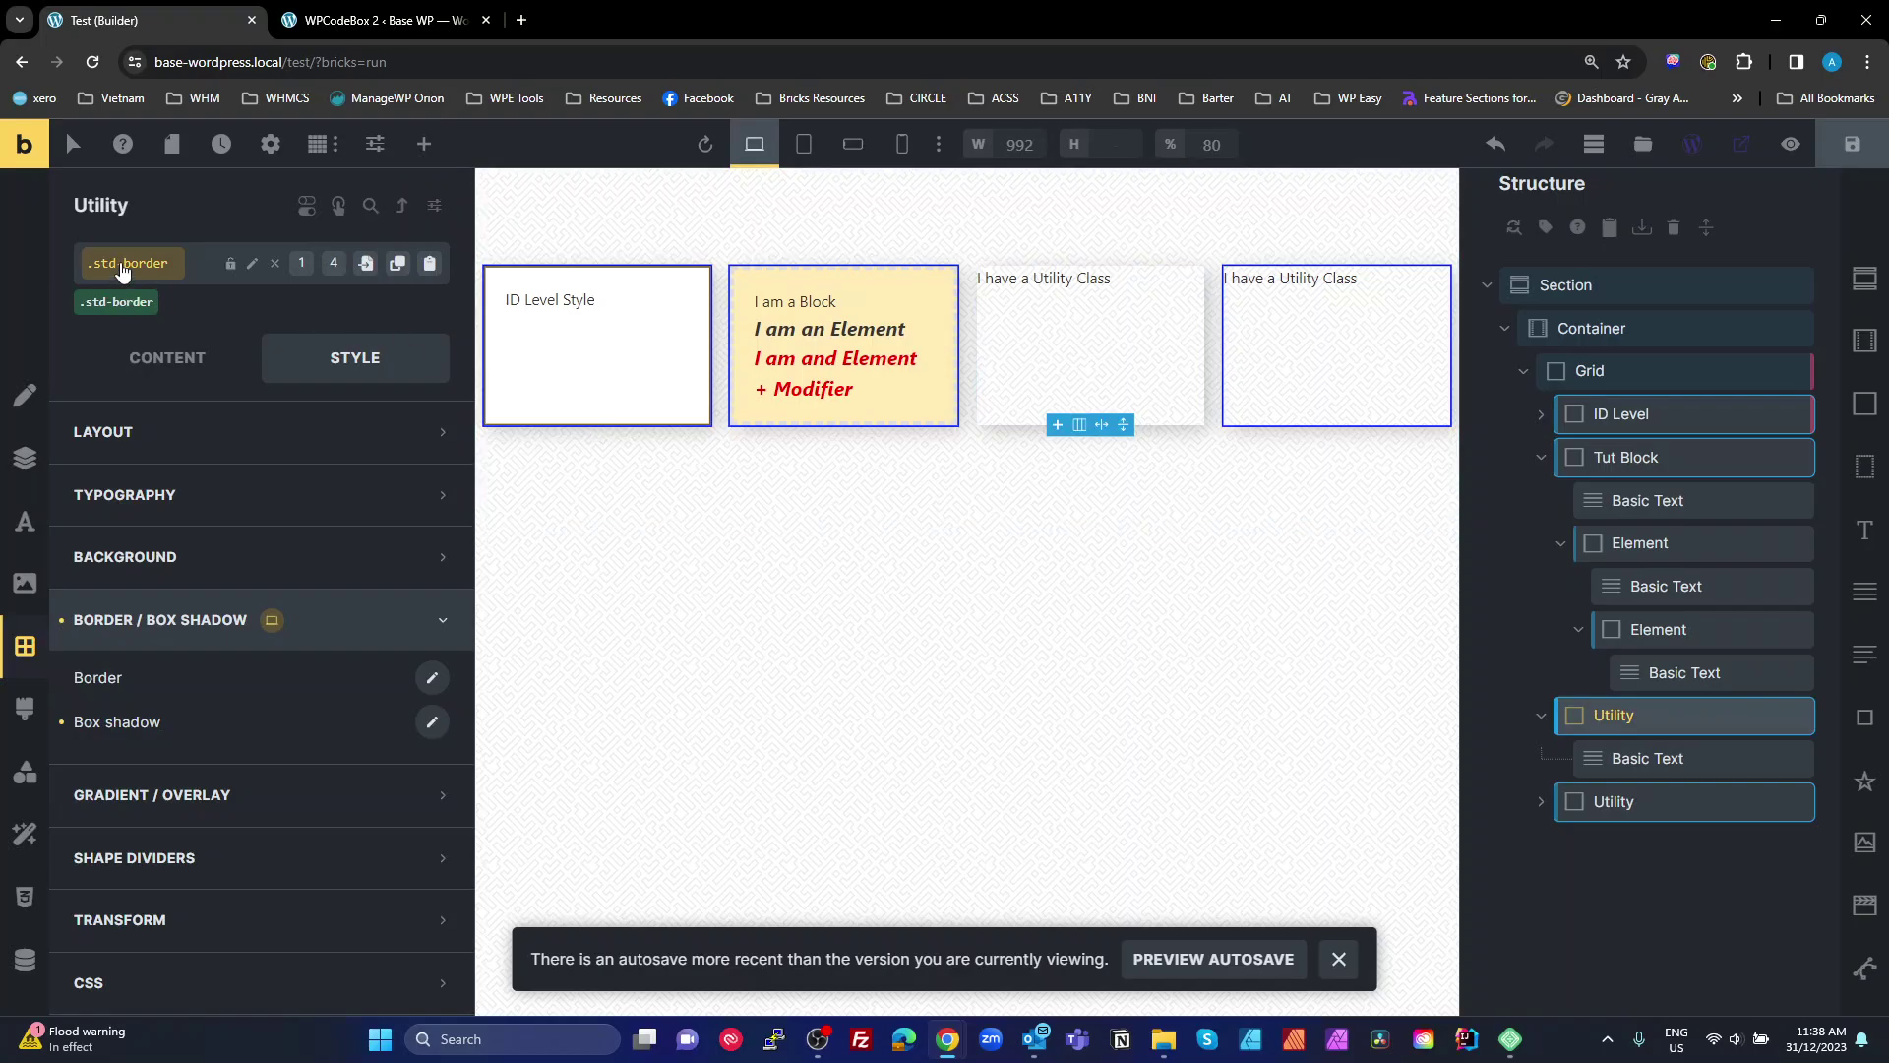
pyautogui.click(432, 724)
pyautogui.click(132, 855)
pyautogui.write('-5')
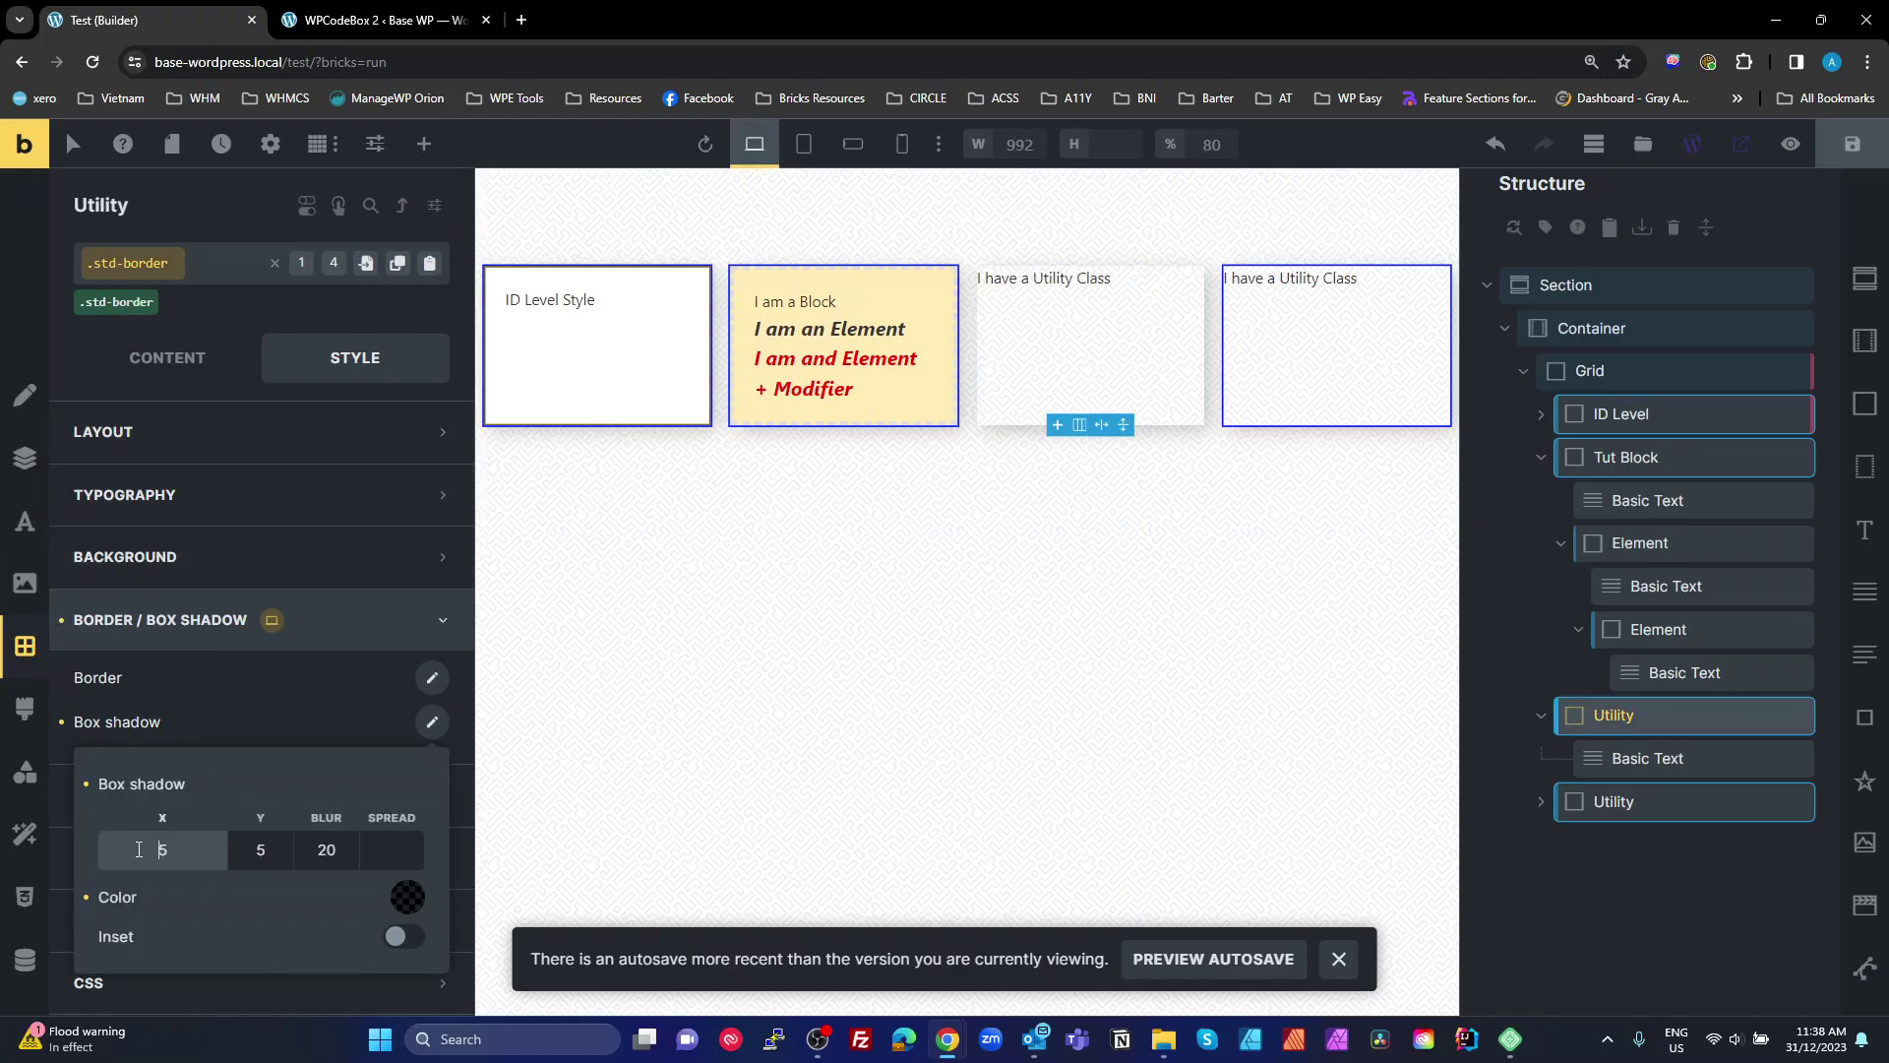
pyautogui.click(255, 848)
pyautogui.write('-')
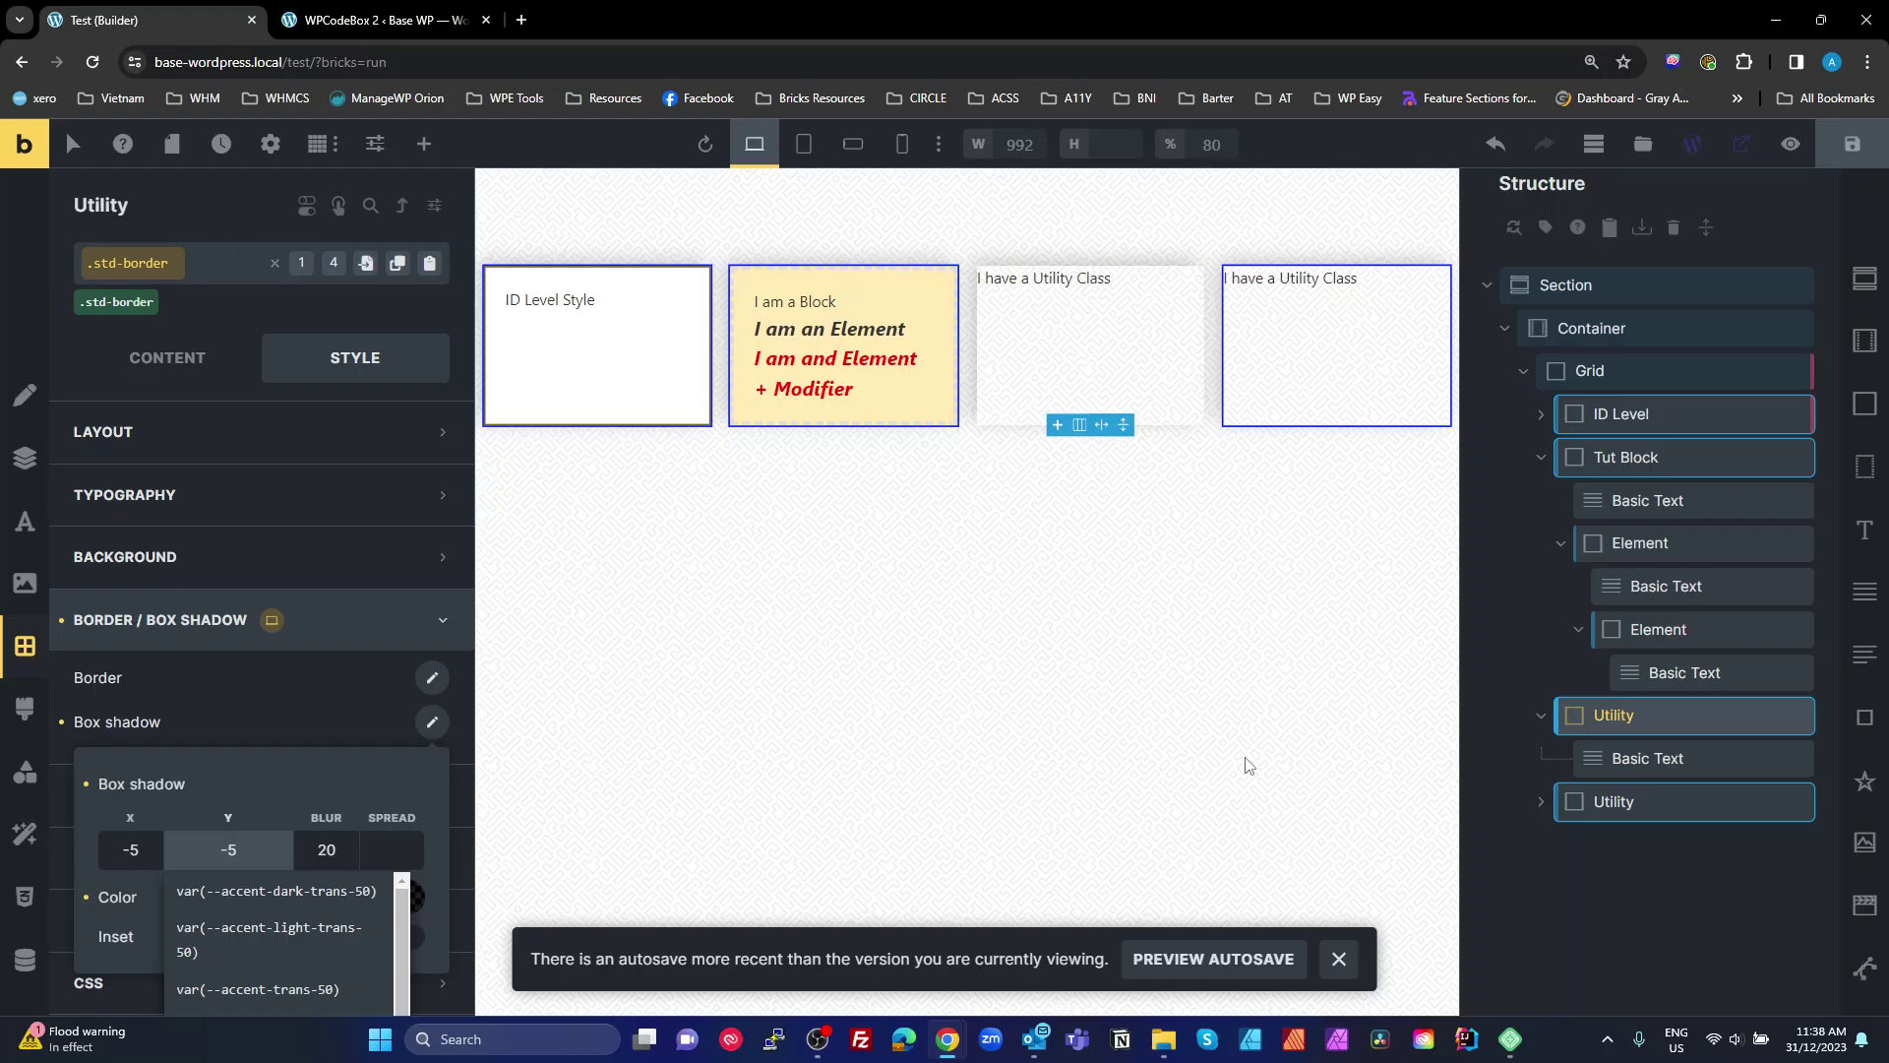
pyautogui.click(1611, 456)
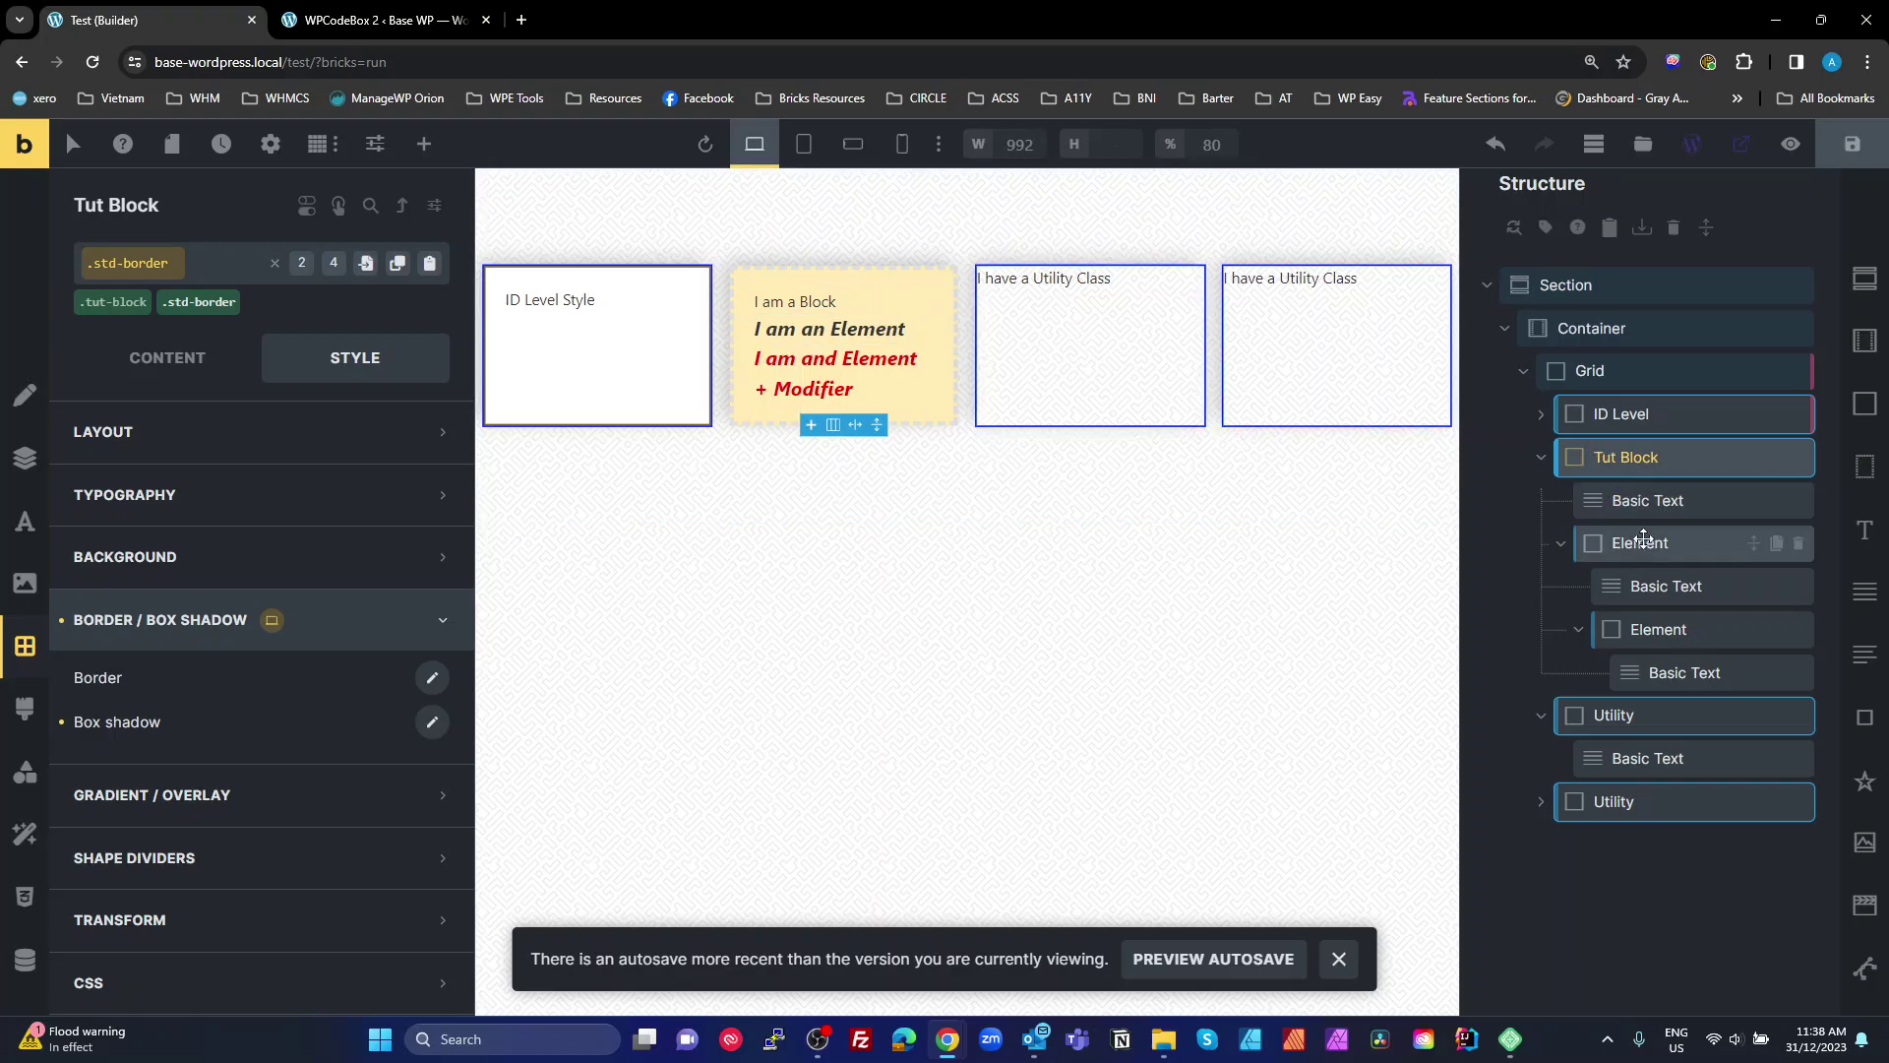
pyautogui.click(1729, 938)
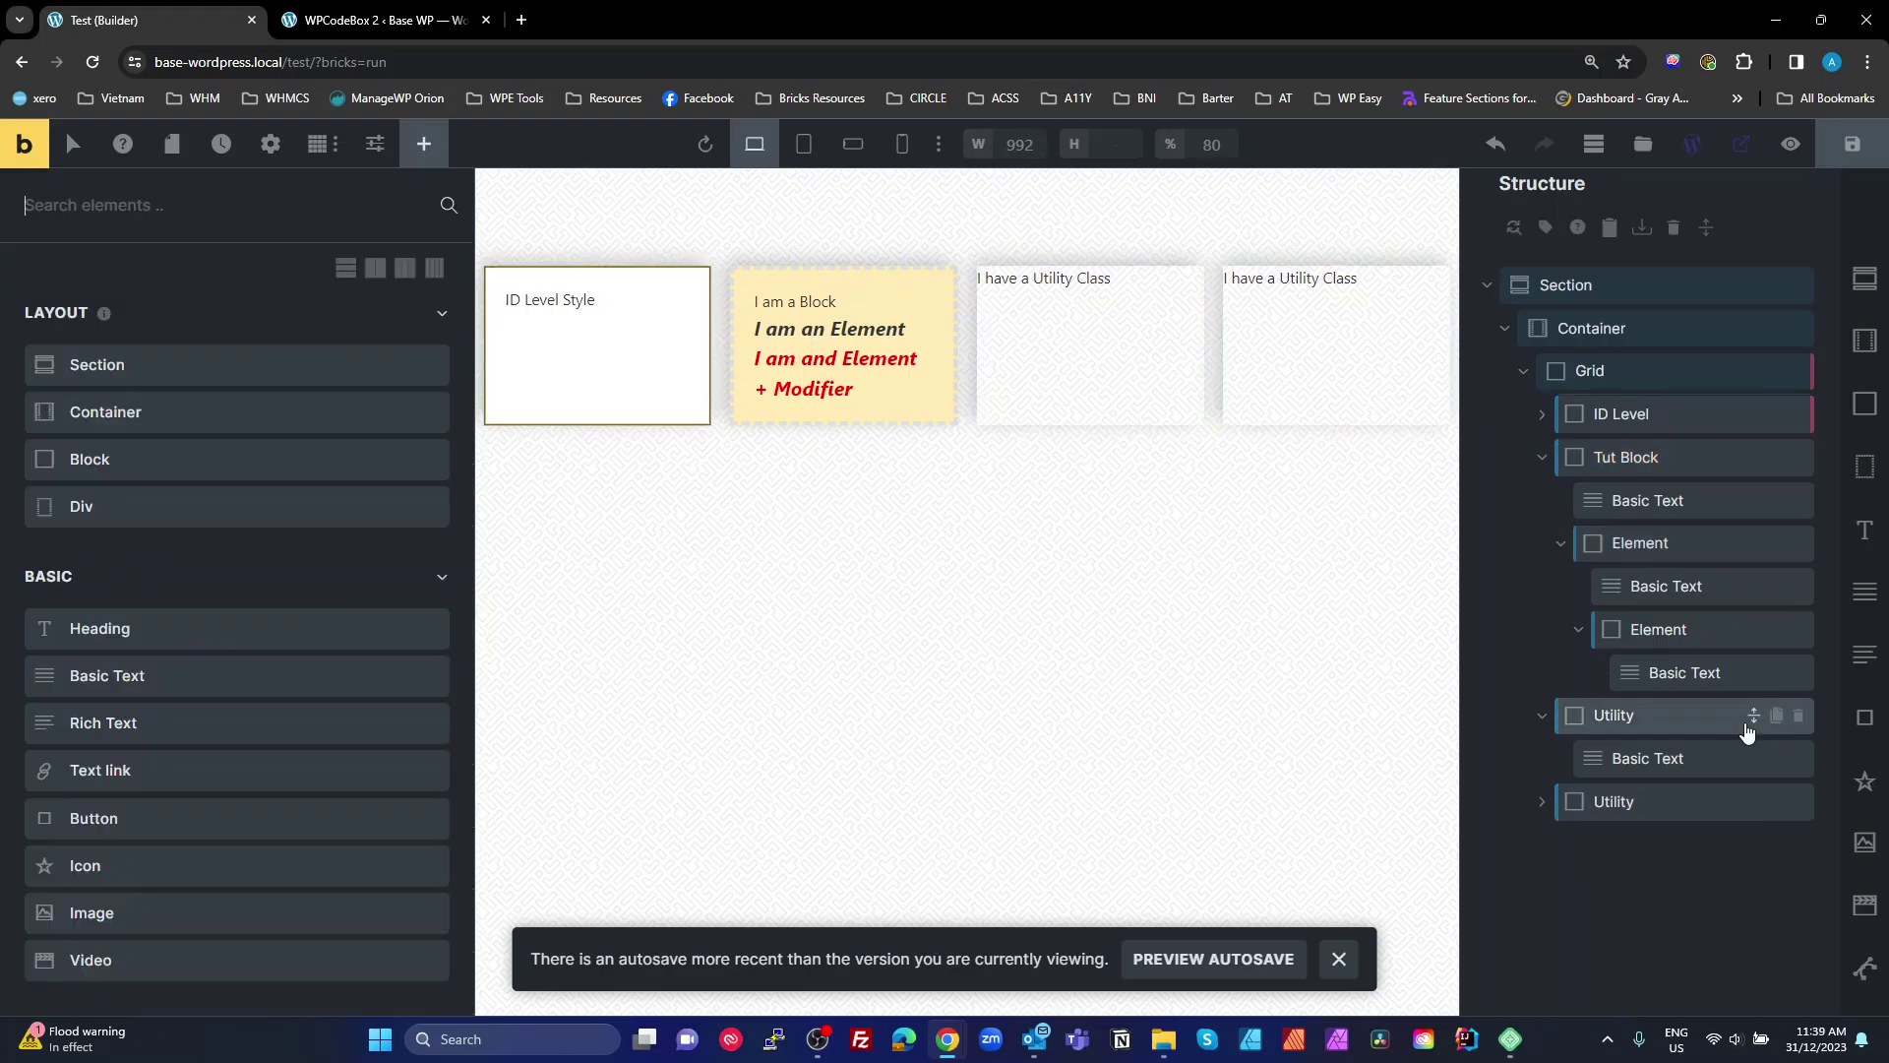
# Duplicate the whole section and expand the copy and its container in the structure.
pyautogui.click(1777, 285)
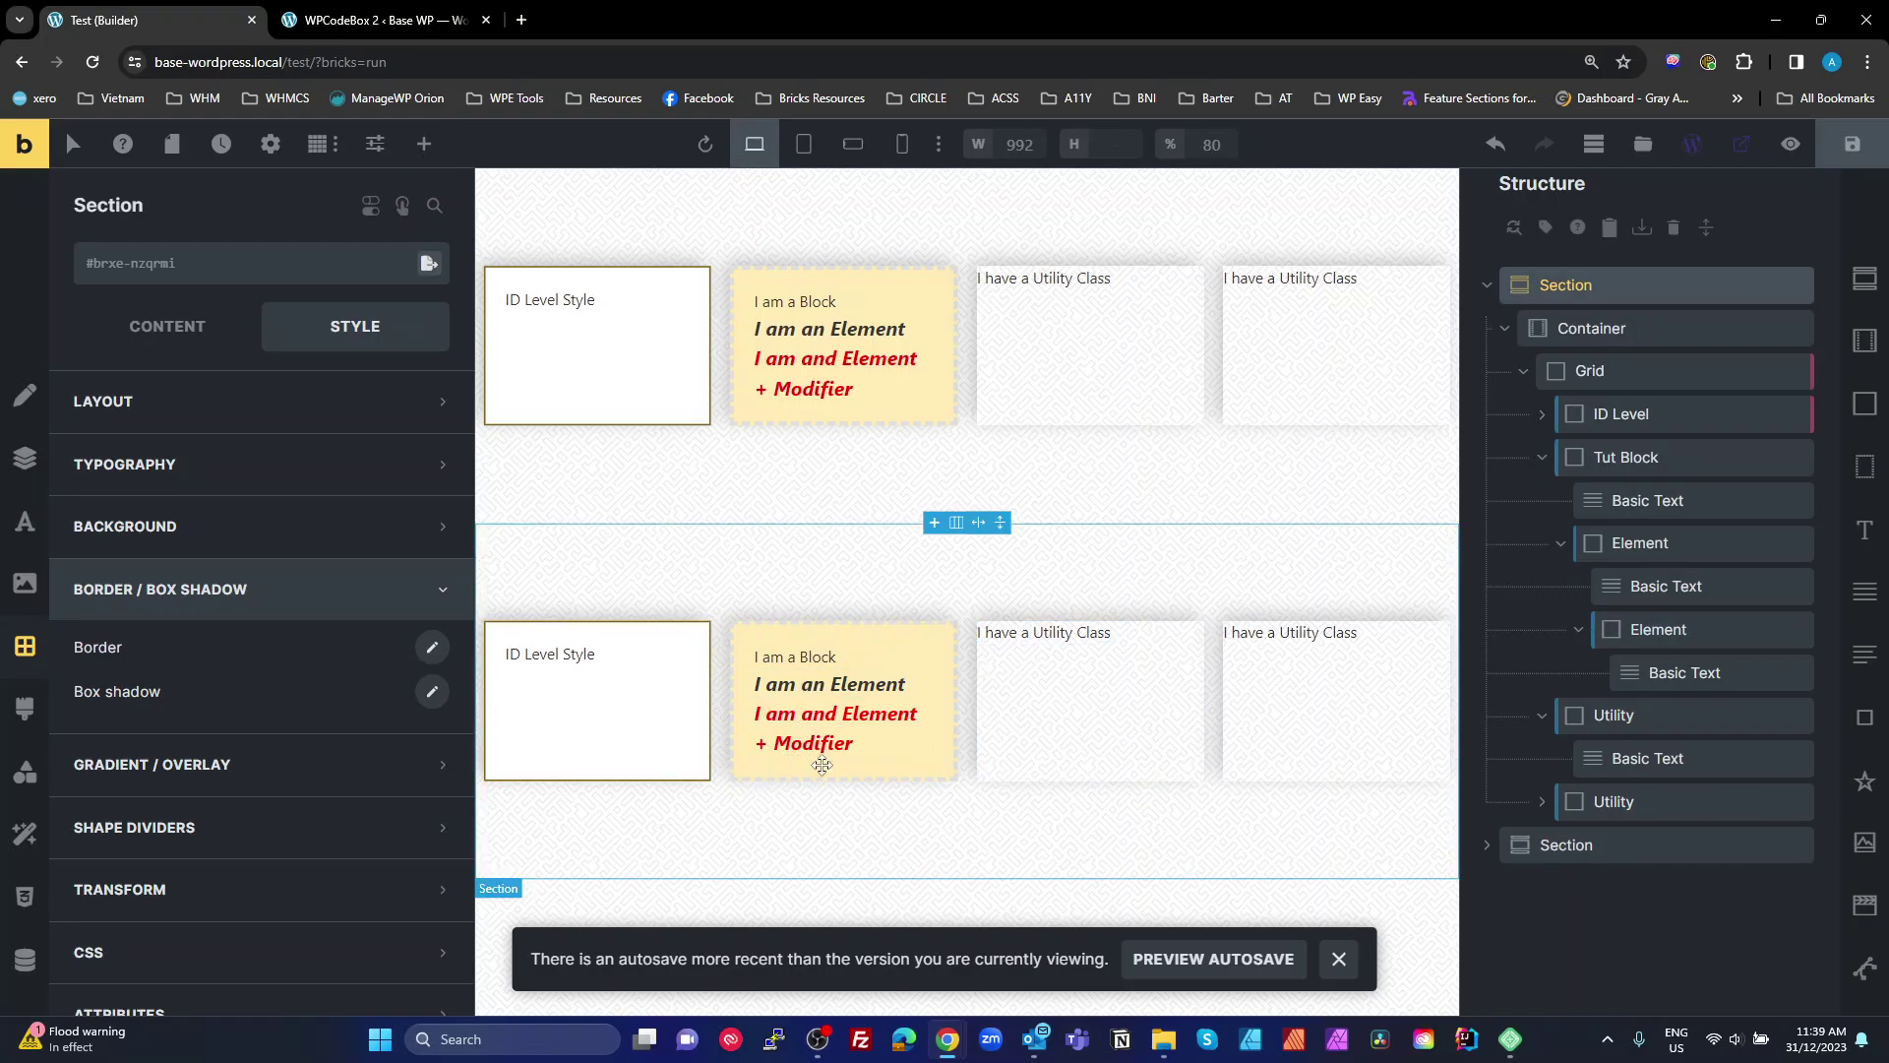
pyautogui.click(1631, 413)
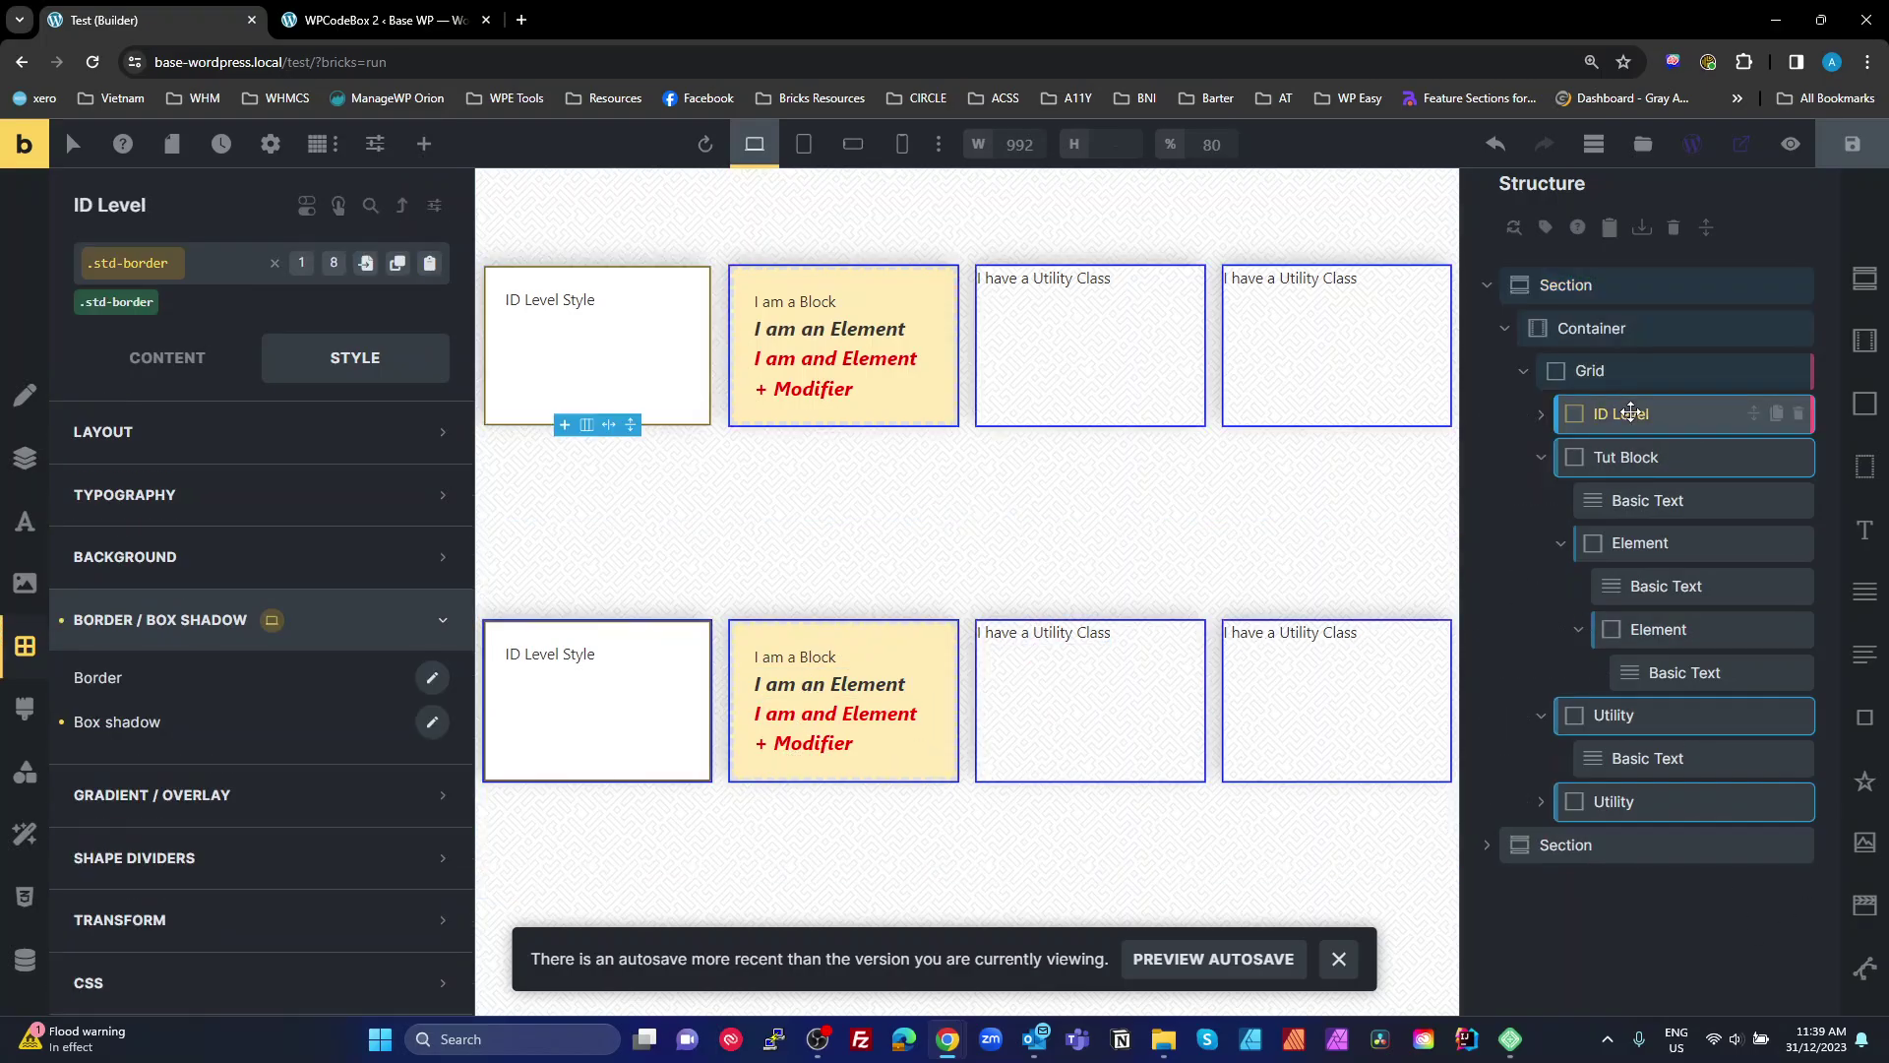
pyautogui.click(1498, 848)
pyautogui.click(1516, 896)
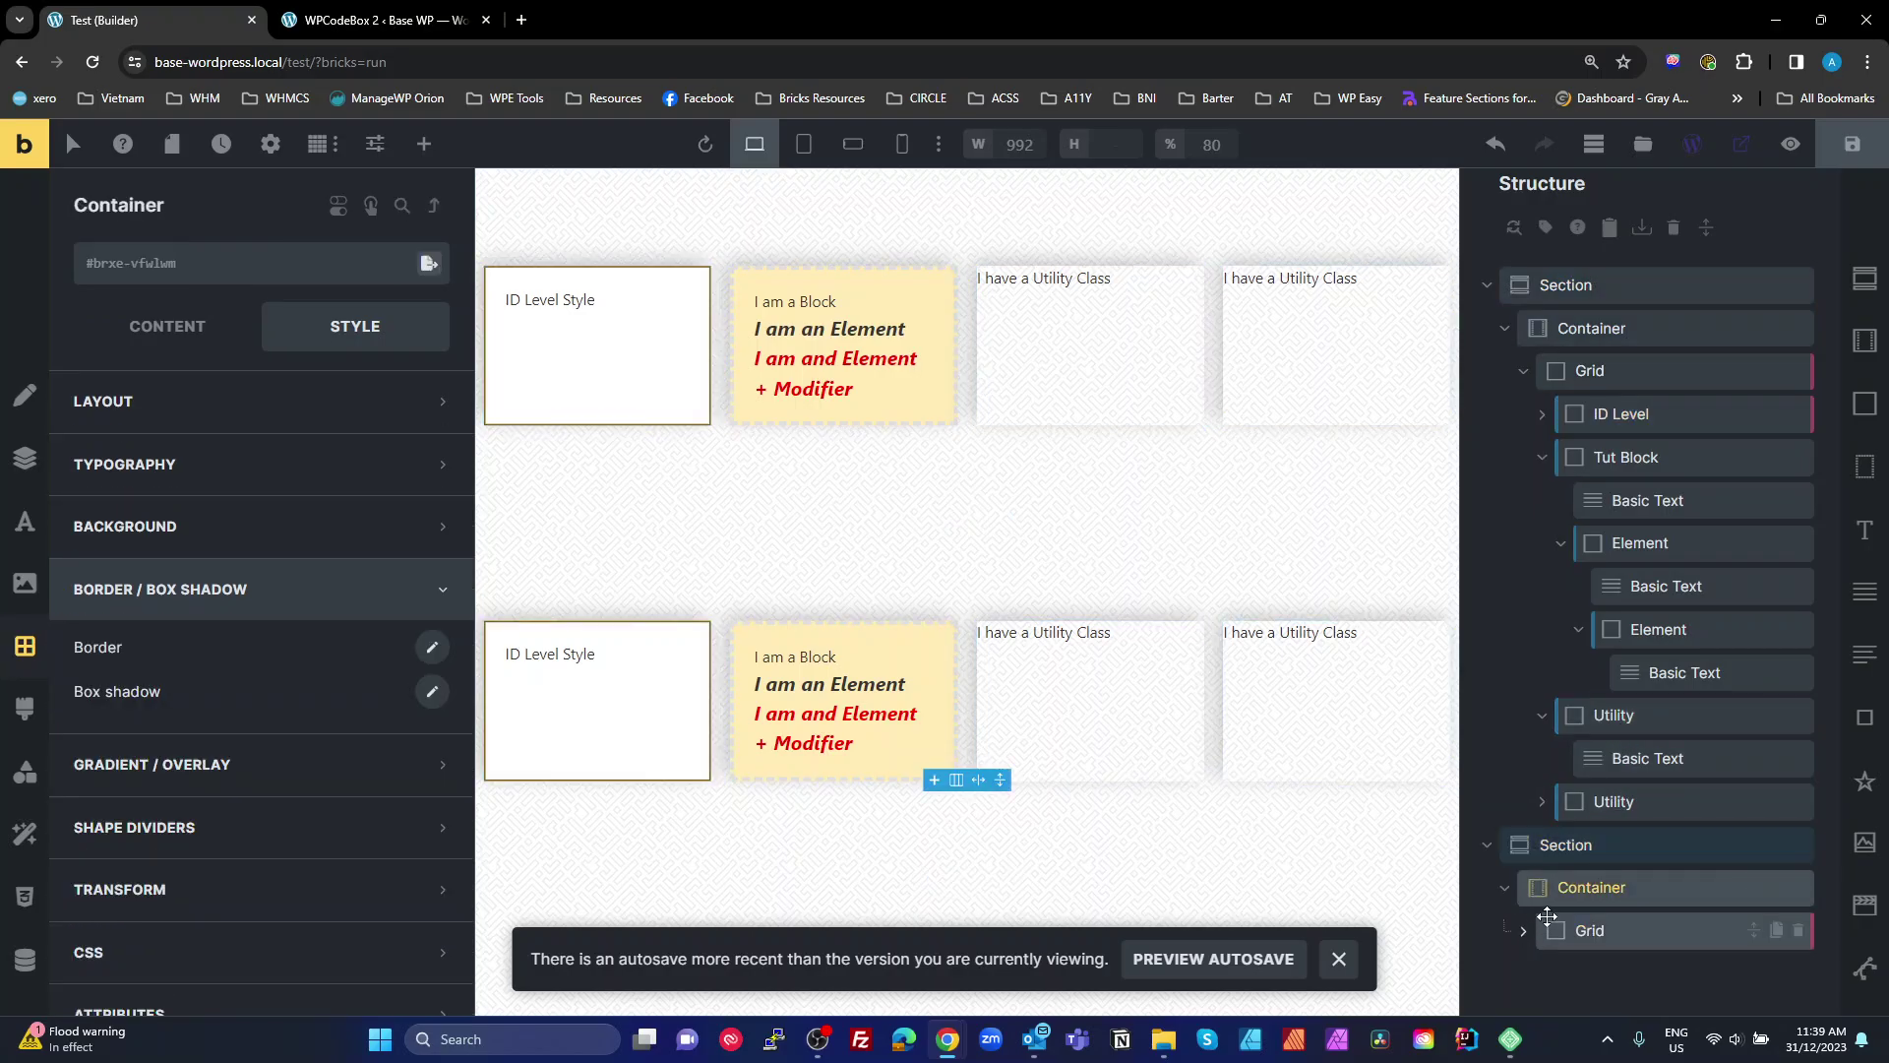
# Set the ID-level background color of the duplicated section's ID Level block to the solid teal swatch from the BB accent palette.
pyautogui.click(596, 679)
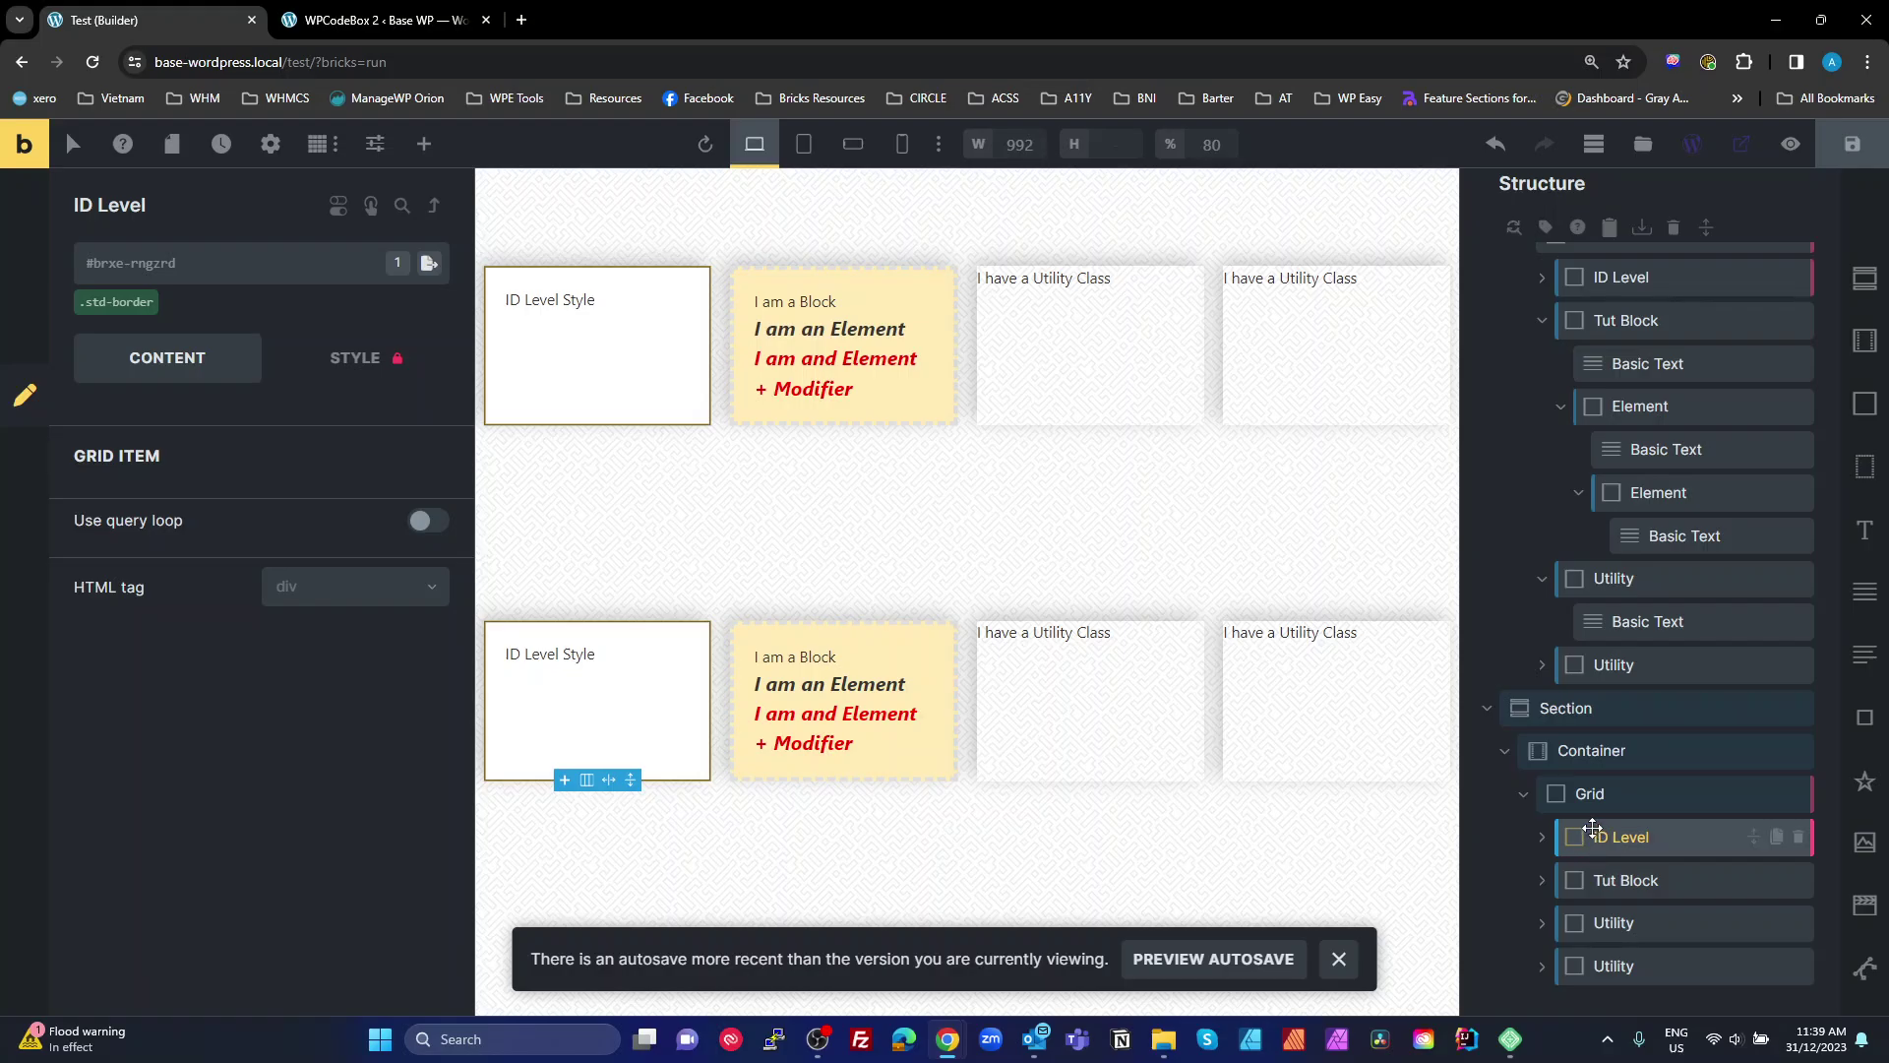
pyautogui.moveTo(159, 295)
pyautogui.click(391, 358)
pyautogui.click(21, 588)
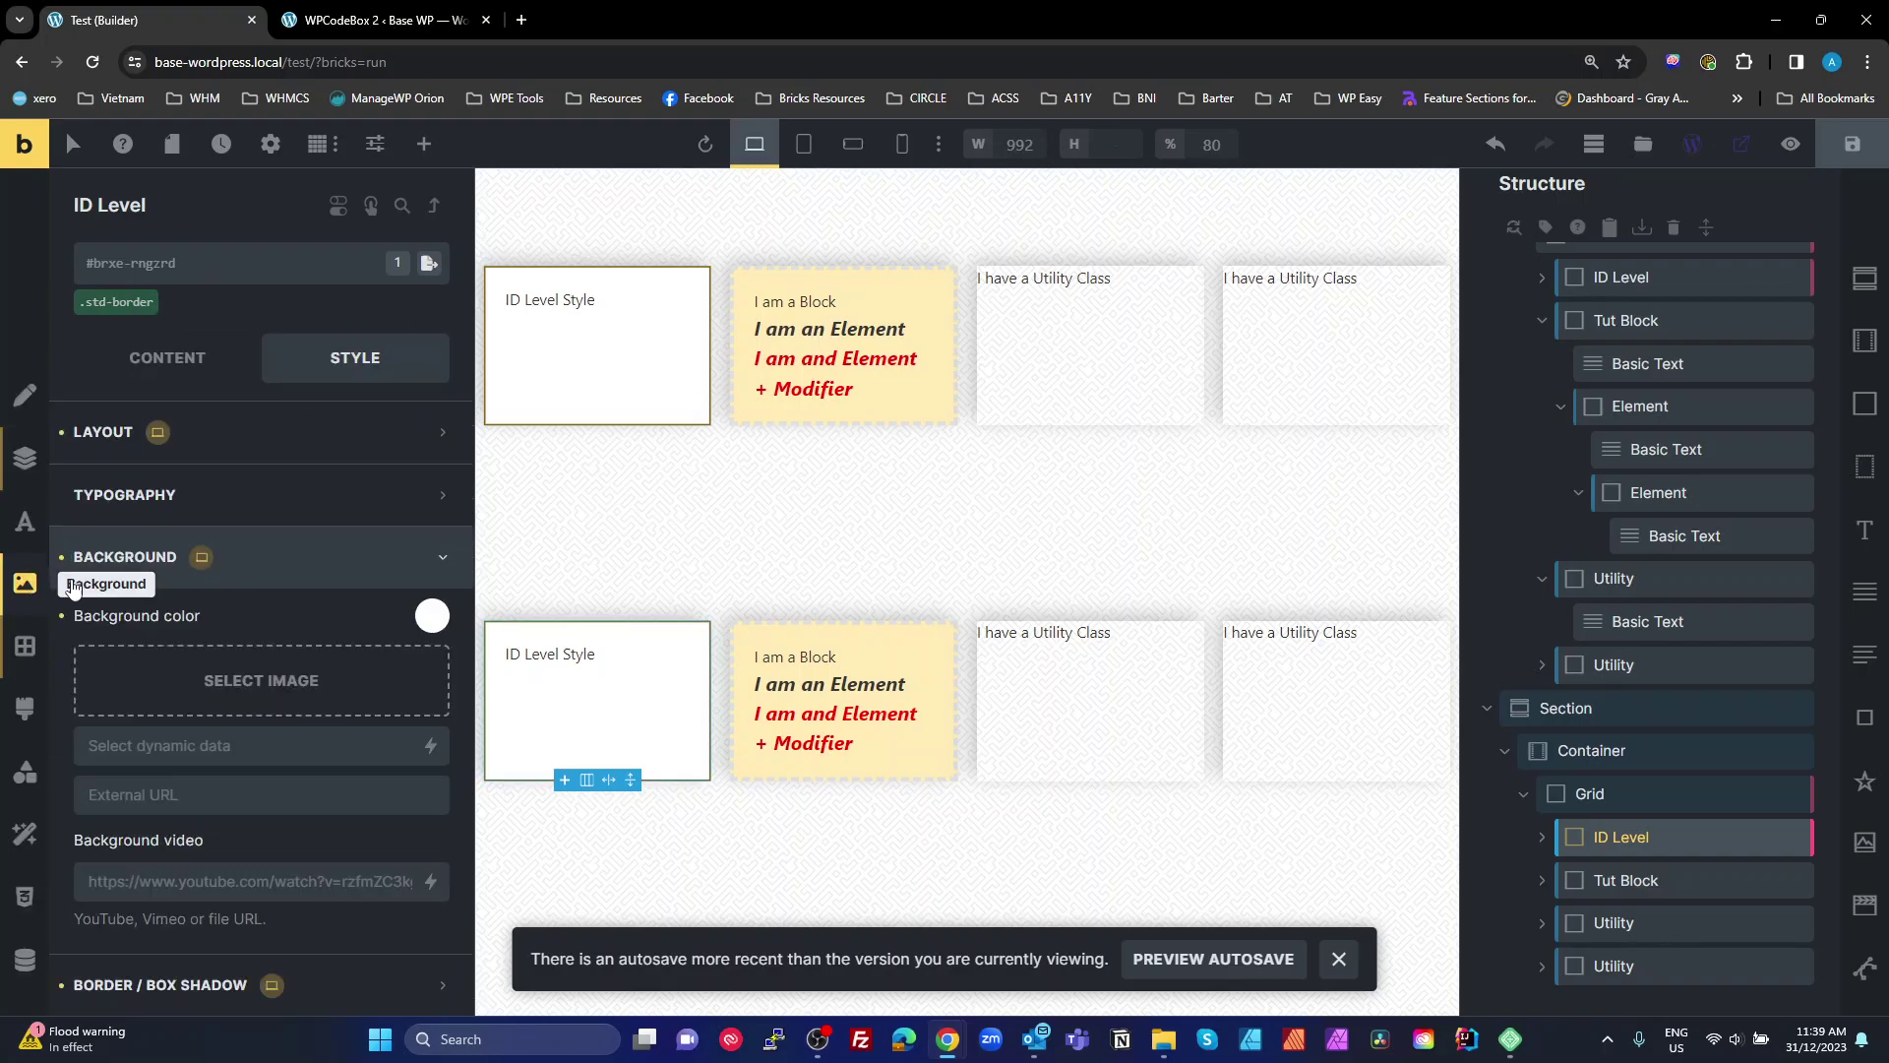
pyautogui.click(429, 615)
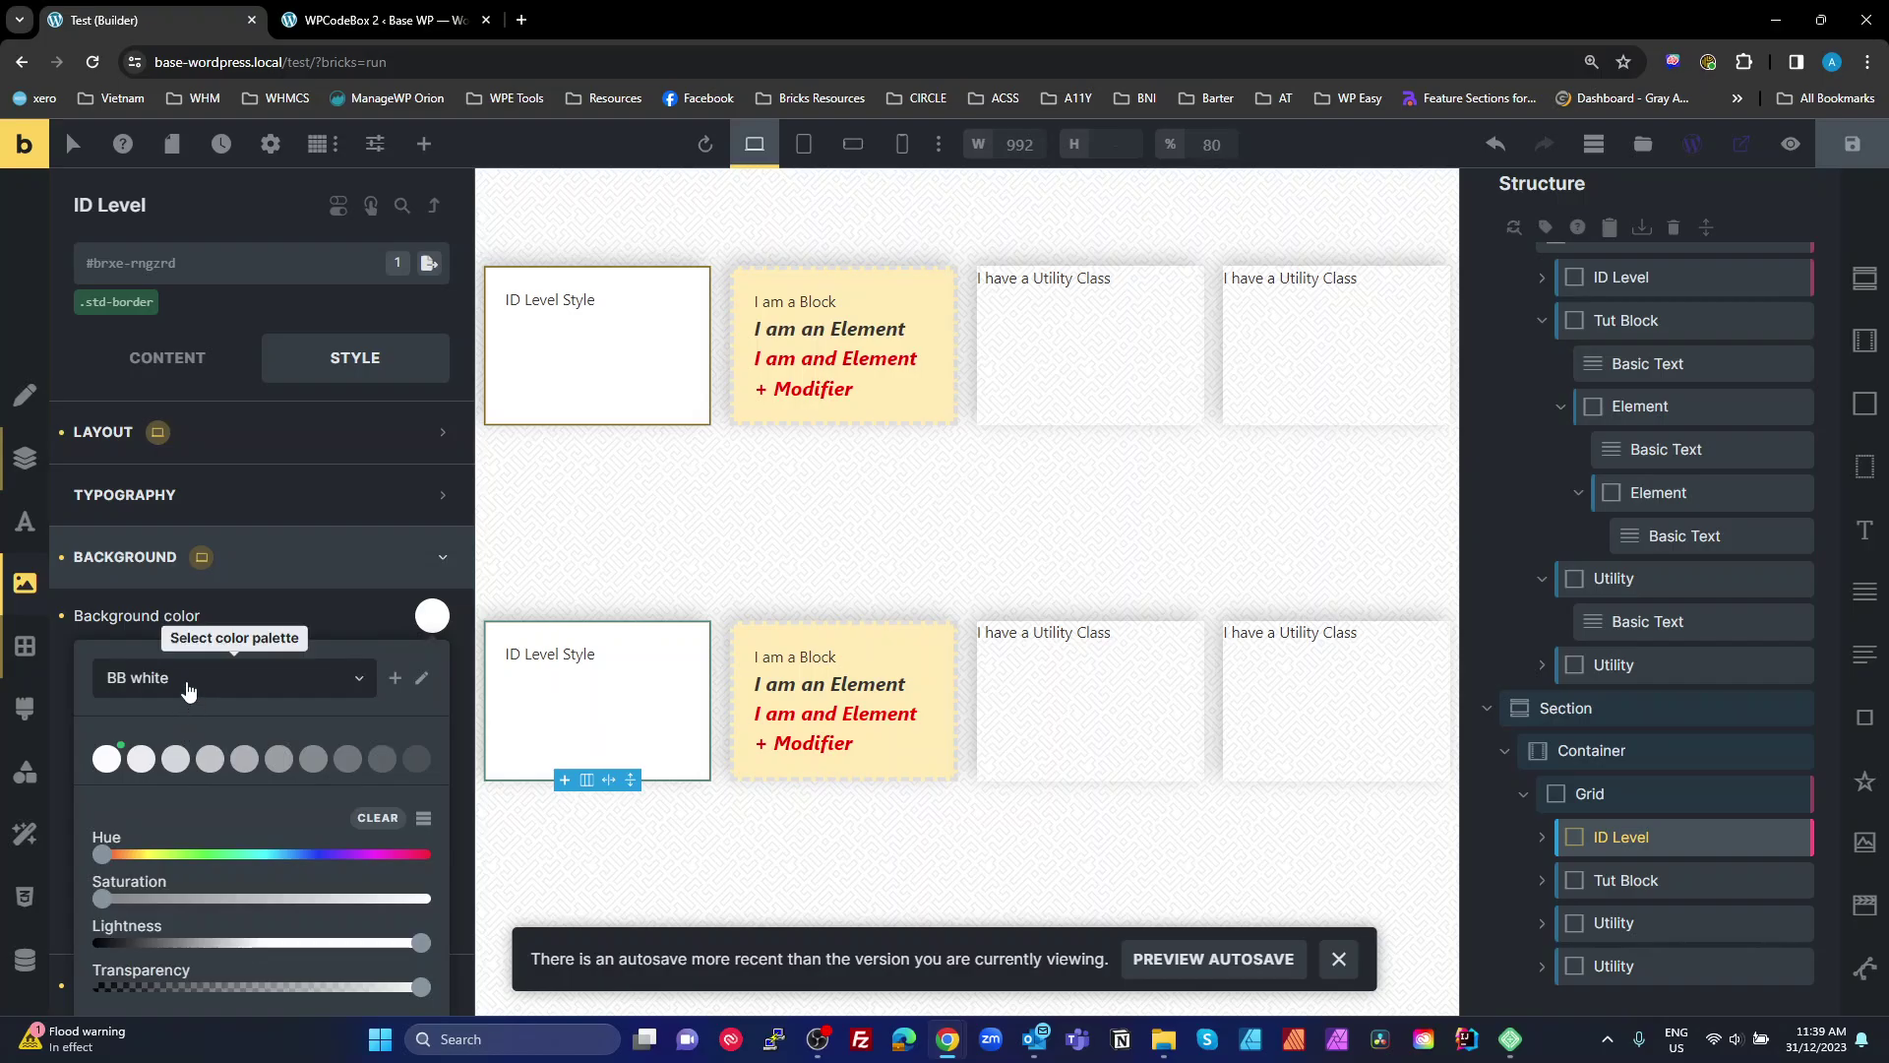
pyautogui.click(226, 677)
pyautogui.click(175, 844)
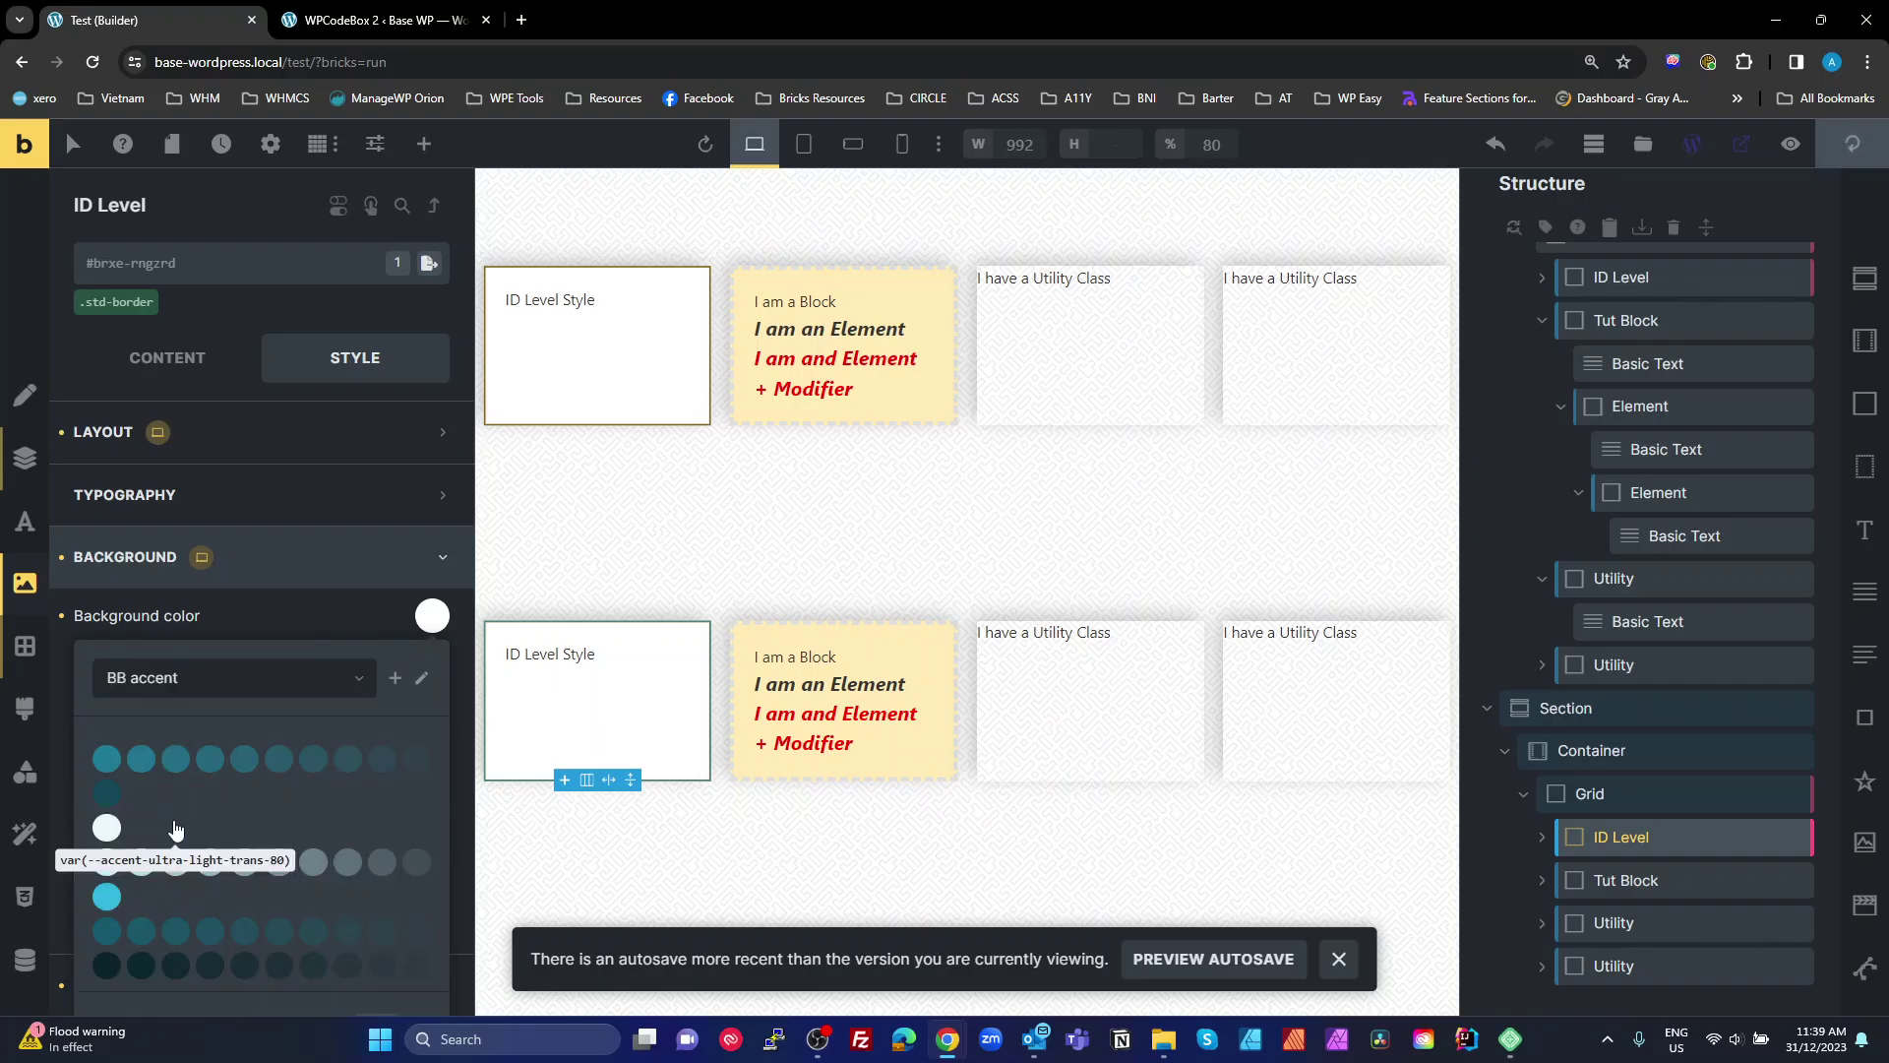
pyautogui.click(106, 758)
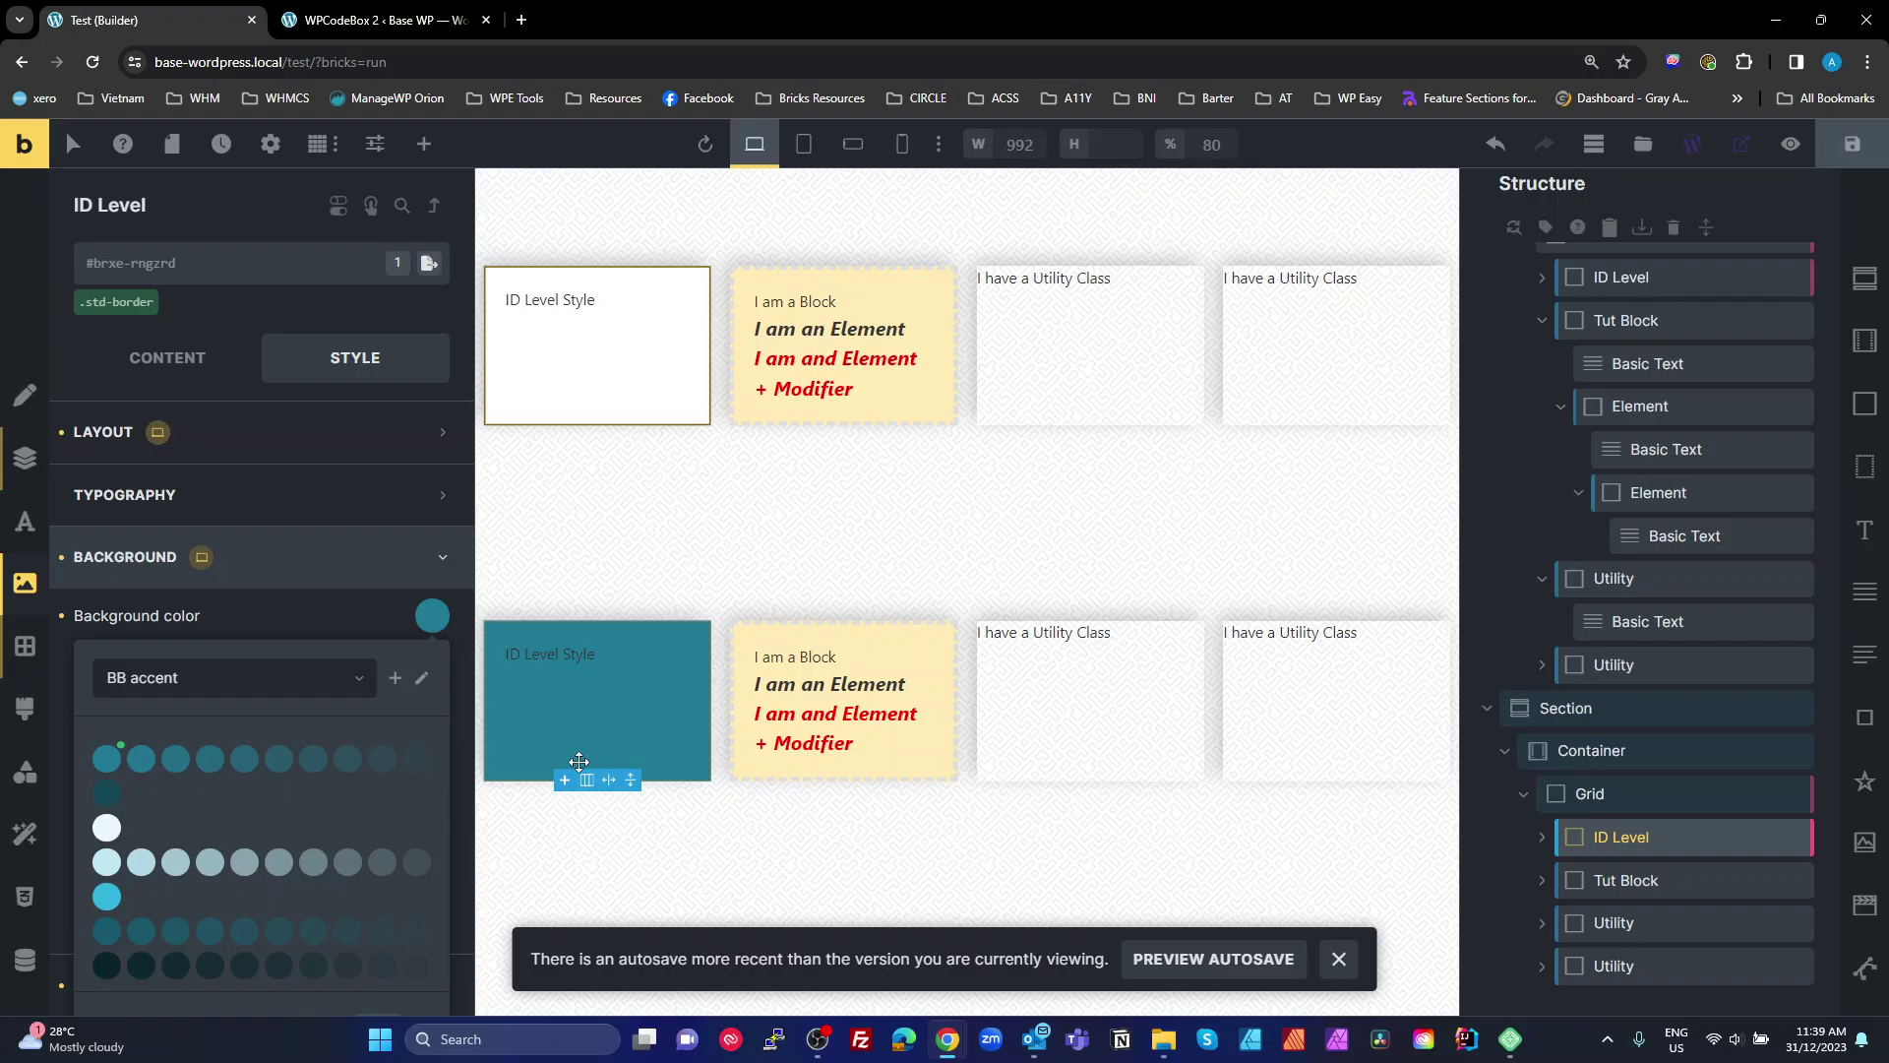
# Set the .tut-block class's background color to the solid green swatch from the BB secondary palette, via the duplicated section's Tut Block.
pyautogui.click(1627, 878)
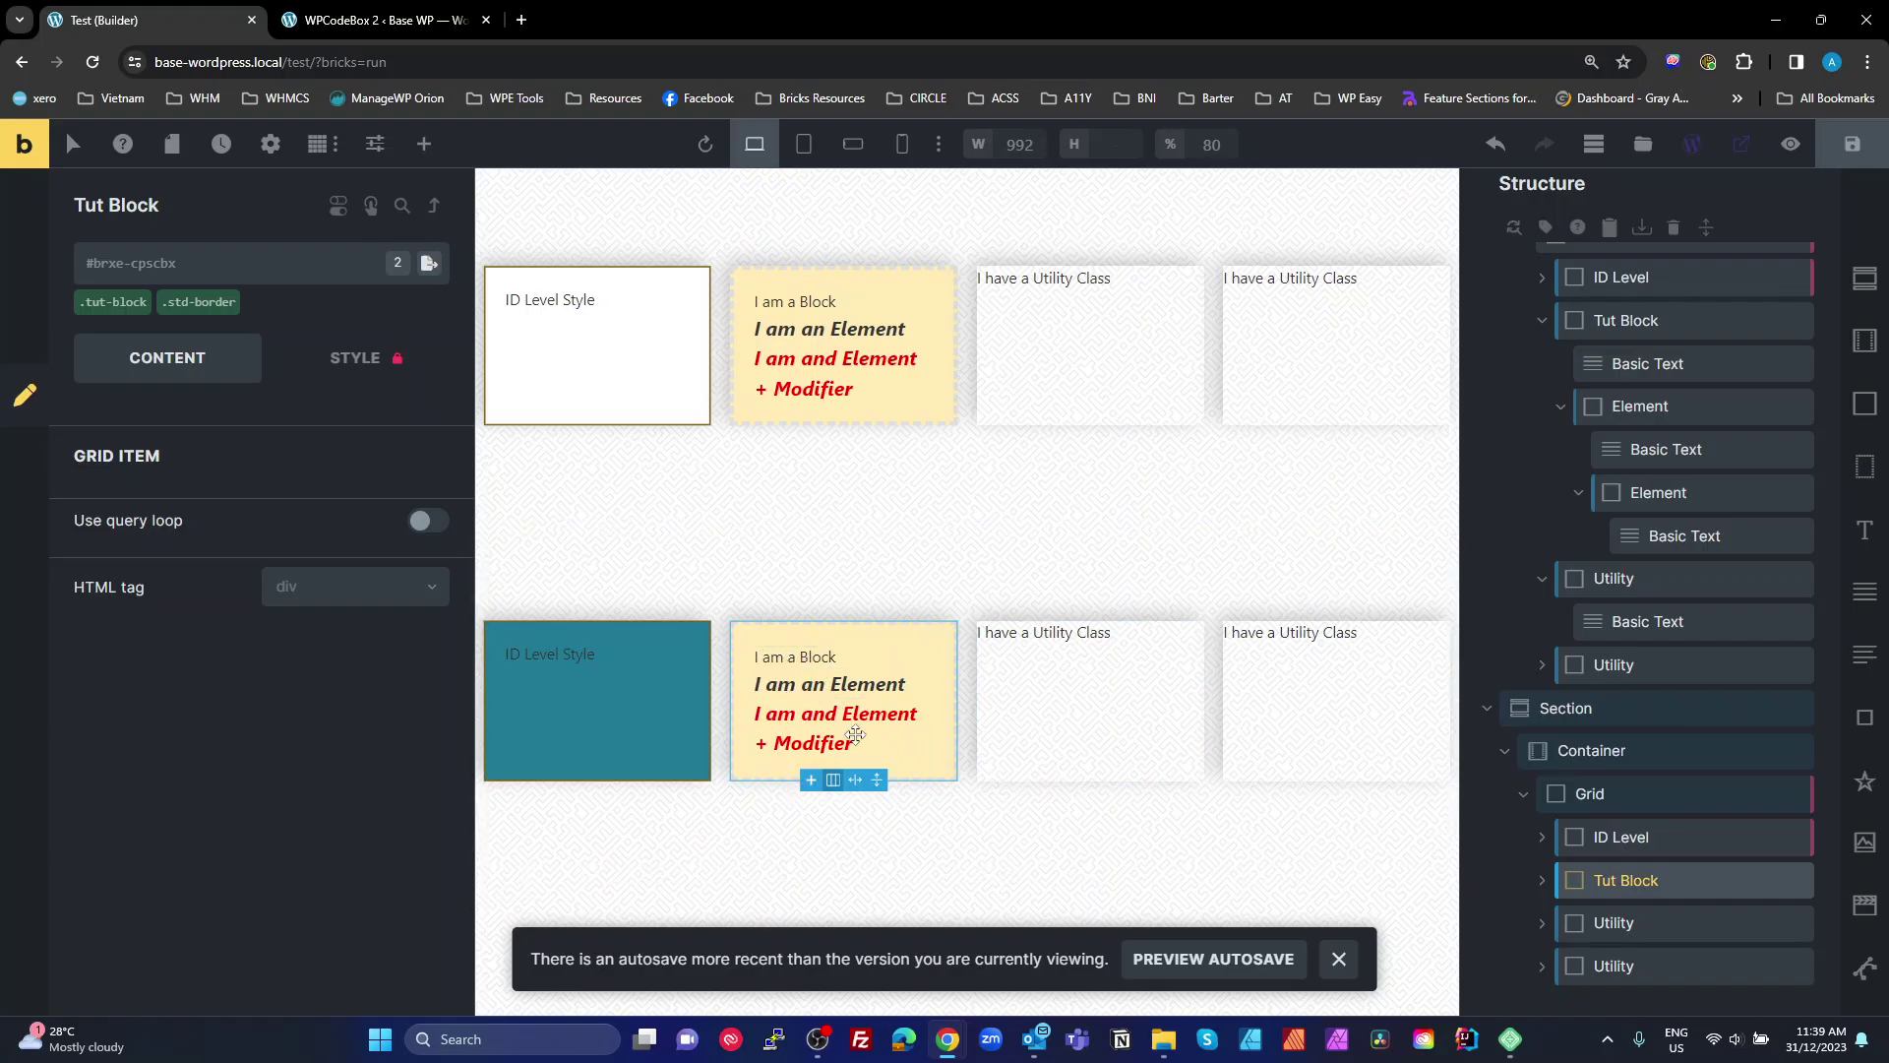
pyautogui.click(130, 305)
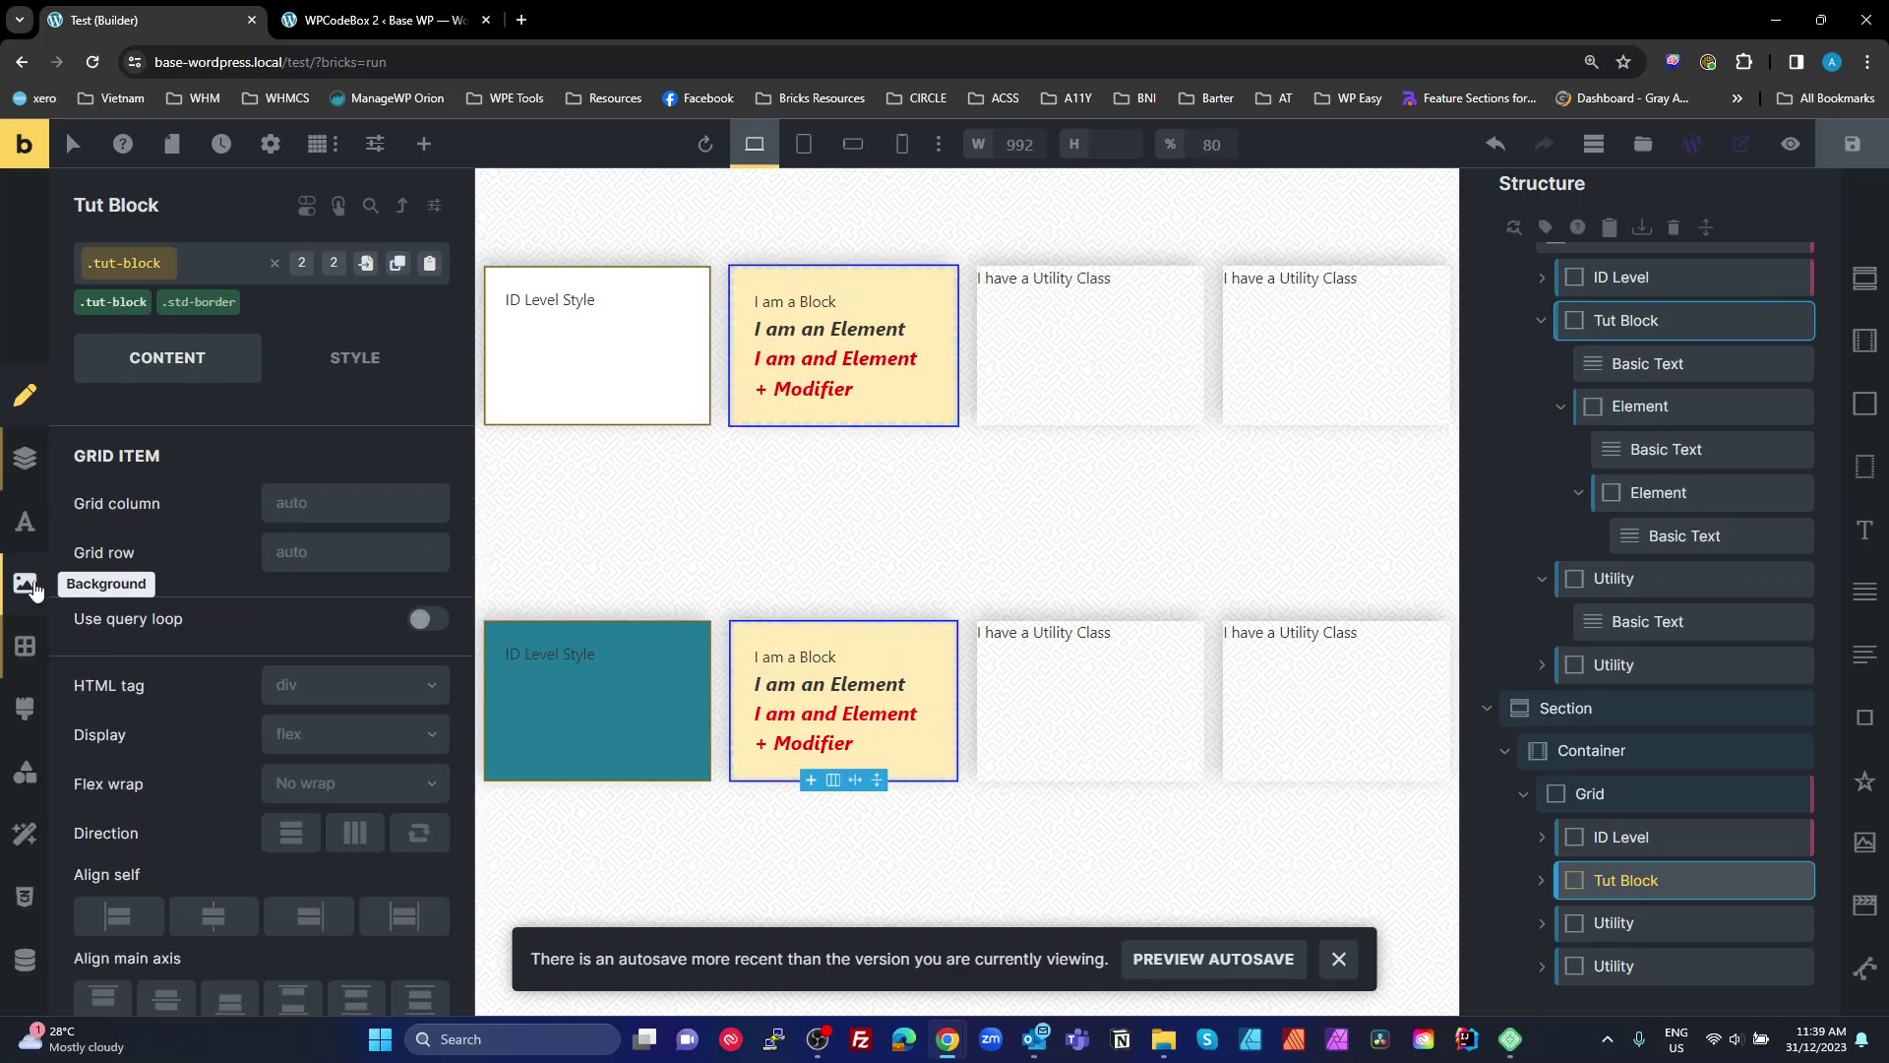
pyautogui.click(30, 583)
pyautogui.click(431, 618)
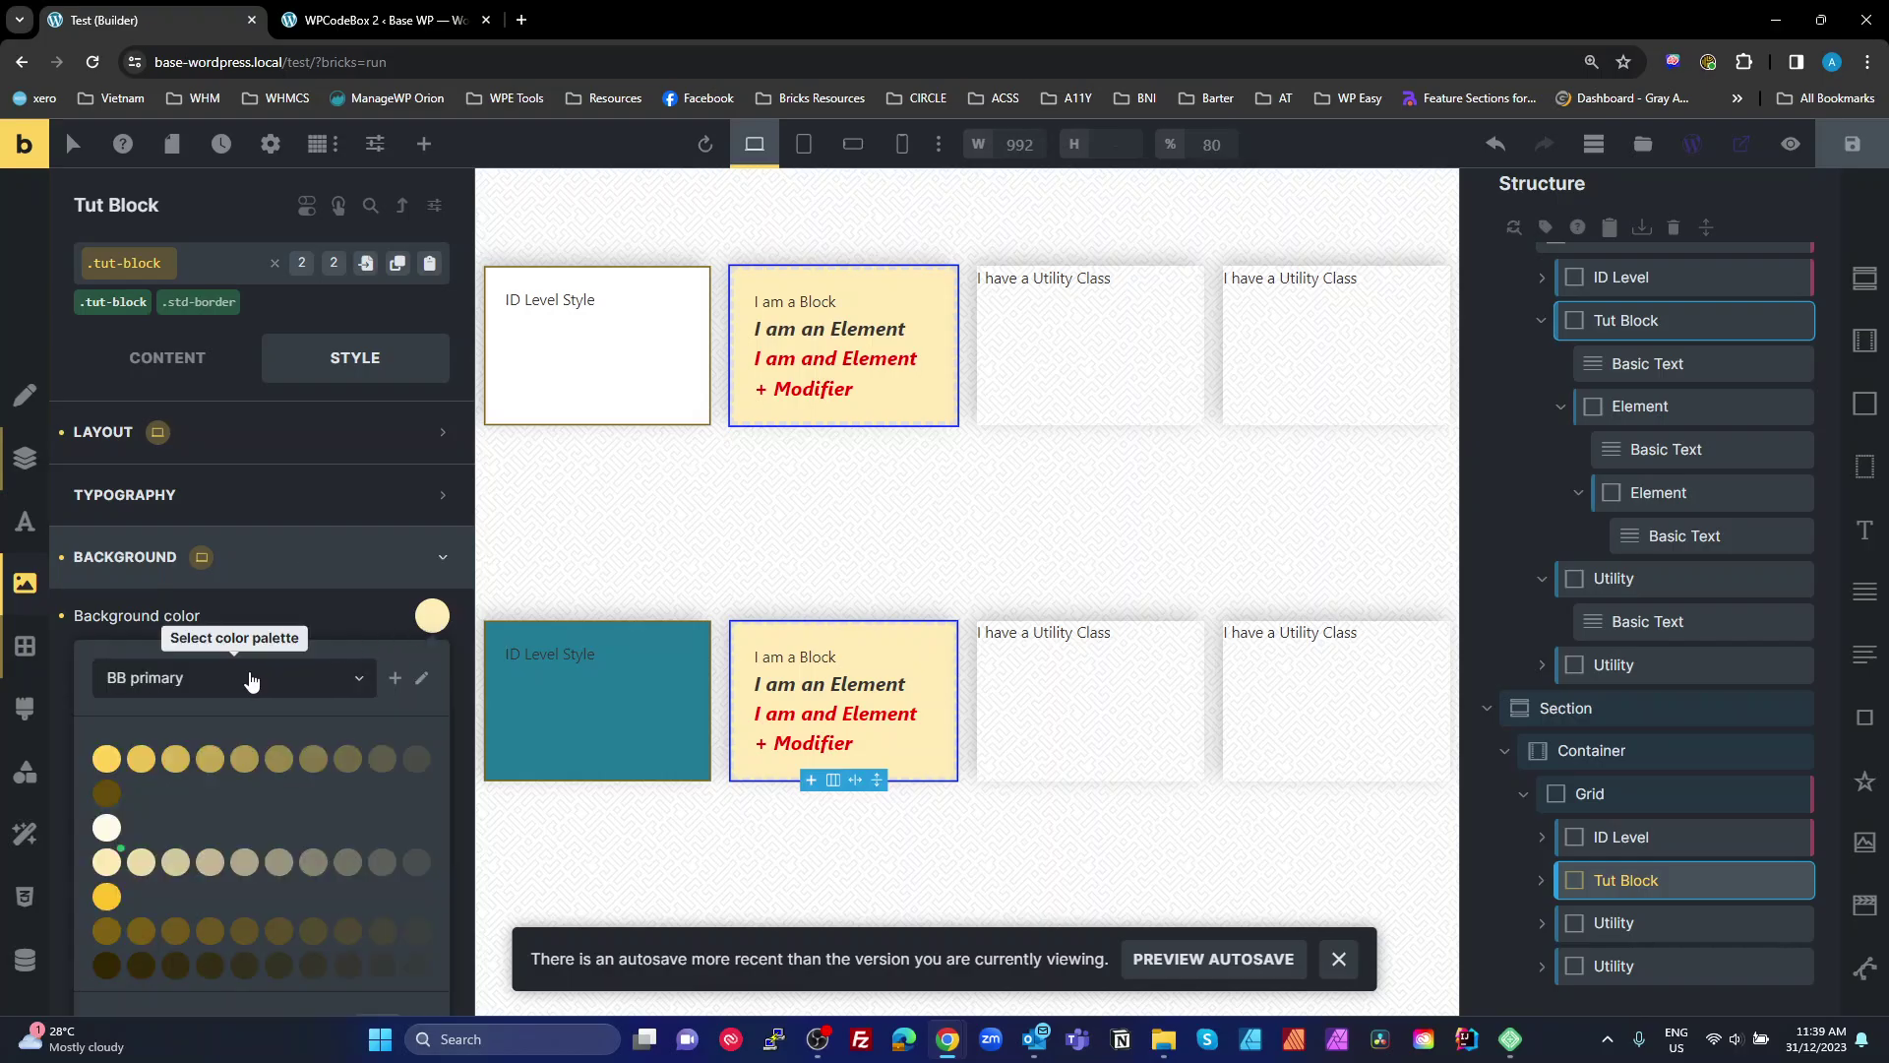
pyautogui.click(227, 689)
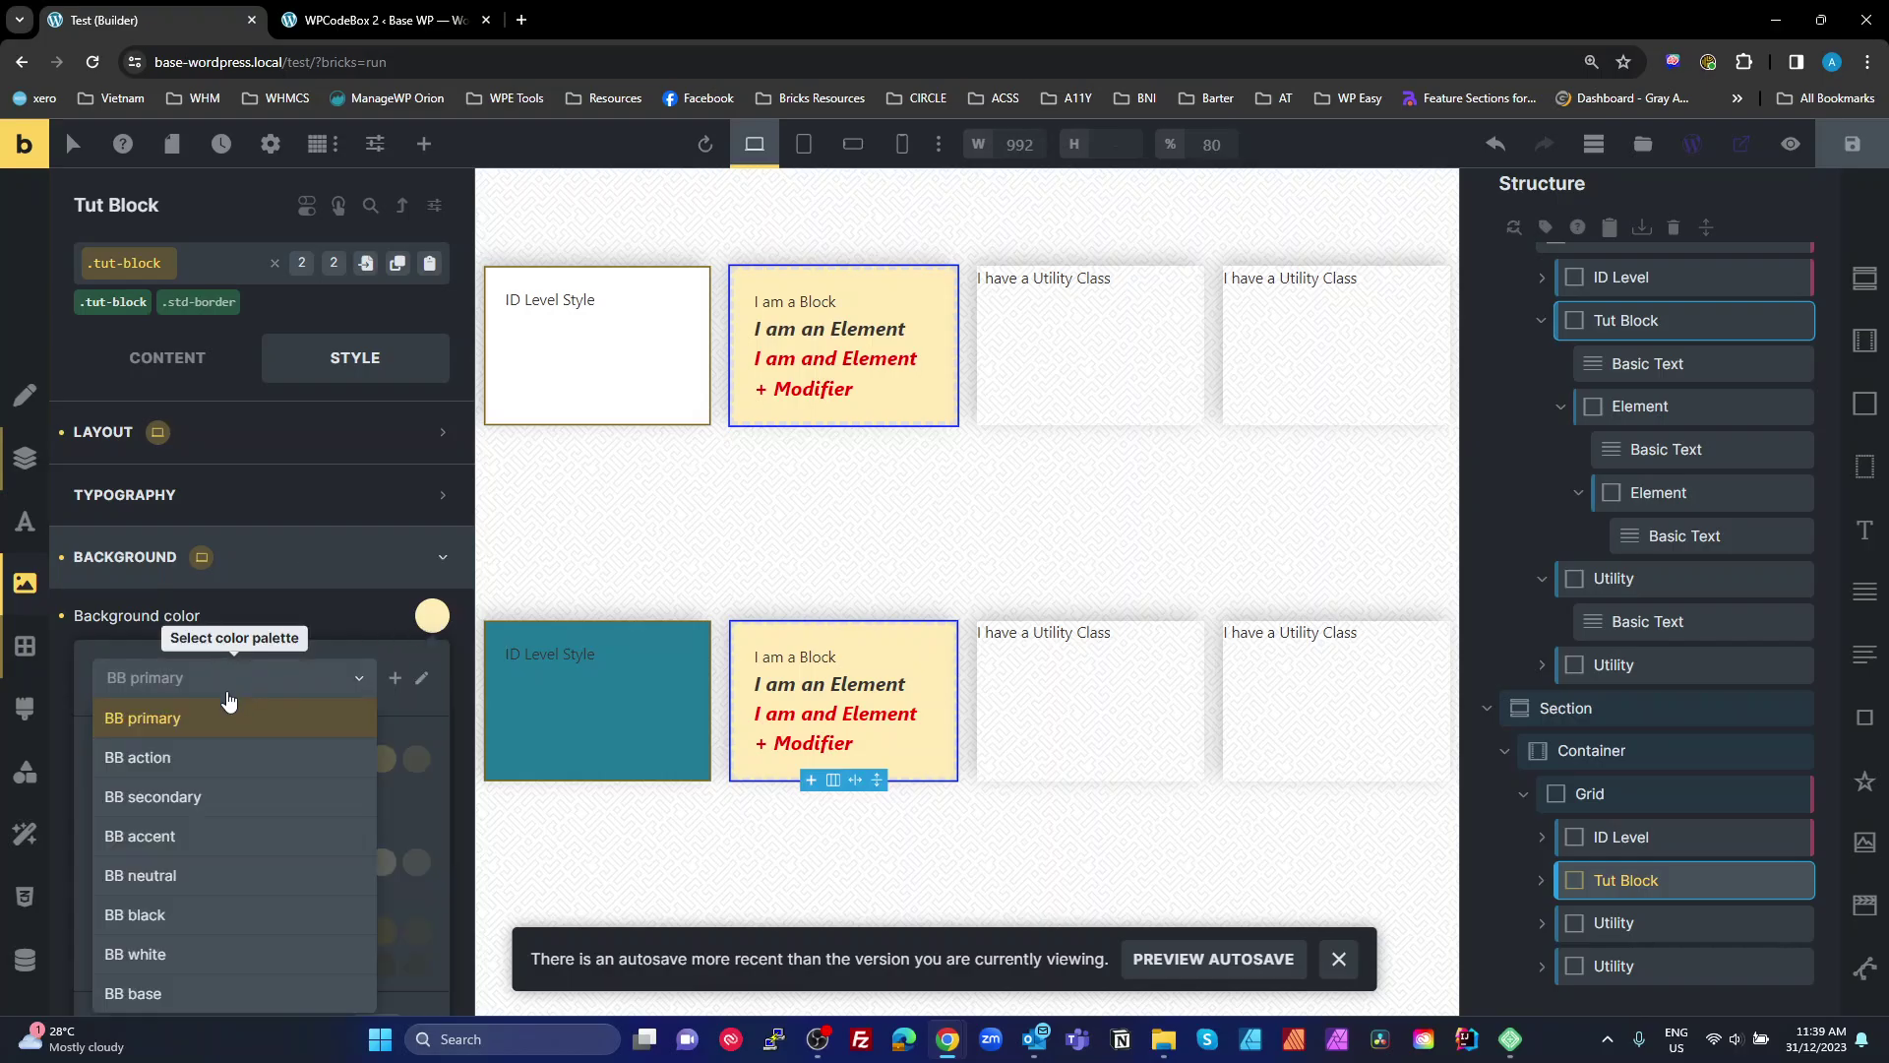
pyautogui.click(224, 797)
pyautogui.click(101, 766)
pyautogui.click(102, 764)
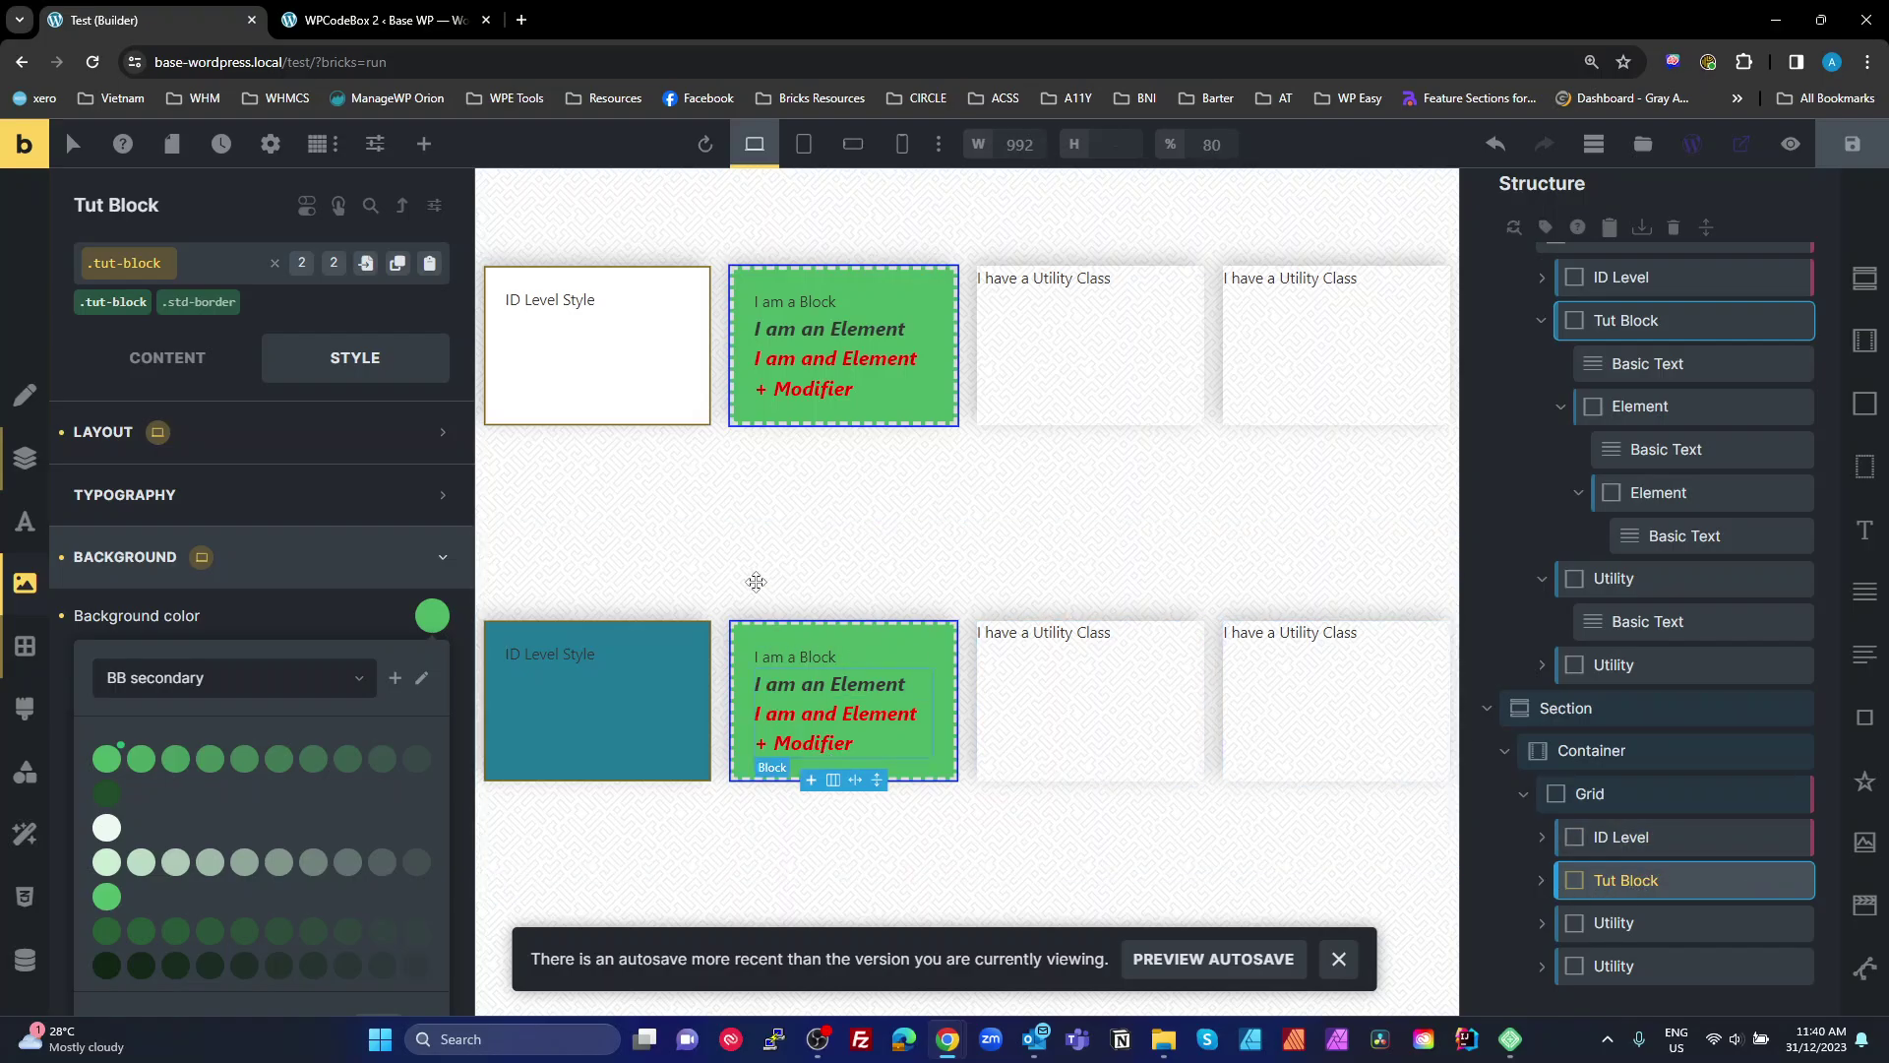
# Create the modifier class tut-block--compact on the duplicated section's Tut Block.
pyautogui.click(180, 262)
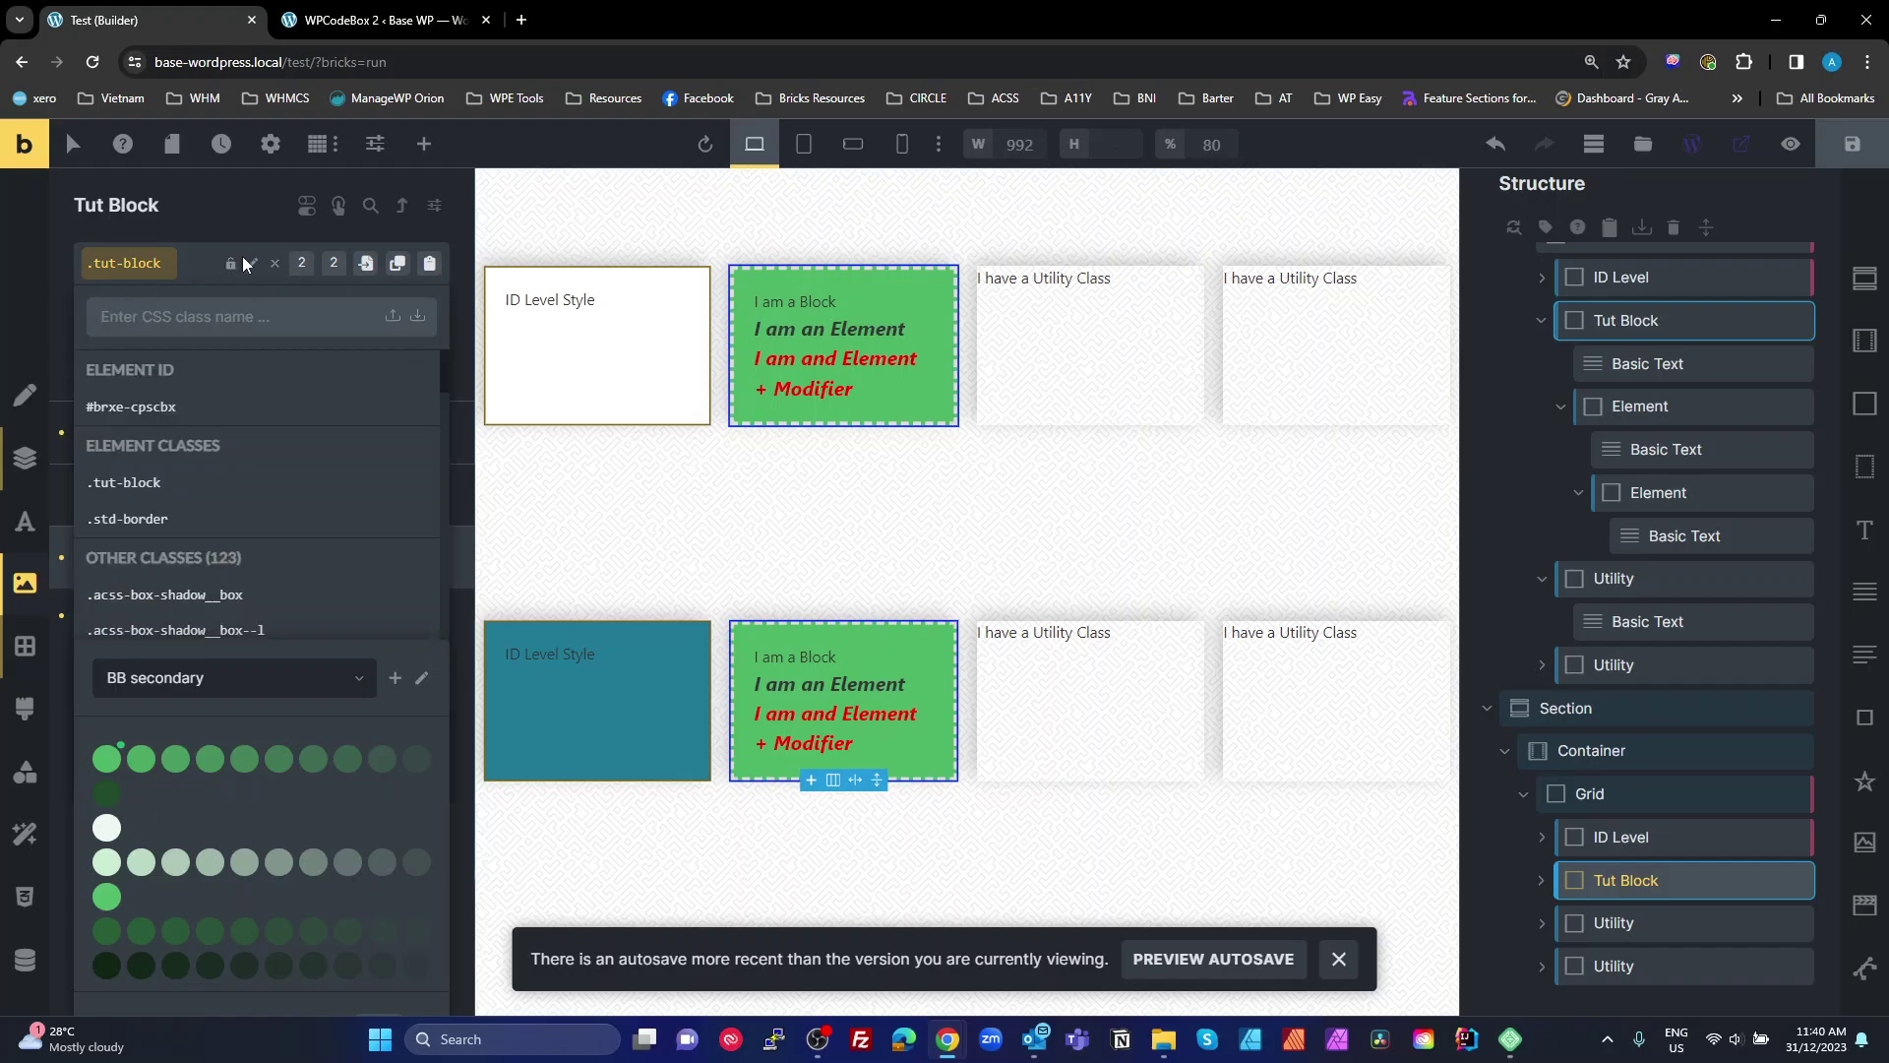
pyautogui.click(172, 262)
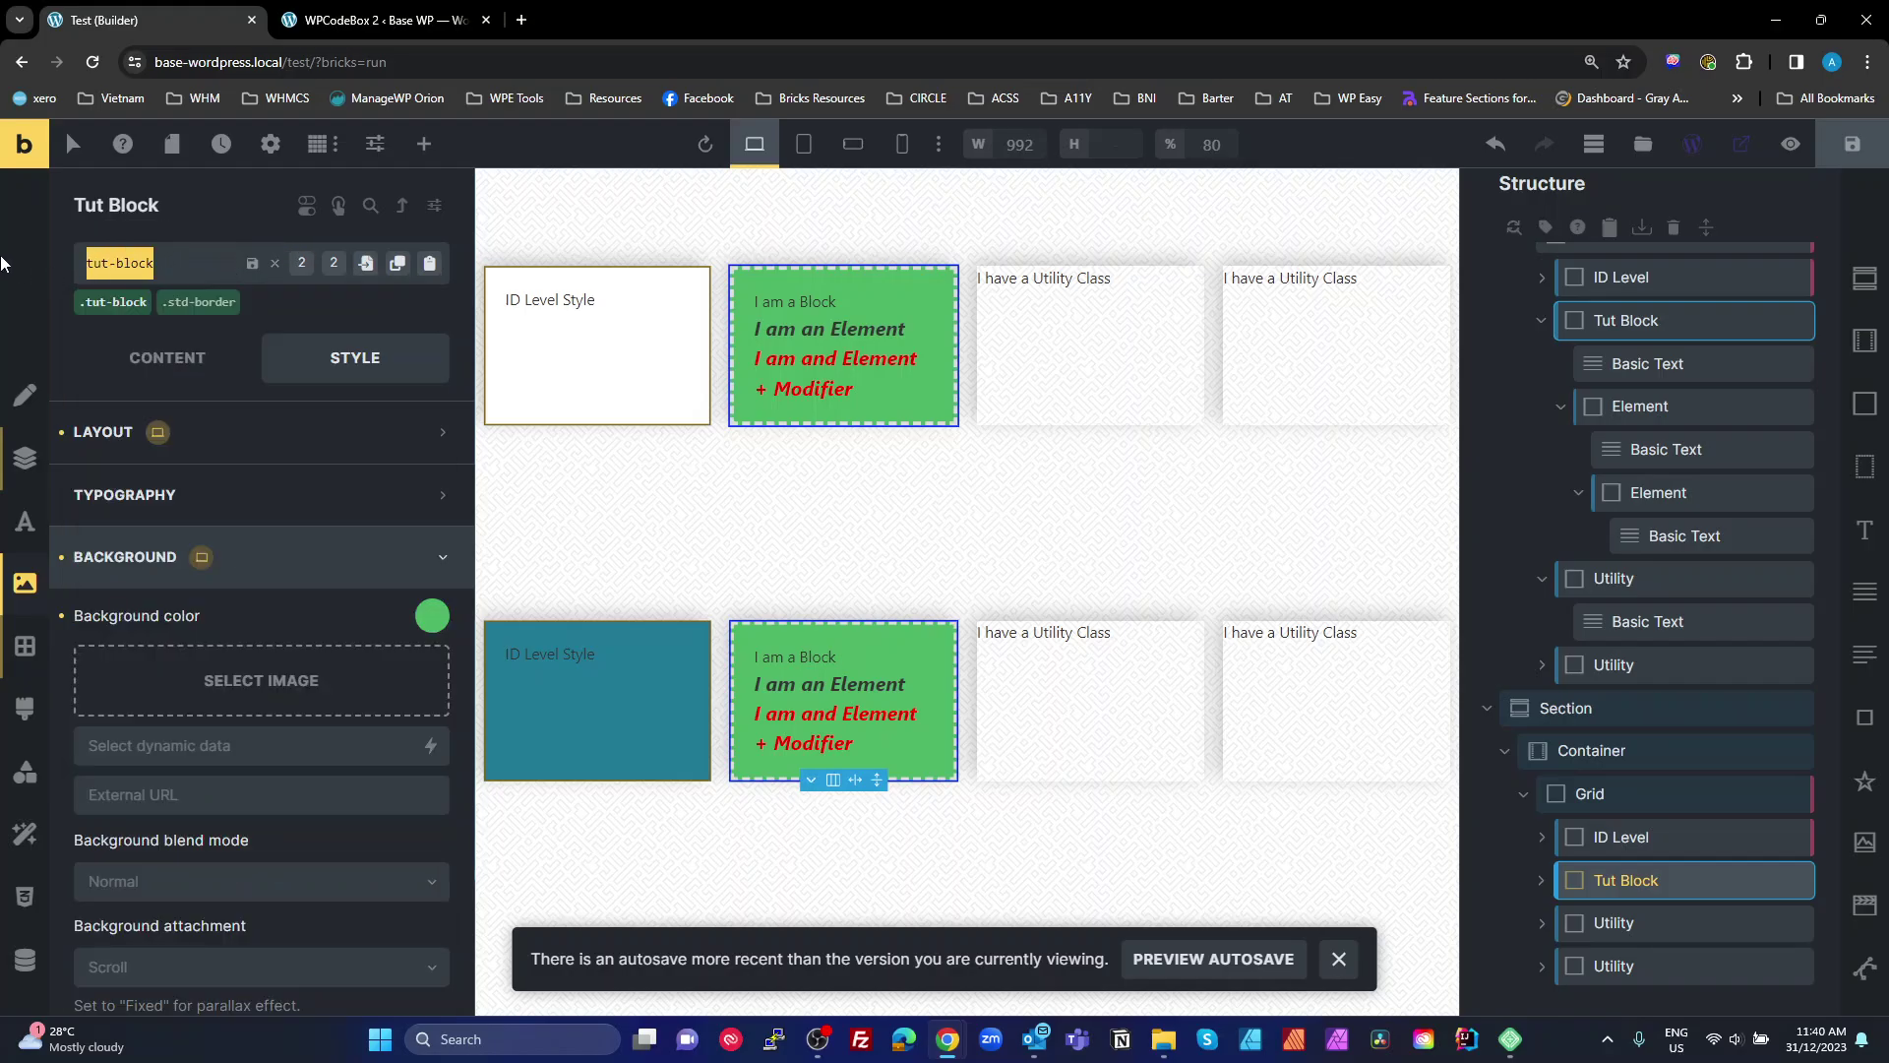
pyautogui.press('Escape')
pyautogui.click(172, 263)
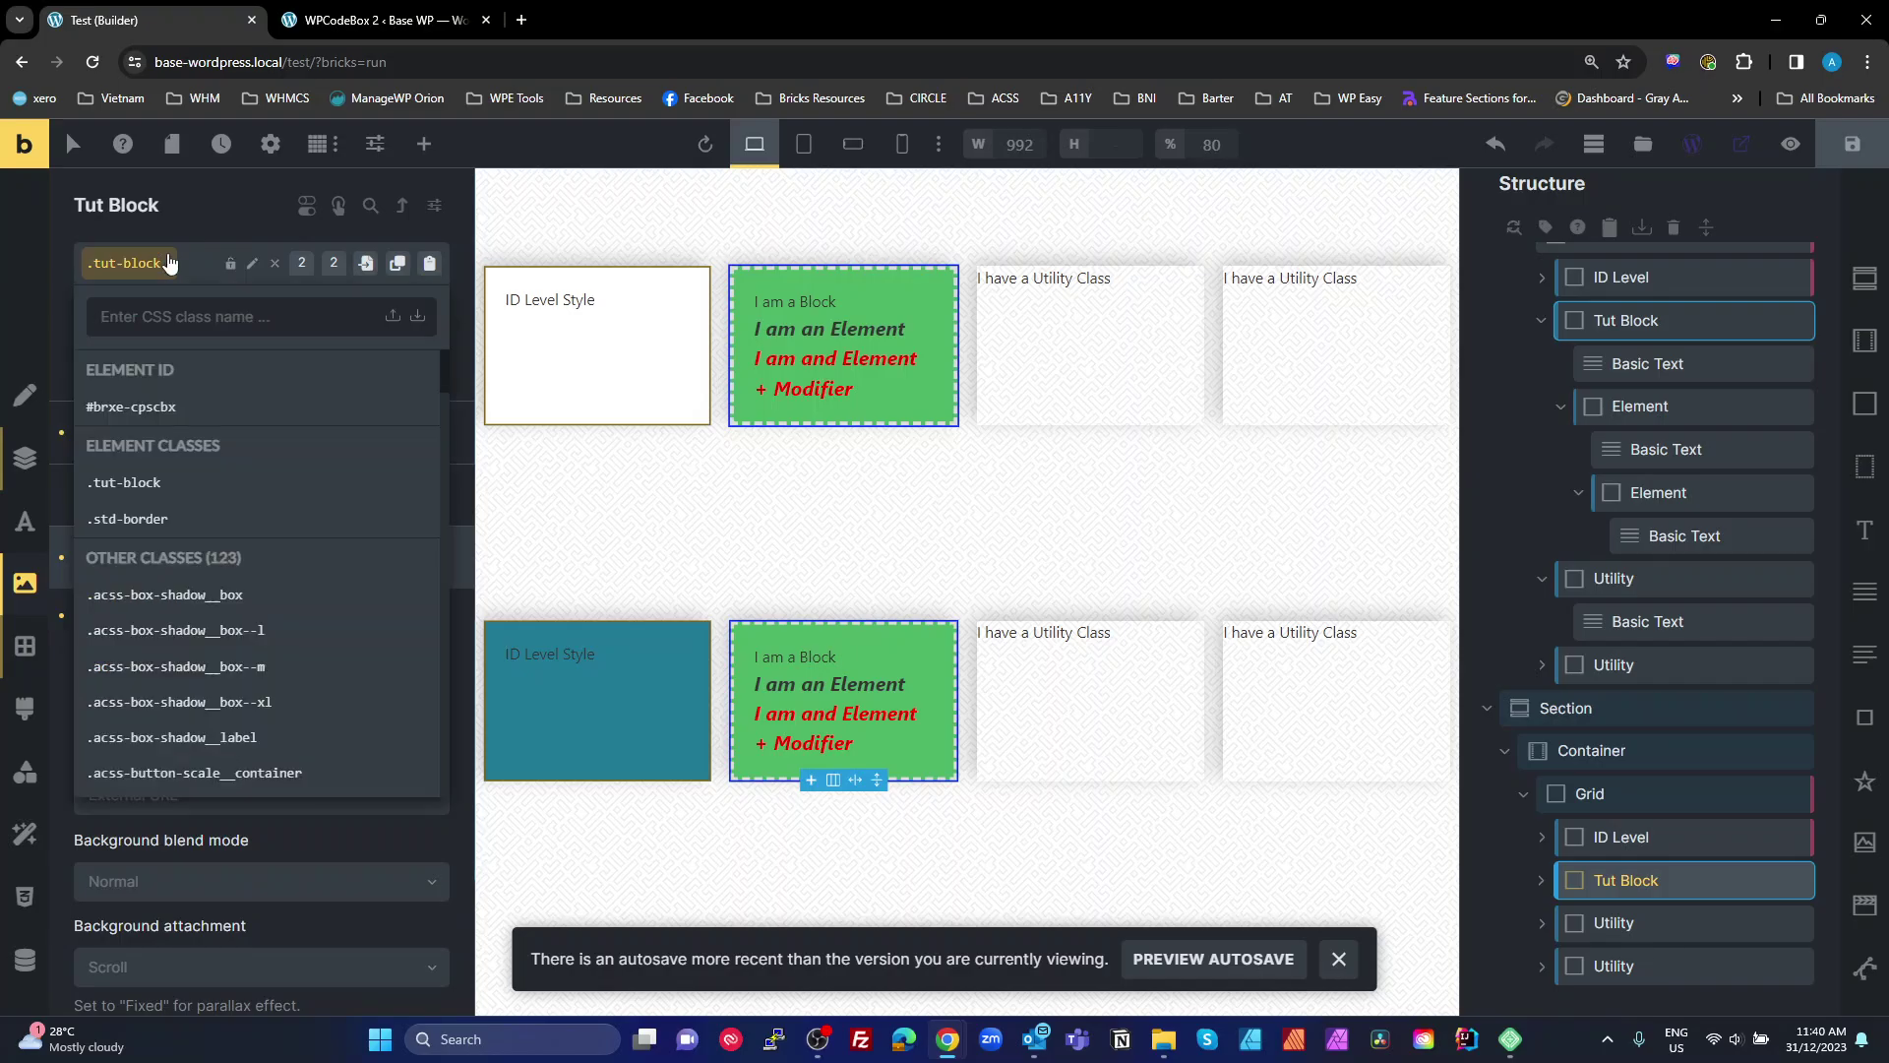
pyautogui.write('-block')
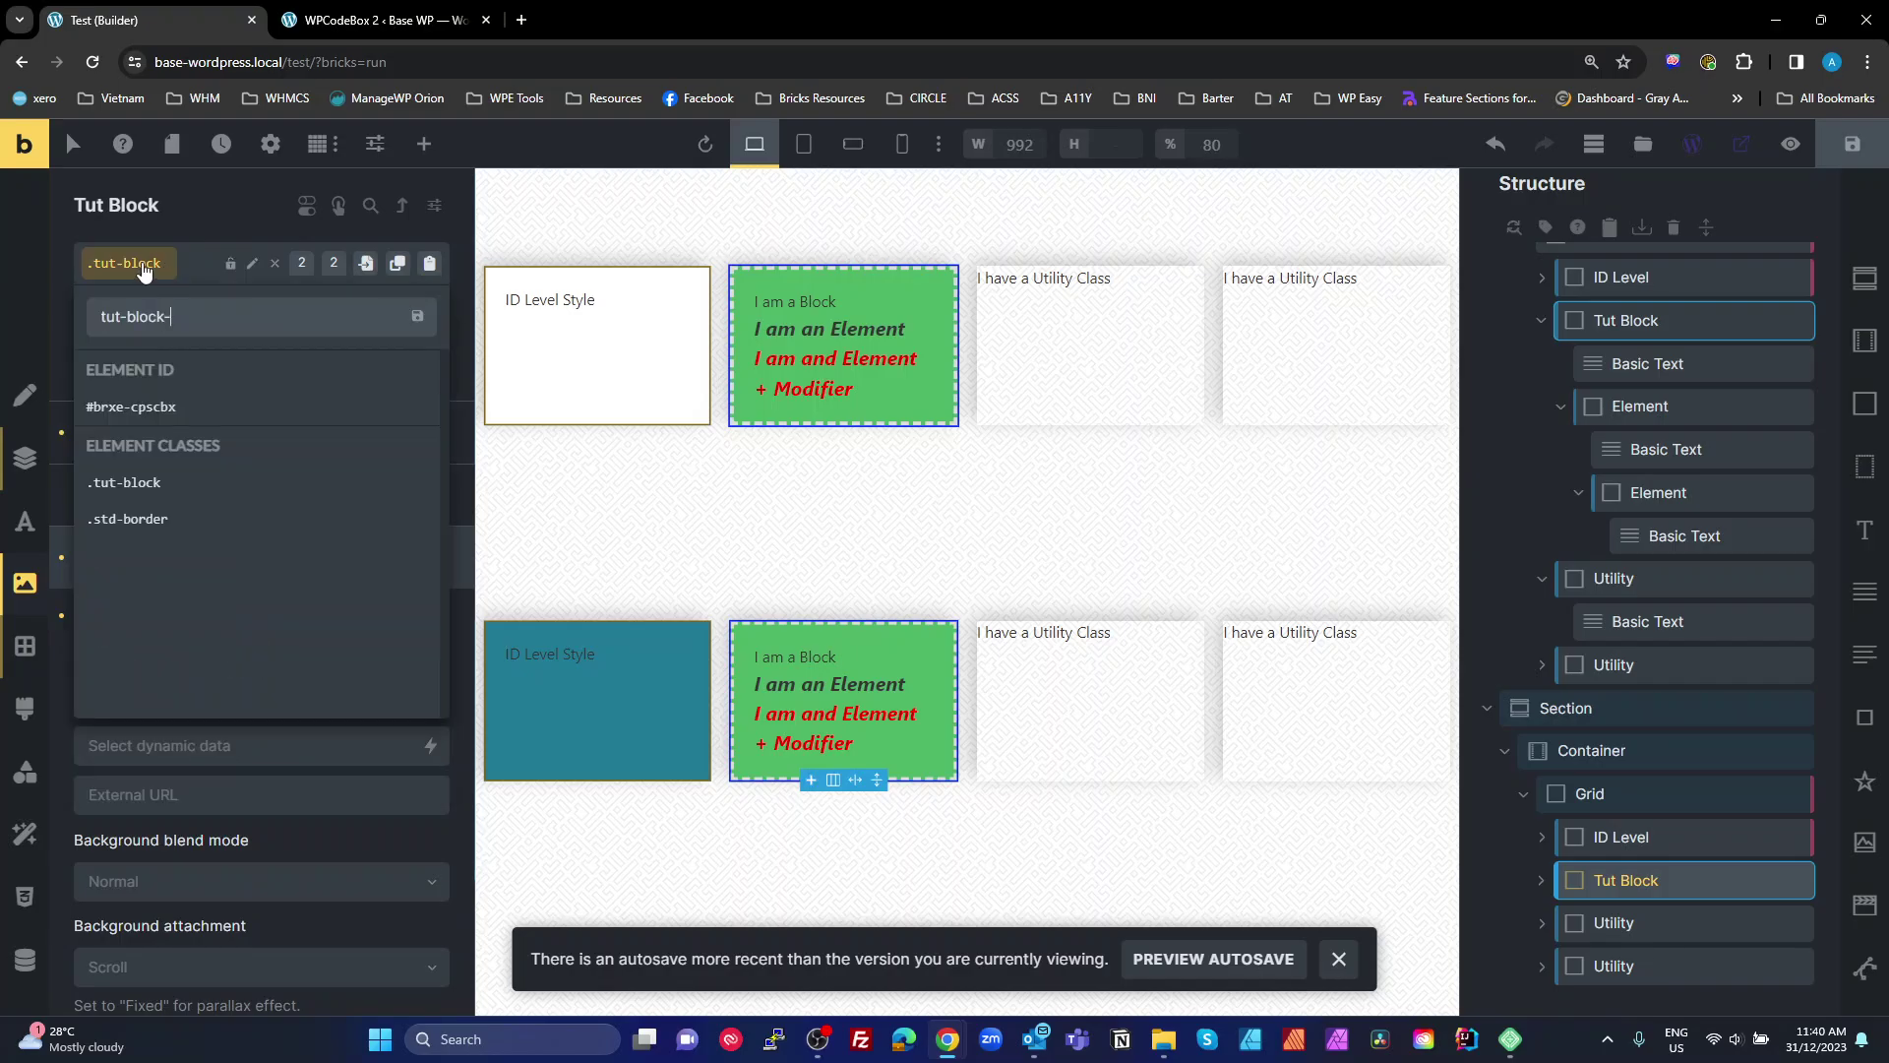
pyautogui.write('-compact')
pyautogui.press('Return')
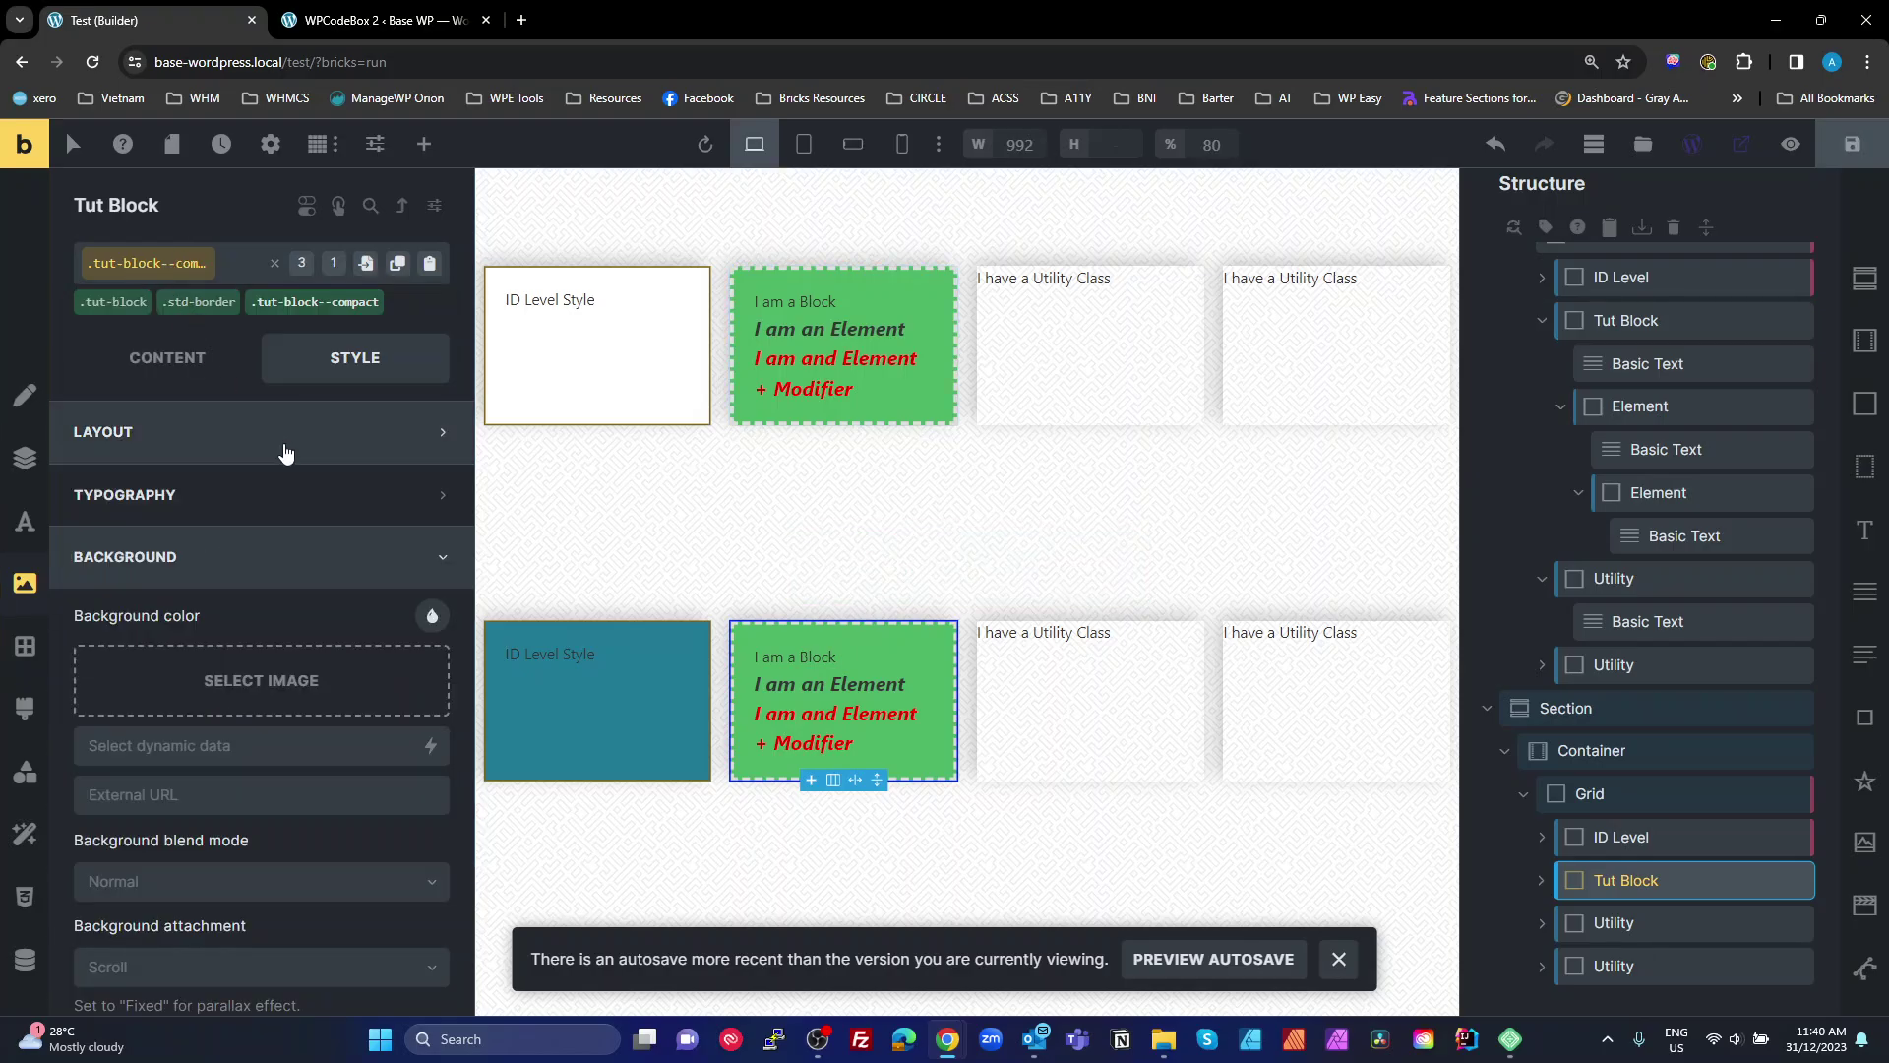
# Set linked padding of 5 on all sides for the .tut-block--compact class.
pyautogui.click(27, 463)
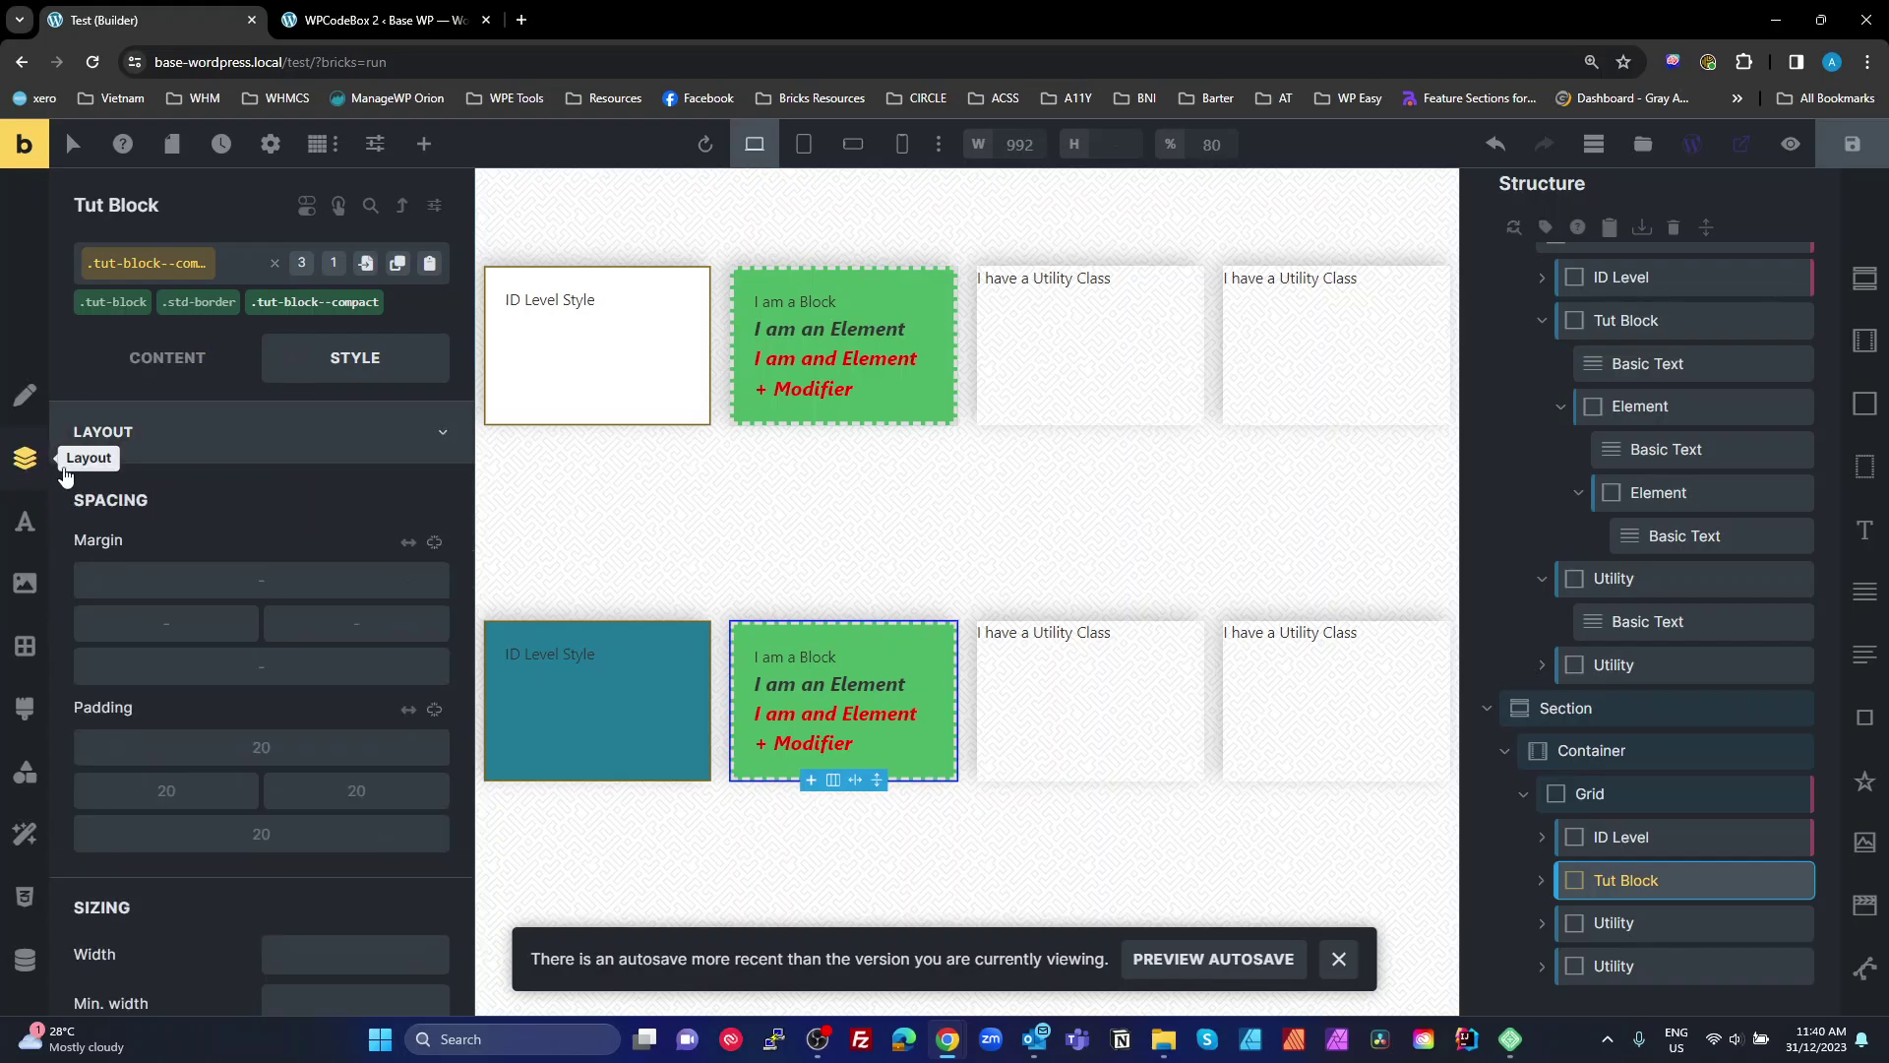
pyautogui.click(434, 708)
pyautogui.click(332, 740)
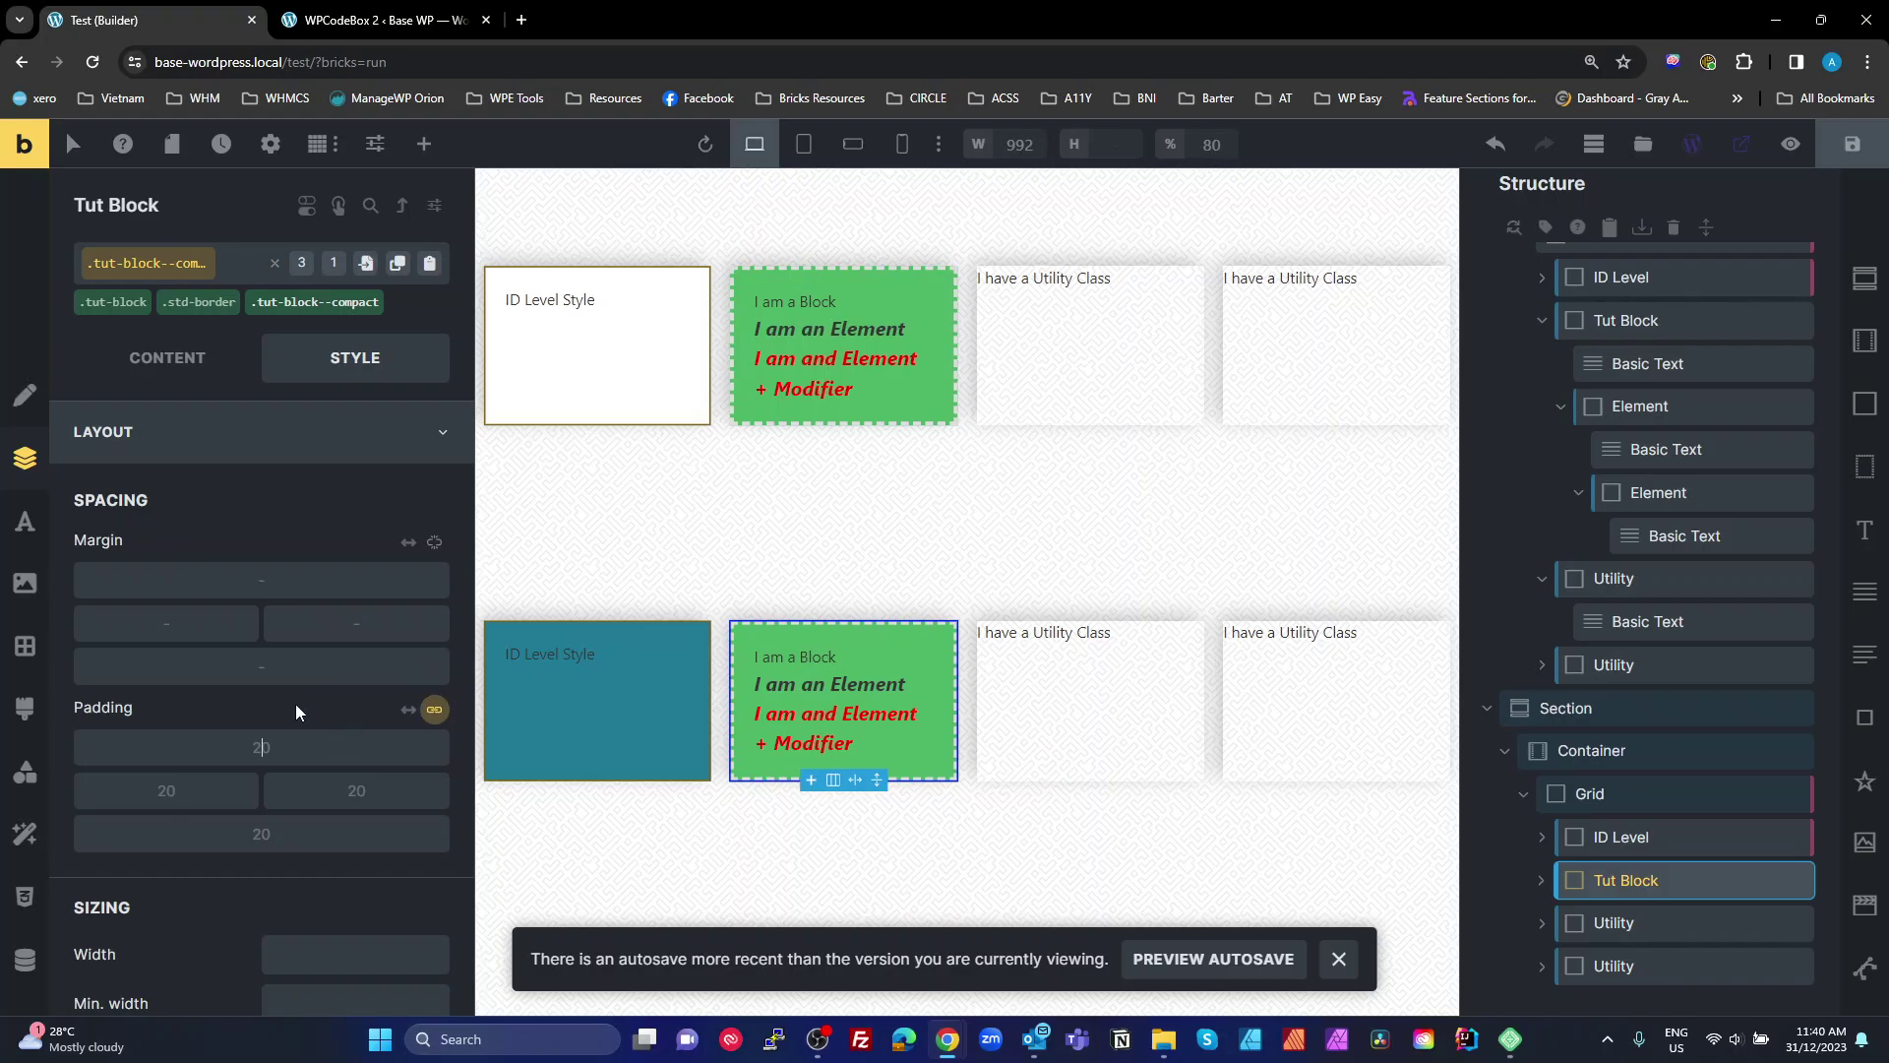
pyautogui.write('5')
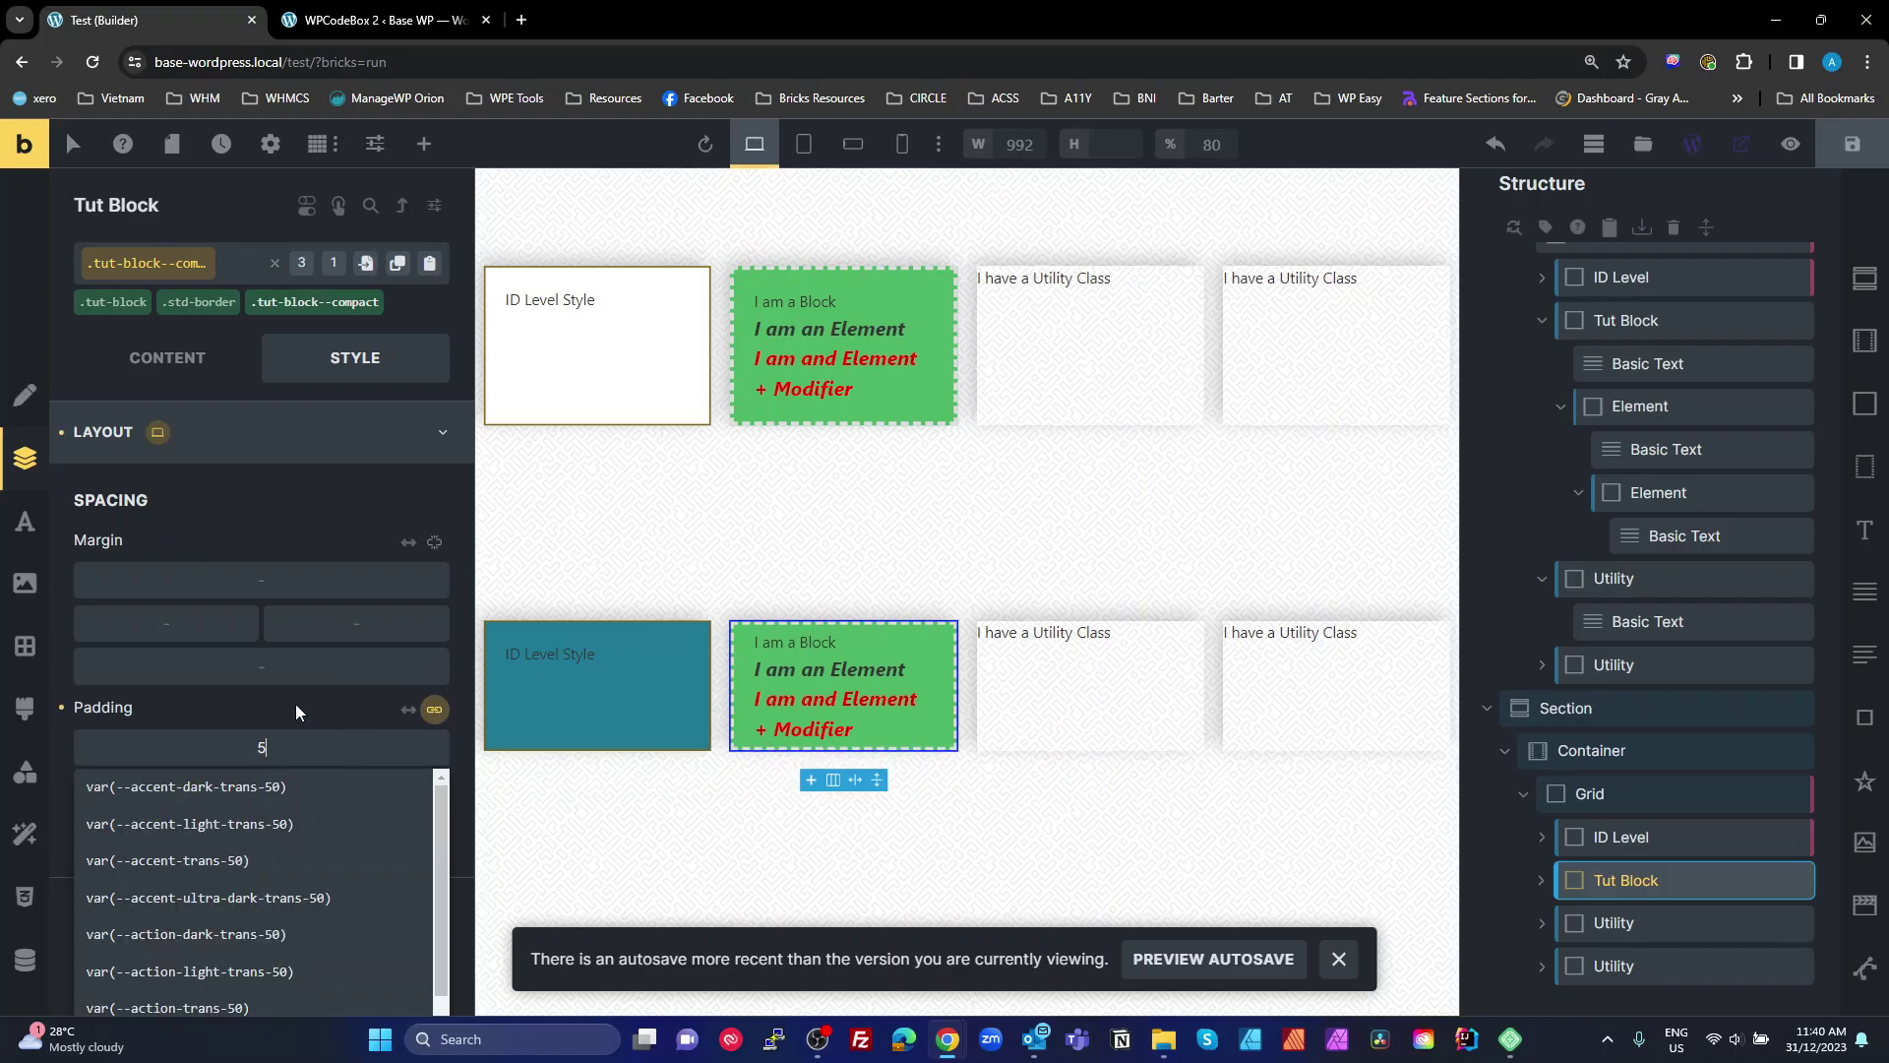
pyautogui.click(434, 709)
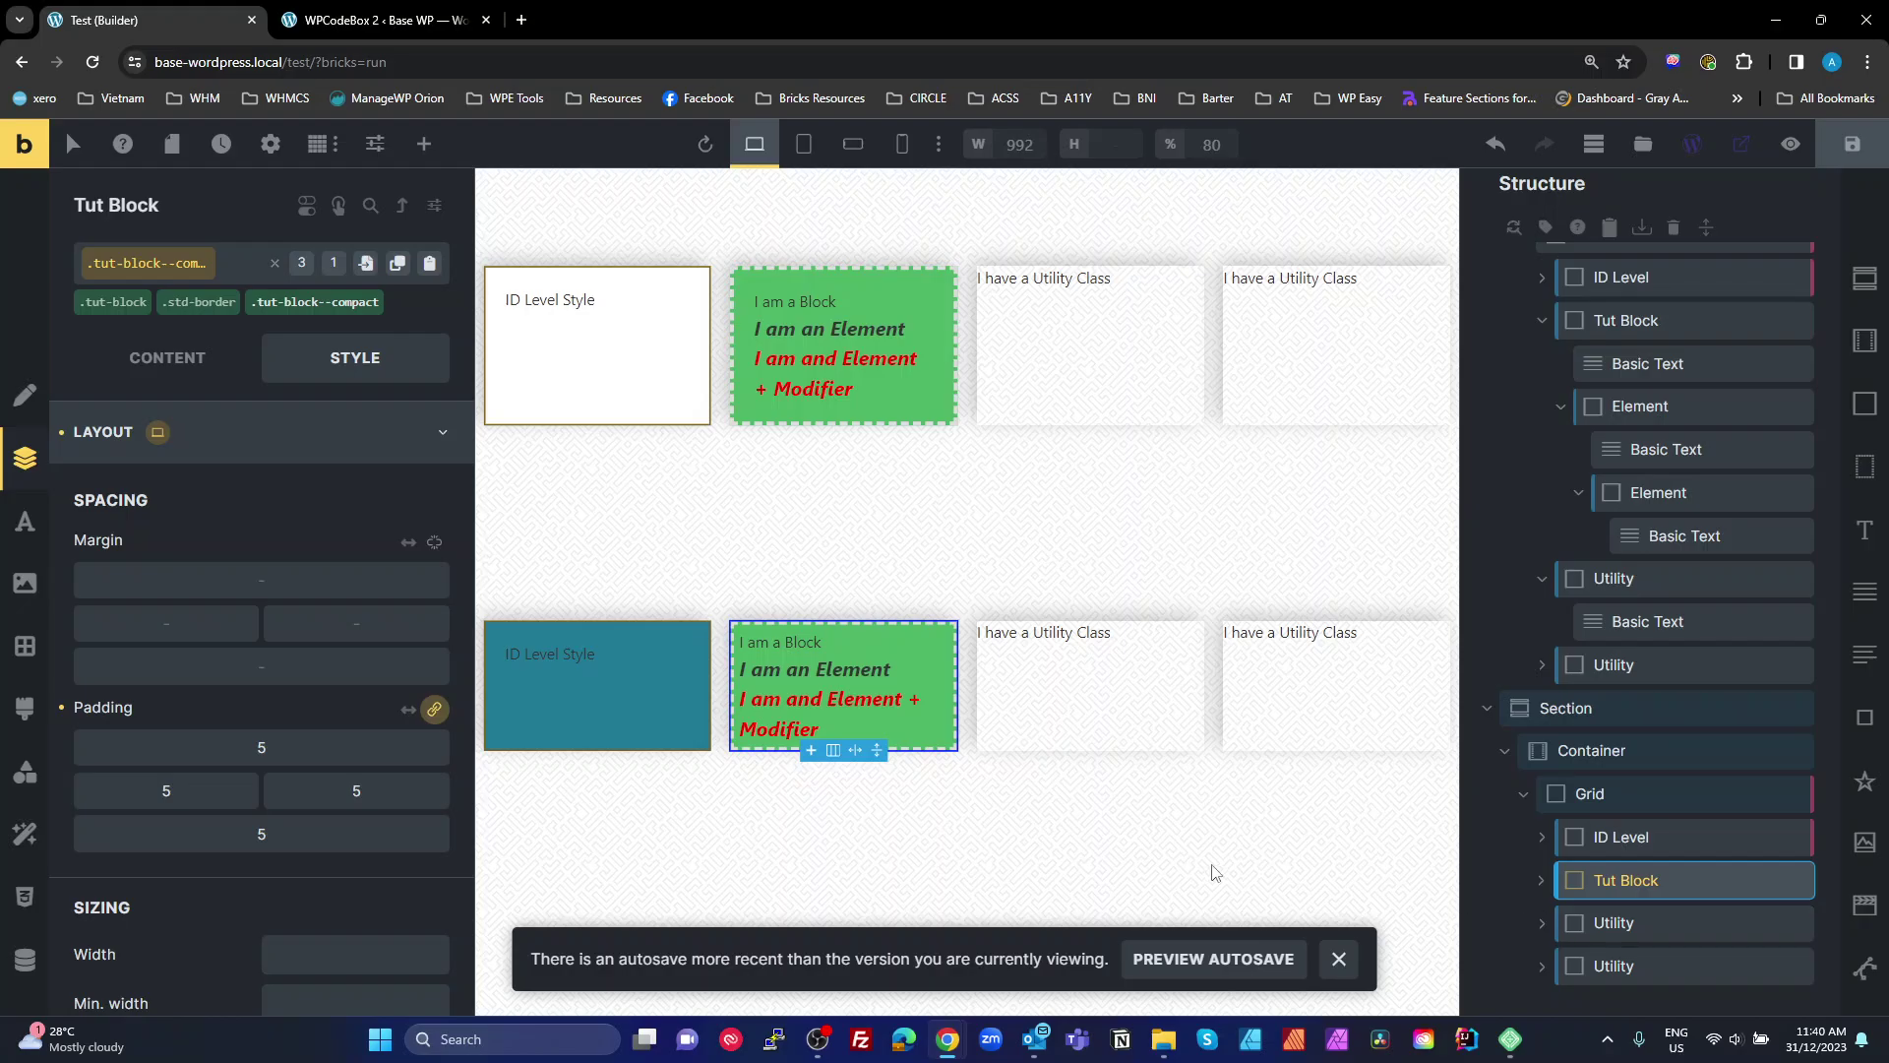
# Add the existing .tut-block--compact class to the Tut Block in the original section.
pyautogui.click(950, 279)
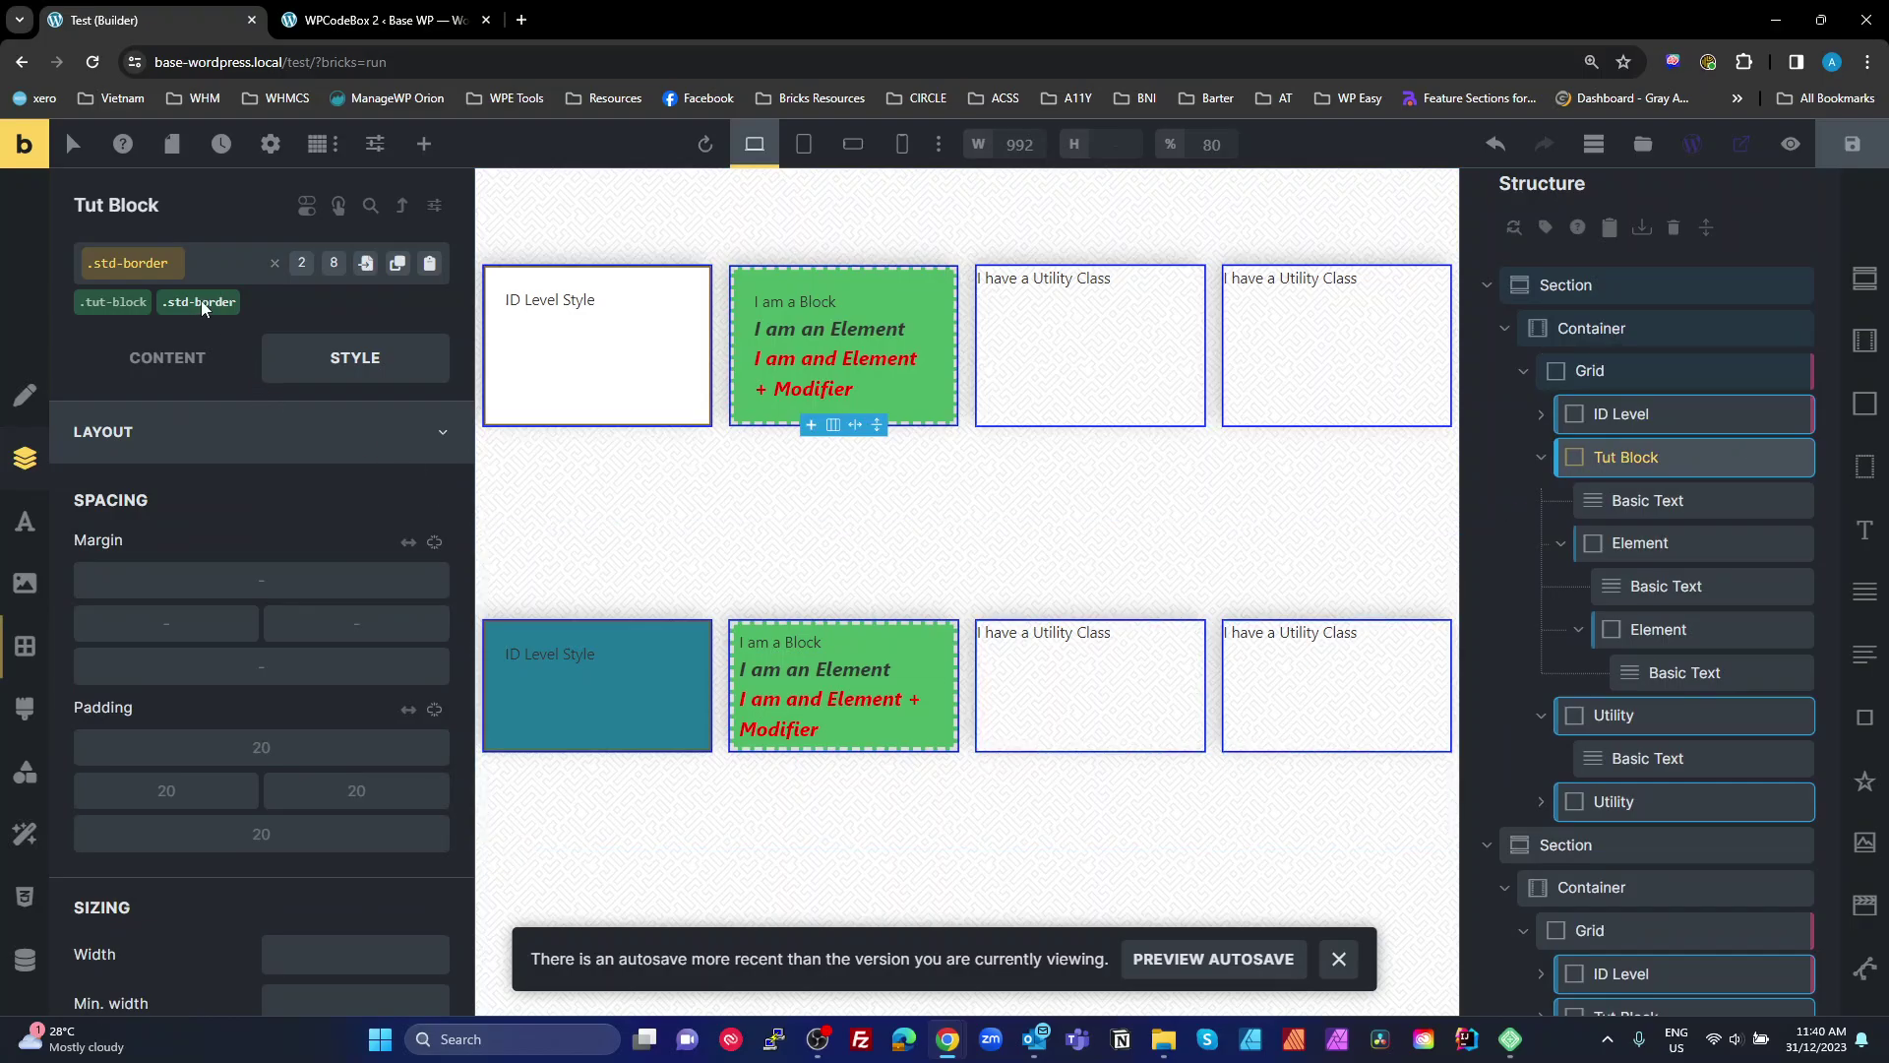
pyautogui.click(203, 263)
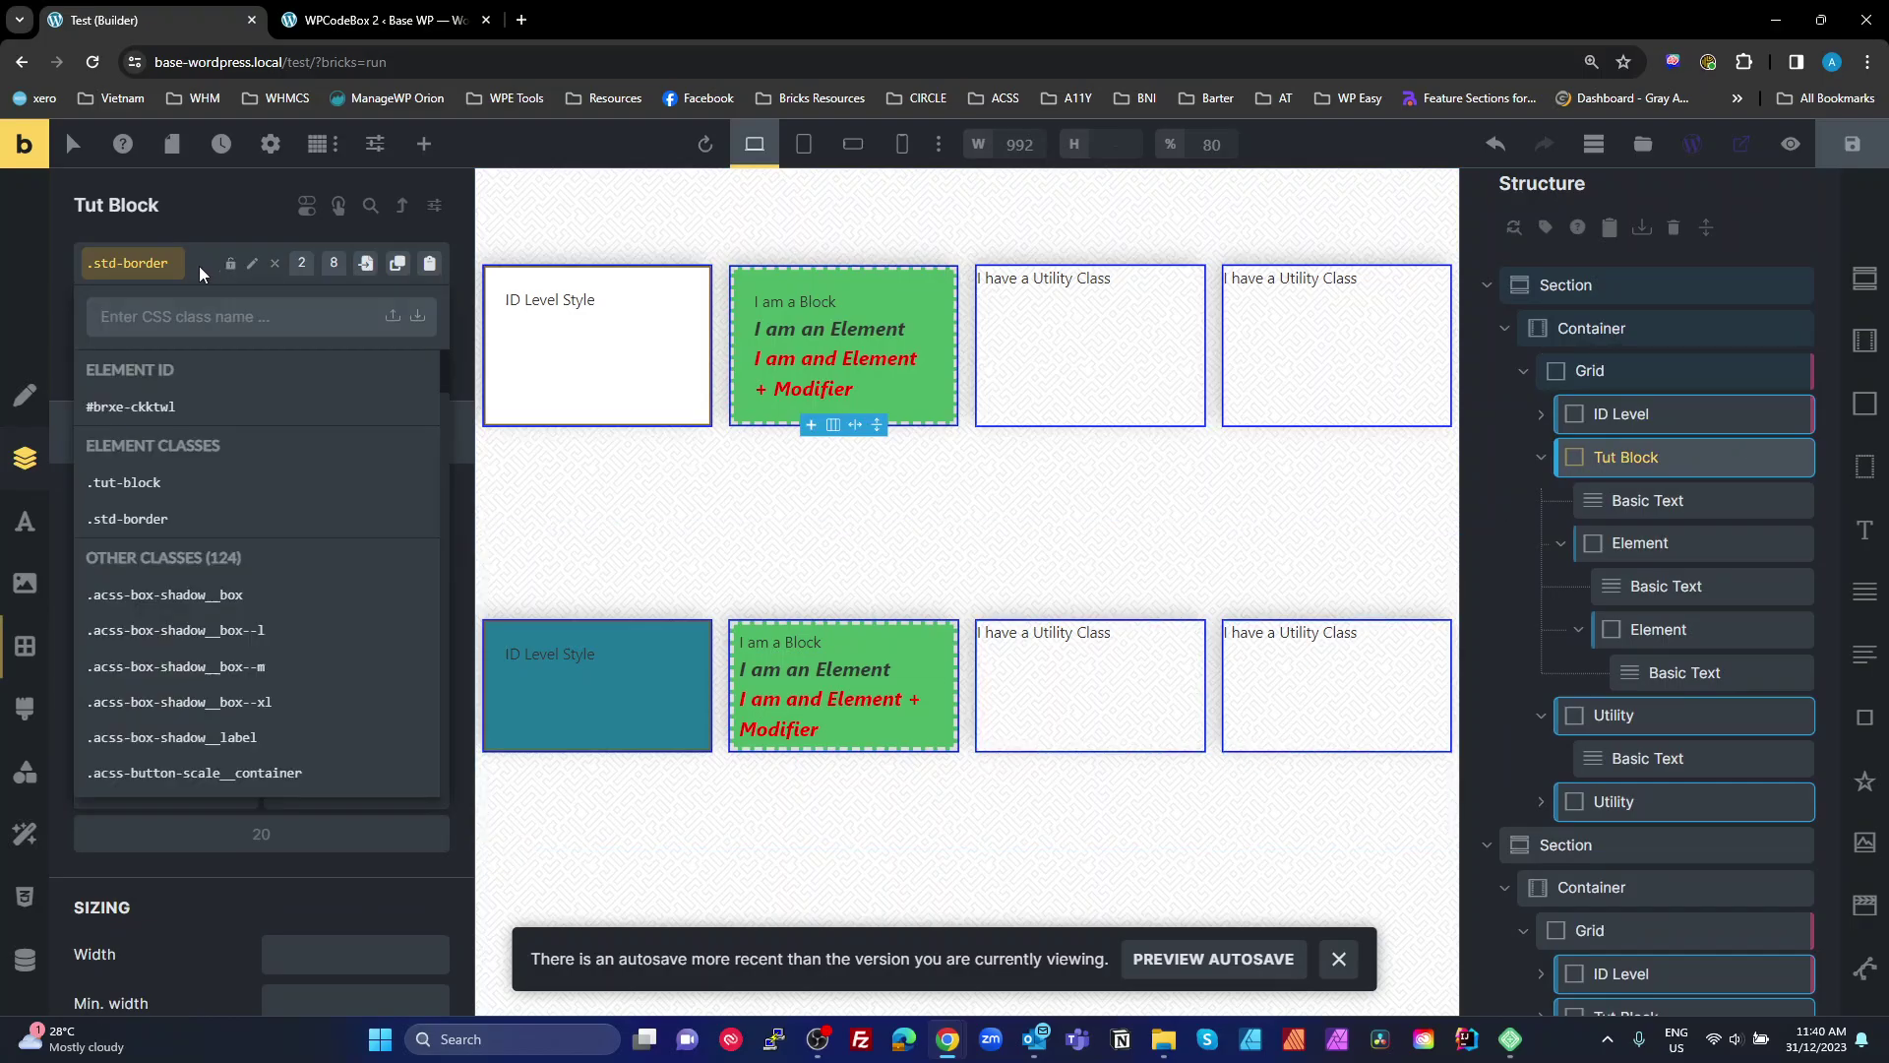
pyautogui.write('compact')
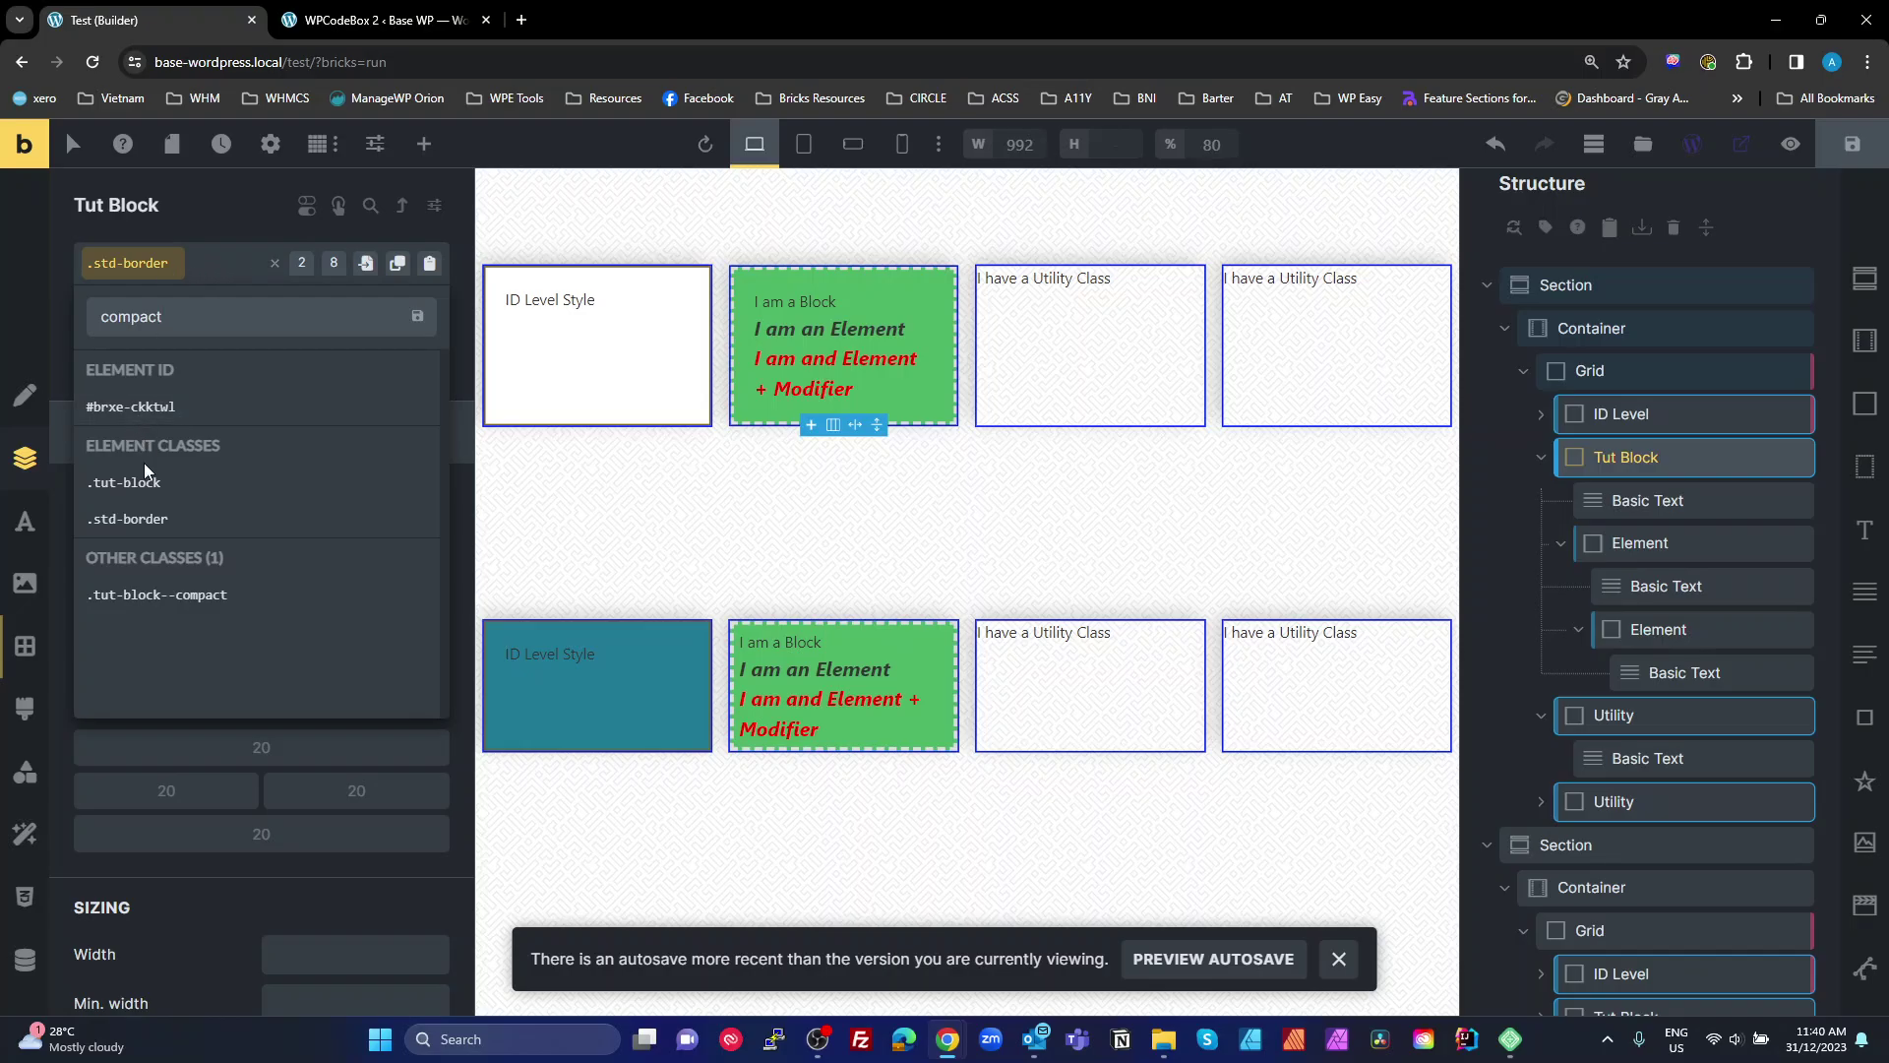
pyautogui.click(203, 606)
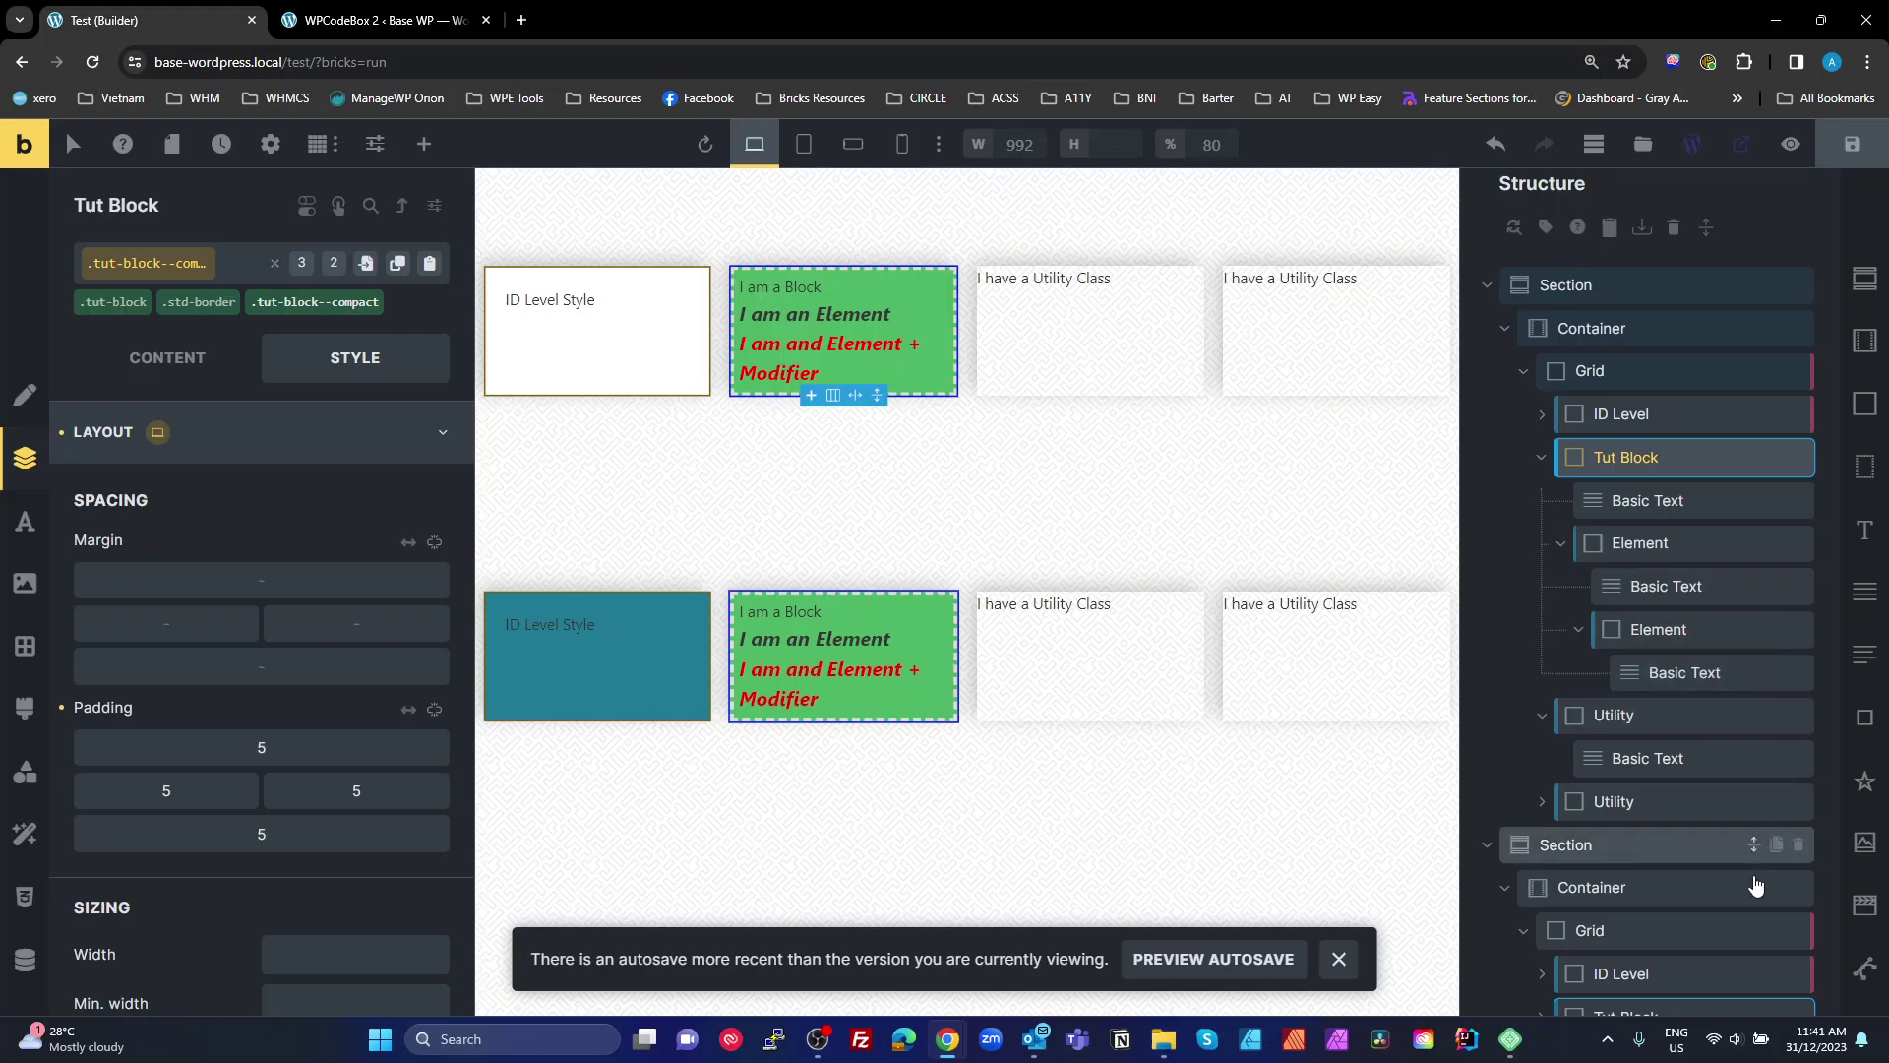
# Set the .std-border class's box shadow blur to 10.
pyautogui.click(203, 305)
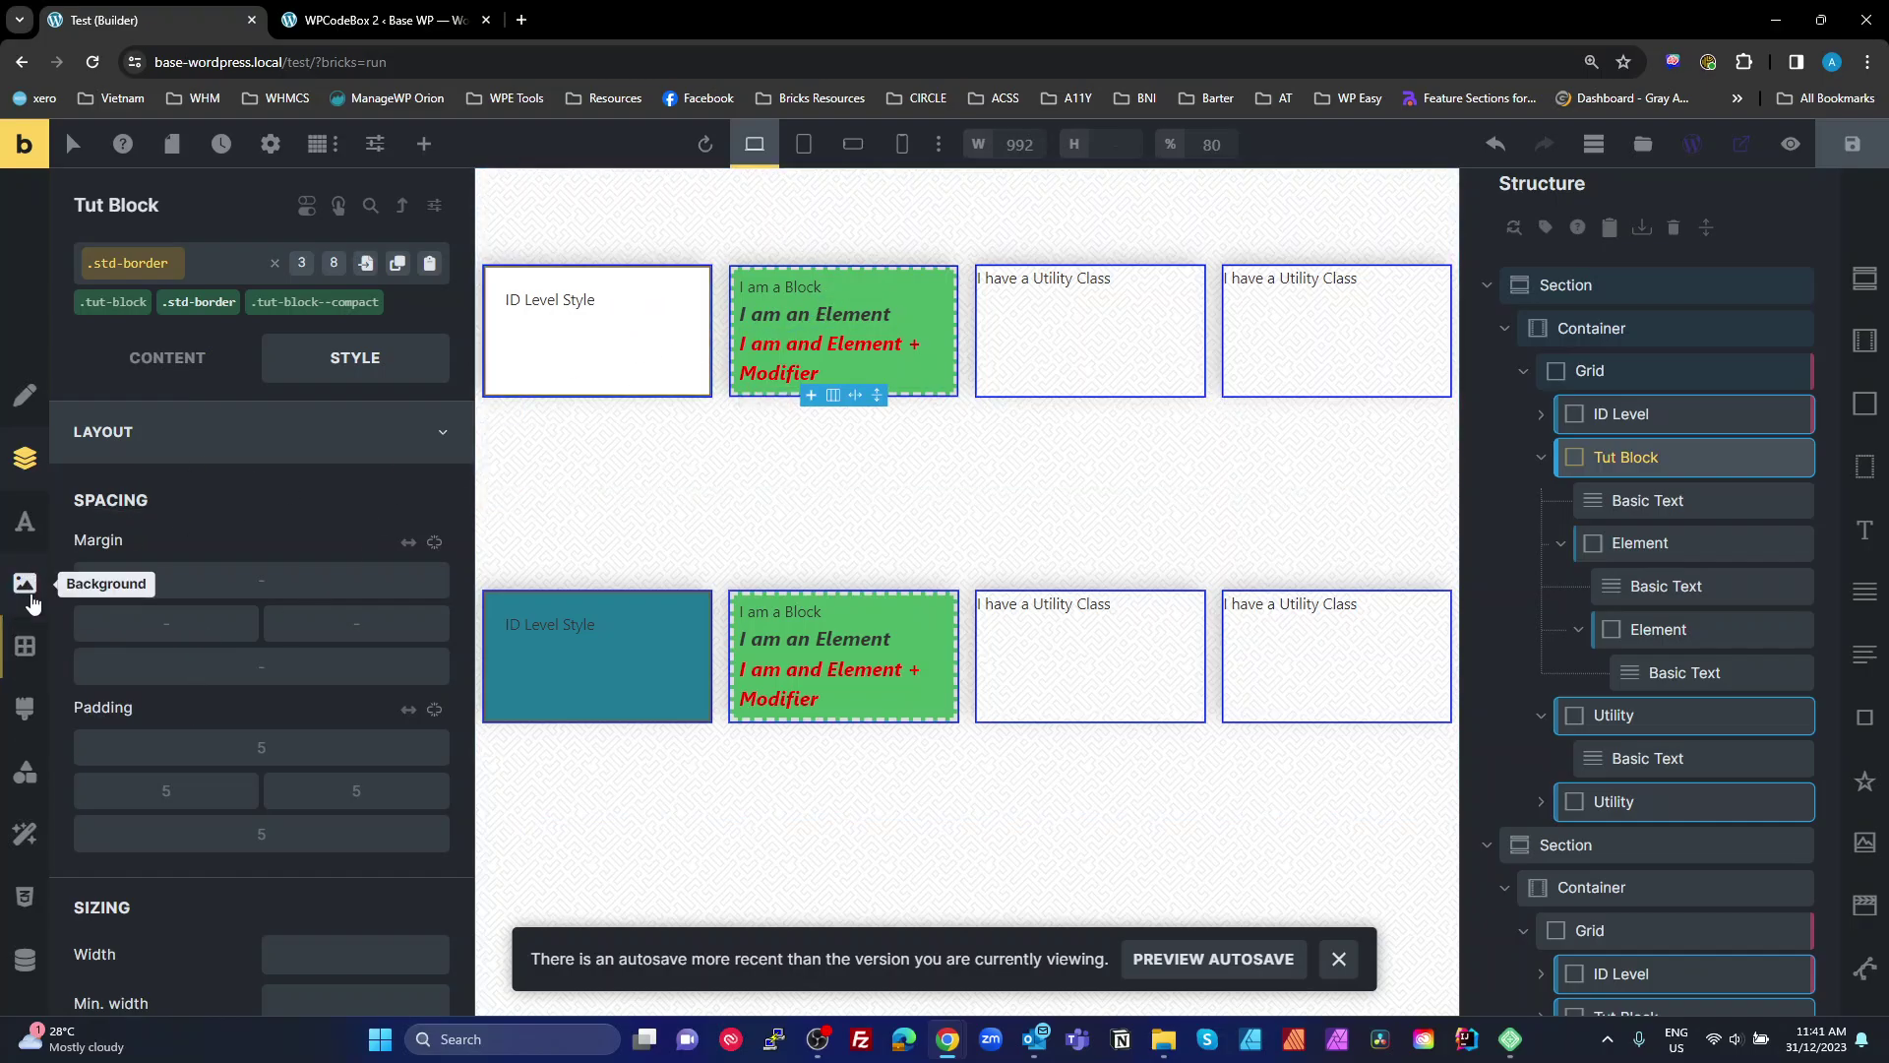
pyautogui.click(24, 646)
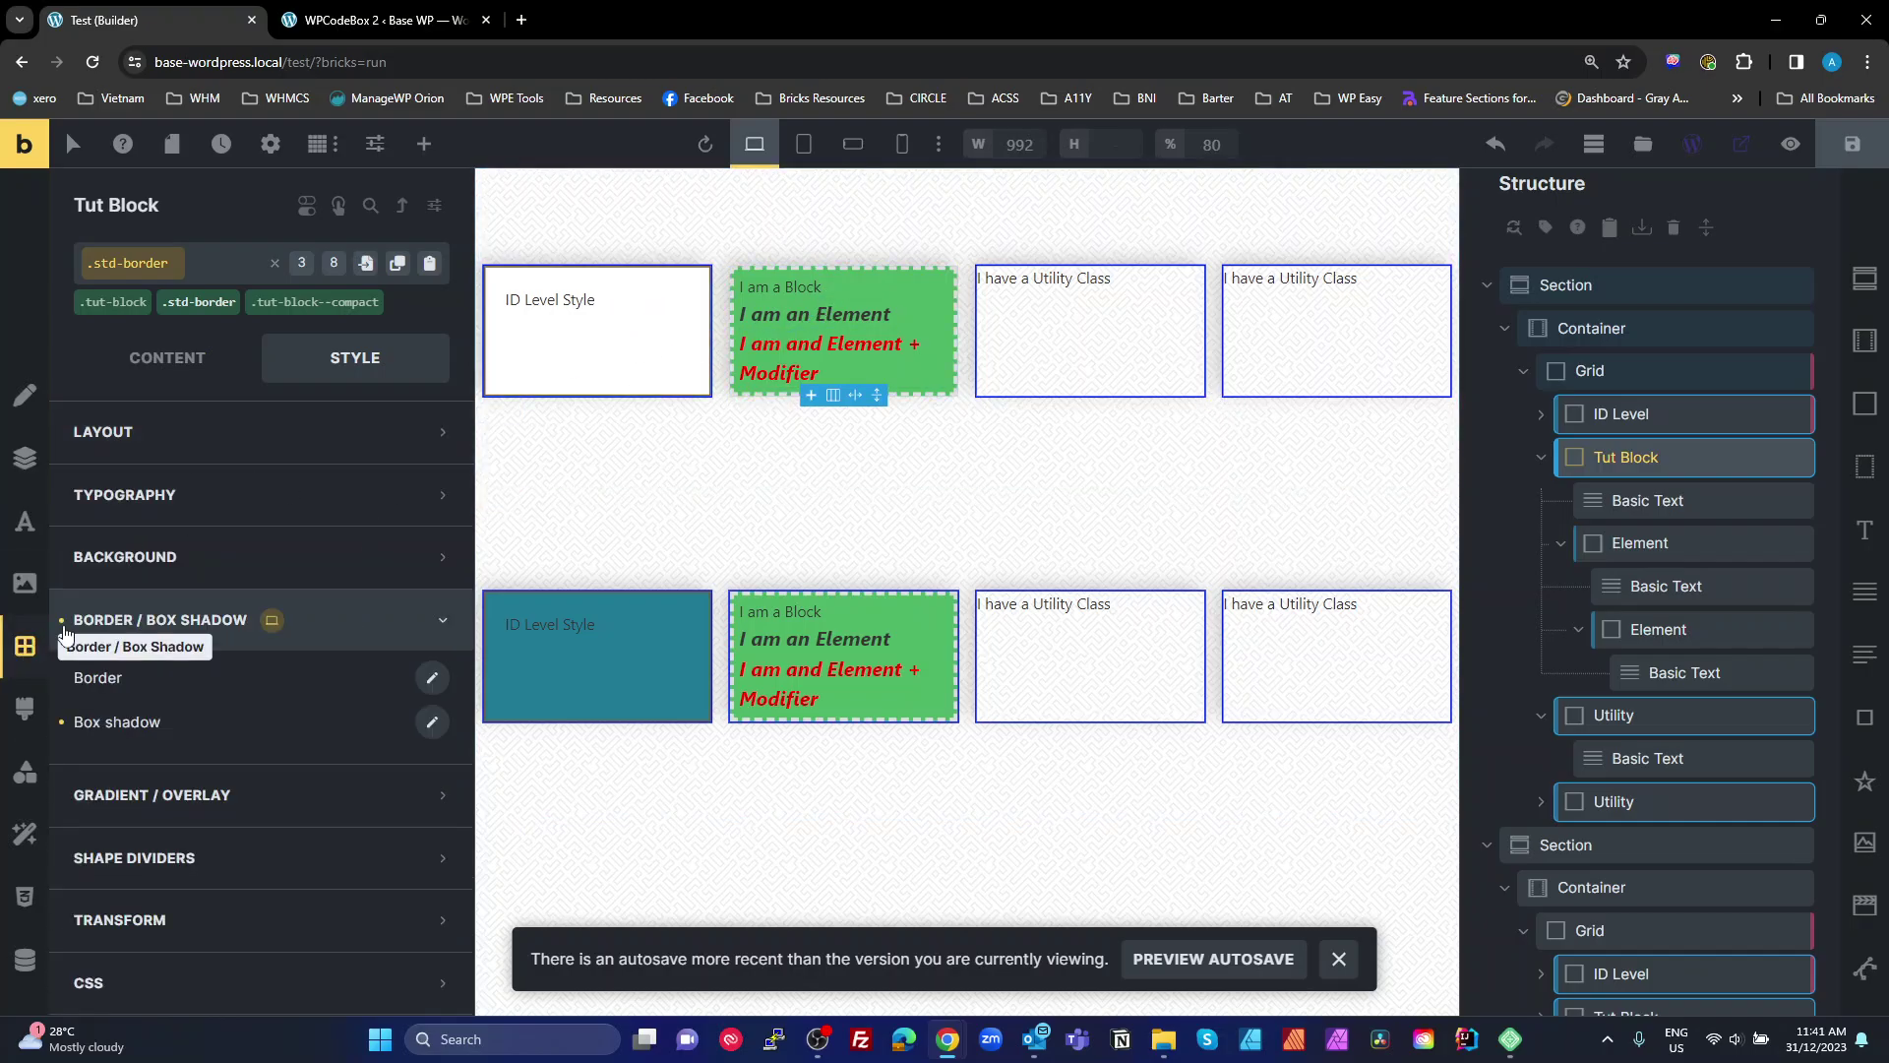
pyautogui.click(431, 723)
pyautogui.doubleClick(298, 852)
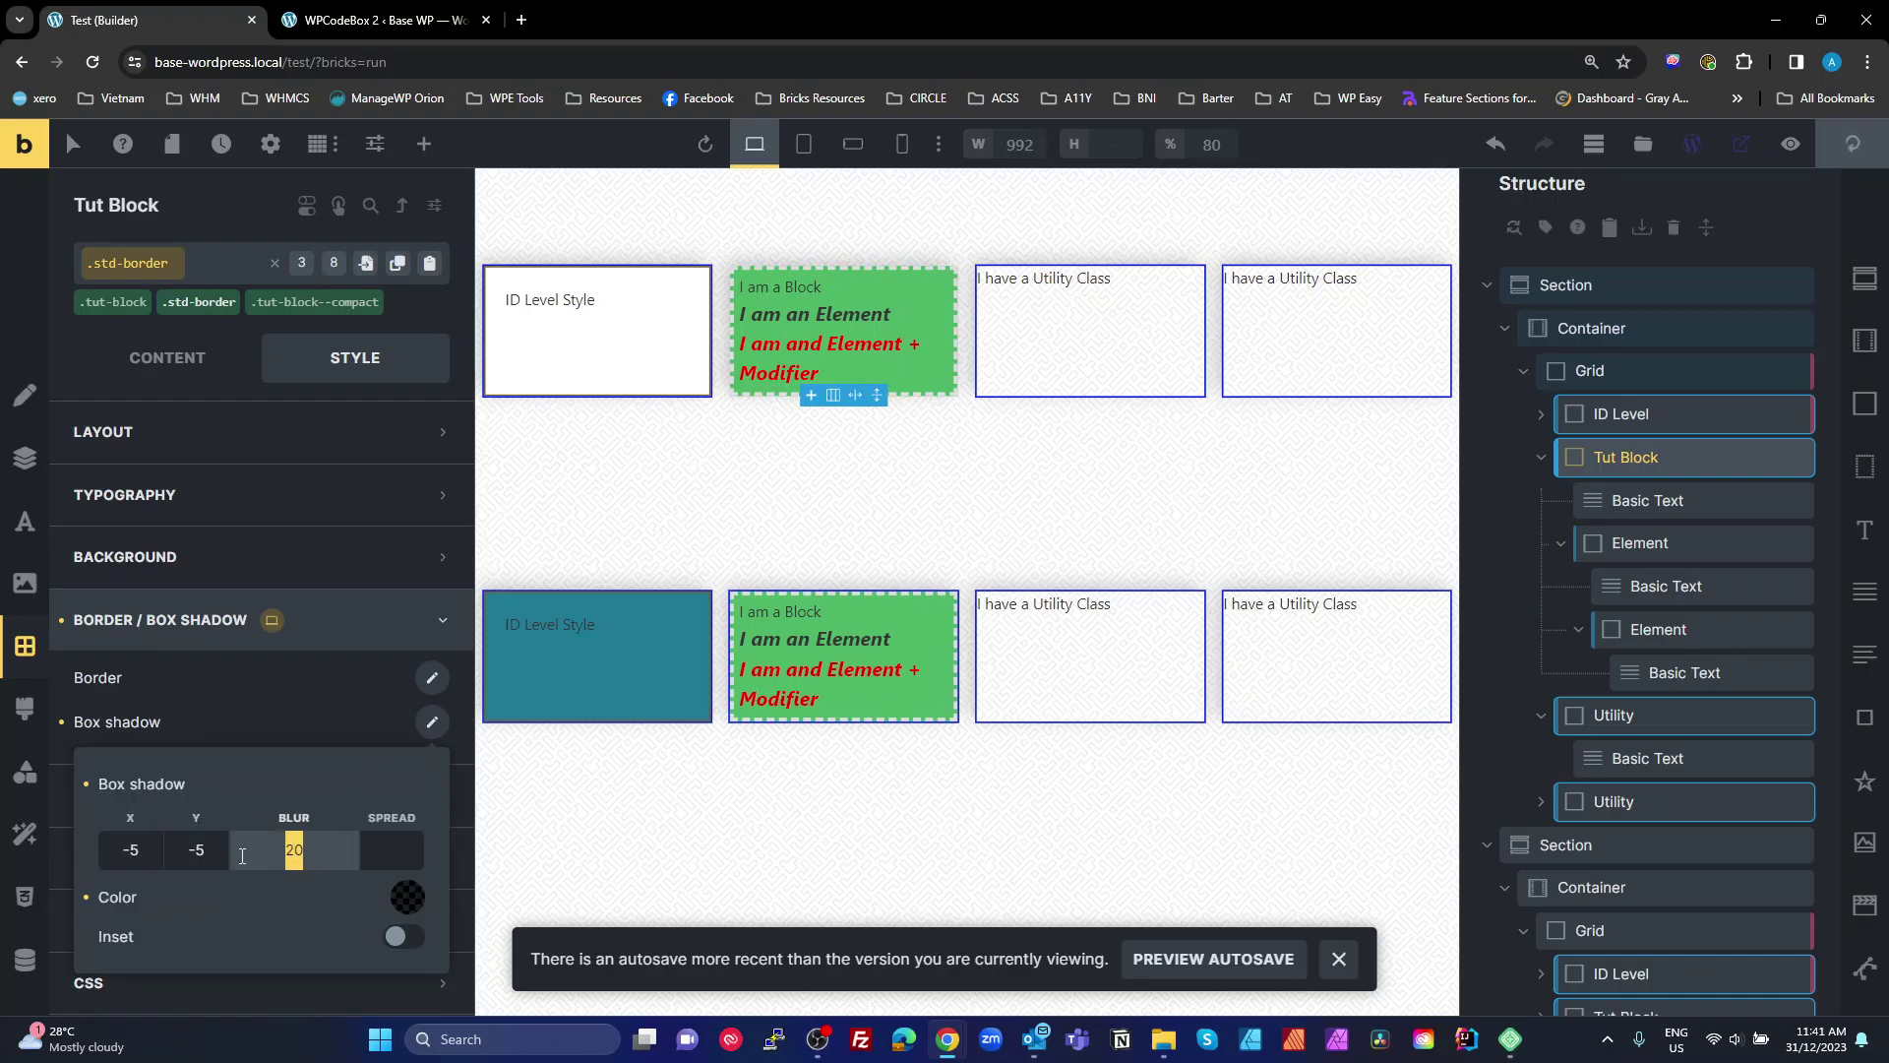
pyautogui.write('10')
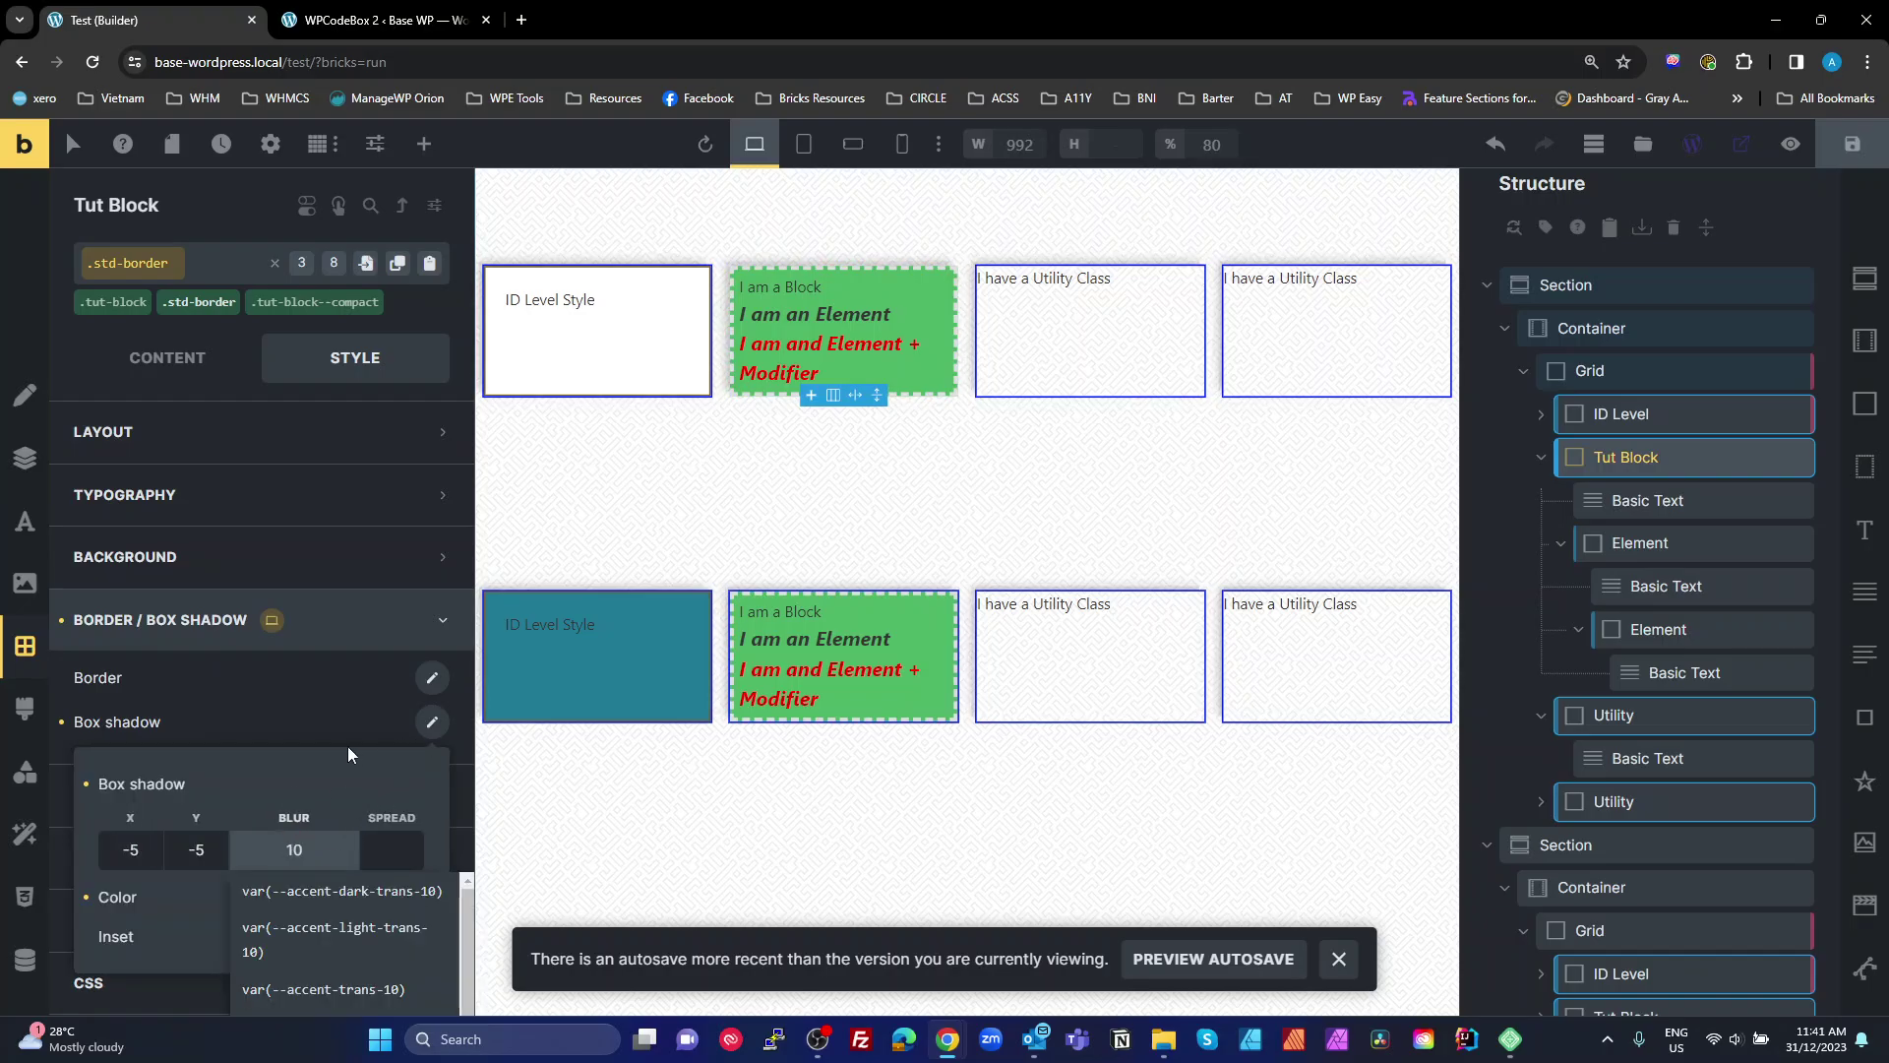
pyautogui.click(331, 783)
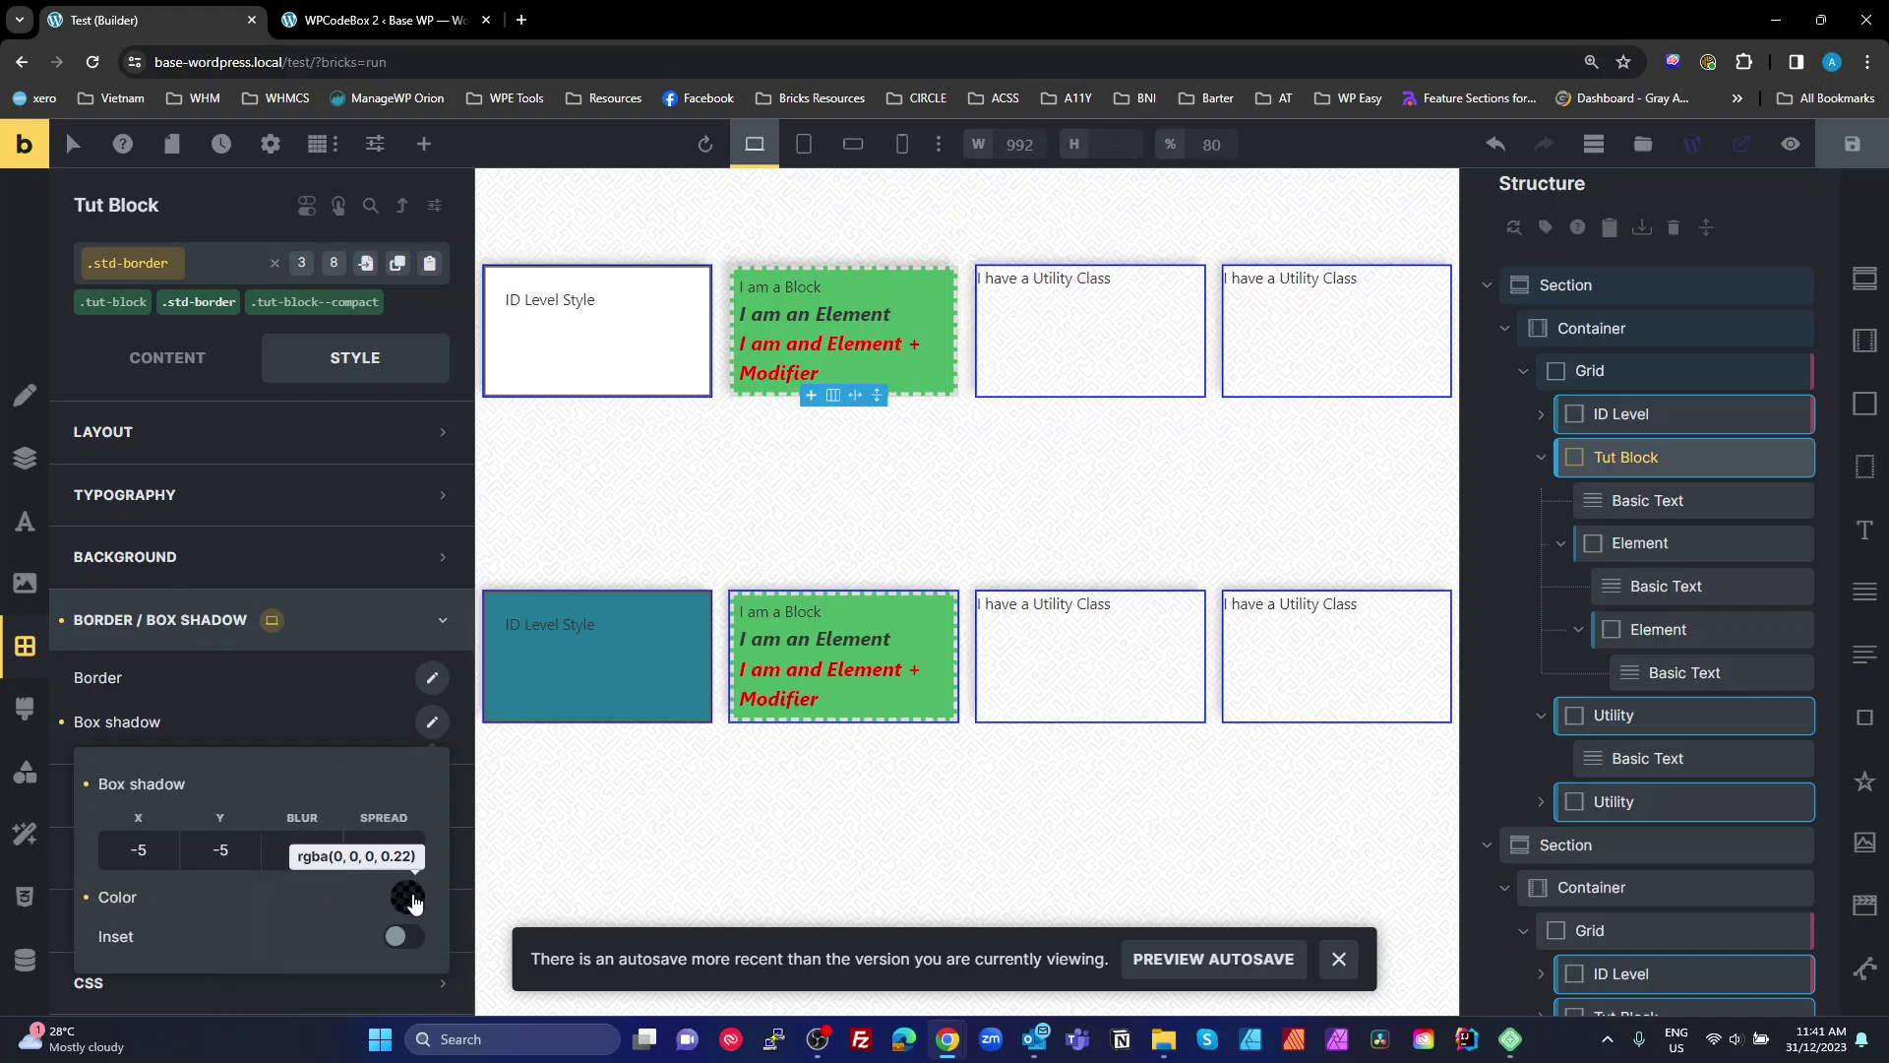
# Raise the opacity of the .std-border class's box shadow color to about 0.58, and deselect the block.
pyautogui.click(407, 897)
pyautogui.scroll(-5, 285, 847)
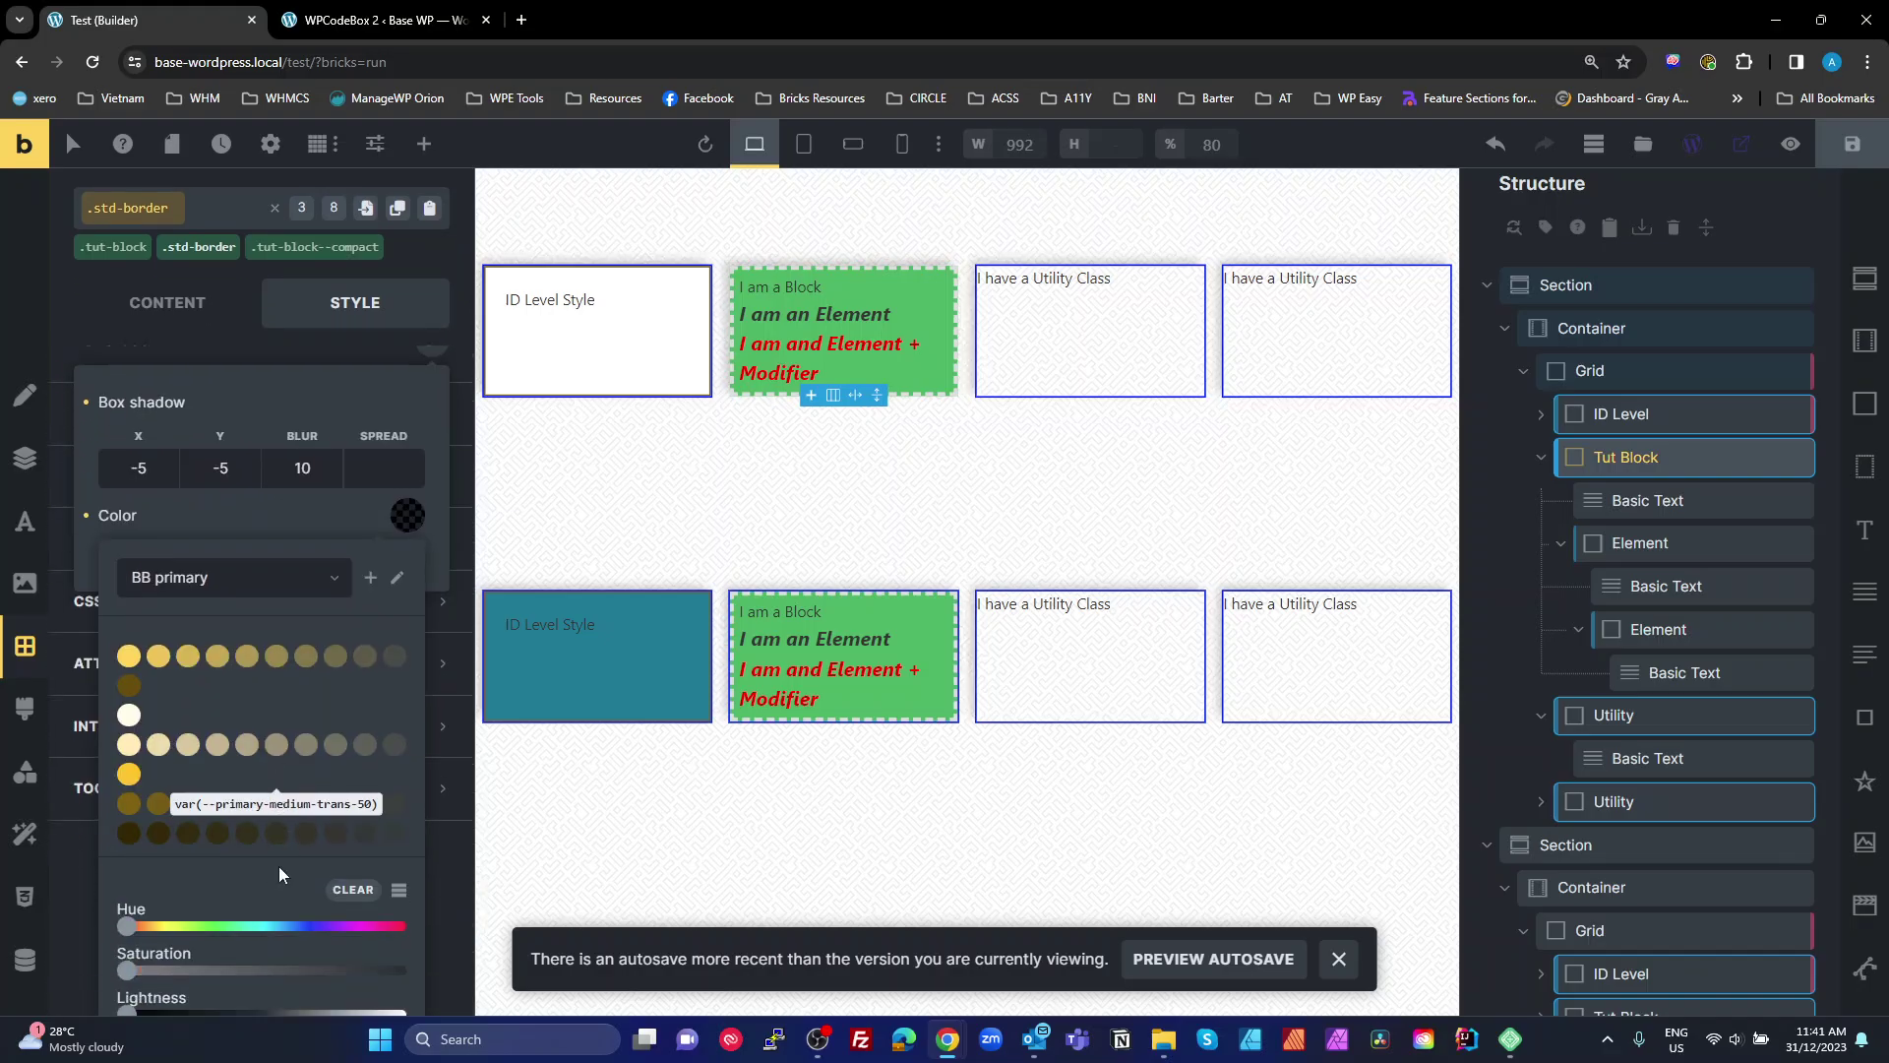
pyautogui.moveTo(194, 958); pyautogui.dragTo(285, 952)
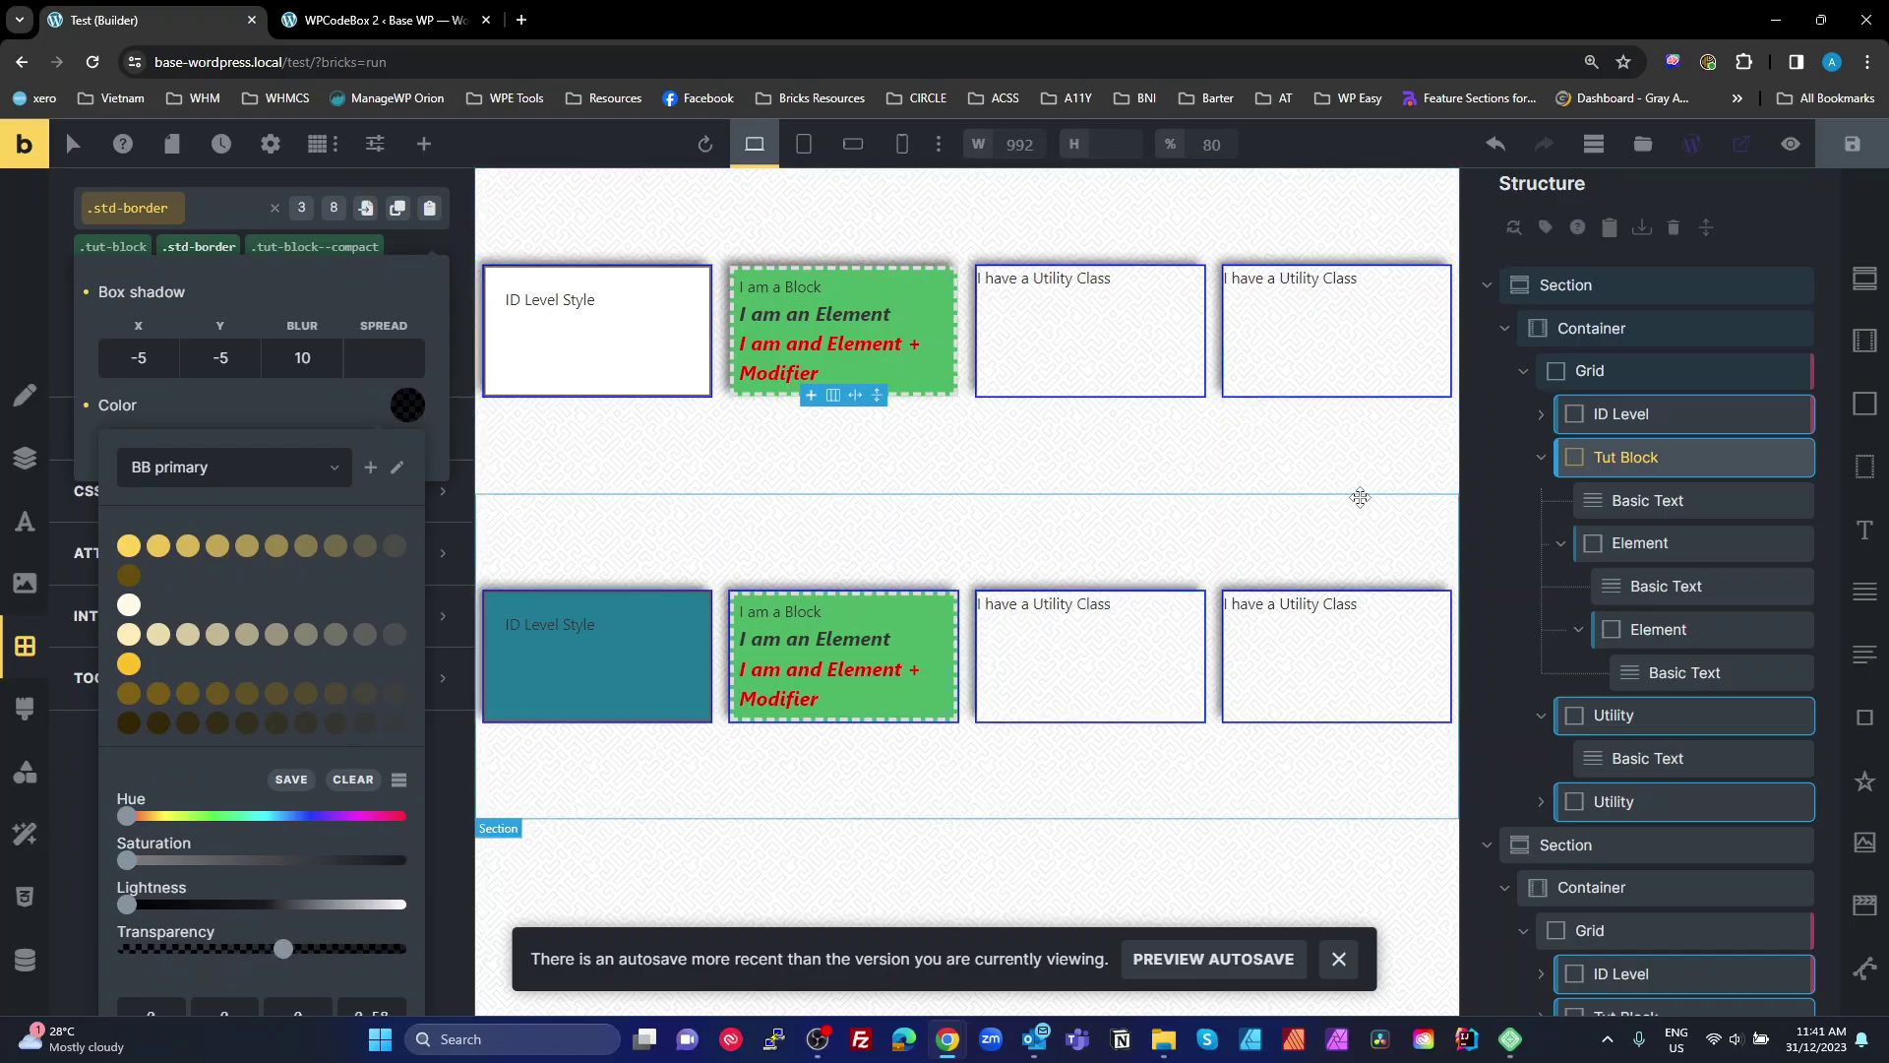
pyautogui.click(1149, 889)
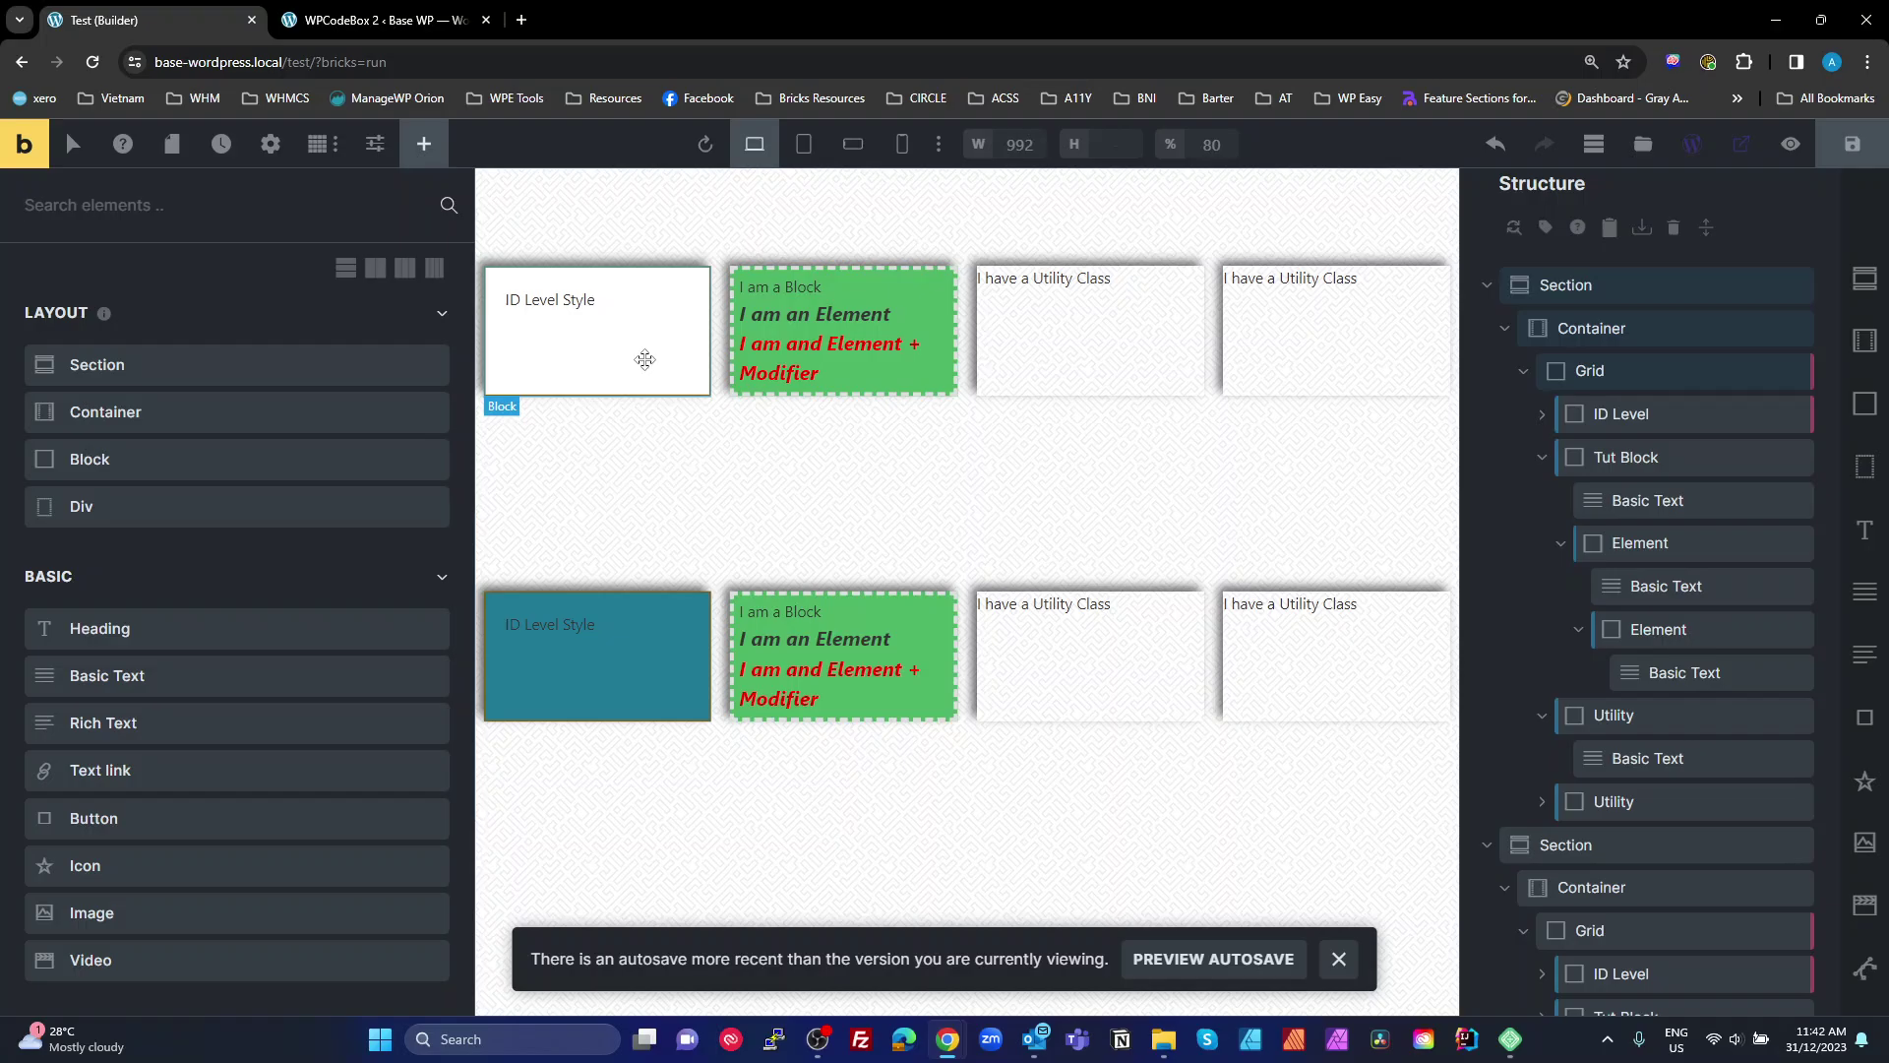
# Open the component class manager for the original section and examine the .tut-block class's generated CSS and the elements using it.
pyautogui.rightClick(1557, 283)
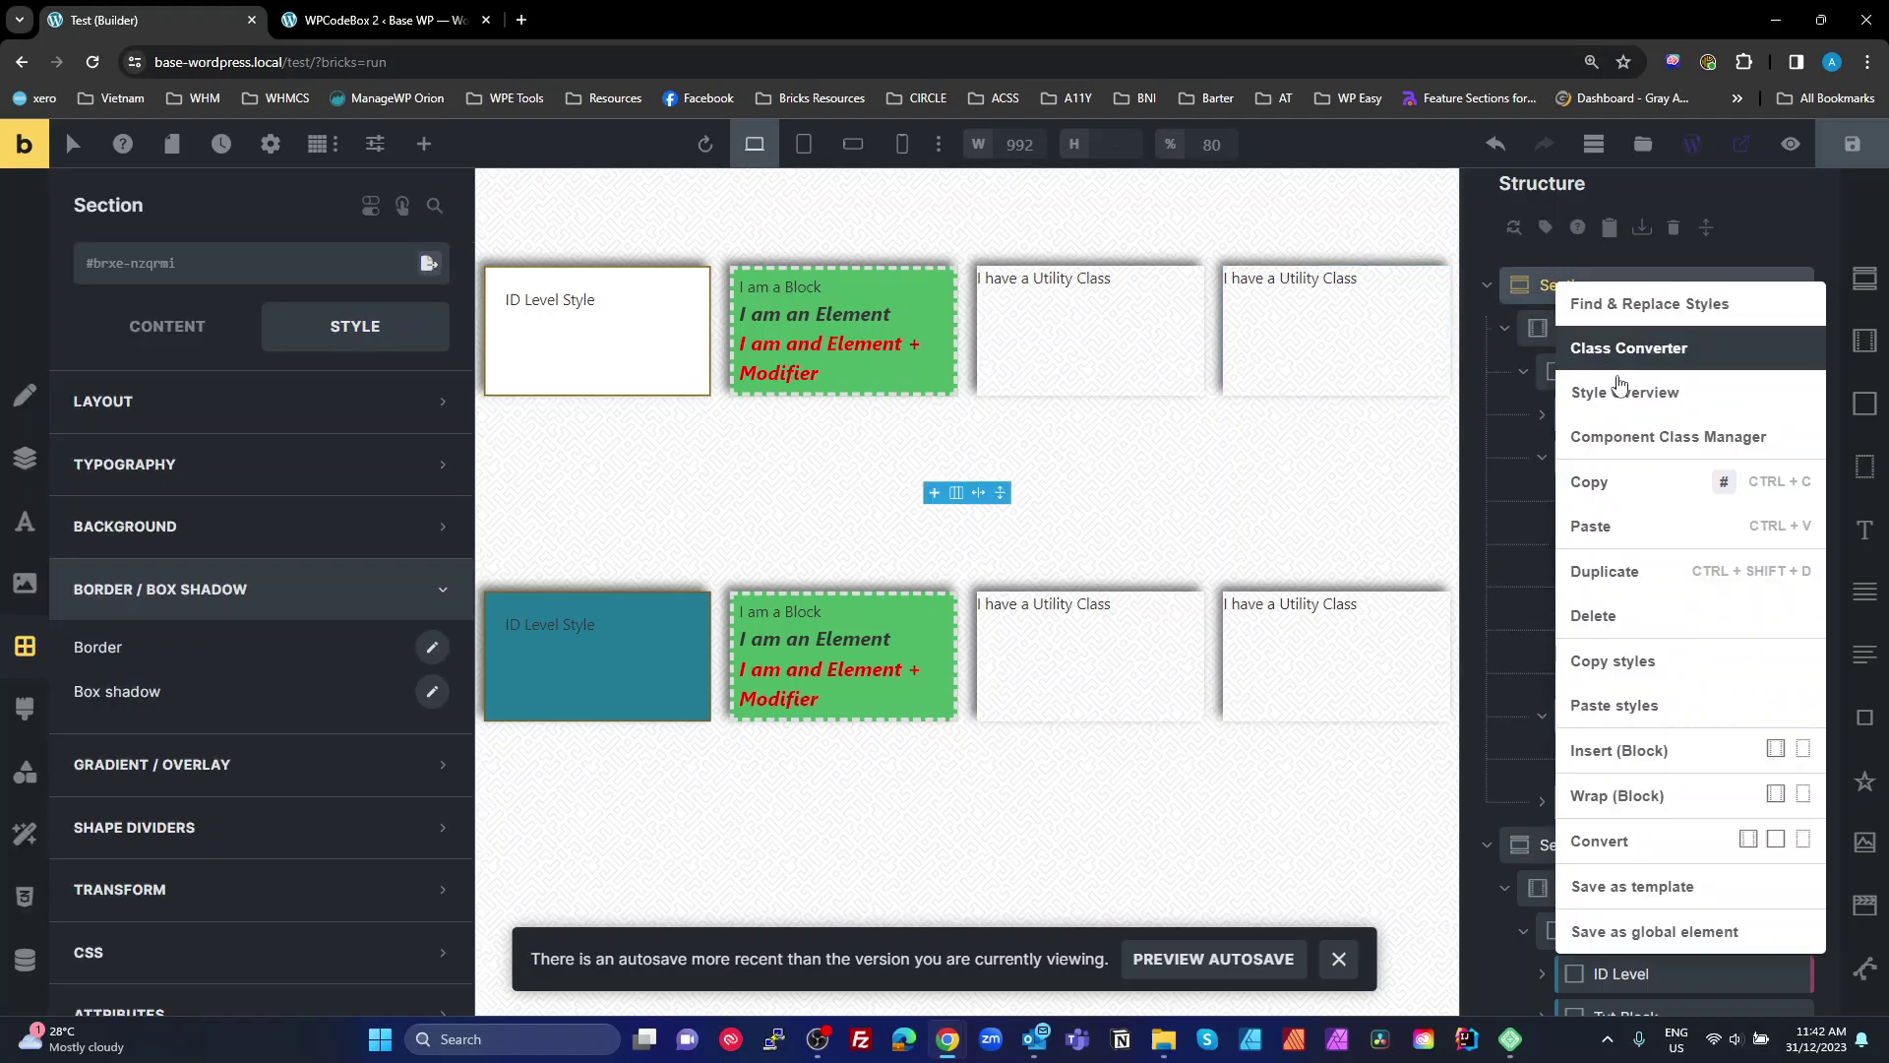
pyautogui.click(1648, 438)
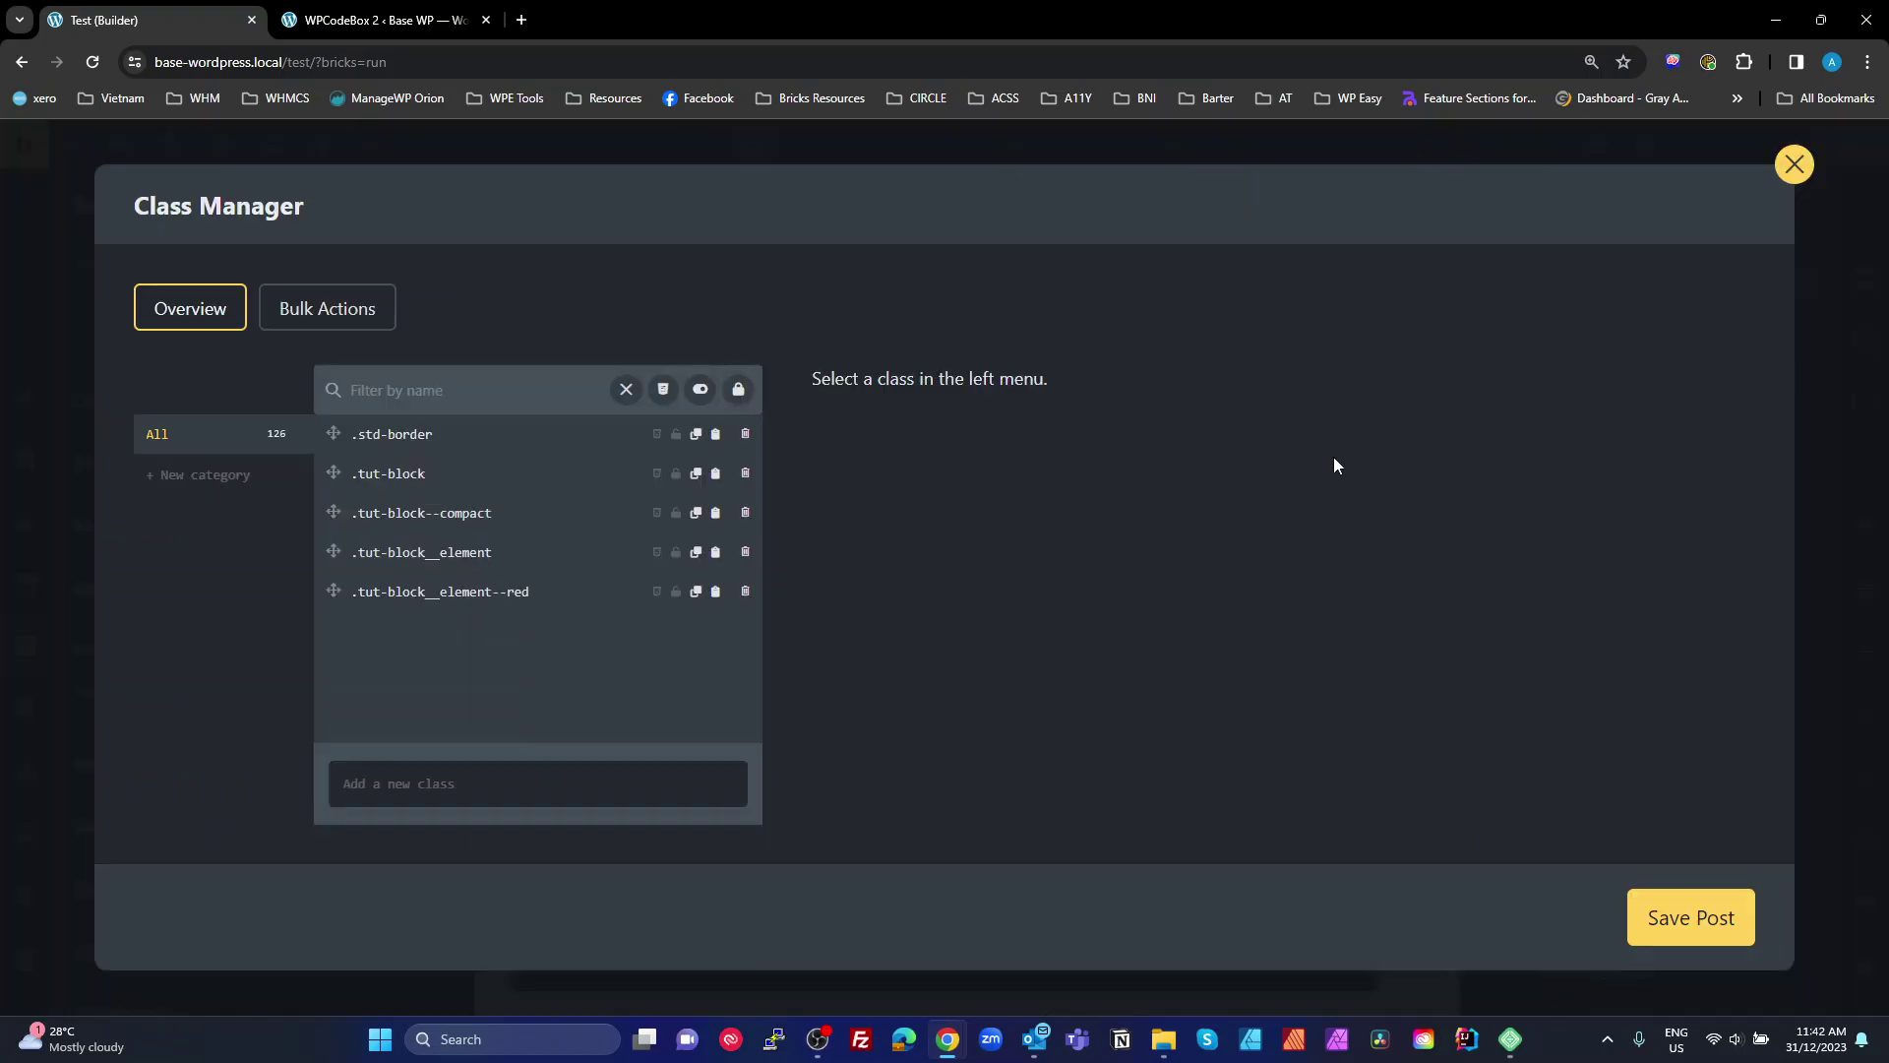
pyautogui.click(409, 476)
pyautogui.scroll(-5, 1524, 612)
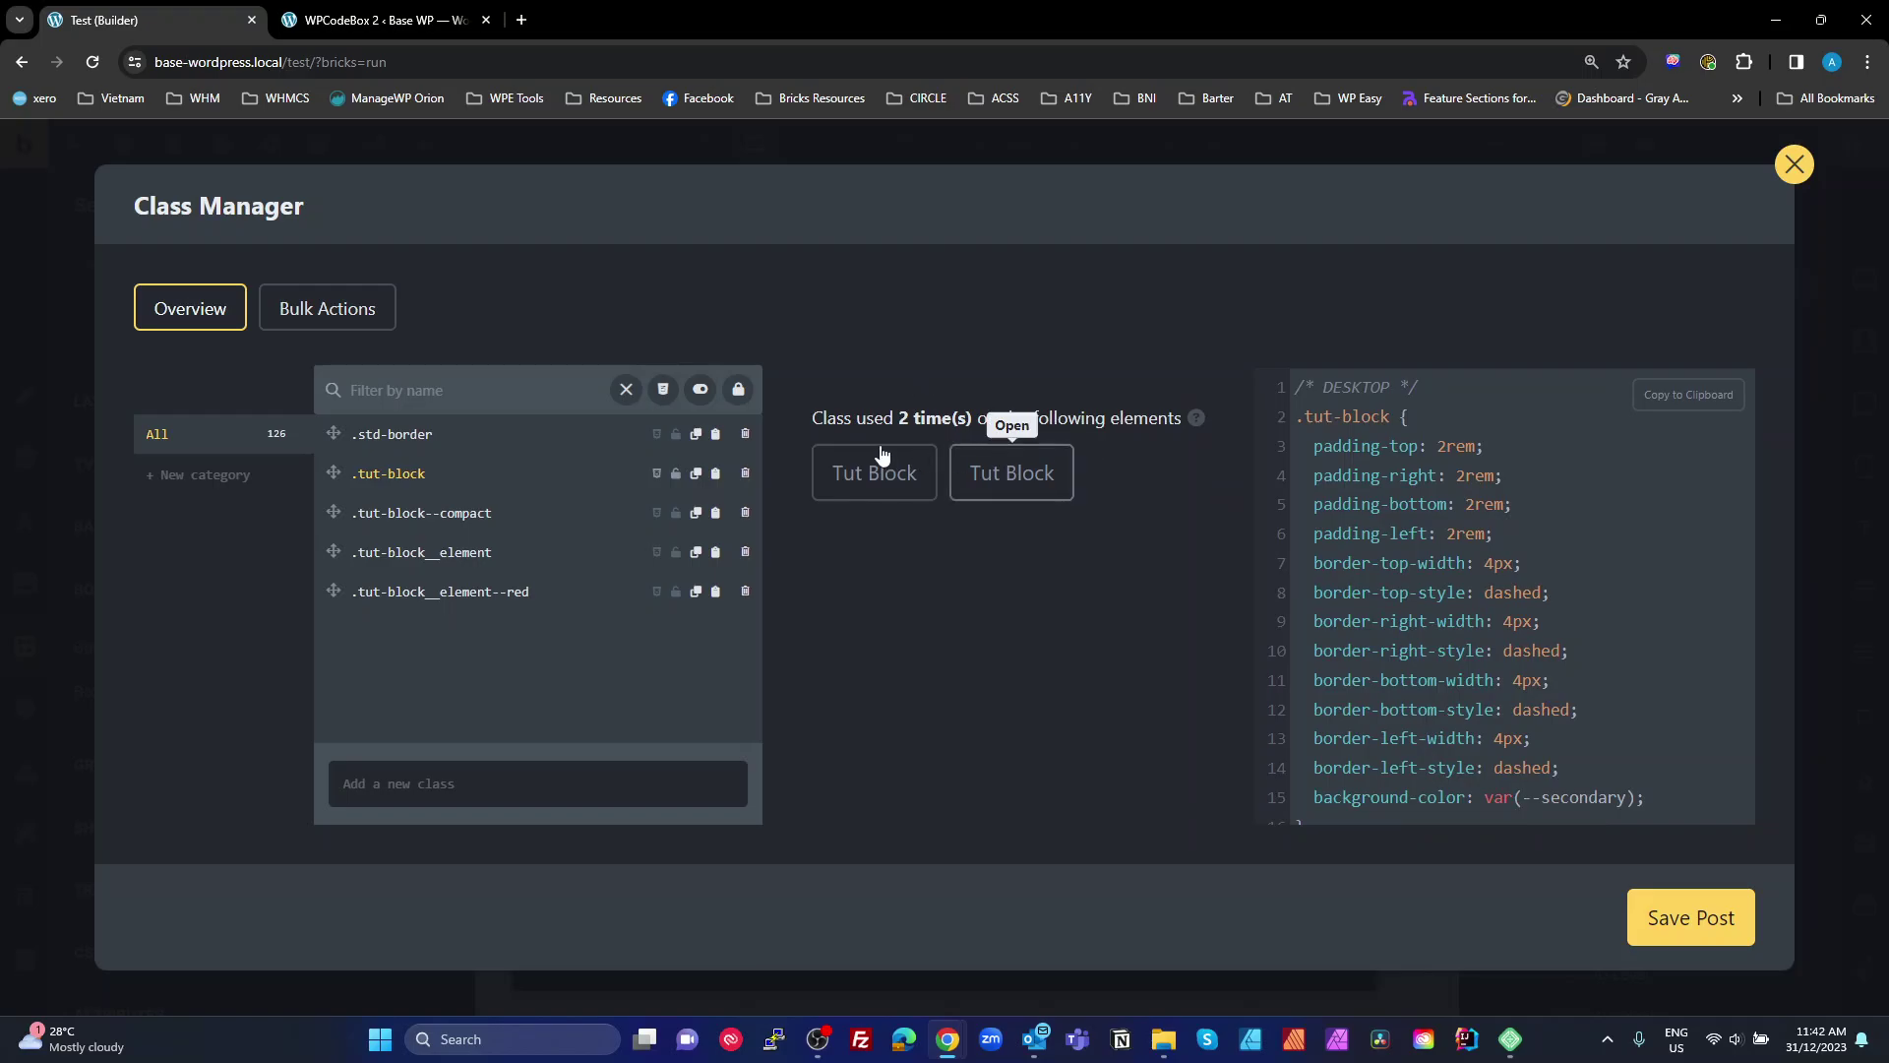
pyautogui.scroll(-1, 1348, 512)
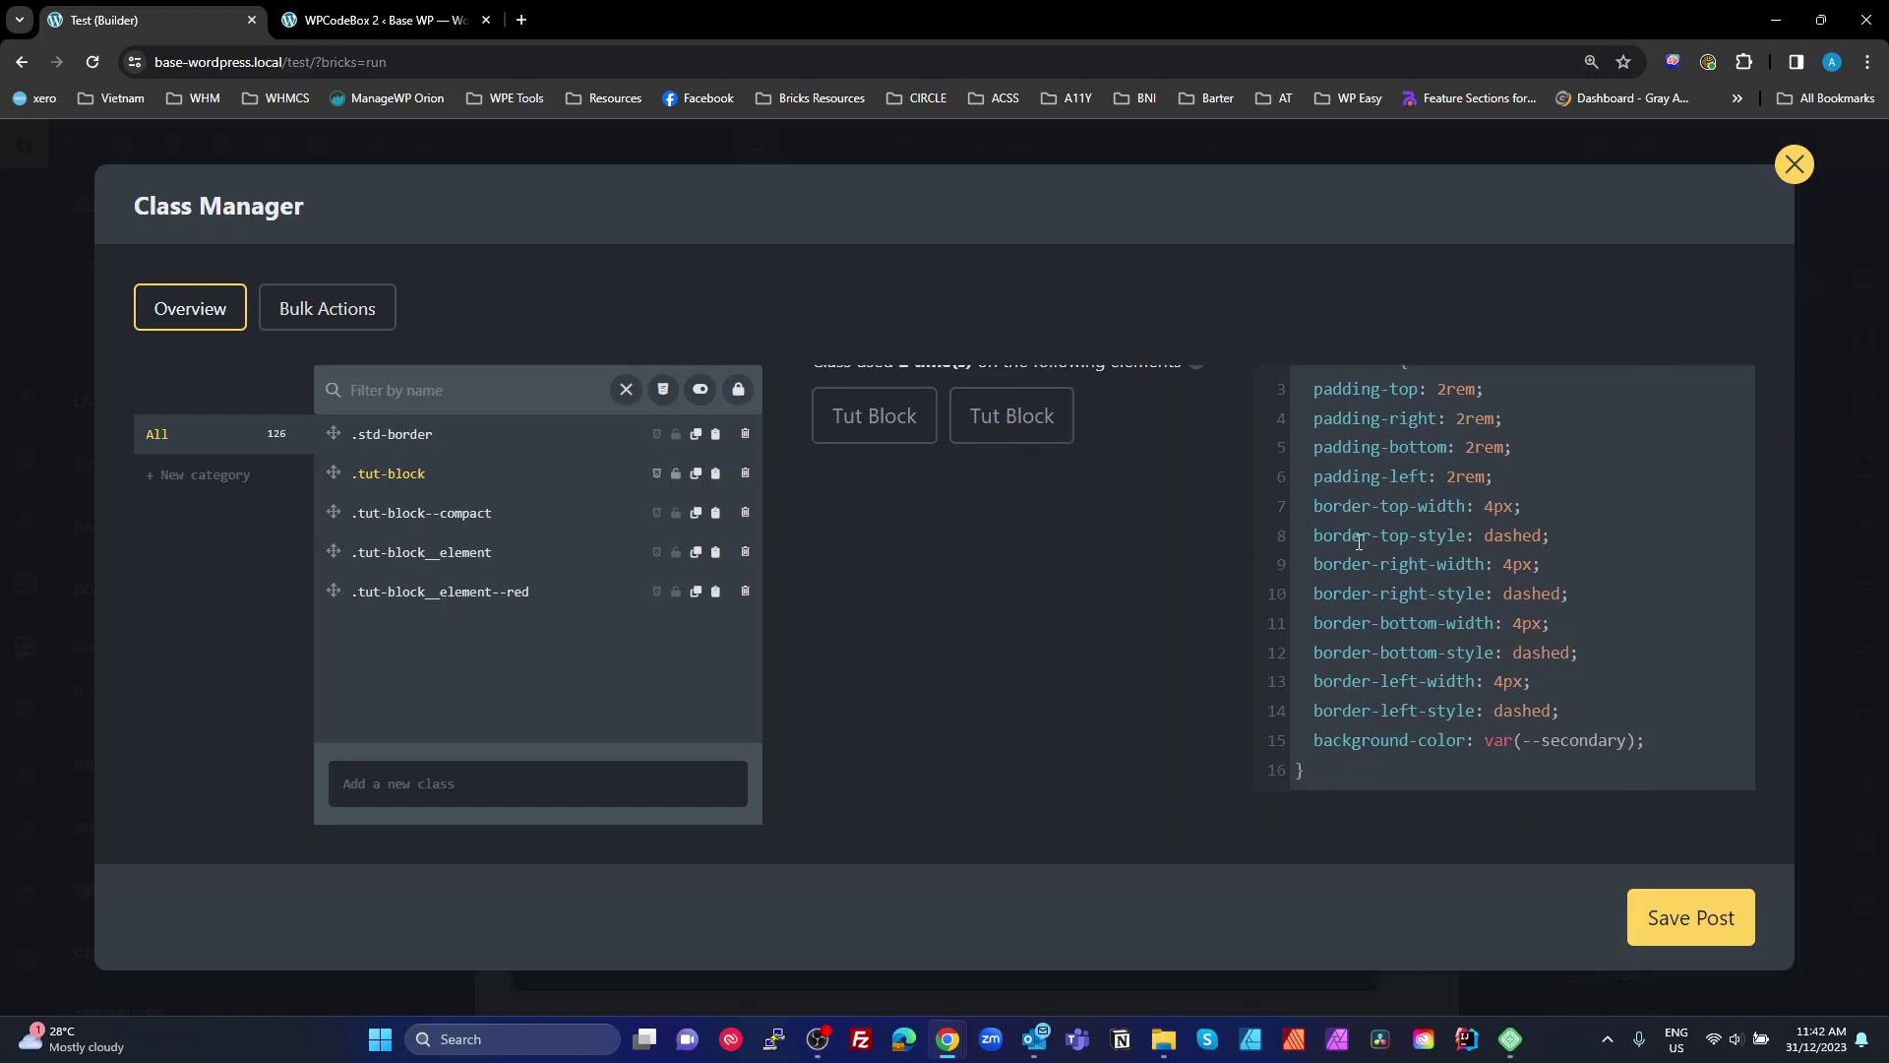
pyautogui.scroll(1, 1393, 615)
pyautogui.scroll(-1, 1379, 602)
pyautogui.scroll(1, 1473, 688)
pyautogui.scroll(-1, 1451, 681)
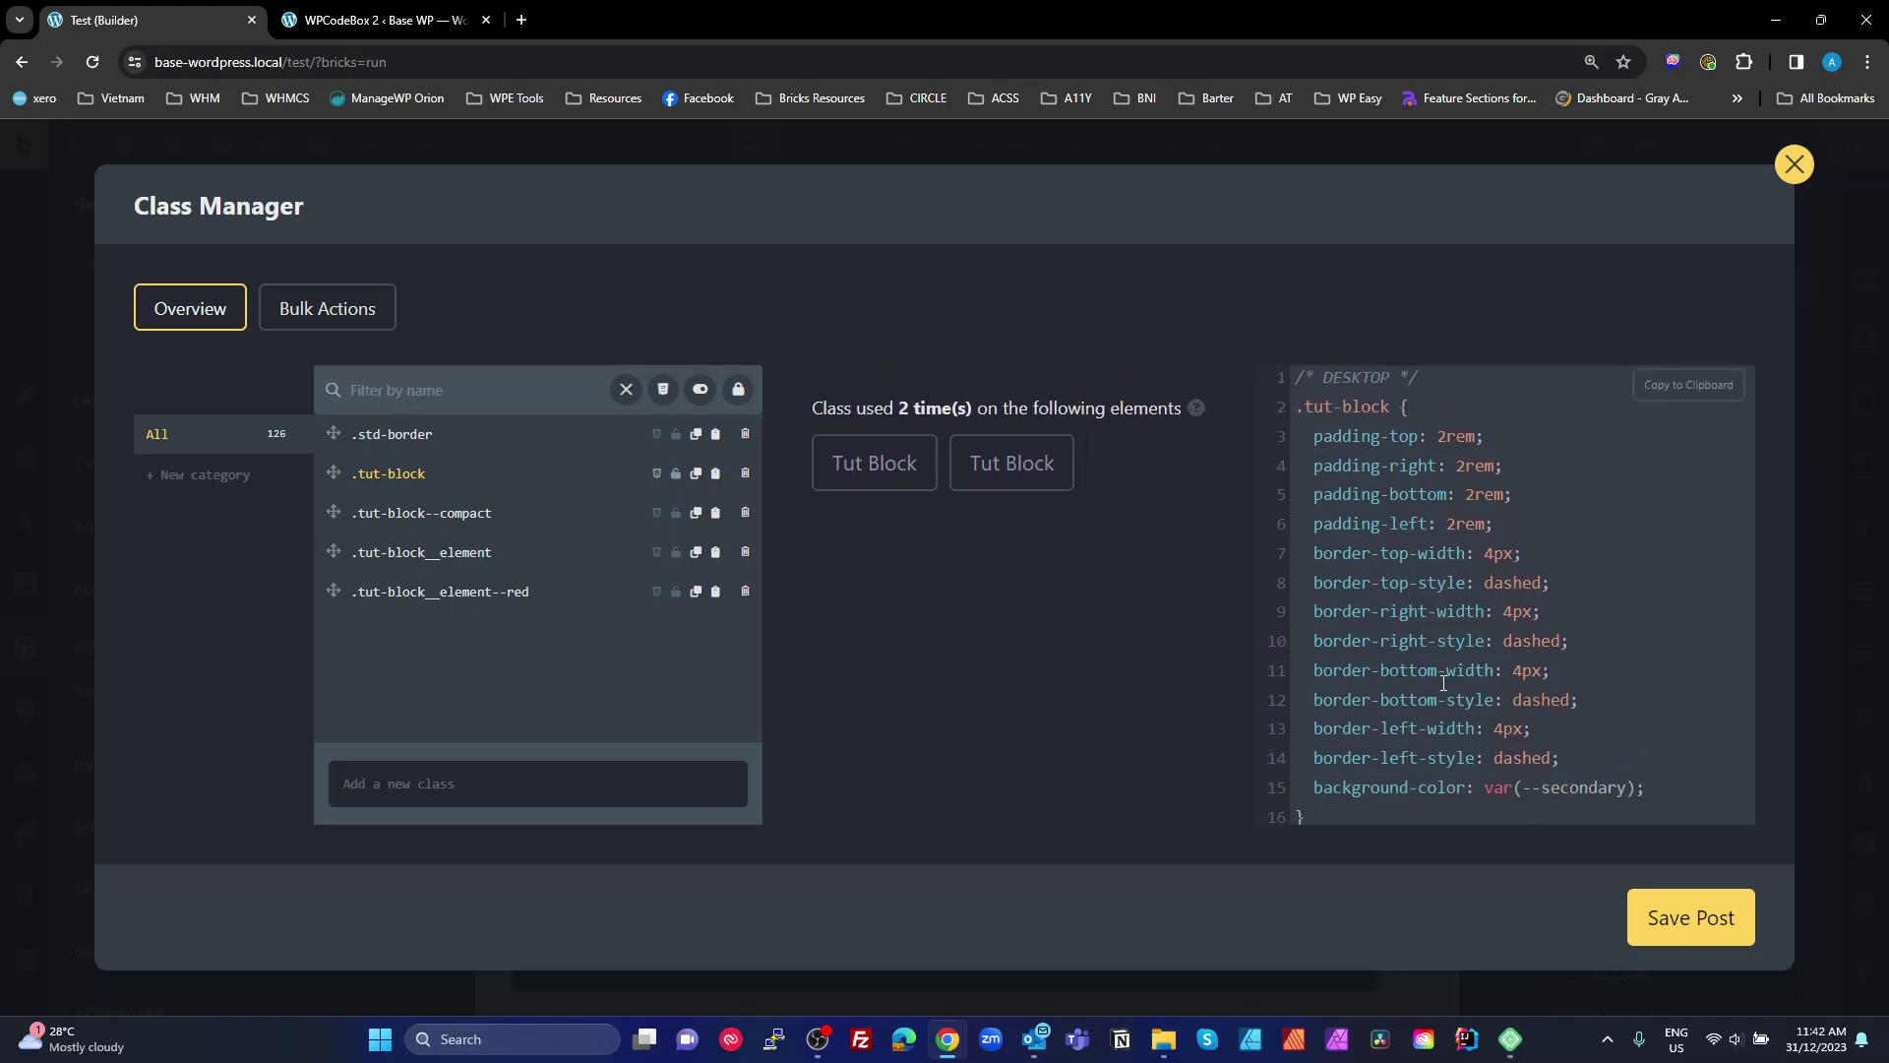
pyautogui.scroll(2, 1441, 681)
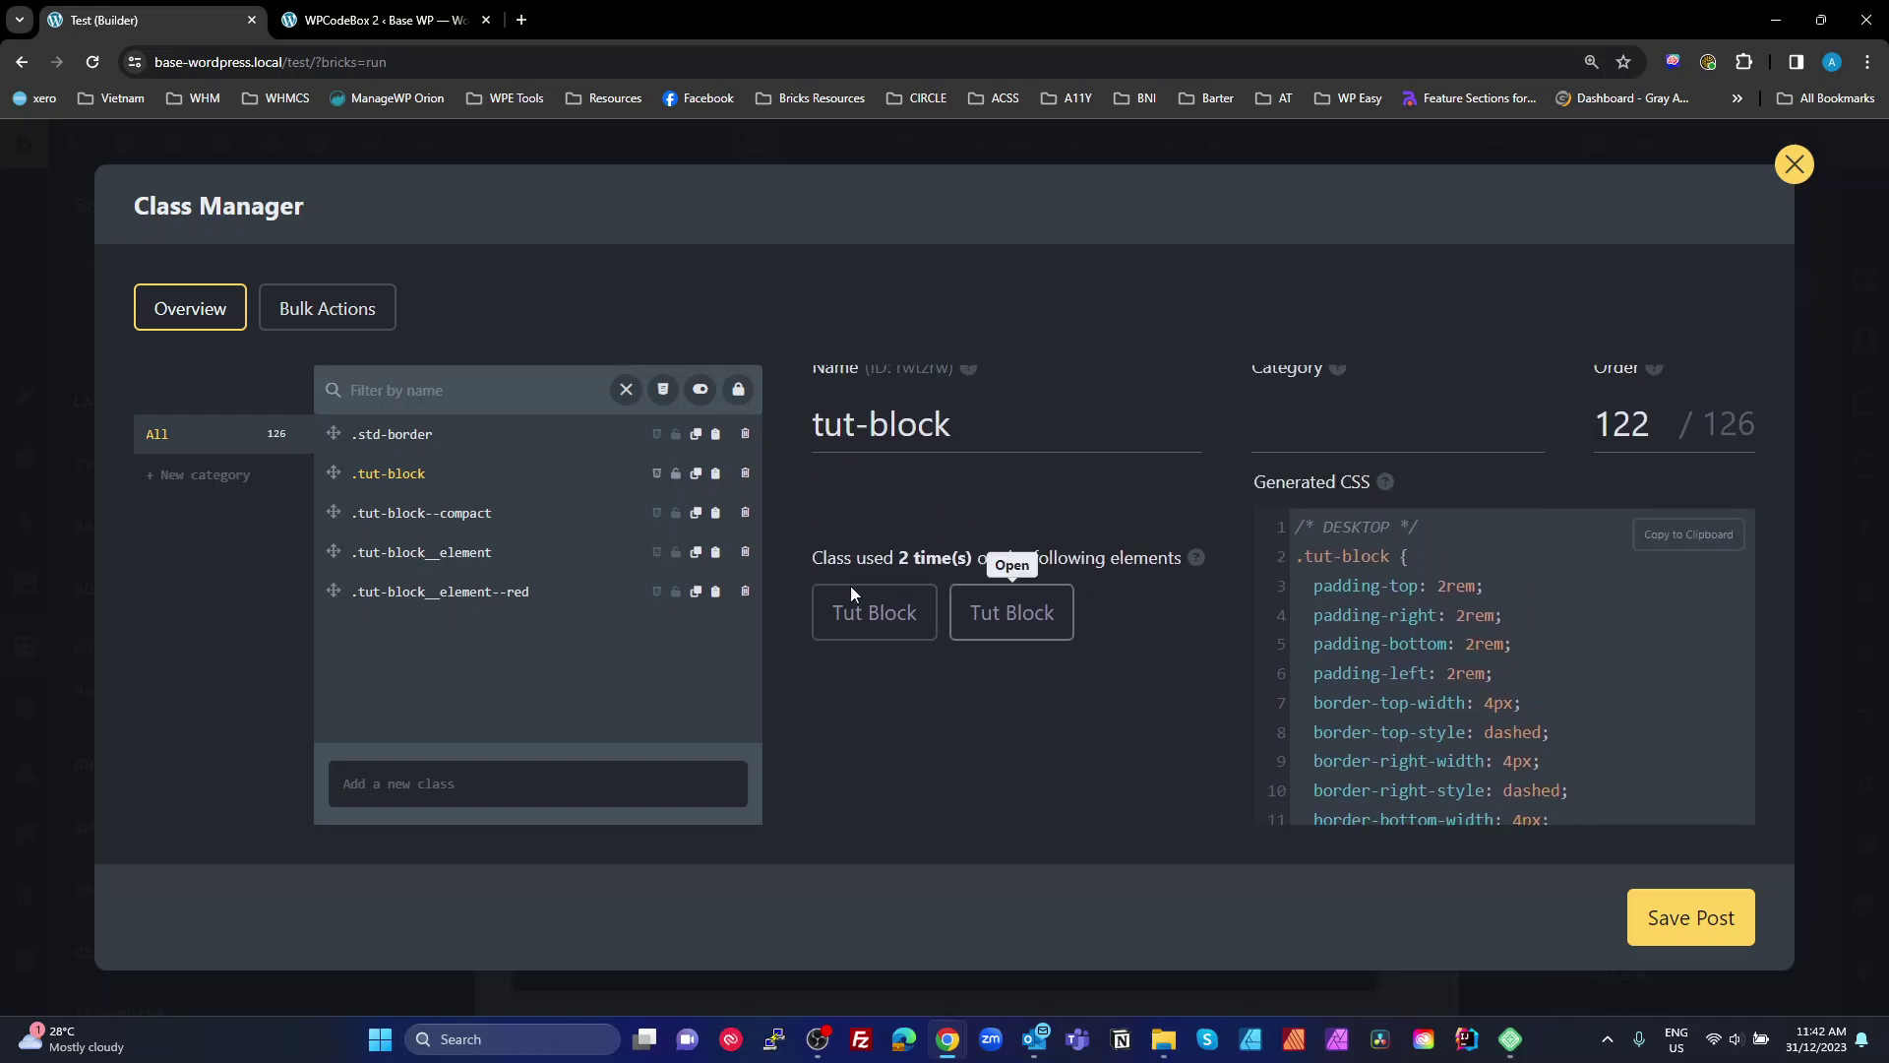
# Examine the generated CSS and usage of the .tut-block--compact, .tut-block__element and .tut-block__element--red classes.
pyautogui.click(450, 528)
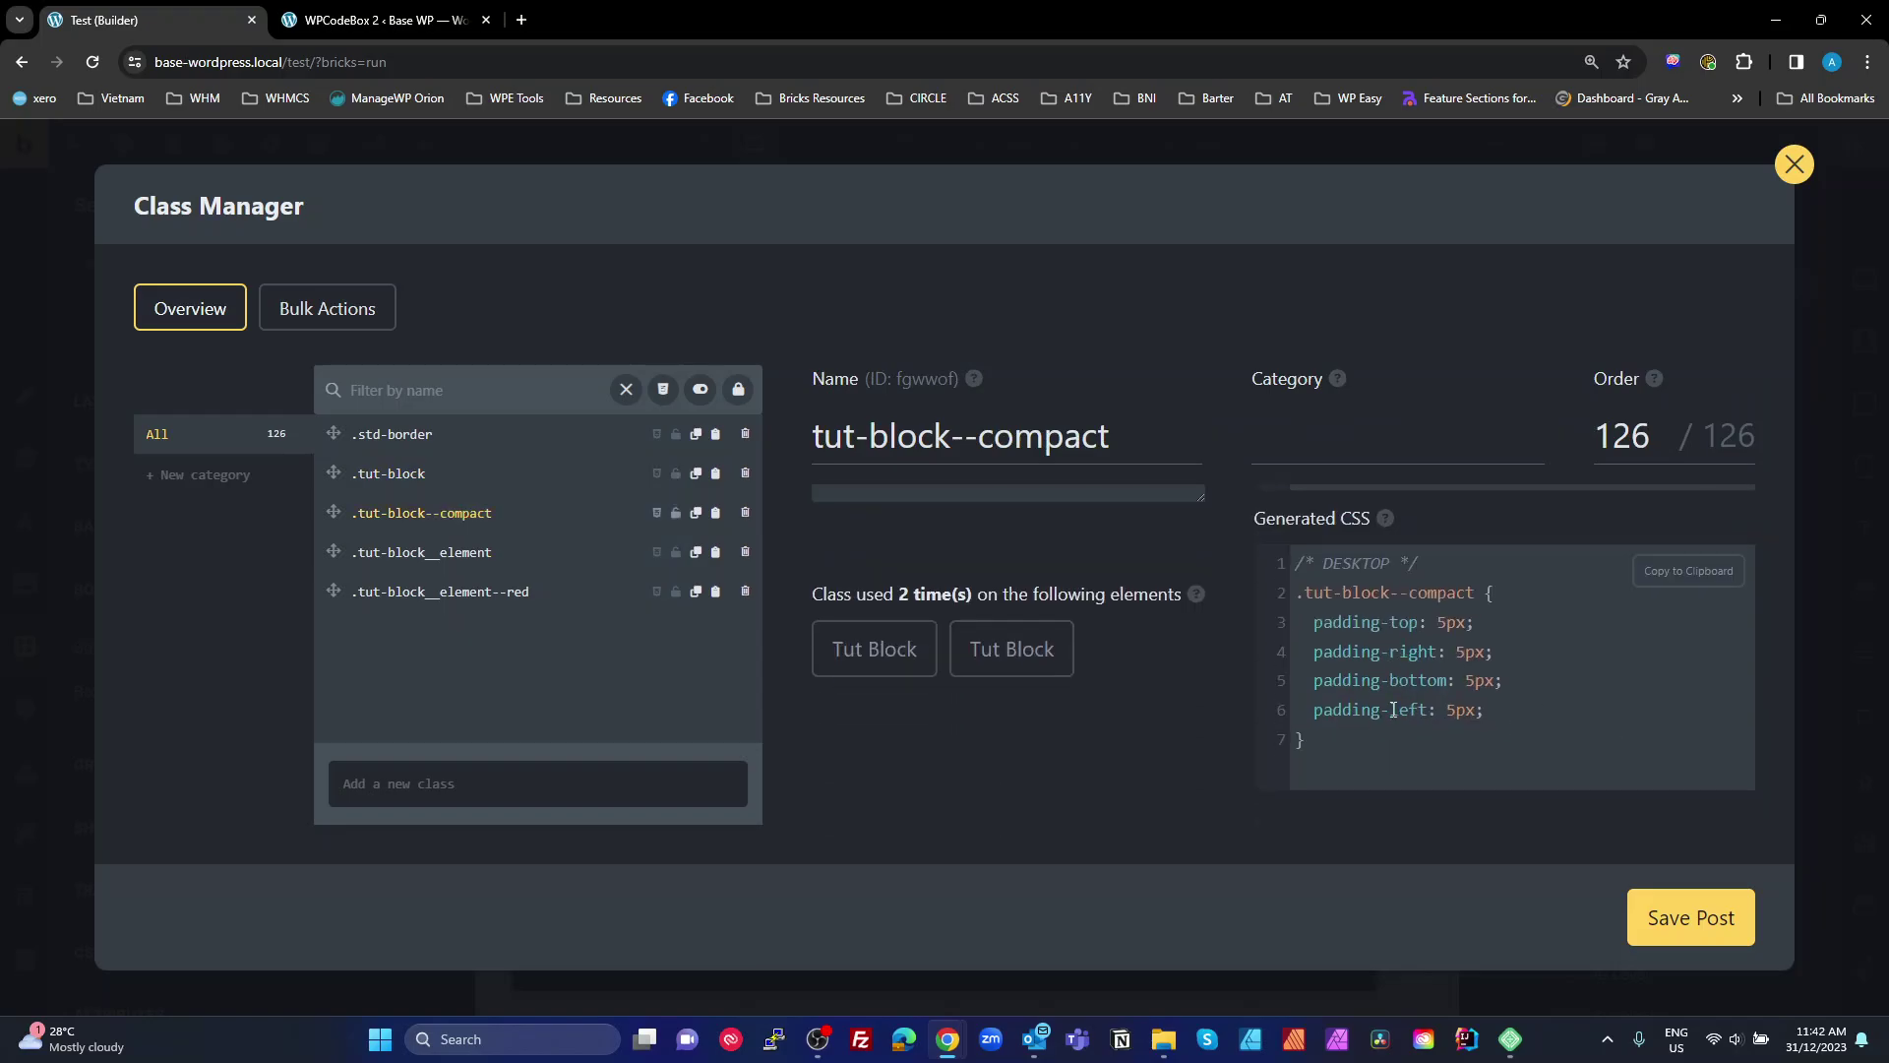
pyautogui.click(439, 552)
pyautogui.scroll(-3, 1439, 684)
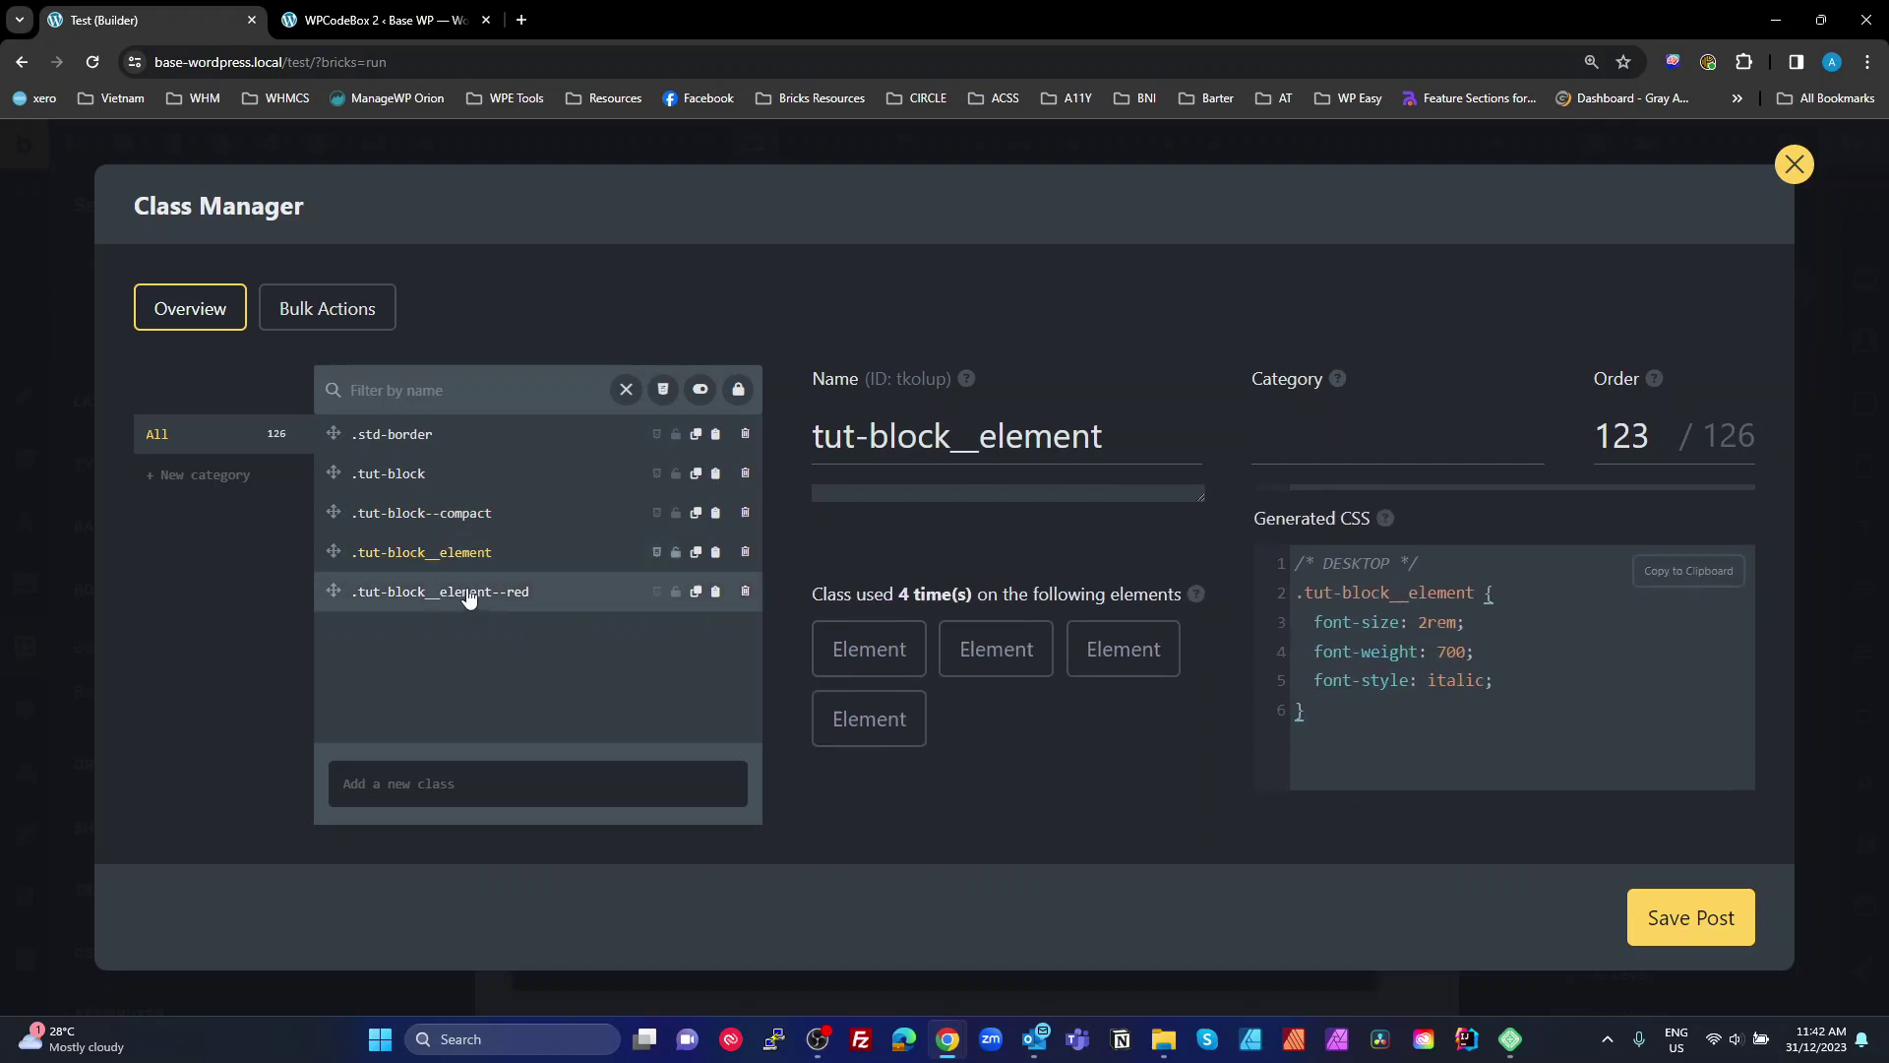
pyautogui.click(466, 595)
pyautogui.scroll(-3, 1374, 669)
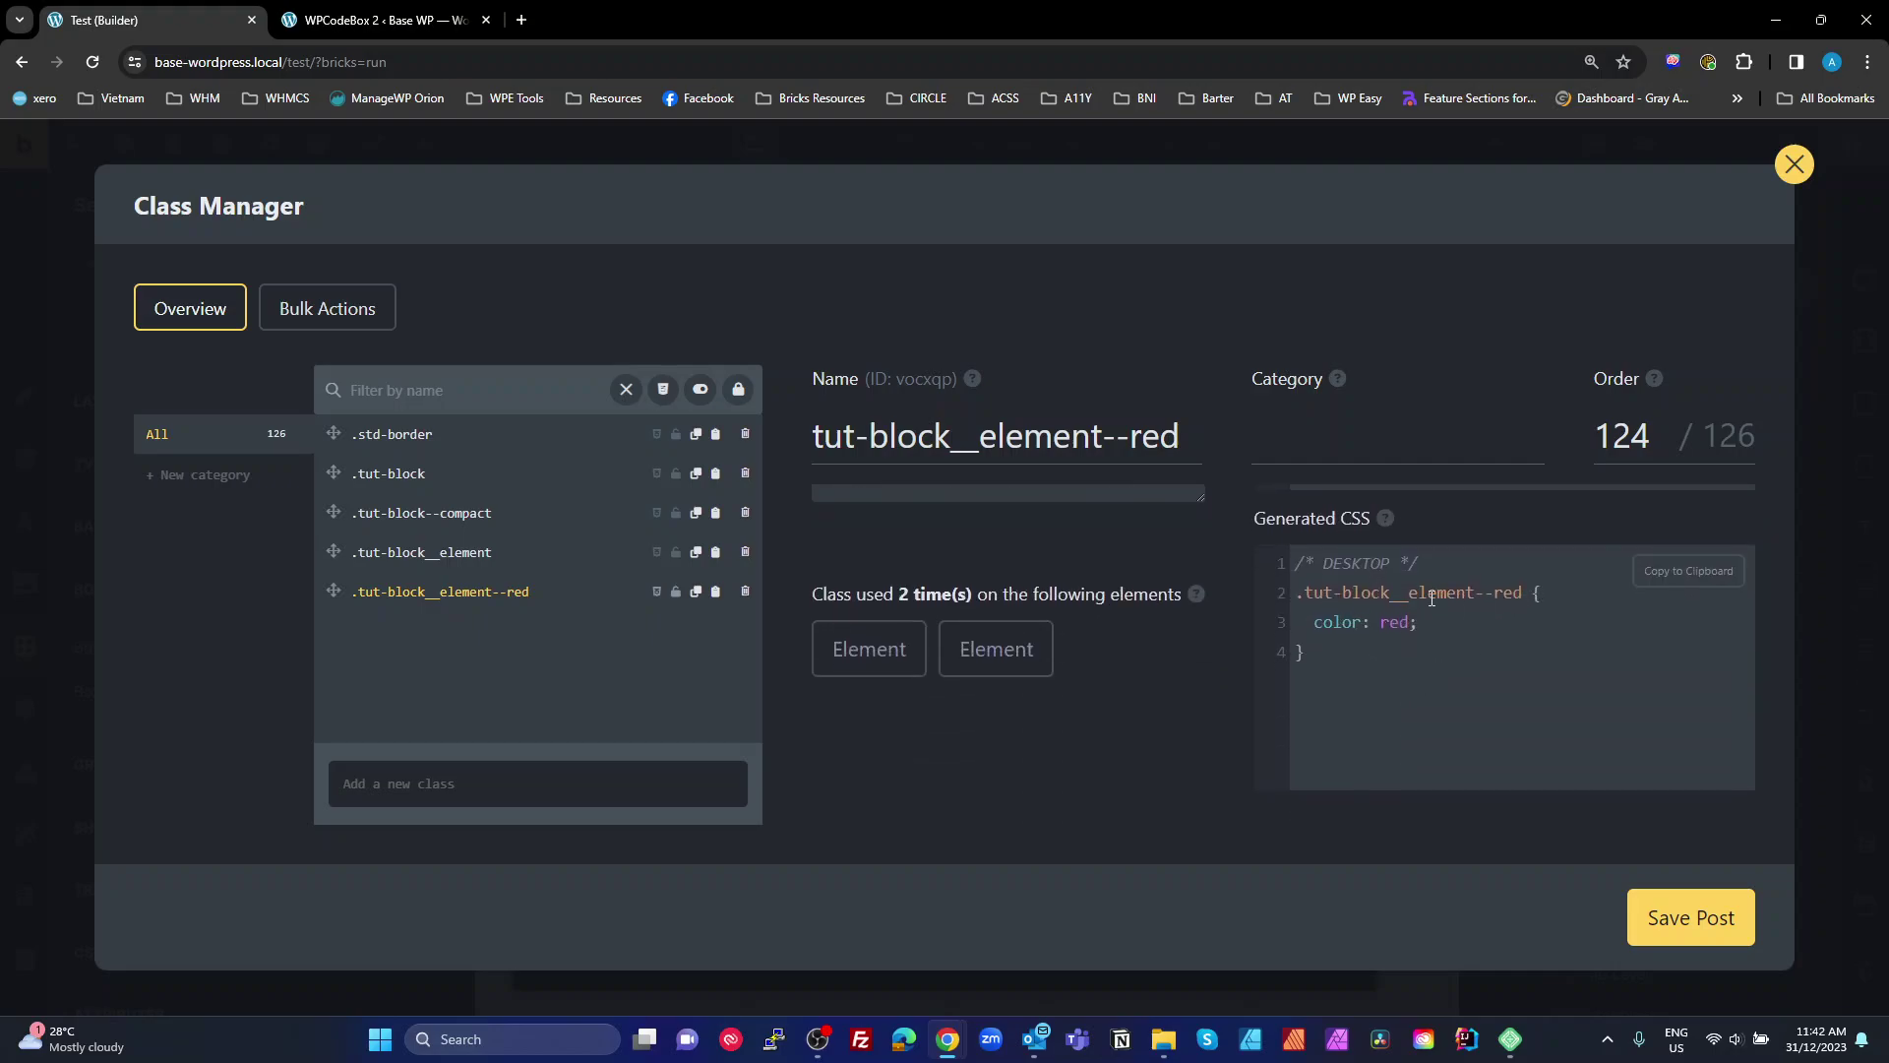
# Compare the generated CSS of .tut-block__element--red with its rule in the WPCodeBox Tut Demo snippet, and close the class manager.
pyautogui.moveTo(1522, 601); pyautogui.dragTo(1296, 563)
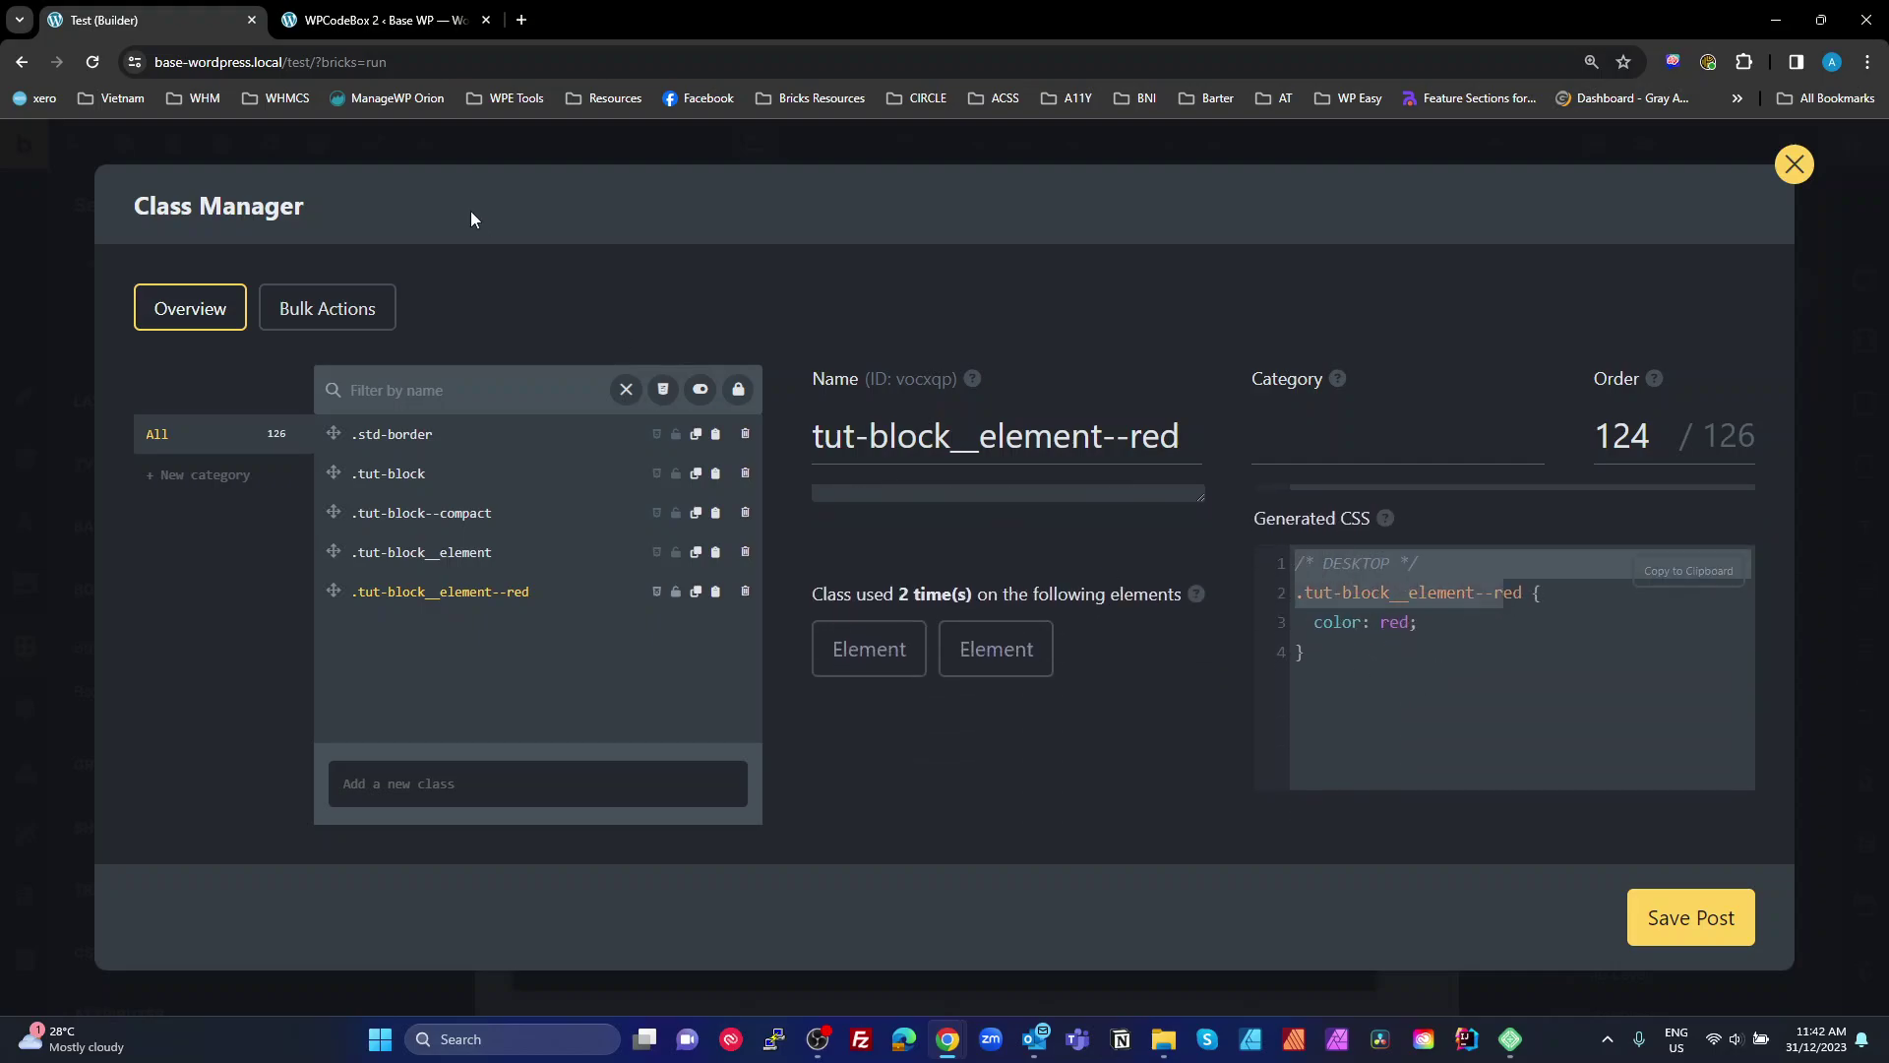
pyautogui.click(378, 19)
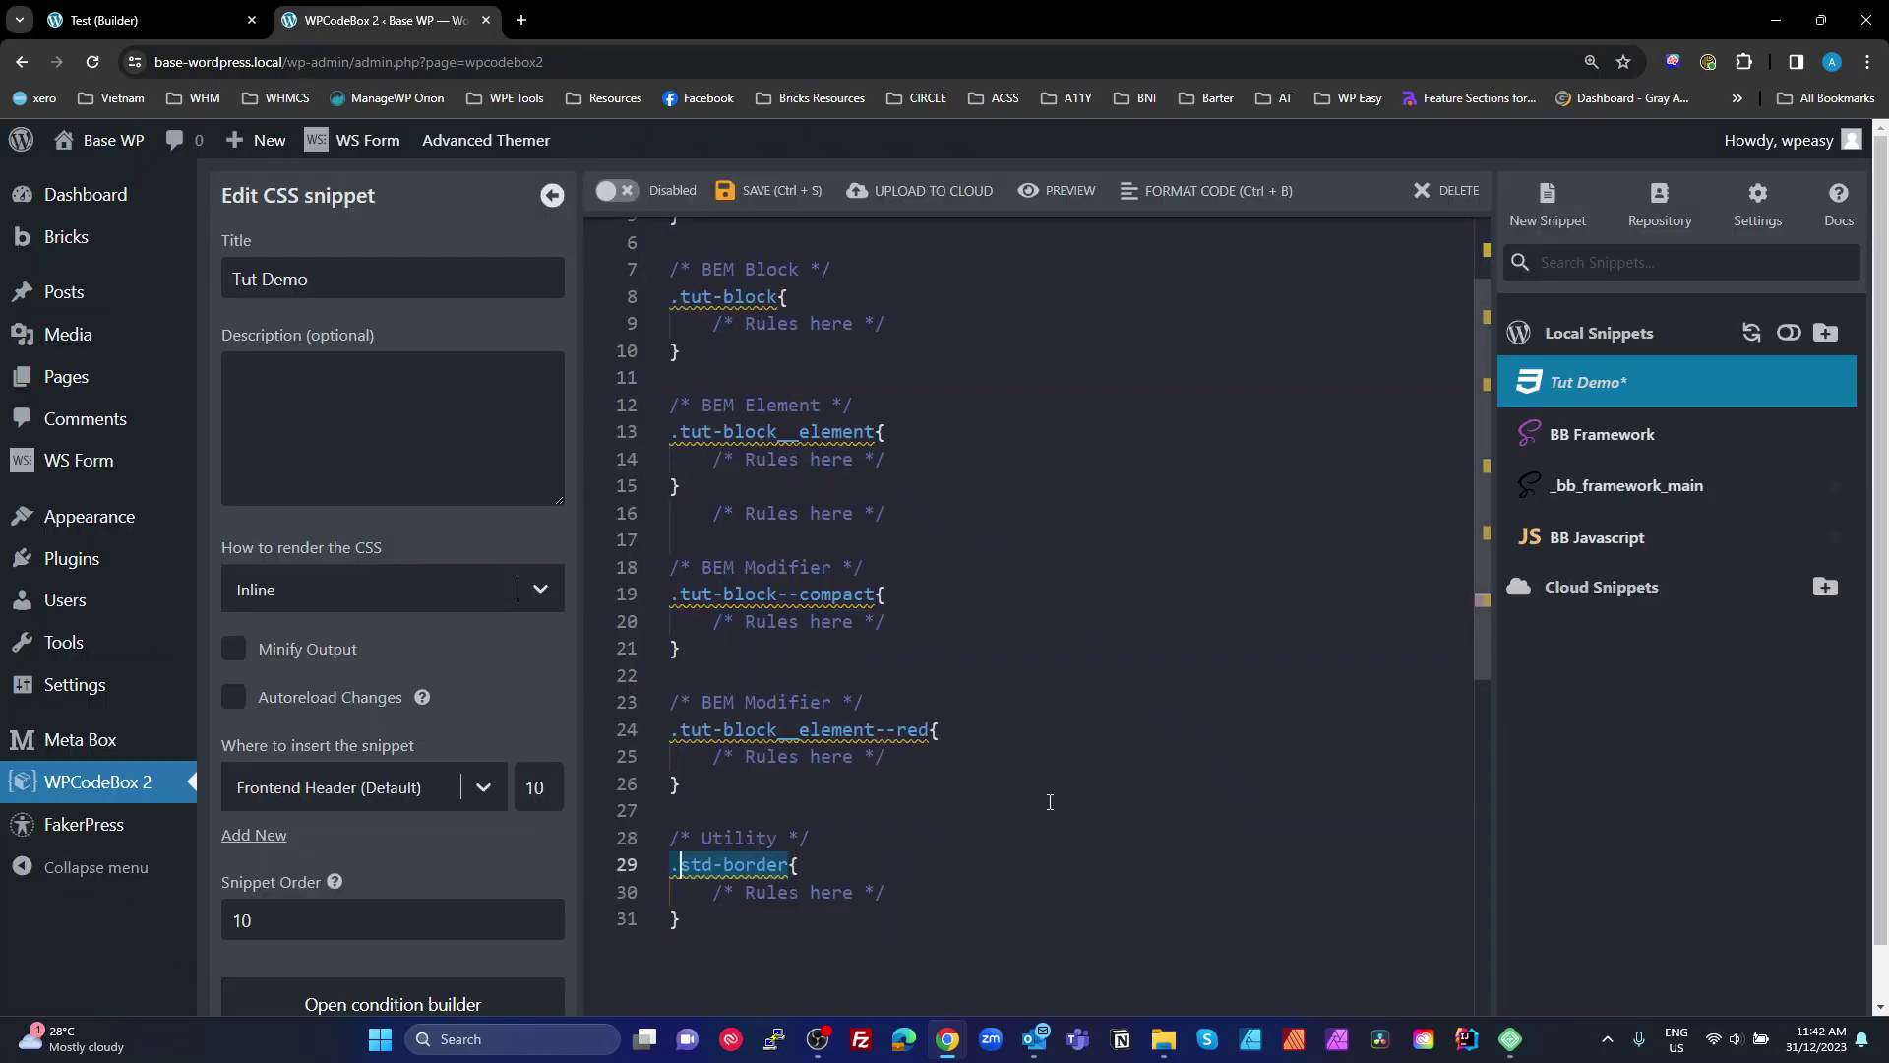
pyautogui.click(865, 731)
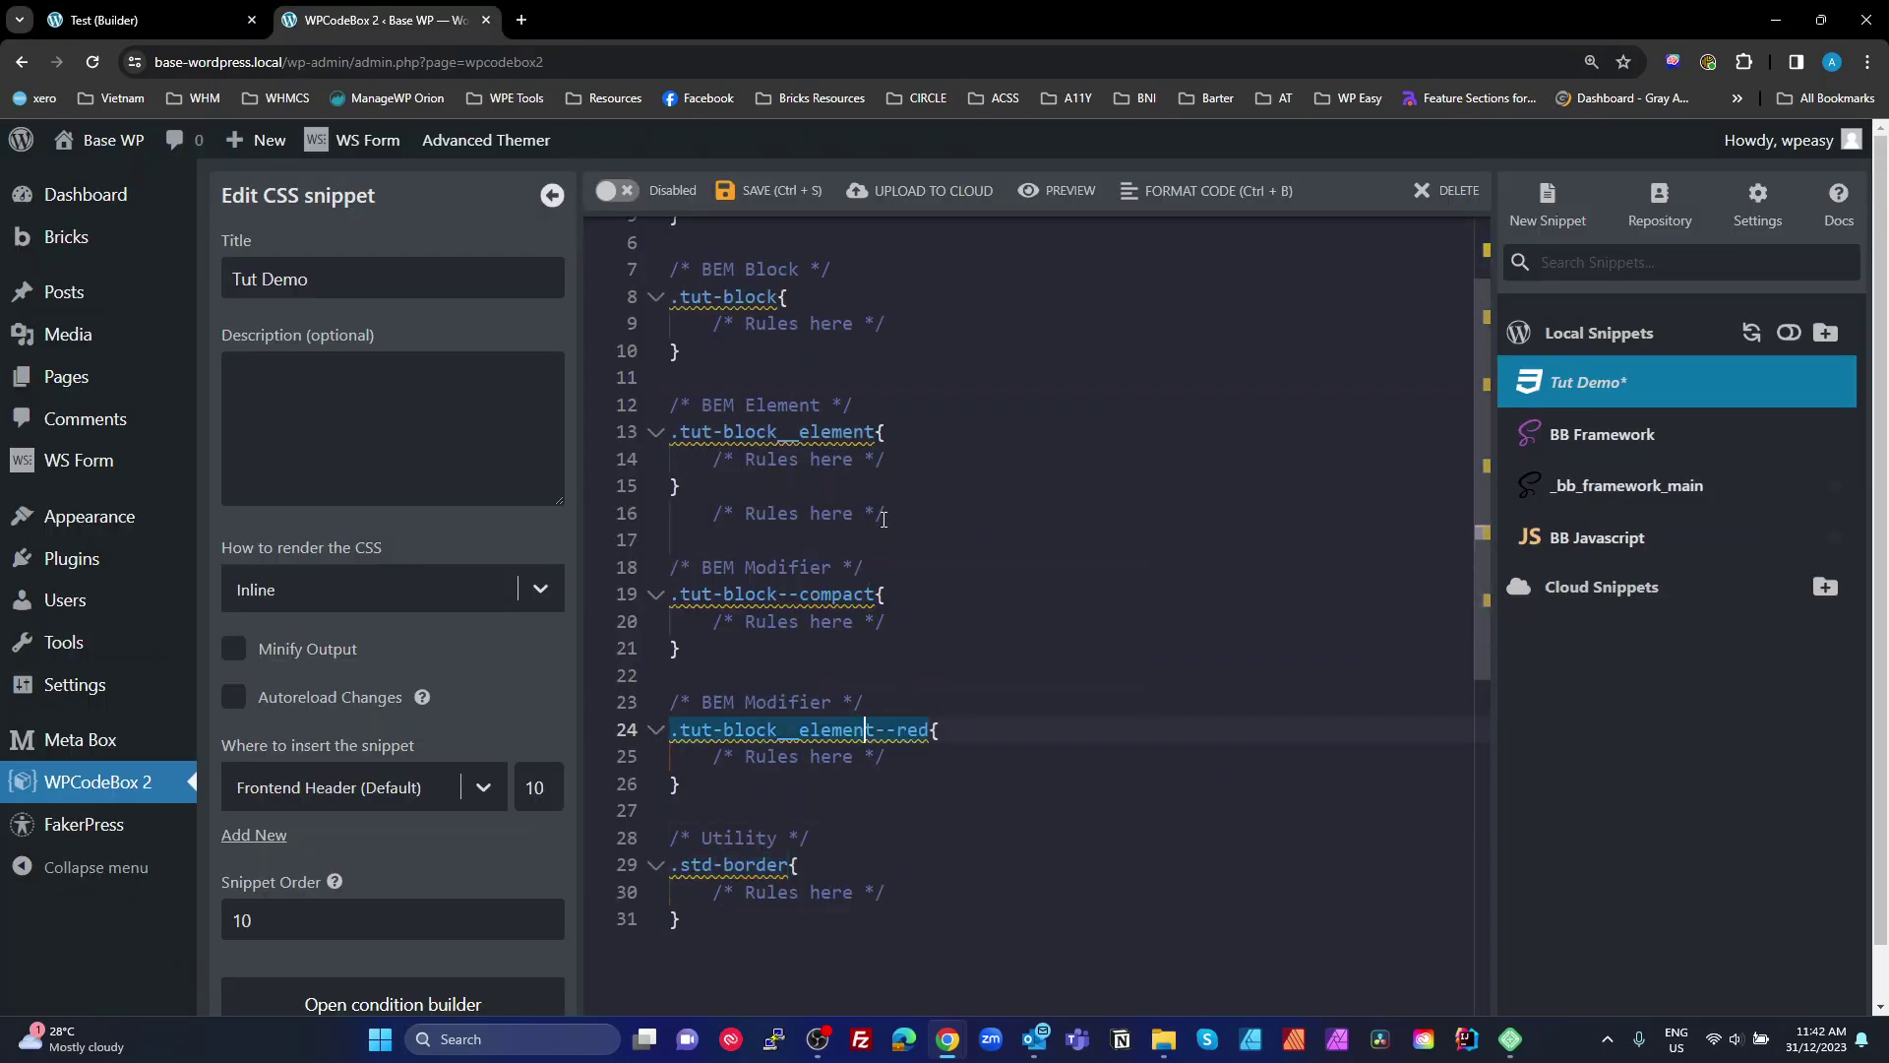
pyautogui.click(165, 19)
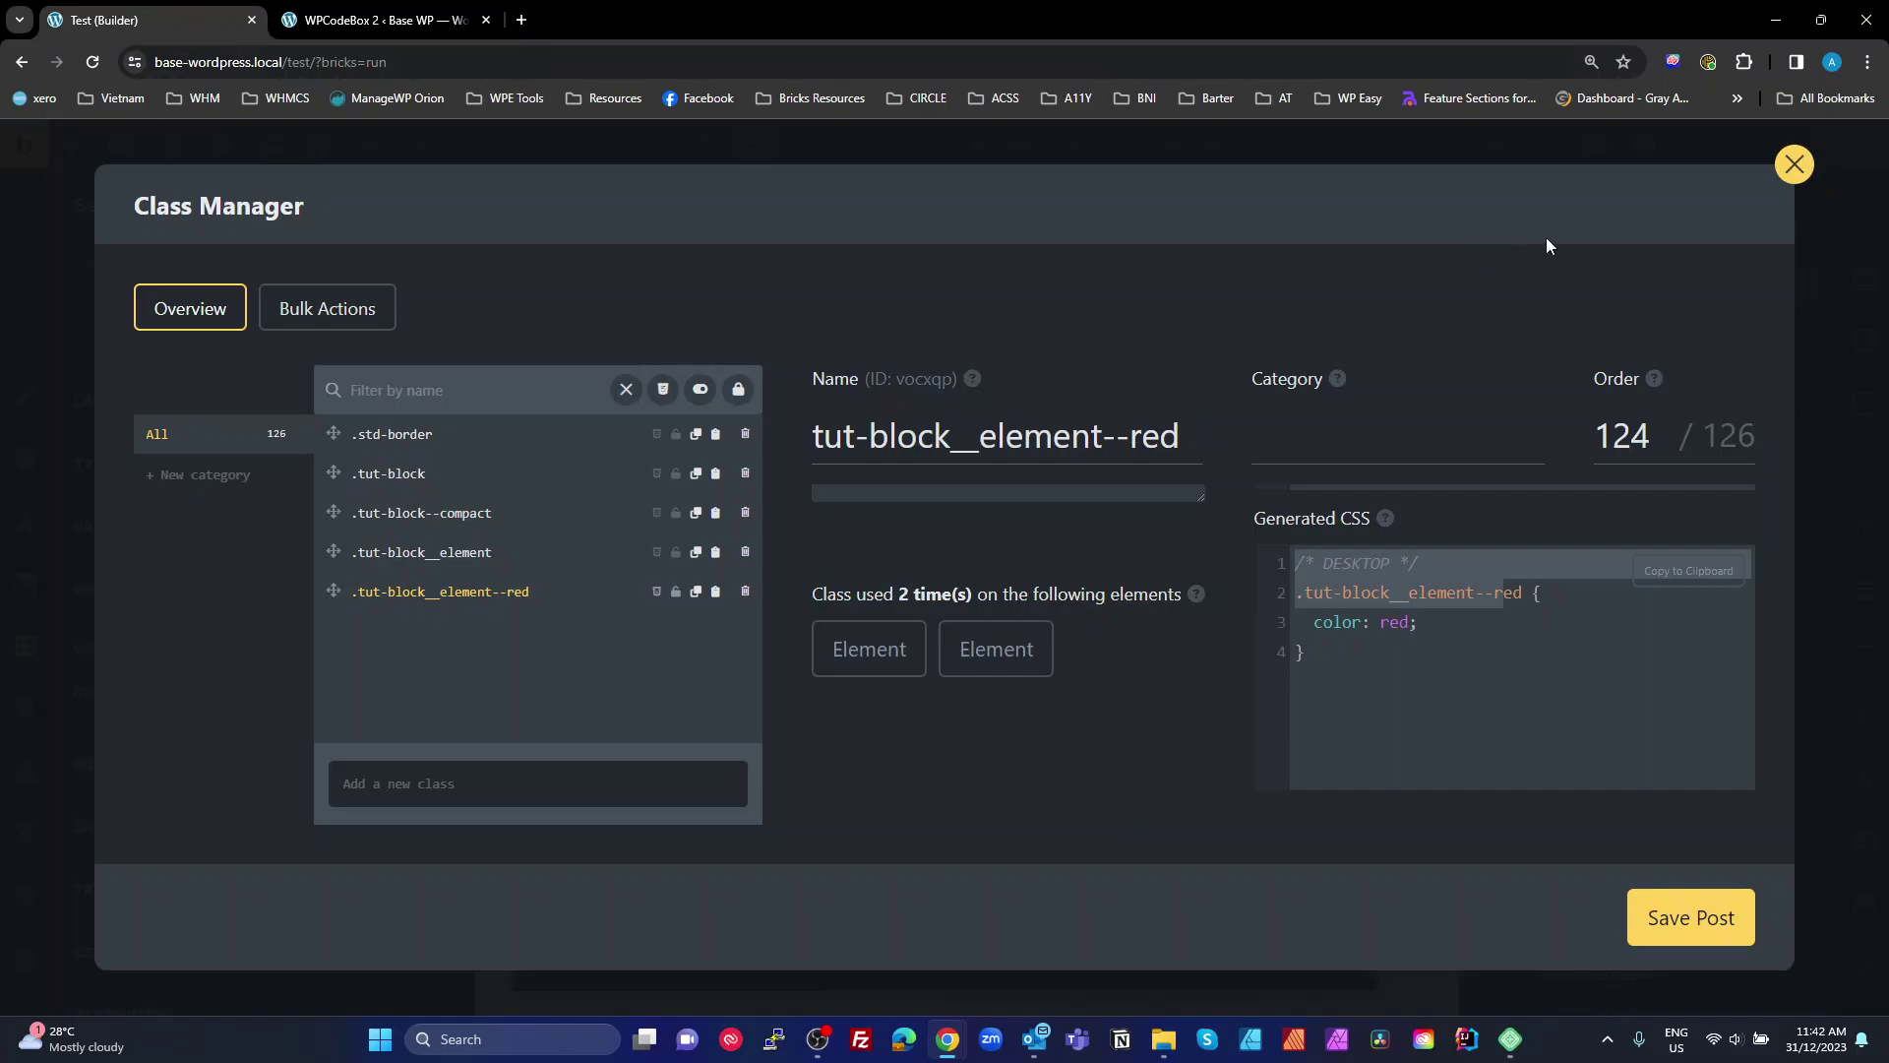
pyautogui.click(1791, 165)
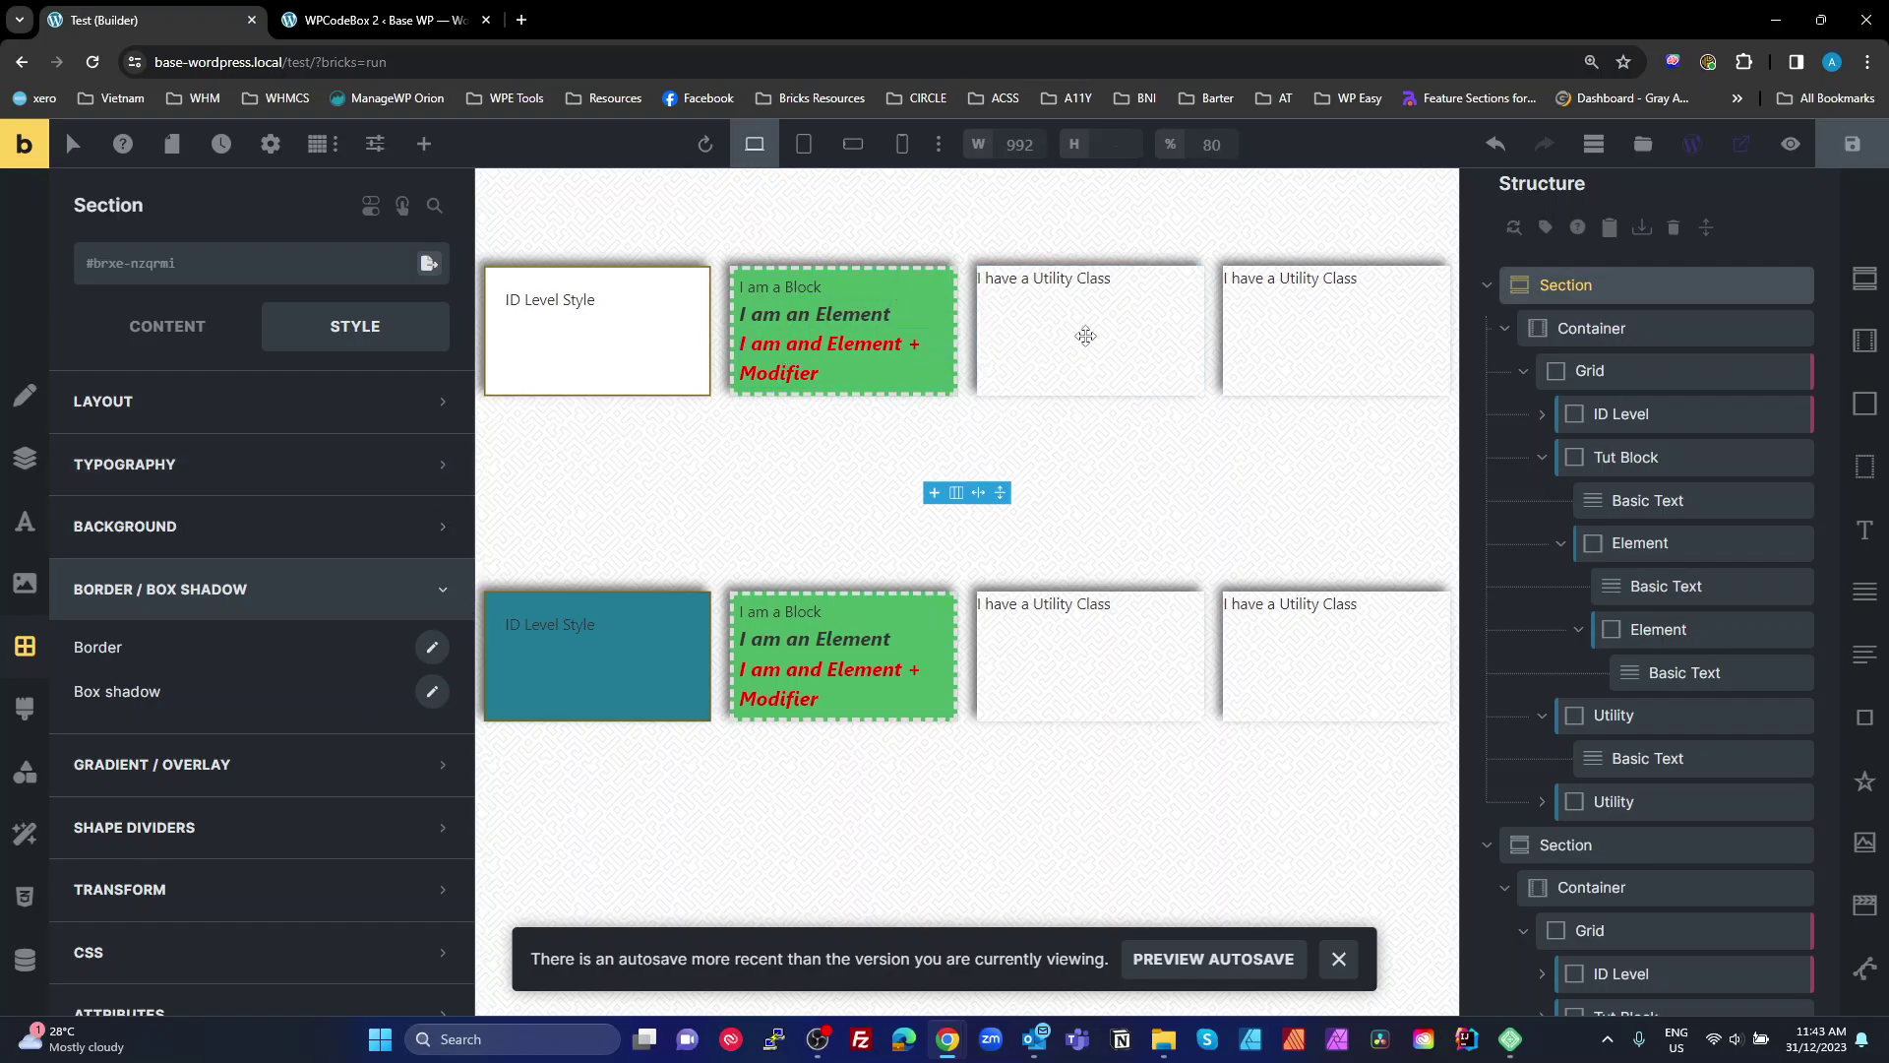
# Add an empty %root% rule to the custom CSS of the first section's Tut Block, under the .std-border class.
pyautogui.moveTo(1793, 479)
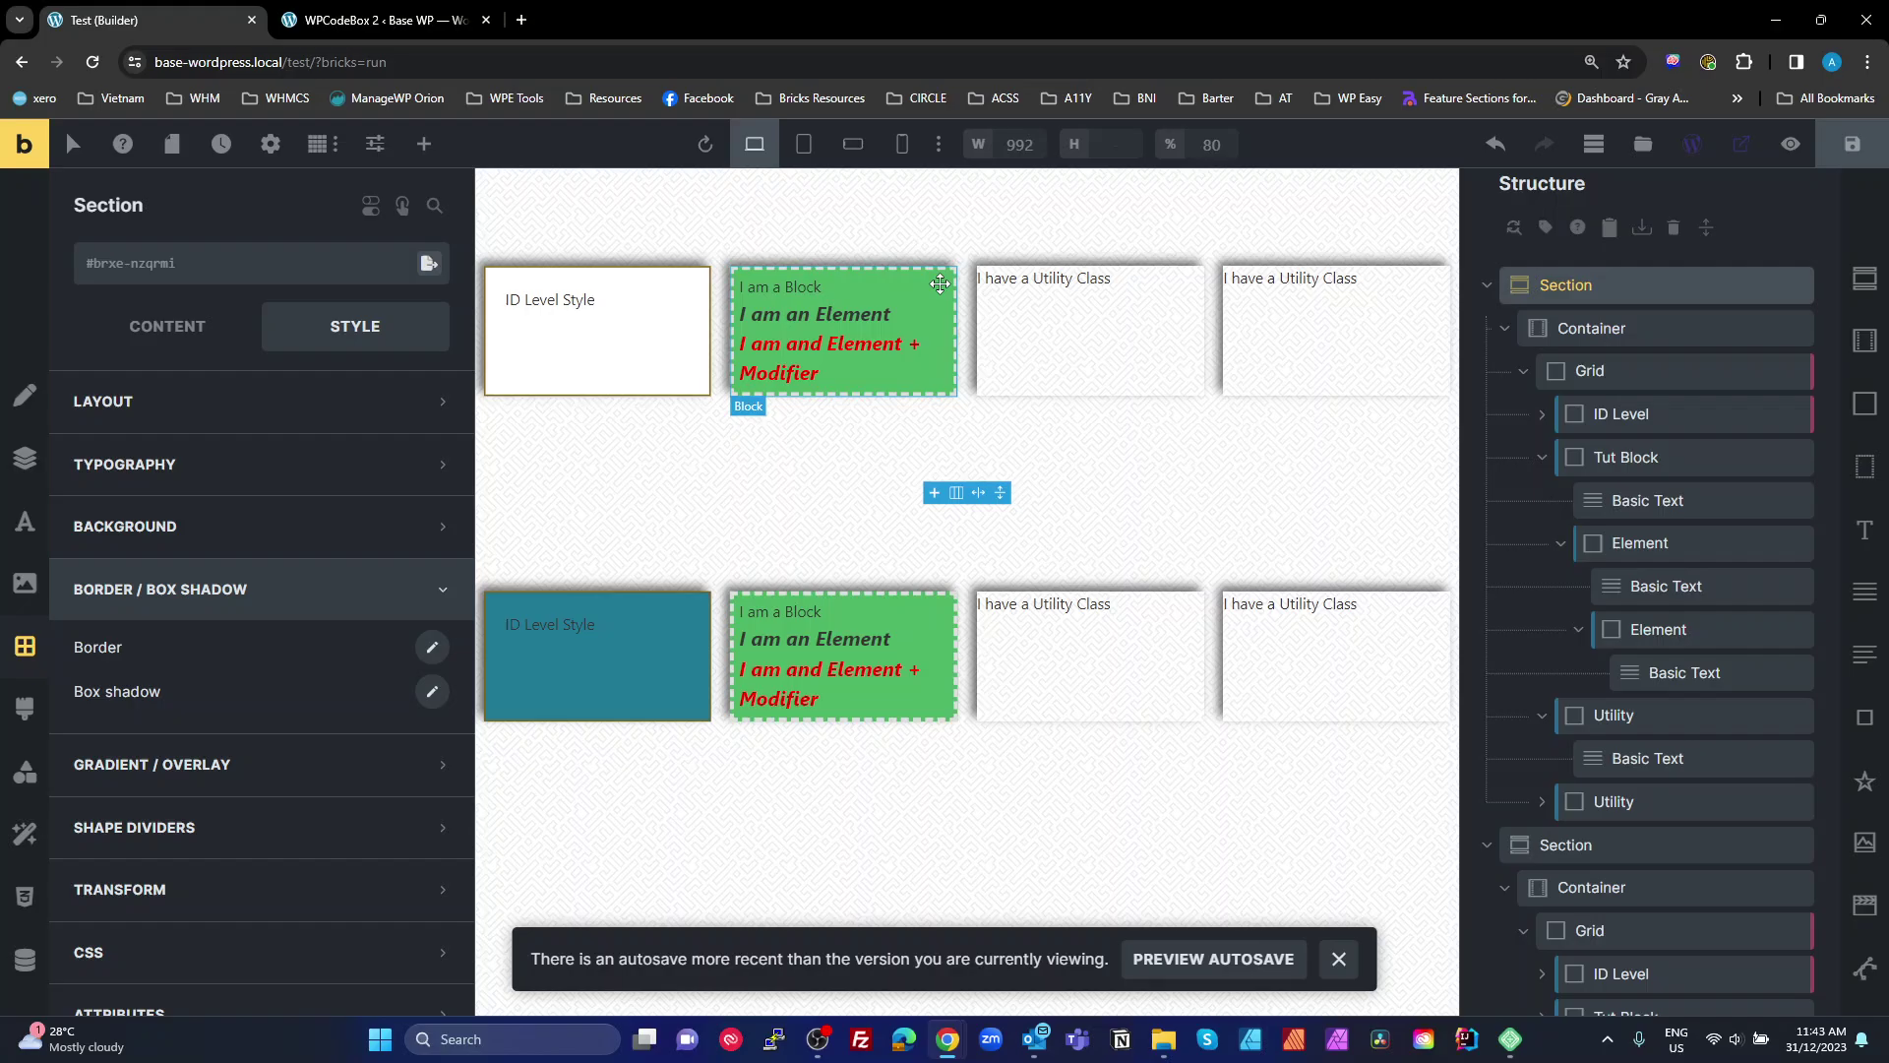
pyautogui.moveTo(1626, 382)
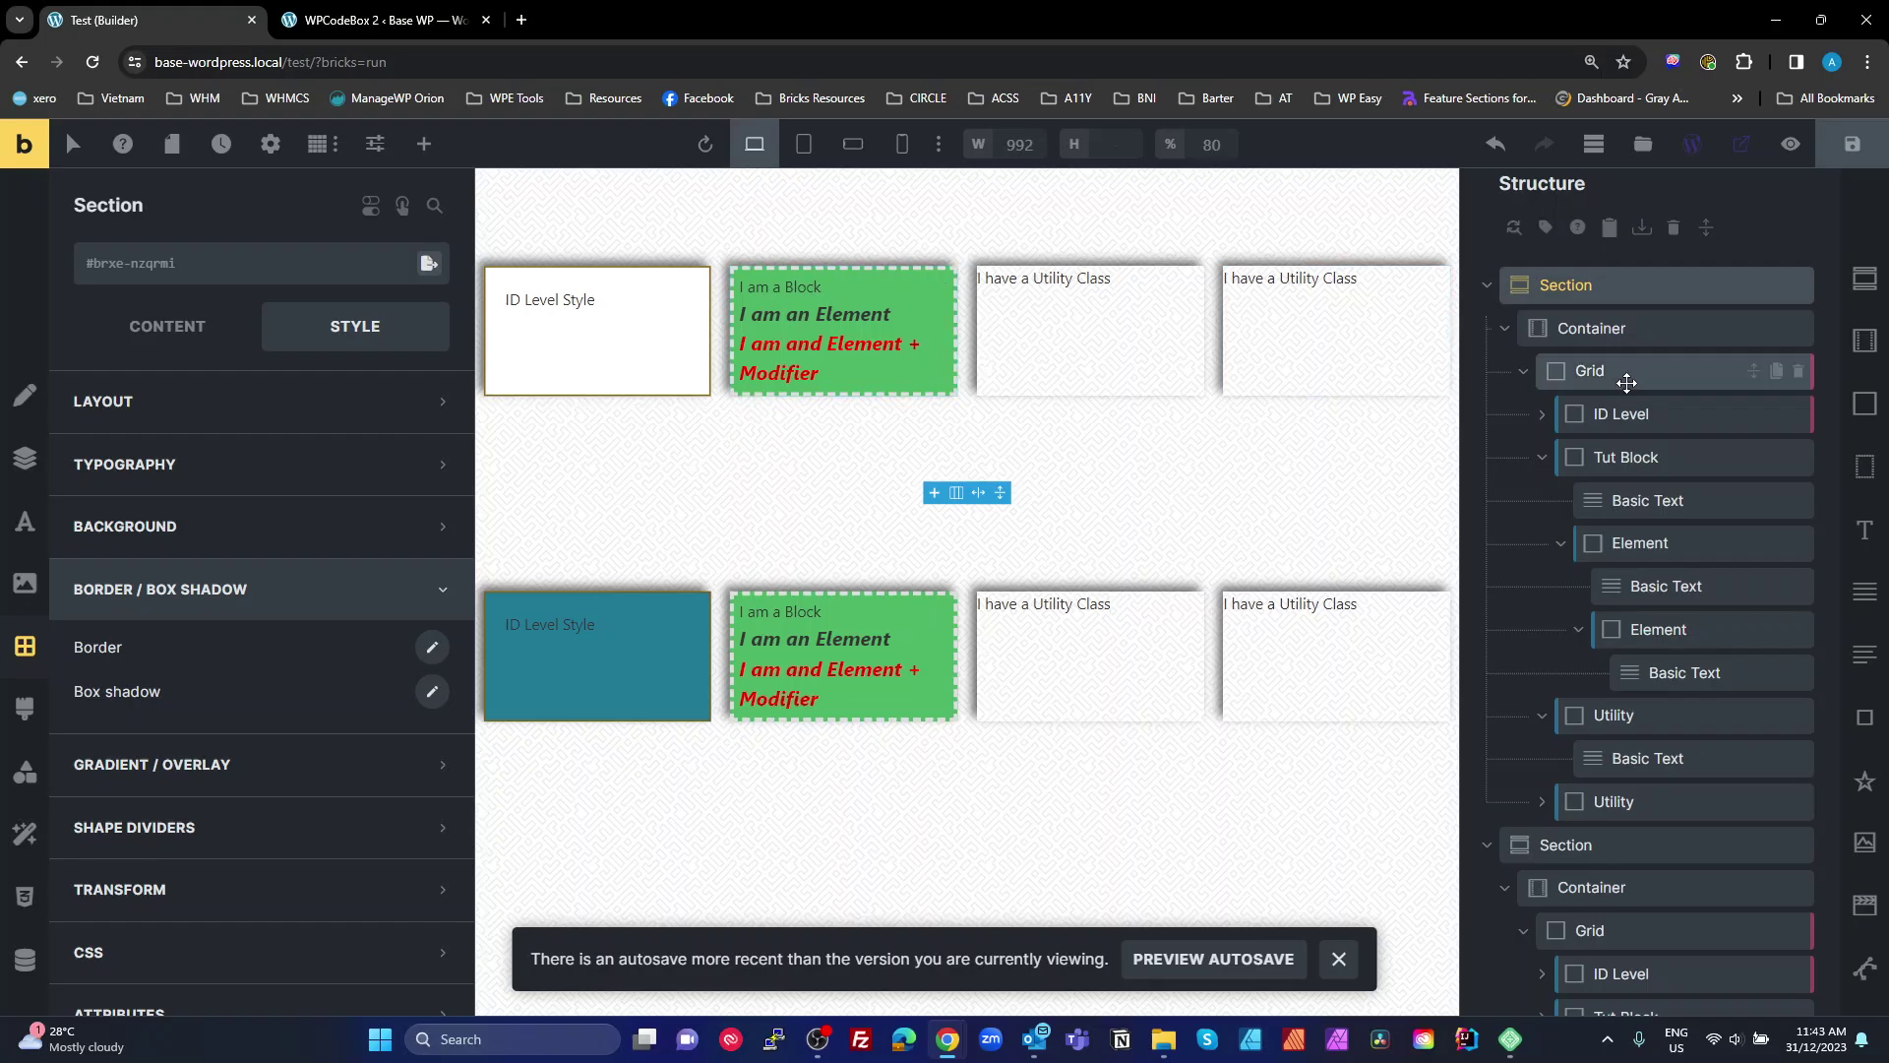
pyautogui.click(1629, 458)
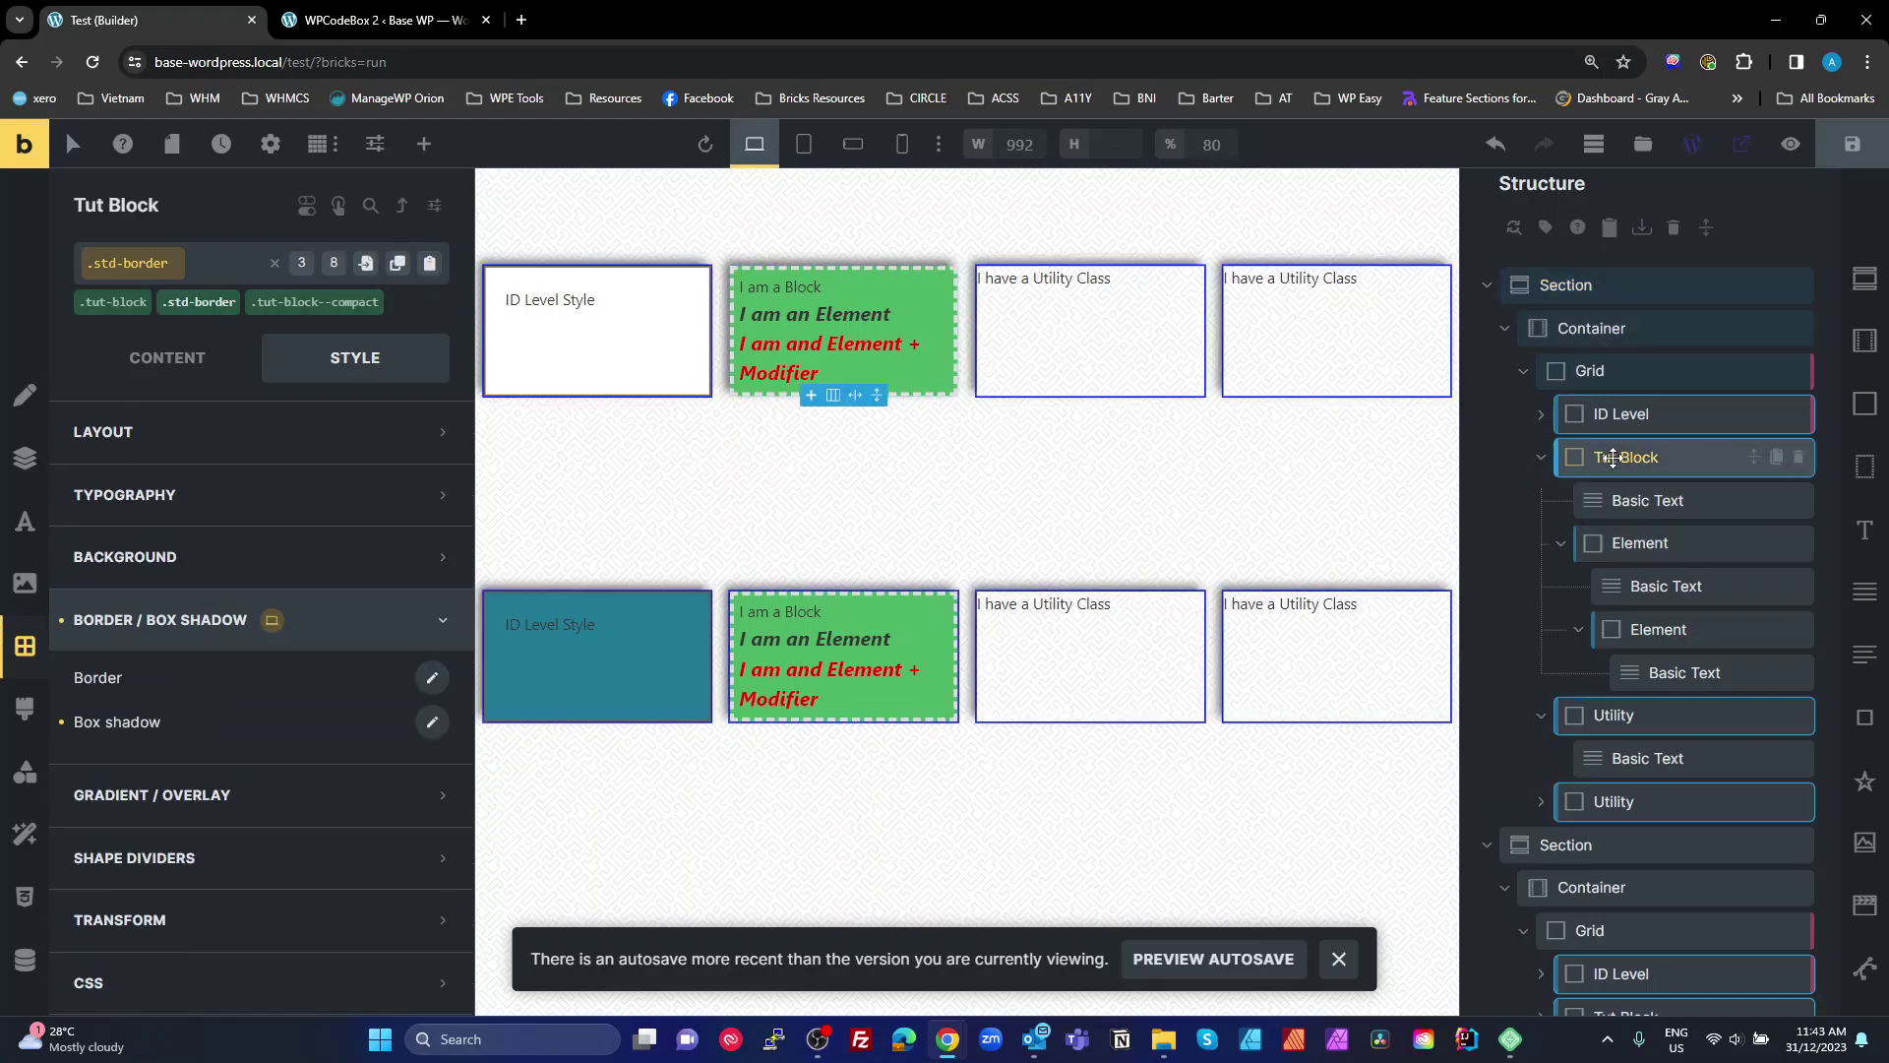
pyautogui.scroll(-3, 278, 831)
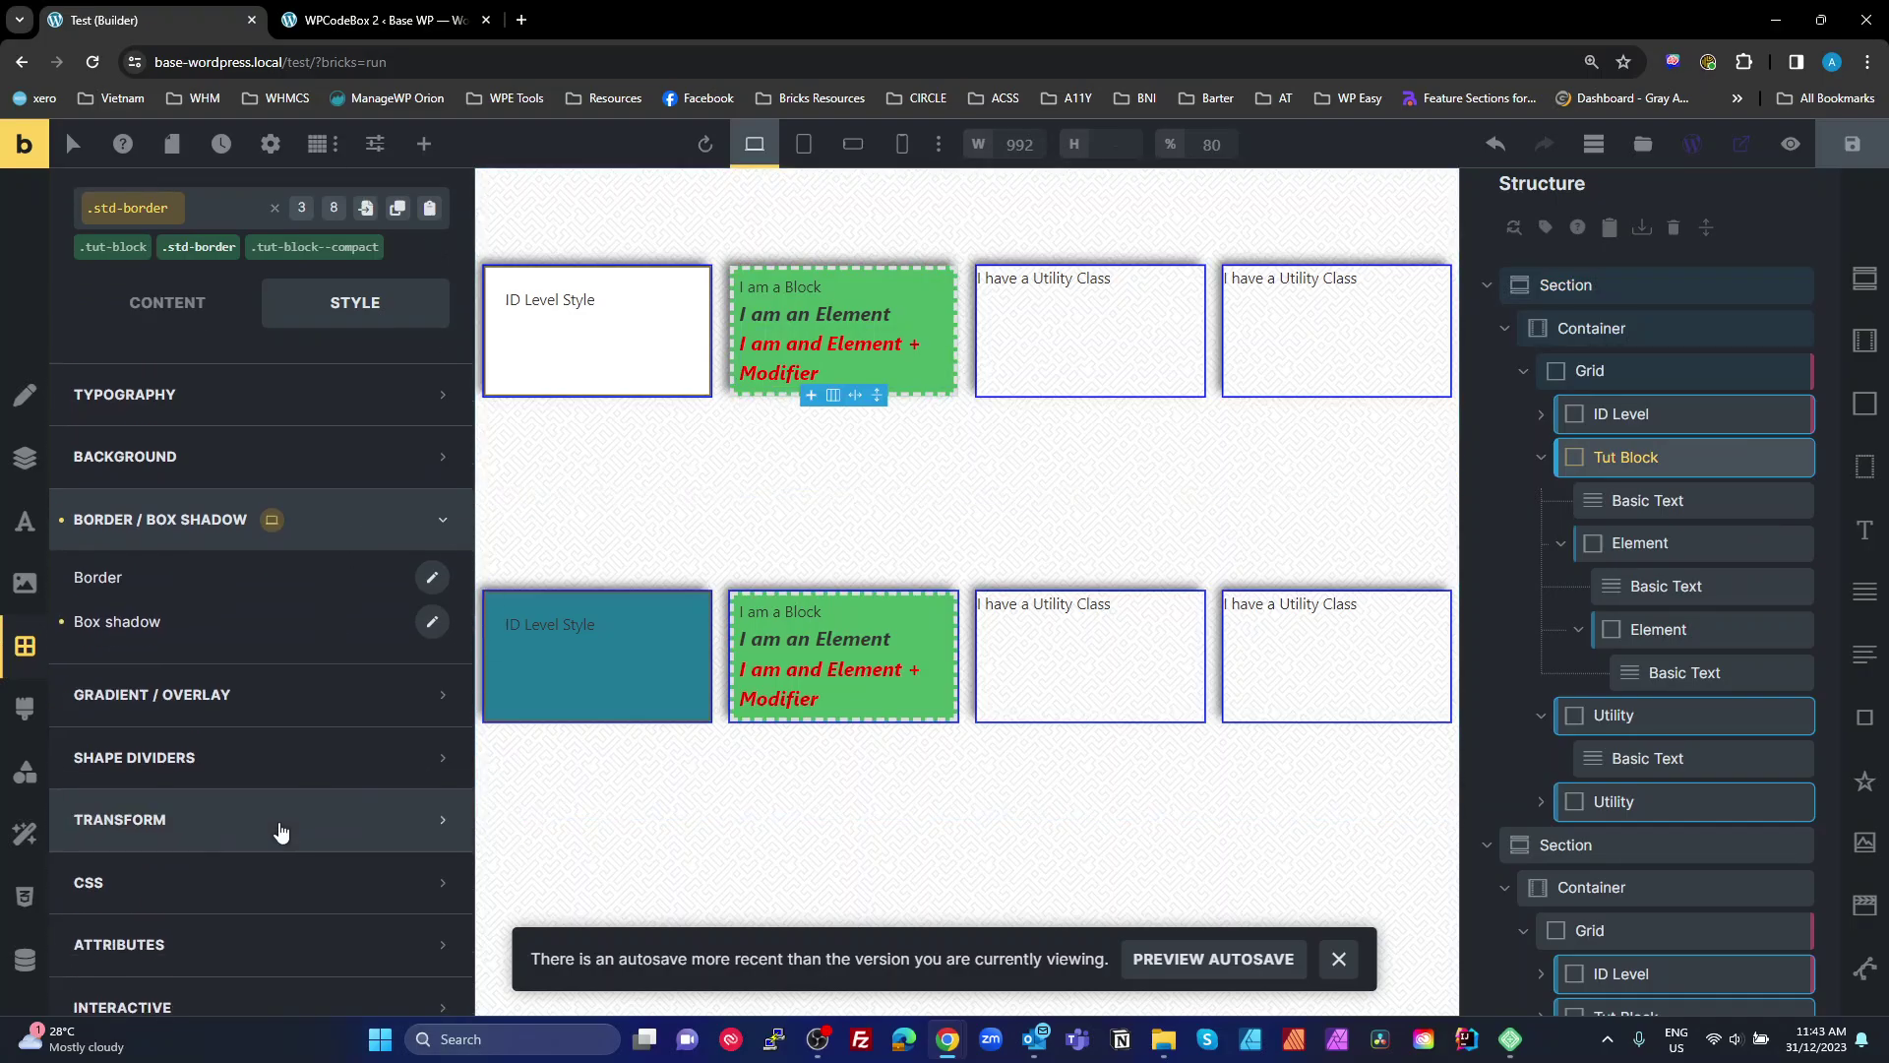
pyautogui.click(24, 895)
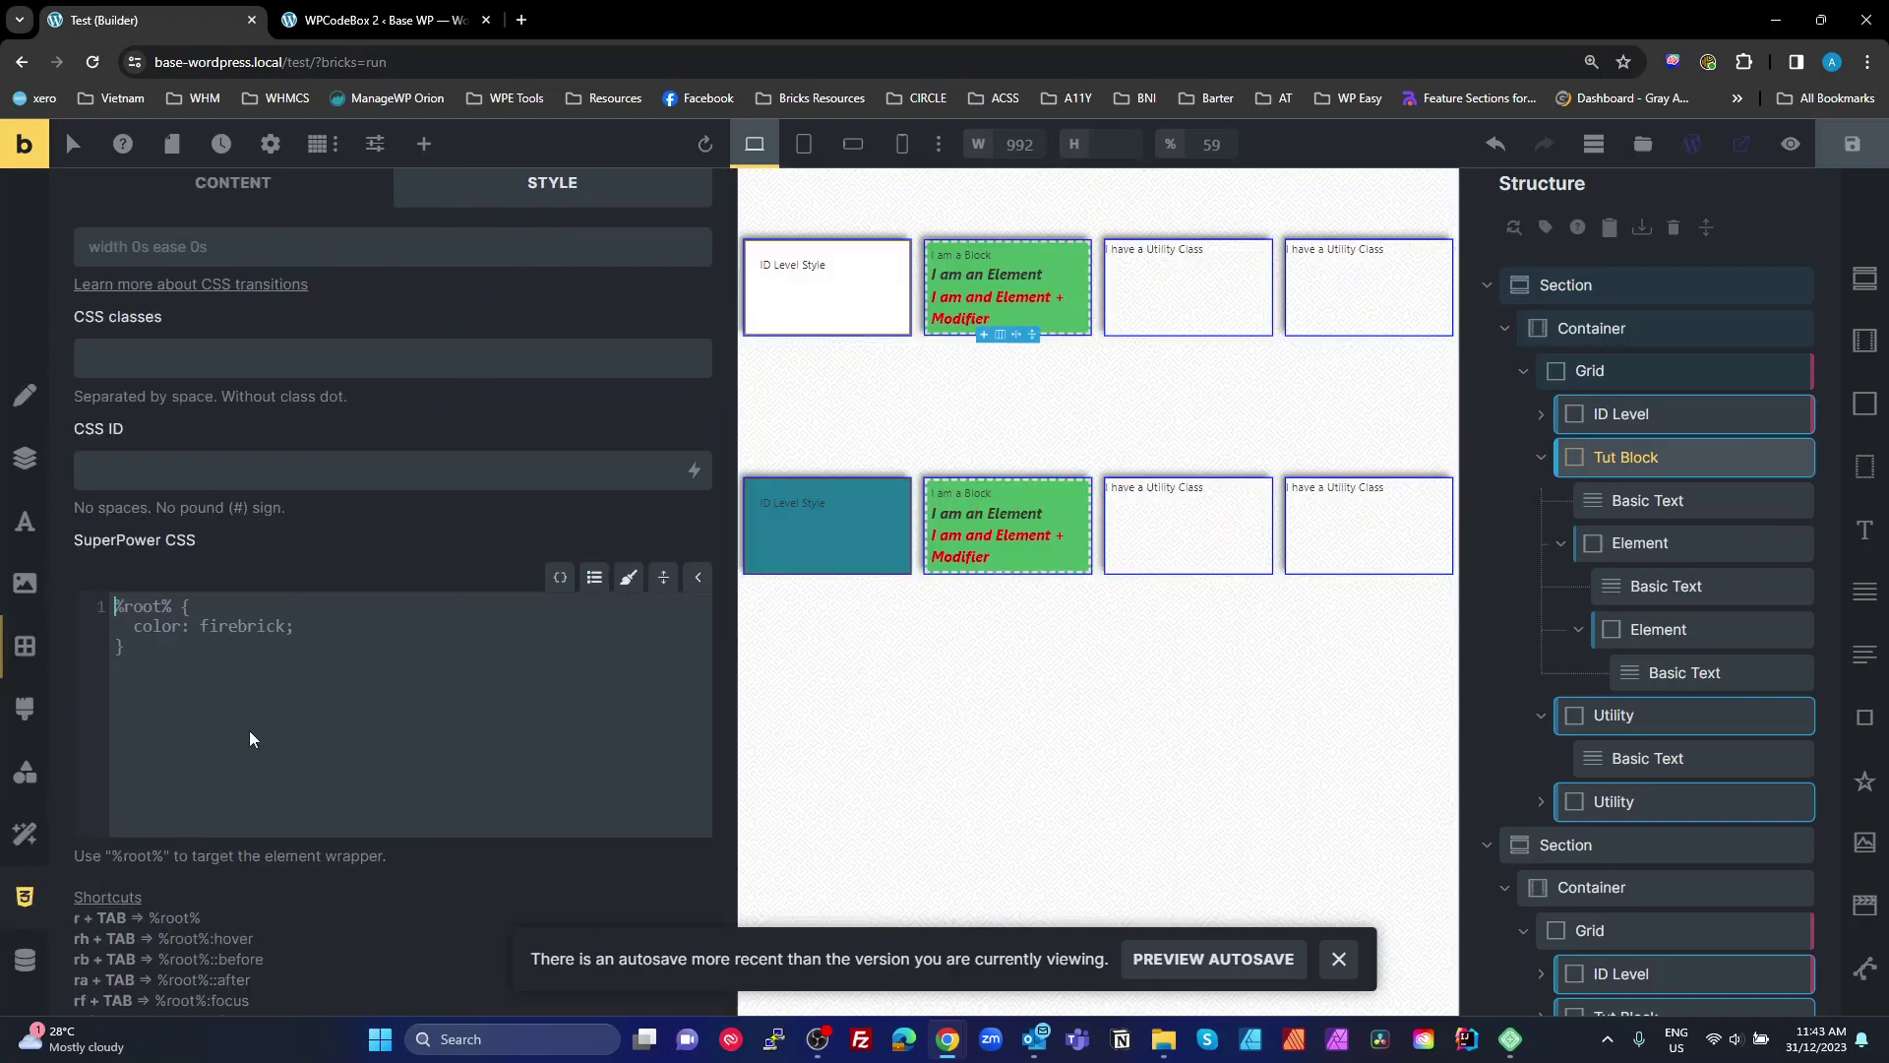
pyautogui.click(252, 646)
pyautogui.write('r')
pyautogui.press('Tab')
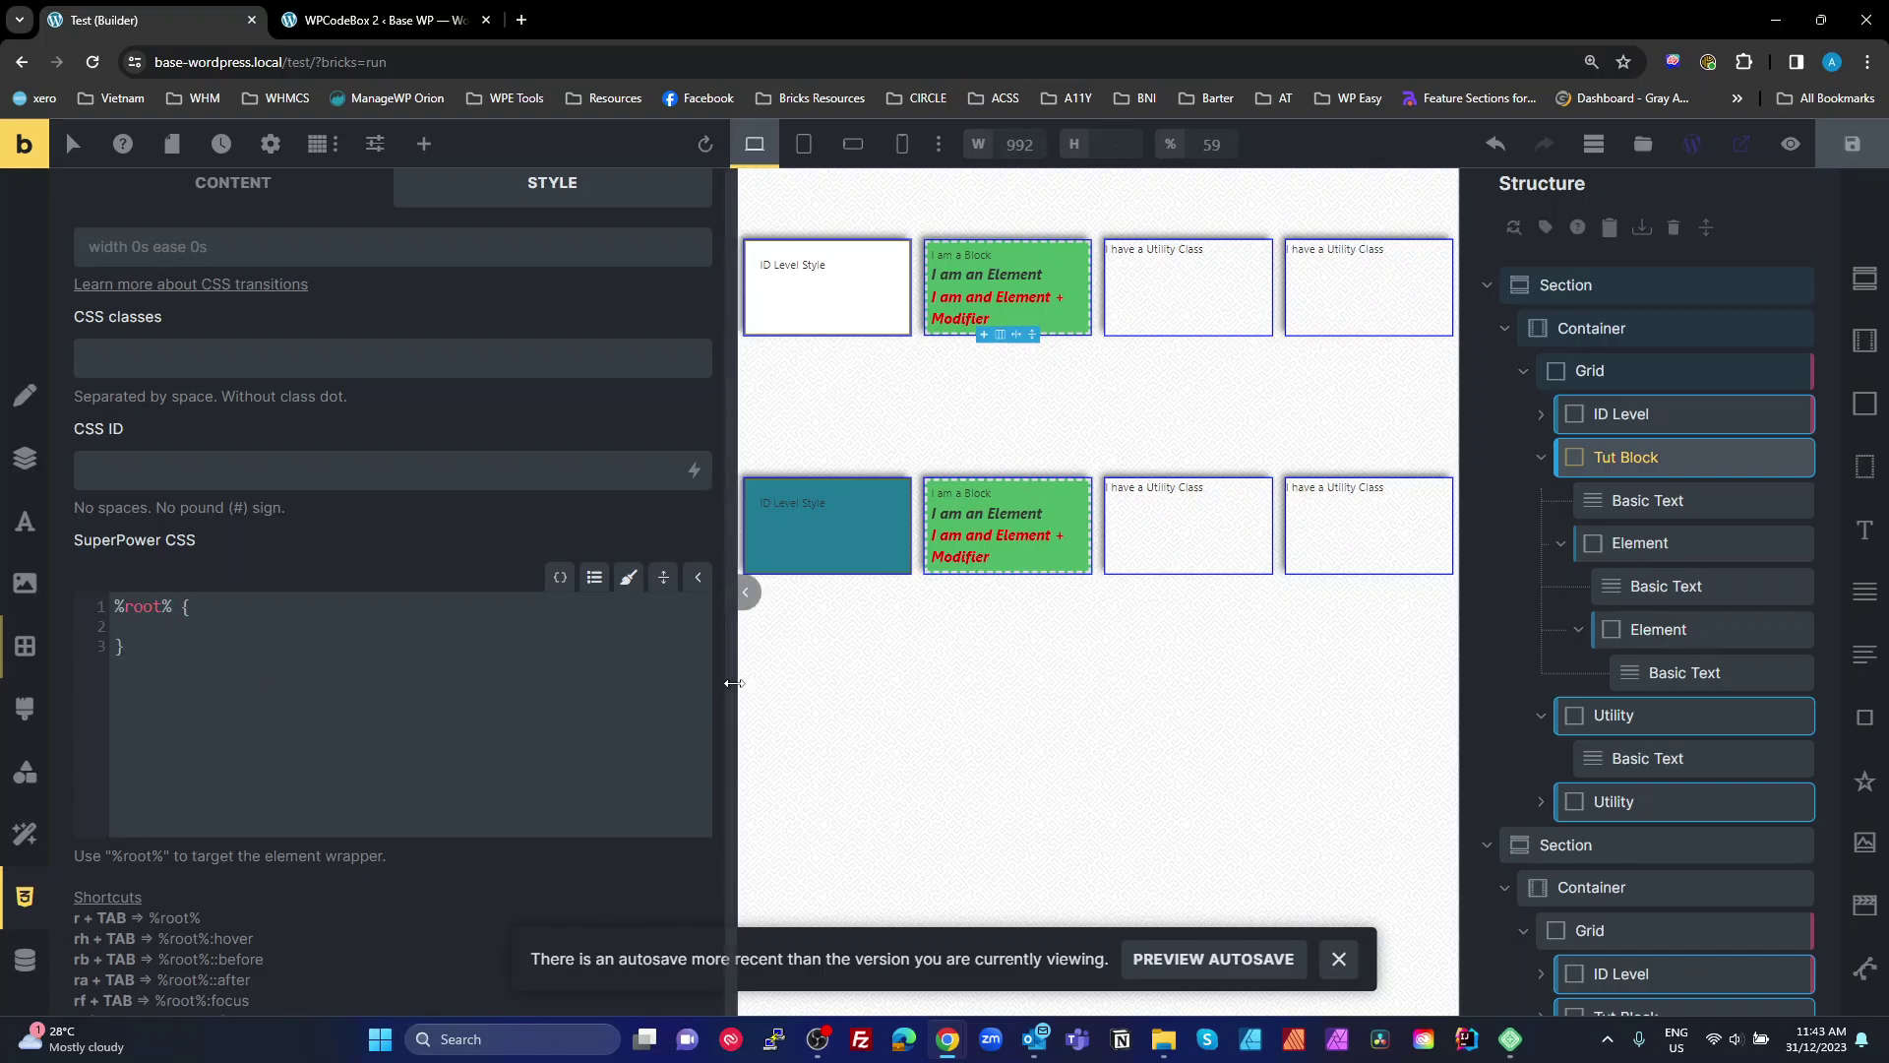
# Narrow the settings area and extend the rule's selector to %root%__element.
pyautogui.moveTo(740, 681); pyautogui.dragTo(549, 723)
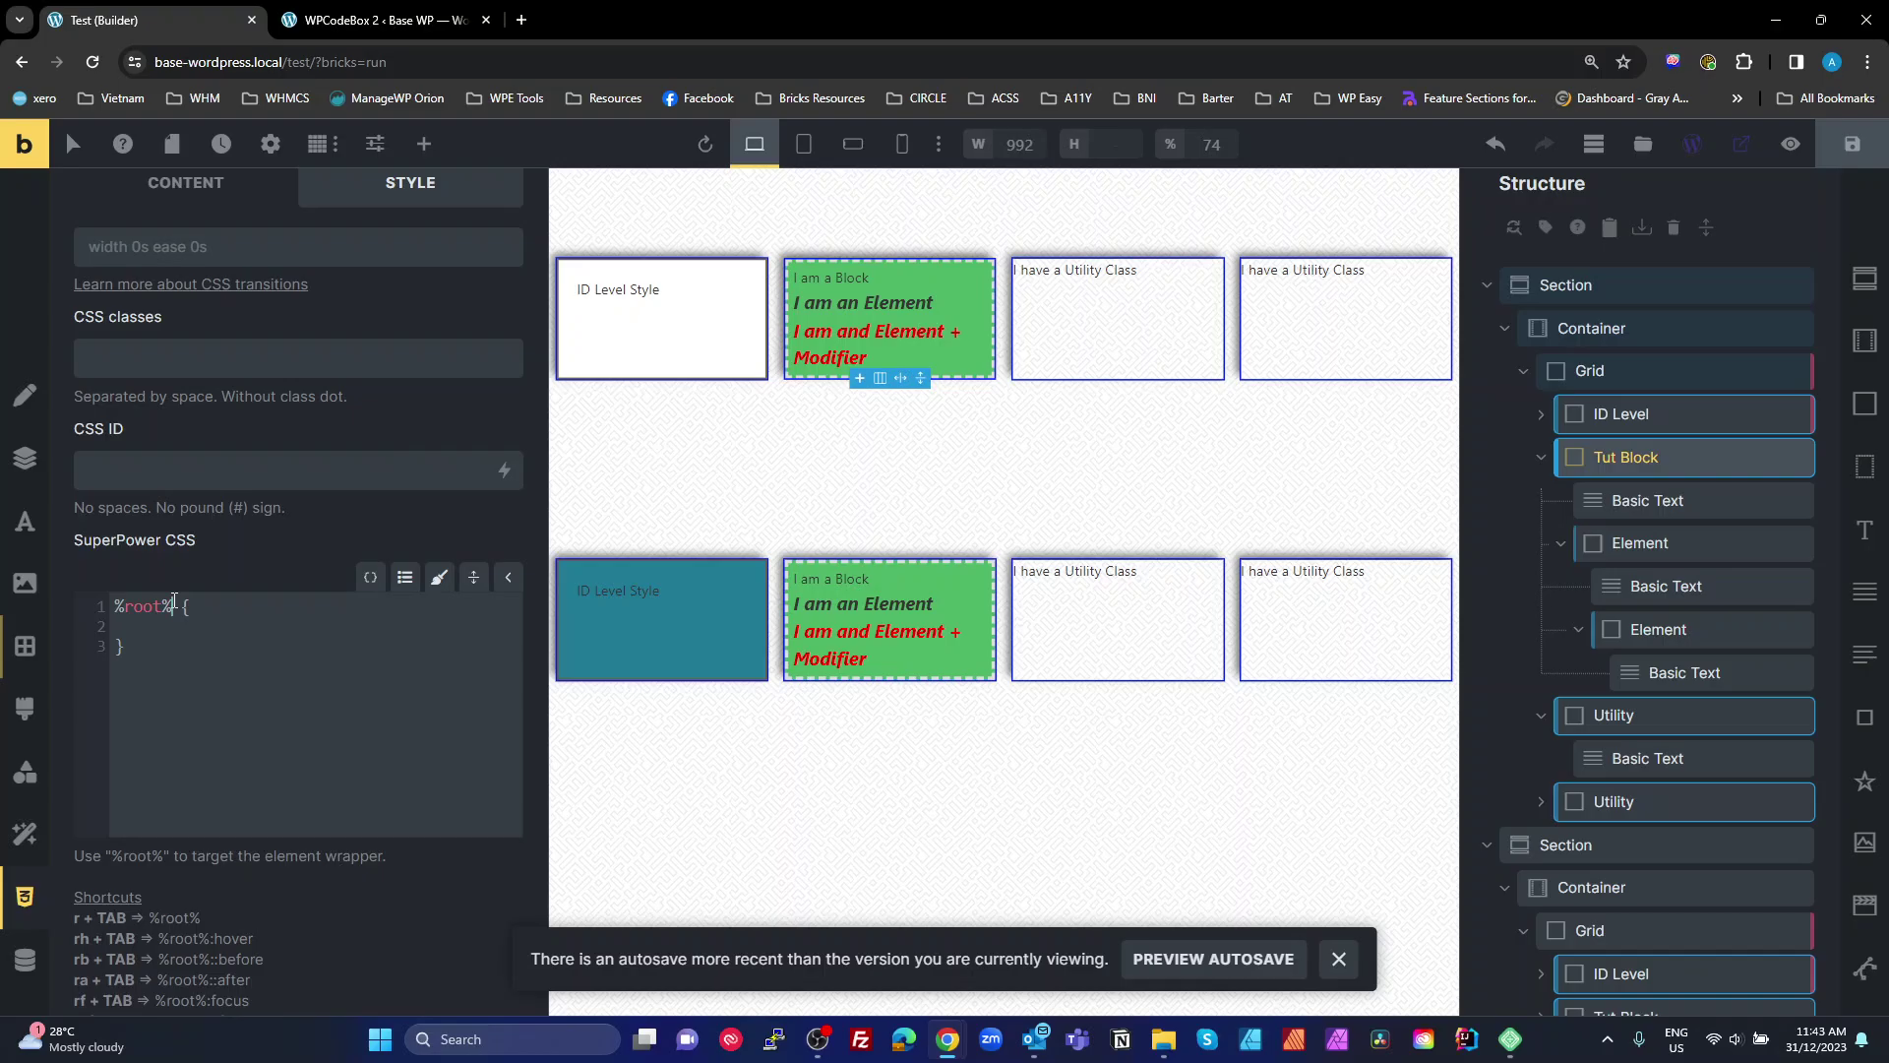
pyautogui.write('__elemet')
pyautogui.press('BackSpace')
pyautogui.write('nt')
pyautogui.moveTo(173, 606); pyautogui.dragTo(258, 607)
pyautogui.click(159, 607)
pyautogui.scroll(5, 126, 246)
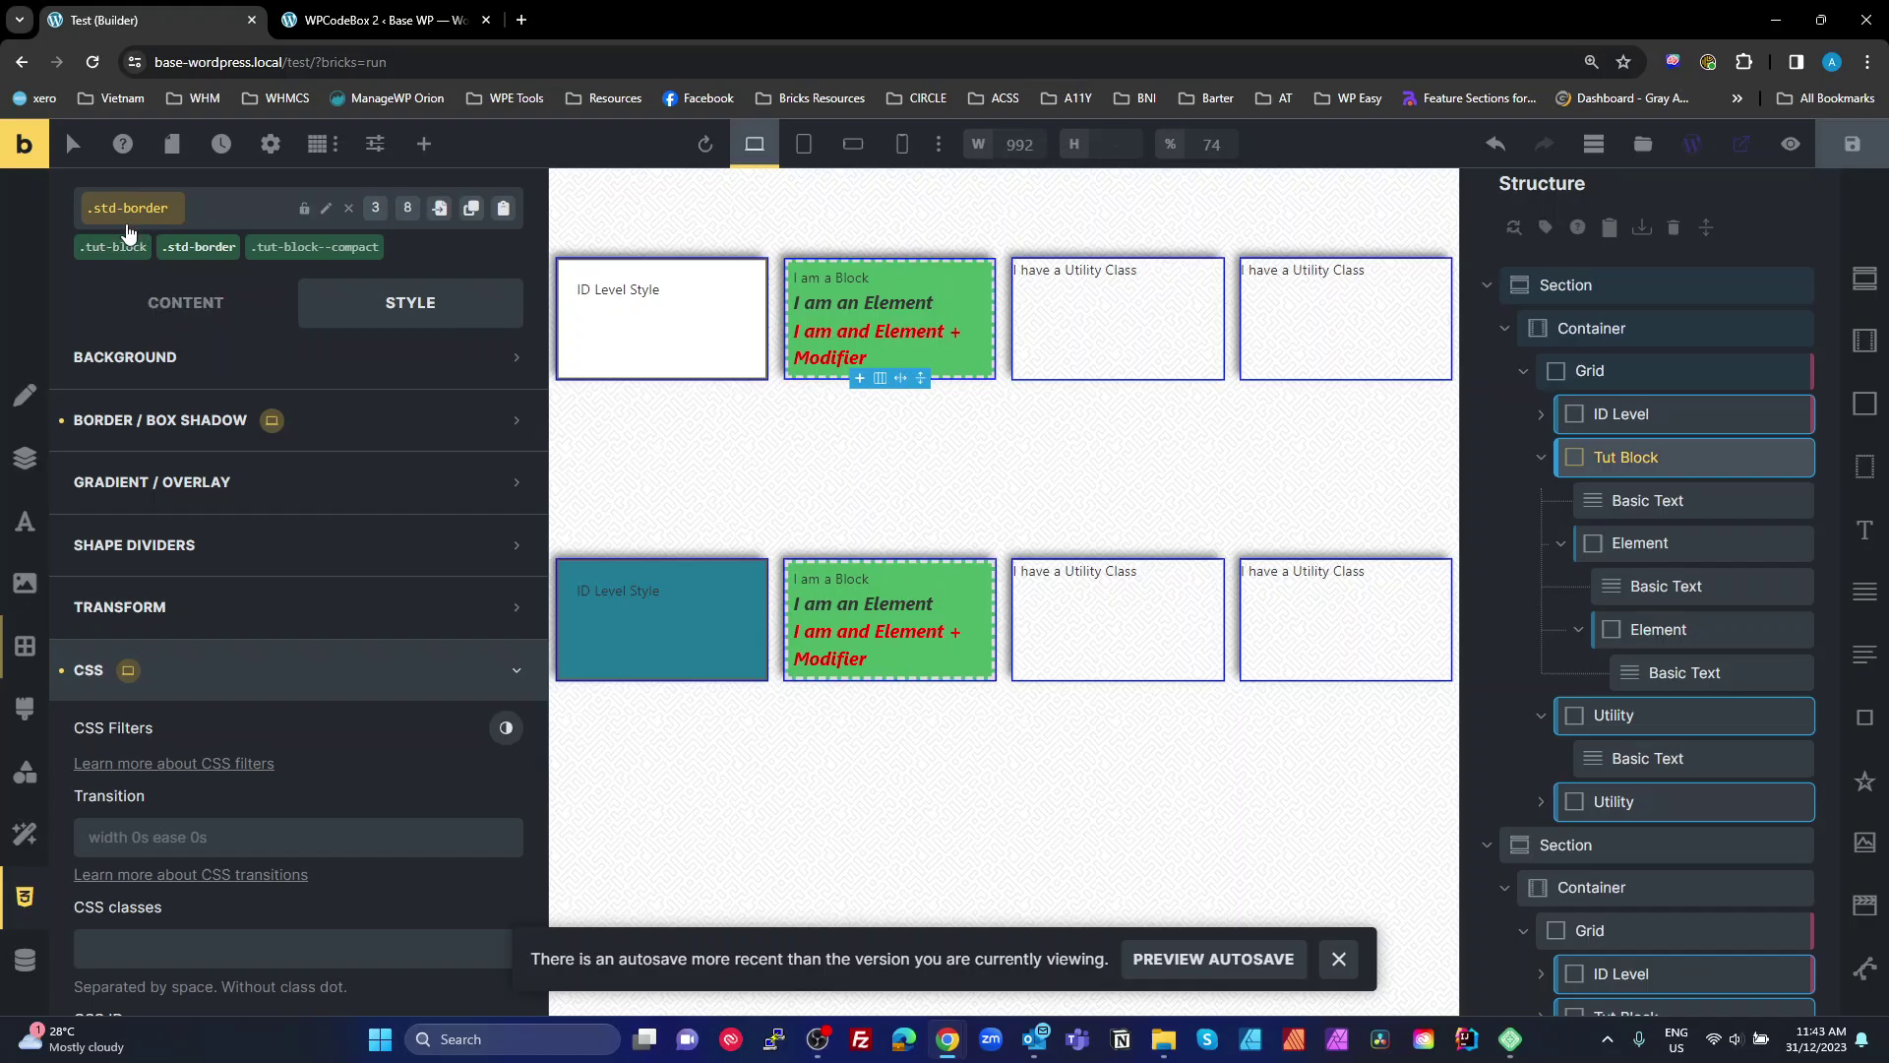
# Move the %root%__element rule from the .std-border class's custom CSS to the .tut-block class's custom CSS.
pyautogui.scroll(-4, 145, 817)
pyautogui.click(97, 803)
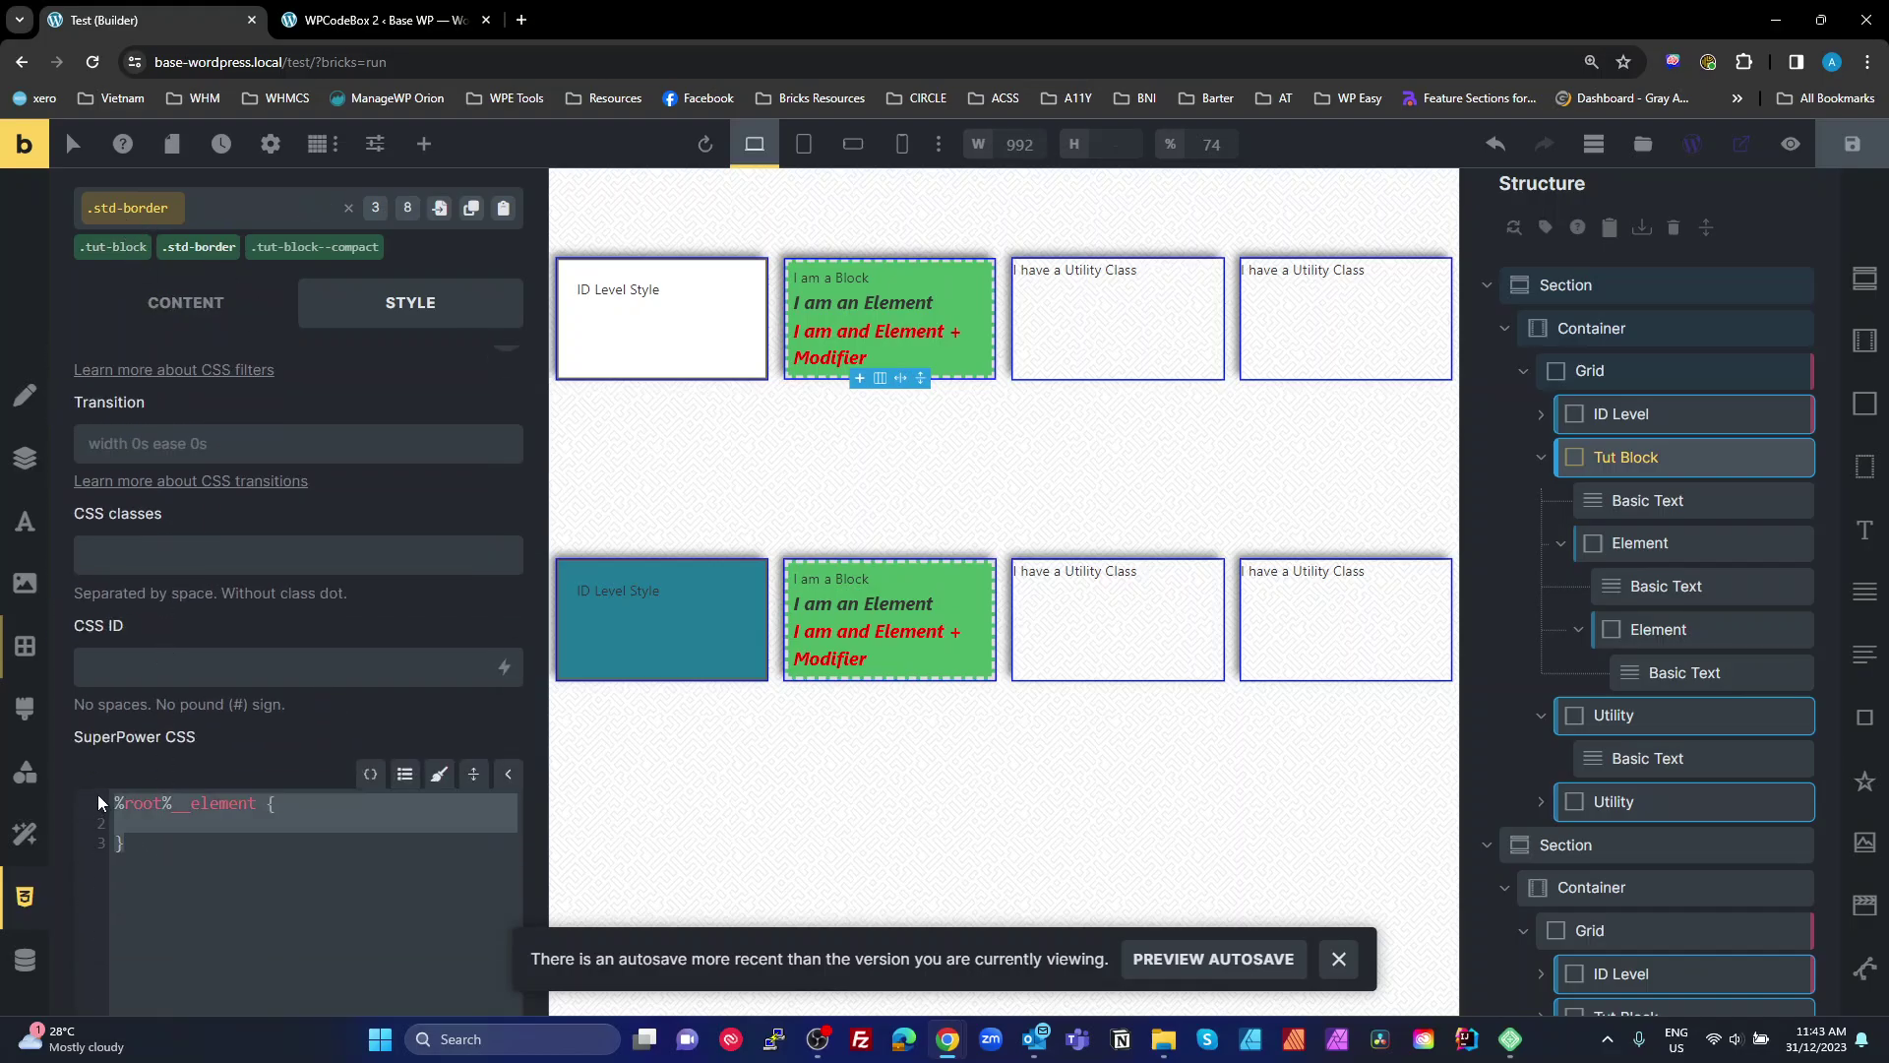
pyautogui.write('%root% {   color: firebrick;')
pyautogui.scroll(2, 175, 463)
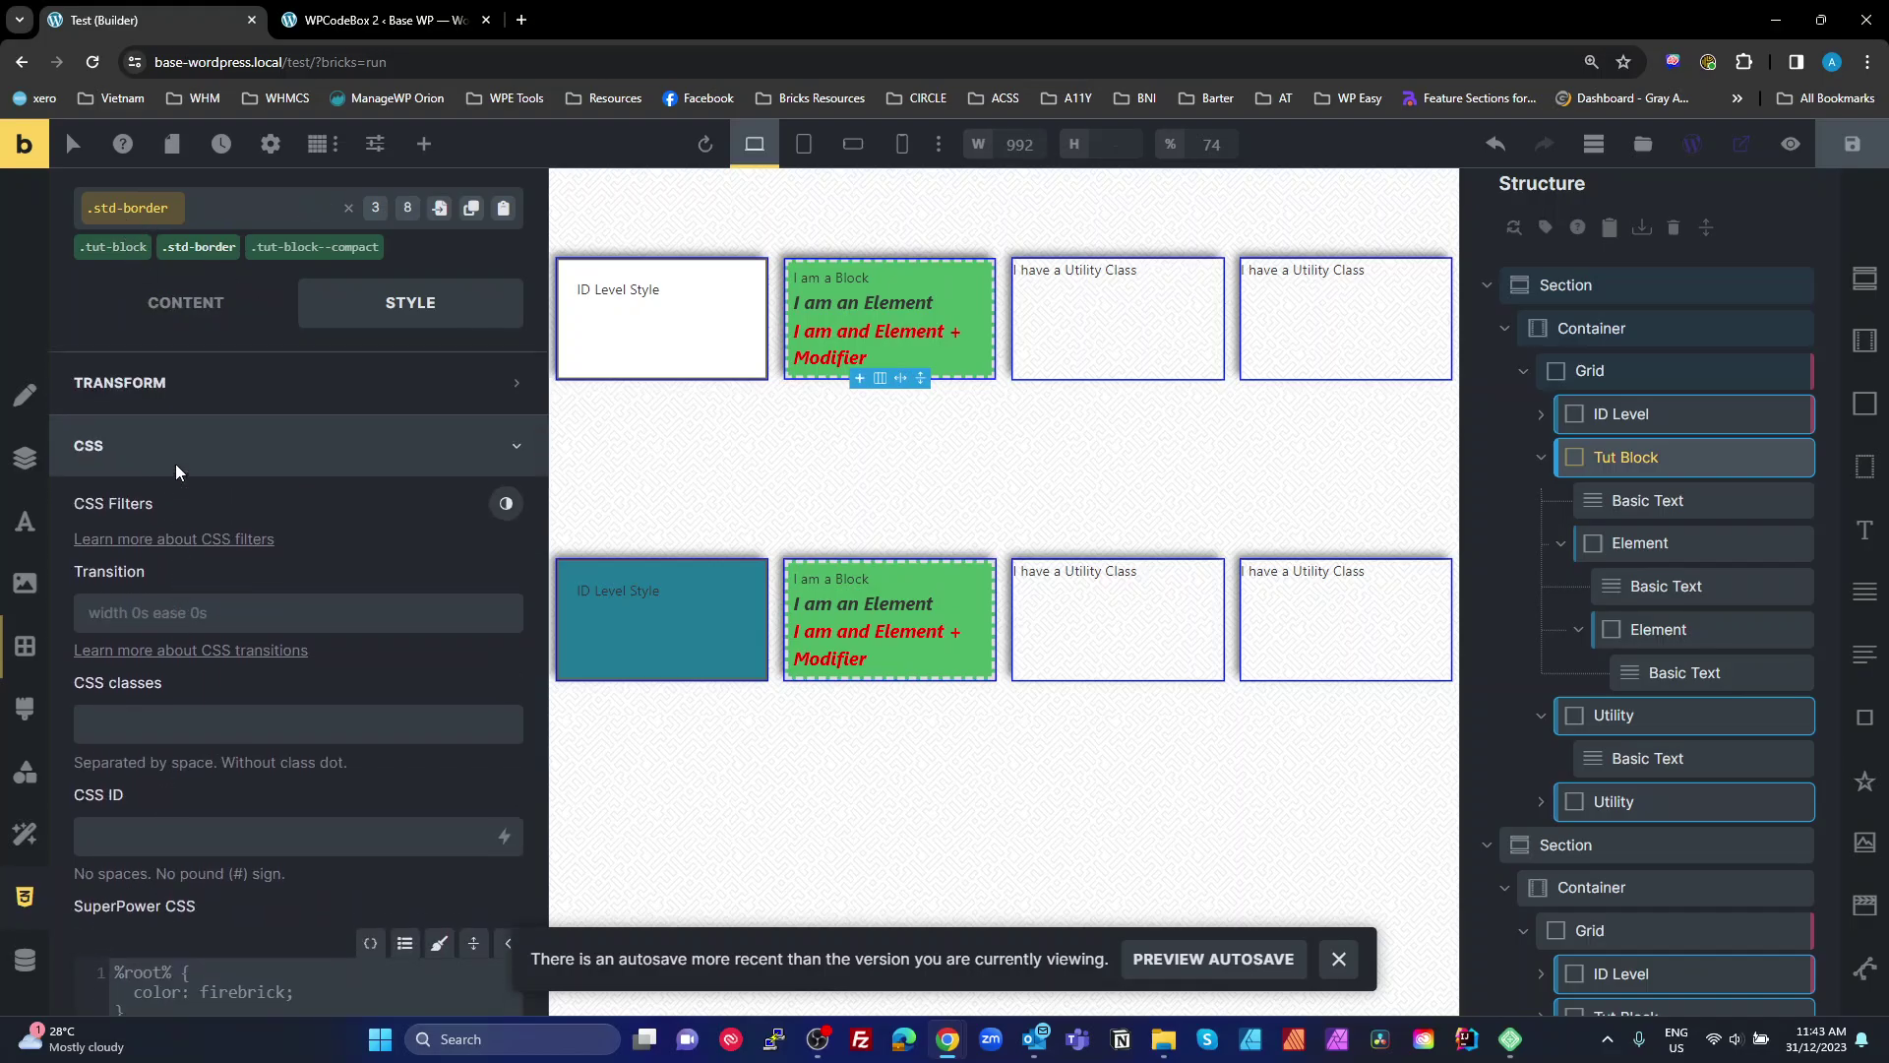
pyautogui.click(130, 248)
pyautogui.scroll(-3, 363, 618)
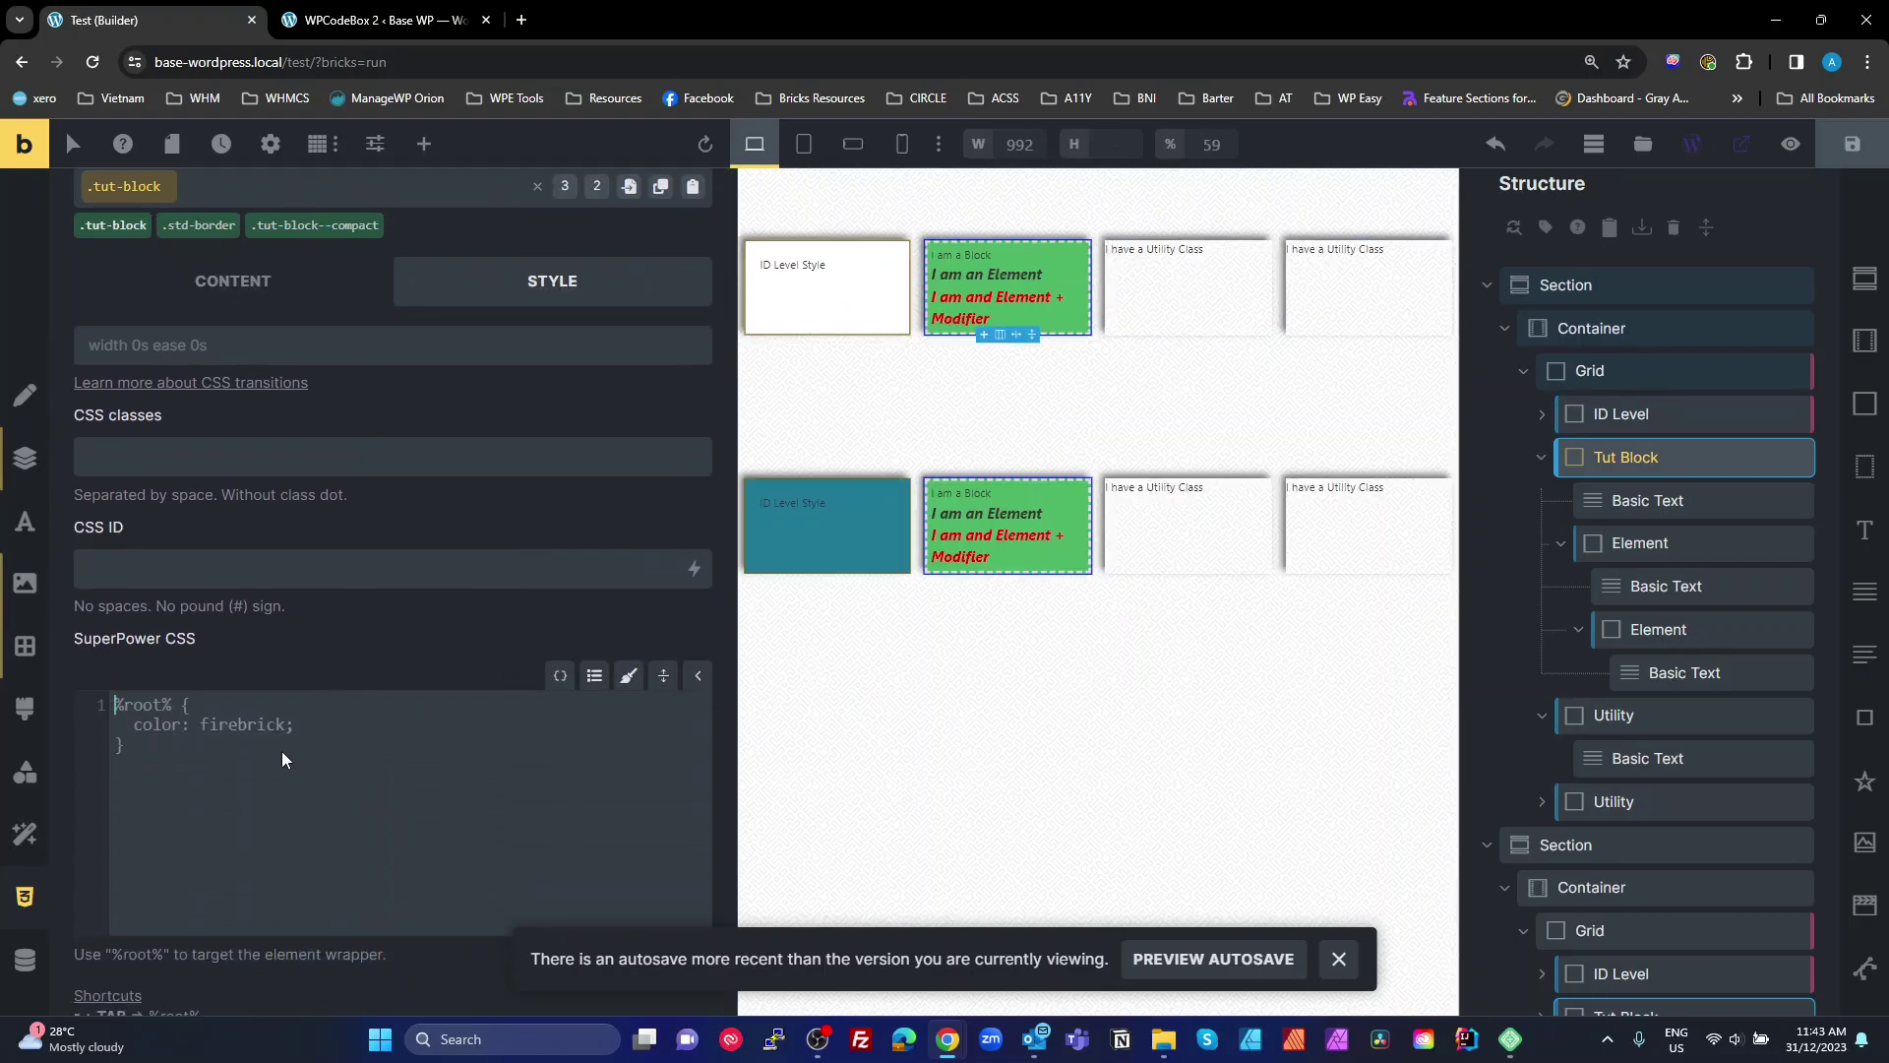
pyautogui.click(281, 750)
pyautogui.doubleClick(153, 703)
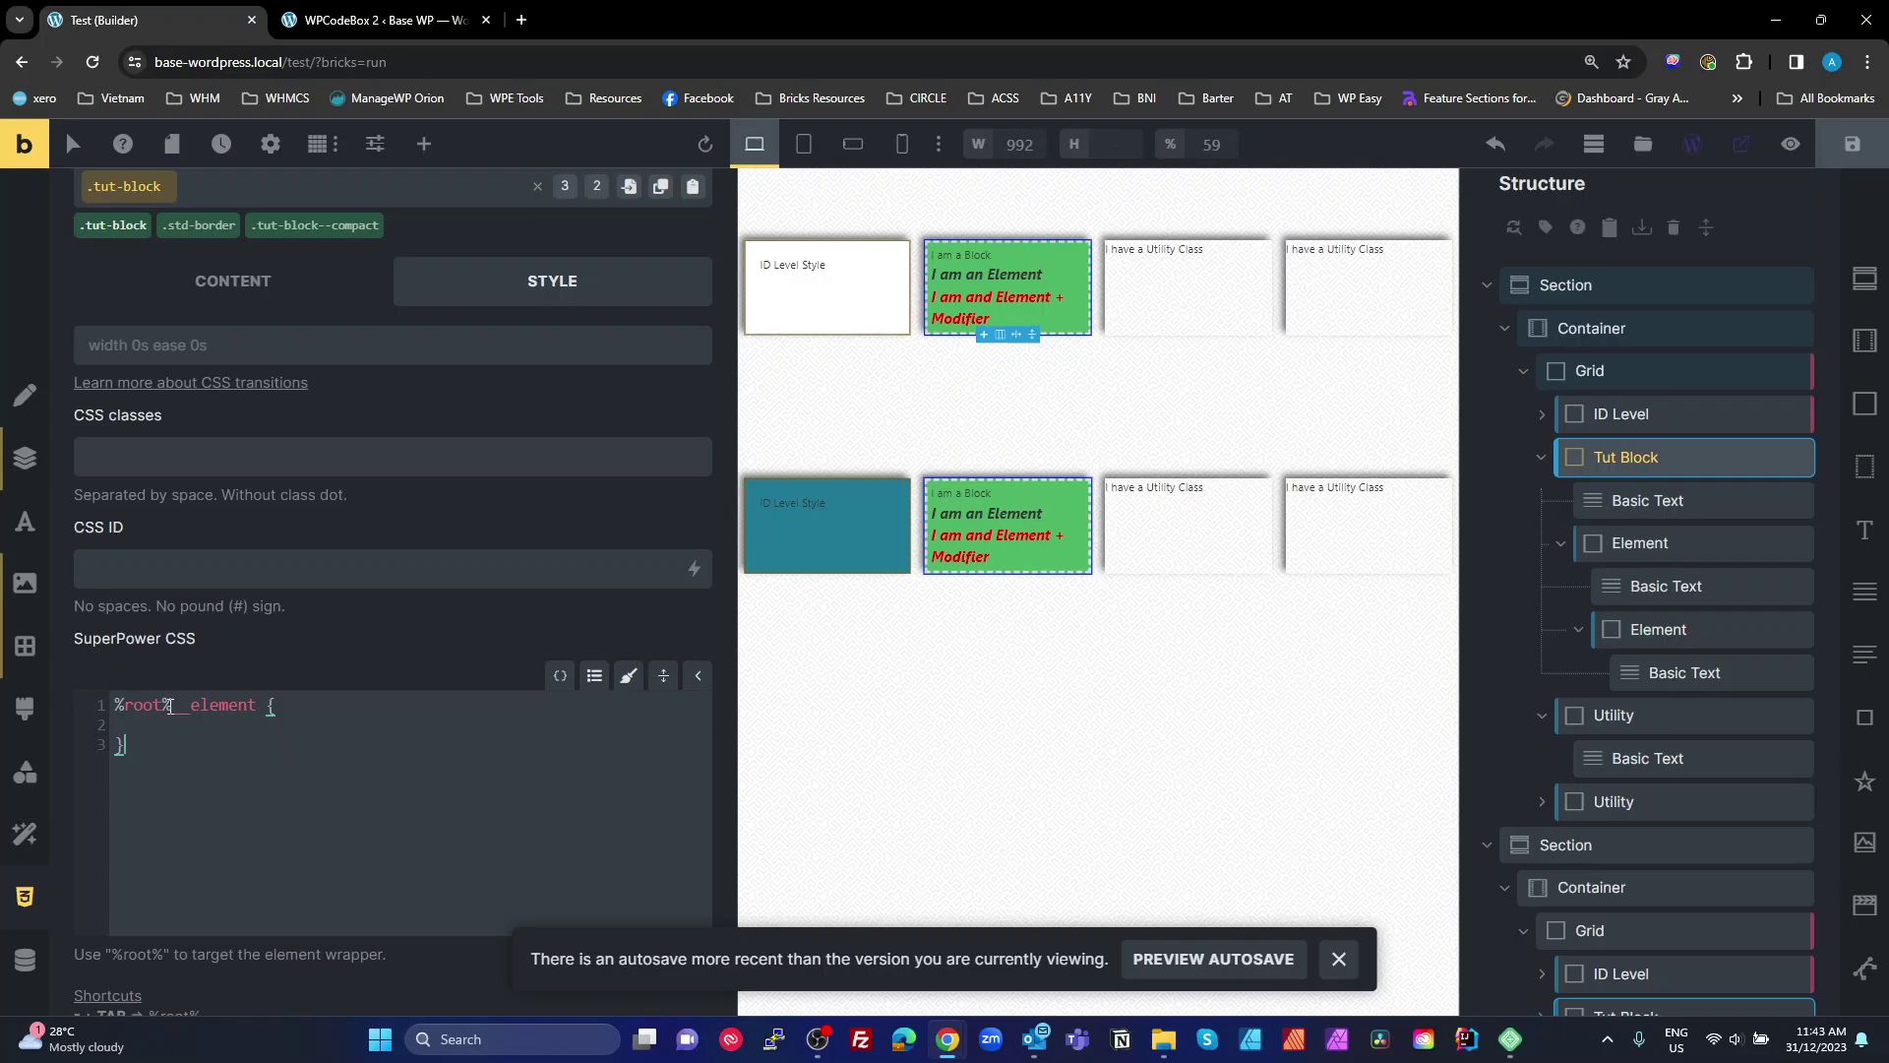
pyautogui.scroll(2, 90, 704)
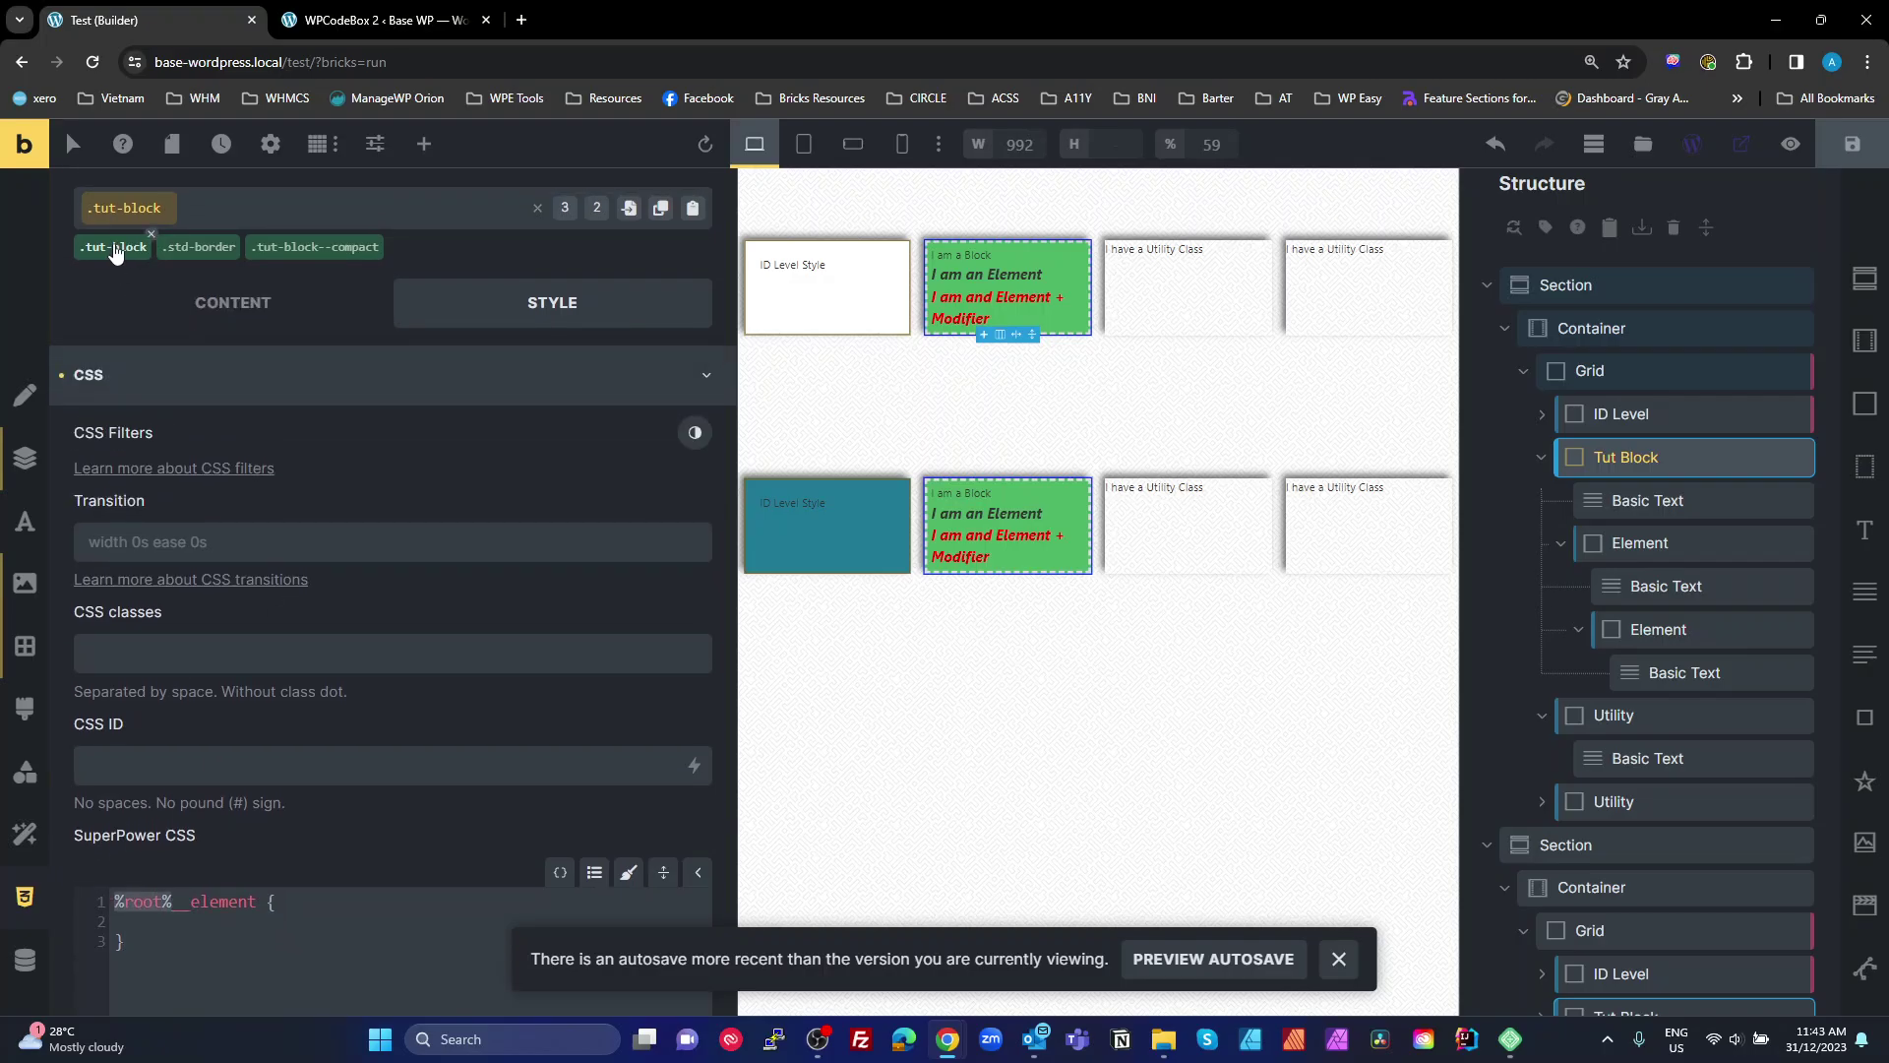
pyautogui.scroll(-1, 247, 820)
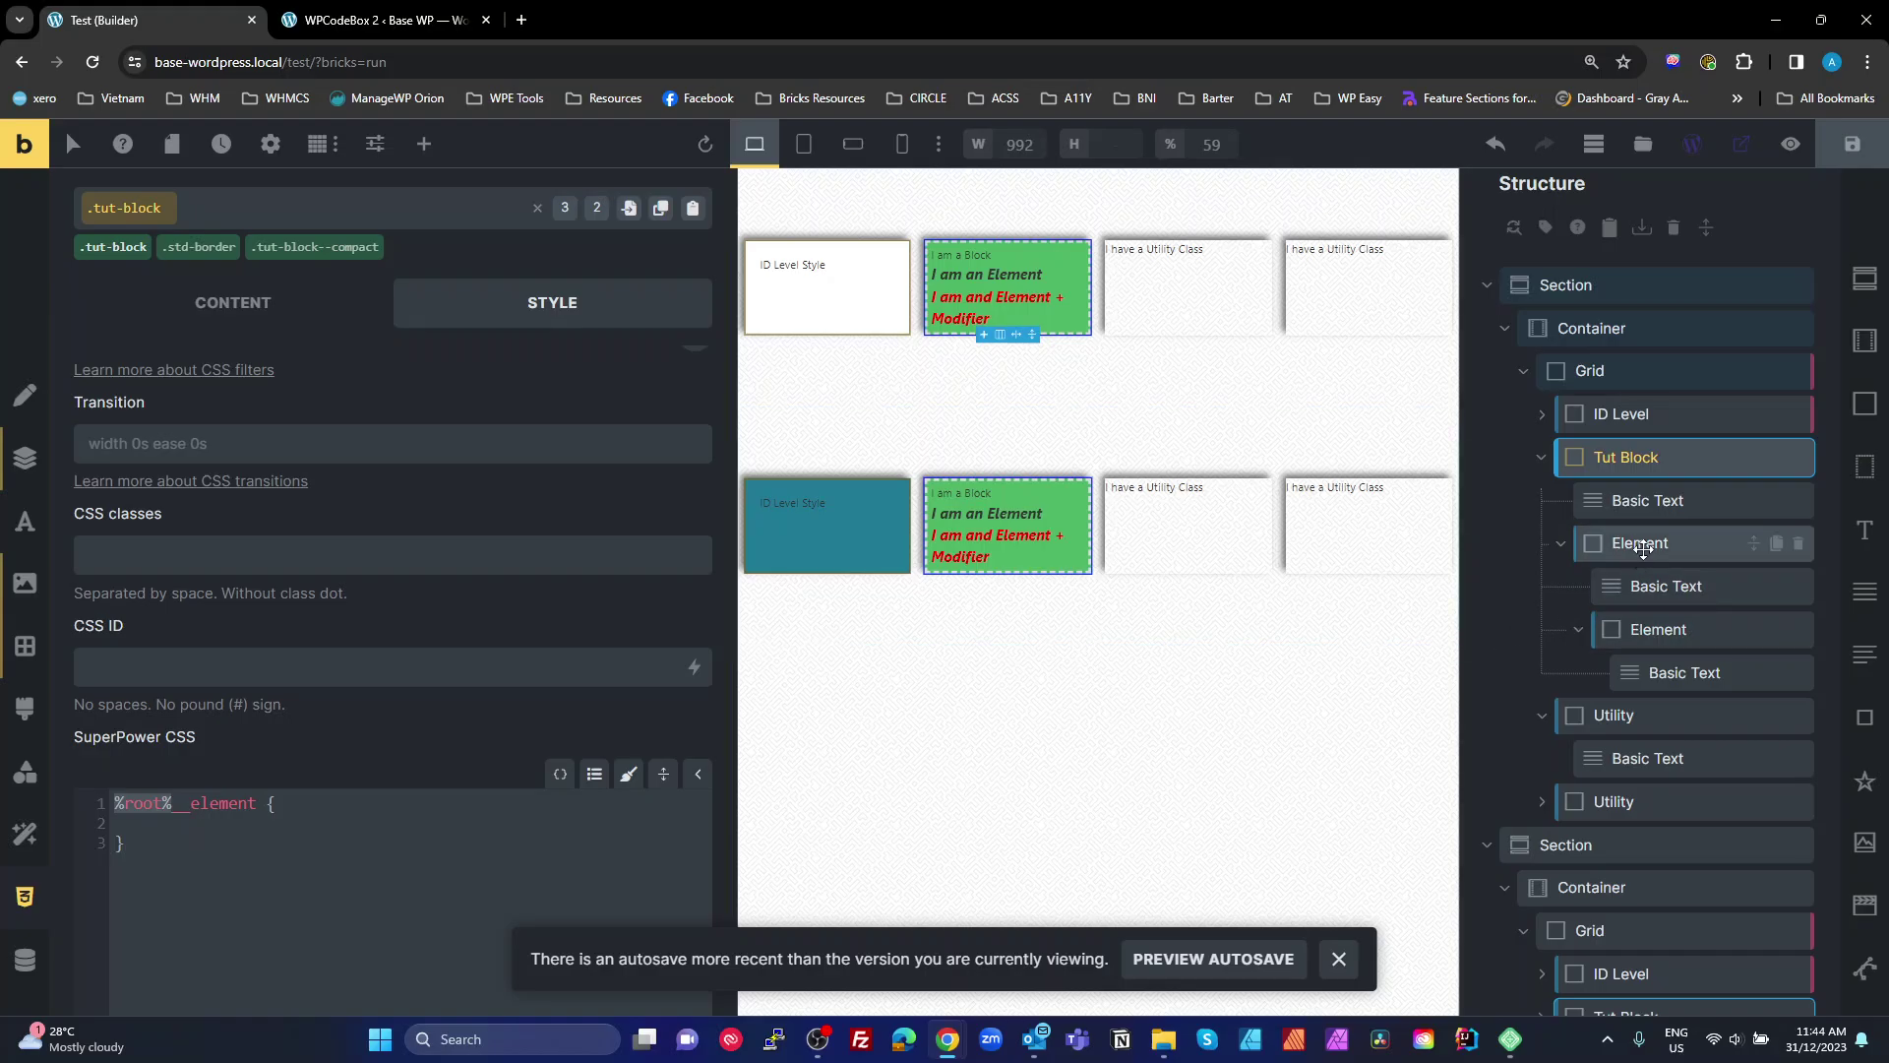
# Set color: white inside the .tut-block class's %root%__element rule, and narrow the settings area.
pyautogui.click(157, 825)
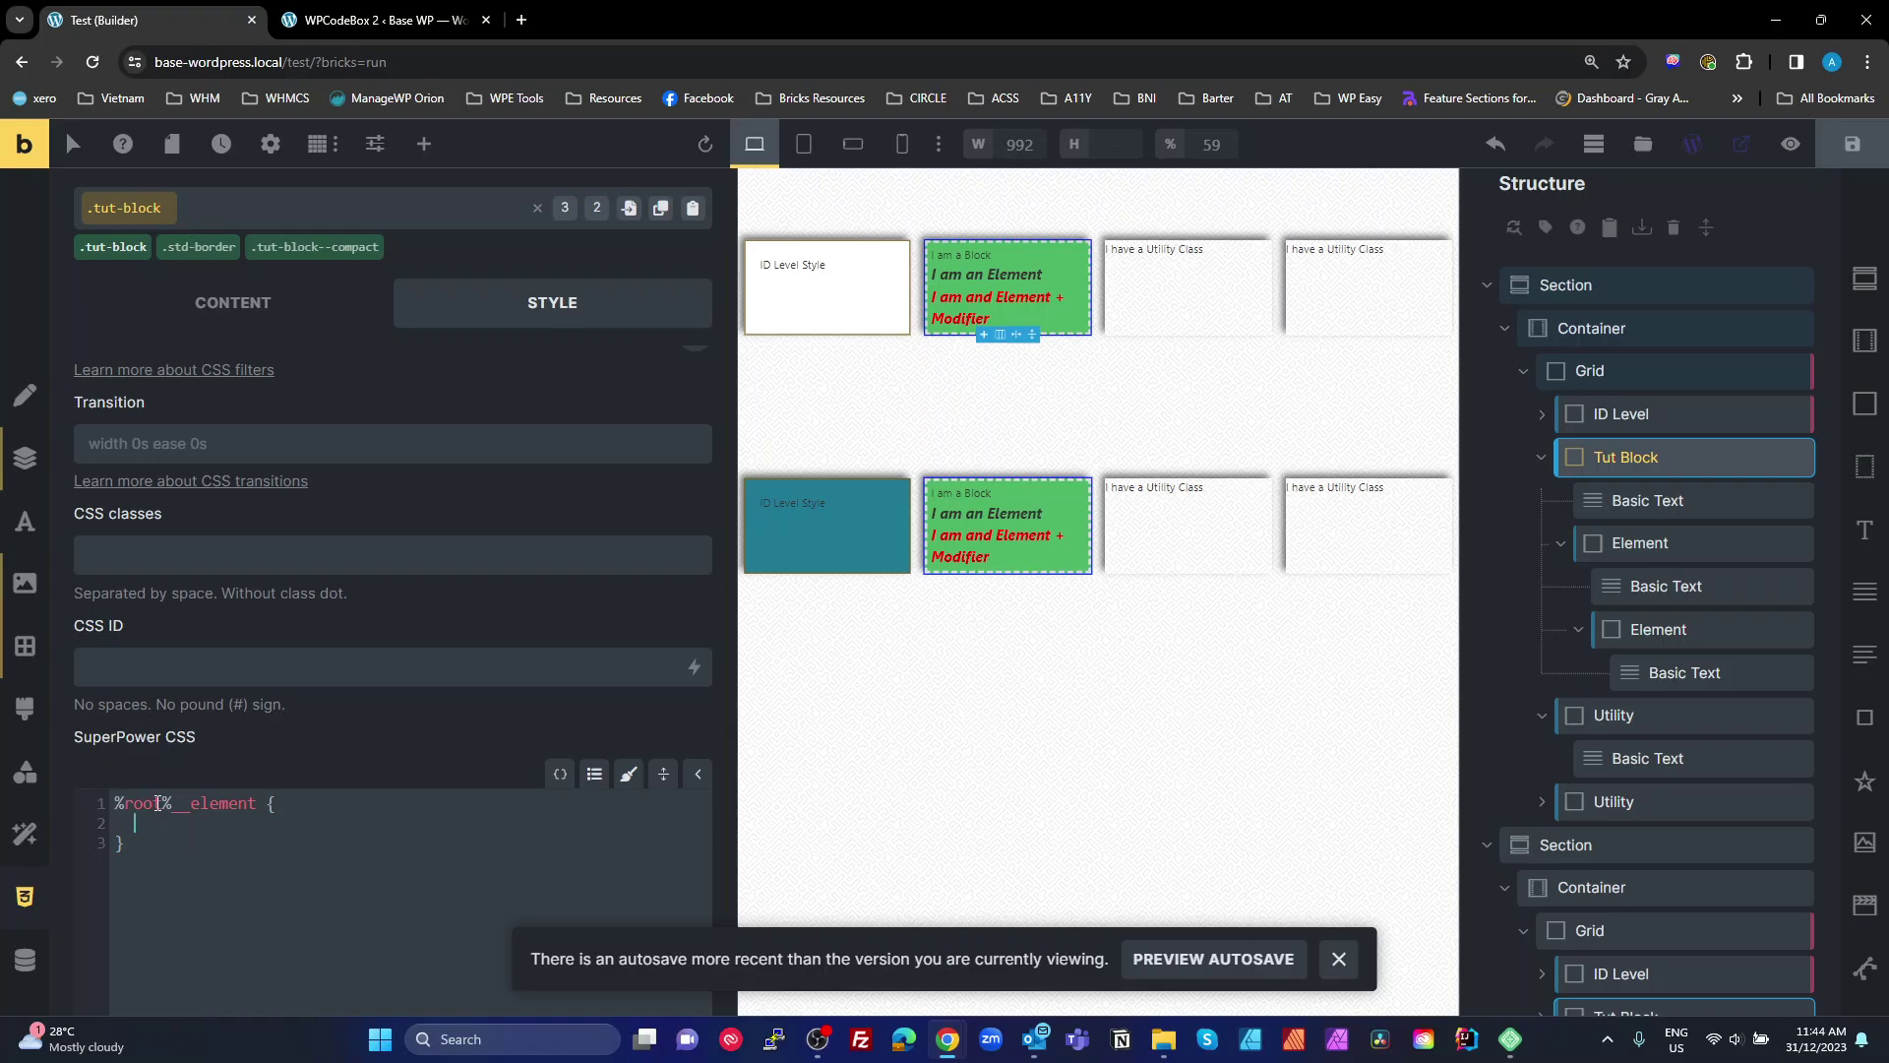
pyautogui.write('color: white')
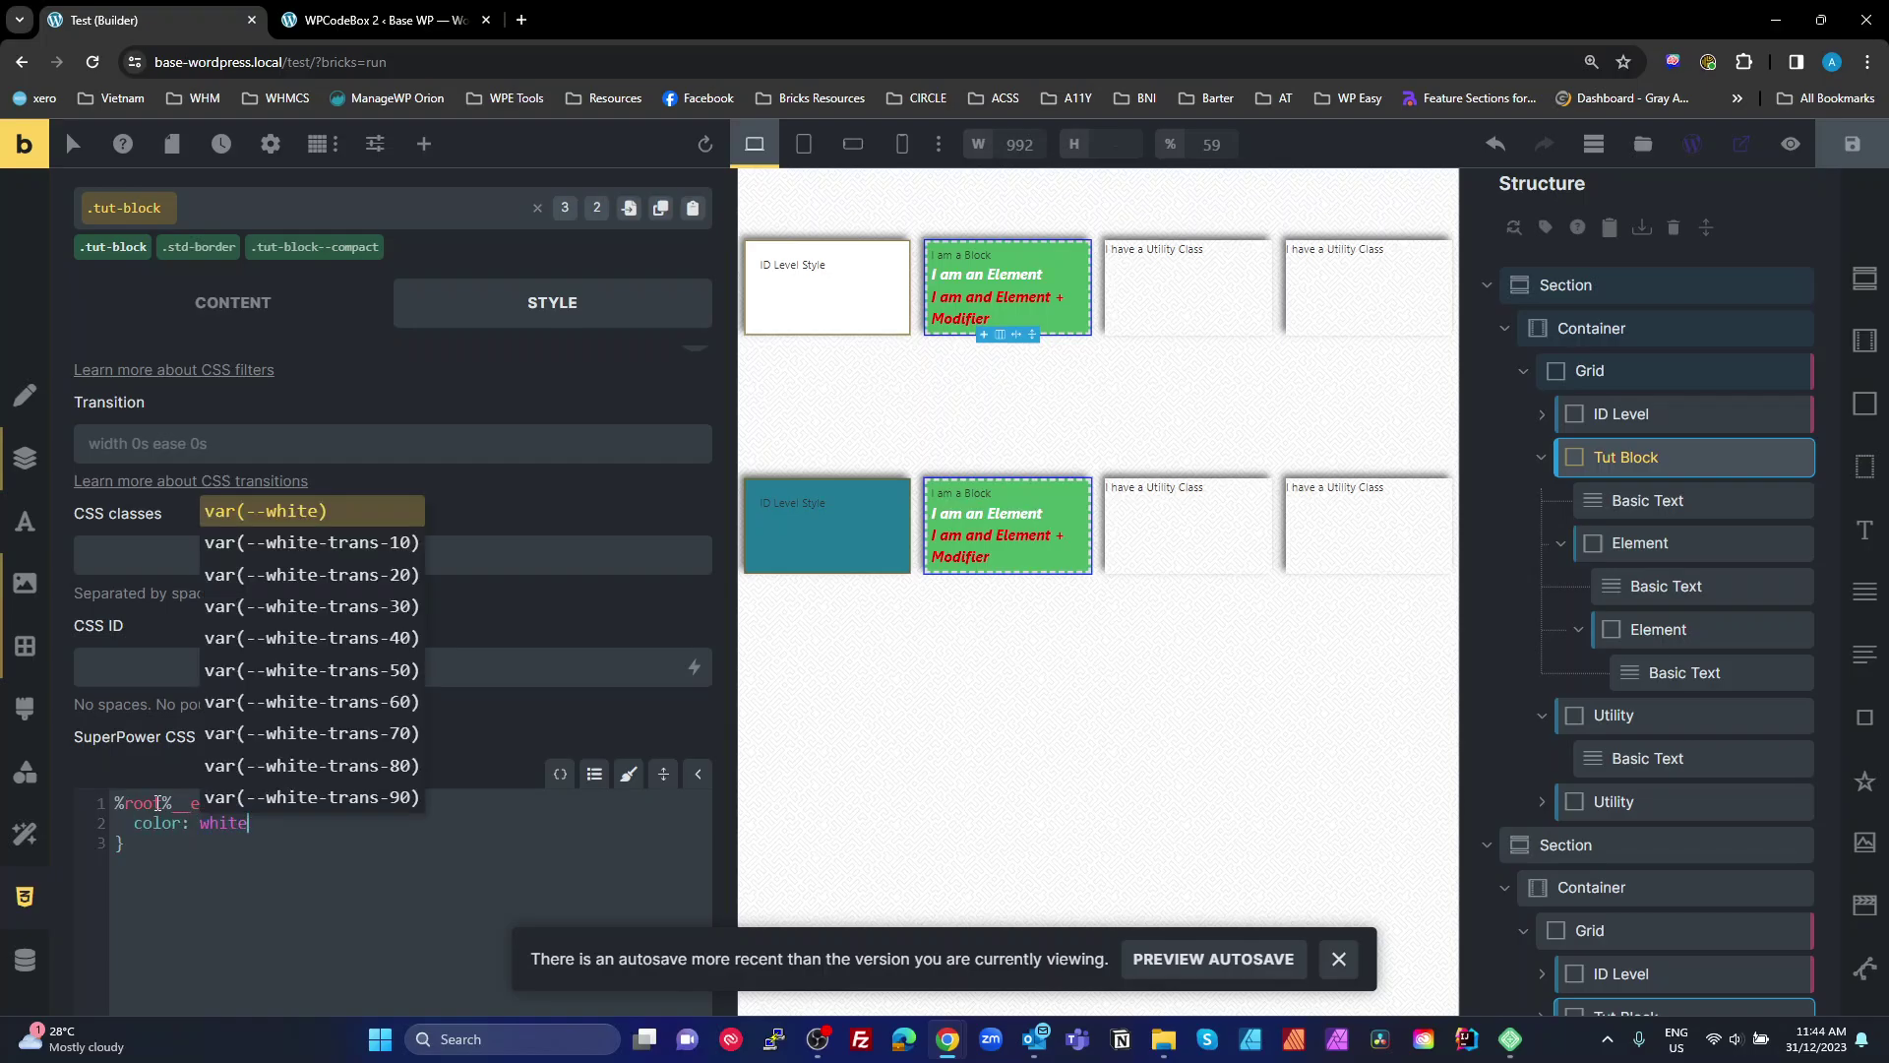
pyautogui.click(669, 630)
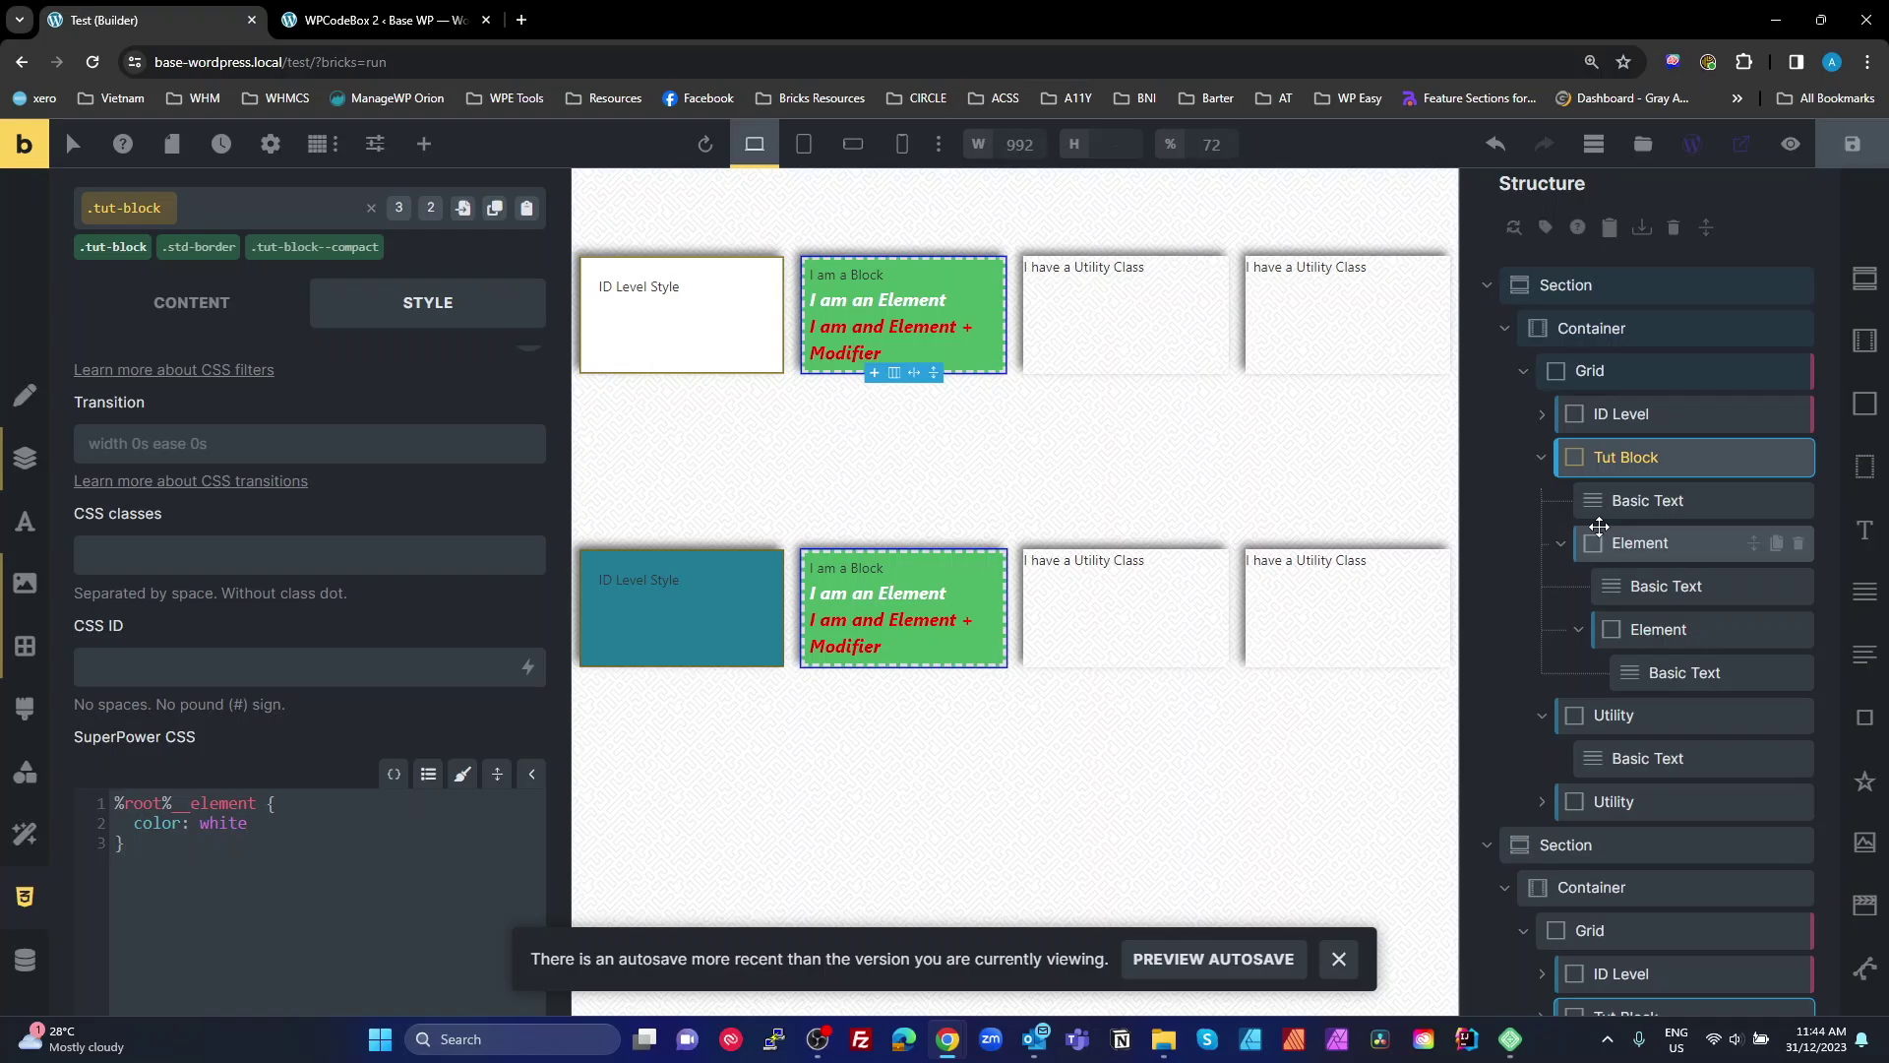
pyautogui.moveTo(146, 857); pyautogui.dragTo(112, 804)
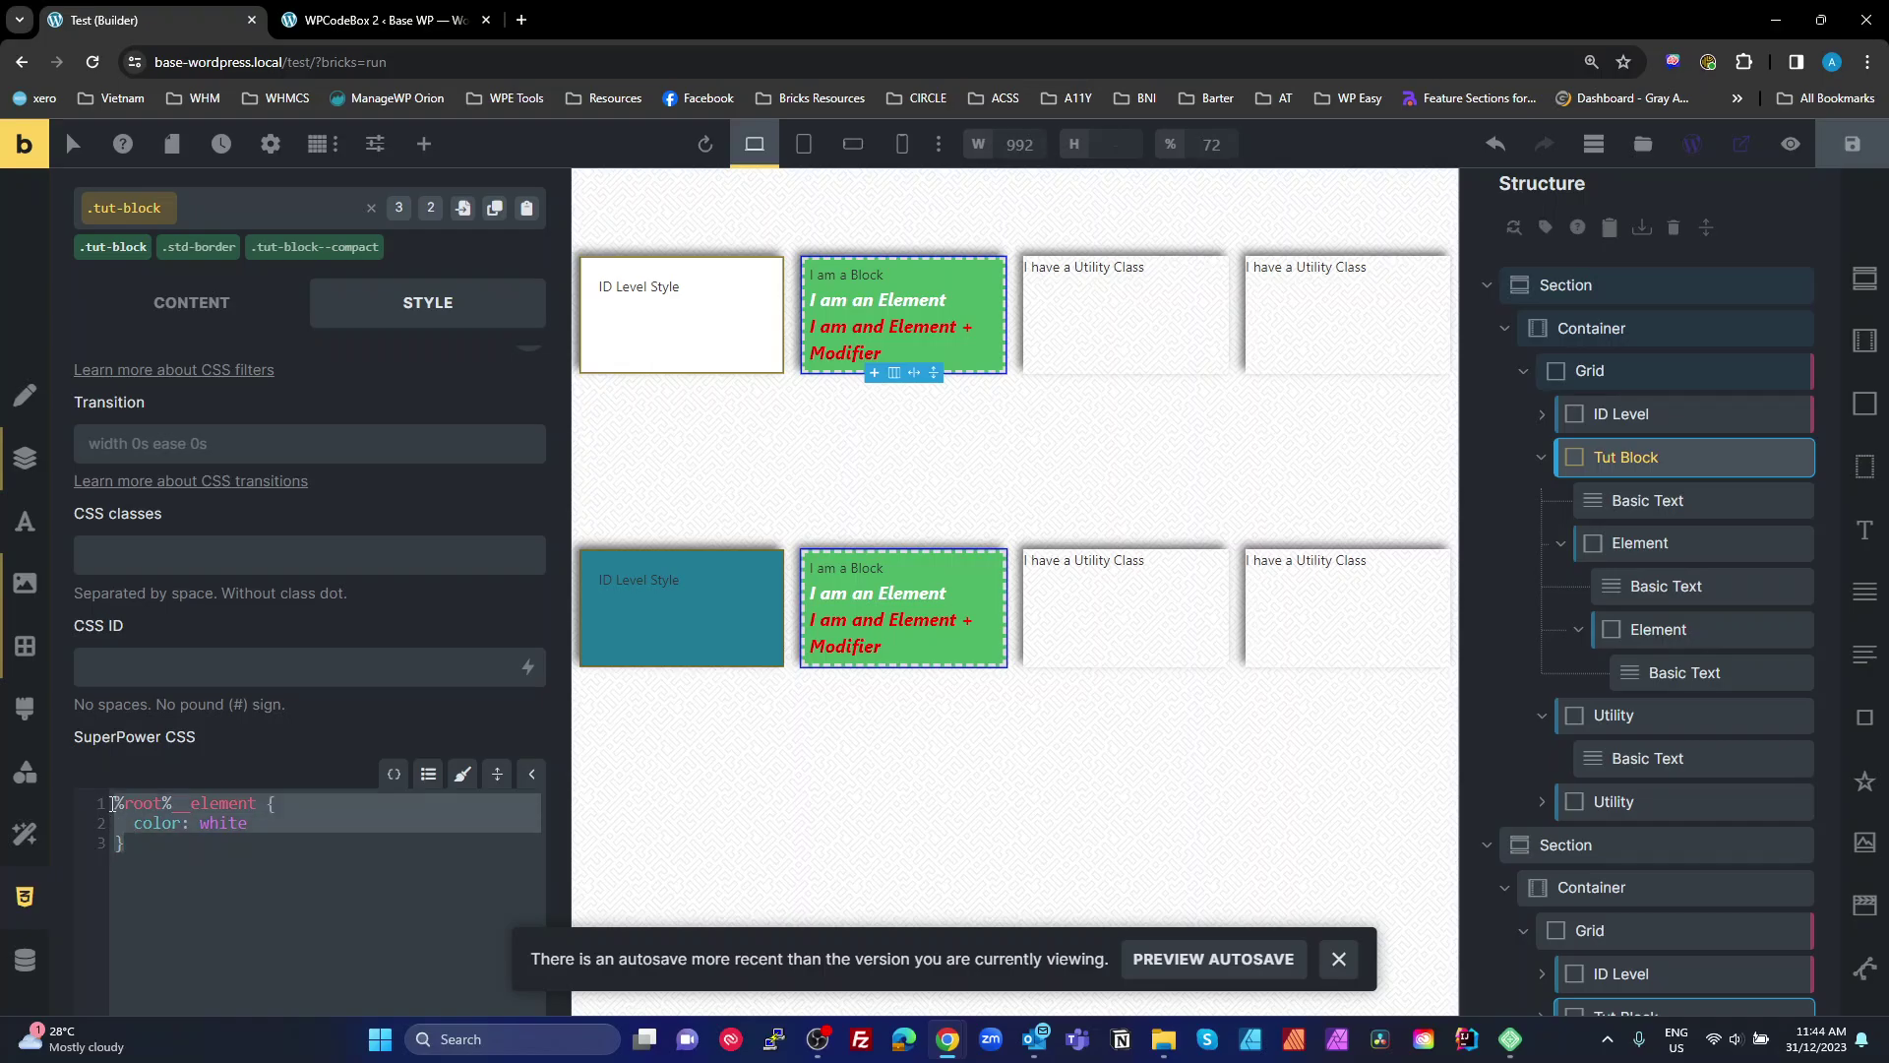
pyautogui.click(168, 860)
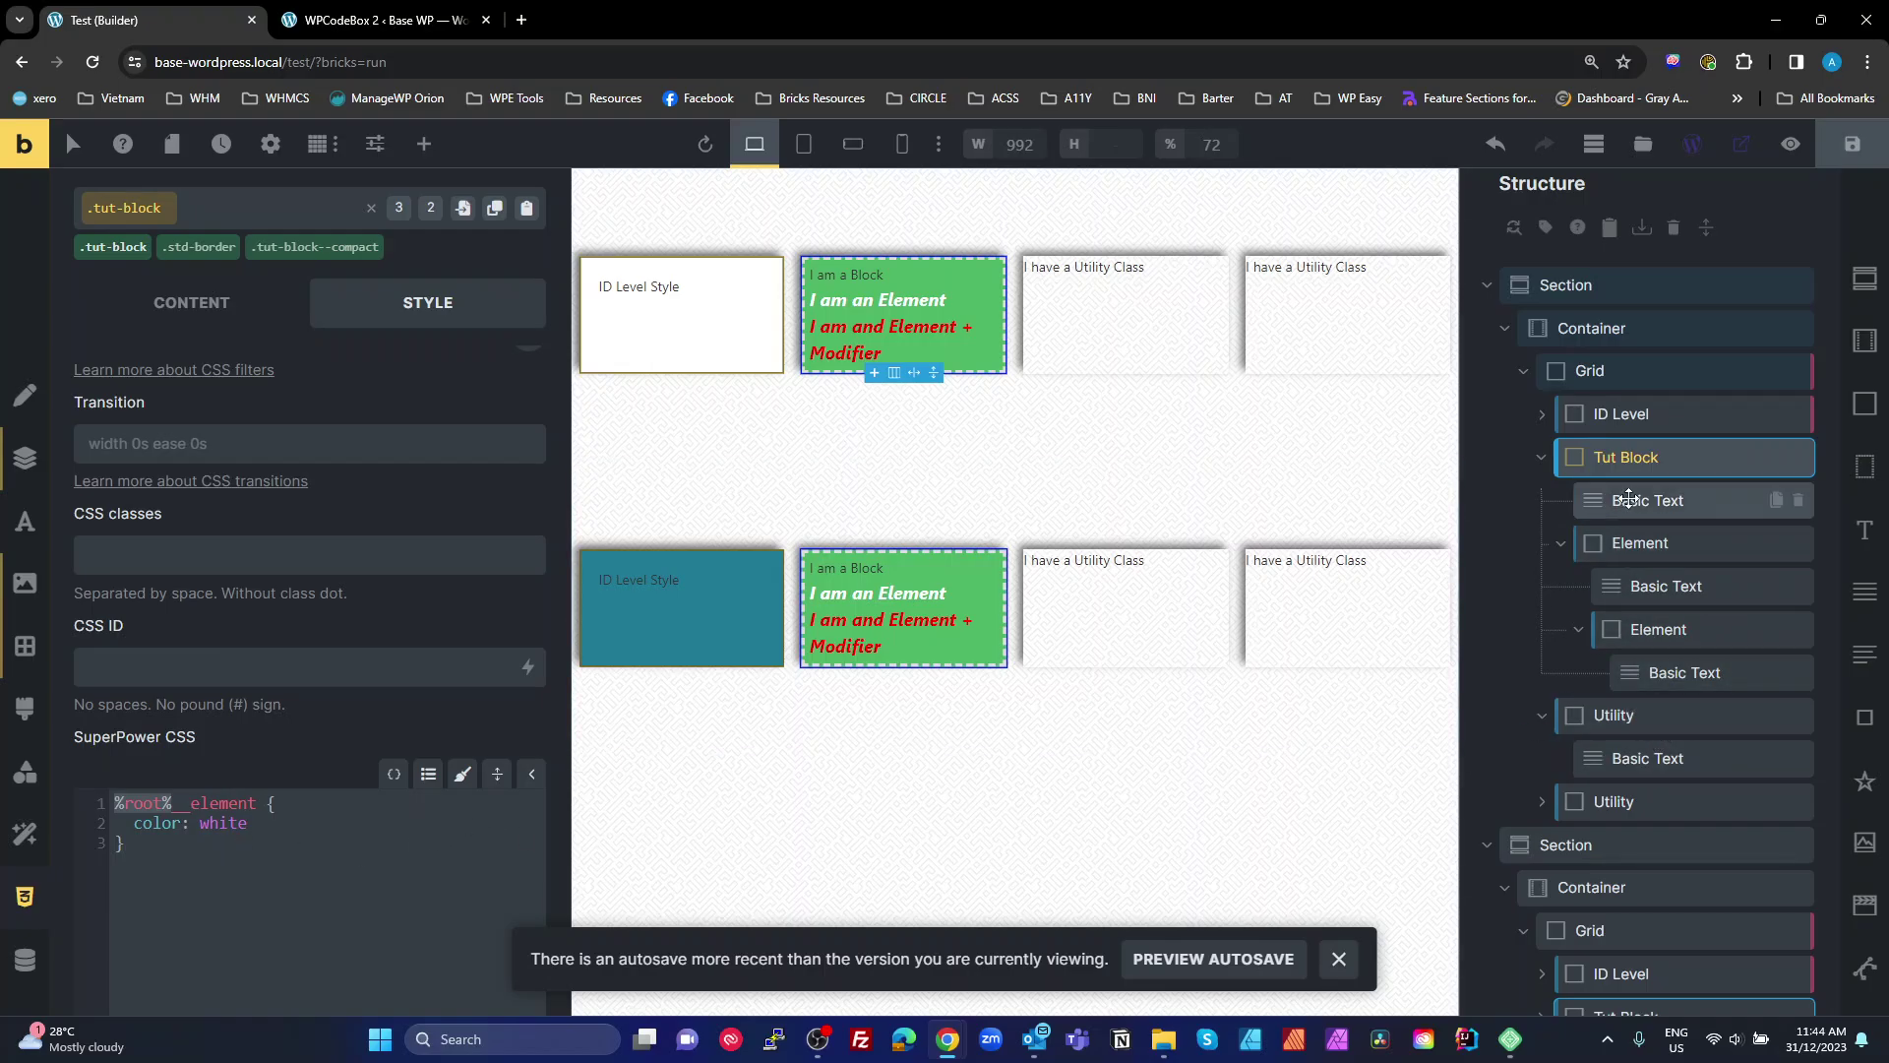
pyautogui.click(164, 825)
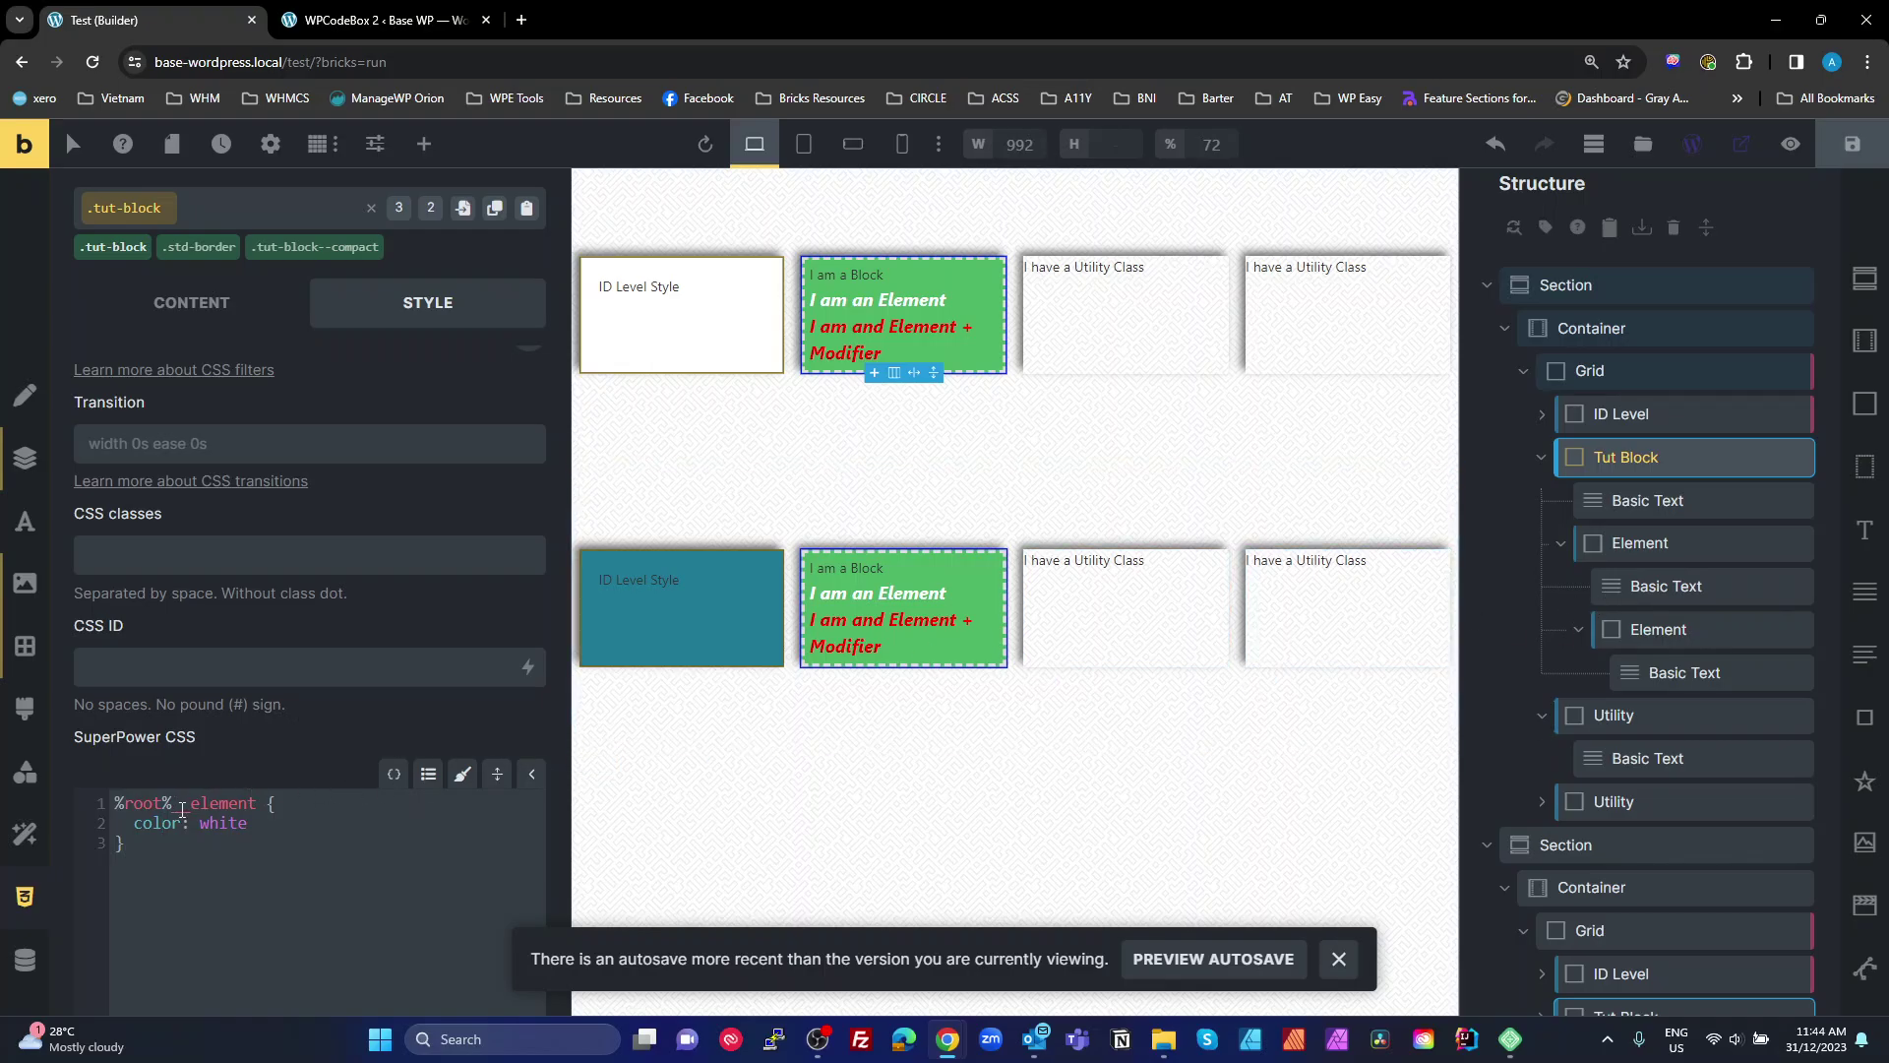